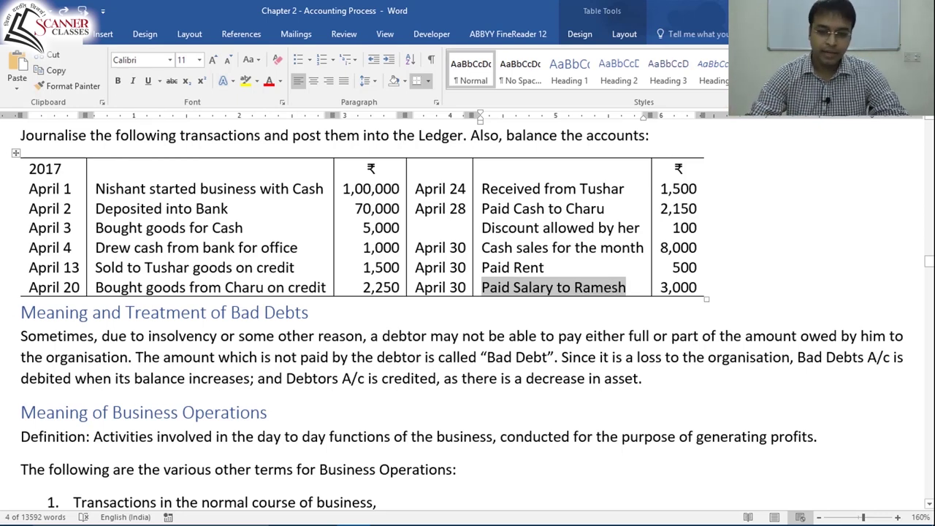
Step: In the journal workbook, start the next entry in row 33 with the date Apr. 30 and Rent A/c marked Dr
key("alt+Tab")
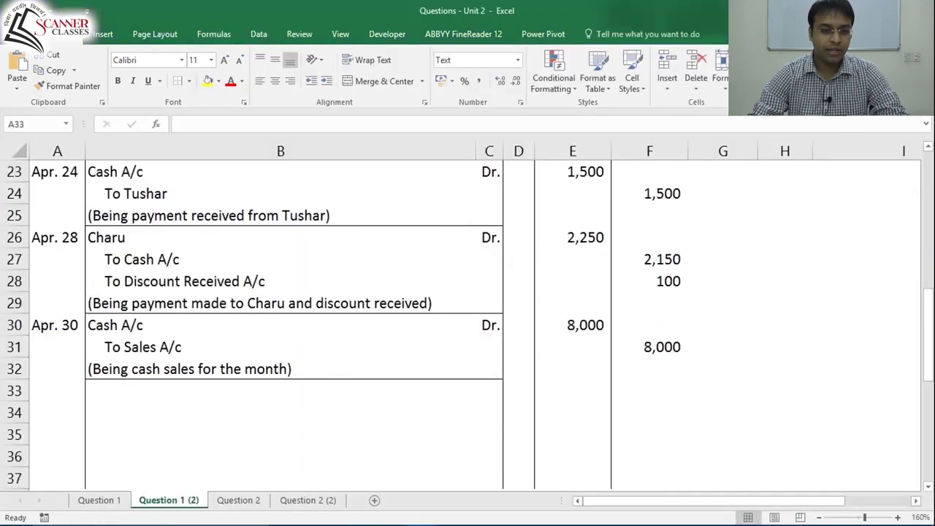
left_click(57, 391)
type("Apr. 30")
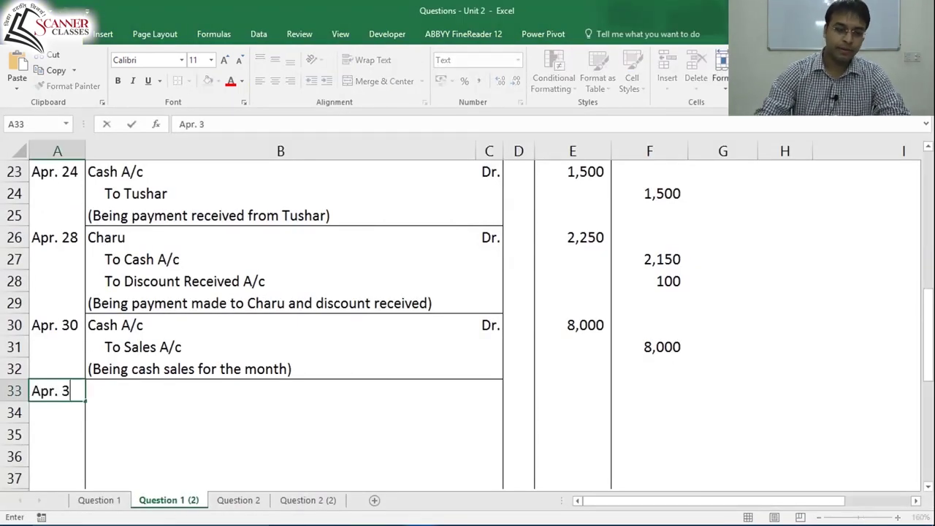
key("Tab")
key("alt+Tab")
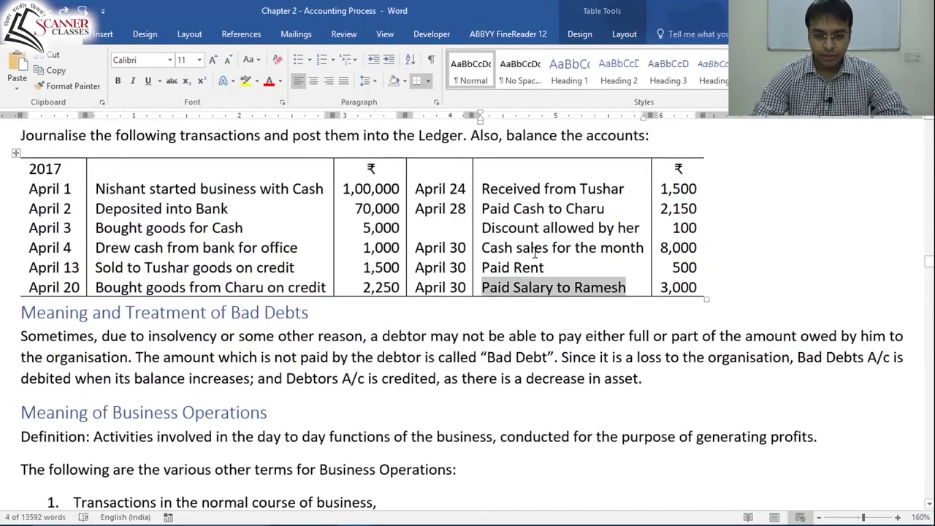
left_click(535, 268)
key("alt+Tab")
type("Rent A/c")
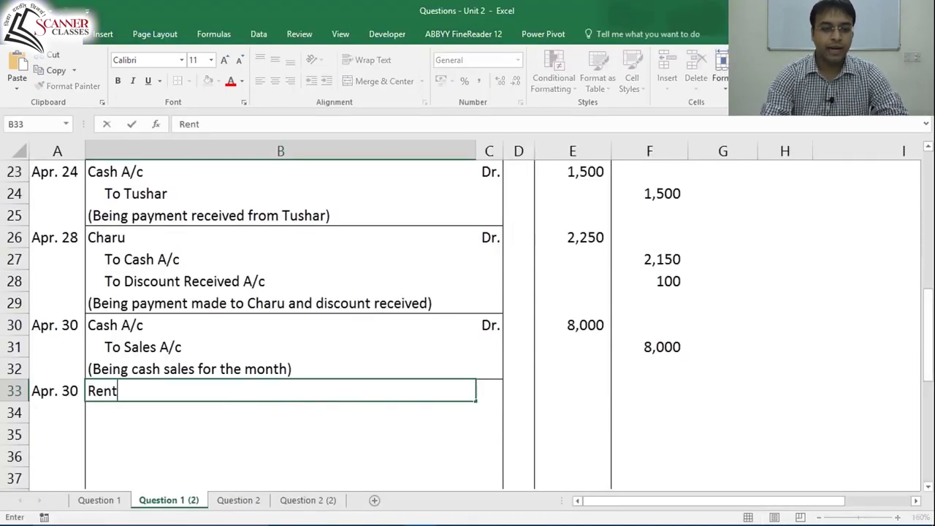
key("Tab")
type("Dr.")
key("Return")
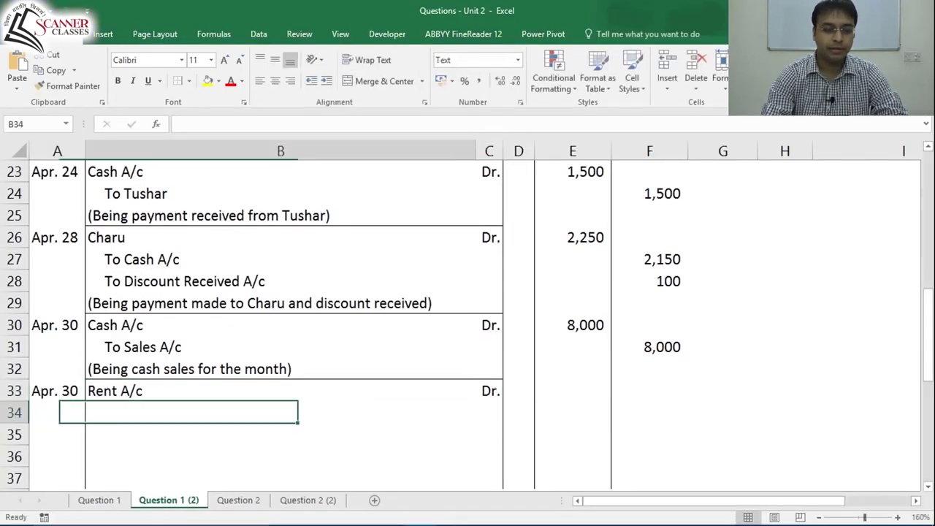
Step: Add Salary A/c marked Dr. in row 34 and the credit line To Cash A/c in row 35
type("Salary A/c")
key("Tab")
type("Dr.")
key("Return")
type("To Cas")
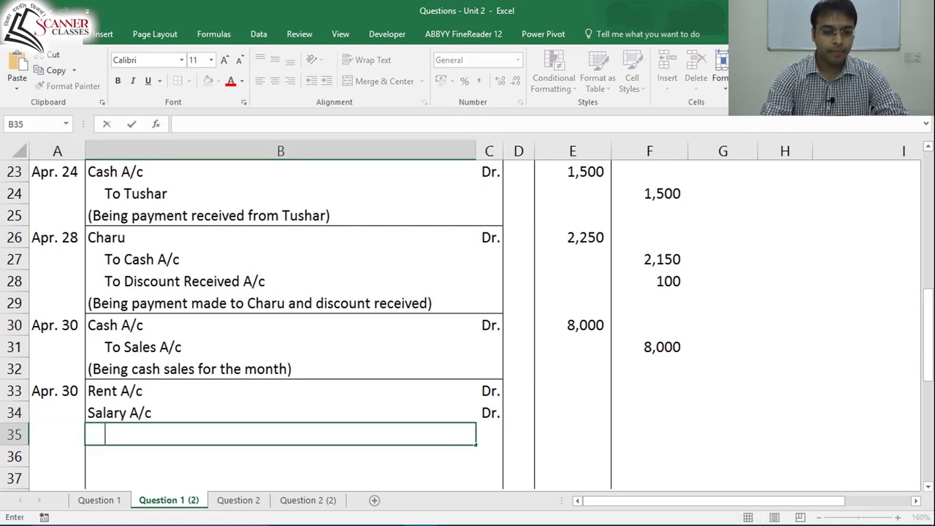
type("h A/c")
key("Tab")
key("Tab")
Step: Enter the bracketed narration in B36 stating that rent was paid and salary was paid to the employee
left_click(281, 435)
left_click(281, 457)
type("(Being Sa")
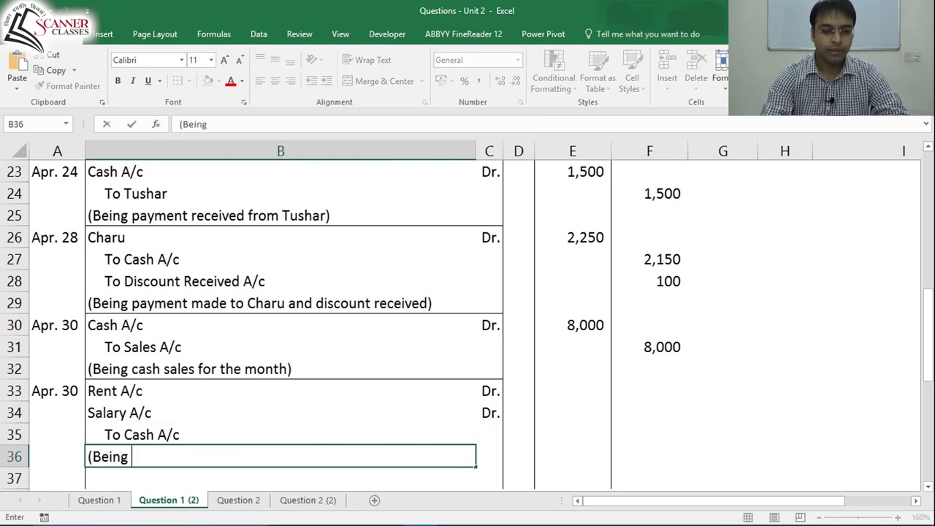
key("BackSpace")
key("BackSpace")
type("rent ")
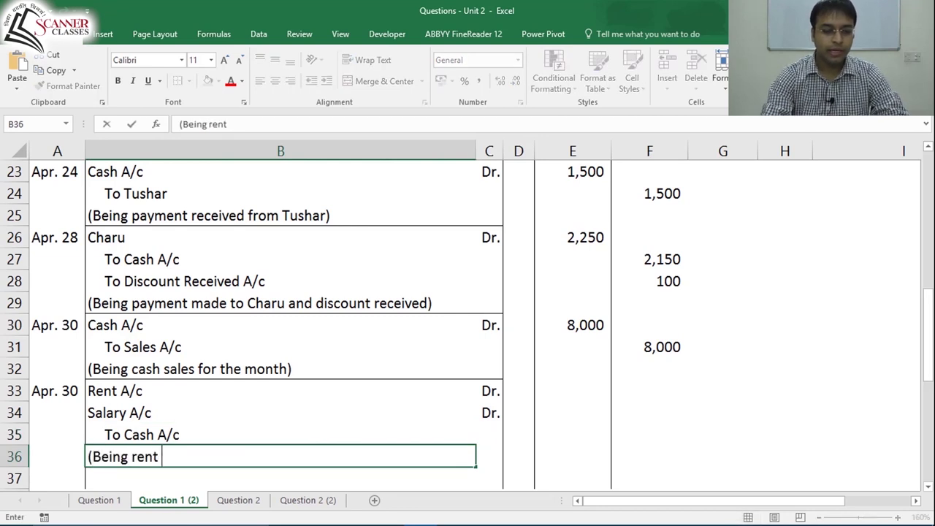
type("paid and slaary")
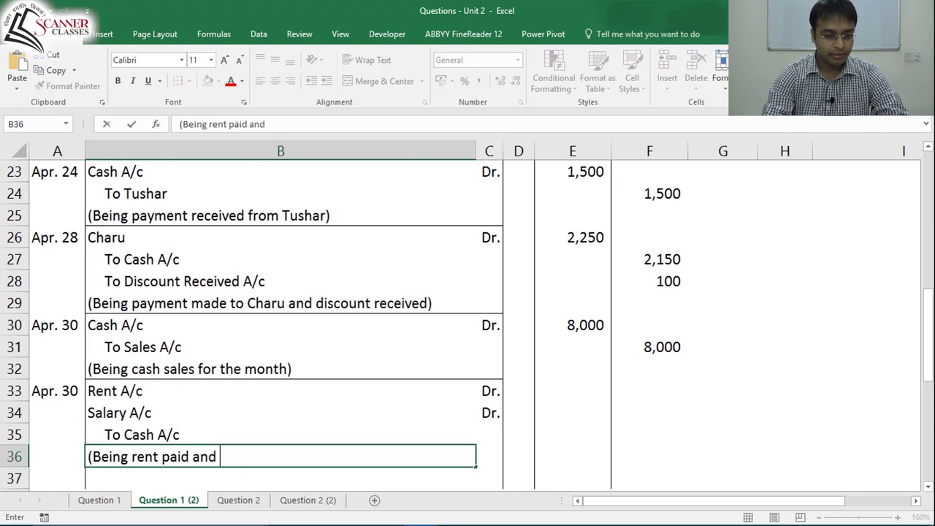
key("BackSpace")
key("BackSpace")
key("BackSpace")
key("BackSpace")
key("BackSpace")
key("BackSpace")
type("alary paid to Ramesh)")
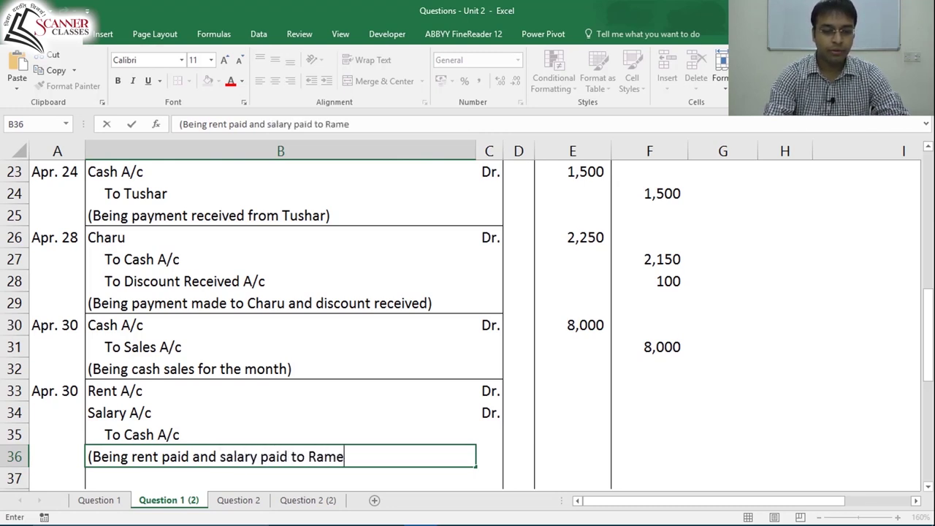
key("ctrl+Return")
Step: Replace the vertical lines in A37:F37 with a single top border that closes off the journal table
key("Left")
key("Down")
key("shift+Right")
key("shift+Right")
key("shift+Right")
key("shift+Right")
key("shift+Right")
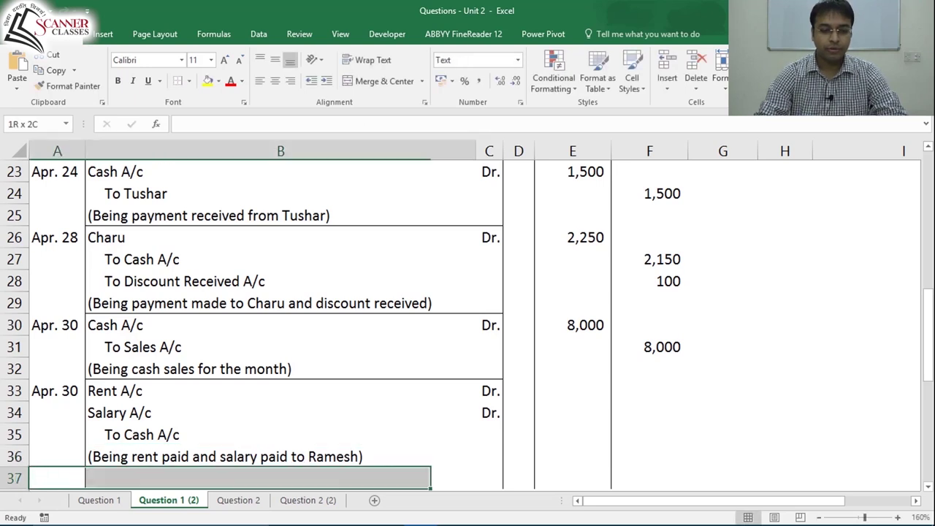
key("alt+h")
key("b")
key("n")
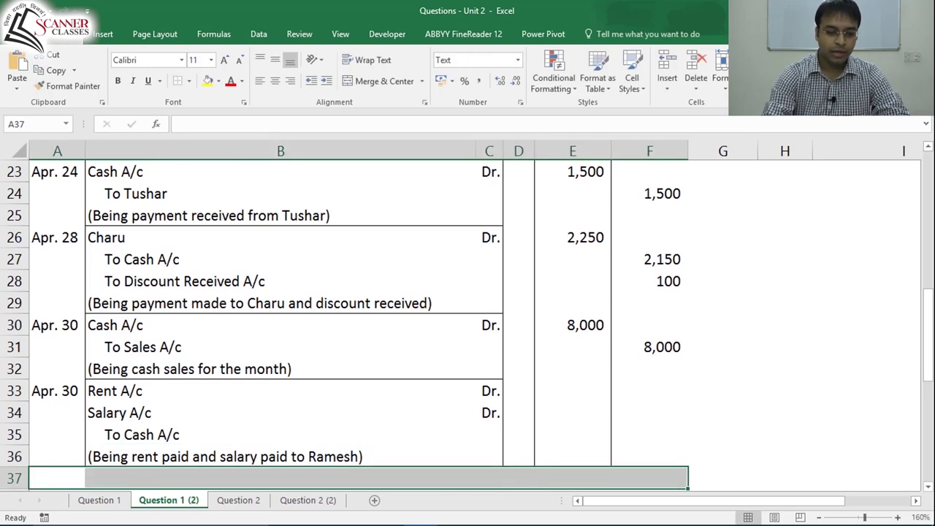
Step: Review the Rent A/c and Salary A/c debits, the Cash A/c credit and the narration of the last entry
left_click(57, 413)
left_click(114, 391)
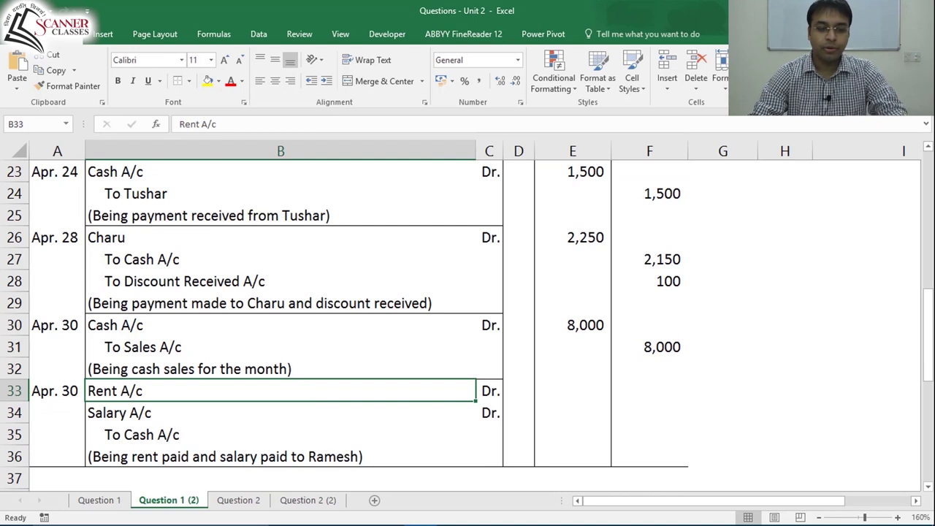
left_click(120, 413)
left_click(115, 391)
left_click(119, 413)
left_click(115, 391)
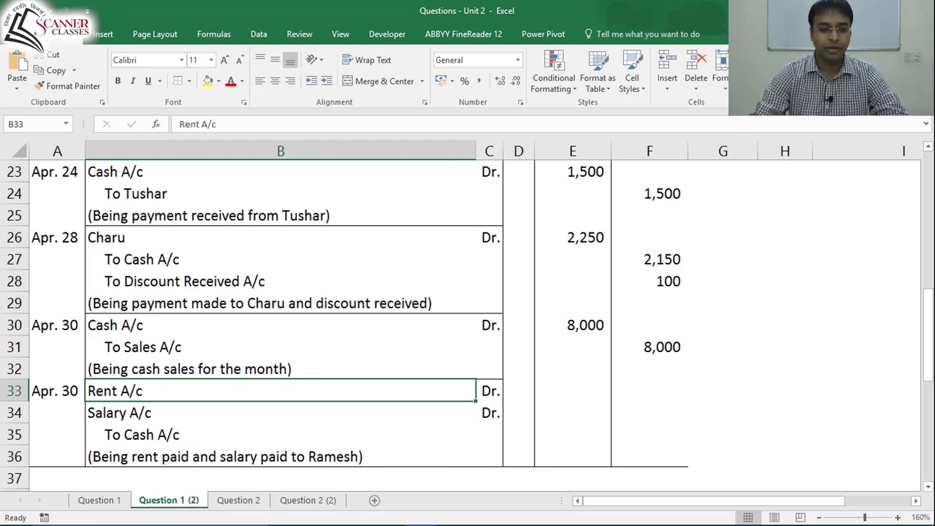
left_click(147, 435)
left_click(219, 457)
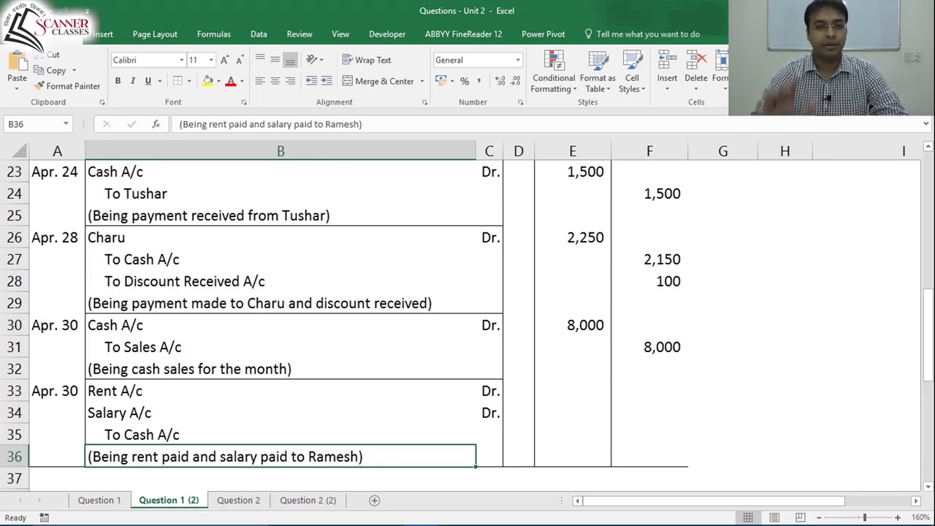
Step: Enter the debit amounts 500 for Rent A/c in E33 and 3000 for Salary A/c in E34
left_click(279, 413)
left_click(518, 391)
left_click(572, 391)
key("alt+Tab")
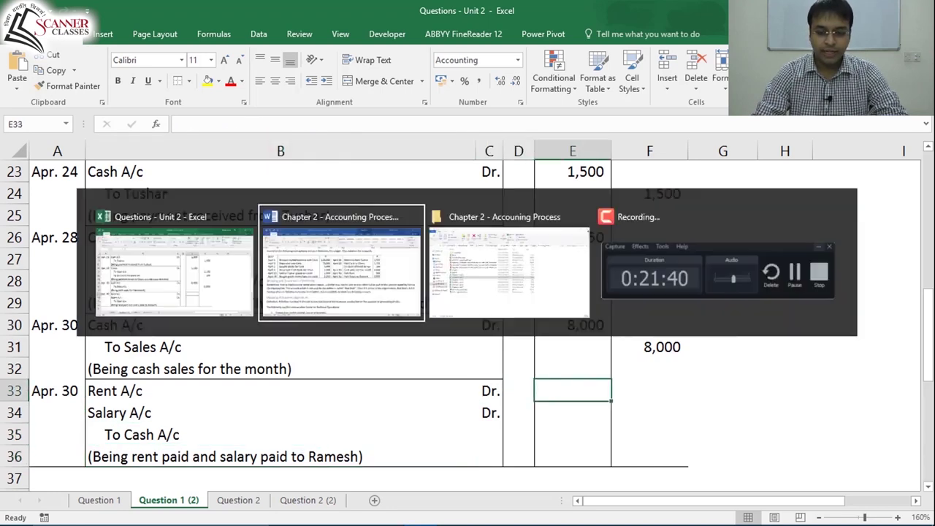
key("alt+Tab")
type("500")
key("Return")
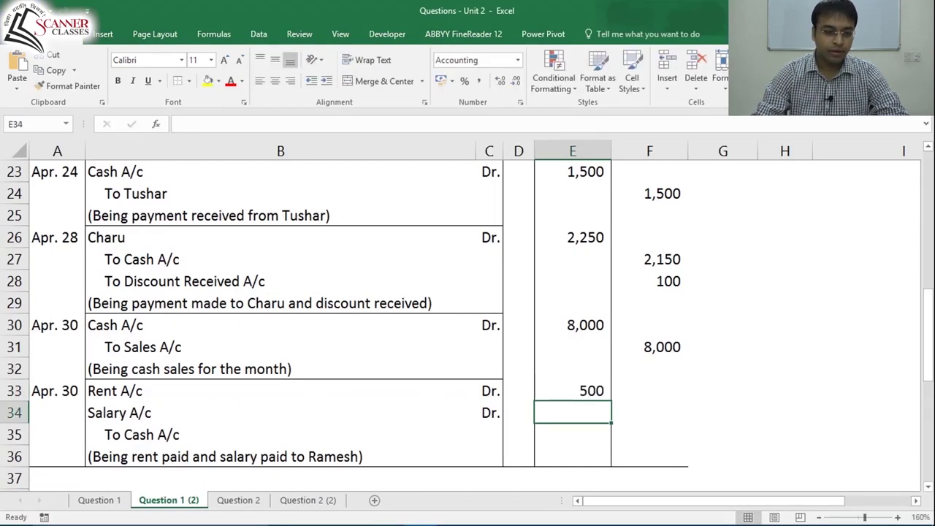
type("3000")
Step: Calculate the Cash A/c credit in F35 with a formula adding E34 and E33
left_click(650, 413)
left_click(650, 435)
type("+")
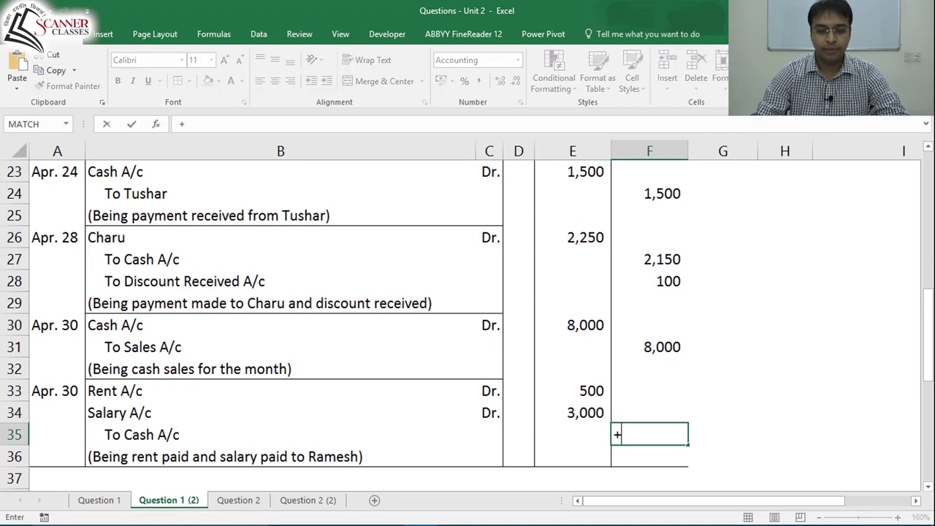
left_click(572, 413)
type("+")
left_click(573, 435)
left_click(572, 391)
key("ctrl+Return")
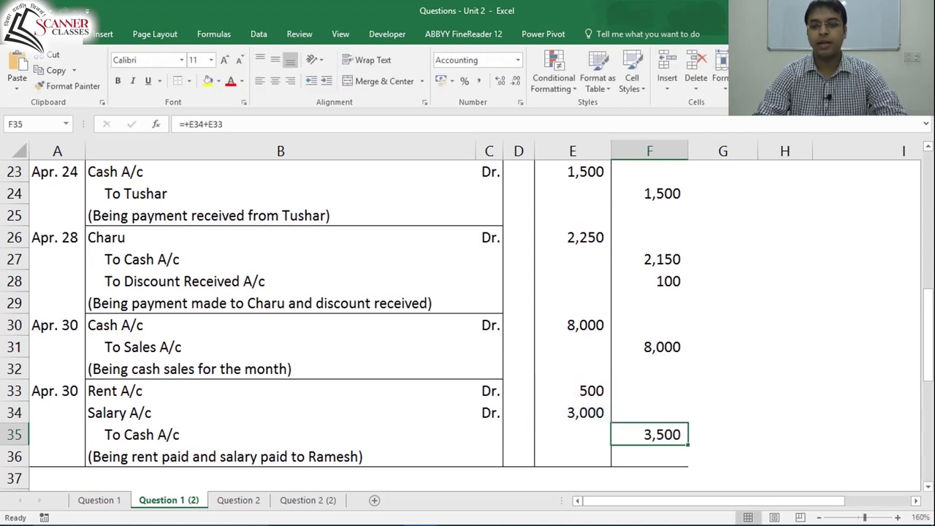
Step: Go through the Apr. 30 rent and salary entry cell by cell, checking its date, accounts, amounts and narration
left_click(573, 435)
key("Home")
key("Up")
key("Up")
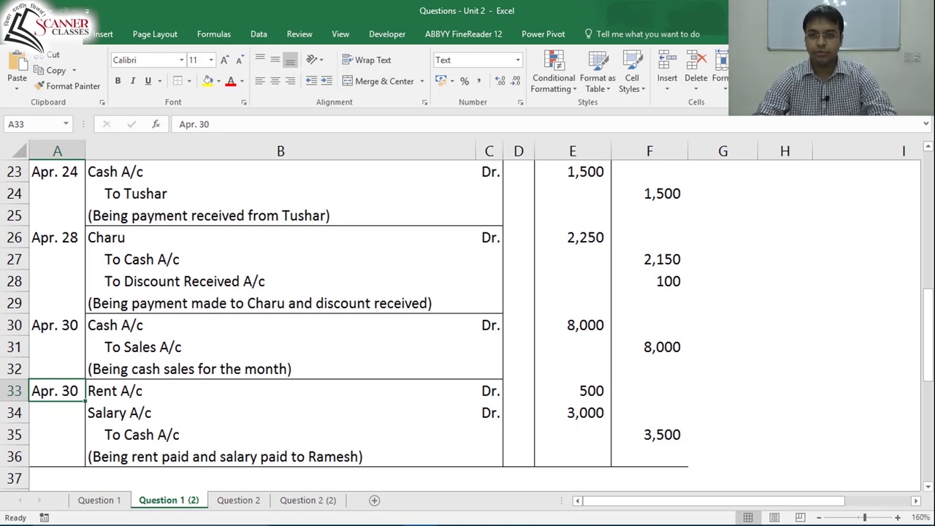
key("Right")
key("Right")
key("Right")
key("Right")
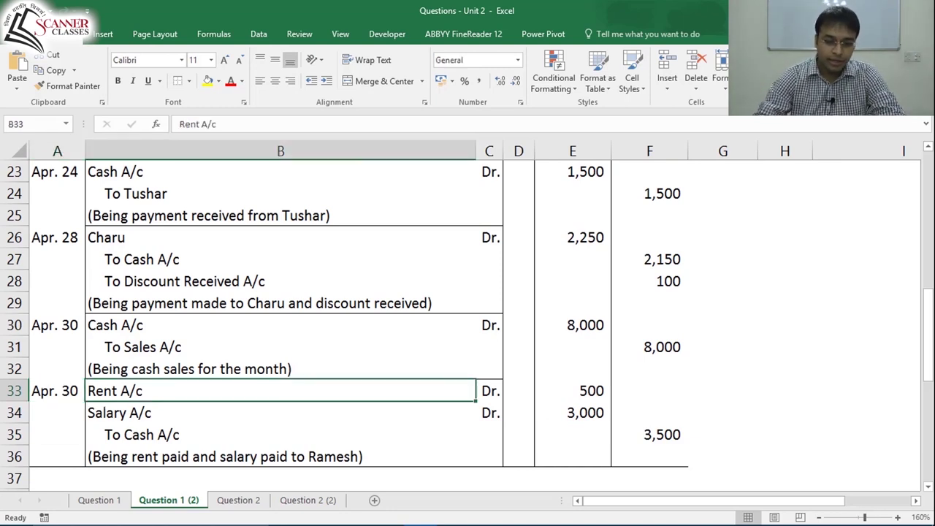
key("Left")
key("Down")
key("Down")
key("Left")
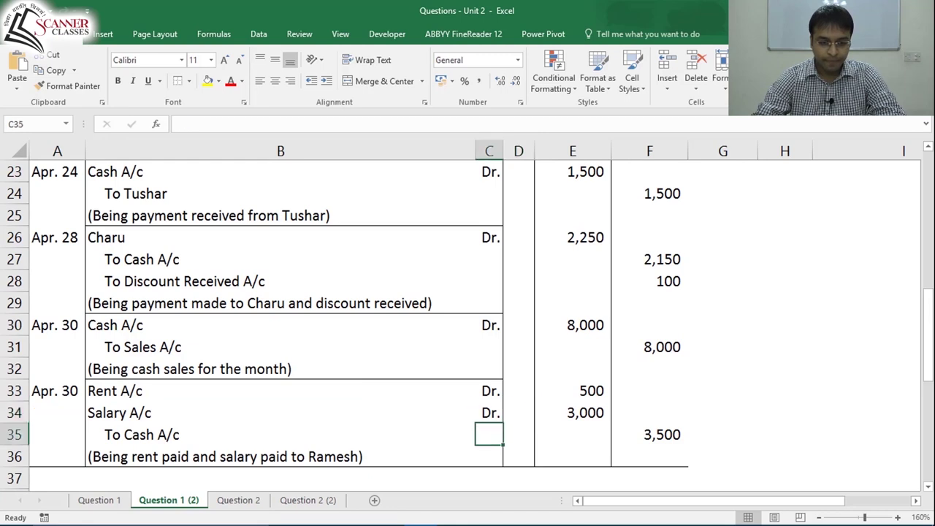
key("Up")
key("Left")
key("Right")
key("Right")
key("Right")
key("Right")
key("Left")
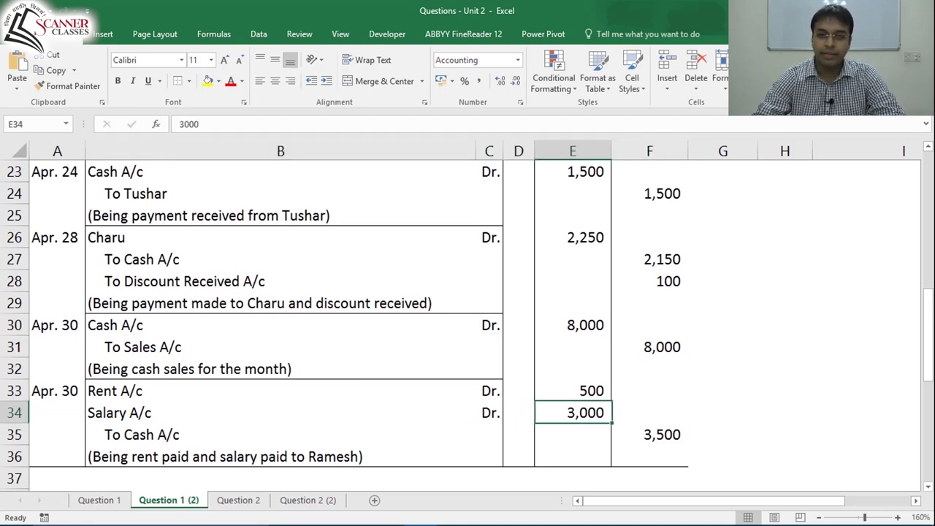
key("Left")
key("Down")
key("Left")
key("Left")
key("Right")
key("Right")
key("Right")
key("Right")
key("Left")
key("Left")
key("Down")
key("Left")
key("Left")
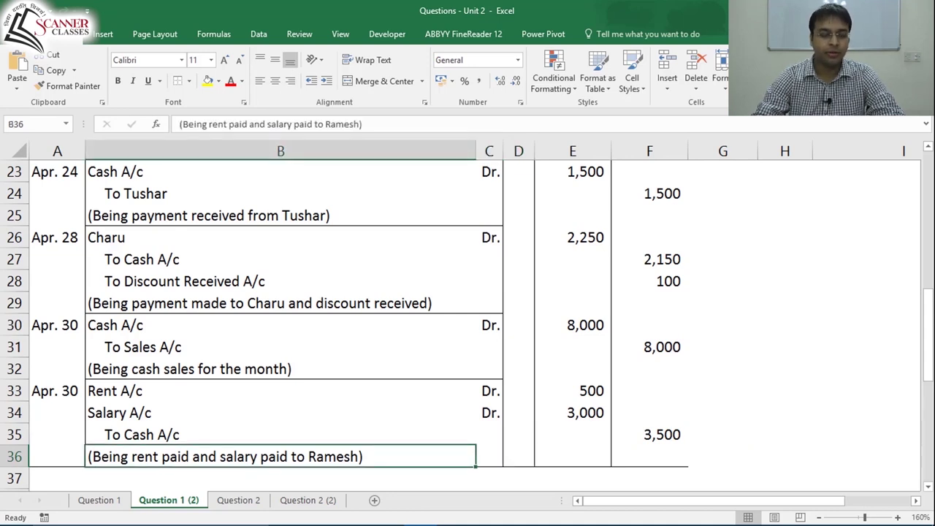
key("Left")
key("Up")
key("Up")
key("Up")
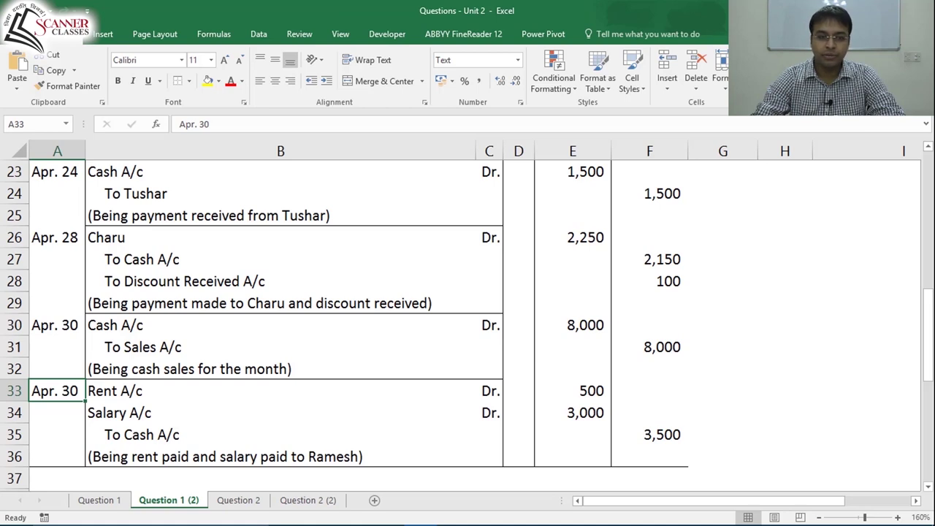
left_click(57, 435)
left_click(57, 457)
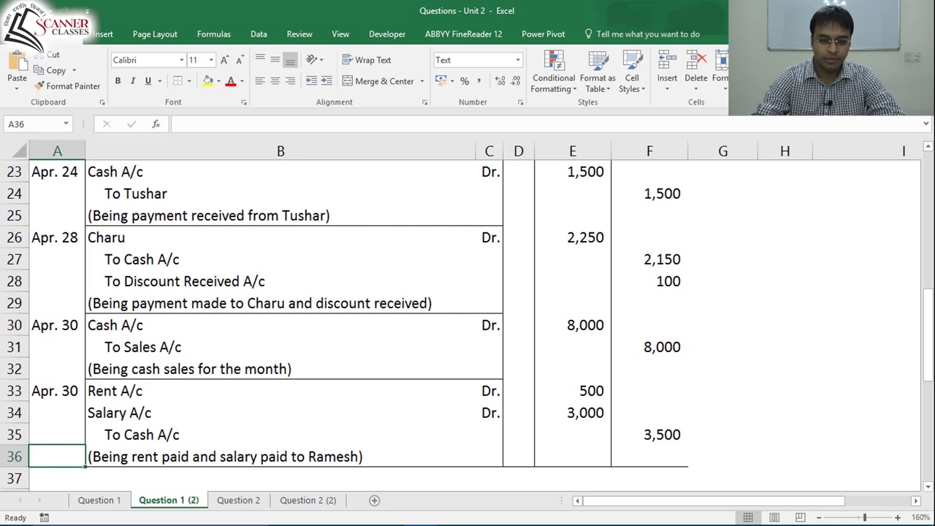
Step: Return to the start of the journal and examine the year, the first entries' accounts and the Particulars heading
key("ctrl+Home")
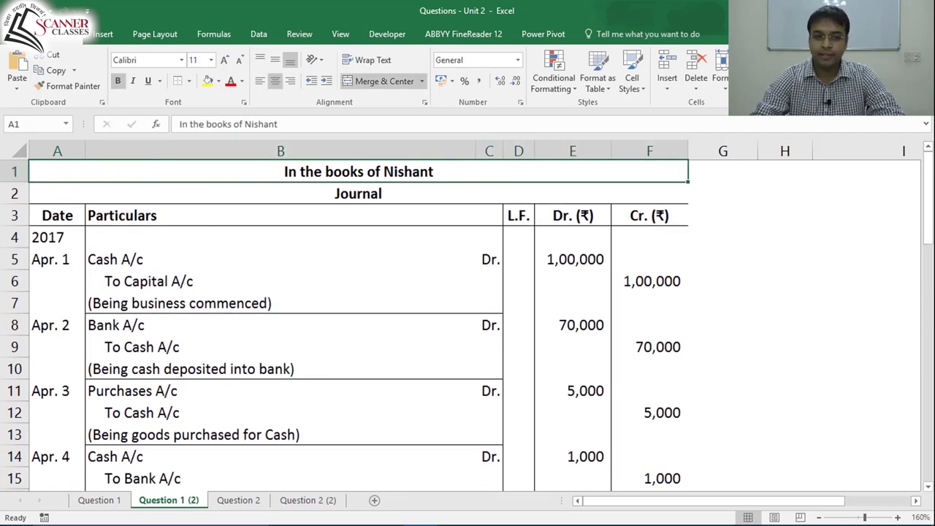
left_click(57, 238)
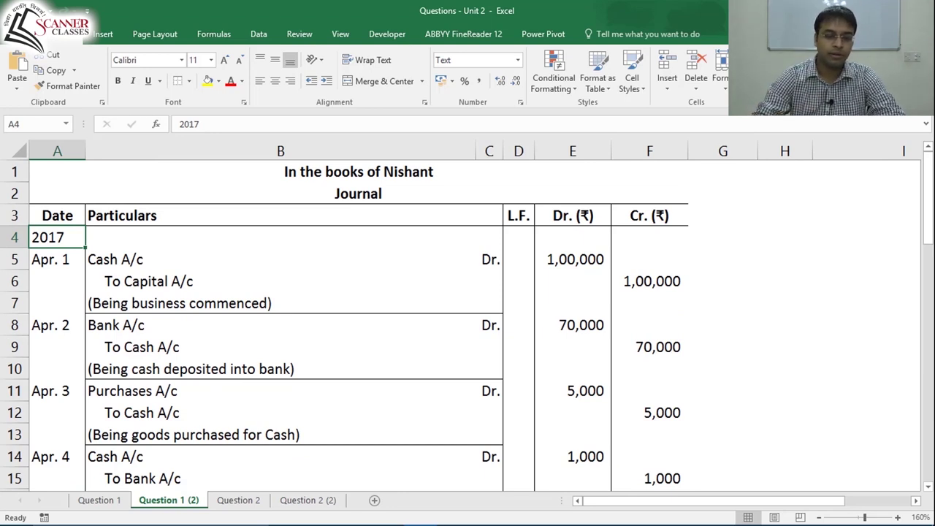
left_click_drag(130, 260, 240, 432)
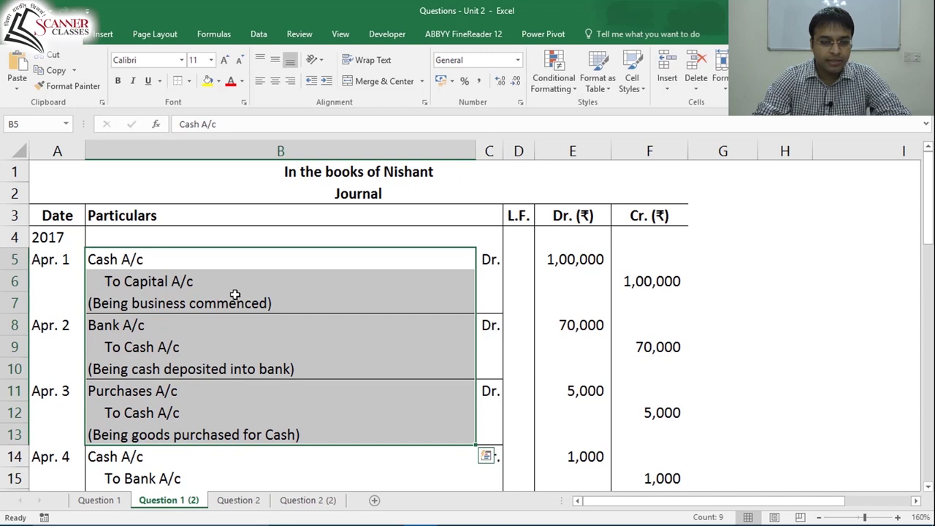
left_click(152, 269)
left_click_drag(125, 255, 169, 282)
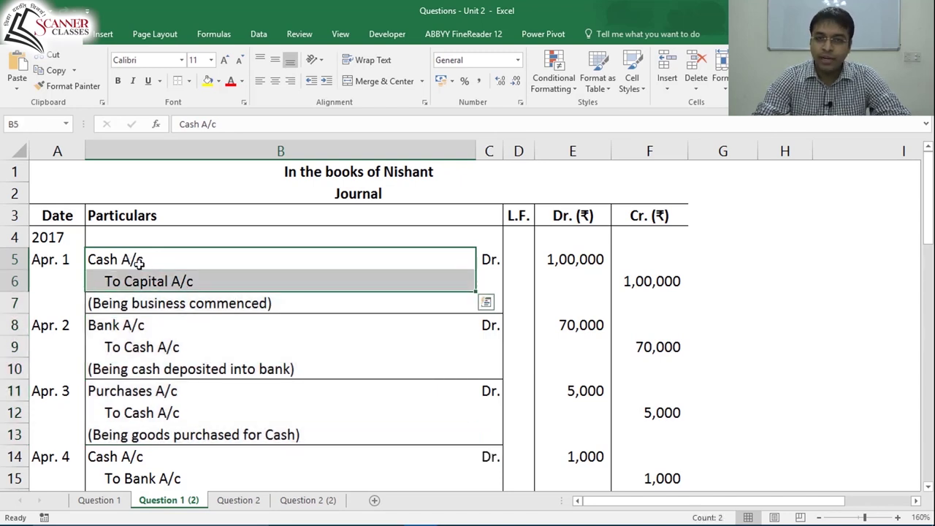
left_click(162, 261)
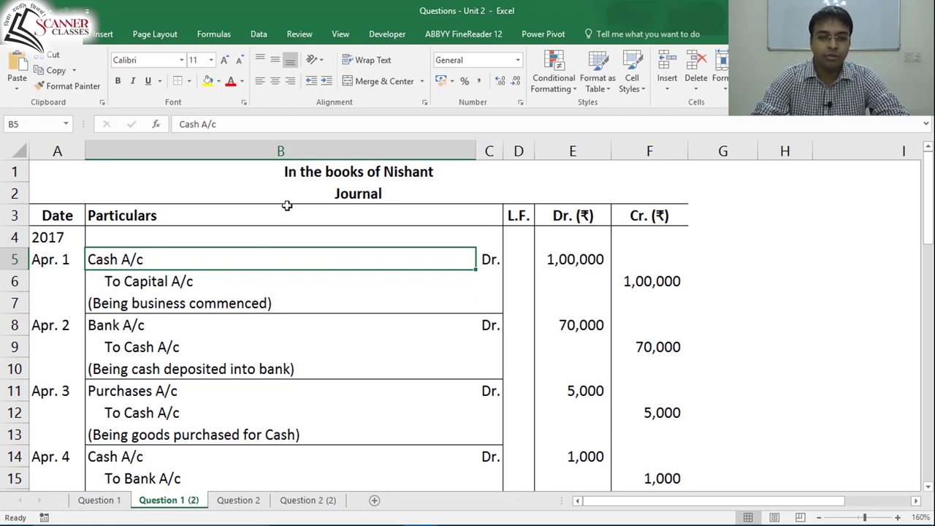
left_click(336, 205)
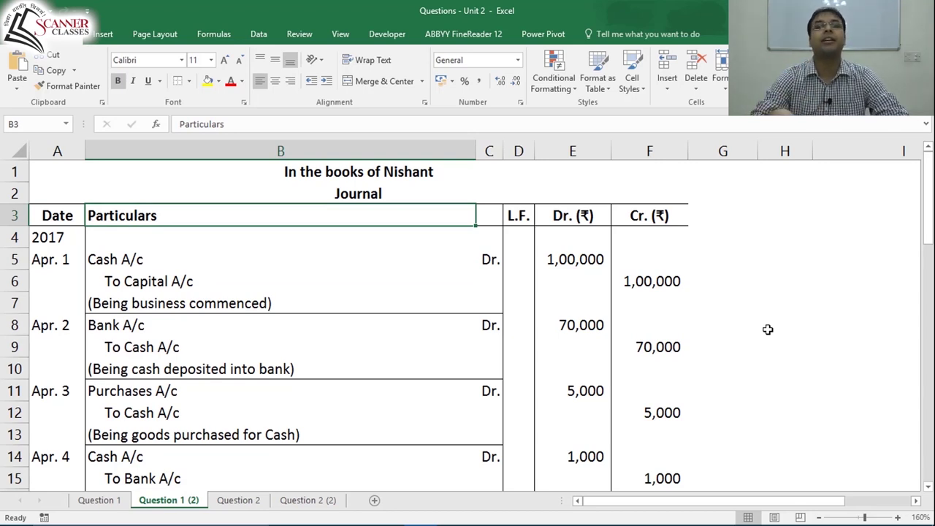
Step: Create a ledger heading beside the journal in row 2 with Dr. in H2, Cash A/c as the title and Cr. in O2
key("Right")
key("Right")
key("Right")
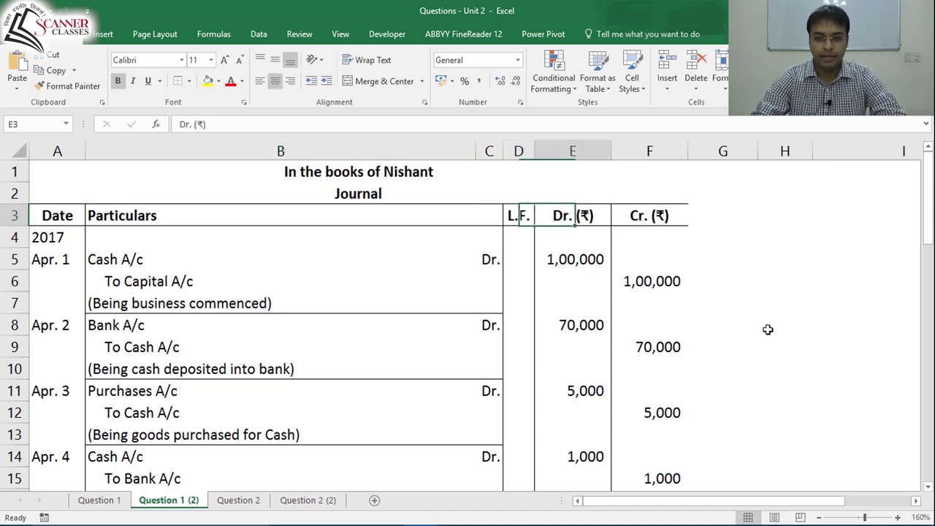
key("Right")
key("Right")
key("Up")
key("Right")
type("Dr.")
key("Right")
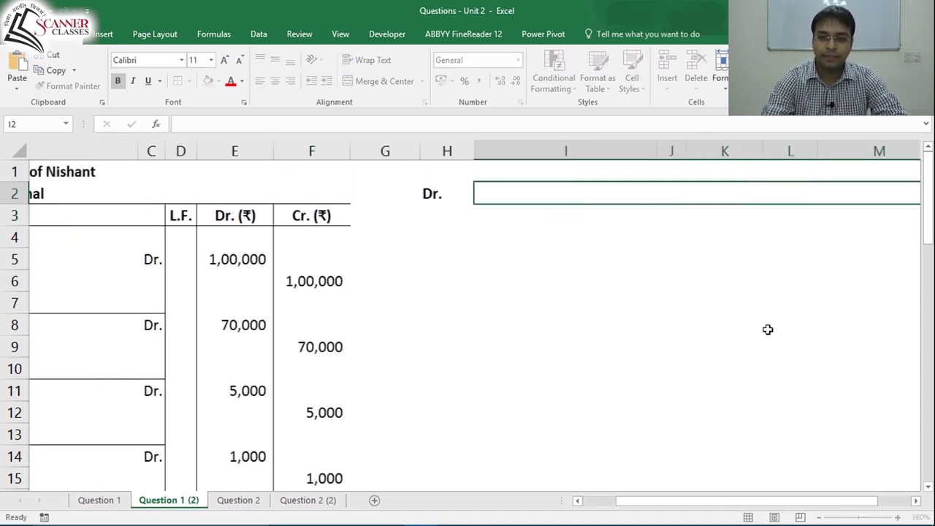
type("Cash A/c")
key("Right")
type("D")
key("BackSpace")
type("Cr.")
key("Return")
Step: Enter the debit-side headings Date, Particulars, J.F. and Amt. (₹) in H3:K3 under the Cash A/c title
type("Date")
key("Right")
type("Particulars")
key("Right")
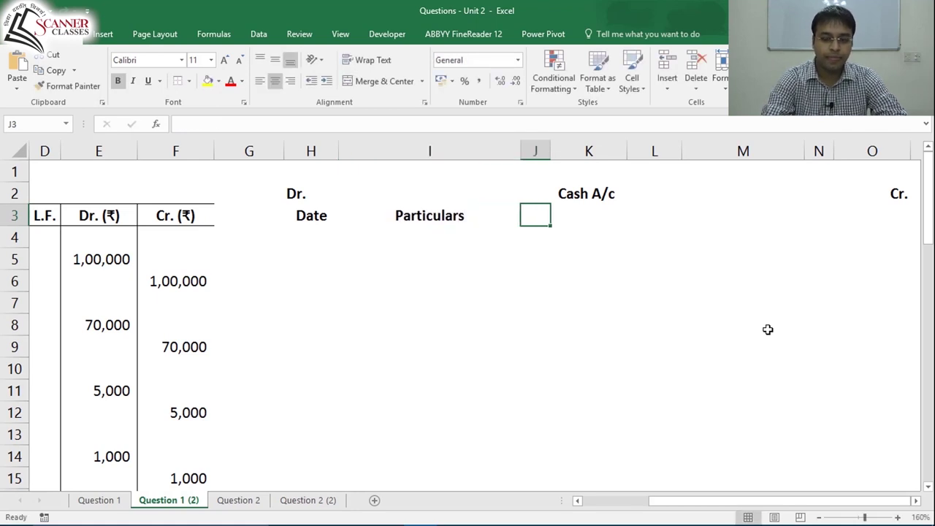
type("J.F.")
key("Right")
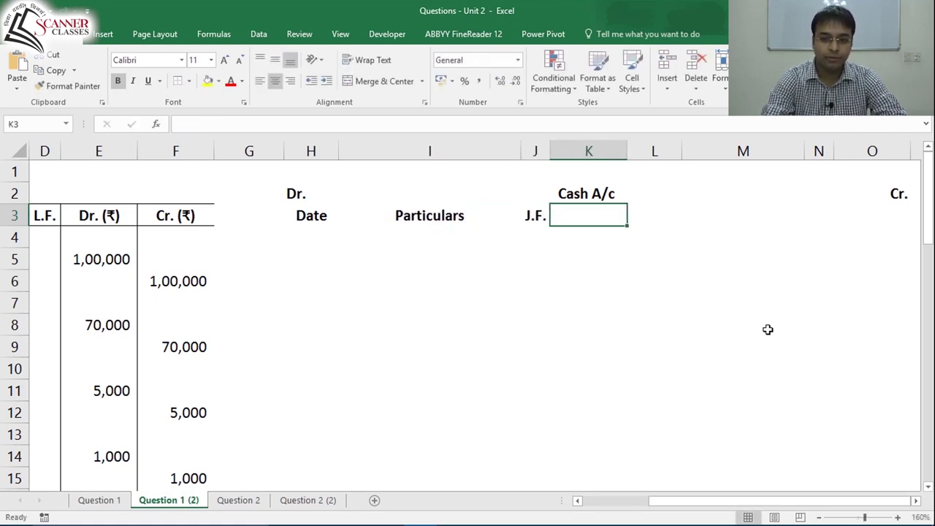
type("₹")
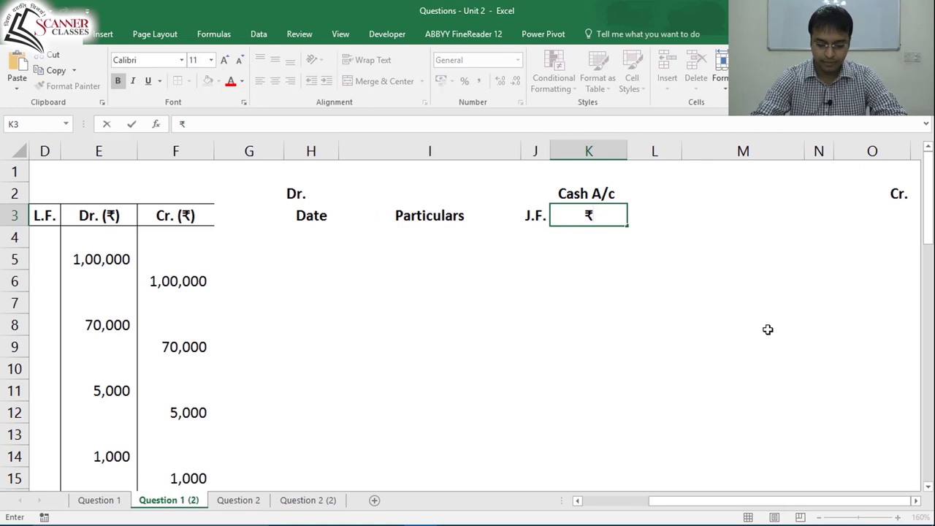
key("BackSpace")
type("Amt.")
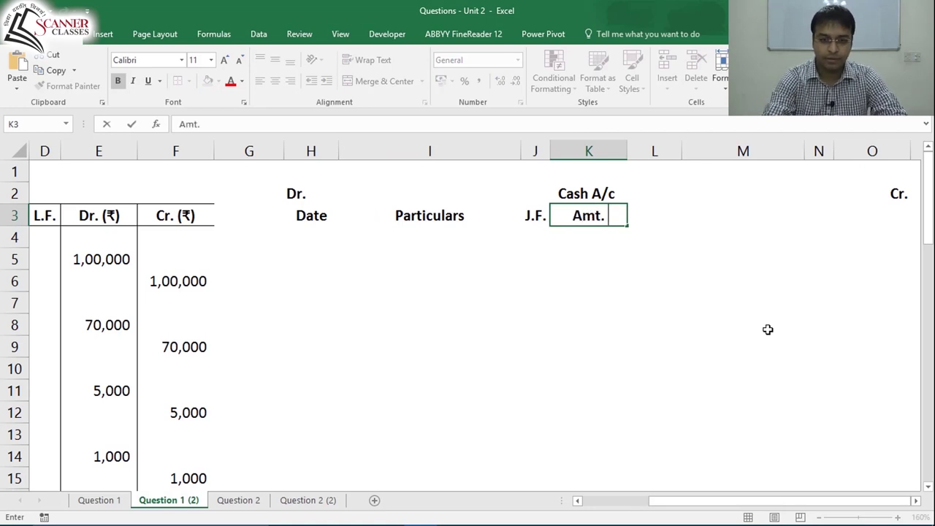
type(" (₹)")
key("Right")
Step: Enter the credit-side headings Date, Particulars, J.F. and Amt. (₹) in L3:O3
type("Date")
key("Right")
type("Particulars")
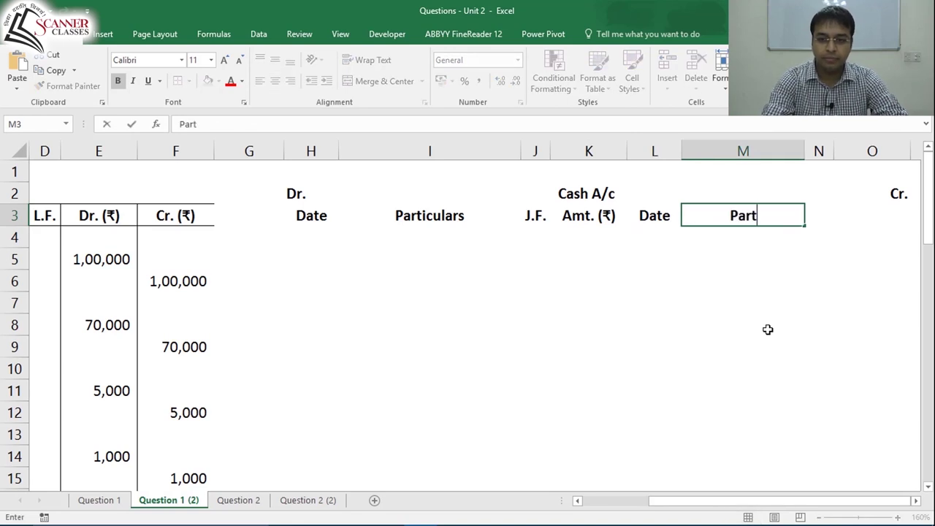
key("Right")
type("J.F.")
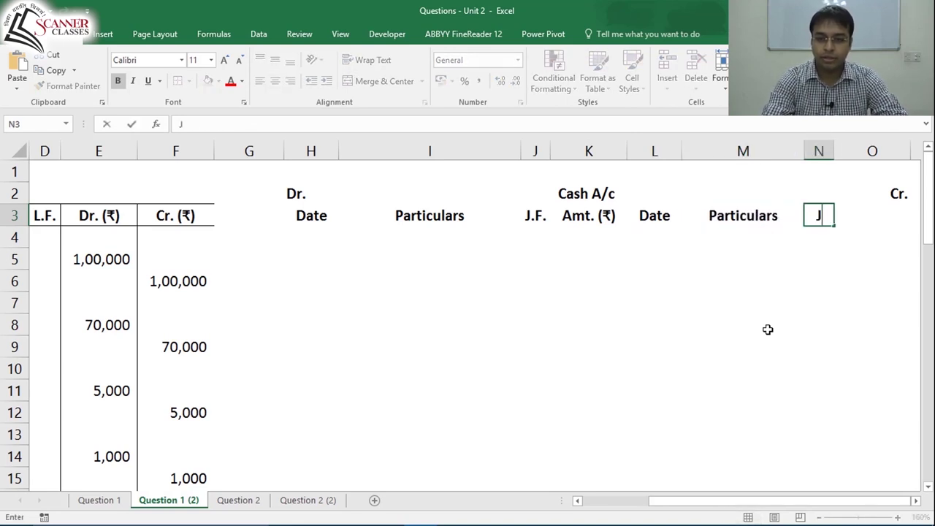
key("Right")
type("Amt. ")
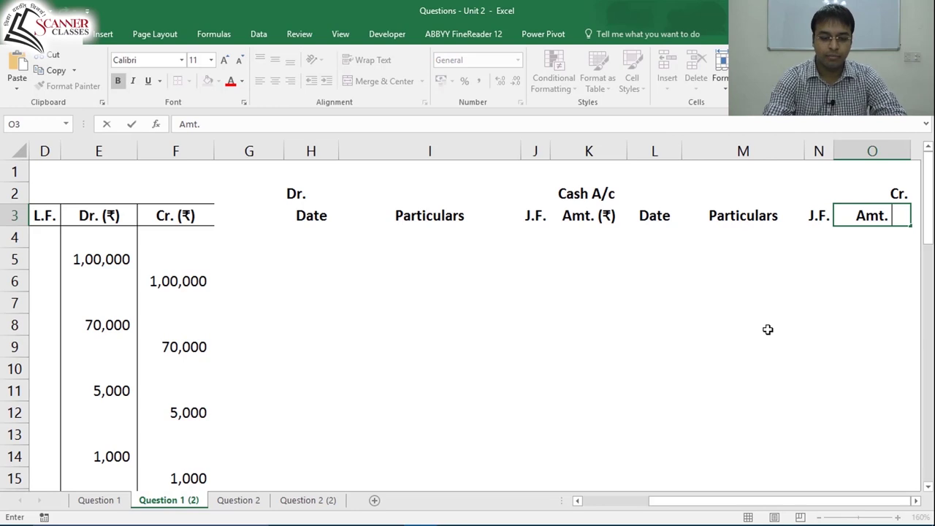
type("(₹)")
key("ctrl+Return")
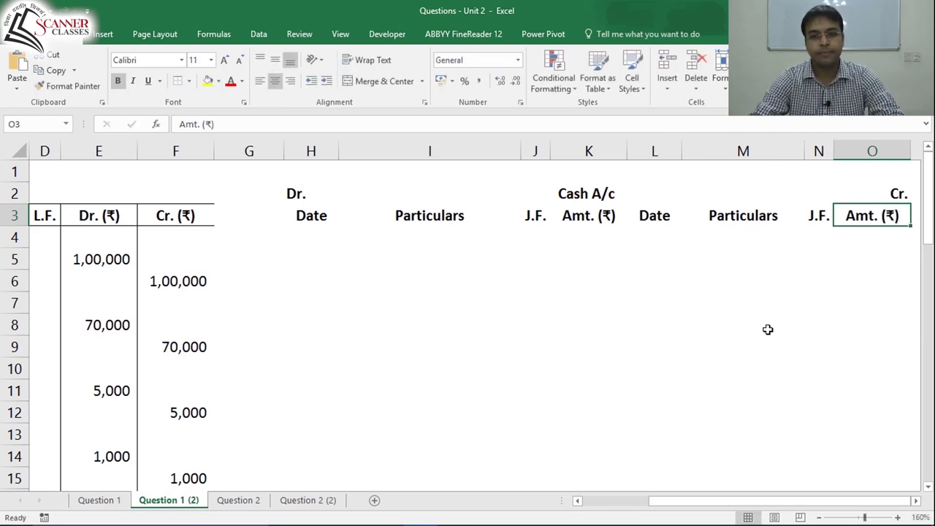
Step: Apply top and bottom borders to the ledger's heading row H3:O3
key("Left")
key("Left")
key("Left")
key("Left")
key("Left")
key("Left")
key("Left")
key("shift+Right")
key("shift+Right")
key("shift+Right")
key("shift+Right")
key("shift+Right")
key("shift+Right")
key("shift+Right")
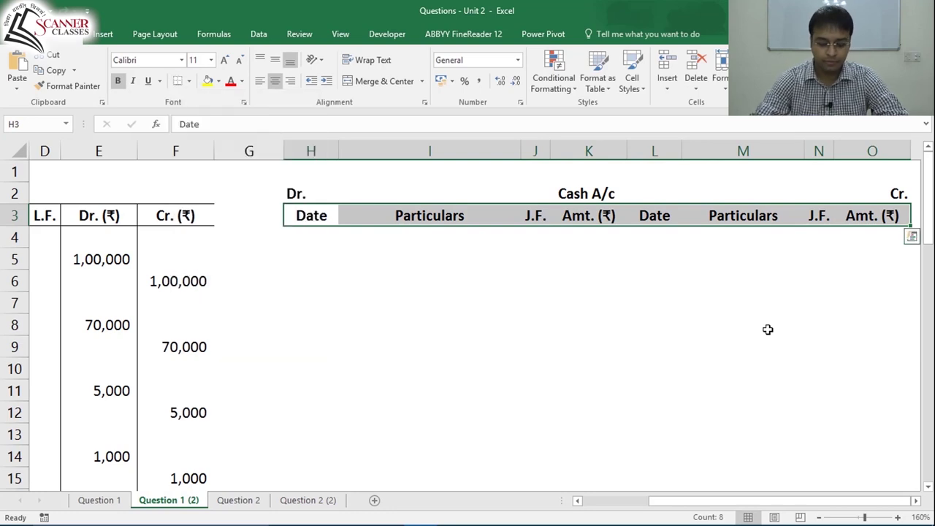
key("Left")
key("Right")
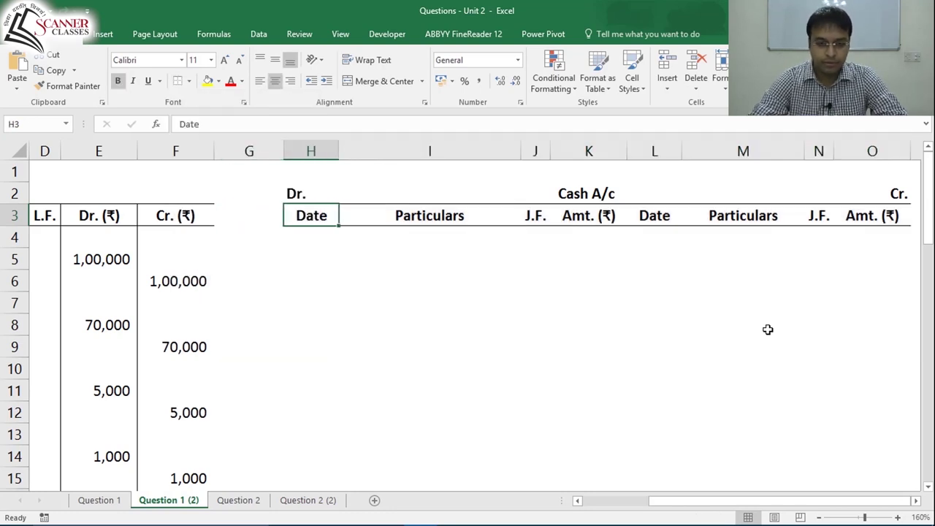
Step: Add vertical border lines between the ledger columns H to O over rows 3 to 10
key("shift+Down")
key("shift+Down")
key("shift+Down")
key("shift+Down")
key("shift+Down")
key("shift+Down")
key("shift+Down")
key("shift+Down")
key("shift+Down")
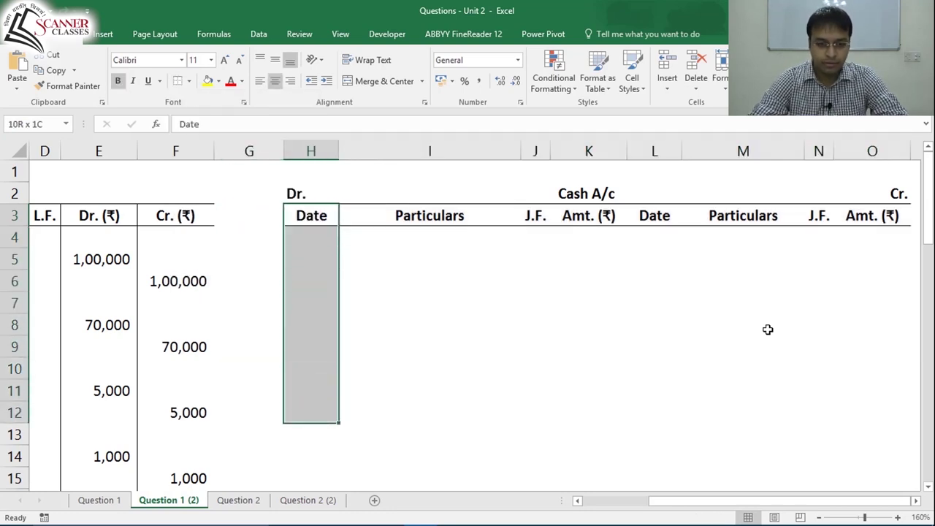
key("shift+Up")
key("shift+Up")
key("shift+Up")
key("shift+Down")
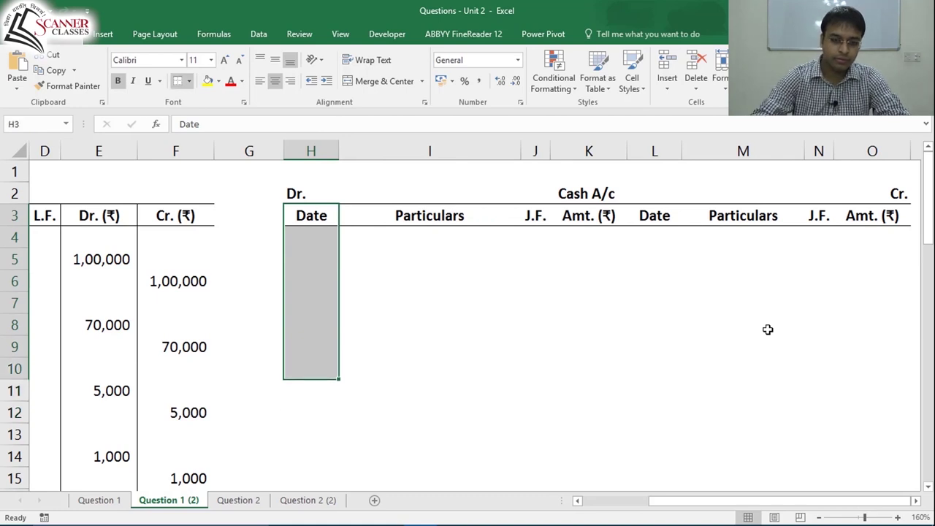
key("shift+Right")
key("shift+Right")
key("shift+Right")
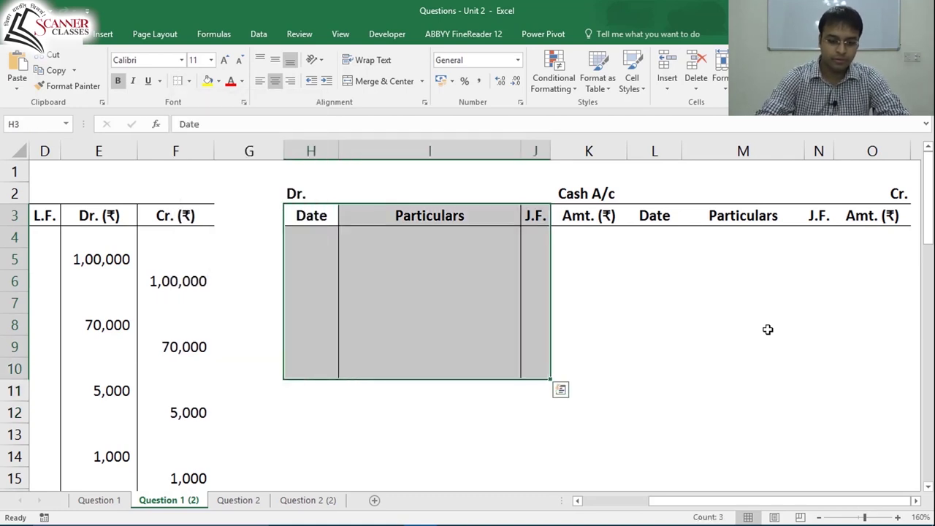
key("shift+Right")
key("shift+Right")
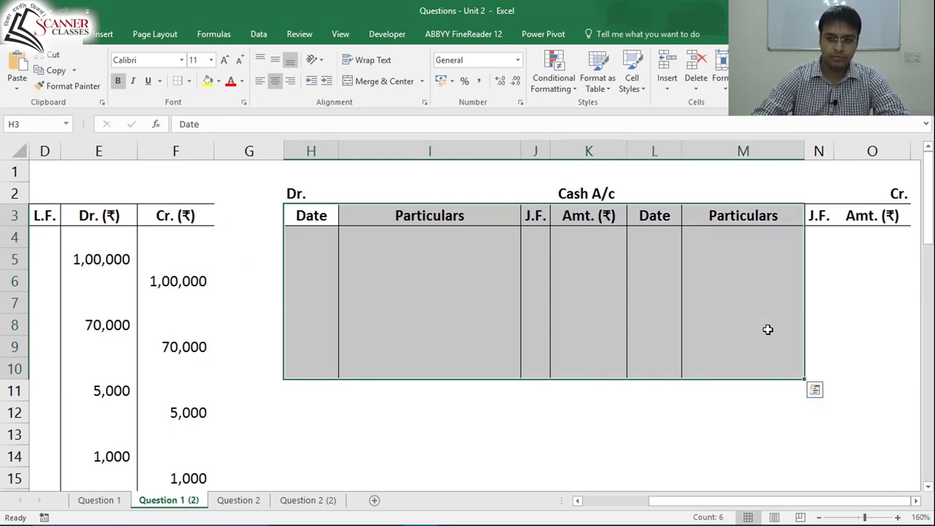
key("shift+Right")
key("shift+Right")
key("Up")
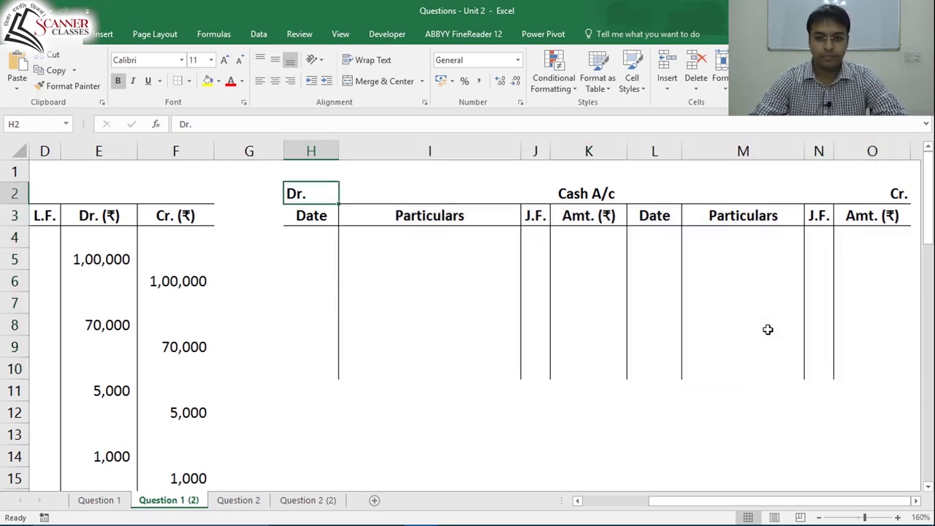
Step: Go through the Cash A/c ledger's Dr. and Cr. labels, title and row 3 column headings cell by cell
key("Right")
key("Down")
key("Up")
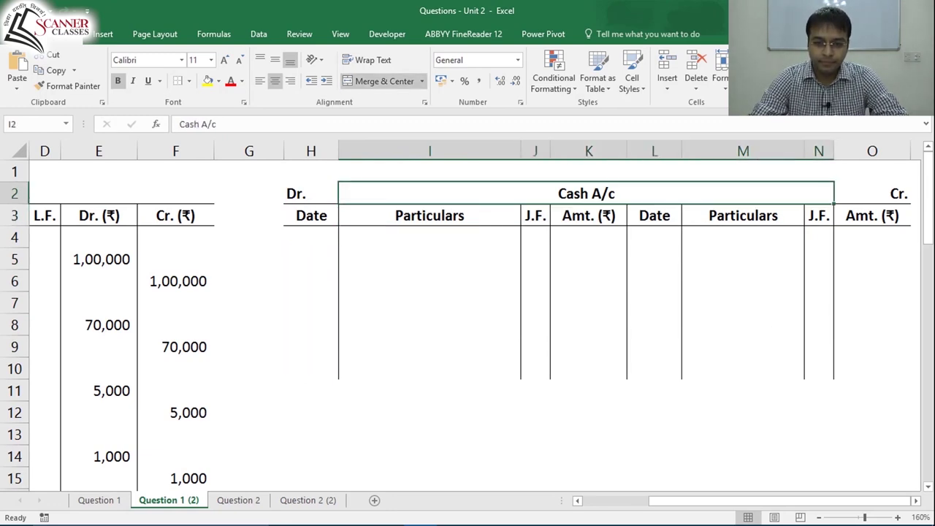
left_click(302, 196)
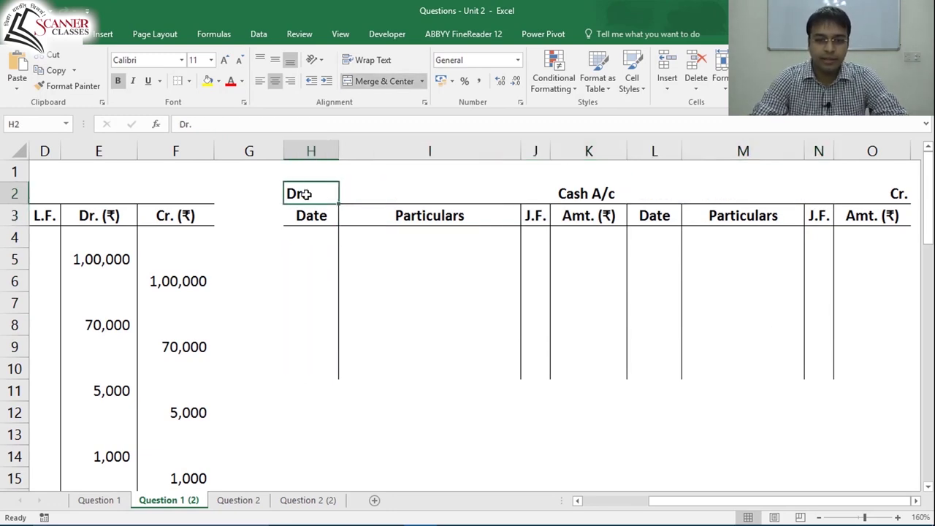
left_click(895, 193)
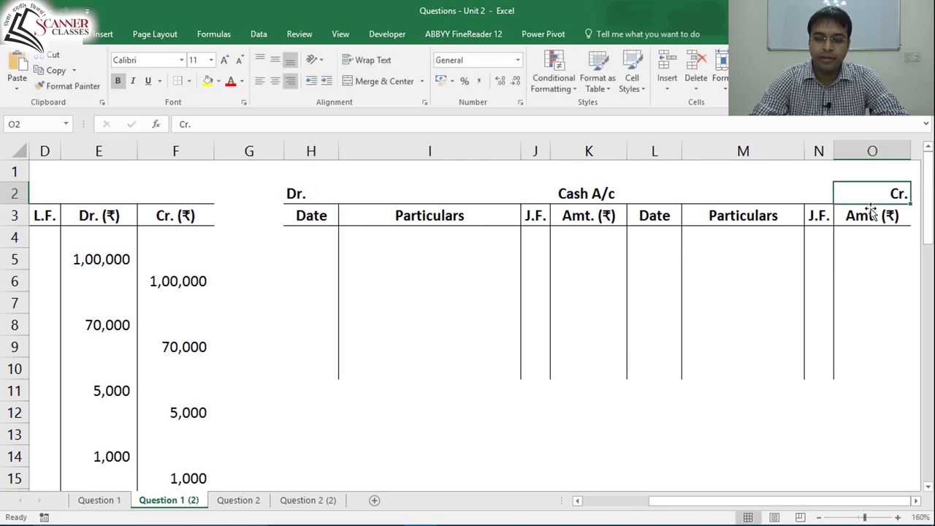
left_click(330, 215)
left_click(459, 218)
left_click(561, 221)
left_click(661, 219)
left_click(721, 217)
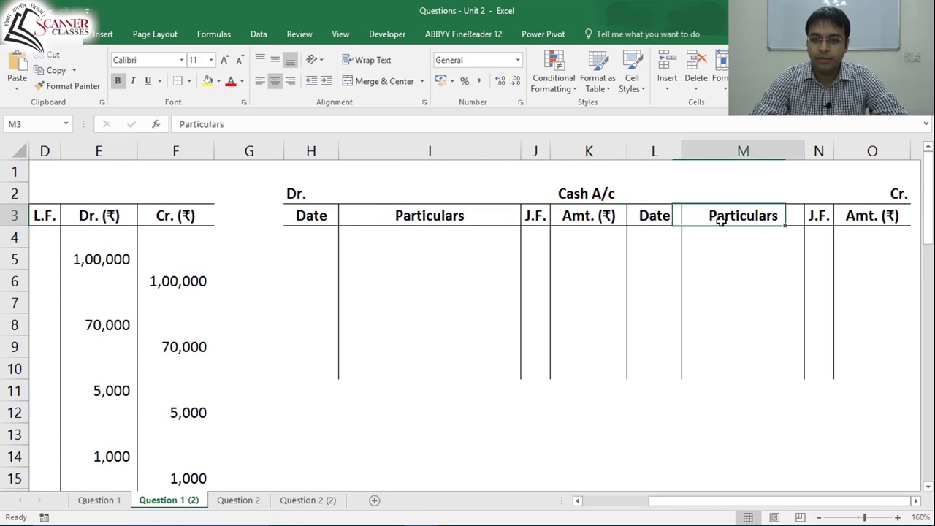
left_click(819, 217)
left_click(875, 217)
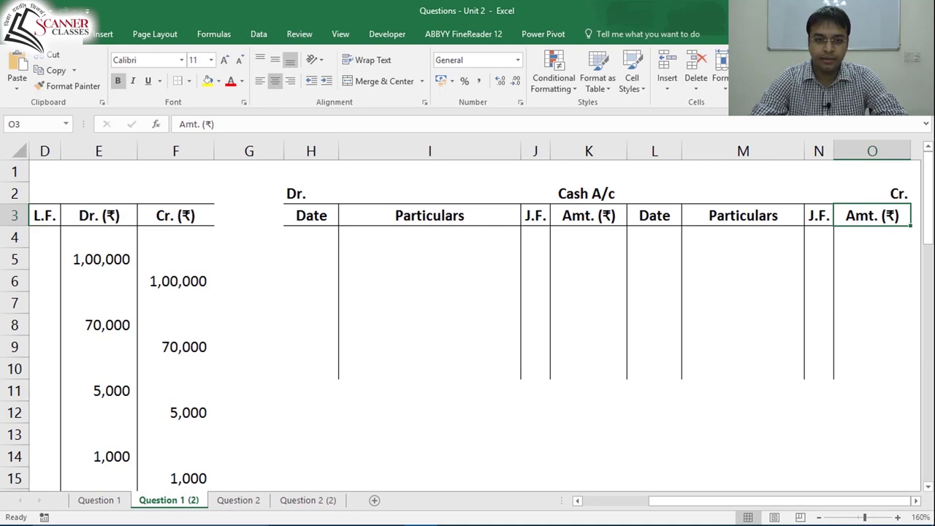
Step: Return to the journal and examine the Apr. 1 entry's year, date, Cash A/c line and Dr. mark
key("Left")
key("Left")
key("Left")
key("Left")
key("Left")
key("Left")
key("Left")
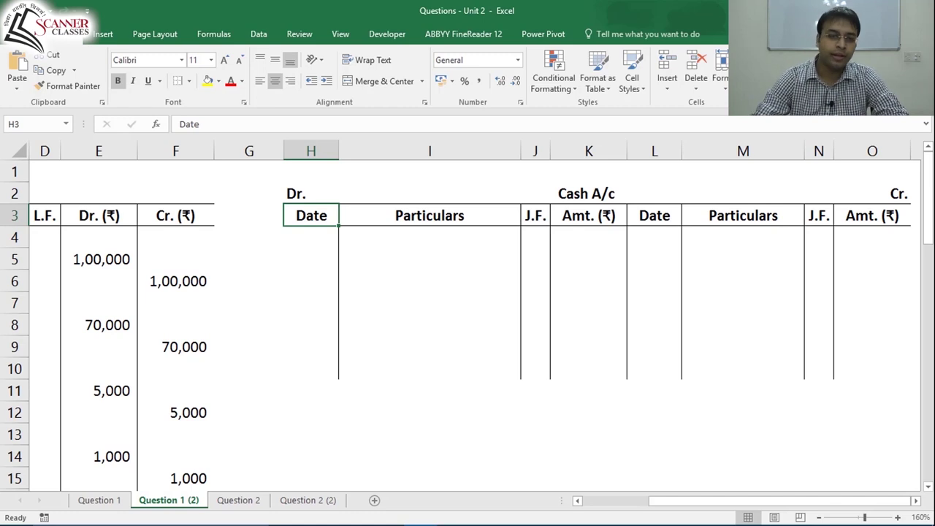
key("Left")
key("Left")
key("Left")
key("Left")
key("Left")
key("Left")
key("Left")
key("Down")
key("Down")
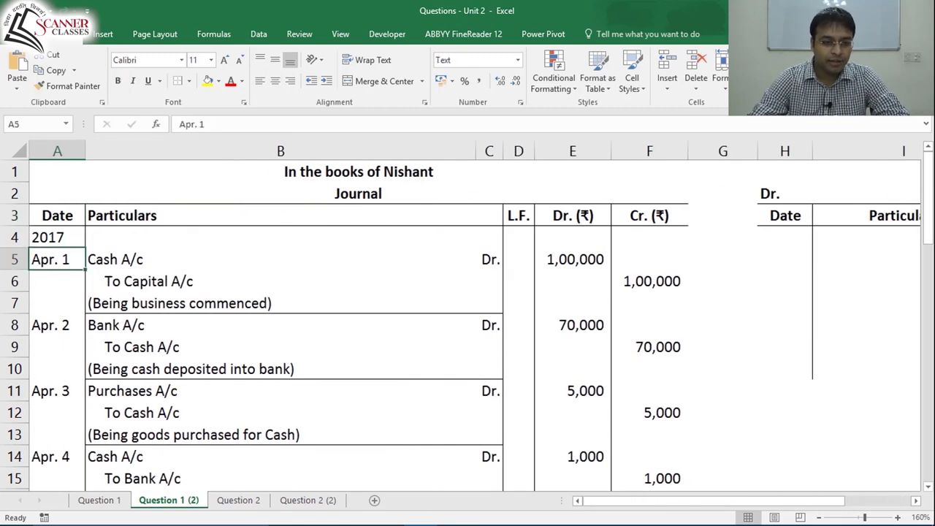
key("Up")
key("shift+Down")
key("shift+Right")
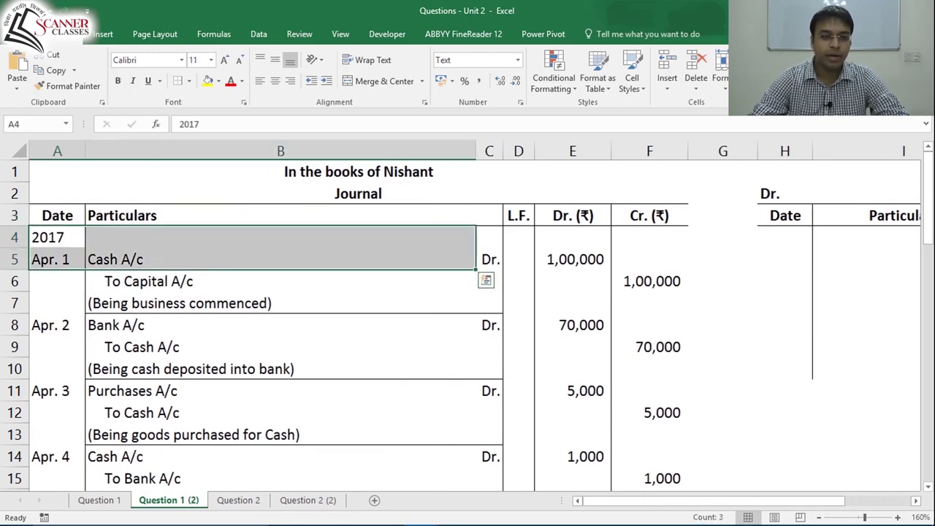
key("Down")
key("Right")
key("Right")
key("Down")
key("Up")
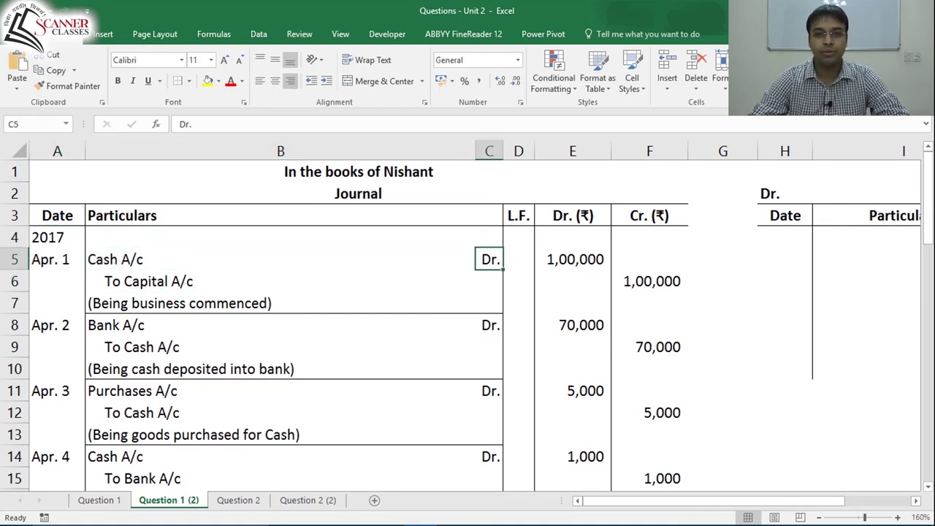
Step: Date the first posting on the Cash A/c debit side with 2017 in H4 and Apr. 1 in H5
key("ctrl+Home")
key("Right")
key("Right")
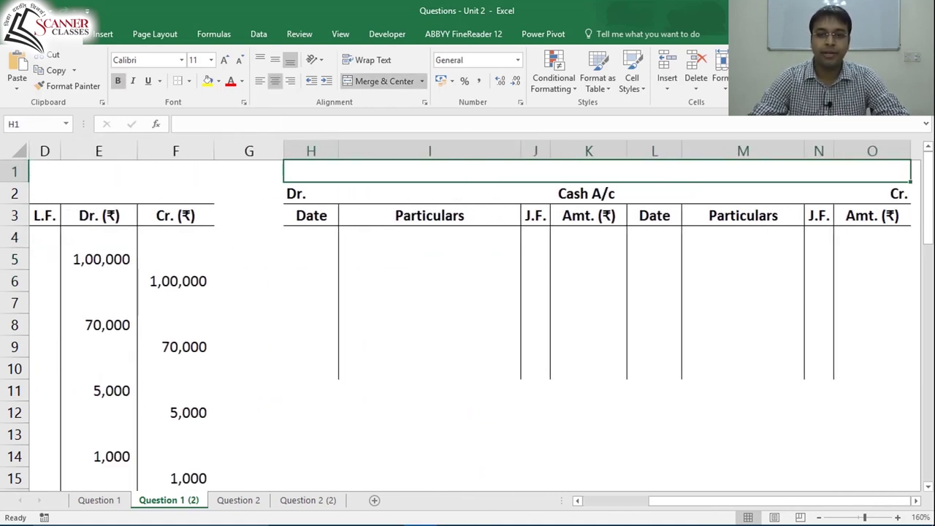
left_click_drag(305, 231, 586, 374)
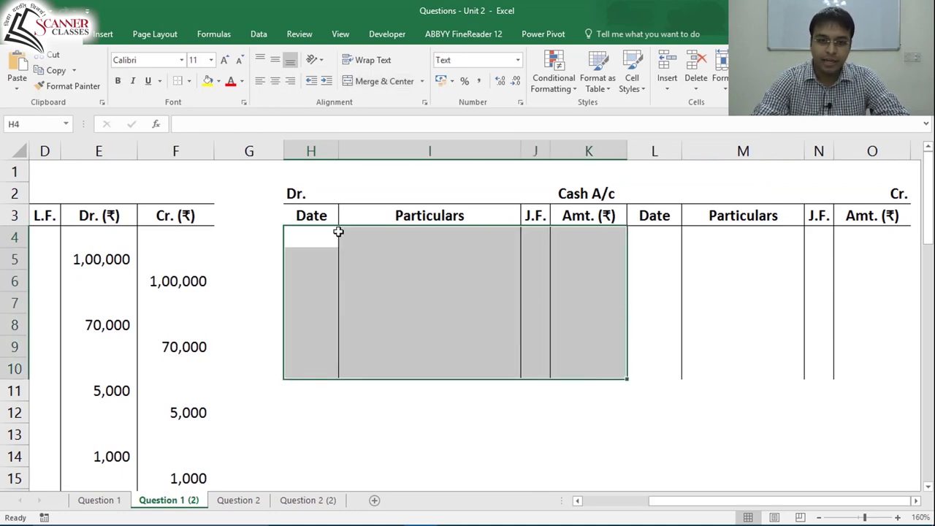
left_click_drag(319, 233, 595, 377)
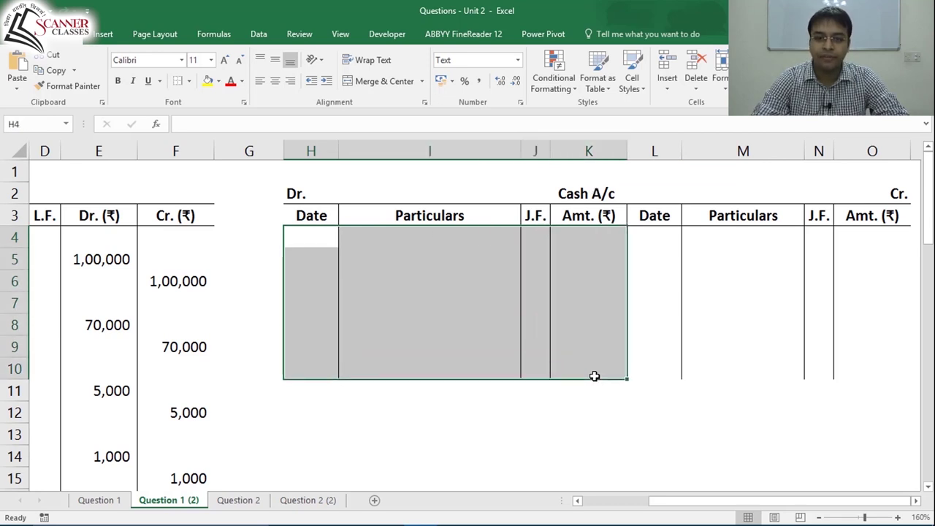
left_click(311, 236)
type("20")
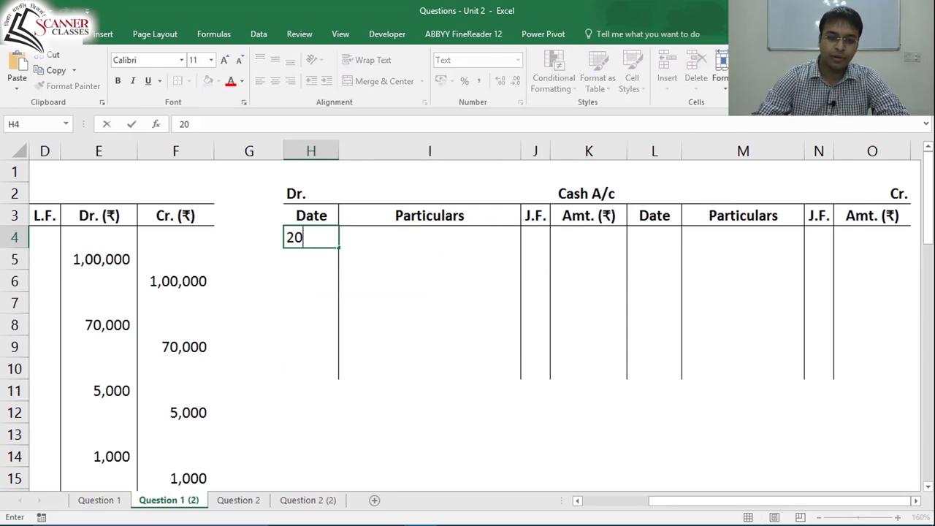
type("17")
key("Return")
type("Apr. 1")
key("Tab")
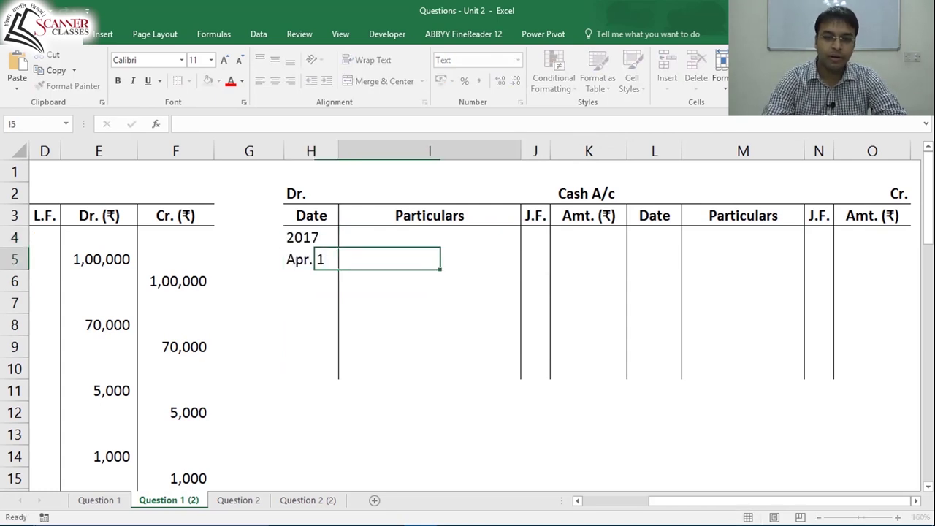
Step: Enter To Capital A/c in I5 and link its amount in K5 to the journal's debit amount with the formula +E5
type("To Capital A/c")
key("Tab")
key("Tab")
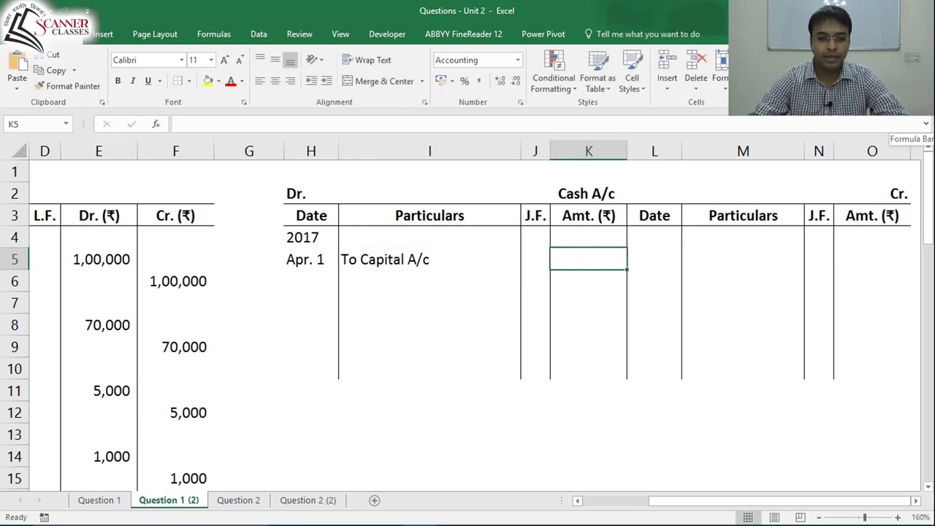
type("+")
left_click(110, 259)
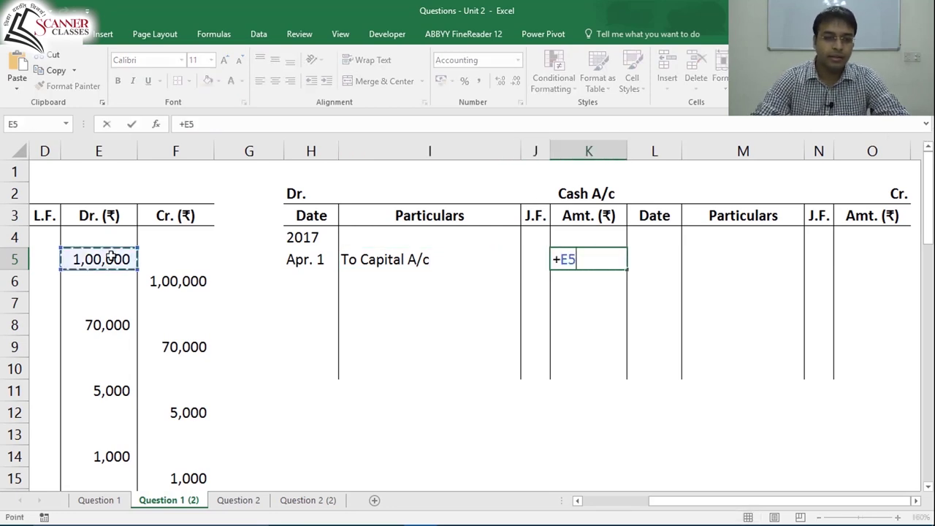
key("Return")
Step: Compare the journal's Apr. 1 Cash A/c entry with the Cash A/c ledger's debit posting and its amount in K5
key("ctrl+Home")
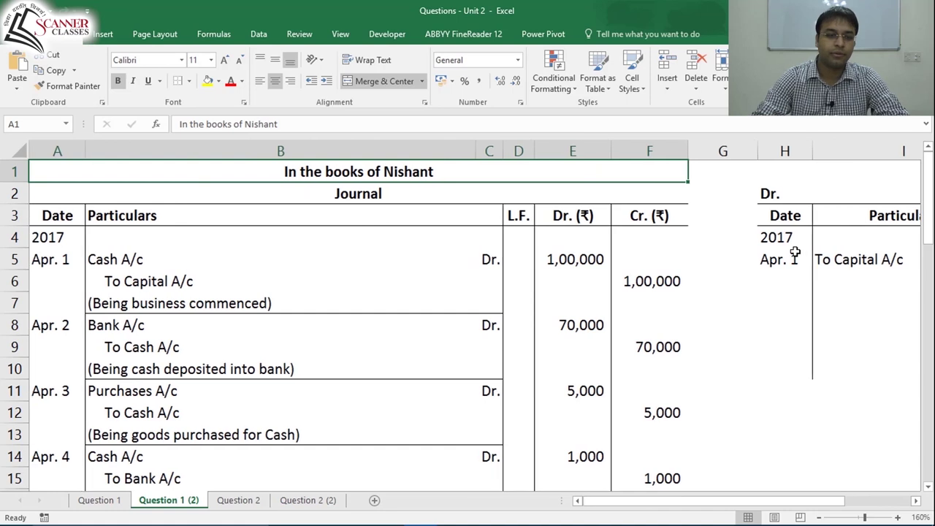
left_click_drag(138, 256, 640, 282)
left_click(438, 257)
left_click(561, 263)
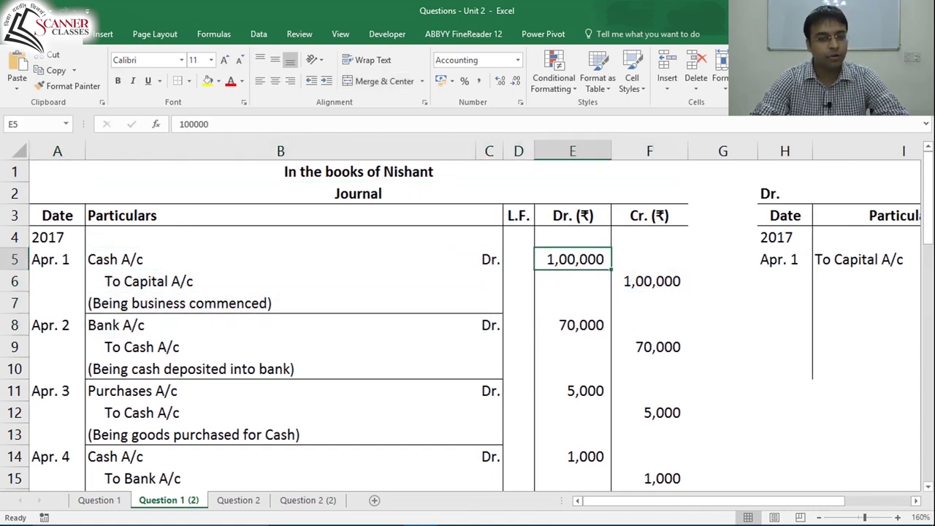
left_click(852, 190)
key("Down")
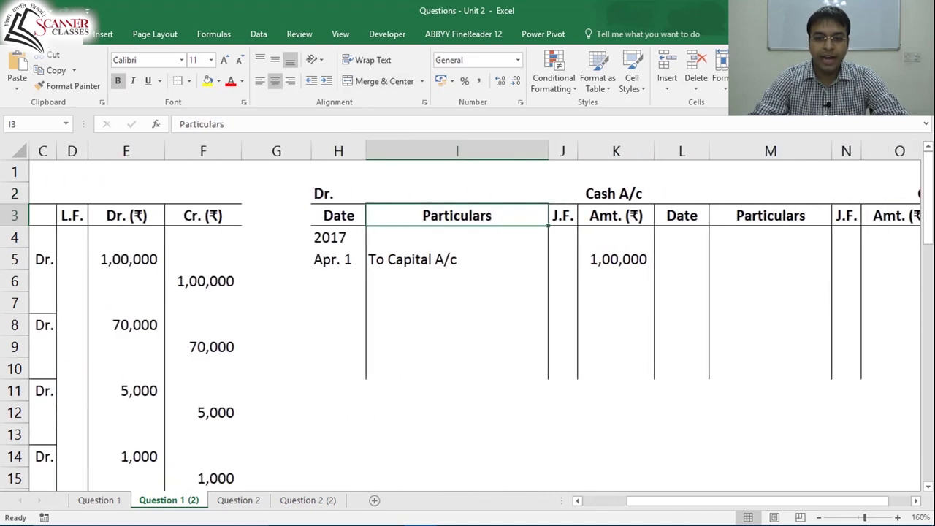
key("Up")
left_click(620, 269)
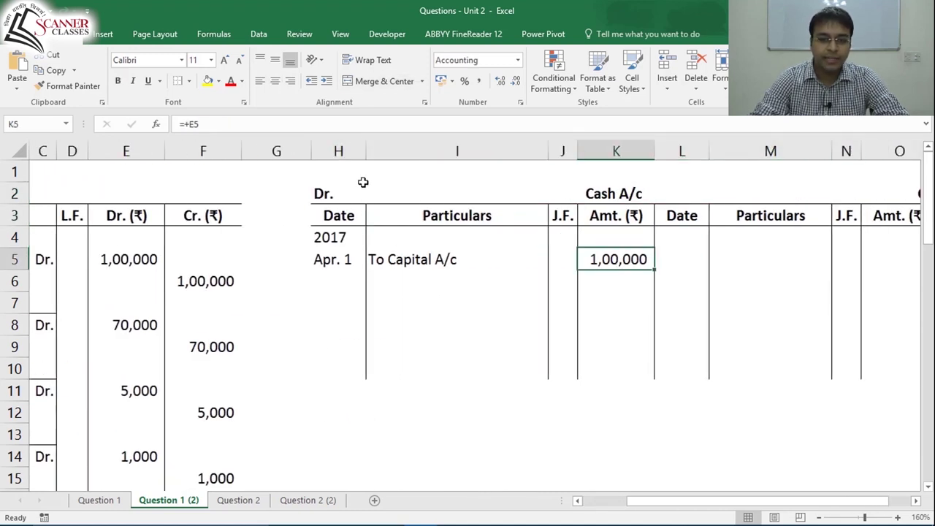
Step: Review the Cash A/c debit posting: the Dr. mark, account title, year, date, To Capital A/c and the amount in K5
left_click(327, 193)
left_click(393, 261)
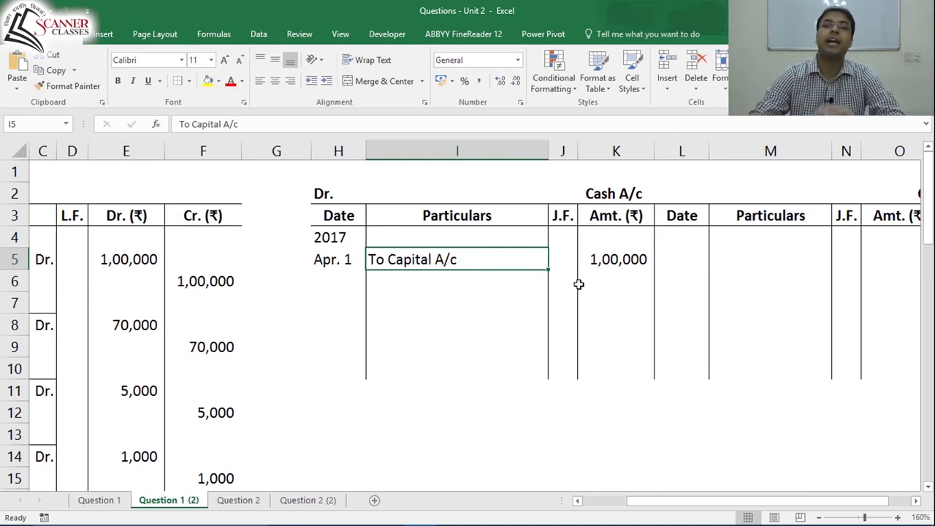
left_click(579, 285)
left_click_drag(597, 281, 601, 192)
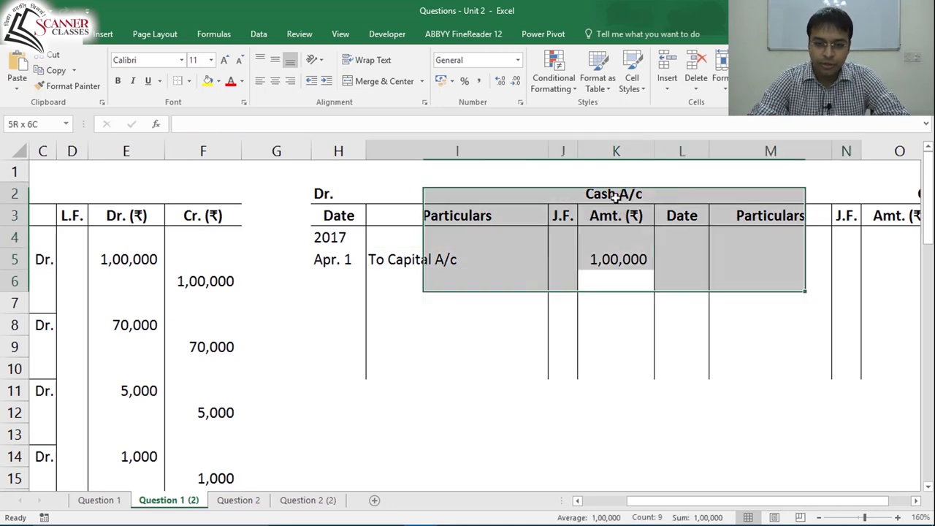
left_click(601, 192)
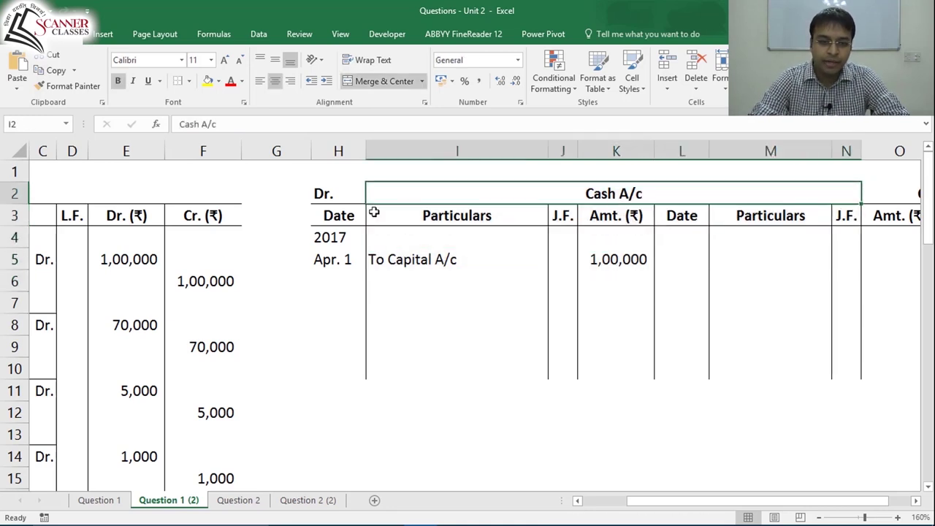
left_click(323, 242)
left_click(342, 264)
left_click(414, 264)
left_click(618, 260)
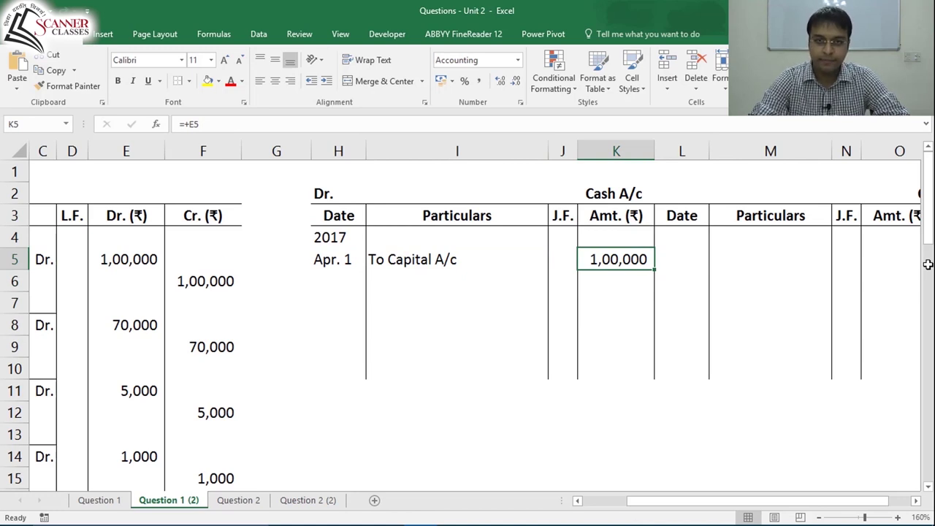
Step: Examine the Cash A/c ledger's Dr. and Cr. headings and the cells of the Apr. 1 posting, including its J.F. cell
key("Left")
key("Left")
key("Left")
key("Right")
key("Right")
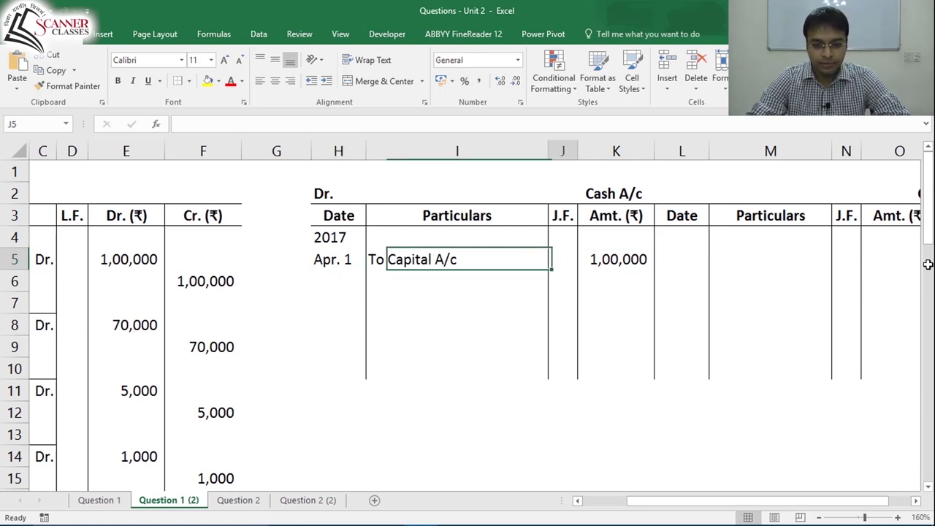
key("Right")
key("Up")
key("Up")
key("Up")
key("Right")
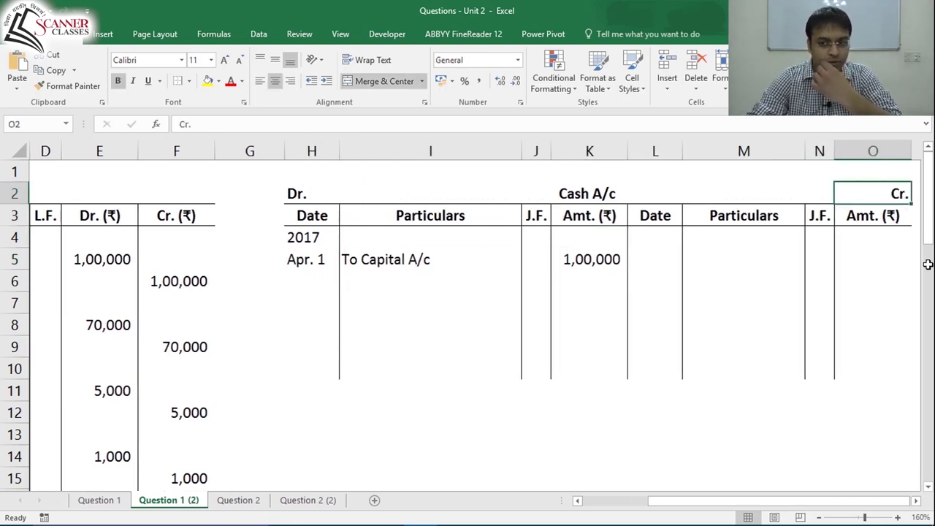
key("Left")
key("Left")
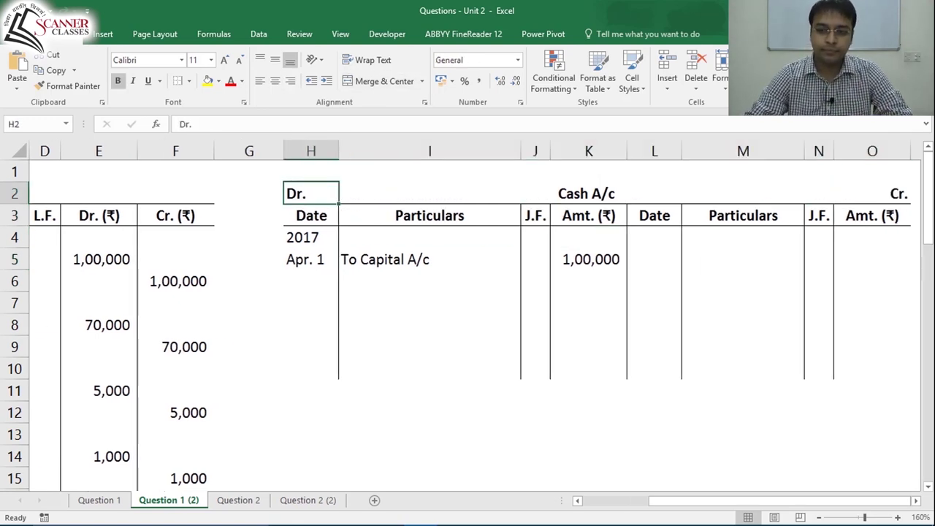
key("Down")
key("Down")
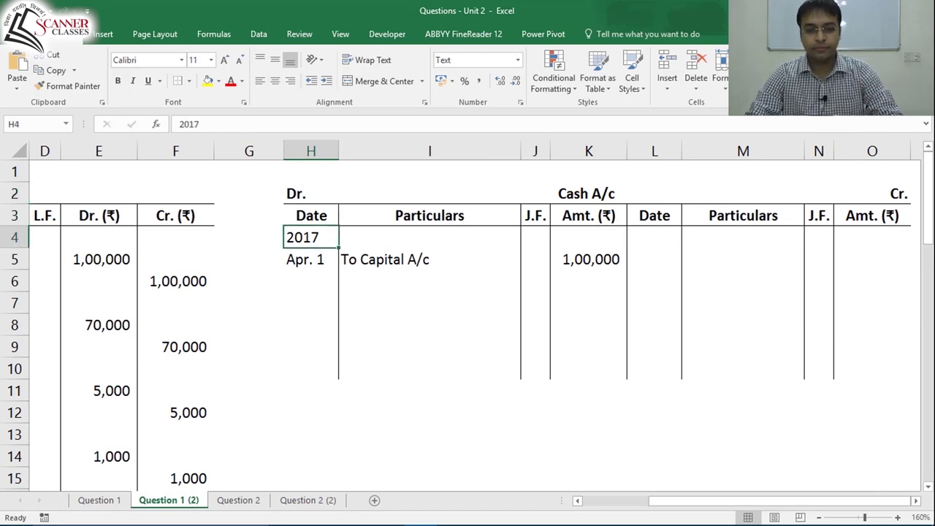
key("Down")
key("Right")
key("Right")
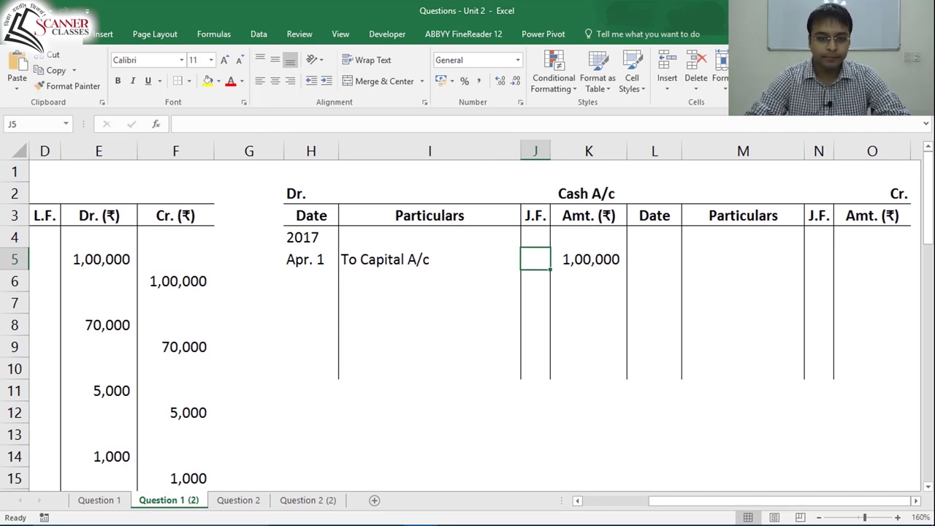
Step: Go back to the journal and examine the Apr. 2 entry, especially its To Cash A/c line and credit amount
key("Left")
key("Home")
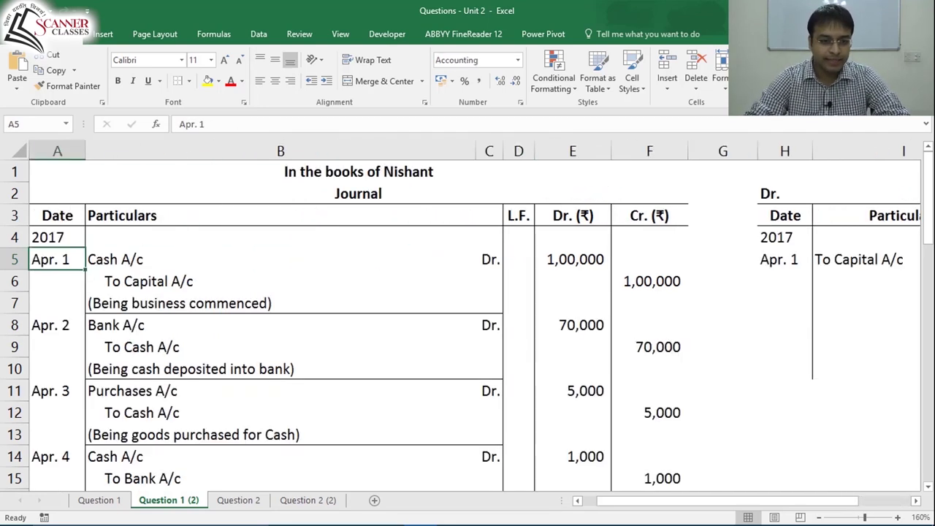
key("Down")
key("Down")
key("Down")
key("Right")
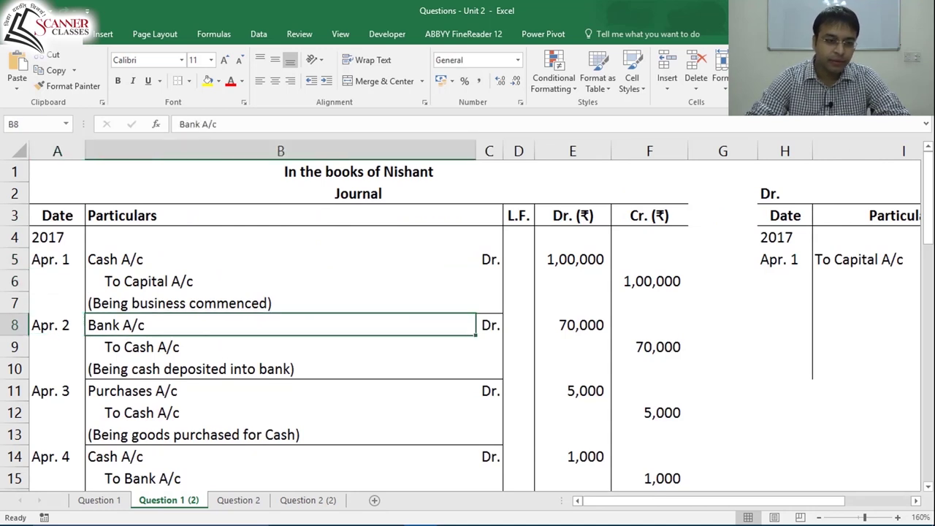
key("shift+Down")
key("shift+Right")
key("shift+Right")
key("shift+Right")
key("shift+Right")
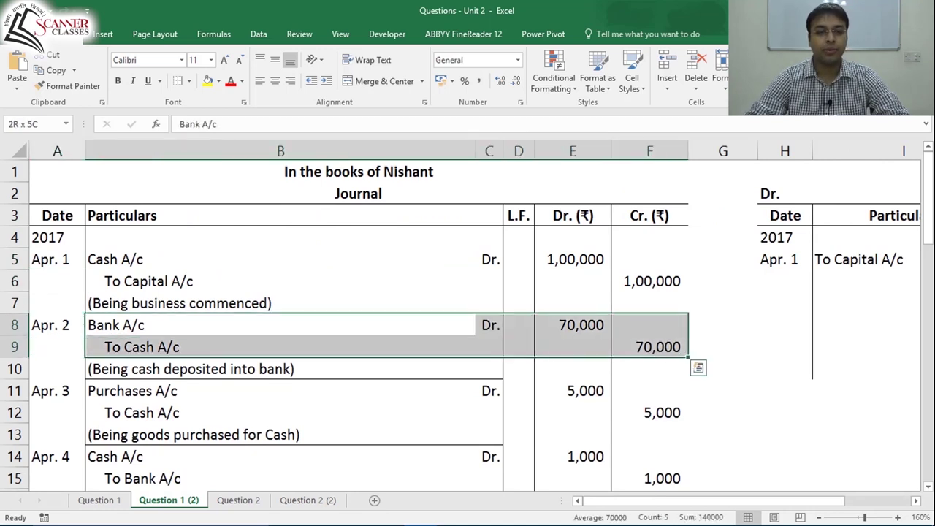
key("Down")
key("shift+Right")
key("shift+Right")
key("shift+Right")
key("shift+Right")
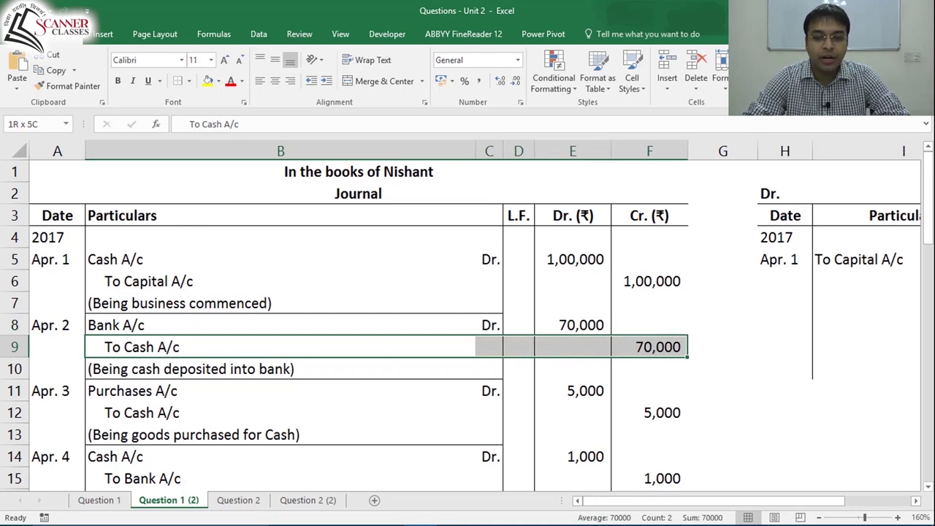
Step: Return to the Cash A/c ledger and examine the blank posting area on its credit side, L4:O10
key("Up")
key("ctrl+Home")
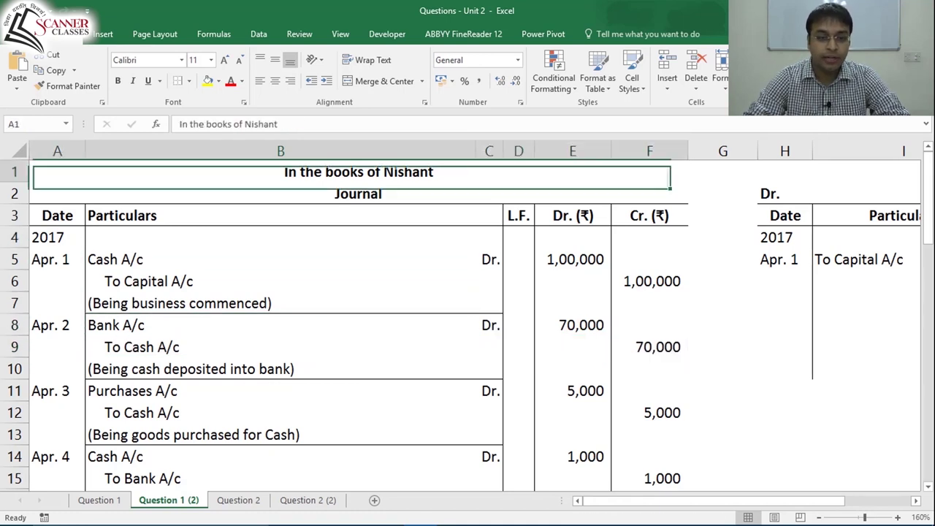
key("Right")
key("Right")
key("Down")
key("Down")
key("Right")
key("Right")
key("Right")
key("Right")
key("Down")
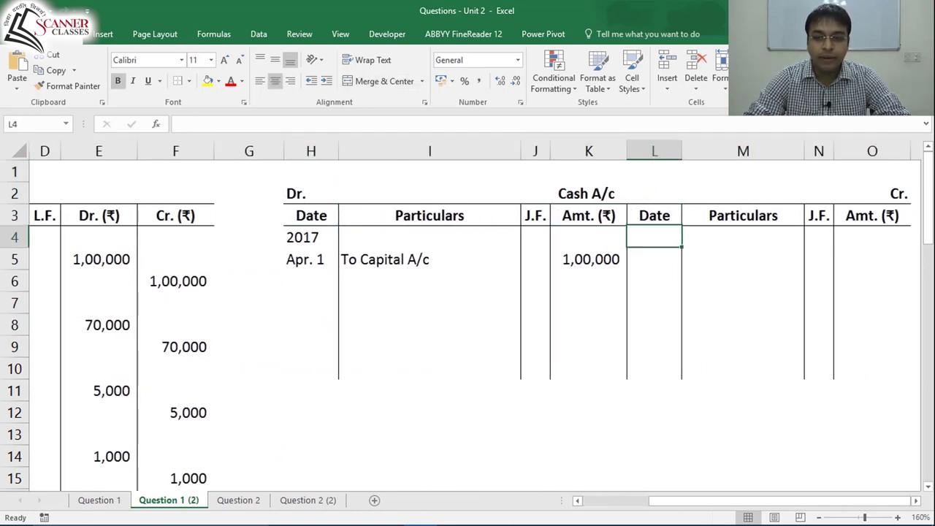
key("shift+Right")
key("shift+Right")
key("shift+Right")
key("shift+Down")
key("shift+Down")
key("shift+Down")
key("shift+Down")
key("shift+Down")
key("shift+Down")
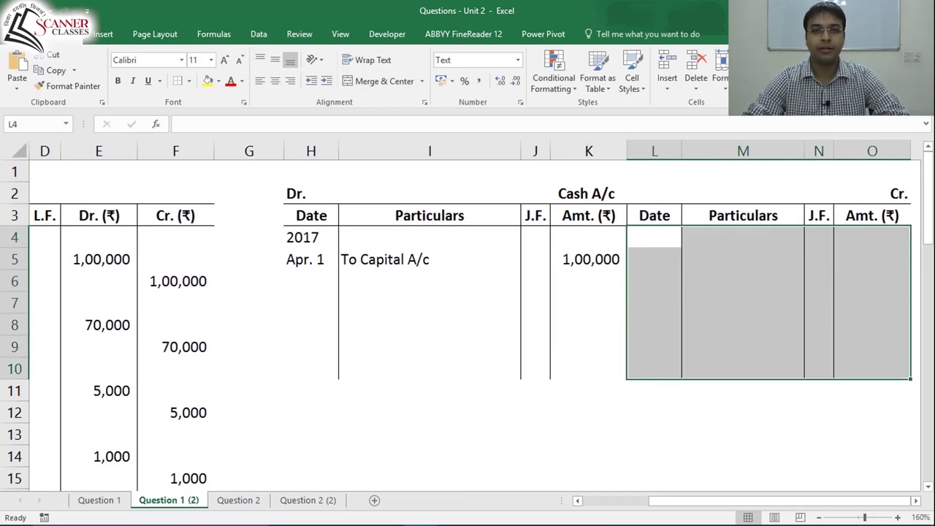
Step: Date the first posting on the Cash A/c credit side with 2017 in L4 and Apr. 2 in L5
key("Up")
key("Down")
type("2017")
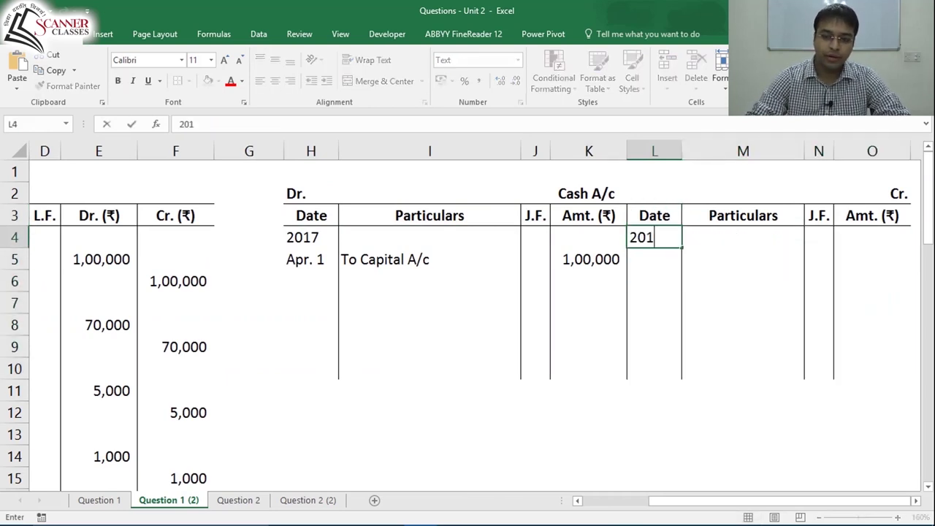
key("Return")
type("Apr. ")
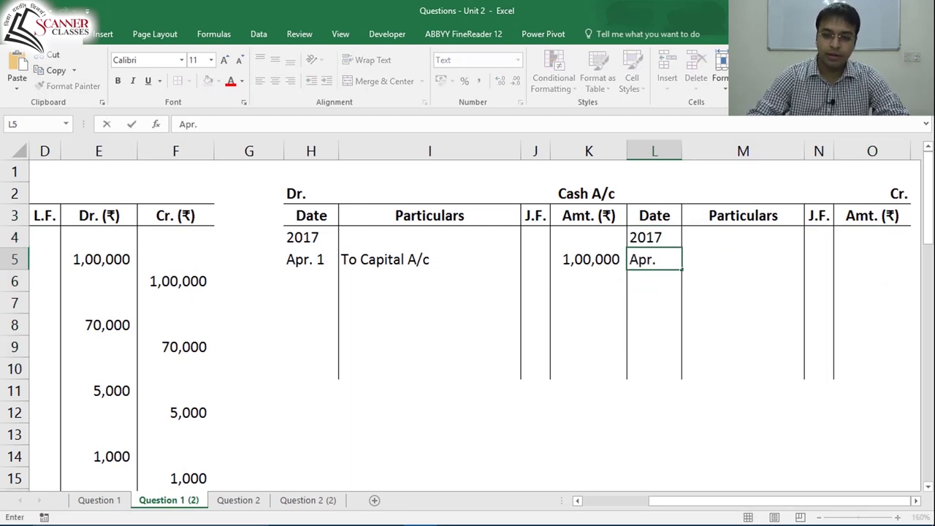
type("2")
key("Tab")
Step: Check the journal's Apr. 2 entry for the account debited against Cash A/c
key("ctrl+Home")
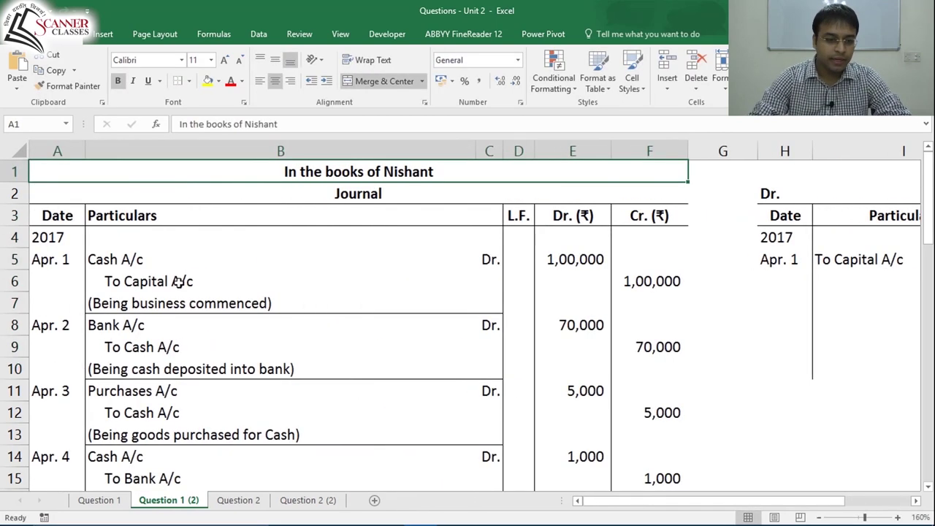
left_click(110, 333)
key("Up")
key("ctrl+Home")
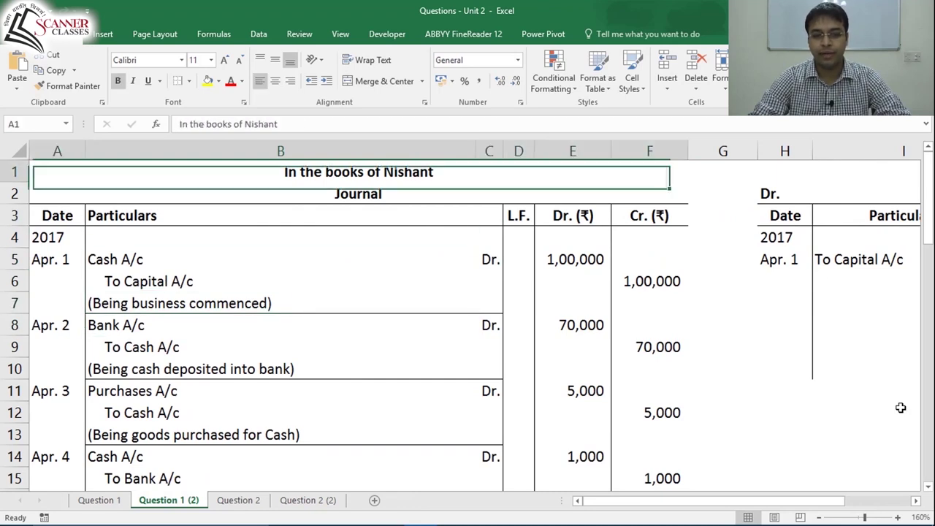
Step: Enter By Bank A/c in M5 and the amount 70000 in O5 on the Cash A/c credit side
key("Right")
key("Right")
key("Down")
key("Down")
key("Down")
key("Down")
key("Up")
key("Right")
key("Right")
key("Right")
key("Right")
key("Right")
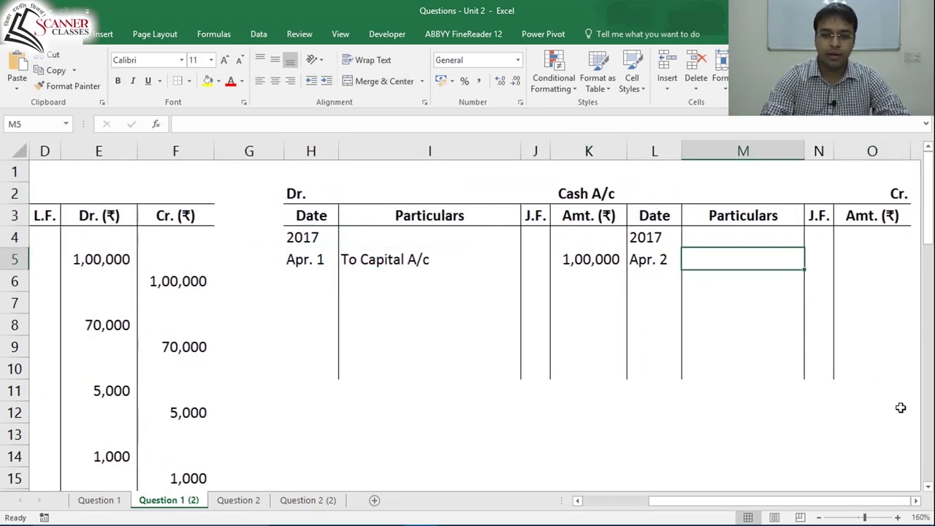
type("by")
key("BackSpace")
key("BackSpace")
type("By Bank A/c")
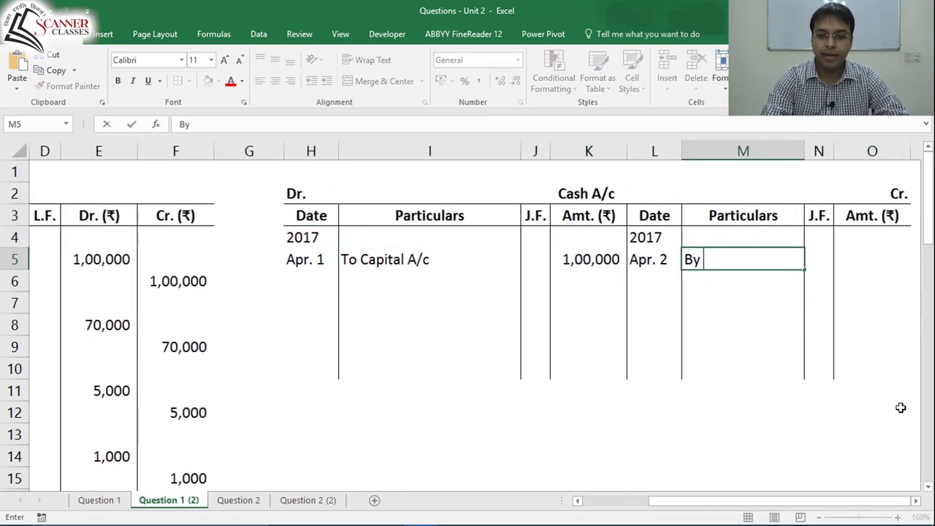
key("Right")
key("Right")
type("70000")
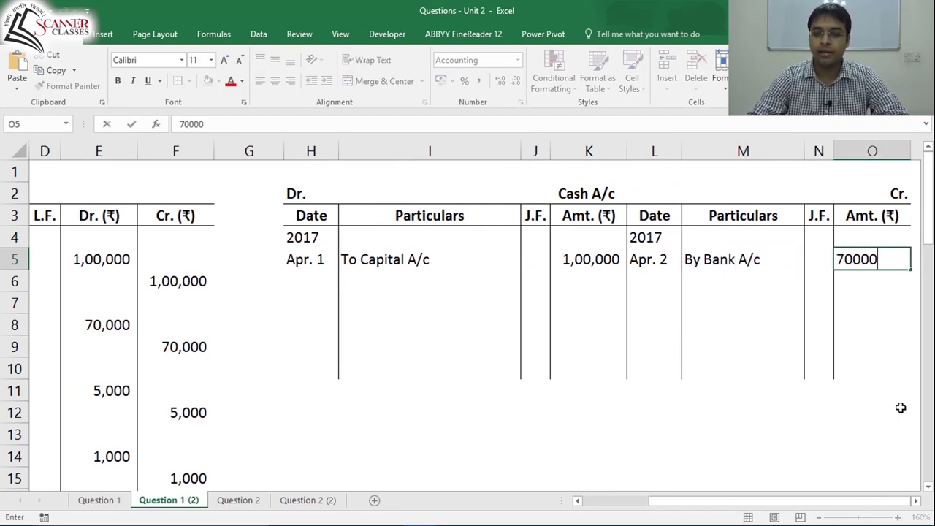
key("ctrl+Return")
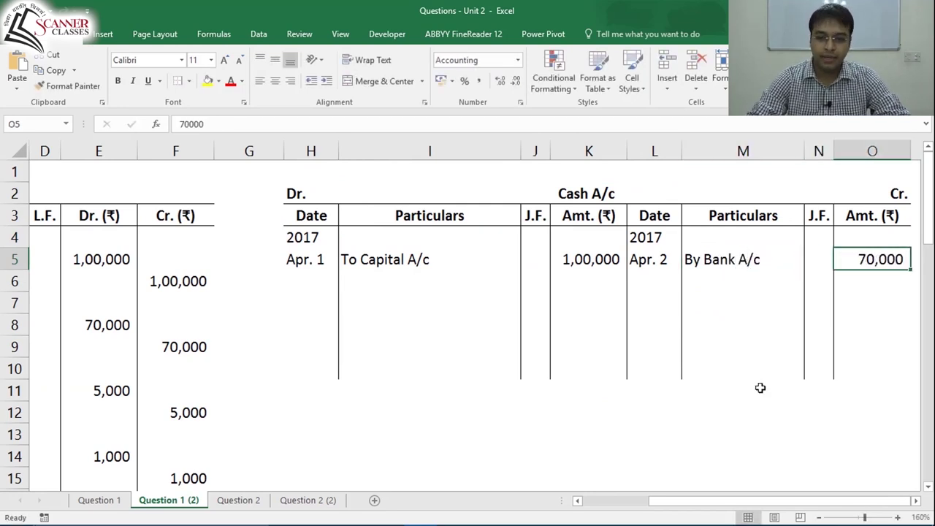
Step: Review the Cash A/c credit posting against its title and Cr. mark: the amount in O5, By Bank A/c and the date
left_click(595, 196)
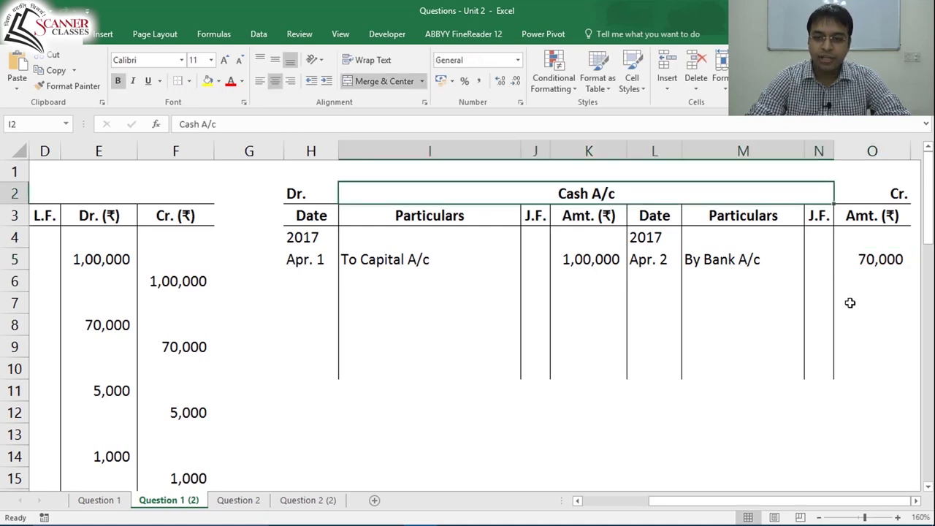
left_click(903, 193)
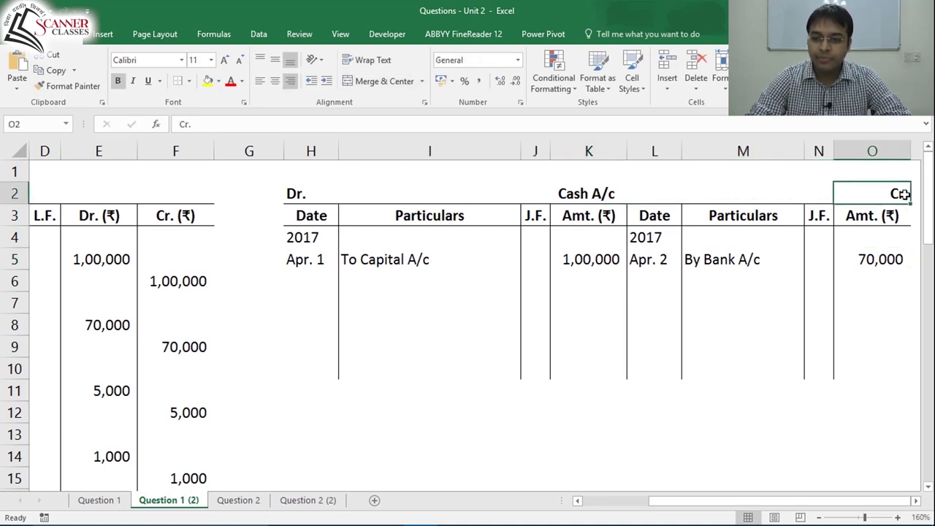
left_click(877, 265)
left_click(715, 263)
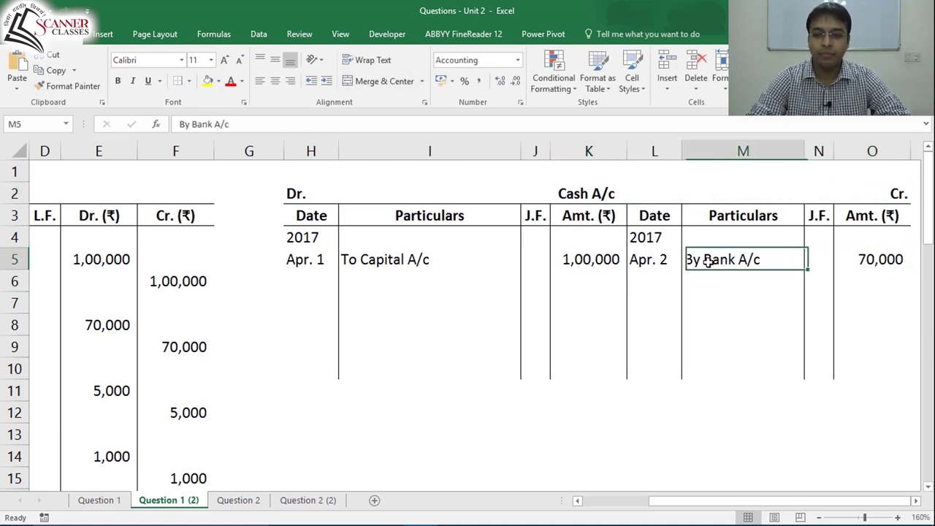
left_click(660, 260)
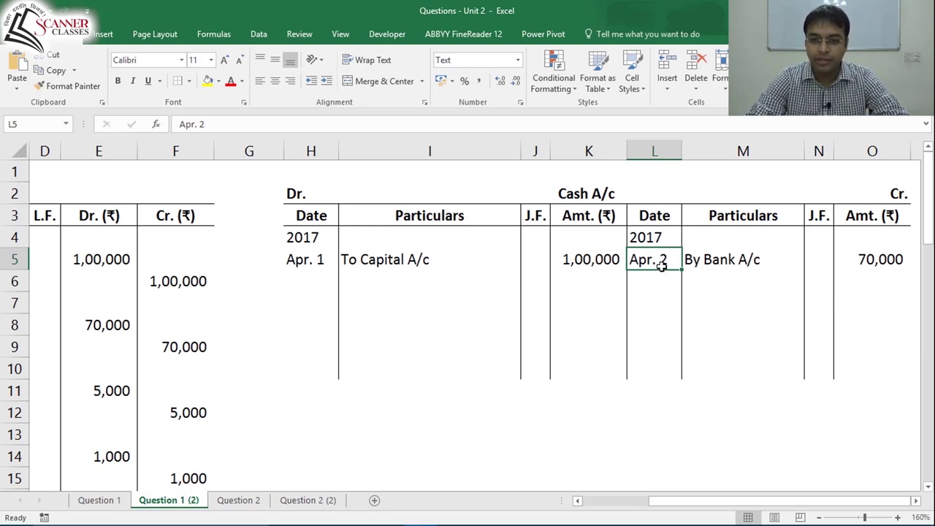
left_click(606, 215)
left_click(599, 191)
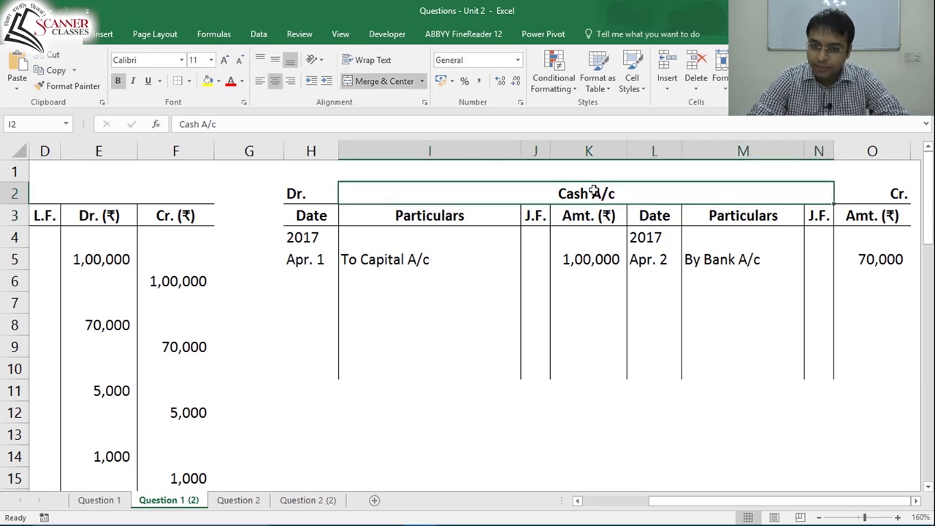
left_click(898, 193)
left_click(881, 262)
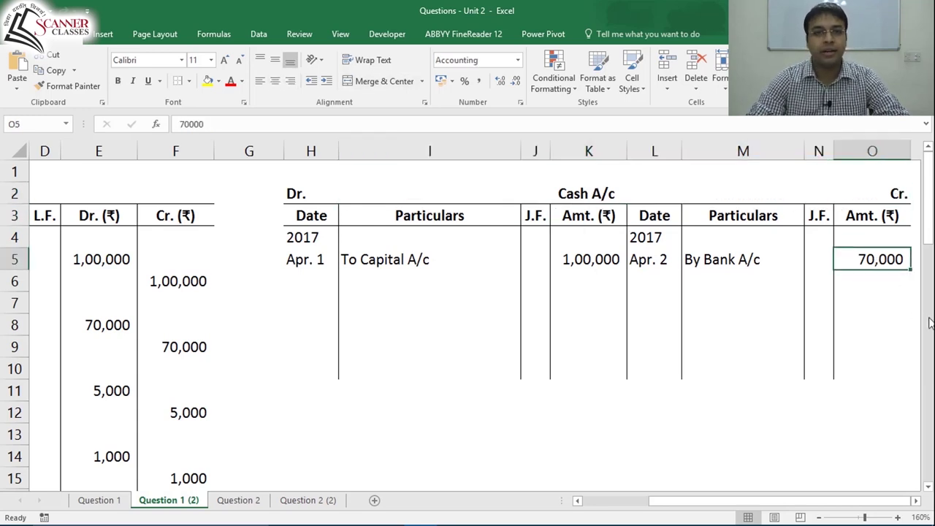
left_click(716, 260)
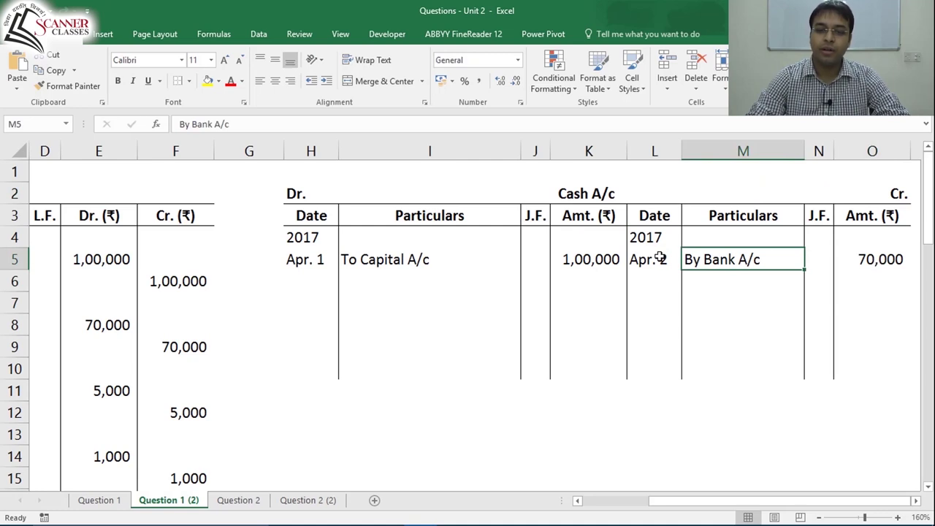
left_click(660, 257)
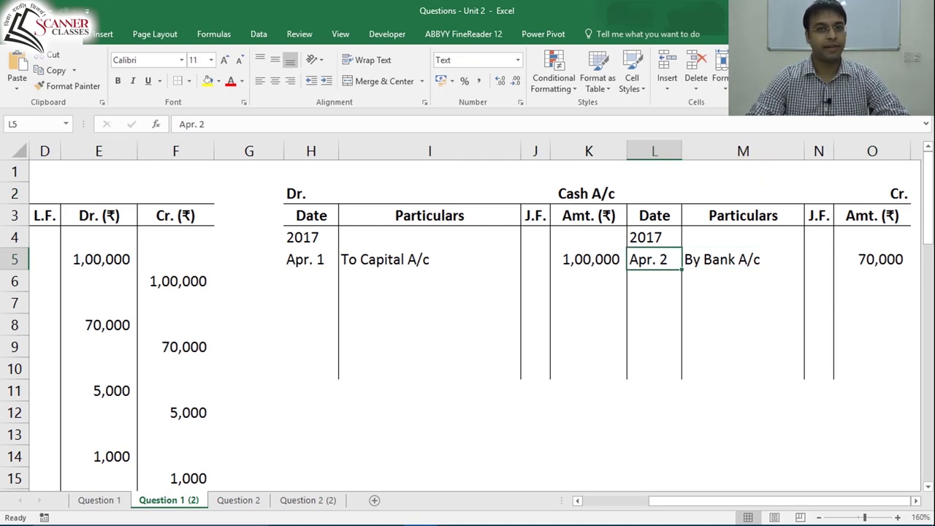
Step: Examine the Cash A/c title, the whole credit side in L3:O10 and the year in L4
left_click(562, 195)
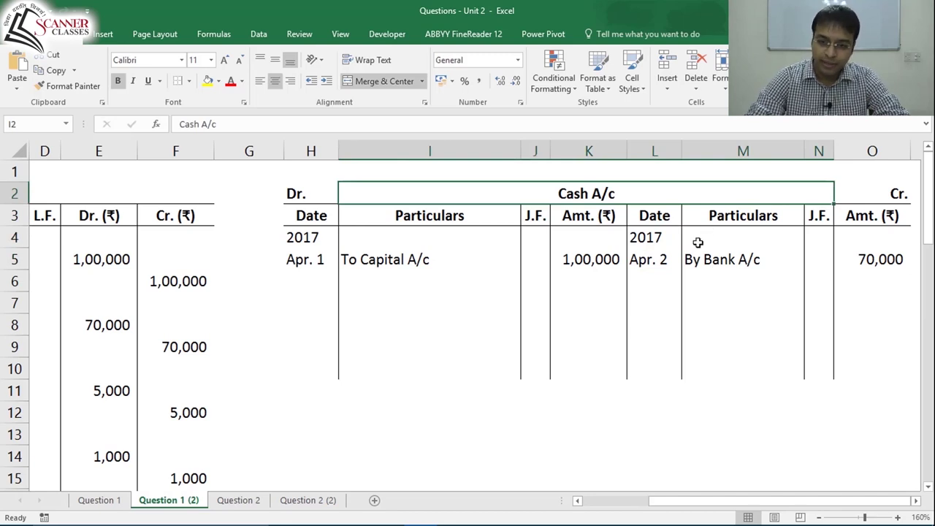
left_click_drag(670, 220, 886, 361)
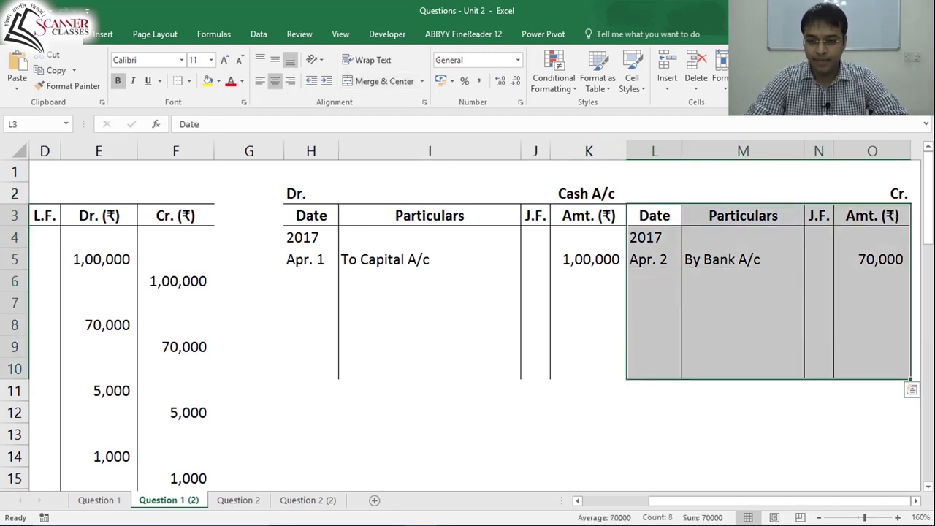
left_click(656, 241)
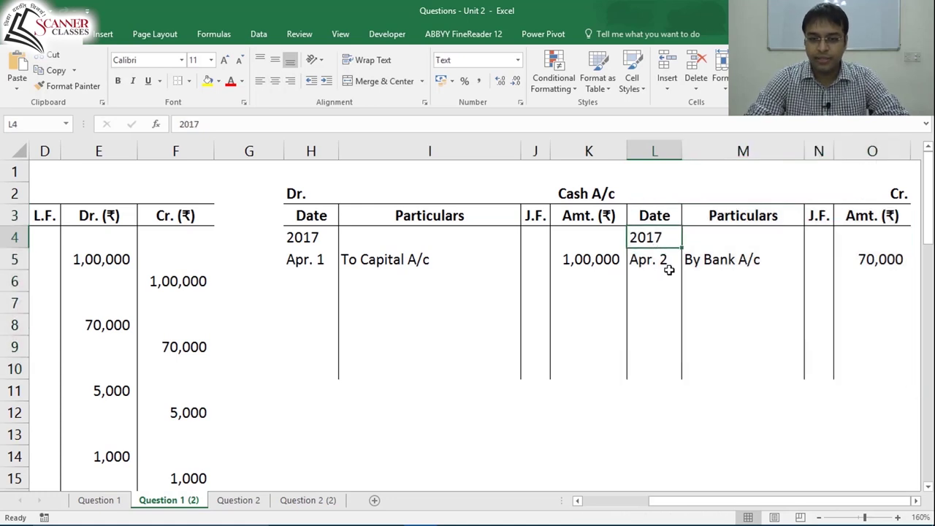
Step: Recheck the Cash A/c's Apr. 2 credit posting and examine the journal's Apr. 3 entry for the account debited against Cash A/c
left_click(672, 275)
left_click(700, 263)
left_click(874, 263)
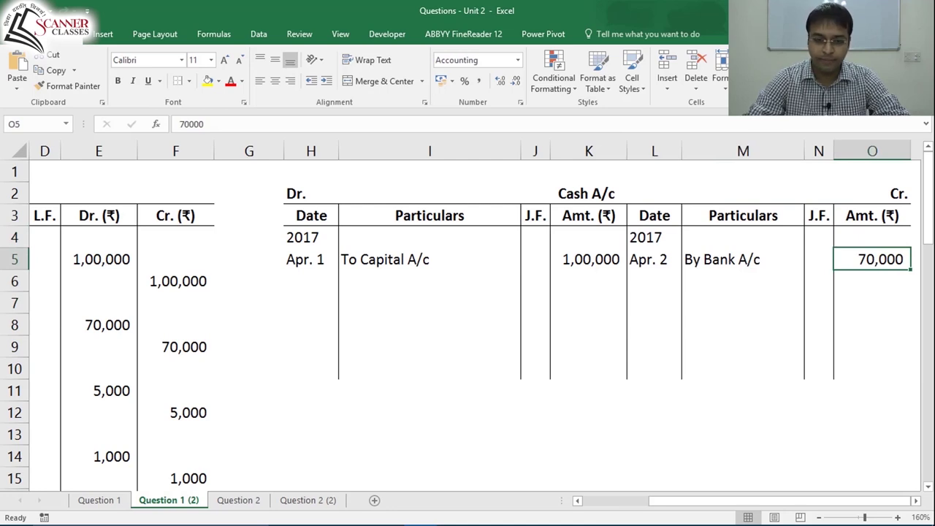
key("ctrl+Home")
left_click(57, 194)
left_click(57, 457)
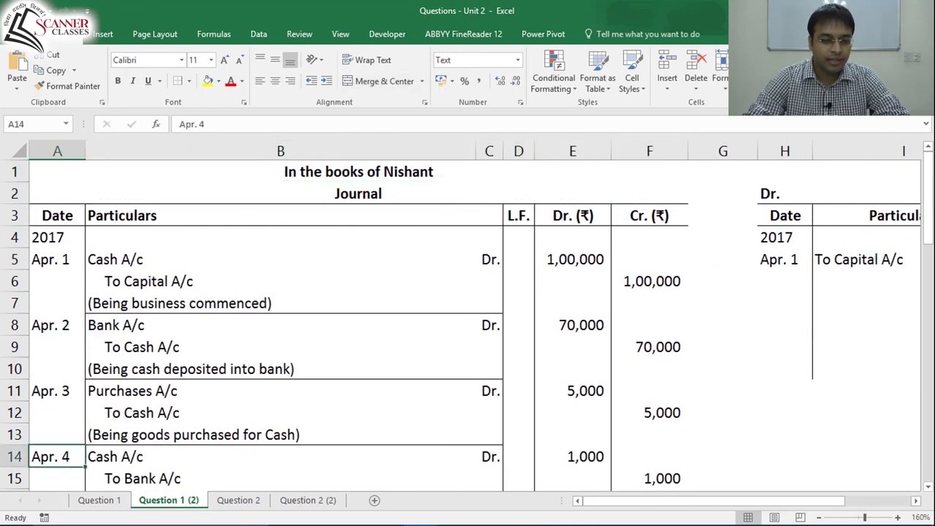
left_click(57, 413)
left_click_drag(57, 391, 650, 438)
left_click(173, 417)
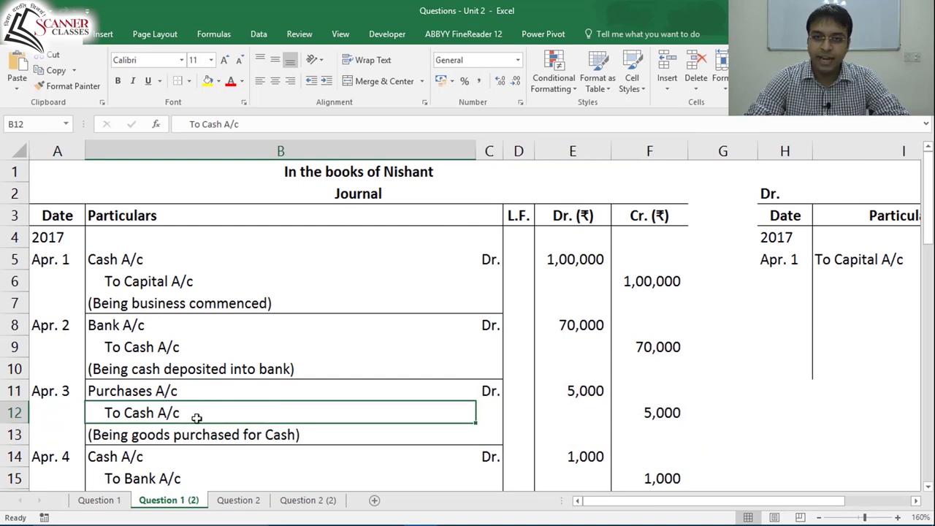
left_click(173, 391)
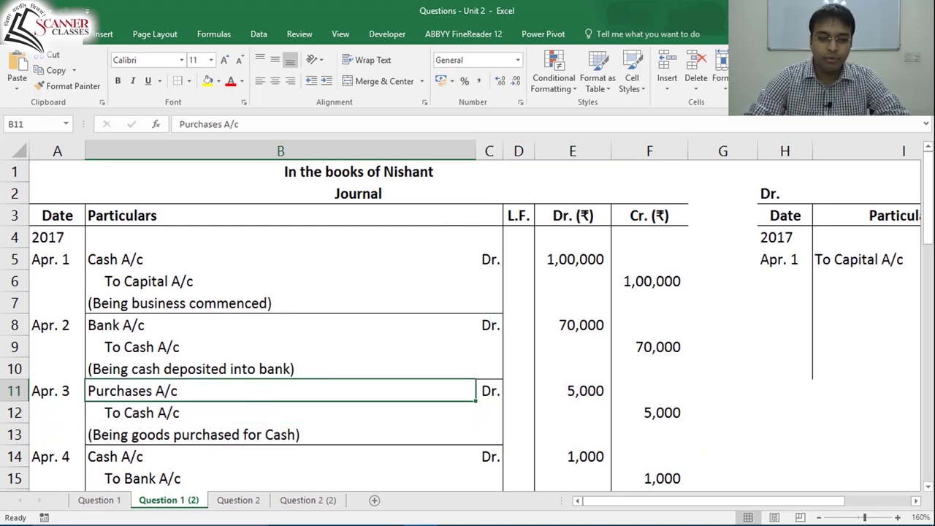
Step: Enter the date Apr. 3 in L6 on the credit side of the Cash A/c
left_click(842, 191)
key("Right")
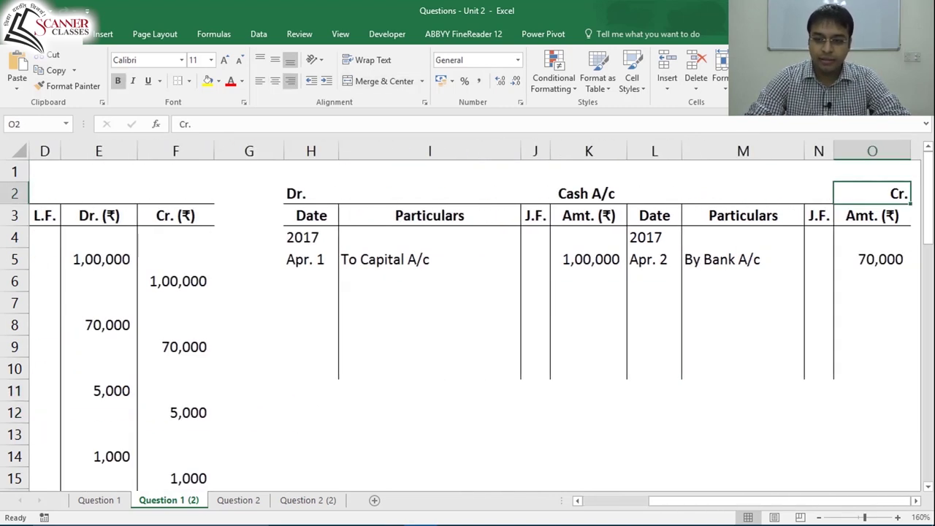
left_click(657, 265)
left_click(663, 278)
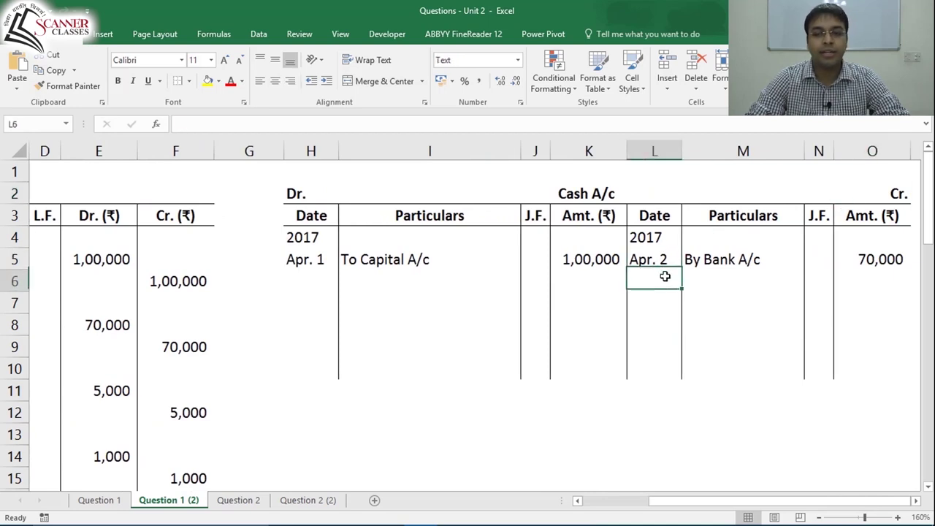
type("Apr. 2")
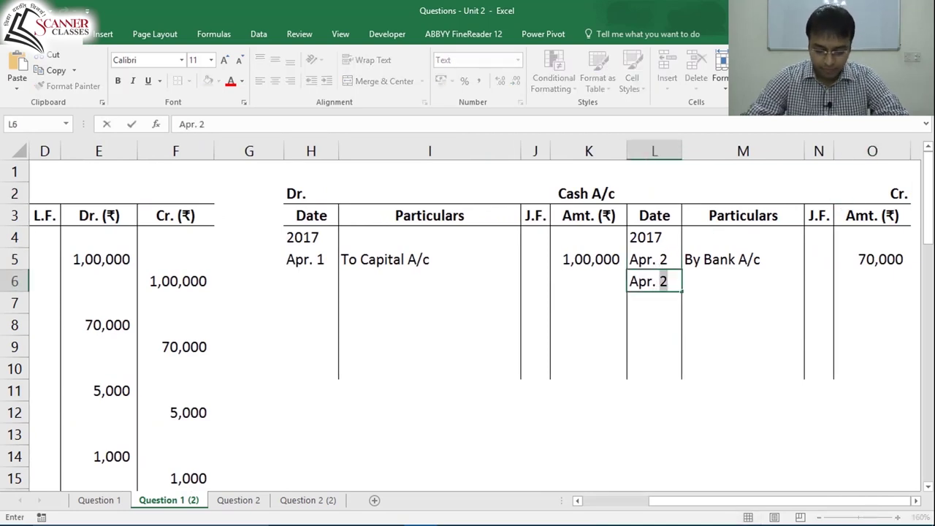
type("3")
key("Tab")
Step: Enter By Purchases A/c in M6 and the amount 5000 in O6 for the Apr. 3 credit posting
type("By P")
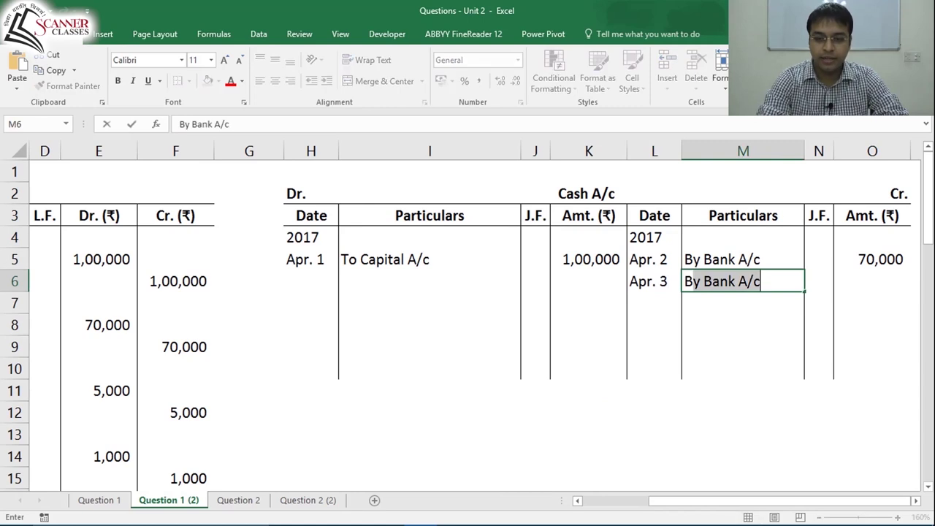
type("rurchases A/c")
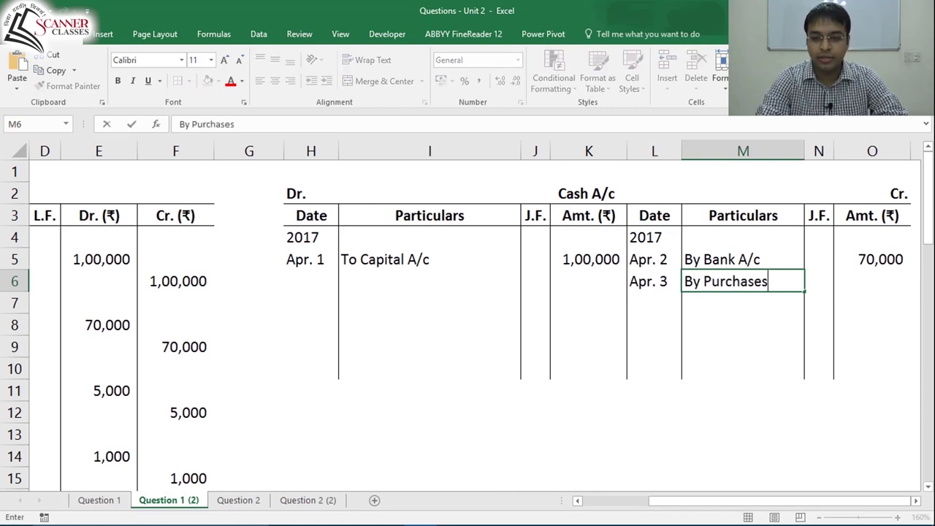
key("Tab")
key("Tab")
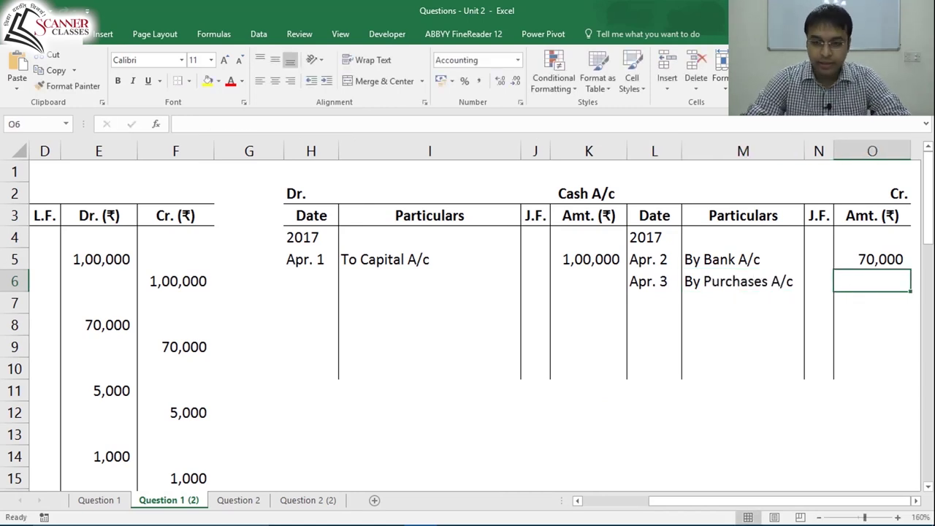
type("5000")
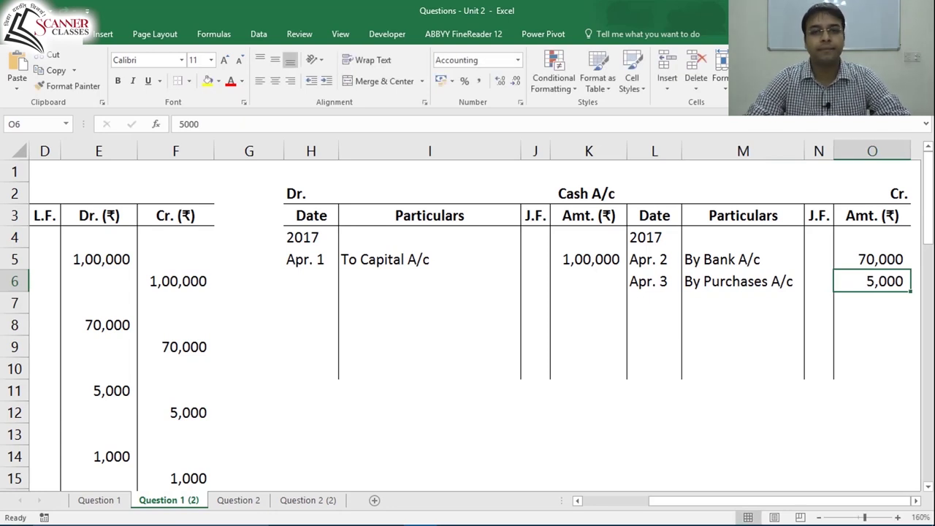
Step: Review the Apr. 3 credit posting in row 6 against the Cash A/c title and Cr. mark: particulars, amount and date
left_click(766, 284)
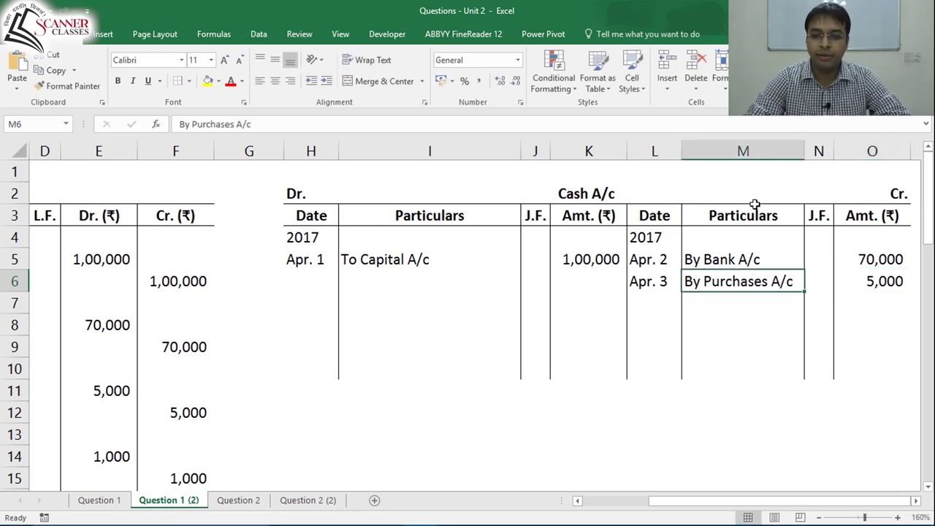
left_click(884, 281)
left_click(614, 198)
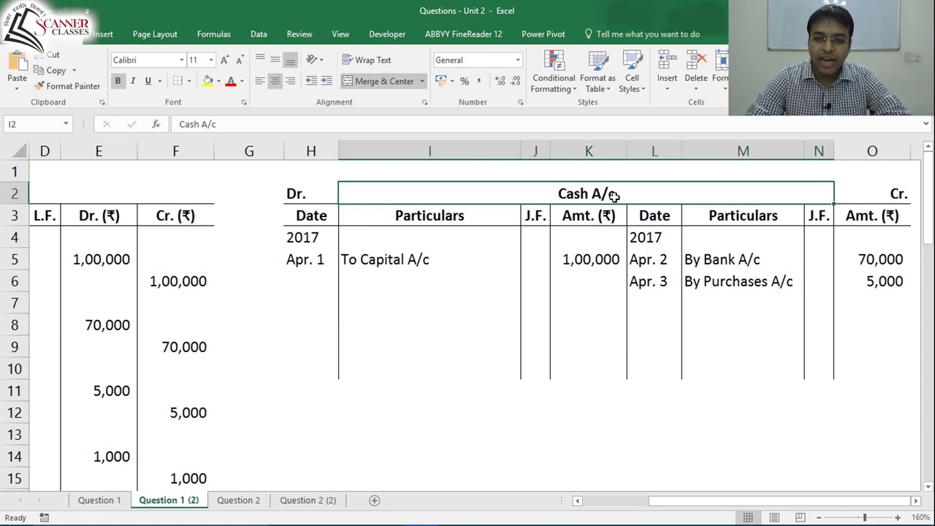
left_click(899, 196)
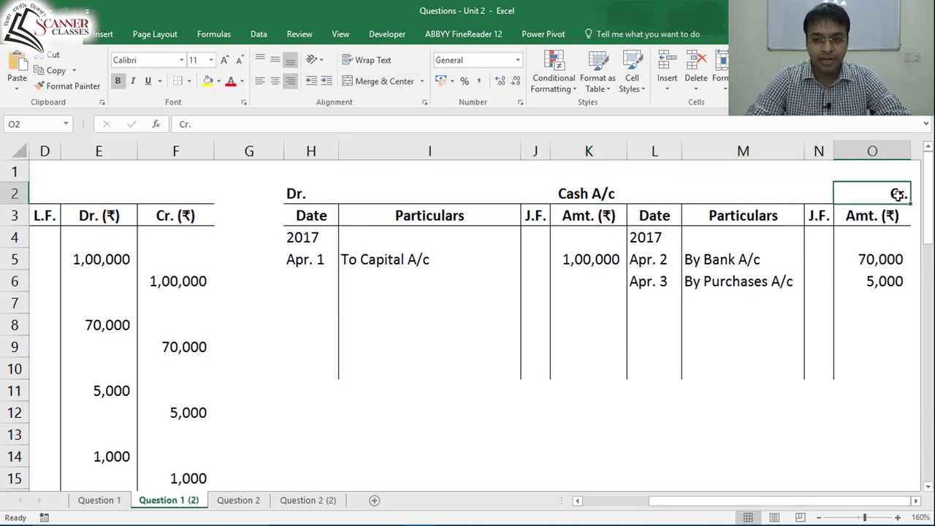
left_click(898, 281)
left_click(756, 282)
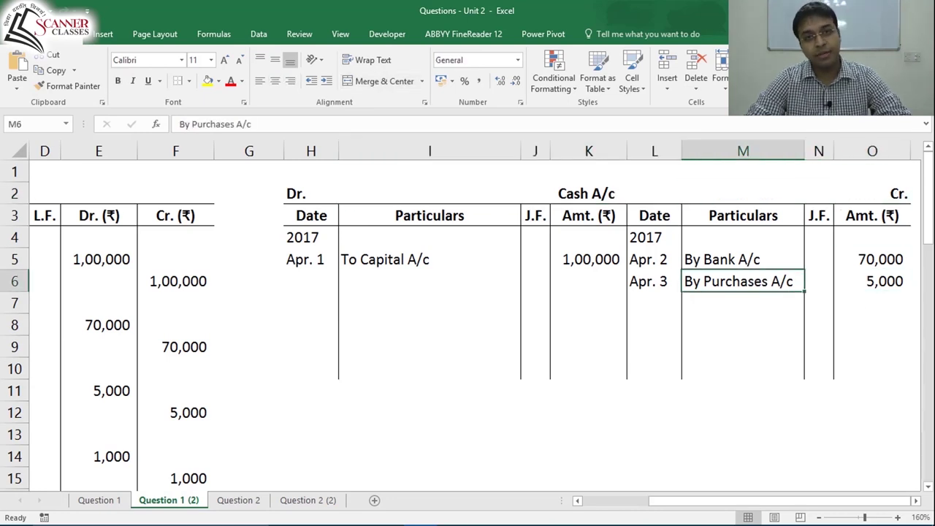
left_click(640, 279)
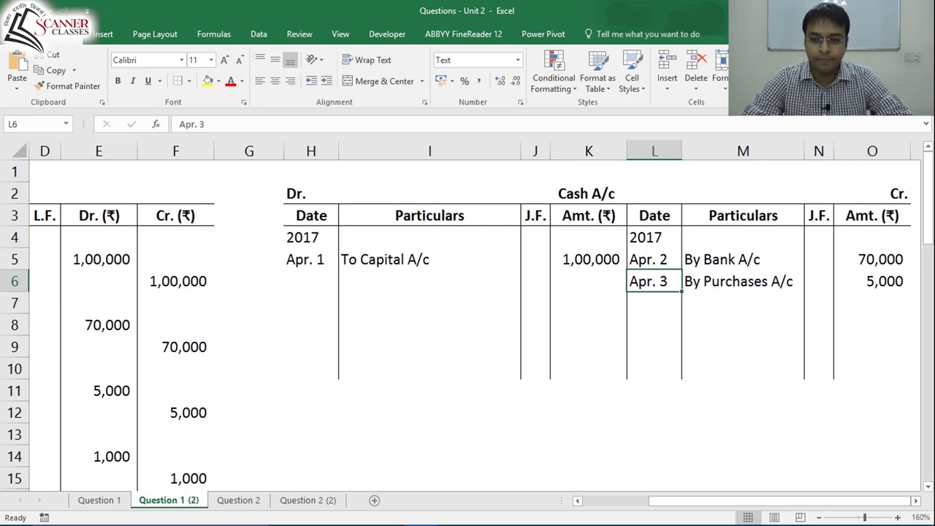
key("Down")
key("Up")
key("Right")
key("Right")
key("Right")
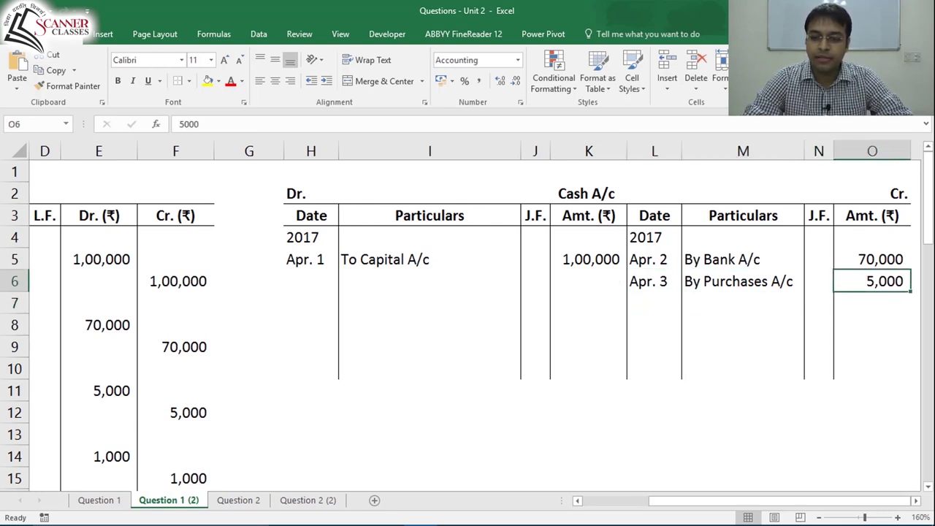
key("Left")
key("Left")
key("Left")
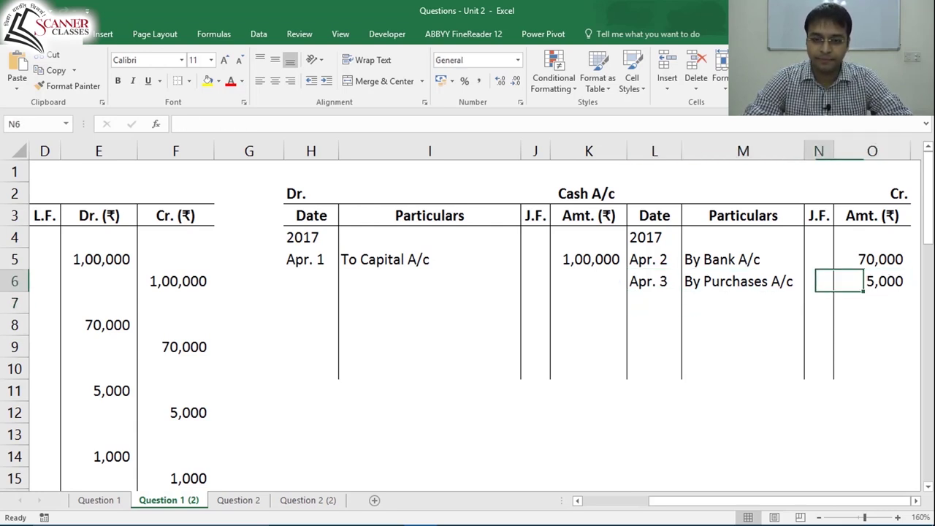
key("Down")
key("Down")
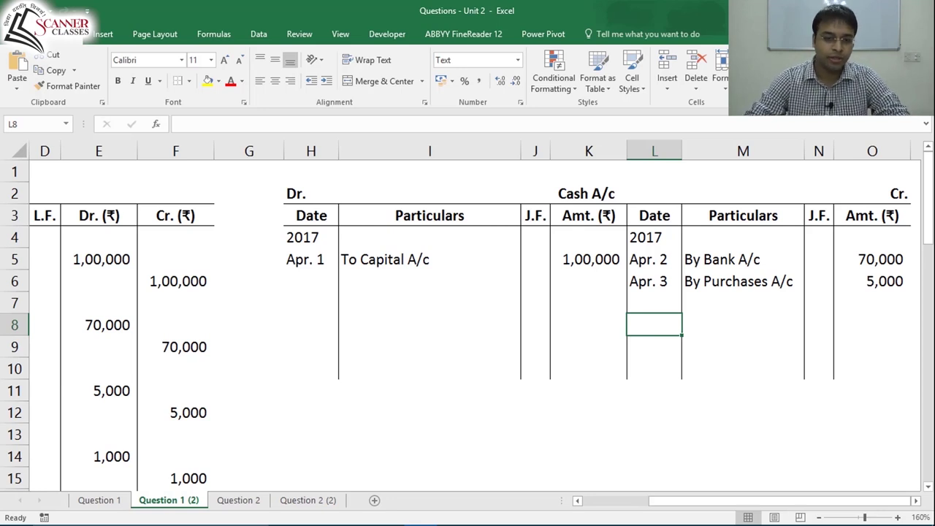
Step: Look through the journal's dated entries following Apr. 3 for the next one affecting Cash A/c
key("Home")
key("Down")
key("Down")
key("Down")
key("Down")
key("Down")
key("Down")
key("Down")
key("Down")
key("Down")
key("Down")
key("Down")
key("Down")
key("Down")
key("Down")
key("Down")
key("Down")
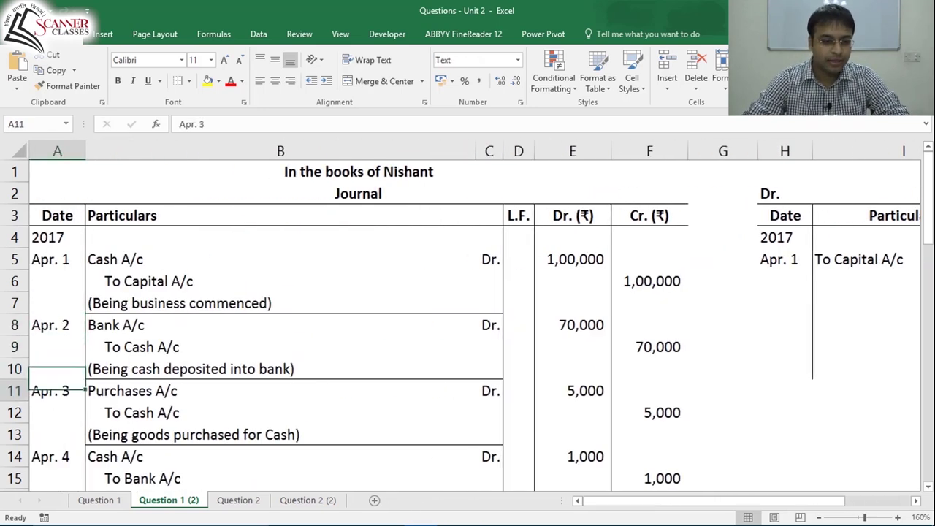
key("Up")
key("Up")
key("Up")
key("Up")
key("Up")
key("Up")
key("Up")
key("Up")
key("Up")
key("Up")
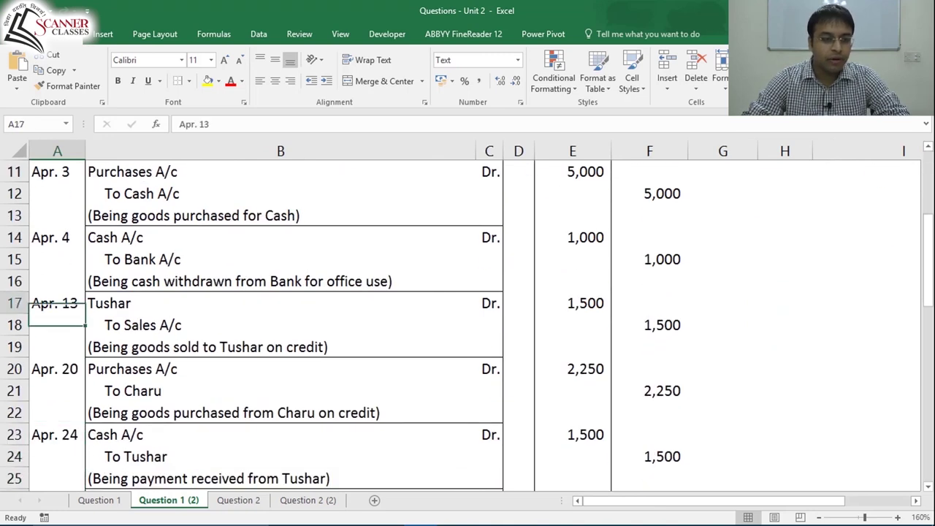
Step: Examine the journal's complete Apr. 4 entry in B14:F16, including both accounts, the narration and the amounts
key("Right")
key("shift+Down")
key("shift+Down")
key("shift+Right")
key("shift+Right")
key("shift+Right")
key("shift+Right")
key("shift+Right")
key("shift+Left")
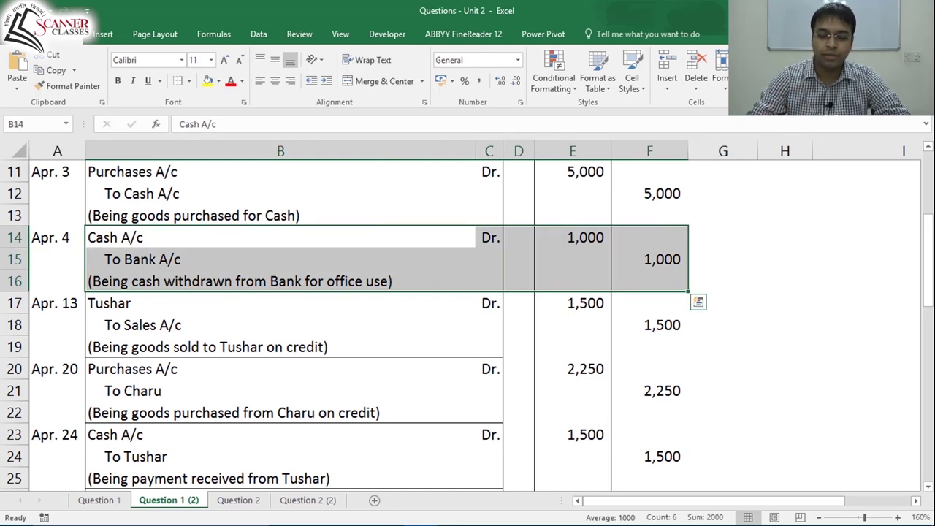
Step: Enter the date Apr. 4 in H6 on the debit side of the Cash A/c
key("ctrl+Home")
key("Right")
key("Right")
key("Down")
key("Down")
key("Down")
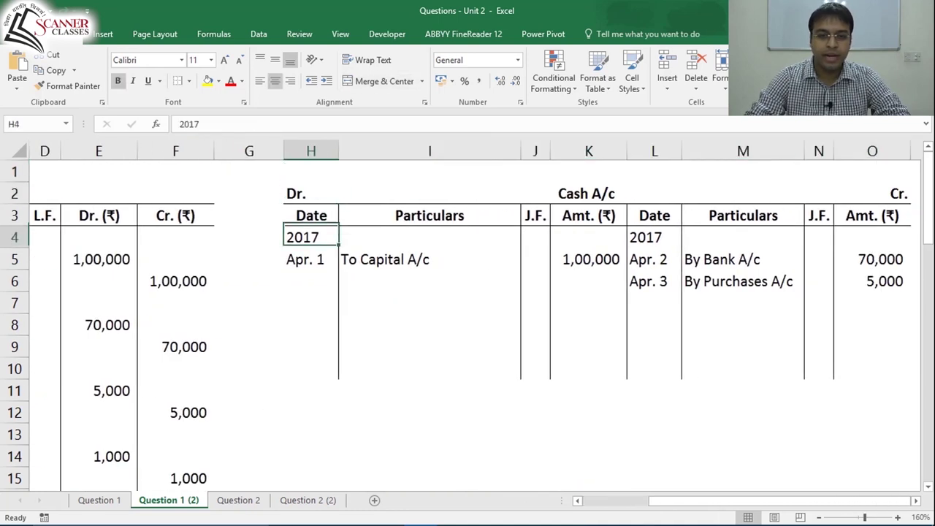
key("Down")
key("Down")
type("Apr. ")
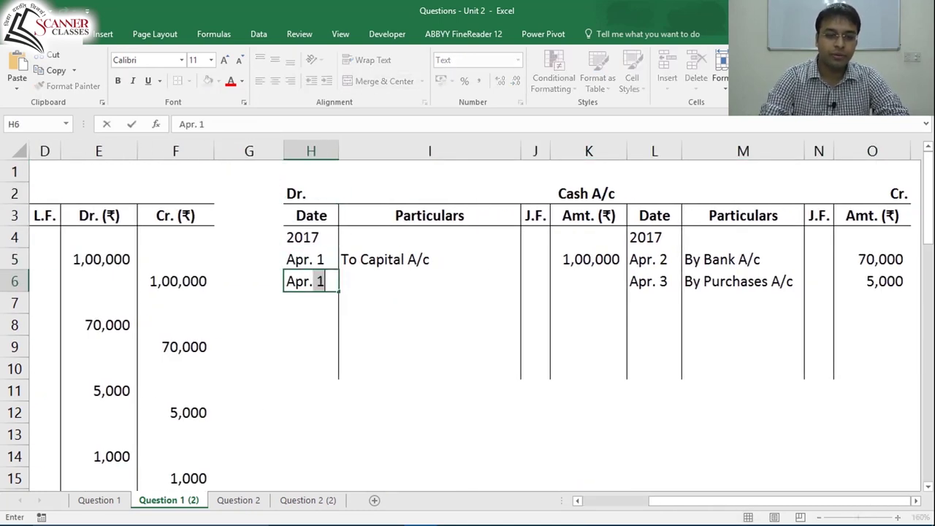
type("4")
key("Tab")
Step: Enter To Bank A/c in I6 and the amount 1000 in K6 for the Apr. 4 debit posting
type("To Bank A/c")
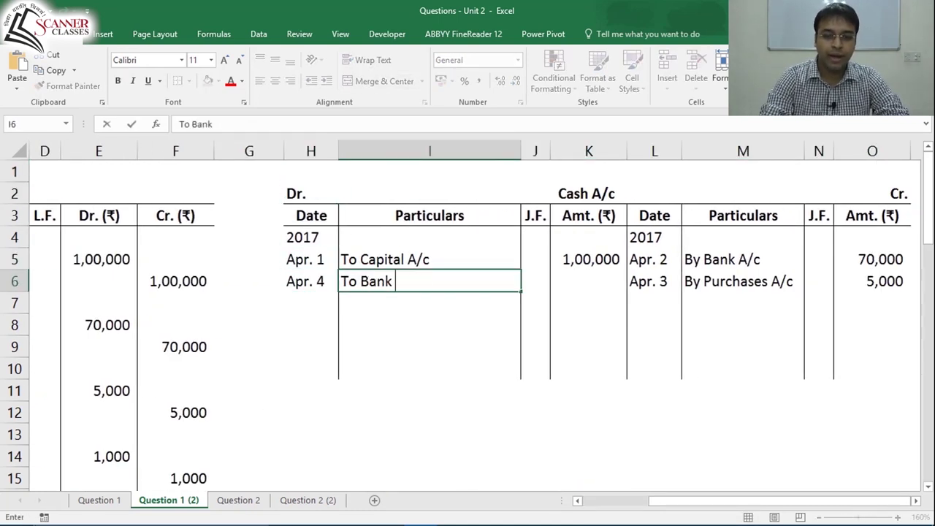
key("Tab")
key("Tab")
key("Tab")
key("Left")
type("1000")
key("ctrl+Return")
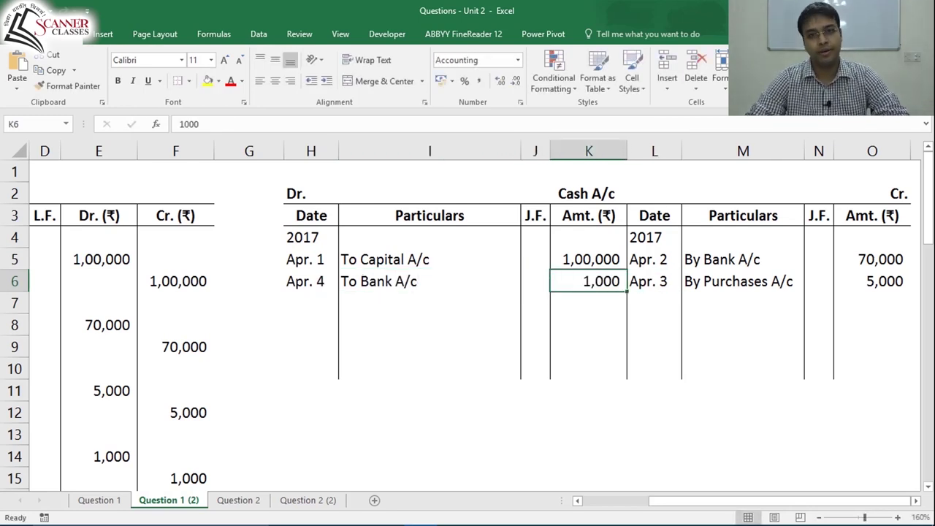
Step: Review the Apr. 4 debit posting in row 6 against the Cash A/c title and Dr. mark: particulars and amount
left_click(599, 186)
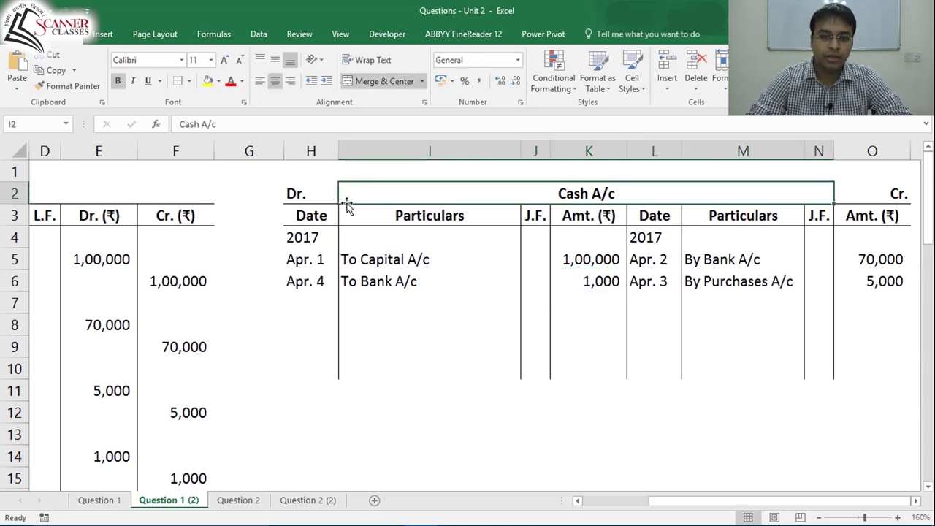
left_click(302, 195)
left_click(381, 284)
left_click(594, 276)
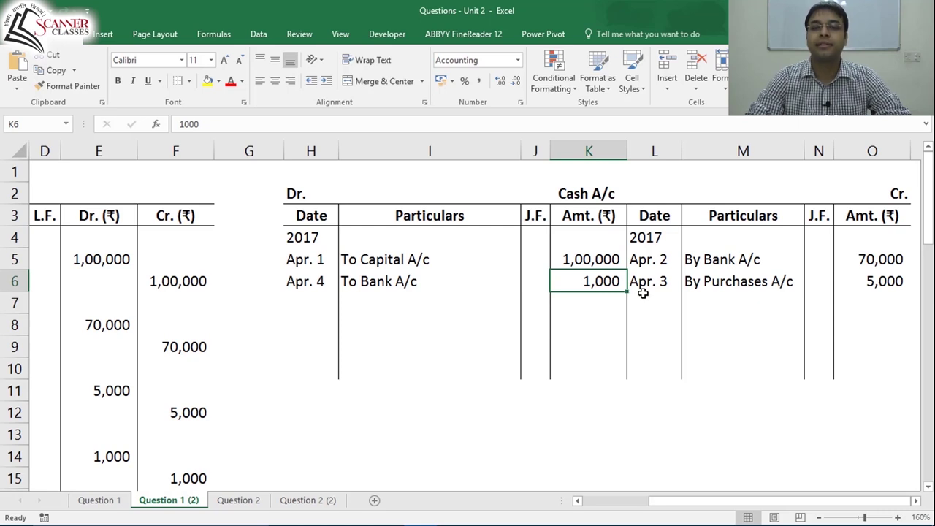
left_click(601, 183)
left_click(283, 190)
left_click(388, 274)
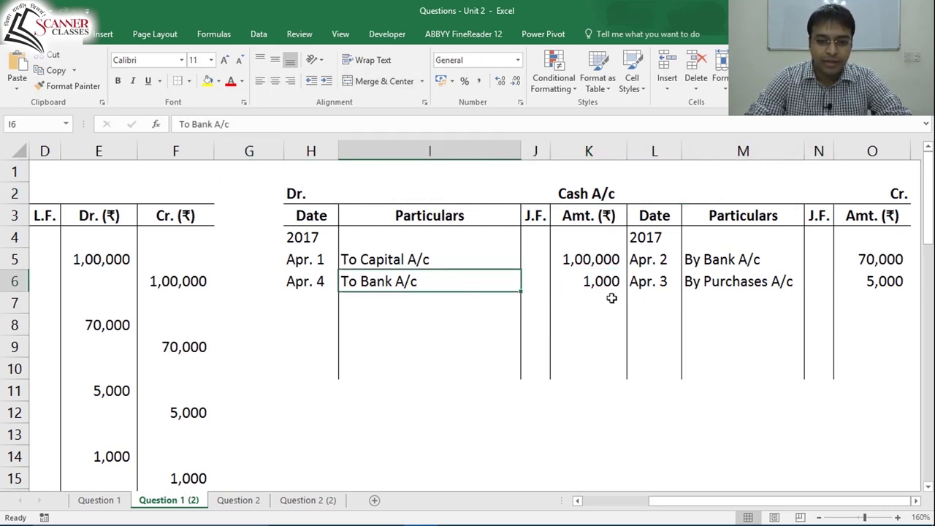
left_click(598, 282)
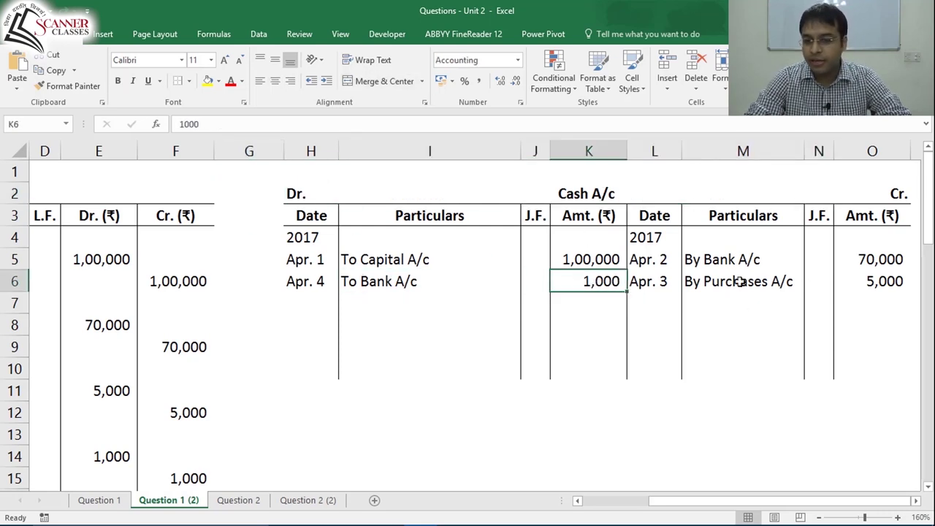
Step: Compare with the Apr. 3 credit posting in row 6: the Cash A/c title, Cr. mark, amount, particulars and date
left_click(613, 196)
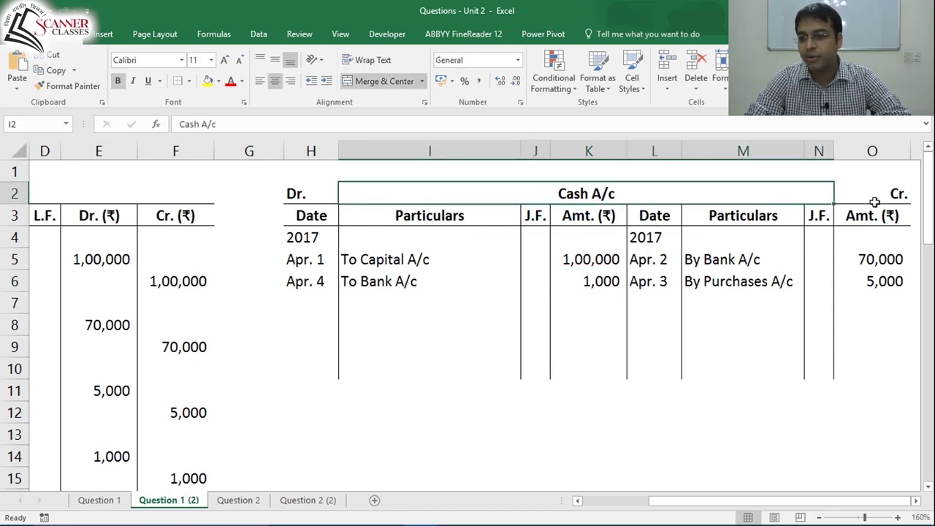
left_click(876, 202)
left_click(875, 279)
left_click(751, 282)
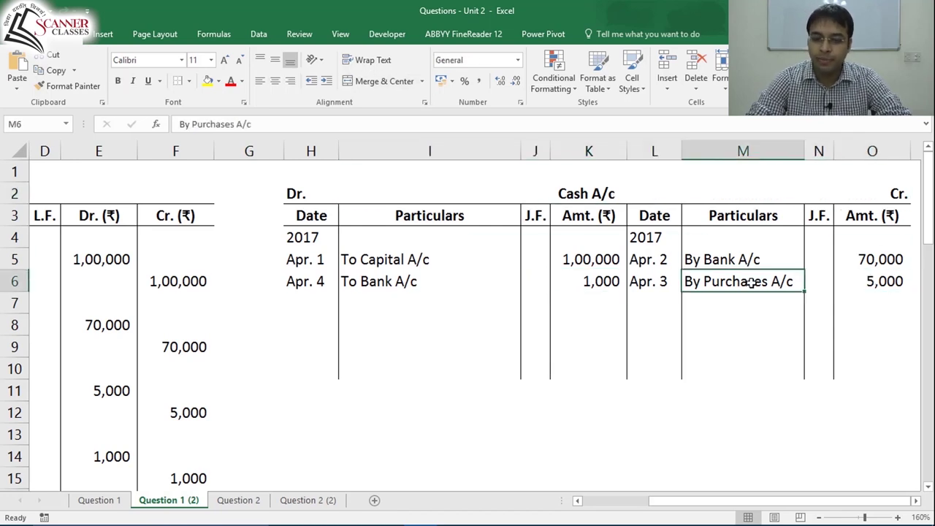
left_click(663, 280)
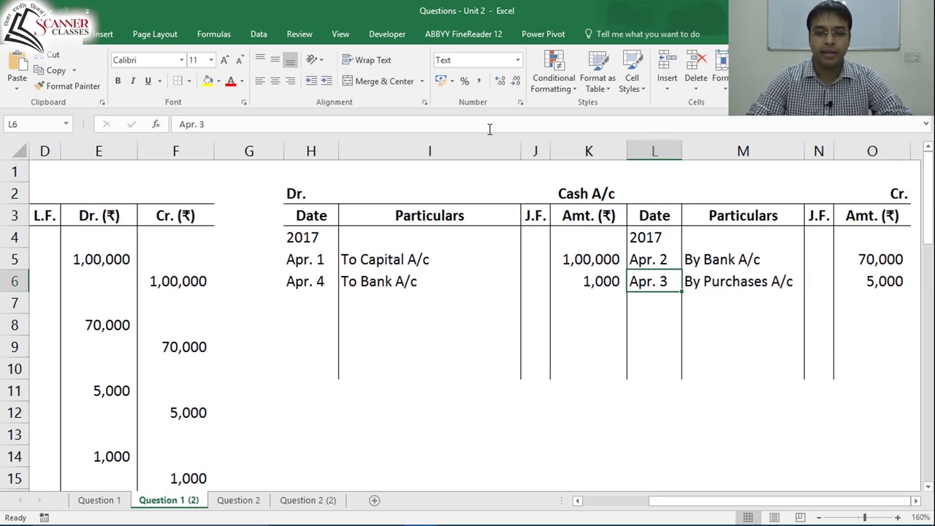
Step: Recheck the Cash A/c title, the Dr. side and the To Bank A/c posting with its amount in K6
left_click(584, 191)
left_click(290, 202)
left_click(369, 281)
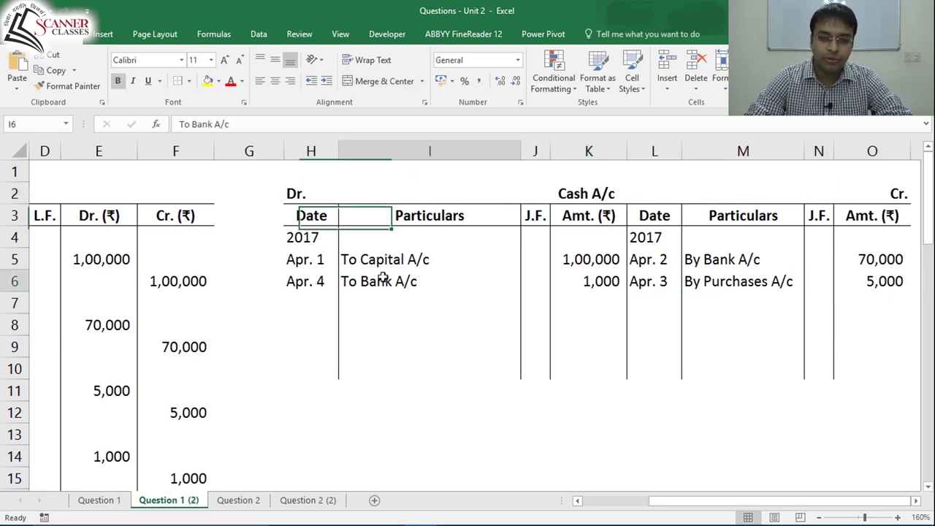
left_click(599, 283)
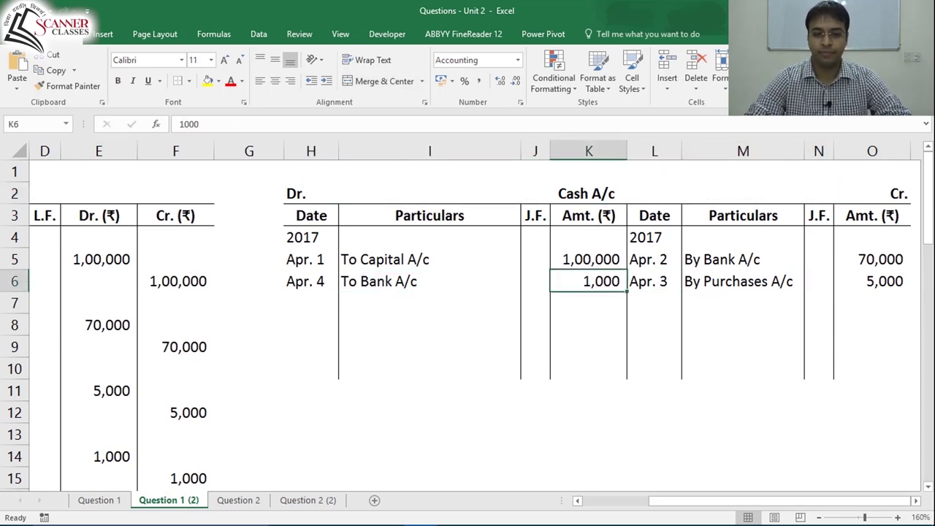
Step: Recheck the Apr. 4 date and particulars in row 6, and examine the Apr. 13 journal entry in rows 17 to 19 for any cash effect
left_click(336, 285)
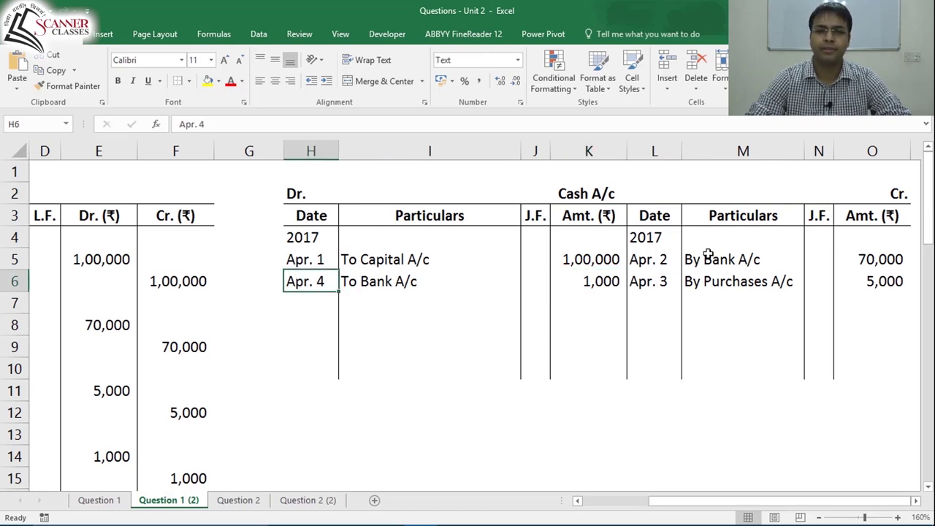
left_click(503, 276)
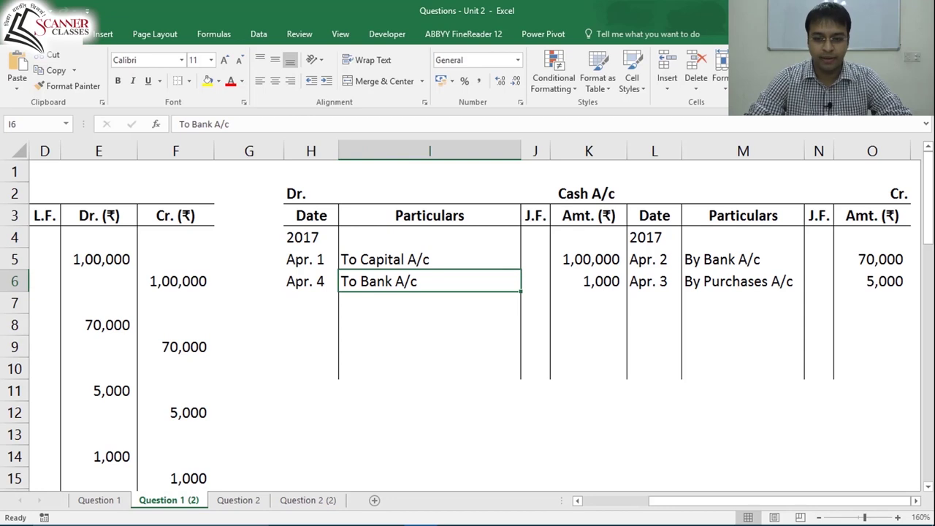
key("ctrl+Home")
key("Down")
key("Down")
key("Down")
key("Down")
key("Down")
key("Down")
key("Down")
key("Down")
key("Down")
key("Down")
key("Down")
key("Down")
key("Down")
key("Down")
key("Down")
key("Down")
key("Down")
key("Down")
key("Down")
key("Down")
key("Up")
key("Up")
key("Up")
key("Up")
key("Up")
key("Up")
key("Up")
key("Up")
key("Up")
key("Up")
key("Up")
key("Up")
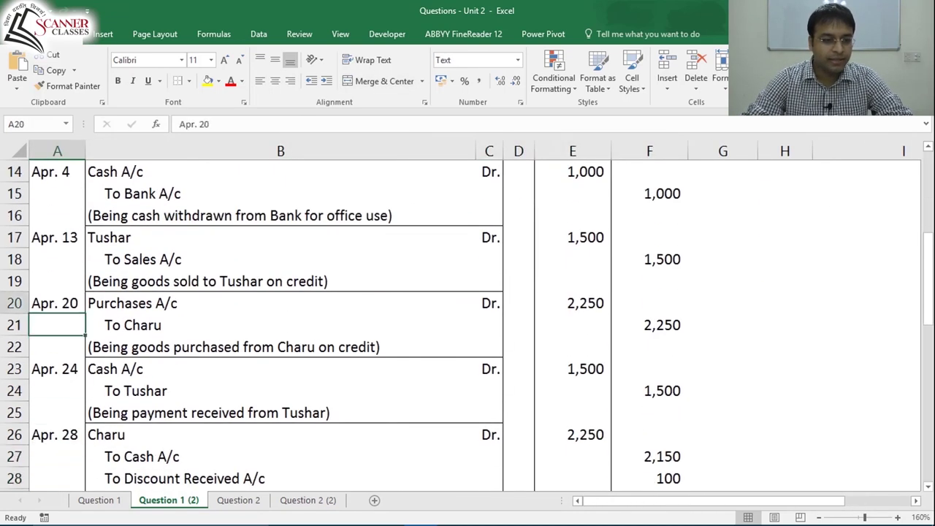
key("Down")
key("Down")
key("shift+Down")
key("shift+Down")
key("shift+Right")
key("shift+Right")
key("shift+Right")
key("shift+Right")
key("shift+Right")
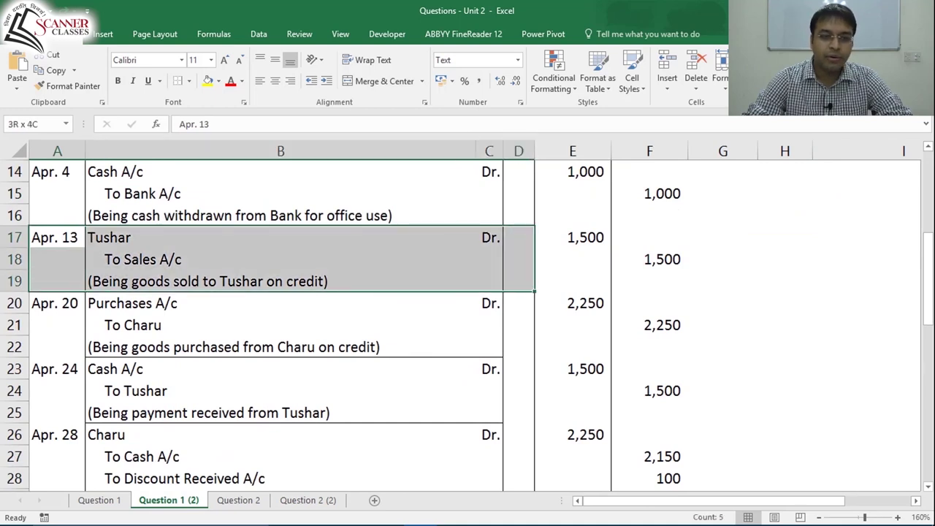
key("shift+Left")
key("shift+Right")
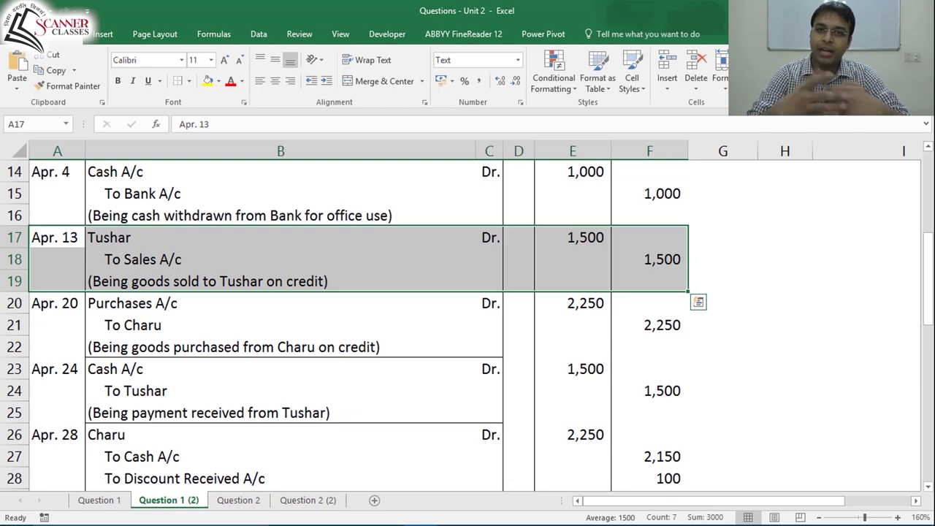
Step: Check the Apr. 20 and Apr. 24 journal entries in rows 20 to 25 for a Cash A/c line
left_click(55, 260)
left_click_drag(55, 304, 586, 348)
left_click_drag(577, 306, 679, 343)
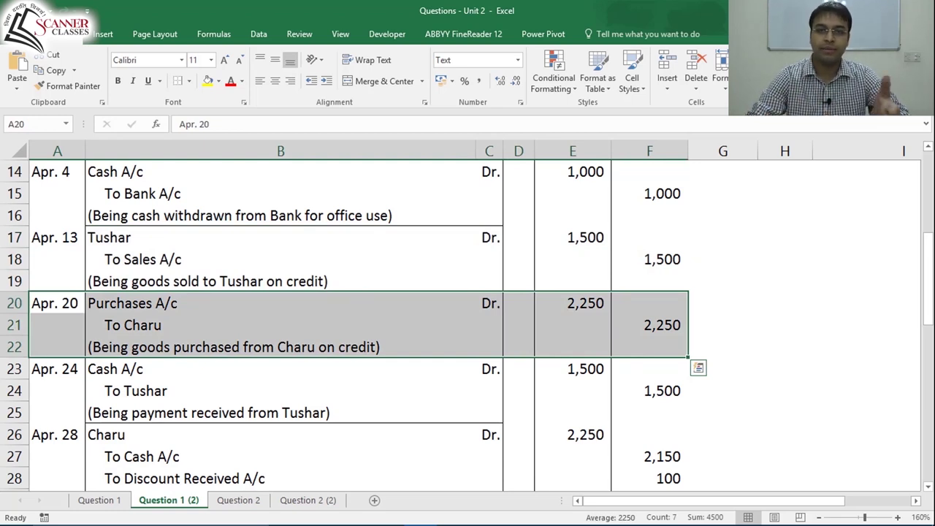
left_click(54, 325)
left_click_drag(55, 369, 672, 413)
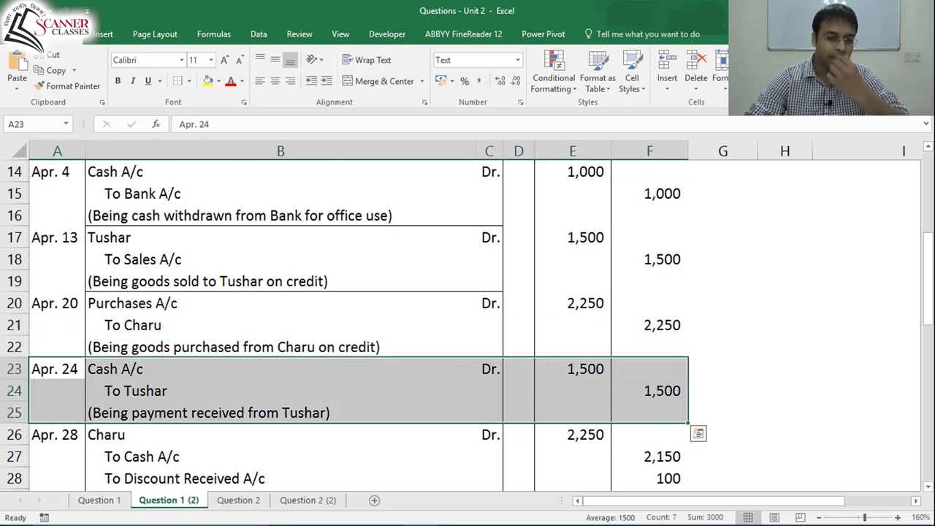
Step: Enter the date Apr. 24 in H7 on the debit side of the Cash A/c
key("ctrl+Home")
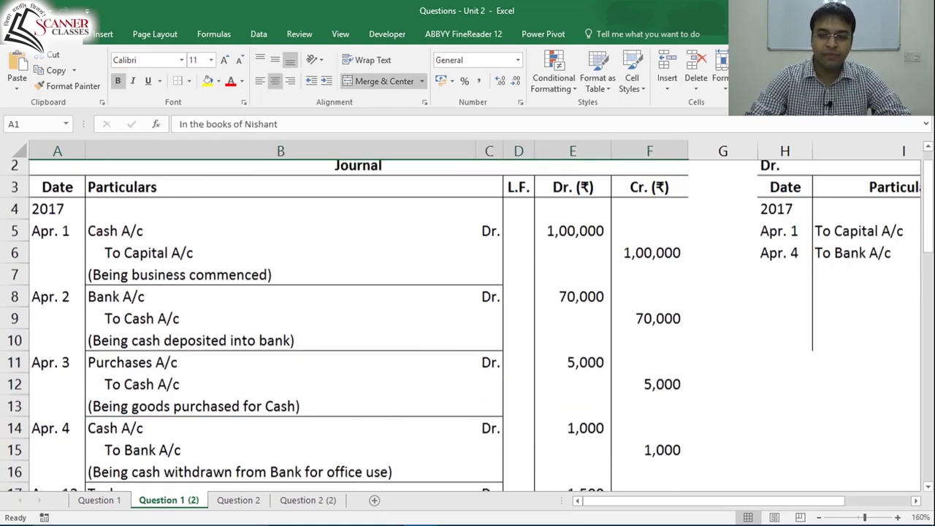
key("Down")
key("Down")
key("Right")
key("Right")
key("Right")
key("Right")
key("Right")
key("Right")
key("Right")
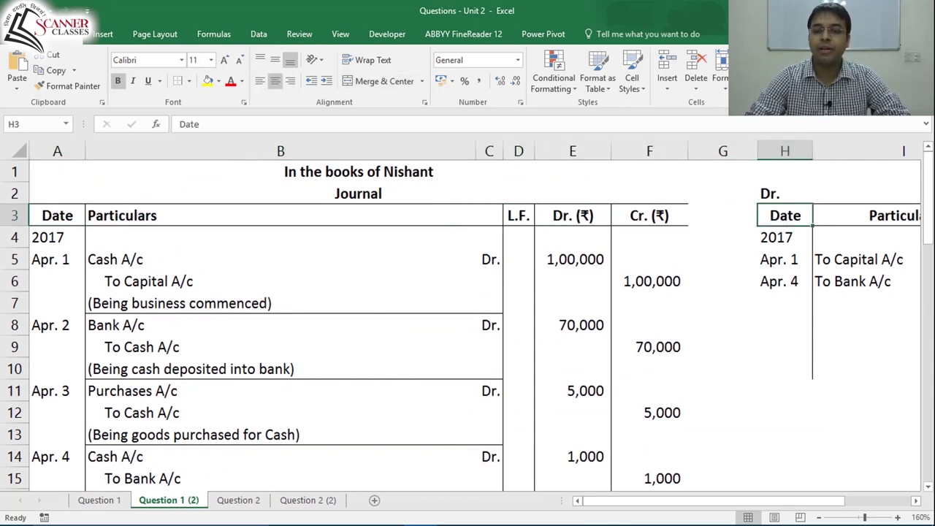
key("Up")
key("Right")
key("Down")
key("Up")
key("Right")
key("Left")
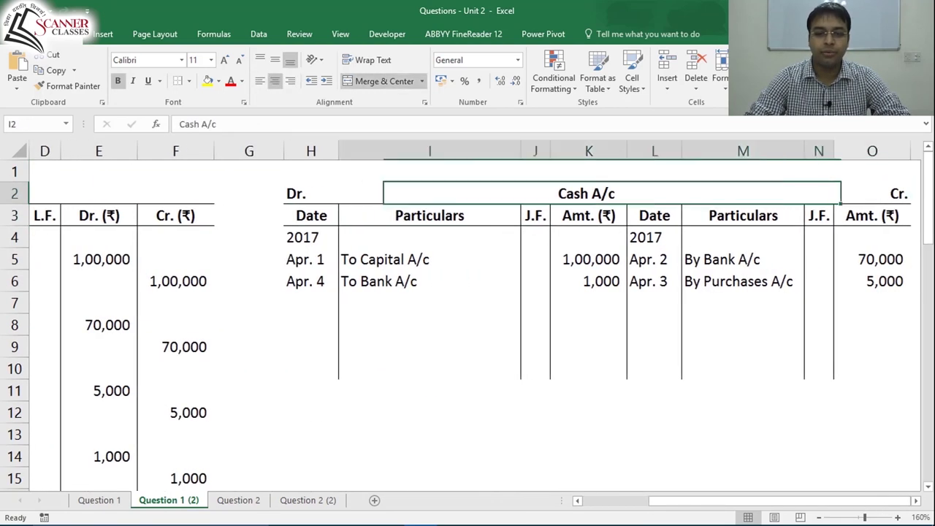
key("Left")
key("Down")
key("Down")
key("Down")
key("Down")
key("Down")
type("A")
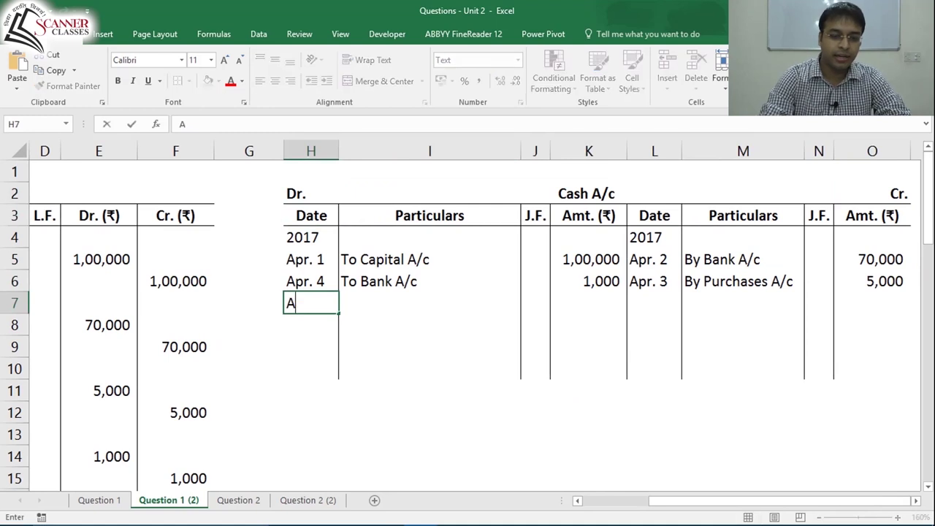
type("pr. 24")
key("Tab")
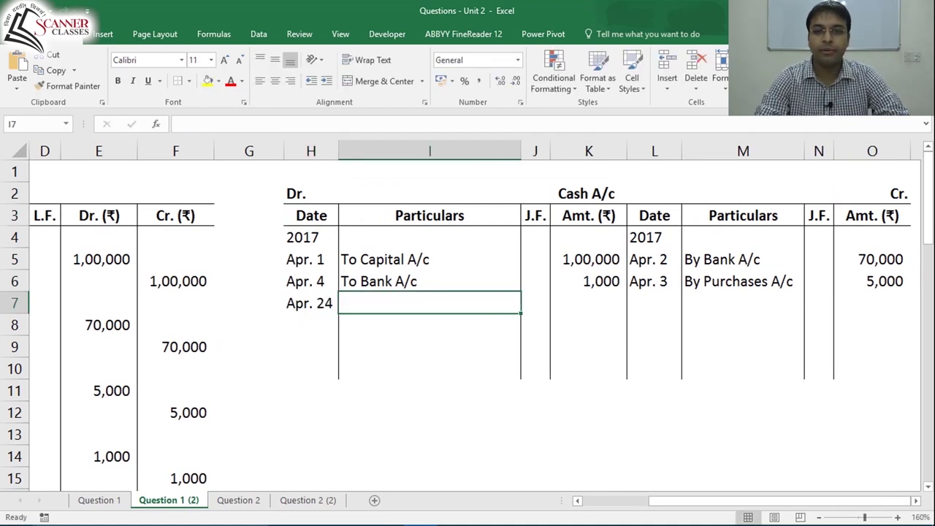
Step: Enter To with the paying customer's name in I7 and the amount 1500 in K7
type("To Tushar")
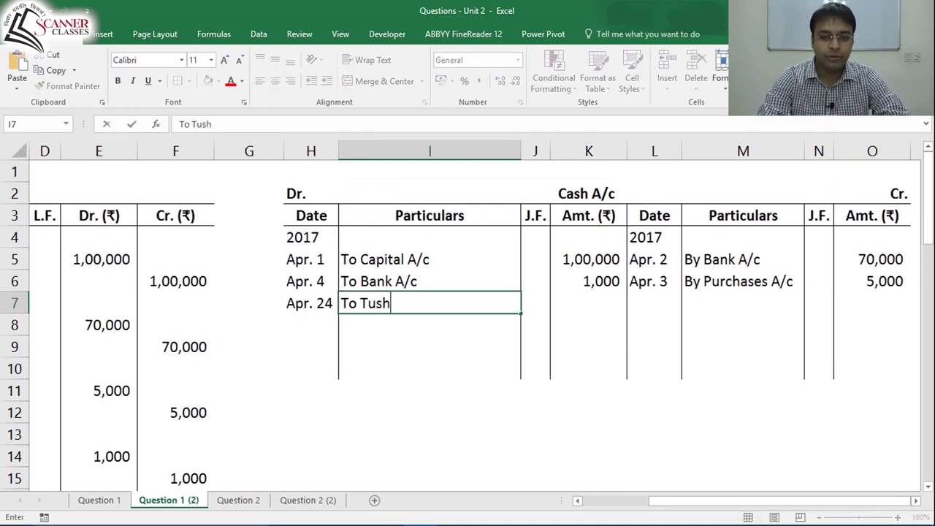
key("Tab")
key("Tab")
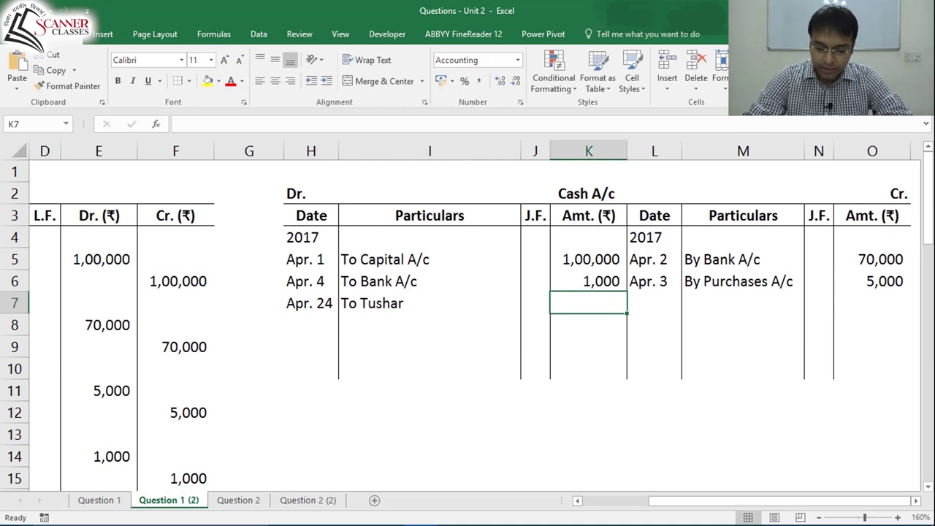
type("1500")
key("ctrl+Return")
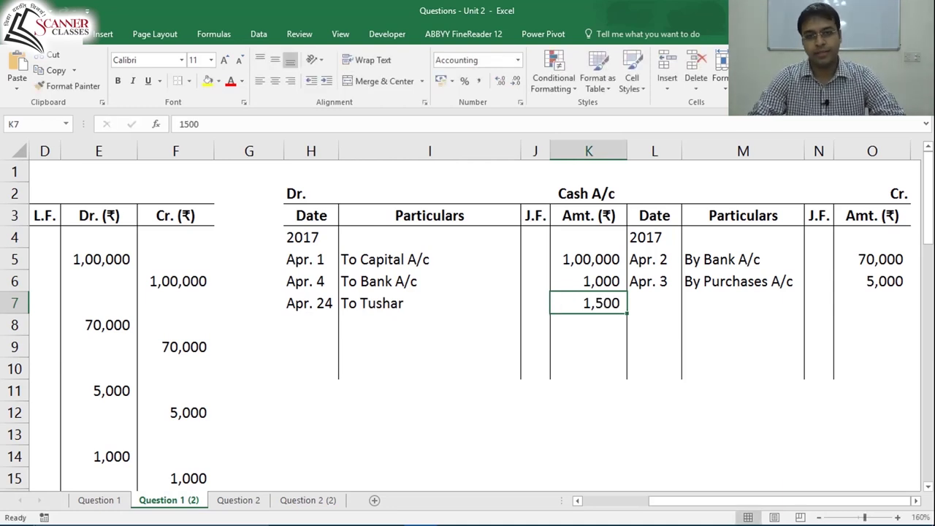
Step: Review the Apr. 24 debit posting in row 7 against the Cash A/c title and Dr. mark: particulars, amount and date
left_click(589, 191)
left_click(305, 197)
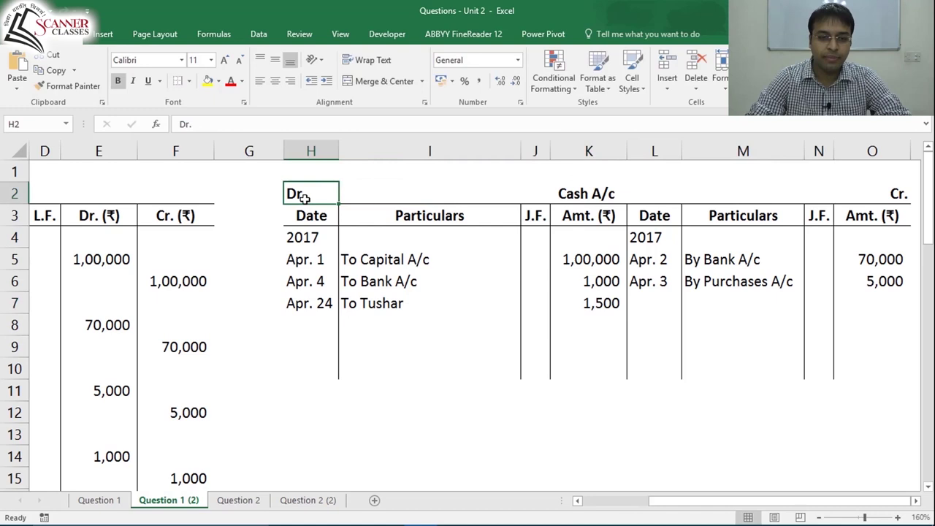
left_click(400, 307)
left_click(567, 305)
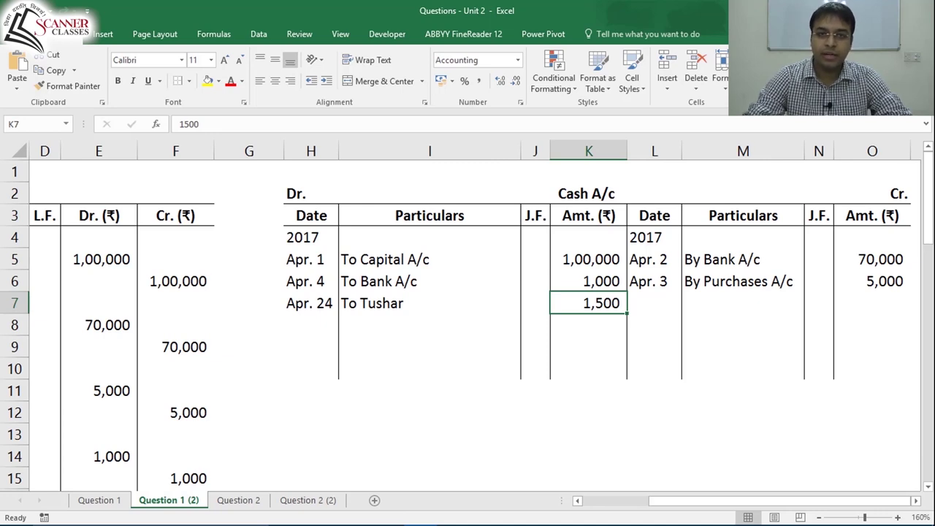
left_click(314, 297)
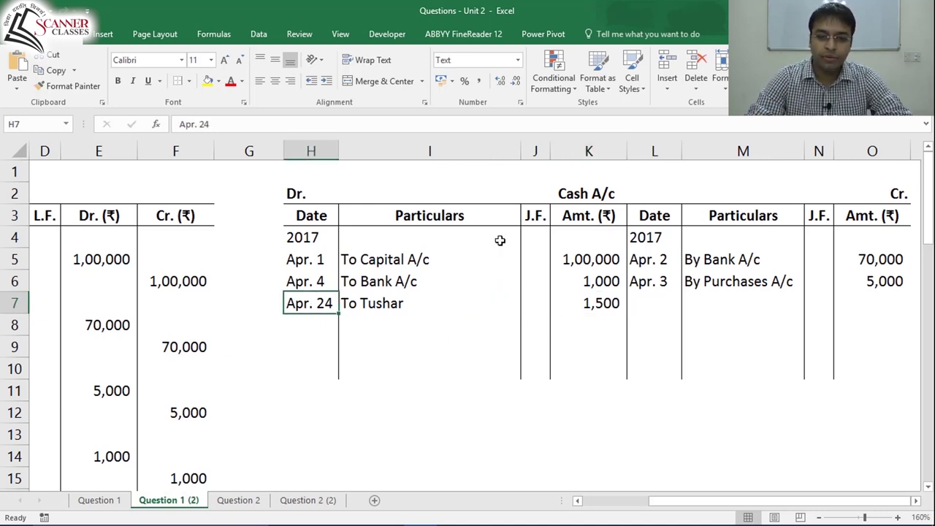
left_click(602, 195)
left_click(424, 298)
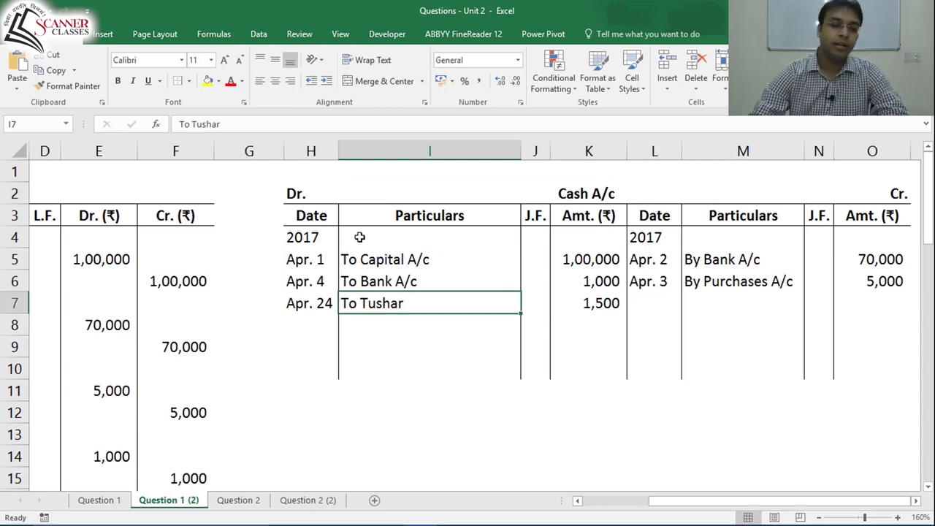
left_click(614, 301)
key("Left")
key("Left")
key("Left")
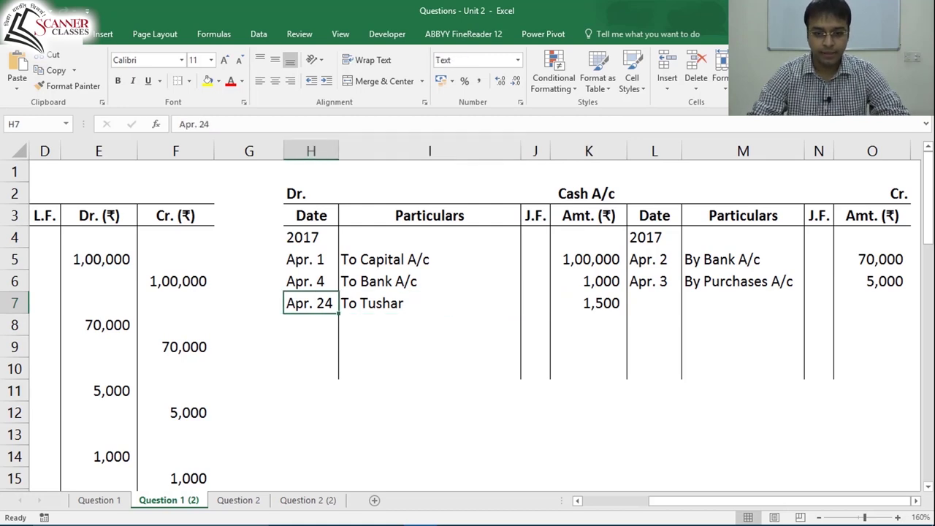
Step: Examine the full Apr. 28 journal entry in rows 26 to 29 for its cash effect
key("ctrl+Home")
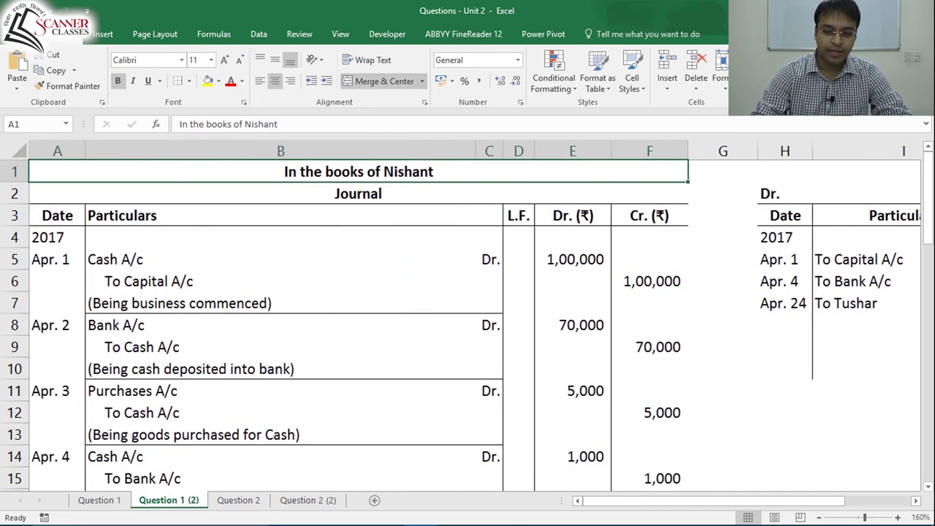
key("Page_Down")
key("Down")
key("Down")
key("Down")
key("Down")
key("Down")
key("Down")
key("Down")
key("Down")
key("Down")
key("Down")
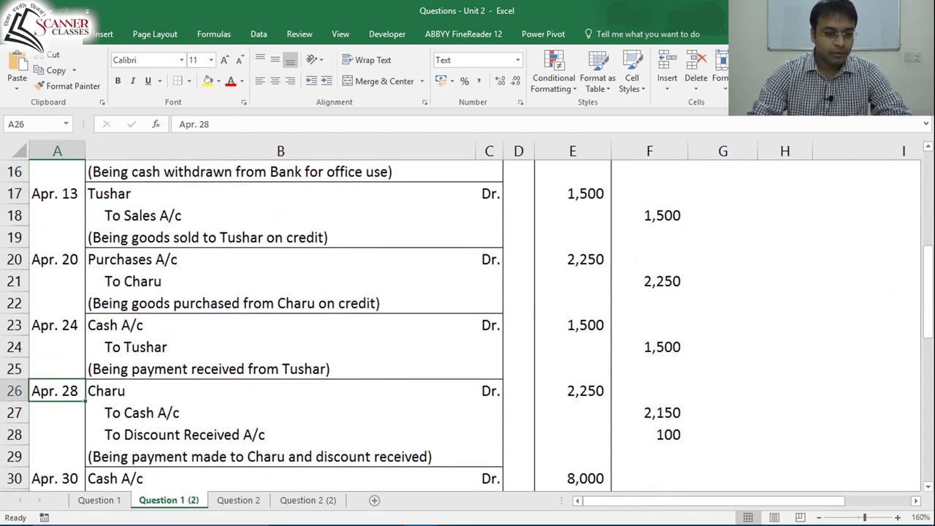
key("shift+Down")
key("shift+Down")
key("shift+Right")
key("shift+Right")
key("shift+Down")
key("shift+Right")
key("shift+Right")
key("shift+Right")
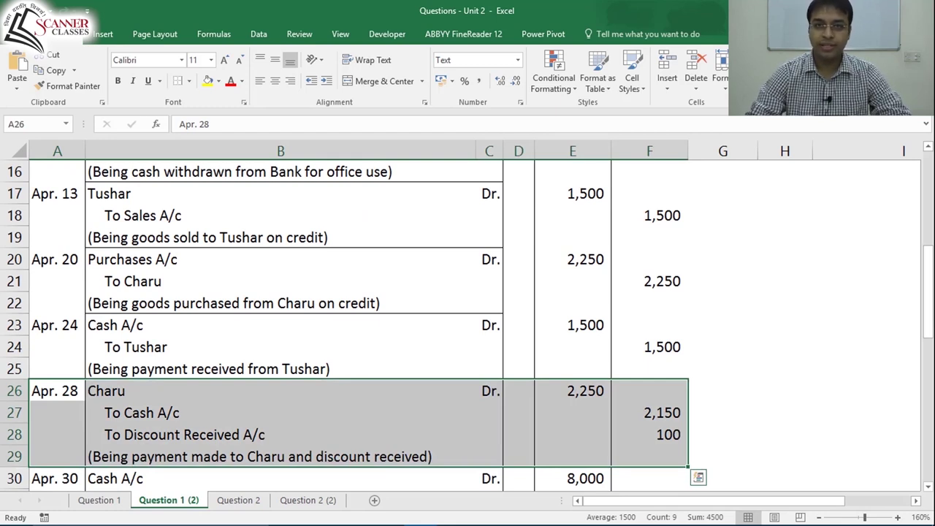
Step: Compare the To Cash A/c line in row 27 with the debited supplier in row 26 to identify the opposite account
left_click(171, 418)
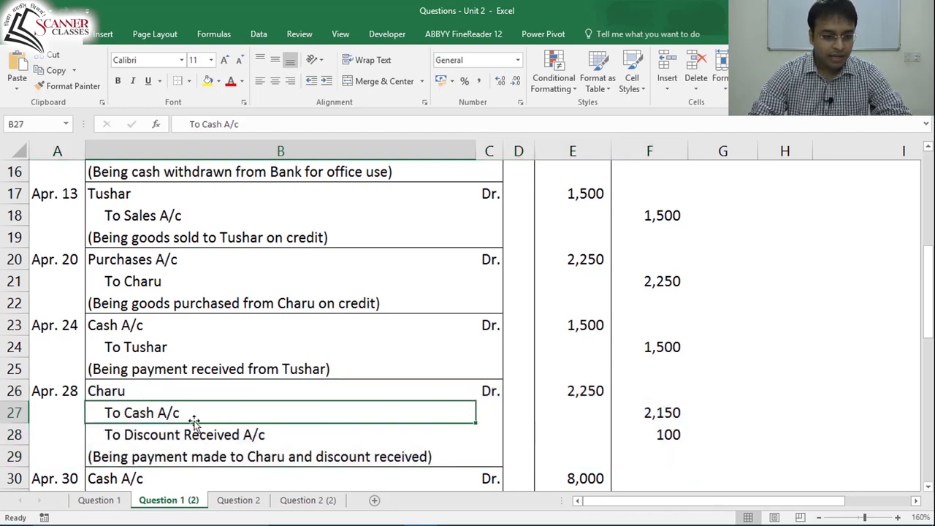
left_click(129, 390)
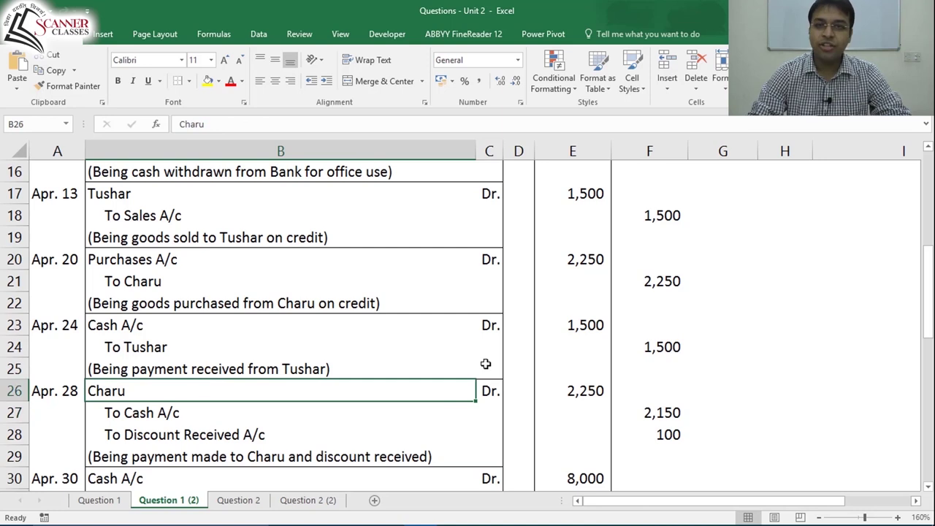
left_click(201, 415)
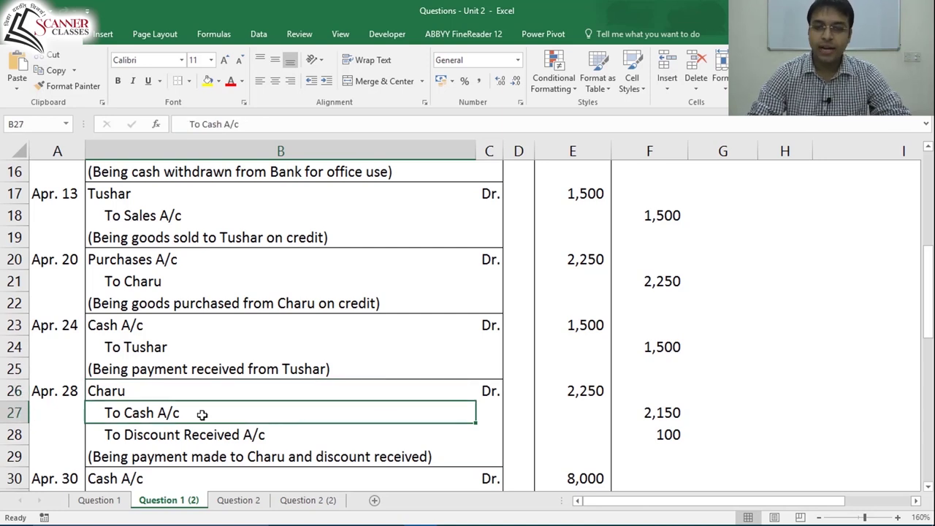
left_click(149, 376)
left_click(159, 386)
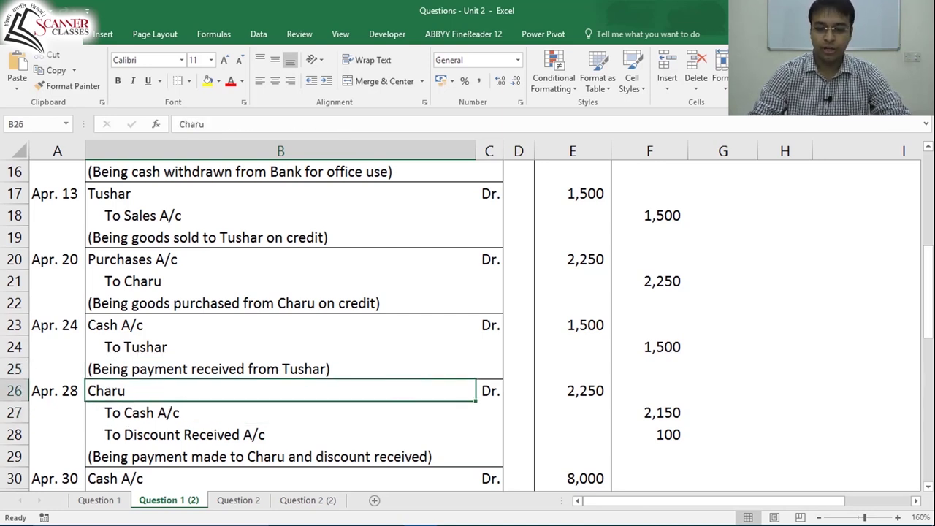
Step: Enter the date Apr. 28 in L7 and By with the supplier's name in M7 on the Cash A/c credit side
key("ctrl+Home")
key("Right")
key("Right")
key("Right")
key("Right")
key("Right")
key("Right")
key("Right")
key("Right")
key("Right")
key("Right")
key("Down")
key("Down")
key("Down")
key("Down")
key("Down")
key("Down")
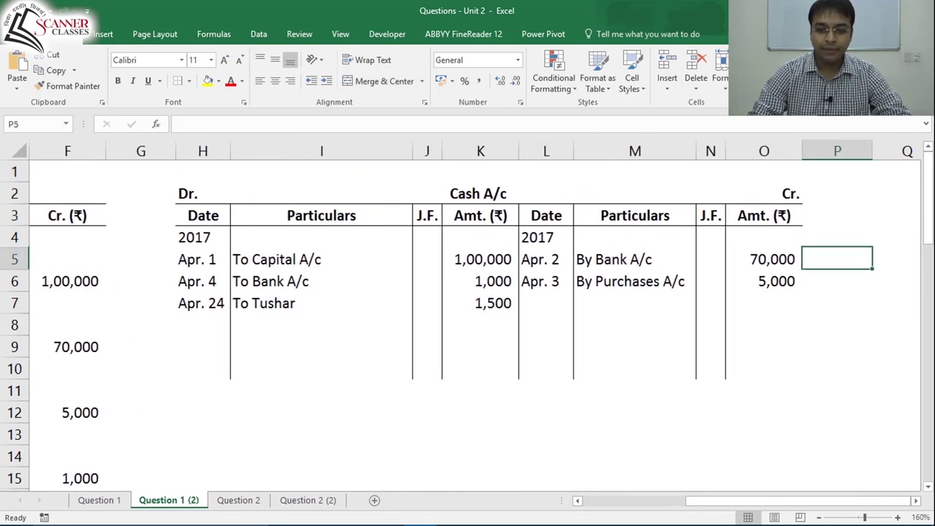
key("Left")
key("Left")
key("Left")
key("Left")
type("Apr. 23")
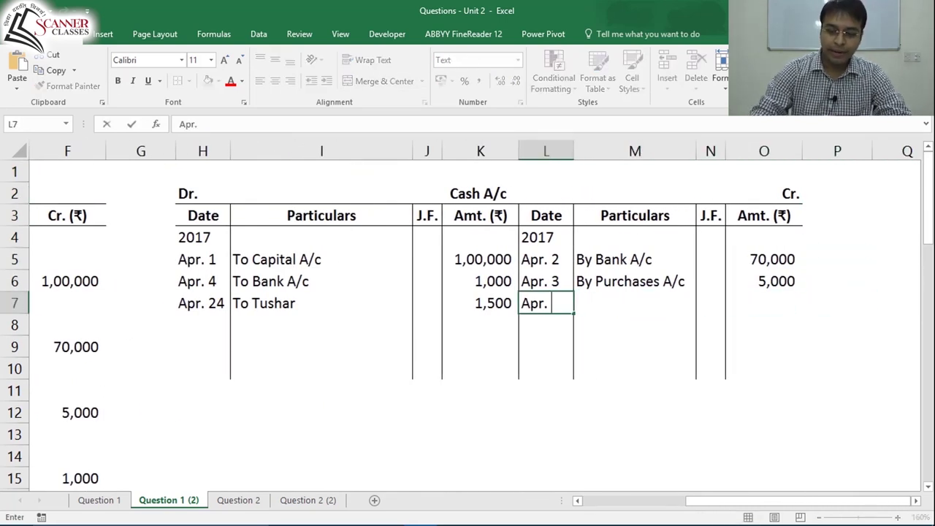
key("Tab")
type("By Charu")
key("Tab")
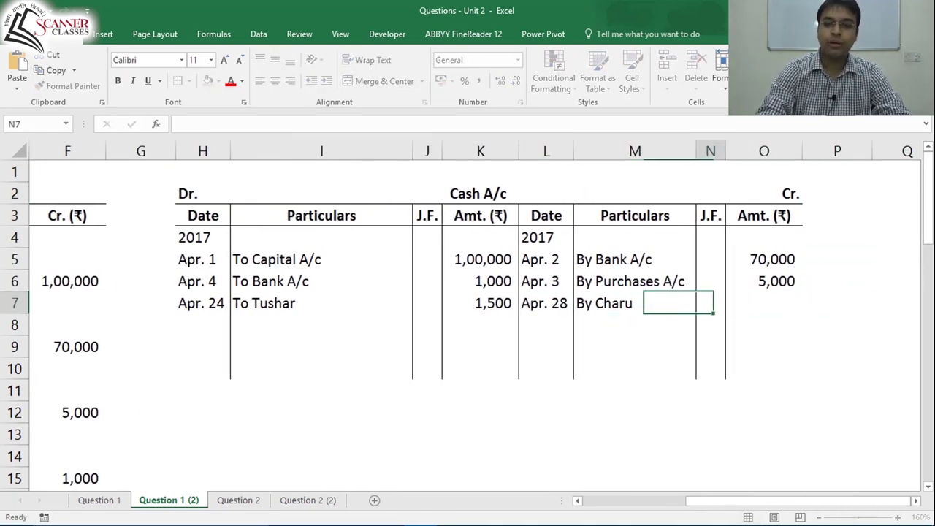
Step: Check the Apr. 28 particulars in M7 against the Cash A/c title and the Cr. mark
left_click(488, 192)
left_click(620, 306)
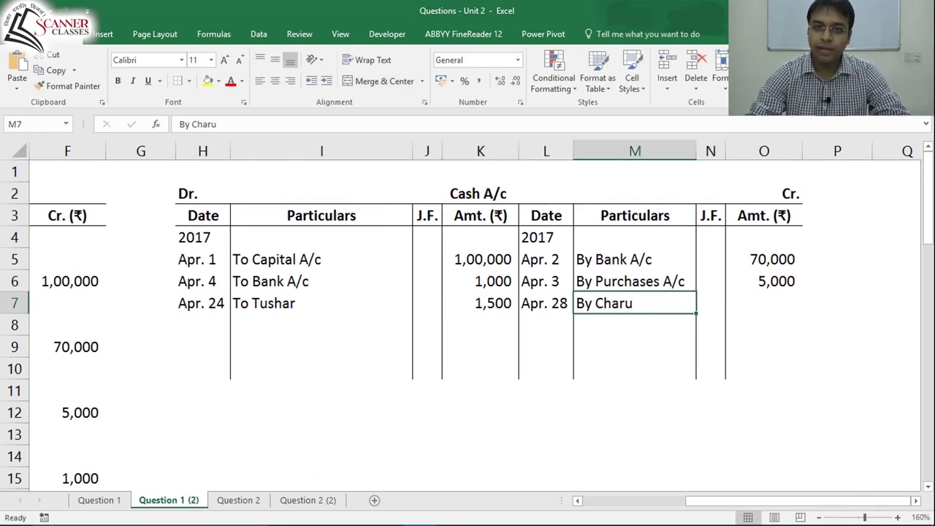
left_click(507, 195)
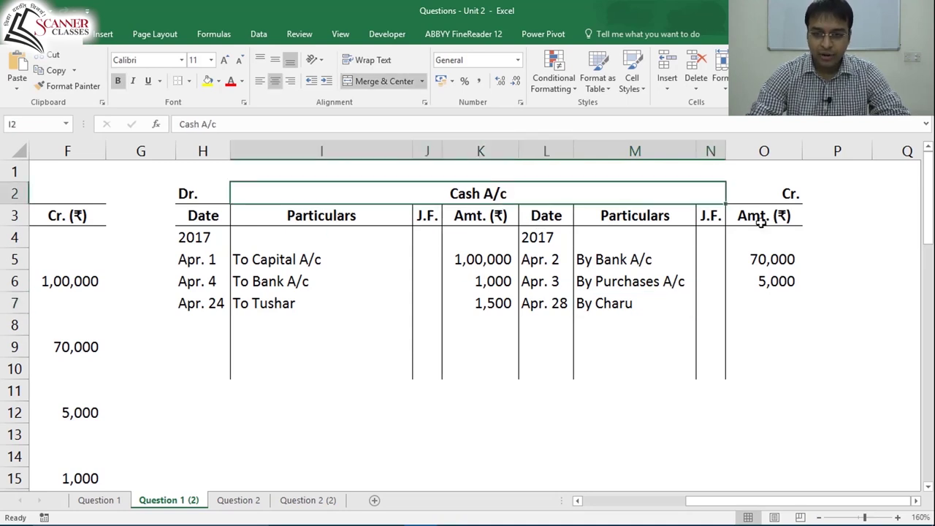
left_click(767, 193)
left_click(611, 307)
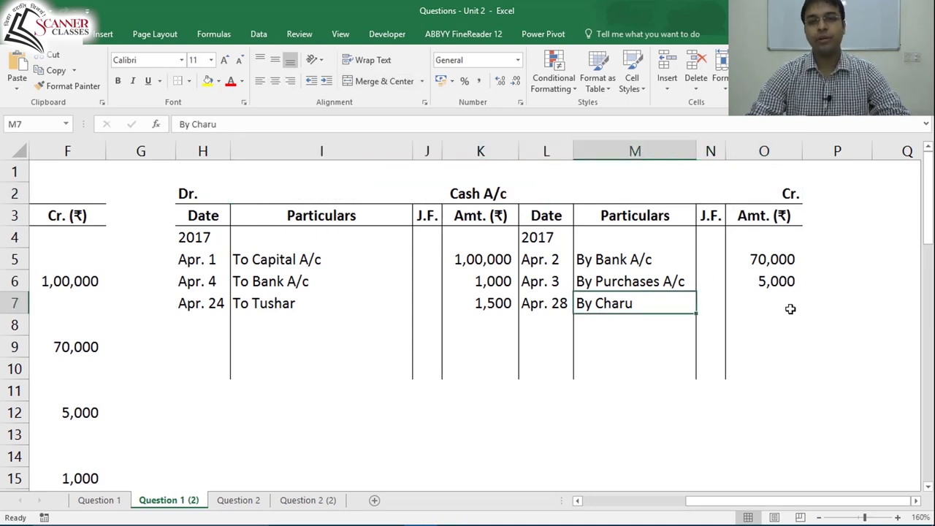
Step: Examine the Apr. 28 journal entry's debit, cash and discount amounts in rows 26 to 28 to find the amount for O7
left_click(781, 299)
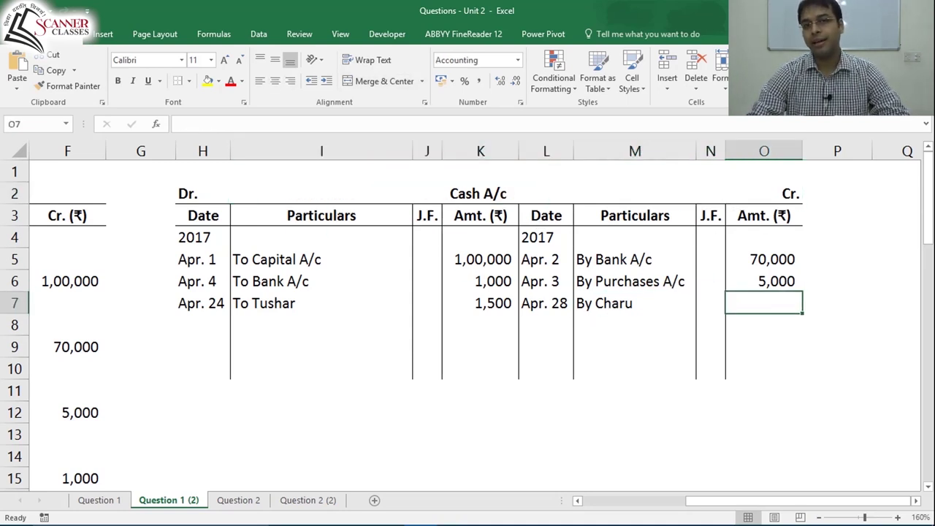
key("ctrl+Home")
key("Page_Down")
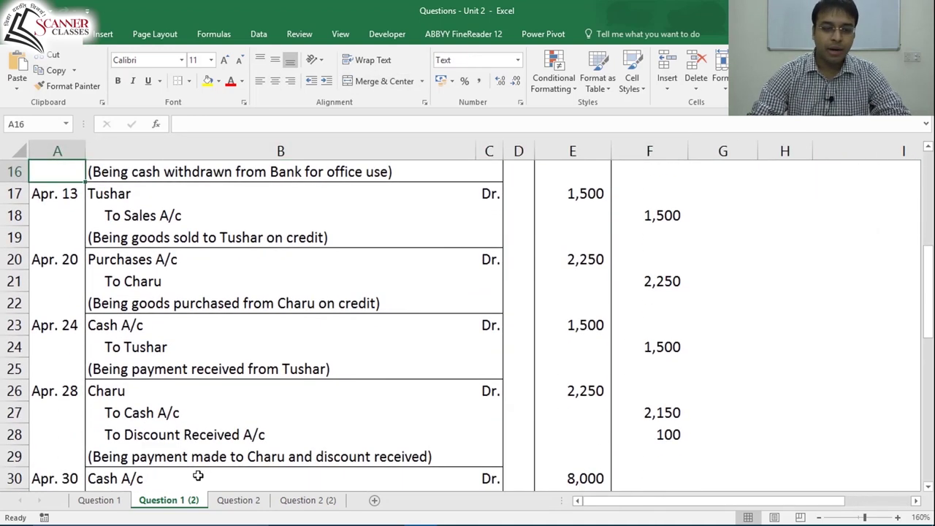
left_click(126, 391)
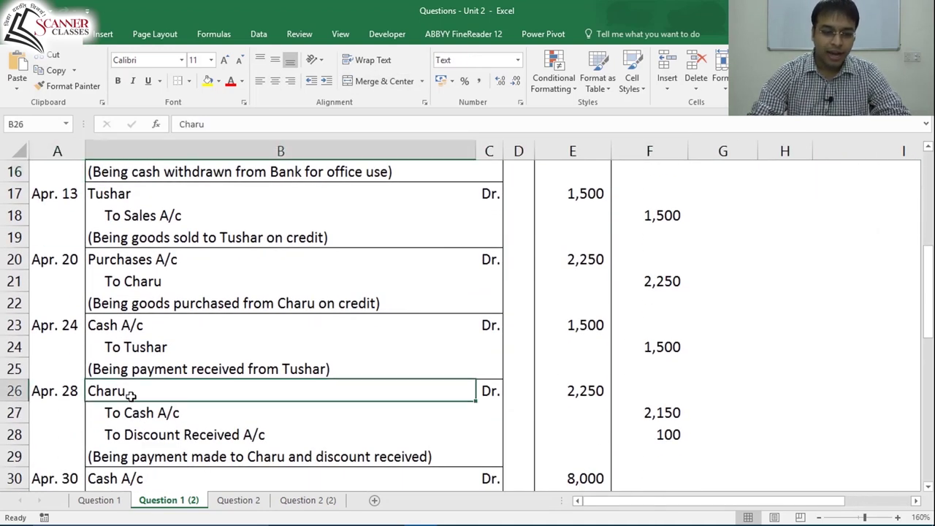
left_click(573, 395)
left_click(285, 385)
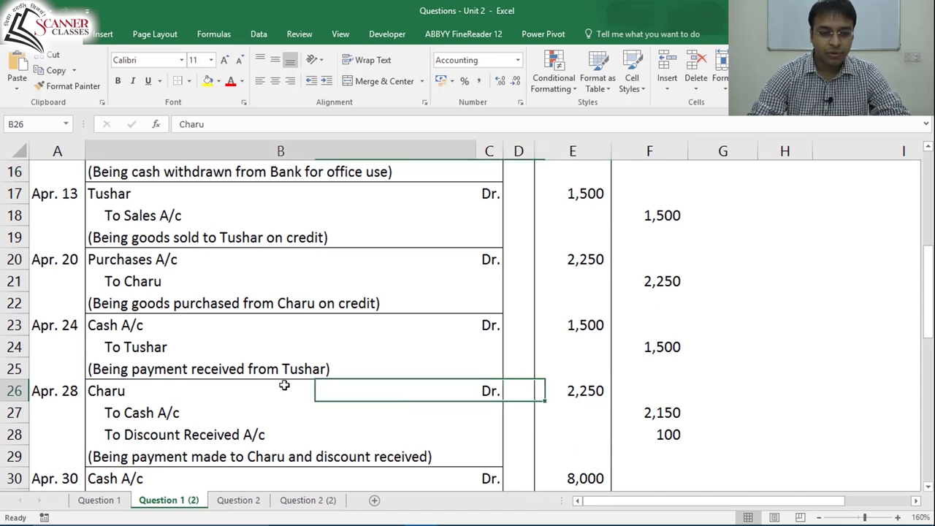
left_click(150, 434)
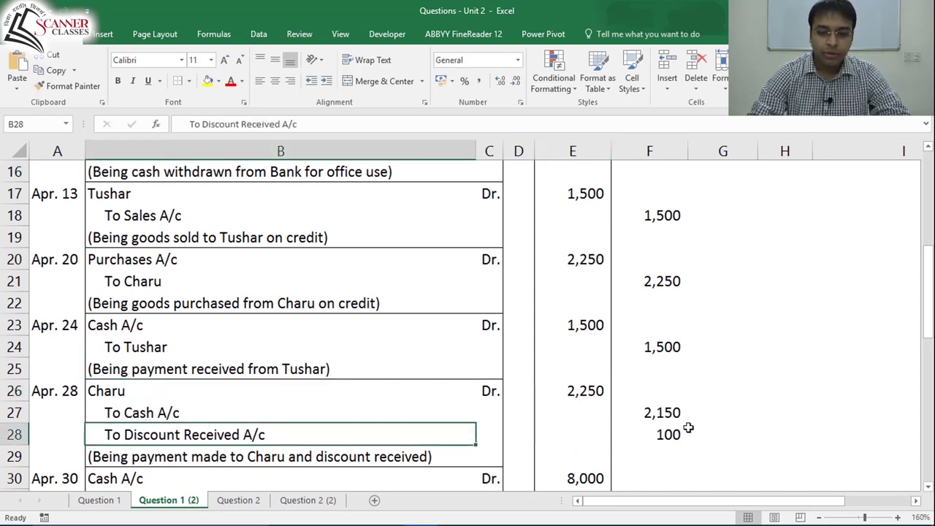
left_click(674, 416)
left_click_drag(98, 413, 668, 413)
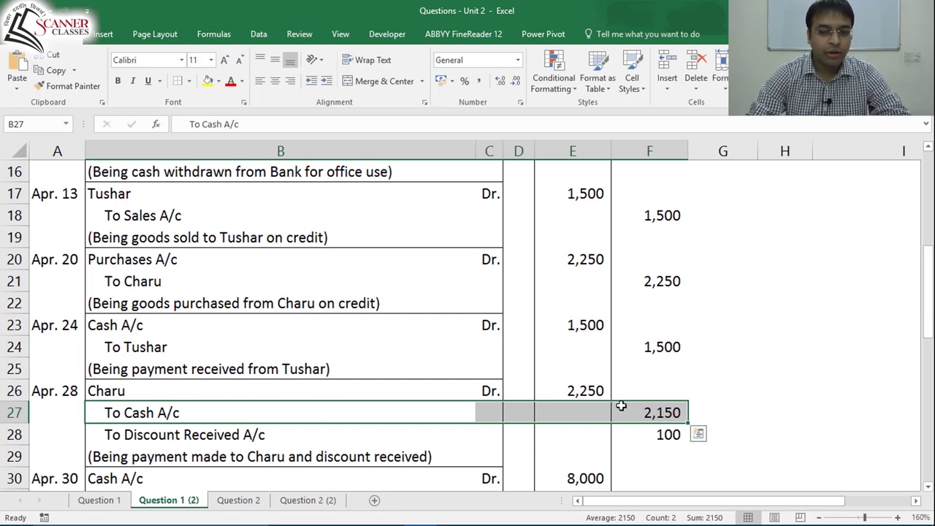
left_click(598, 391)
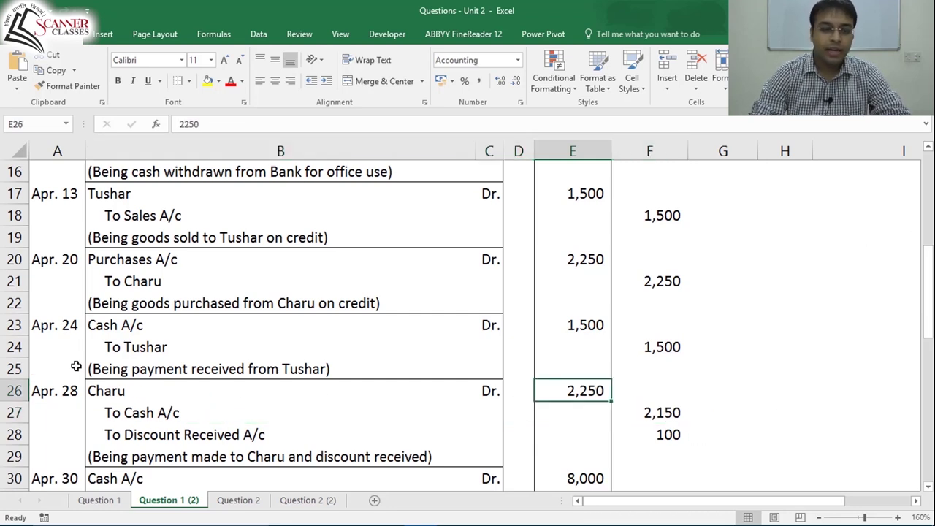
left_click(143, 429)
left_click(187, 415)
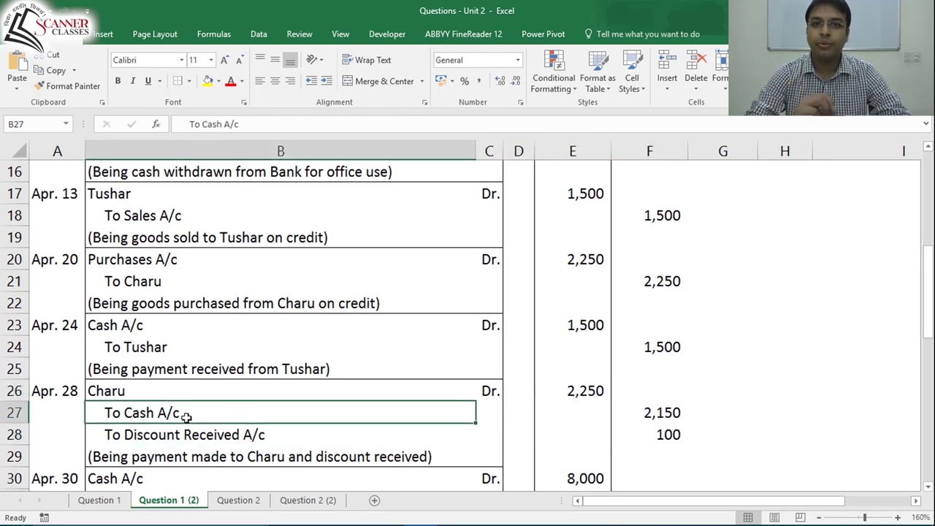
Step: Copy the Apr. 28 journal entry from B26:F29 and paste it as values below the journal, starting at B37
key("Down")
key("Down")
key("Down")
key("Down")
key("Down")
key("Down")
key("Down")
key("Down")
key("Down")
key("Down")
key("Down")
key("Down")
key("Down")
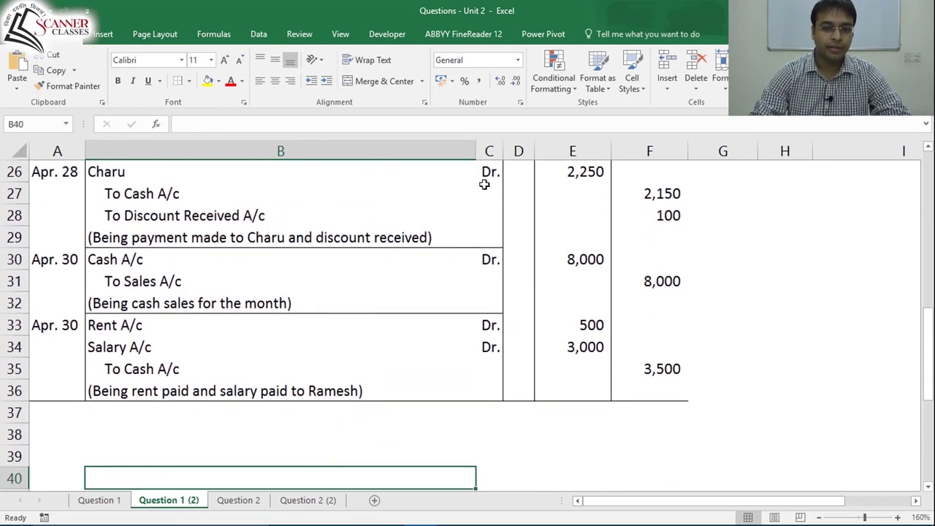
left_click_drag(309, 183, 642, 230)
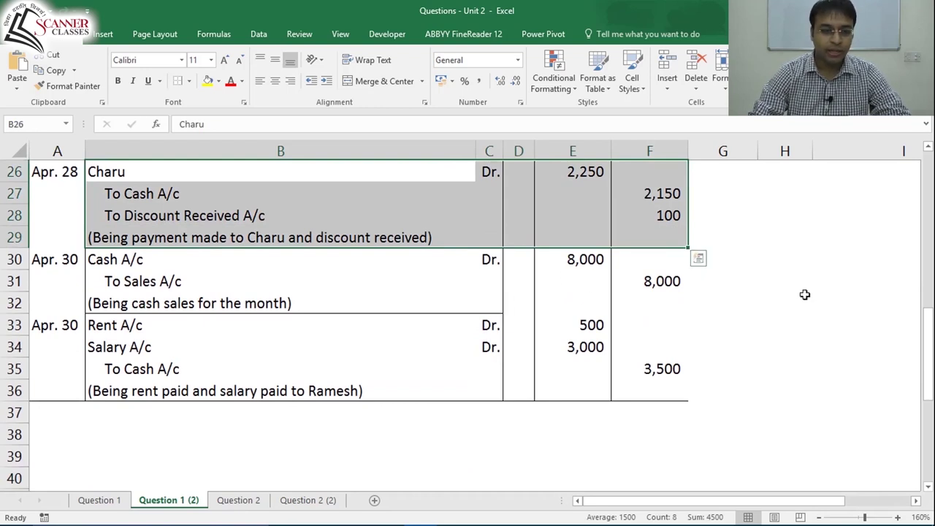
key("ctrl+c")
left_click(161, 431)
left_click(161, 413)
key("ctrl+alt+v")
key("v")
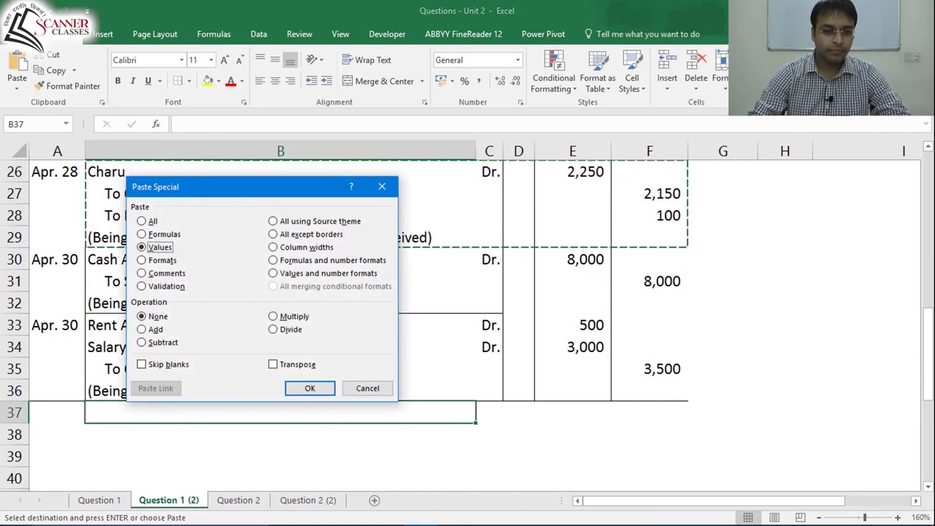
key("Return")
key("Escape")
Step: Enter a split debit line in row 42 with the supplier's name, Dr. and 2150 in the debit amount column
key("Down")
key("Down")
key("Down")
key("Down")
key("Down")
key("Down")
key("Down")
key("Down")
key("Down")
key("Down")
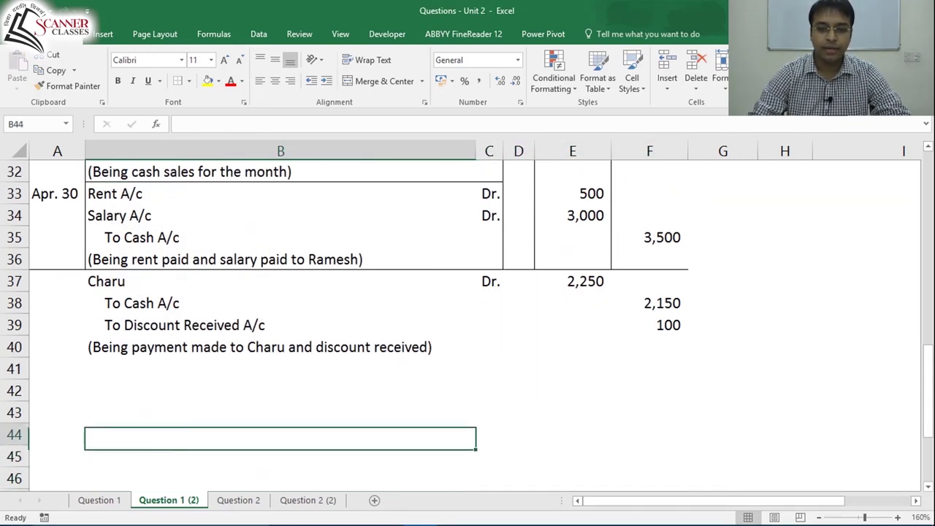
key("Down")
key("Down")
key("Down")
key("Up")
key("Up")
key("Up")
key("Up")
key("Up")
key("Up")
key("Up")
key("Up")
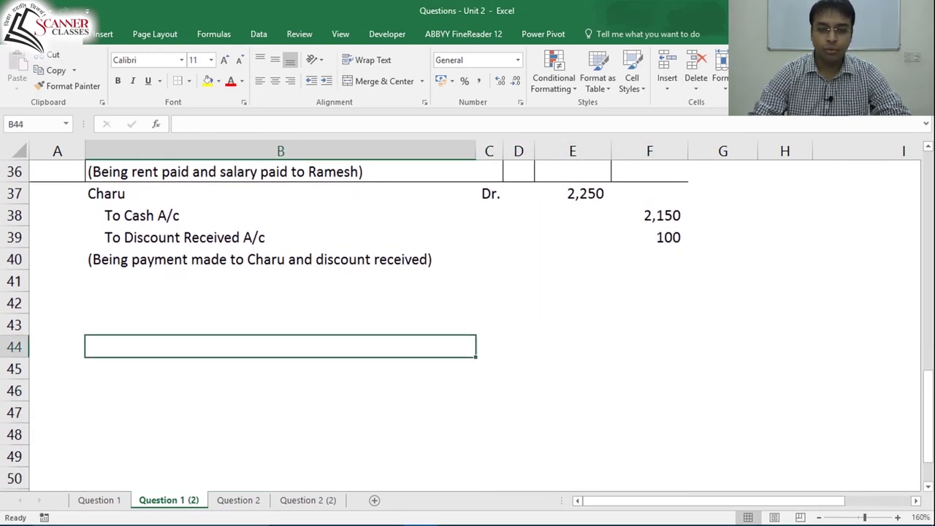
type("Charu")
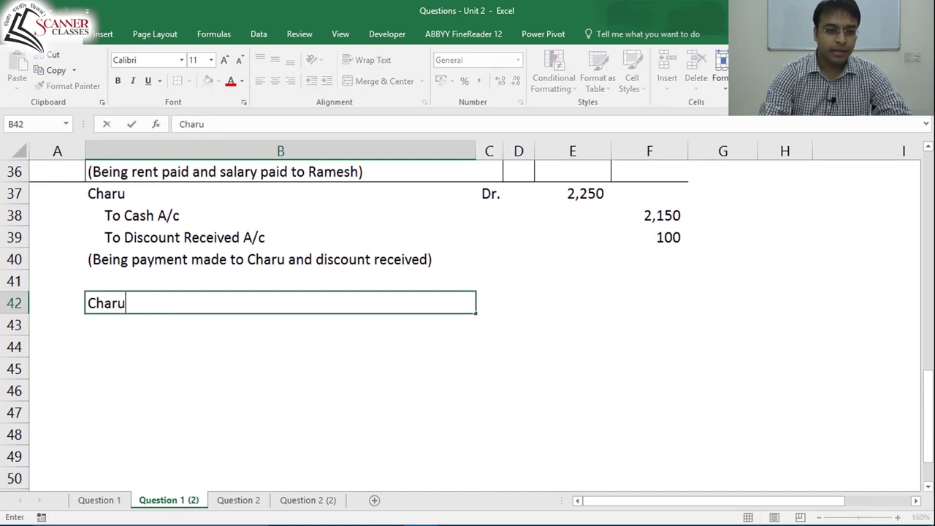
key("Tab")
type("Dr.")
key("Tab")
key("Tab")
type("20150")
key("BackSpace")
key("BackSpace")
key("BackSpace")
key("BackSpace")
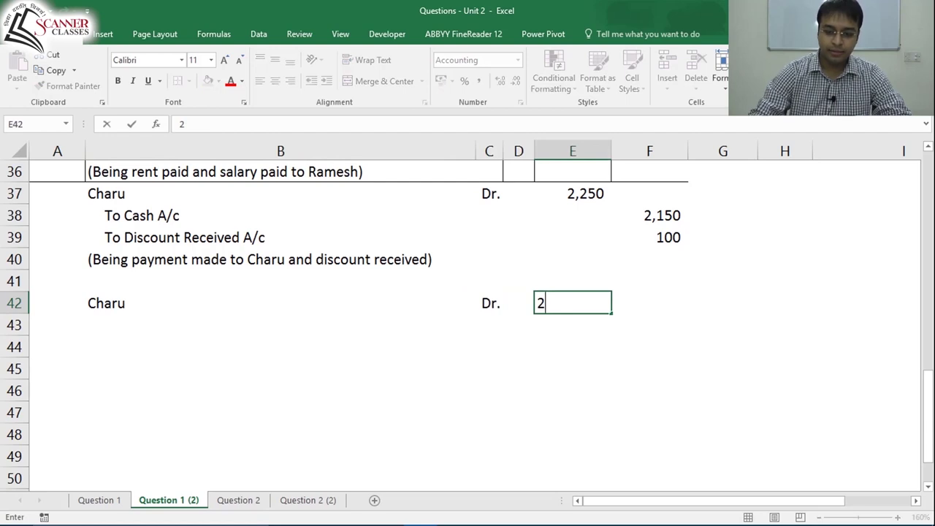
type("150")
key("Return")
Step: Enter To Cash A/c in B43 with the credit amount 2,150 in F43
type("To")
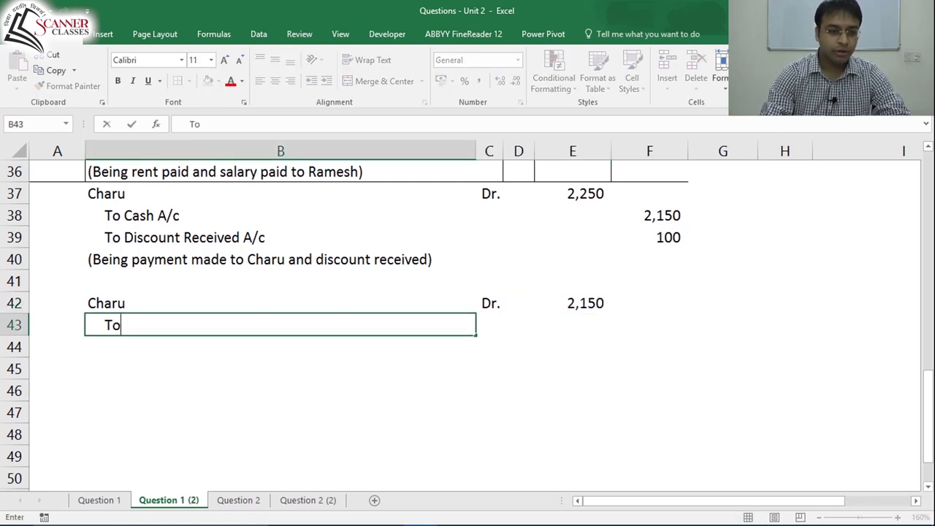
type(" Cash A/c")
key("Tab")
key("Tab")
key("Tab")
key("Tab")
type("2,150")
key("Return")
Step: Copy the two-line cash entry in rows 42 and 43 and paste it starting at B45
left_click_drag(220, 303, 649, 325)
key("ctrl+c")
left_click(281, 347)
key("Down")
key("ctrl+v")
Step: Change the credit line in B46 to To Discount Received A/c
key("Down")
key("F2")
key("ctrl+shift+Right")
key("shift+Left")
type("Discount Received")
key("ctrl+Return")
Step: Set the discount entry's debit amount in E45 and credit amount in F46 to 100
left_click(573, 369)
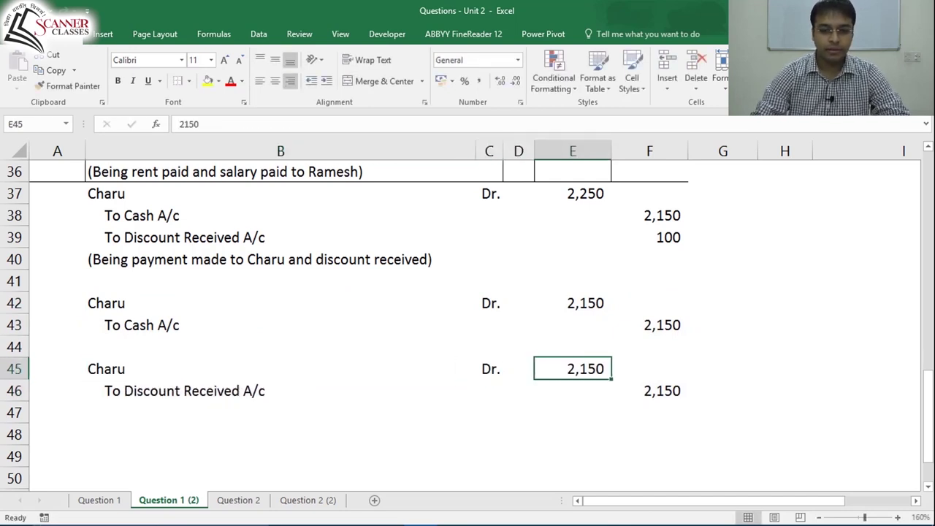
type("100")
left_click(650, 391)
type("100")
key("ctrl+Return")
left_click(518, 281)
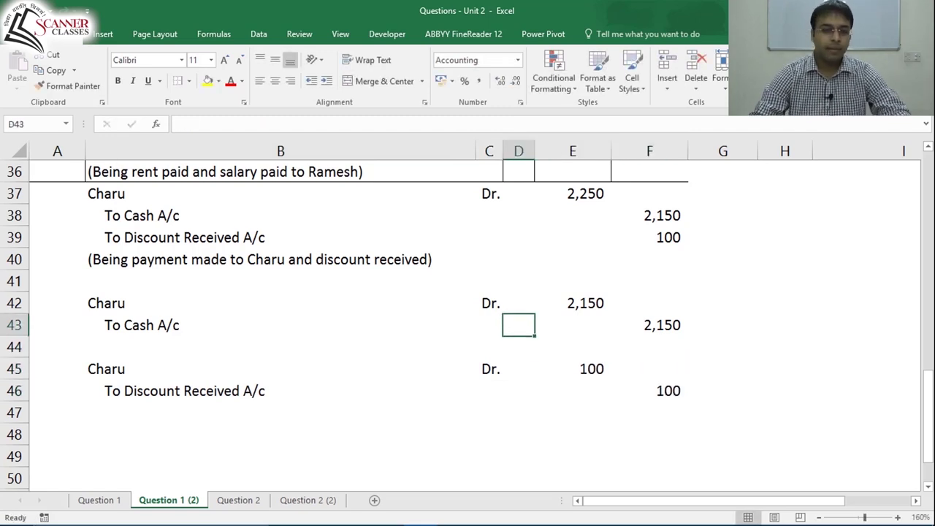
Step: Compare the compound entry in rows 37 to 39 with the two split entries in rows 42 to 43 and 45 to 46
left_click(57, 281)
left_click(57, 193)
left_click_drag(281, 194, 649, 259)
left_click_drag(117, 304, 454, 324)
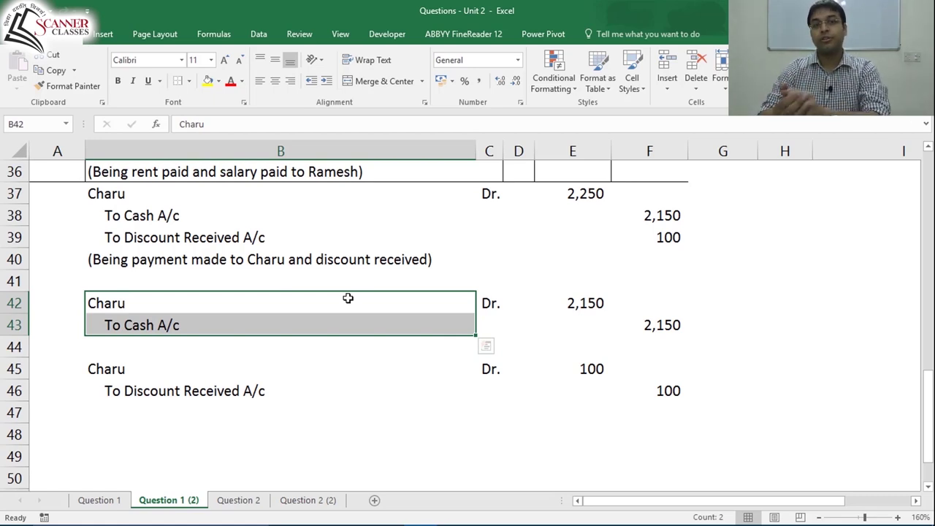
left_click(109, 199)
left_click_drag(117, 195, 668, 241)
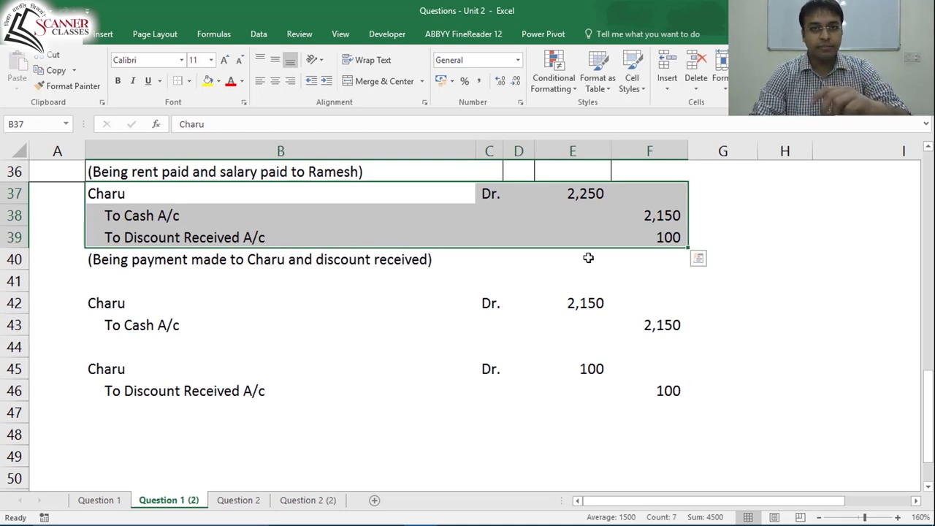
left_click_drag(113, 302, 685, 330)
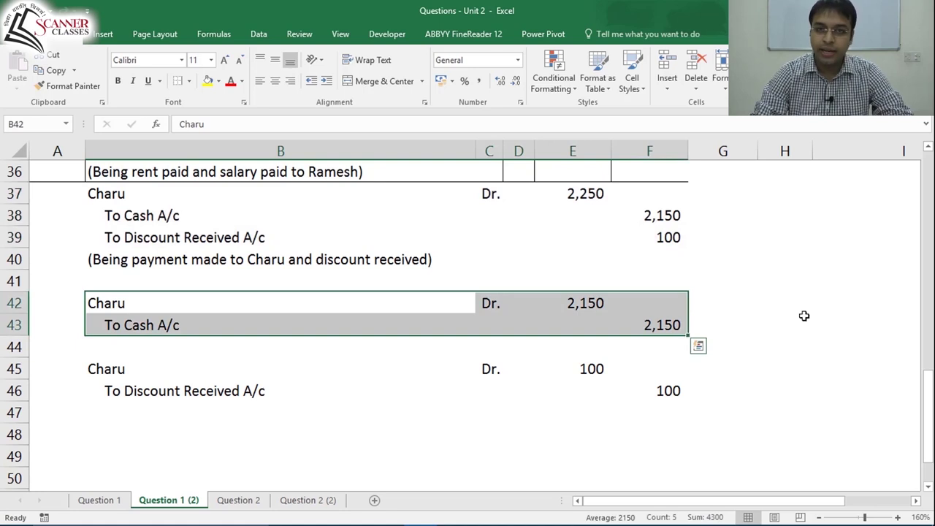
left_click_drag(129, 376, 627, 383)
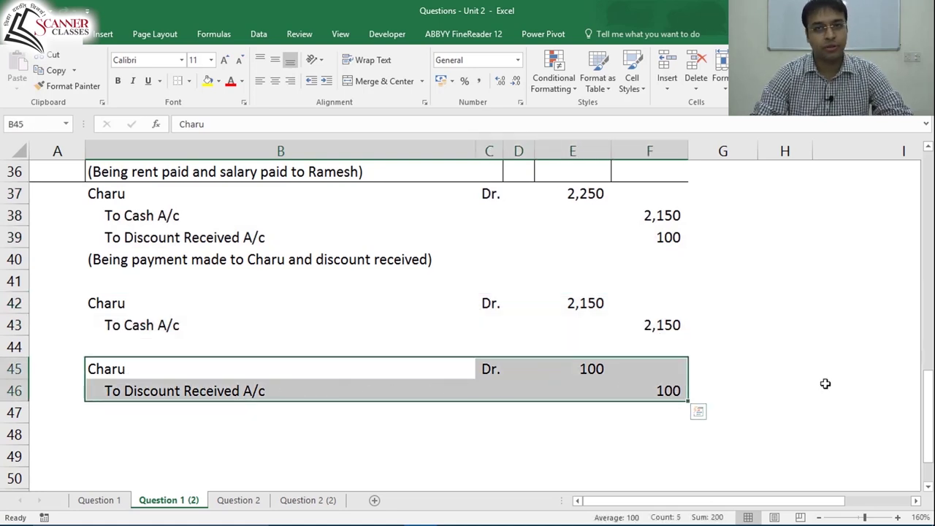
Step: Check the split cash entry's amount in row 42 against the To Cash A/c line of the compound entry in row 38
left_click_drag(120, 302, 631, 326)
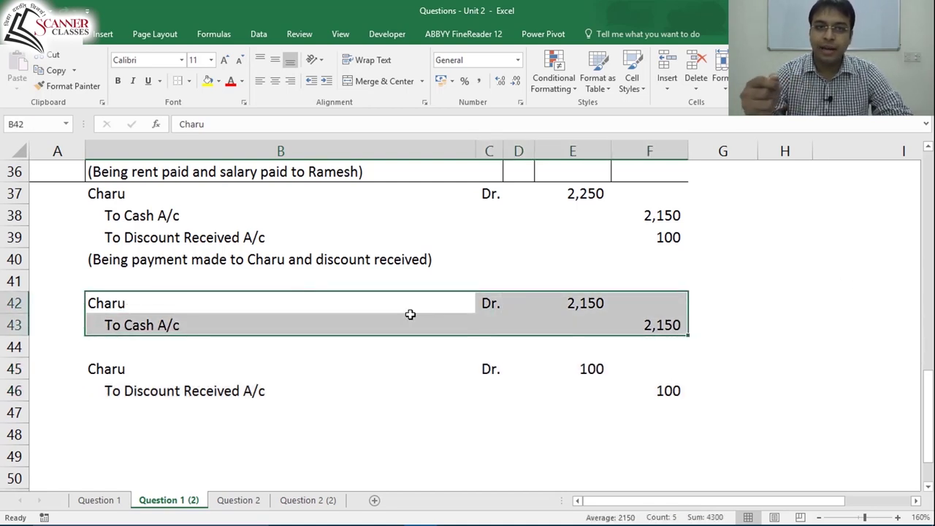
left_click(601, 302)
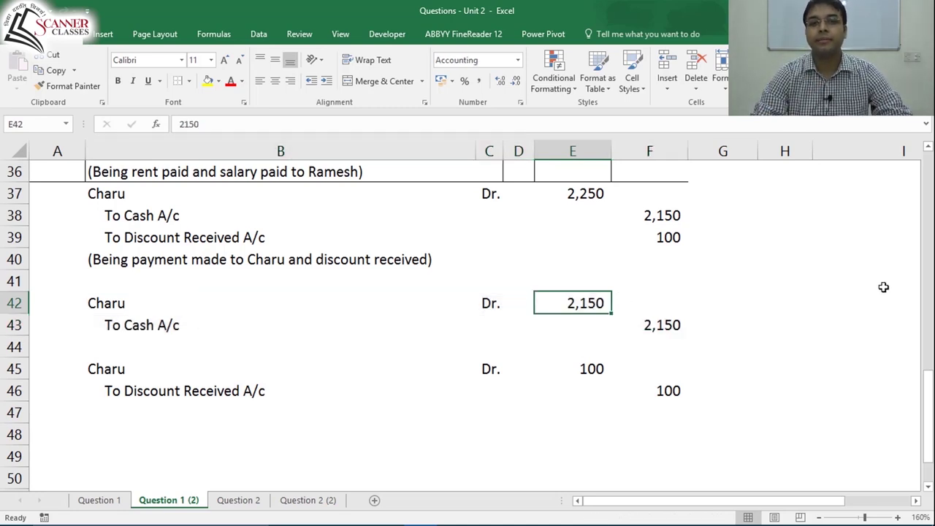
left_click_drag(124, 193, 648, 239)
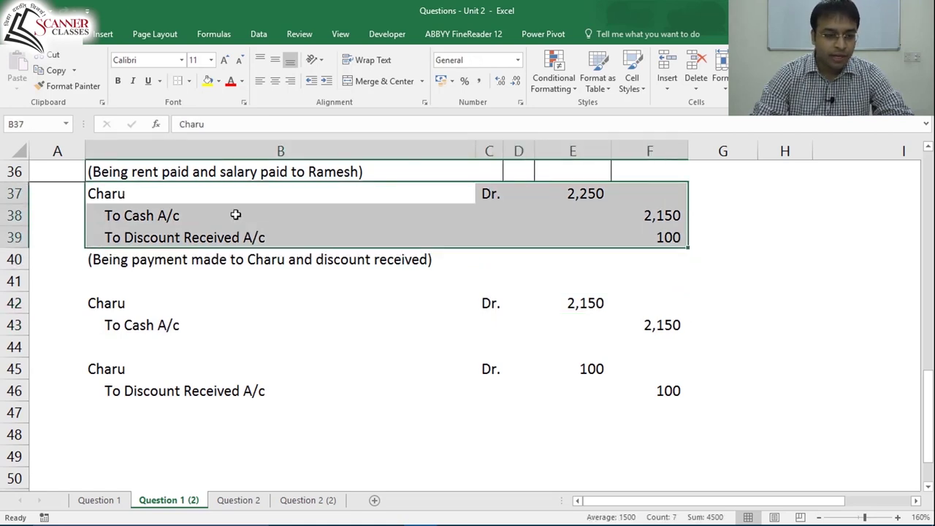
left_click(241, 215)
left_click(667, 213)
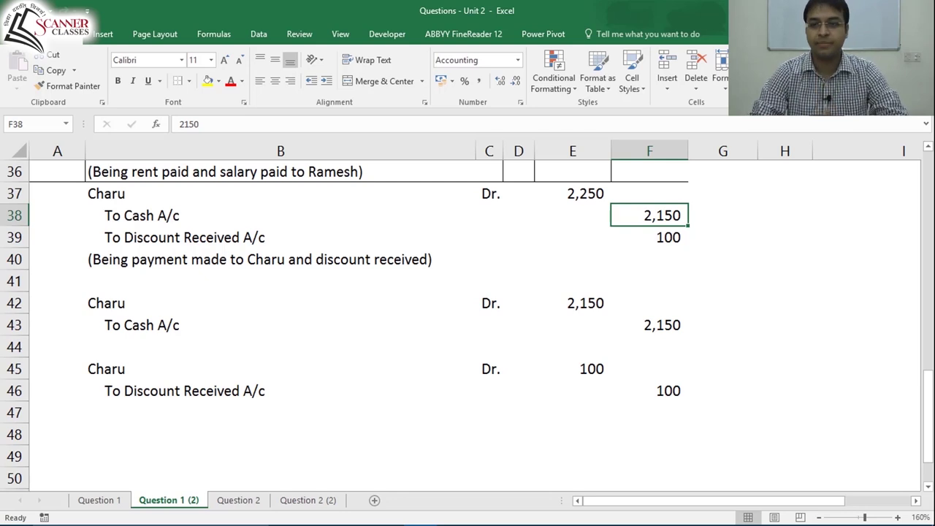
Step: Enter 2150 in O7 as the Apr. 28 amount on the Cash A/c credit side
key("ctrl+Home")
key("Right")
key("Right")
key("Right")
key("Right")
key("Right")
key("Right")
key("Right")
key("Right")
key("Right")
key("Right")
key("Down")
key("Down")
key("Down")
key("Down")
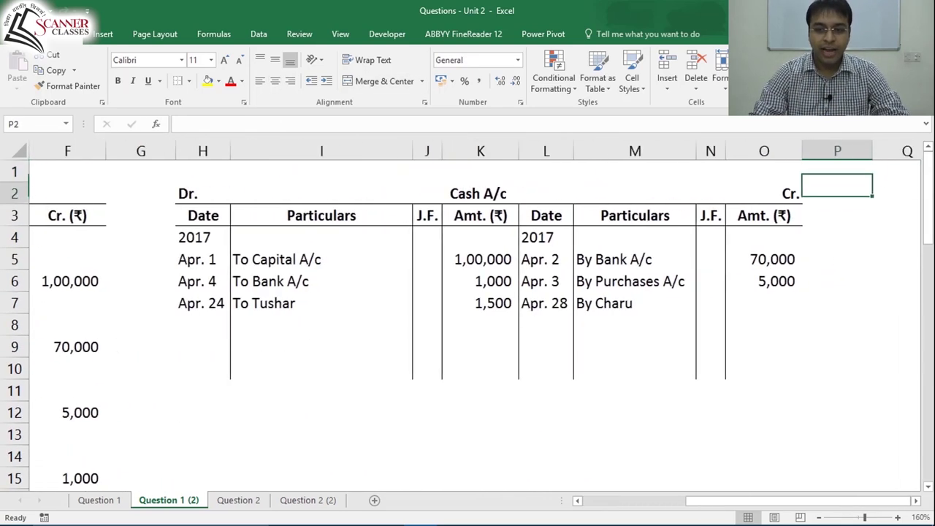
left_click(764, 325)
left_click(764, 304)
type("2150")
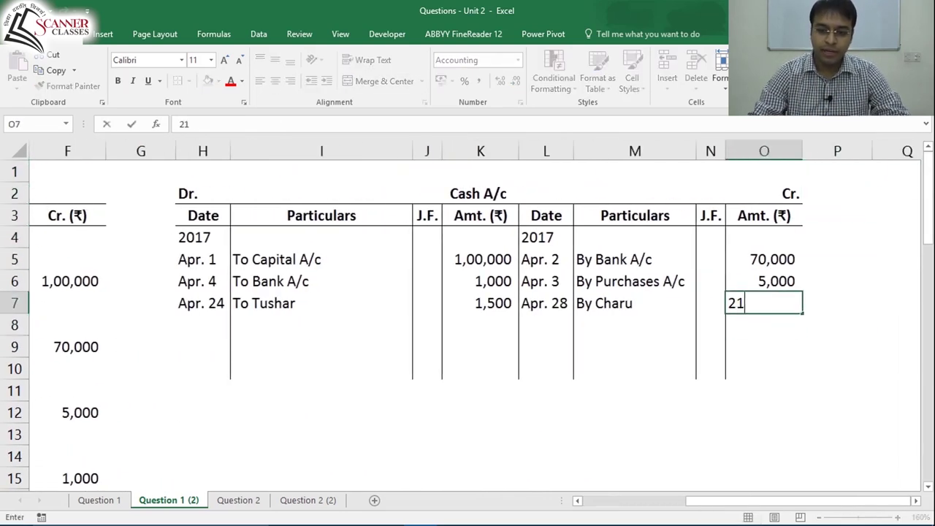
key("Return")
Step: Review the Apr. 28 particulars and amount in row 7 against the Cash A/c title and the Cr. mark
left_click(636, 303)
left_click(764, 304)
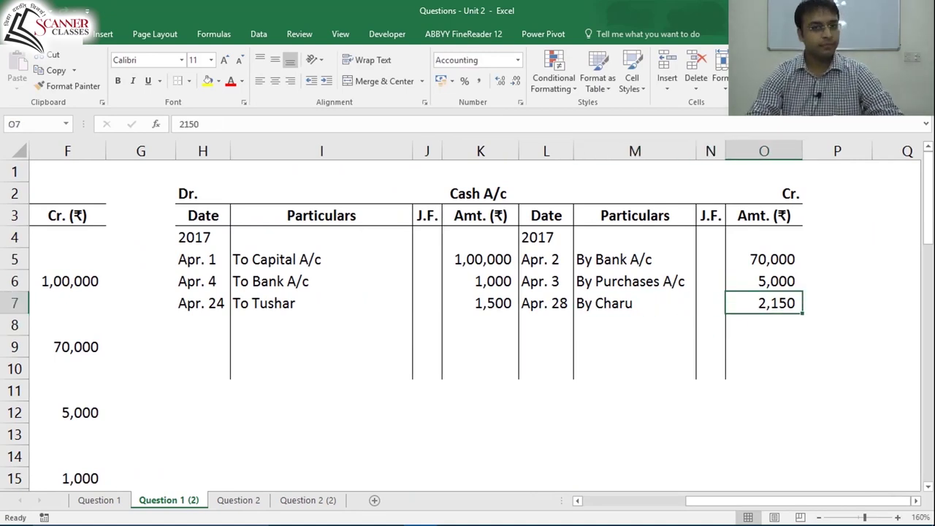
left_click(488, 187)
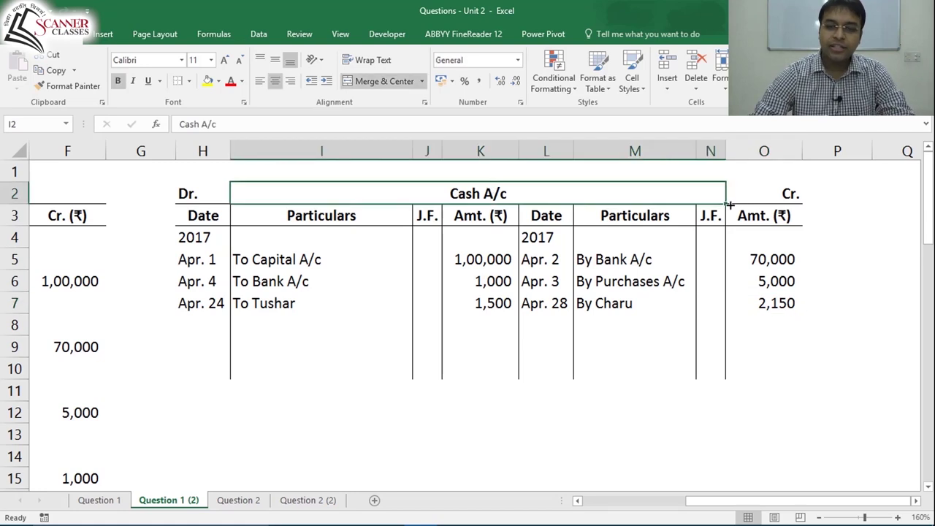
left_click(770, 310)
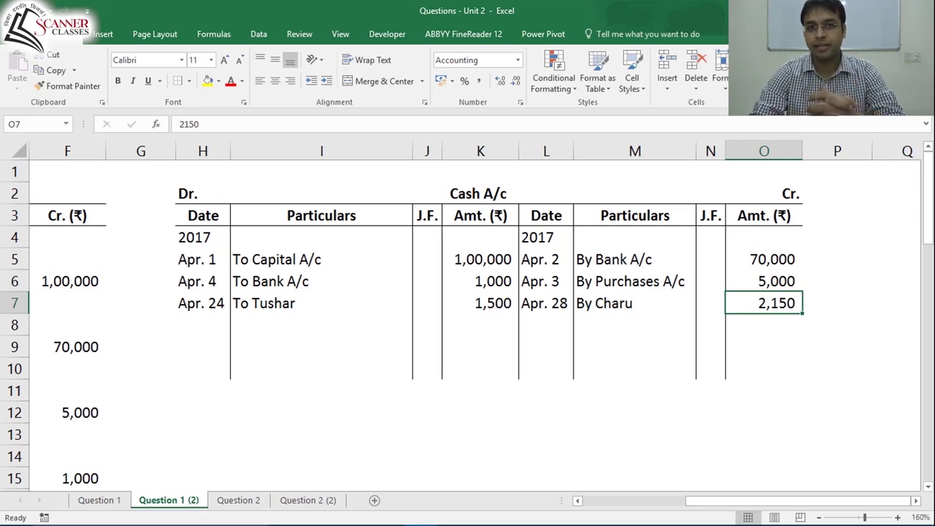
left_click(663, 306)
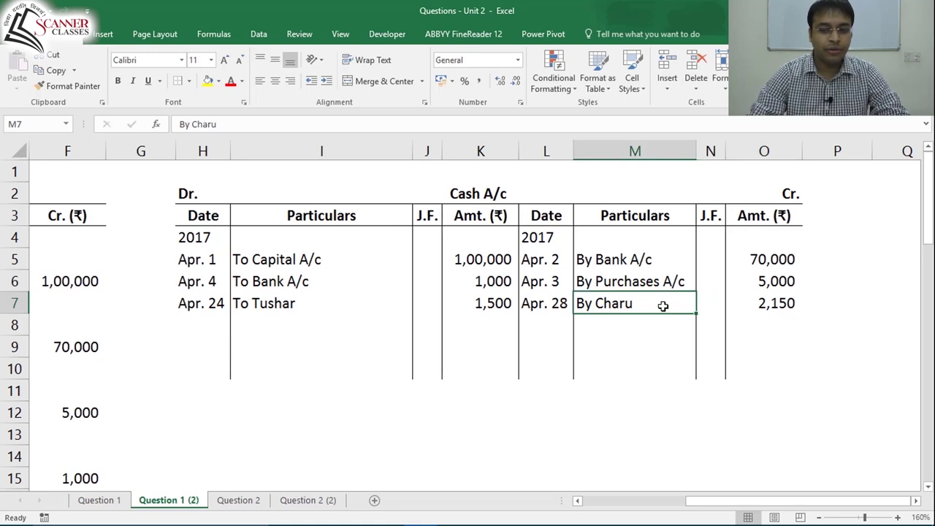
left_click(776, 296)
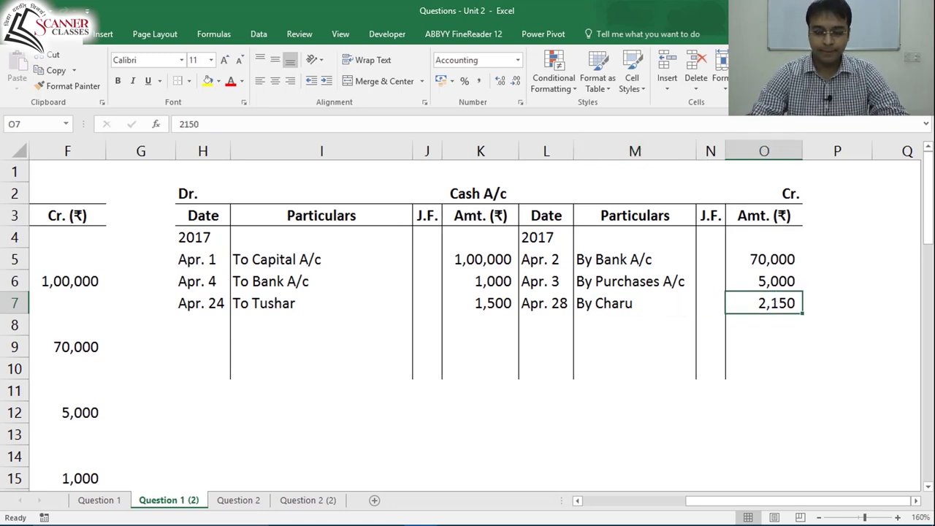
left_click(711, 238)
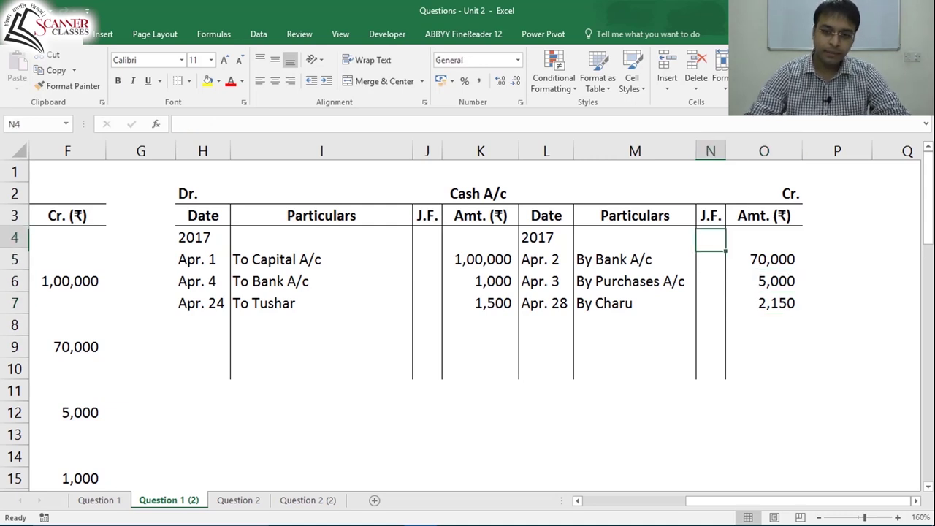
left_click_drag(710, 194, 321, 194)
left_click(380, 81)
left_click(794, 193)
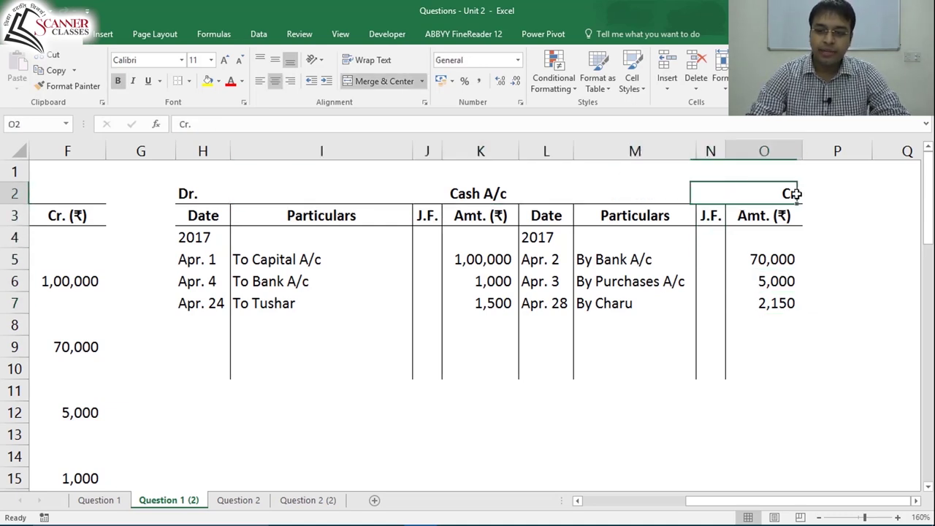
Step: Check the Apr. 28 date, particulars and amount on the credit side against the Apr. 3 line and the account title
left_click(783, 303)
left_click(623, 305)
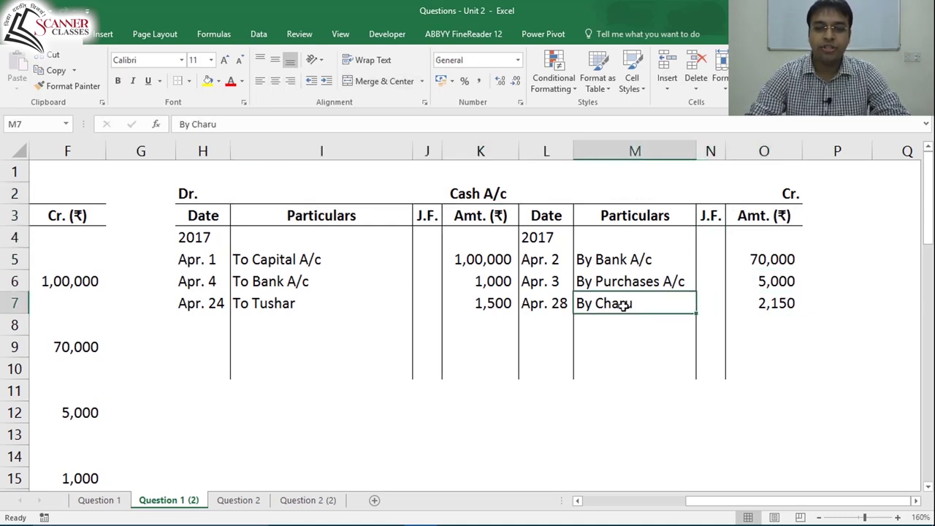
left_click(560, 306)
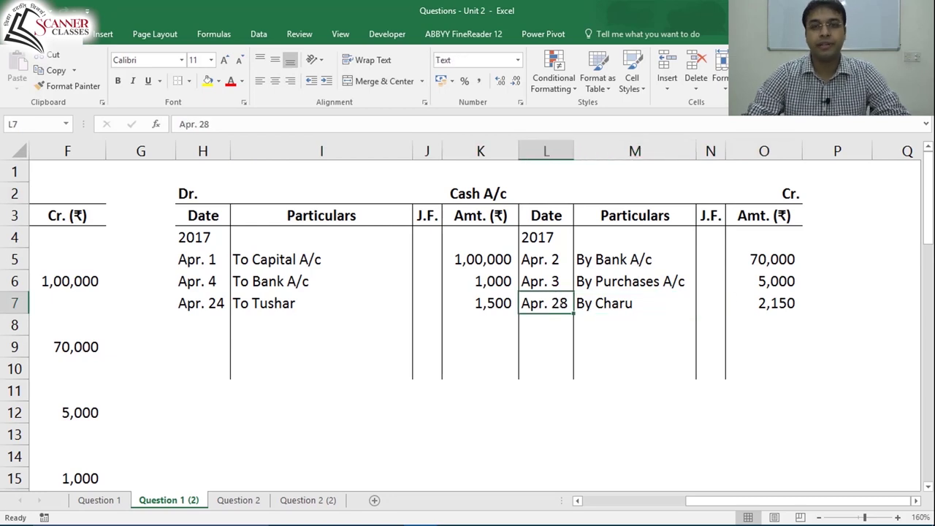
left_click(546, 282)
left_click(479, 193)
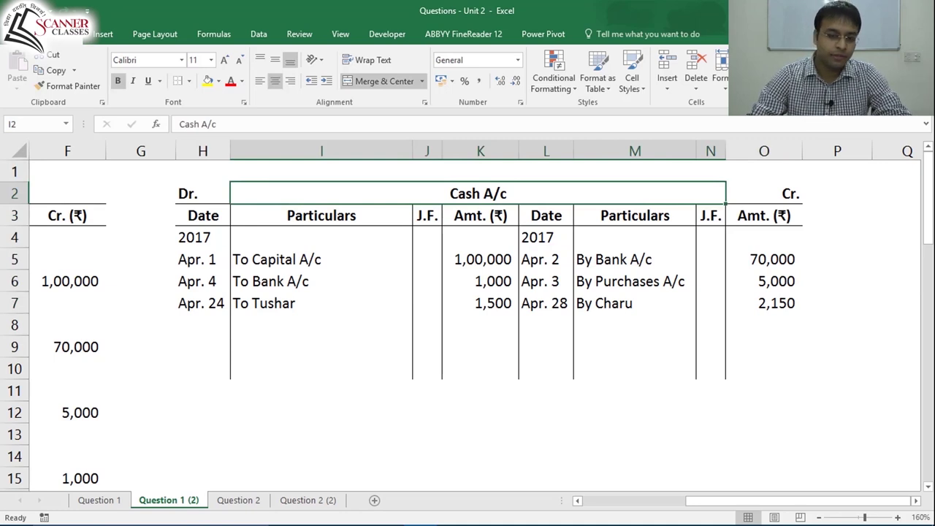
Step: Find the Apr. 30 cash sales entry in the journal and select its rows 30 to 32 across columns A to F
key("ctrl+Home")
scroll(468, 315, "down", 5)
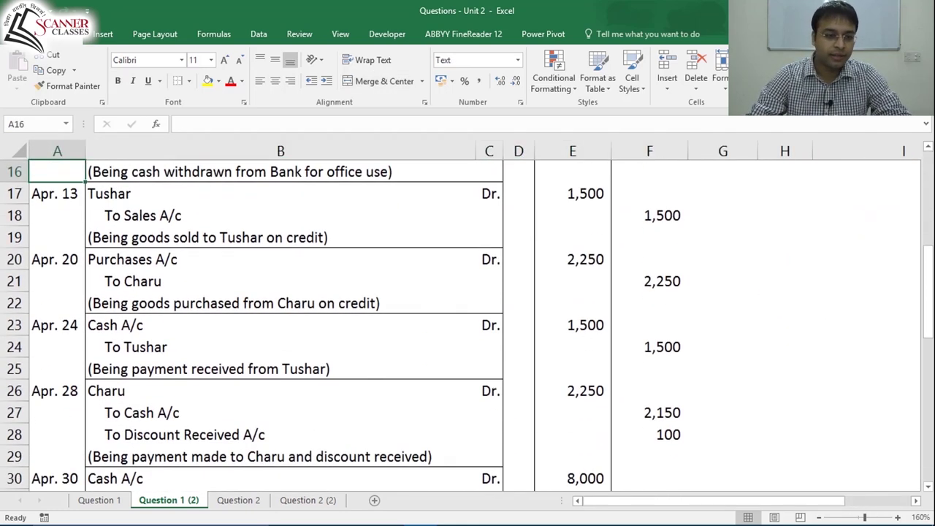
left_click(57, 194)
left_click(57, 348)
left_click(57, 391)
left_click_drag(106, 391, 651, 457)
key("Left")
key("Down")
key("Down")
key("Down")
key("Down")
key("Down")
key("Down")
key("Down")
key("Down")
key("Down")
key("Down")
key("Down")
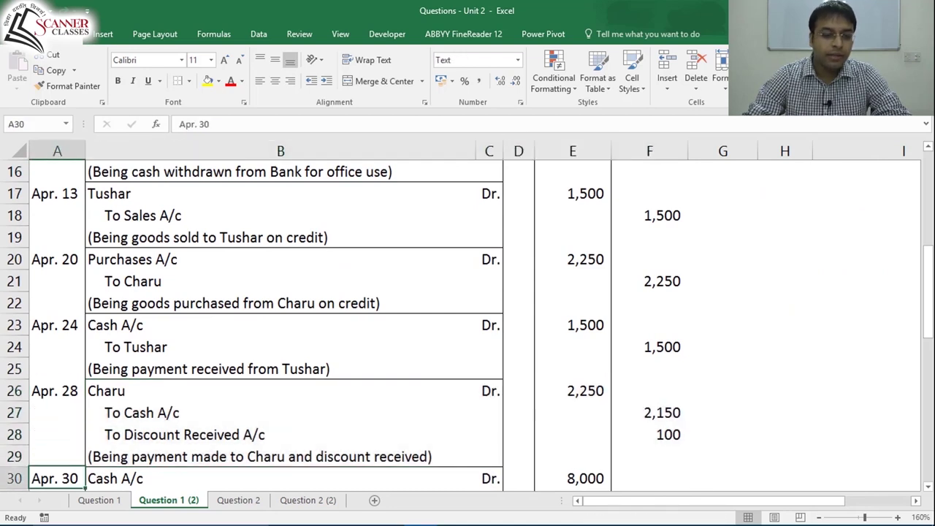
key("Up")
key("Up")
key("Up")
key("Up")
key("Up")
key("Up")
key("Up")
key("shift+Down")
key("shift+Down")
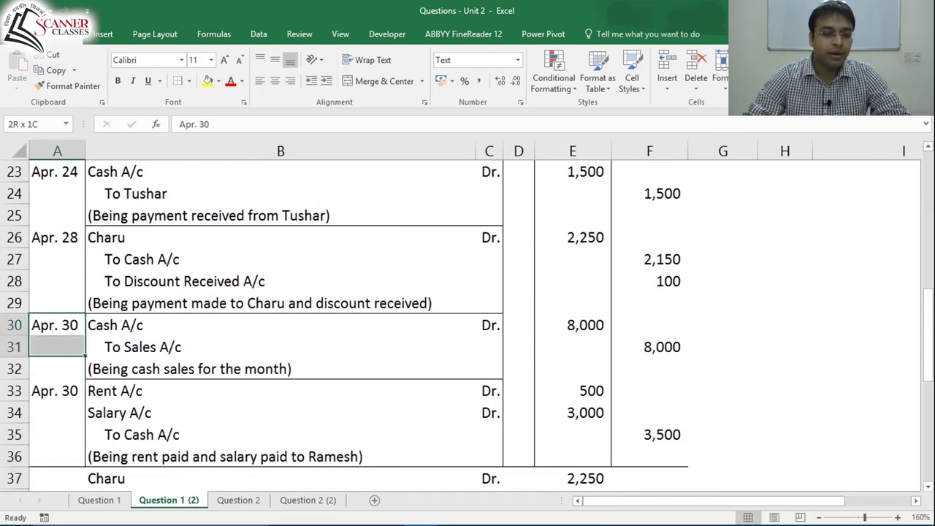
key("shift+Right")
key("shift+Right")
key("shift+Right")
key("shift+Right")
key("shift+Right")
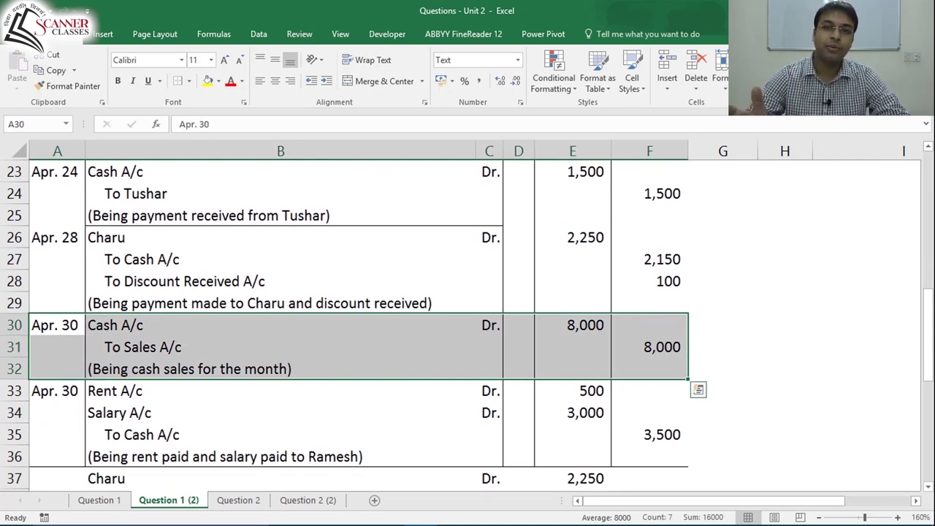
Step: Enter Apr. 30 as the date in H8 on the debit side of the Cash A/c
key("ctrl+Home")
key("Right")
key("Right")
key("Right")
key("Right")
key("Right")
key("Right")
key("Right")
key("Right")
key("Right")
key("Right")
key("Right")
key("Right")
key("Right")
key("Right")
key("Right")
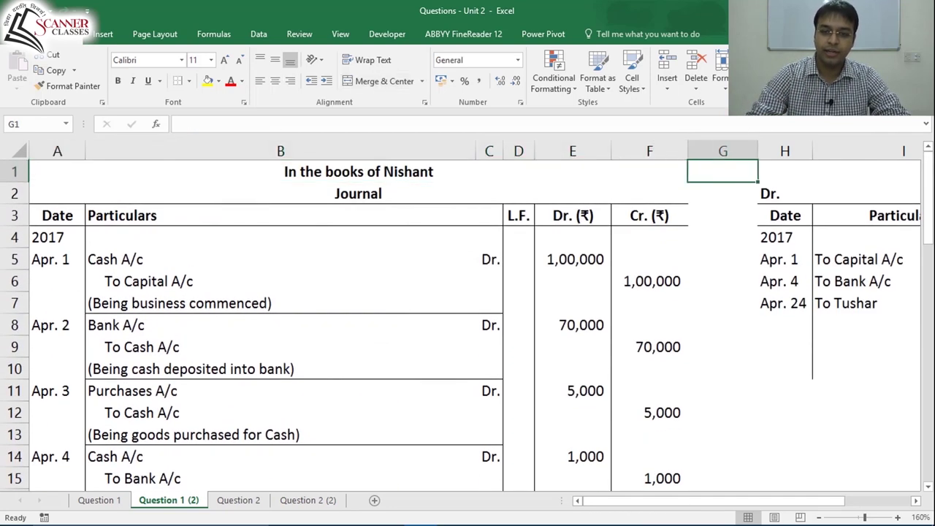
key("Down")
key("Down")
key("Down")
key("Down")
key("Down")
key("Down")
key("Down")
key("Left")
key("Left")
key("Left")
key("Left")
key("Left")
key("Left")
key("Left")
key("Left")
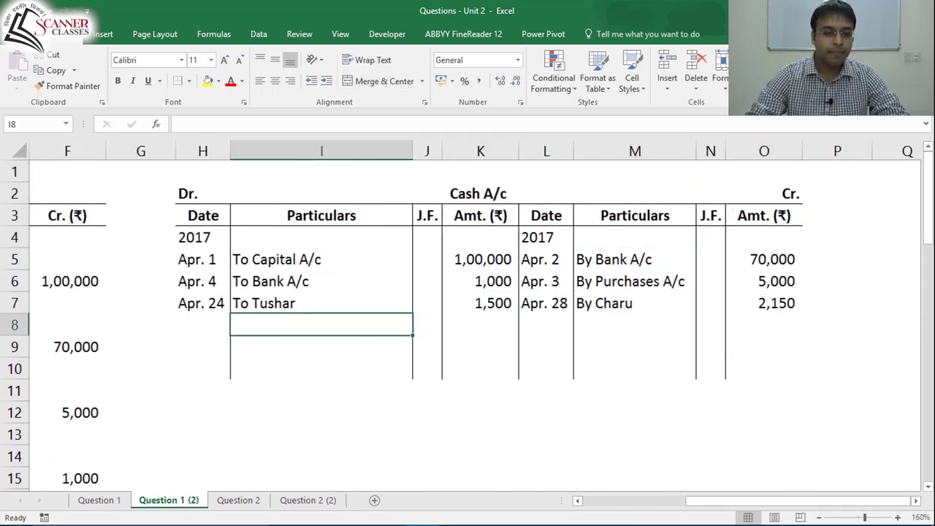
type("Apr. 30")
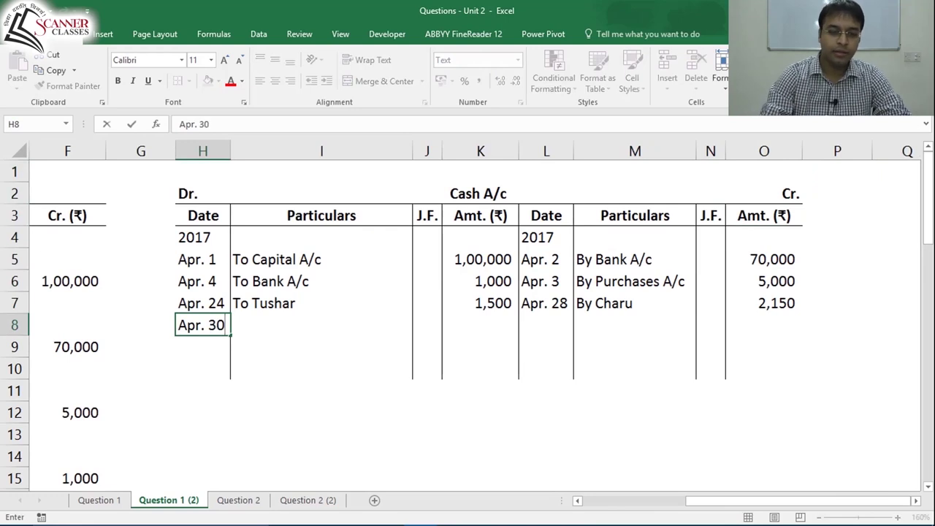
Step: Enter To Sales A/c as the particulars in I8 and 8000 as the amount in K8
key("Tab")
type("To Sales A/c")
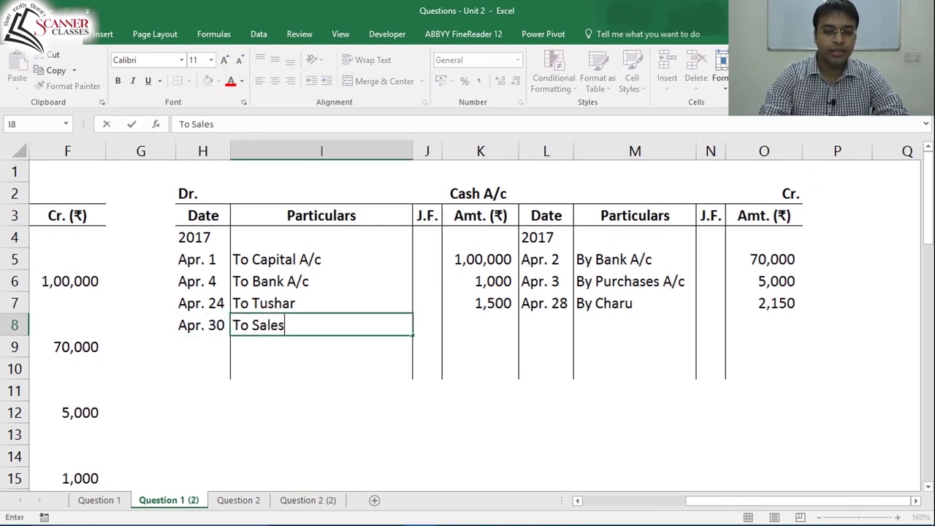
key("Tab")
key("Tab")
type("8000")
key("ctrl+Return")
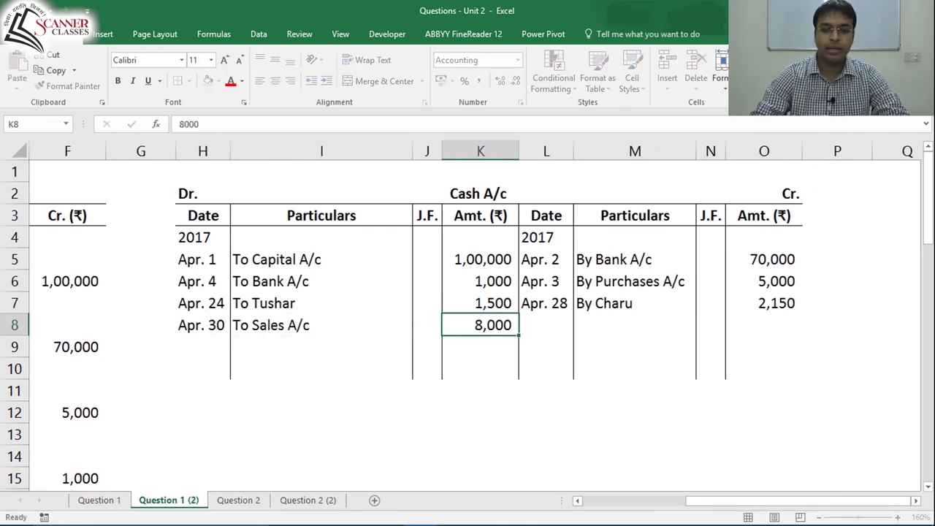
Step: Review the Apr. 30 To Sales A/c line in row 8 against the earlier debit lines, the Cash A/c title and the Dr. mark
left_click(321, 325)
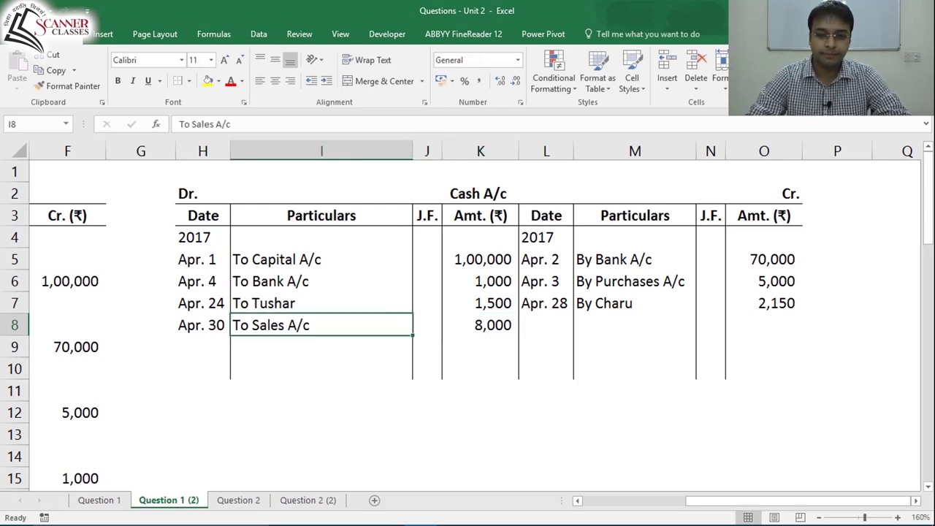
left_click(322, 303)
left_click(202, 325)
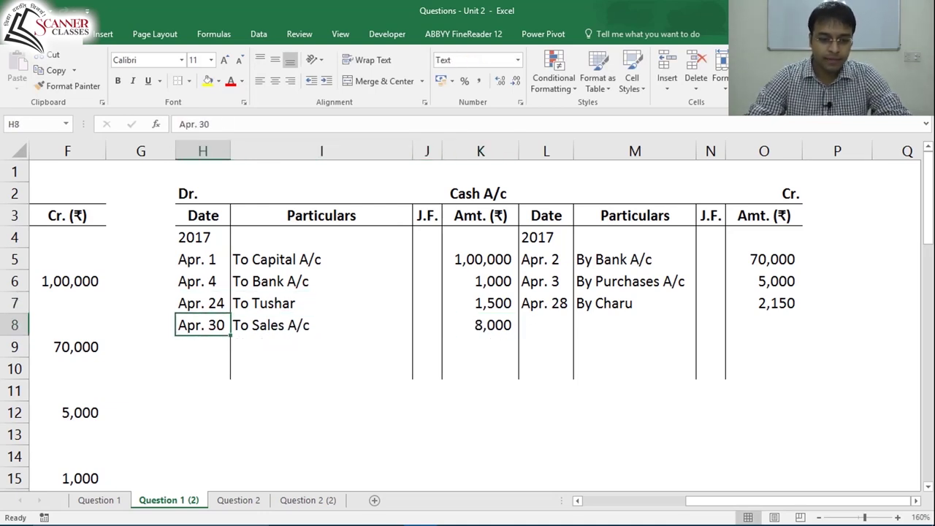
left_click(321, 325)
left_click(480, 325)
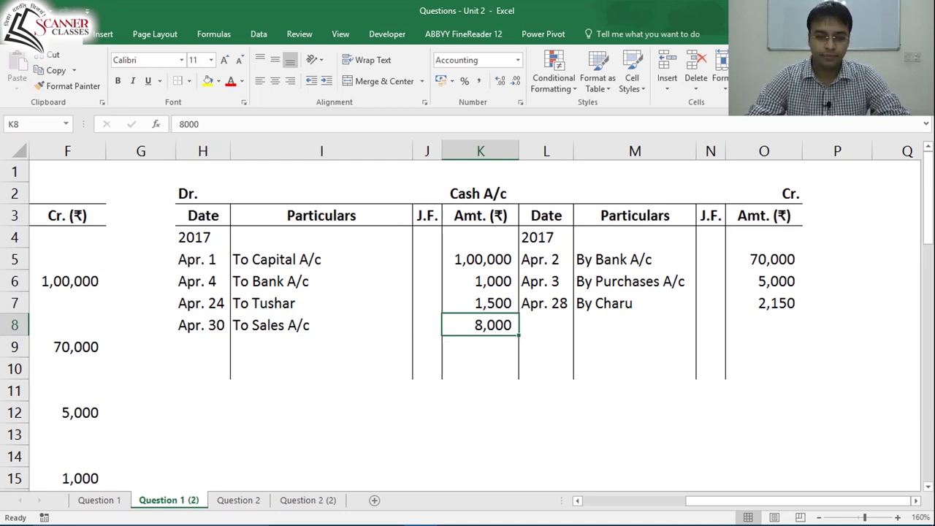
left_click(496, 281)
left_click(498, 263)
left_click(236, 192)
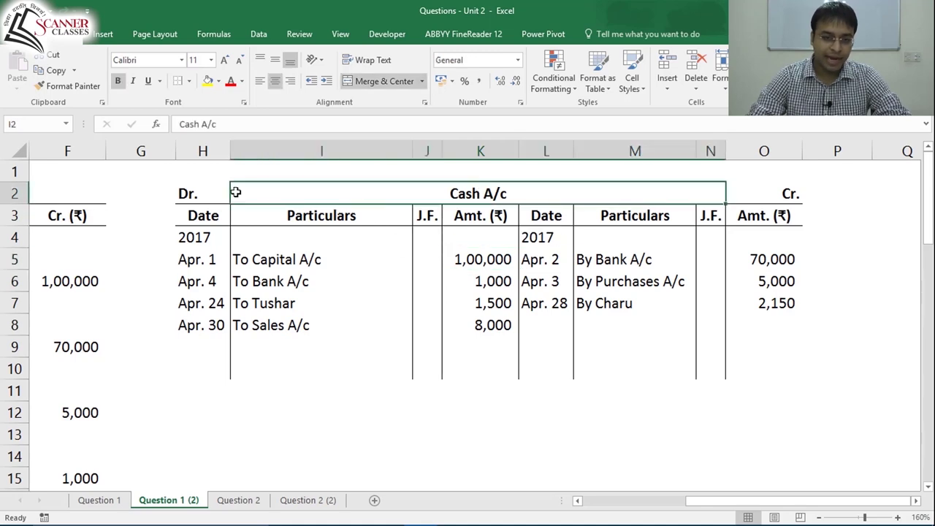
left_click(196, 192)
left_click(297, 323)
left_click(500, 326)
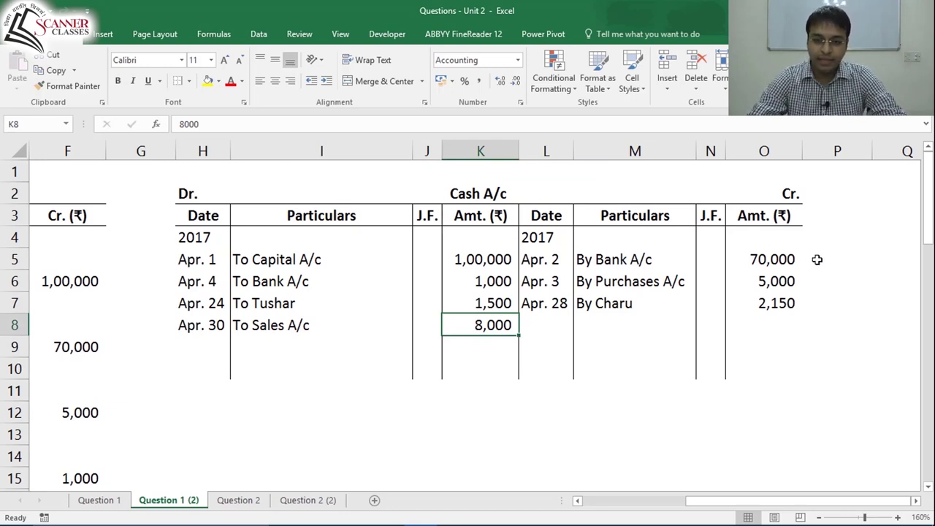
Step: Examine the debit amounts in K4 to K8 and compare the Apr. 30 line with the Cash A/c title
left_click_drag(478, 238, 476, 331)
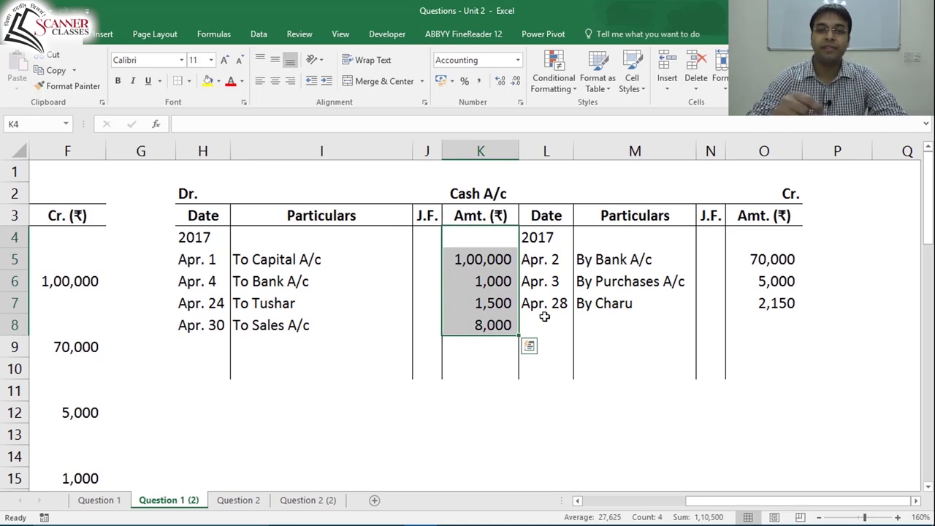
left_click(496, 189)
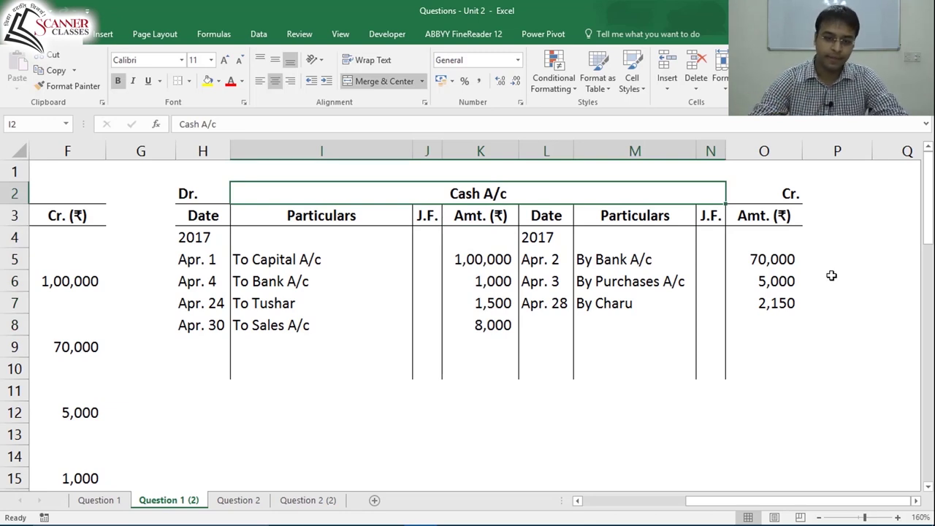
left_click(309, 325)
left_click(507, 339)
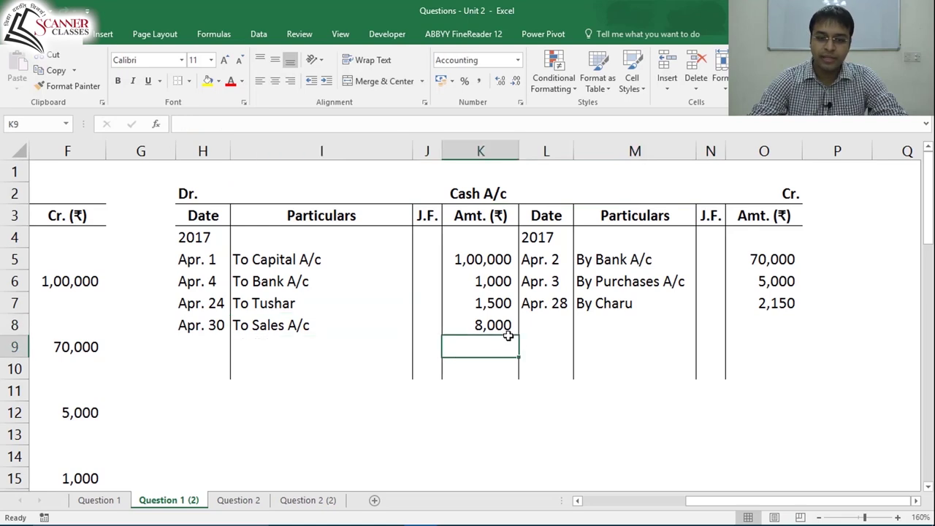
key("Up")
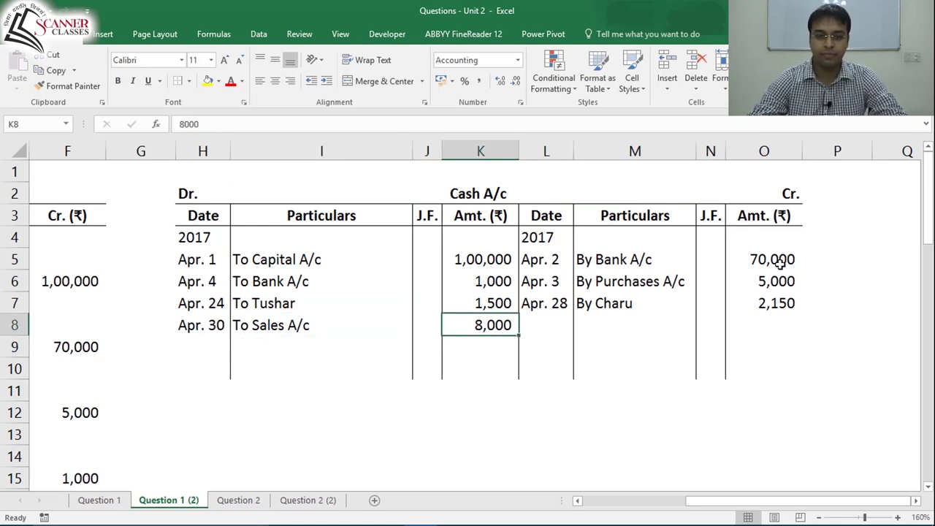
Step: Locate the Apr. 30 rent and salary entry in the journal, starting at Rent A/c in row 33
key("ctrl+Home")
key("Down")
key("Down")
key("Down")
key("Down")
key("Down")
key("Down")
key("Down")
key("Down")
key("Down")
key("Down")
key("Down")
key("Down")
key("Down")
key("Down")
key("Down")
scroll(779, 263, "down", 1)
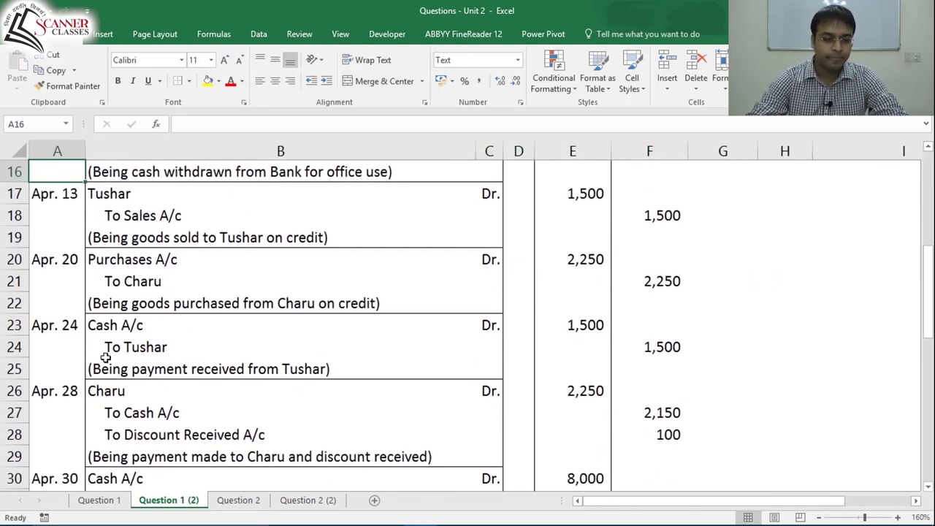
key("Down")
key("Down")
key("Down")
key("Down")
key("Down")
key("Down")
key("Down")
key("Down")
key("Down")
key("Down")
key("Down")
key("Down")
key("Down")
key("Down")
key("Down")
key("Down")
key("Down")
key("Down")
key("Down")
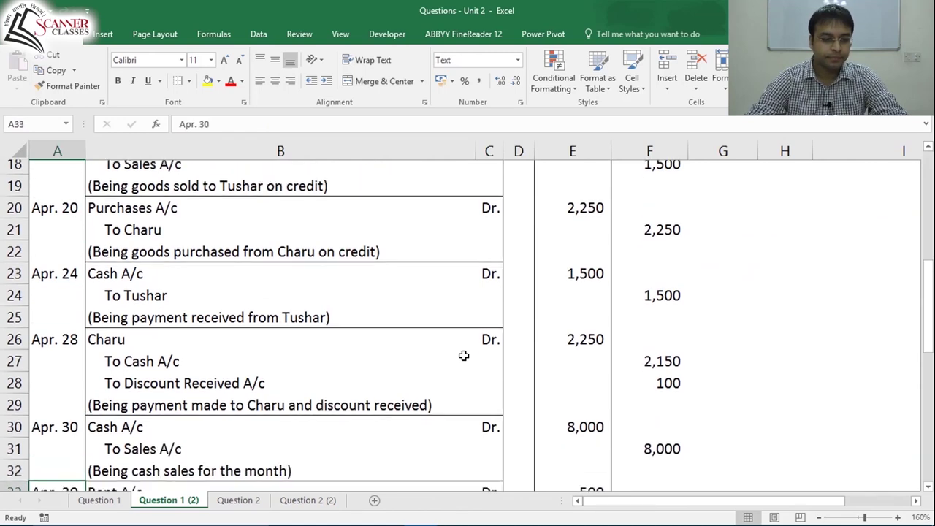
key("Down")
key("Down")
key("Up")
key("Up")
key("Up")
key("Up")
key("Right")
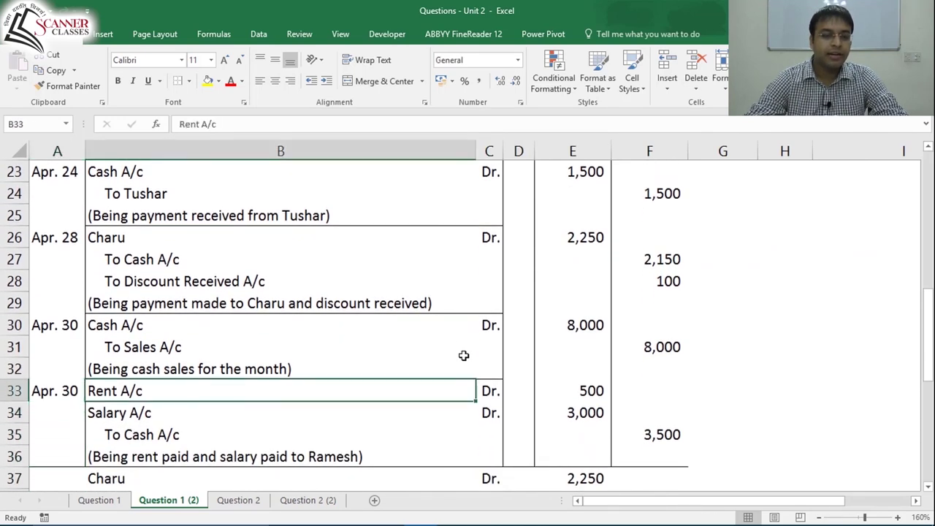
Step: Examine the compound entry in rows 33 to 35, comparing the To Cash A/c line with the Rent A/c and Salary A/c lines
key("shift+Down")
key("shift+Down")
key("shift+Right")
key("shift+Right")
key("shift+Right")
key("shift+Right")
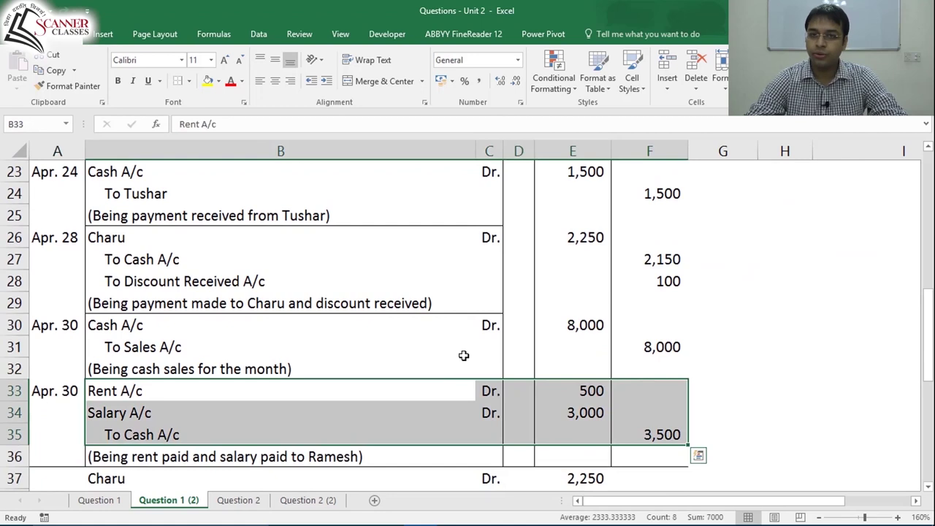
left_click(138, 437)
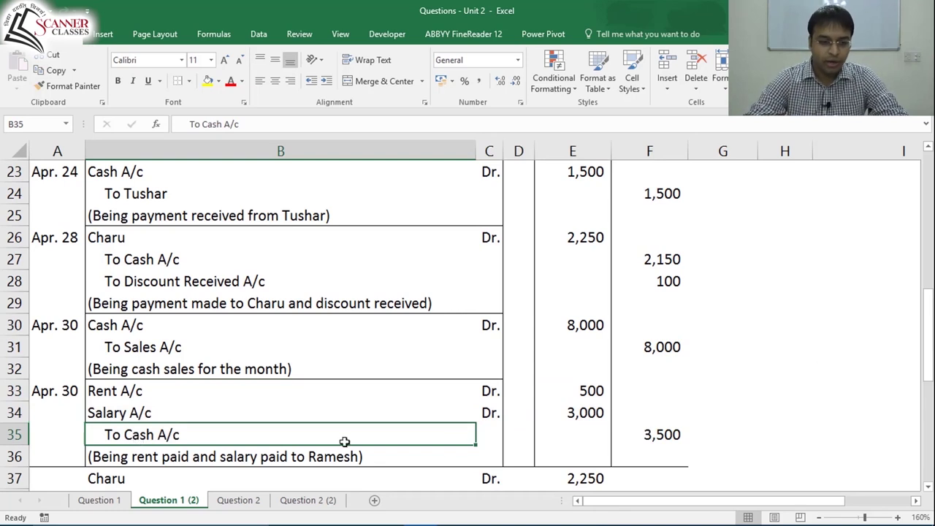
left_click_drag(190, 391, 210, 416)
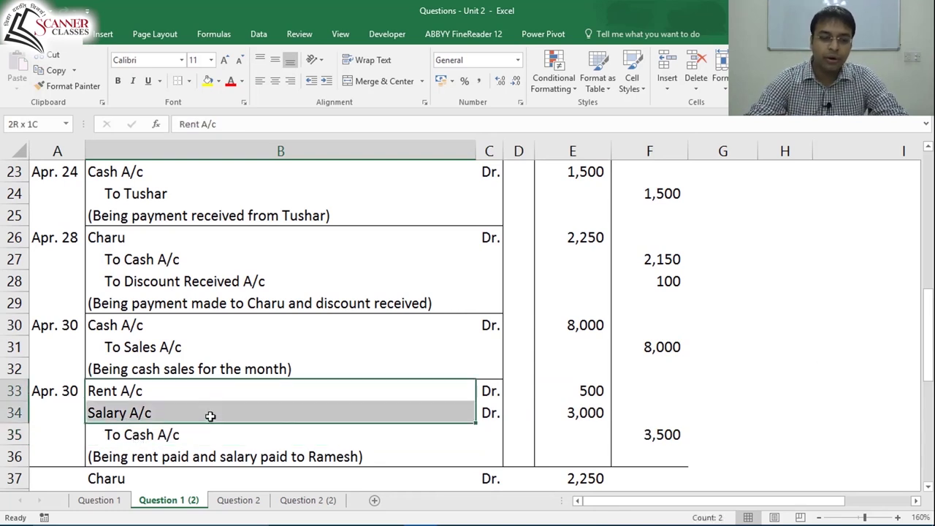
Step: Enter the credit-side line Apr. 30, By Rent A/c, in row 8 of the Cash A/c
key("ctrl+Home")
key("Right")
key("Right")
key("Right")
key("Right")
key("Right")
key("Right")
key("Right")
key("Right")
key("Right")
key("Right")
key("Down")
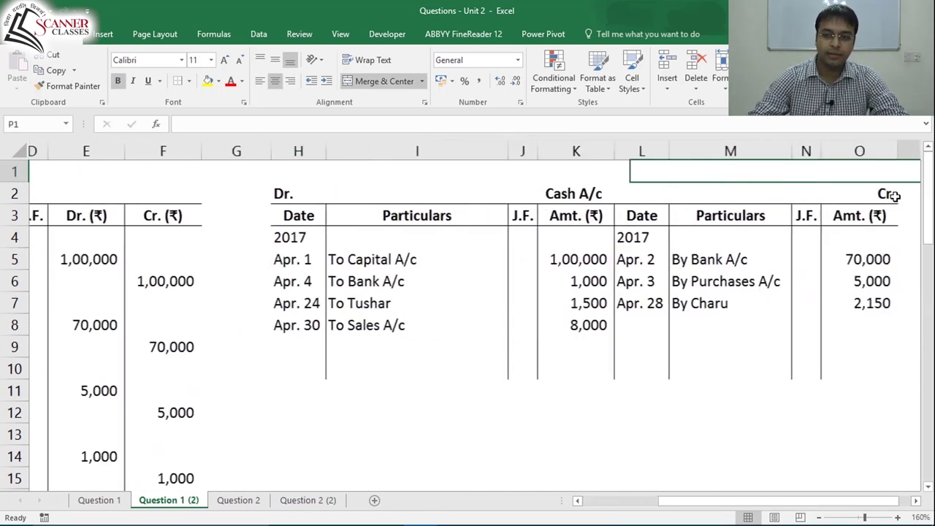
key("Down")
key("Down")
key("Down")
key("Down")
key("Left")
key("Left")
key("Left")
key("Left")
key("Down")
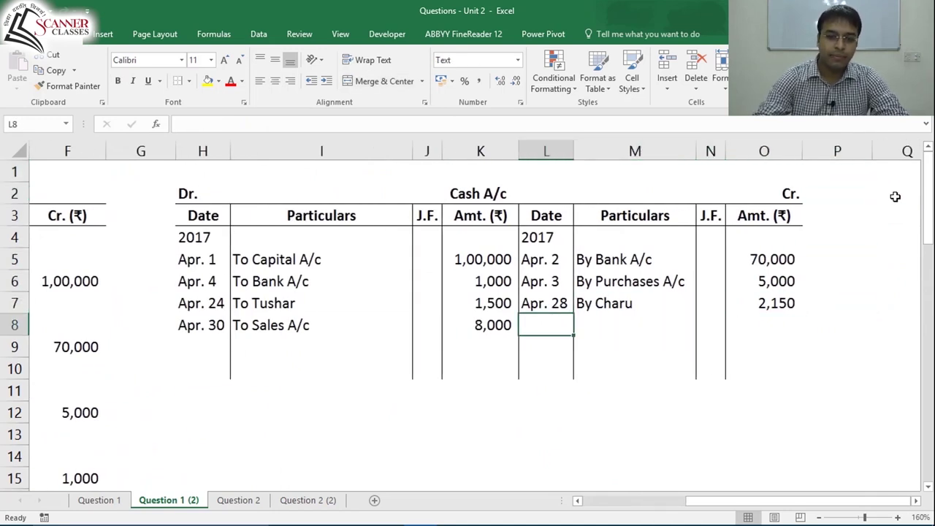
type("Apr. 30")
key("Tab")
type("B")
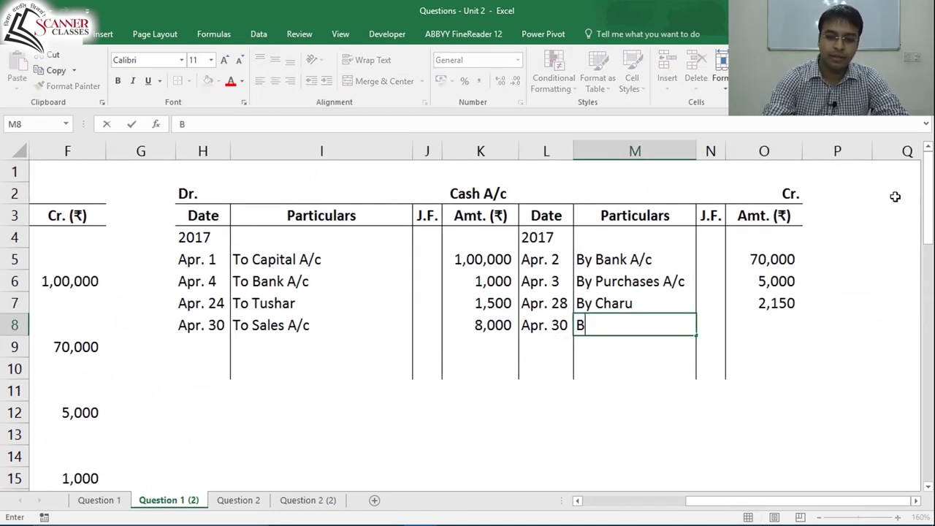
type("y Rent A/c")
key("Return")
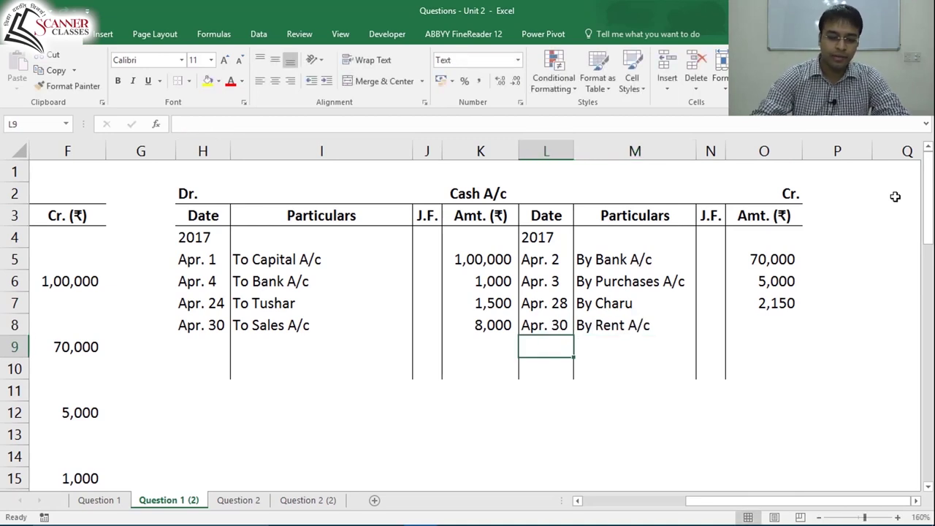
Step: Enter the credit-side line Apr. 30, By Salary A/c, in row 9 of the Cash A/c, repeating the date from above
key("ctrl+d")
key("Tab")
type("By Salar")
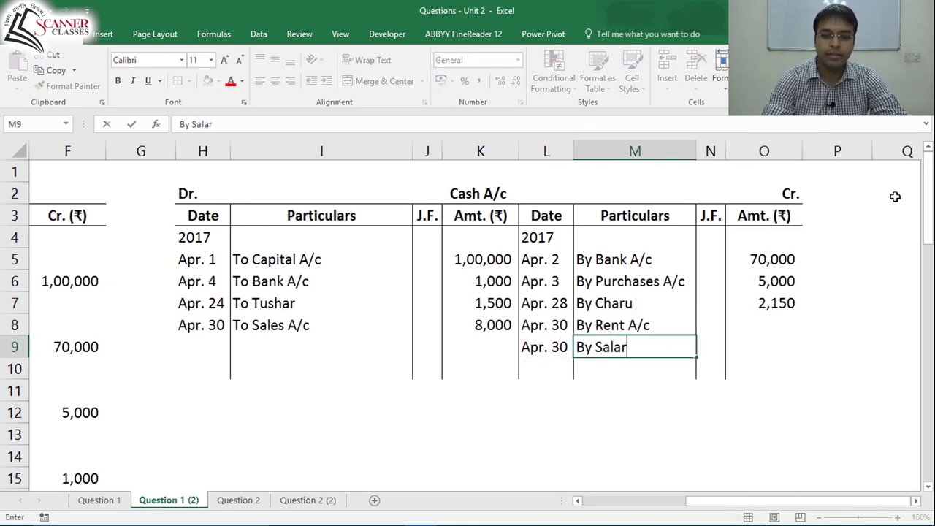
type("y A/c")
key("Tab")
key("Right")
key("Up")
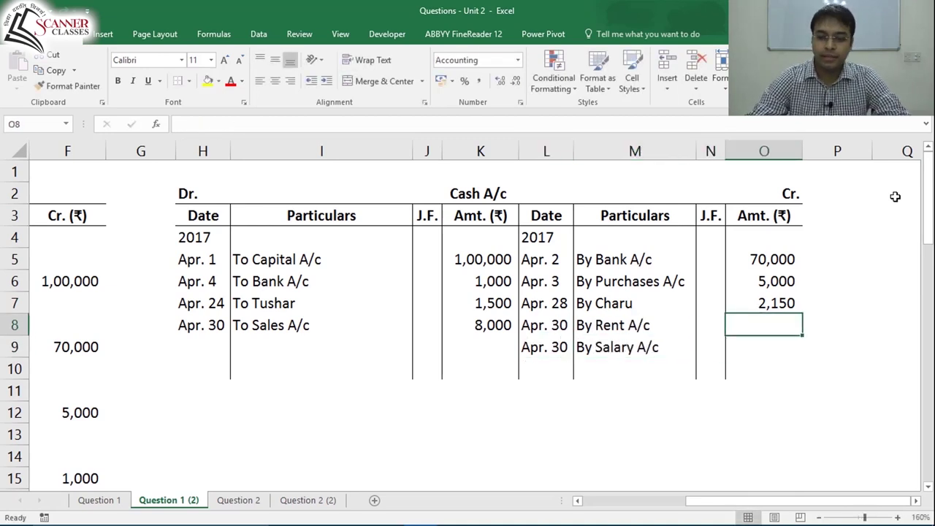
Step: Look up the Rent A/c and Salary A/c debit amounts of the Apr. 30 journal entry in rows 33 and 34
key("Home")
scroll(896, 196, "down", 5)
key("Down")
key("Down")
key("Down")
key("Down")
key("Down")
key("Down")
key("Down")
key("Down")
key("Down")
key("Down")
key("Down")
key("Down")
key("Down")
key("Down")
key("Down")
key("Down")
key("Down")
key("Down")
key("Down")
key("Down")
key("Down")
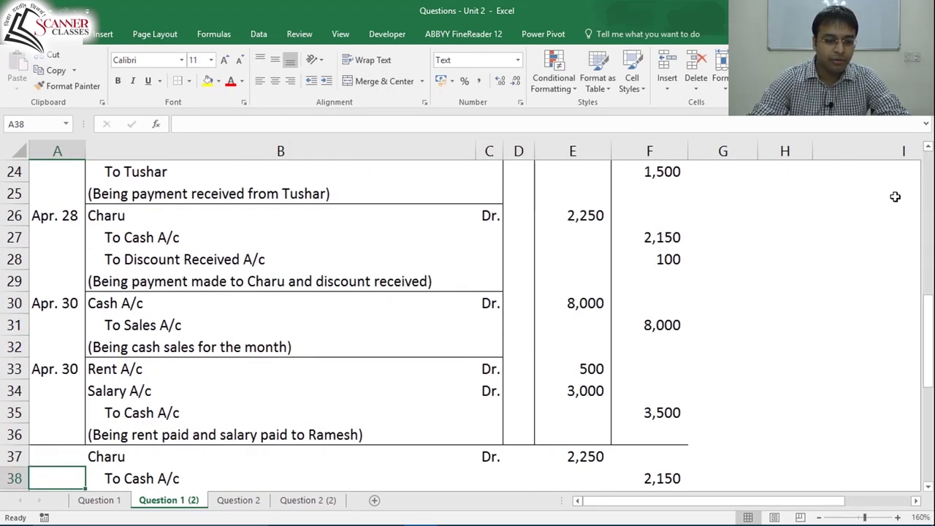
key("Up")
key("Up")
key("Up")
key("Up")
key("Up")
key("Right")
key("Right")
key("Right")
key("Right")
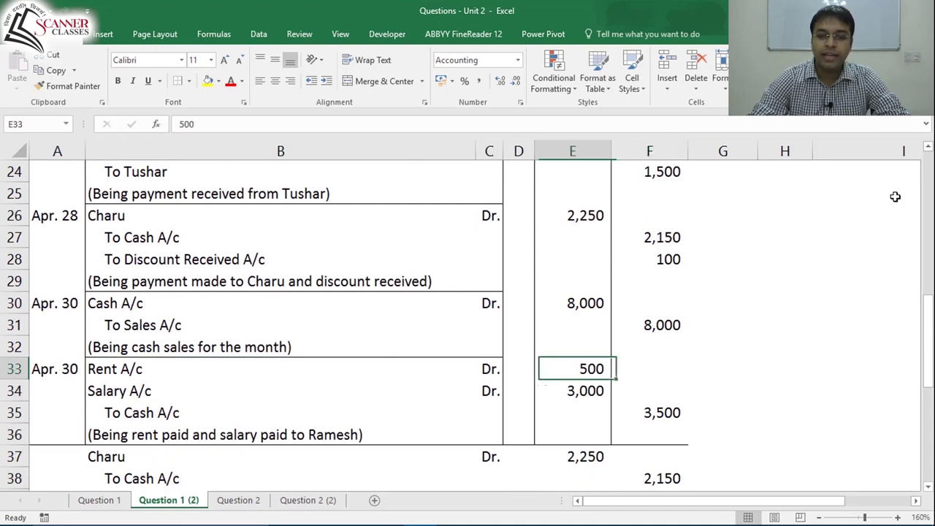
left_click(203, 389)
left_click(598, 389)
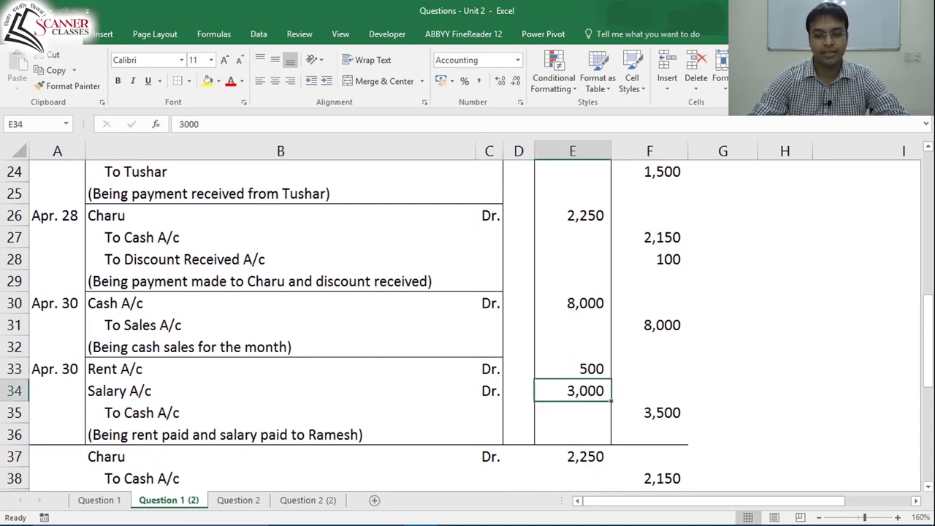
Step: Enter the Cash A/c credit amounts 500 for By Rent A/c in O8 and 3,000 for By Salary A/c in O9
key("ctrl+Home")
key("Right")
key("Right")
key("Right")
key("Right")
key("Right")
key("Right")
key("Right")
key("Right")
key("Right")
key("Right")
key("Right")
key("Right")
key("Right")
key("Right")
key("Right")
key("Right")
key("Down")
key("Down")
key("Down")
key("Down")
key("Down")
key("Down")
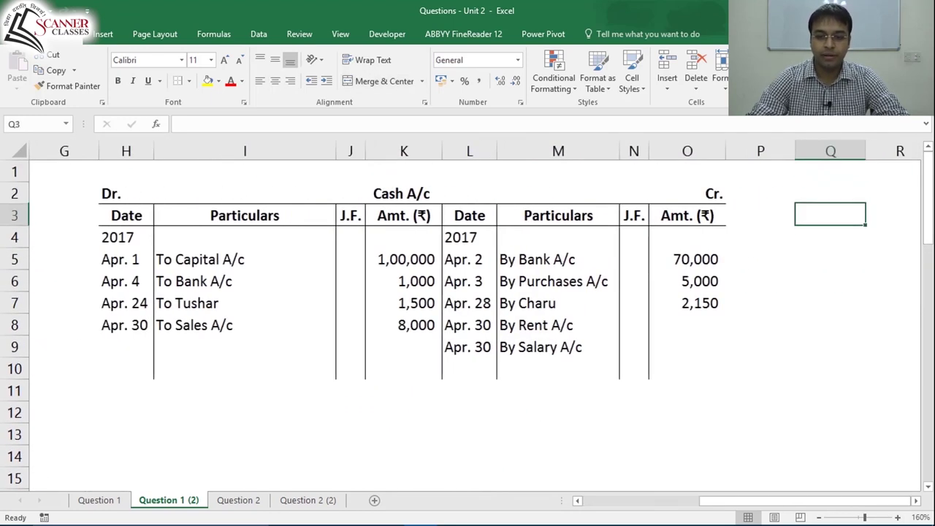
key("Left")
key("Left")
key("Down")
key("Left")
key("Right")
type("500")
key("Return")
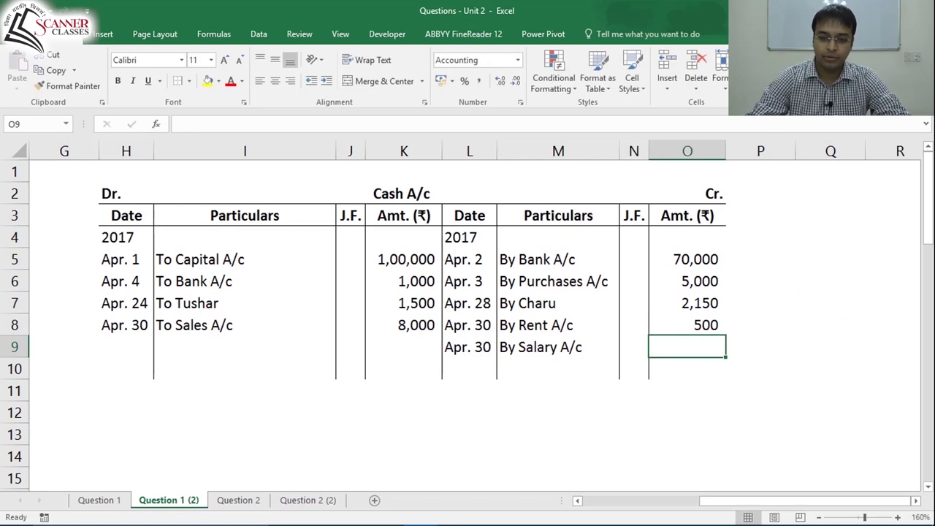
type("3000")
key("ctrl+Return")
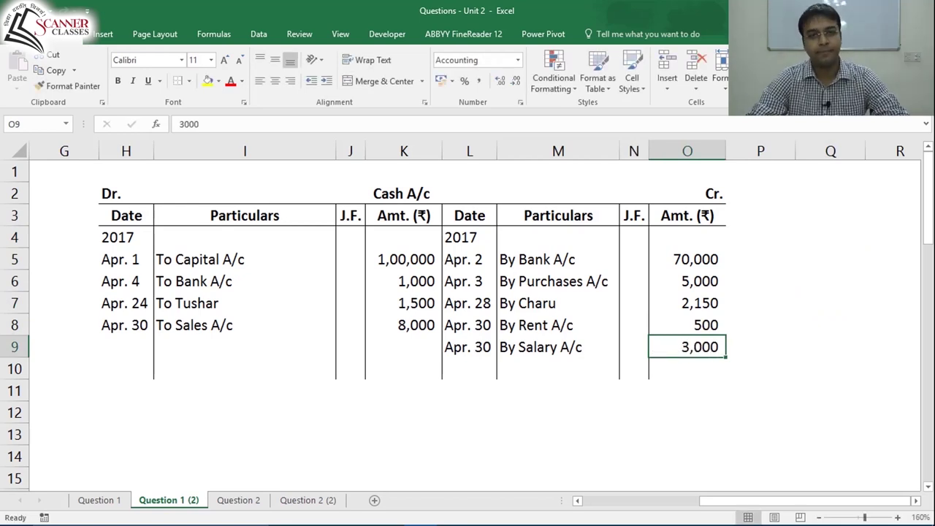
Step: Compare the By Rent A/c and By Salary A/c lines and their amounts with the Cash A/c title and the Cr. mark
left_click(585, 328)
left_click(654, 326)
left_click(596, 341)
left_click(692, 349)
left_click(415, 204)
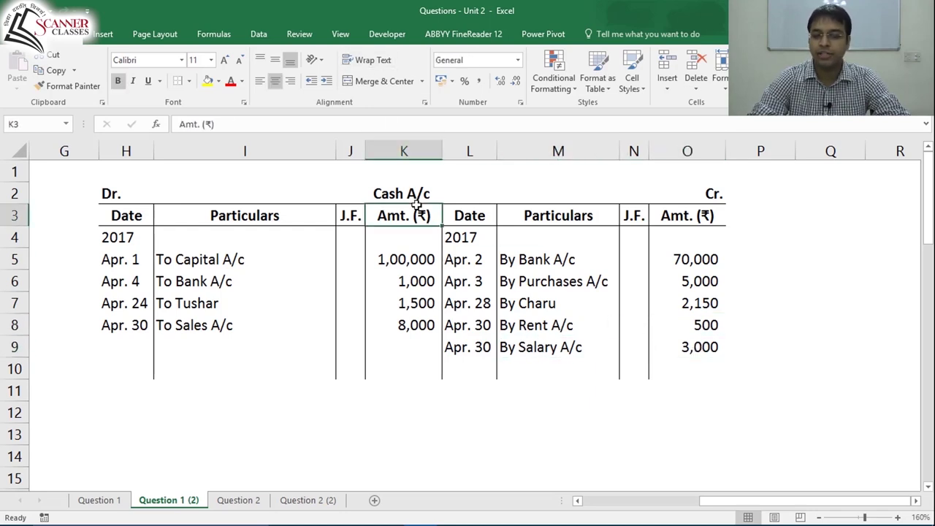
left_click(443, 199)
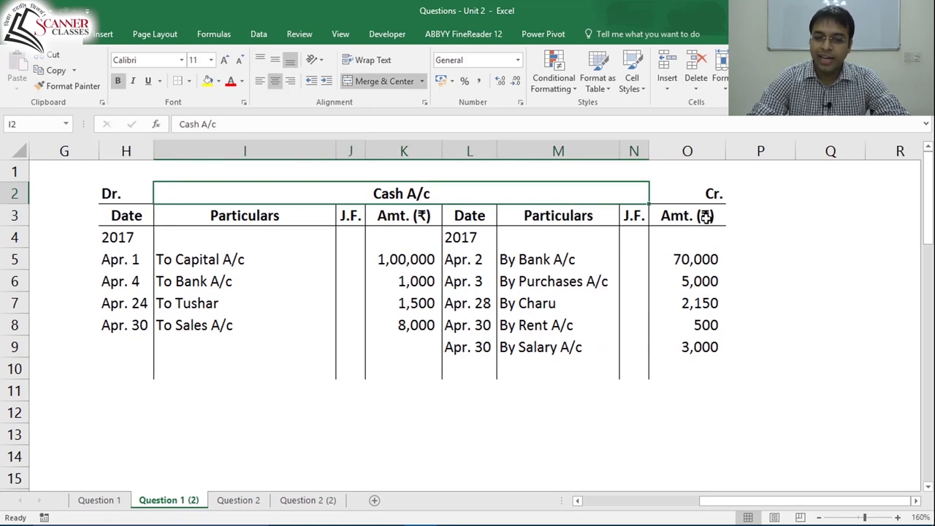
left_click(706, 195)
left_click(693, 325)
left_click(567, 329)
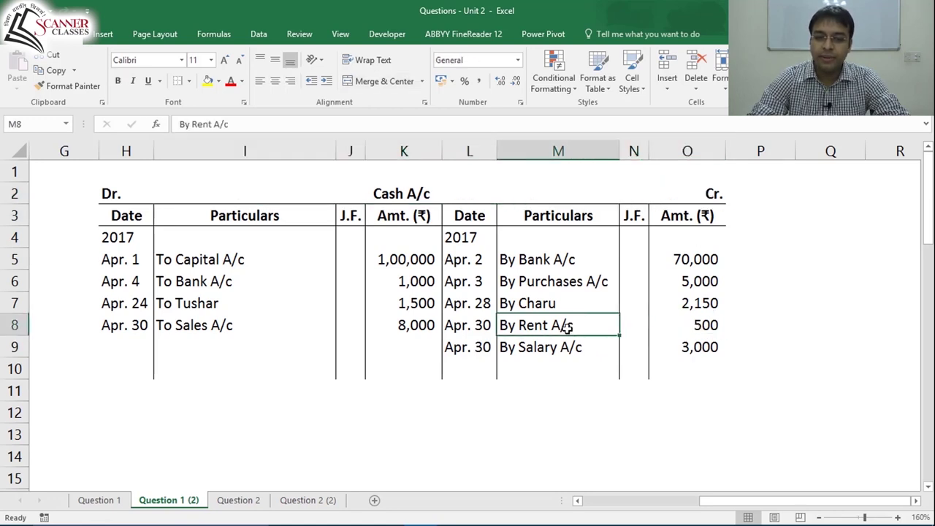
left_click(447, 194)
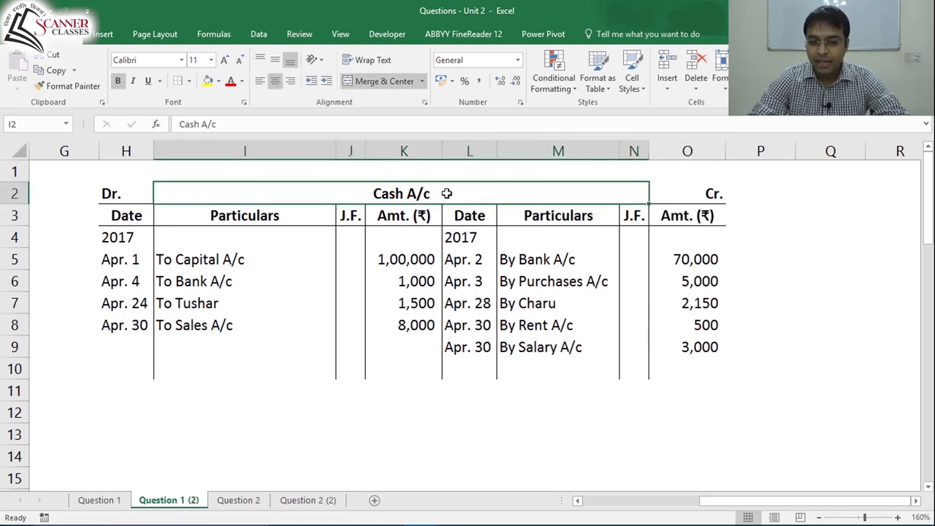
left_click(709, 199)
left_click(706, 348)
left_click(537, 350)
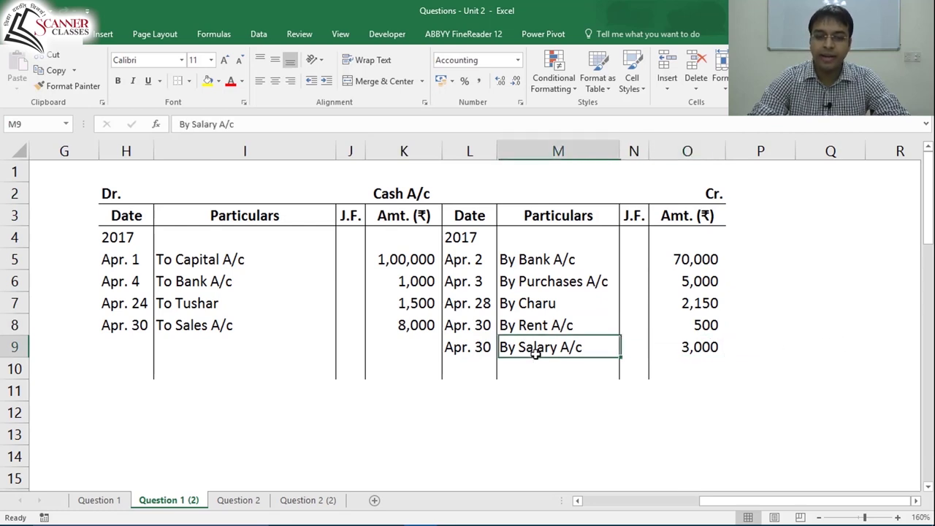
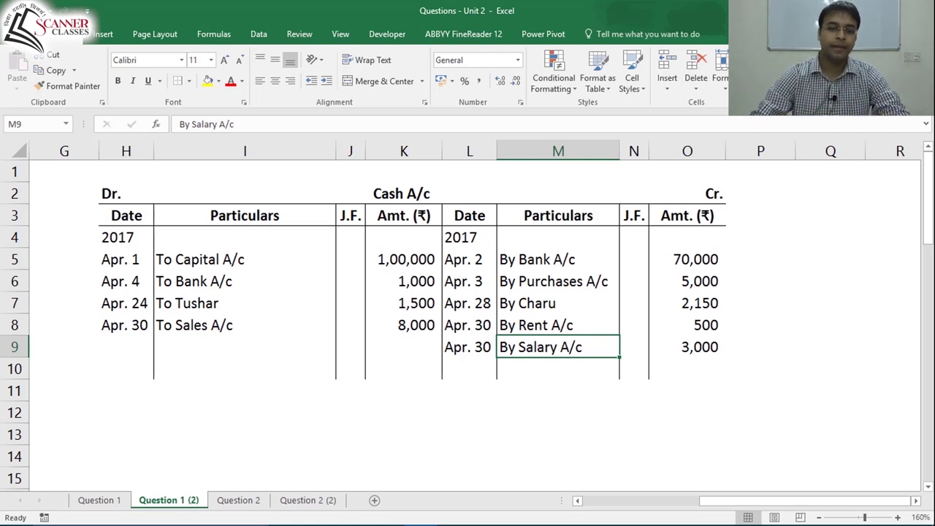
Step: Review the two Apr. 30 credit lines in rows 8 and 9, checking the date, particulars and amount cells
left_click(467, 325)
left_click(558, 325)
left_click(558, 348)
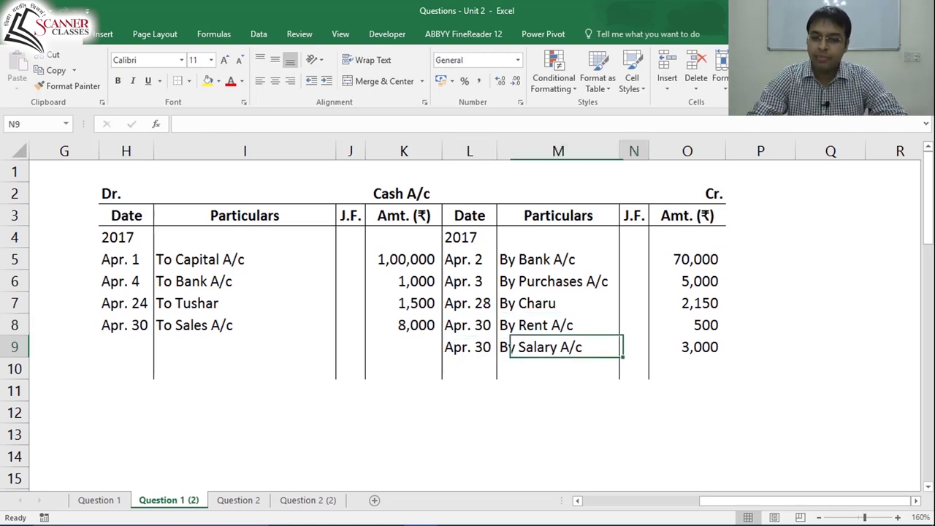
left_click(687, 325)
left_click(687, 347)
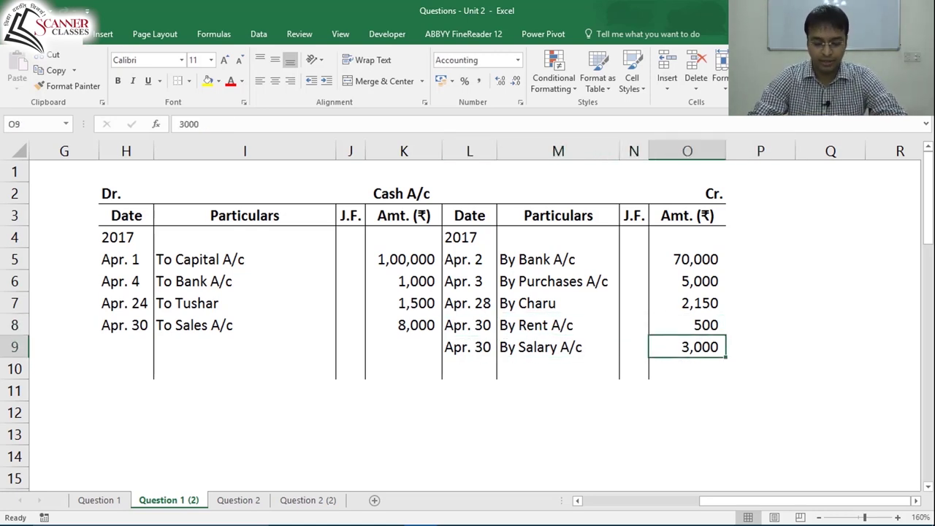
left_click(633, 347)
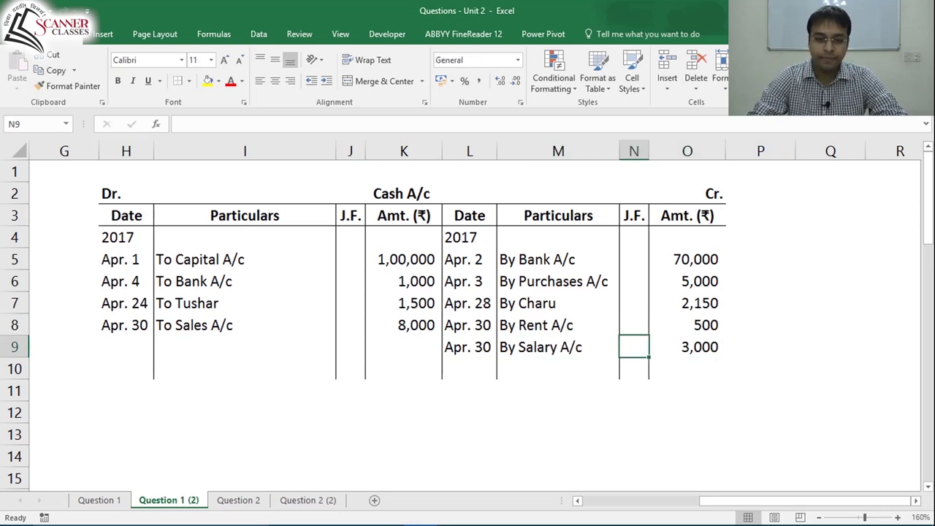
left_click(469, 325)
left_click(559, 325)
left_click(687, 325)
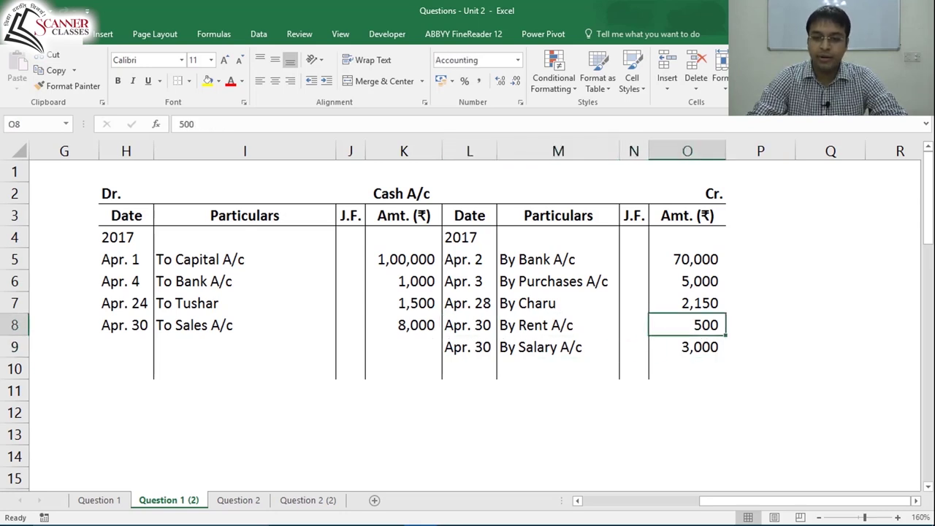
left_click(558, 347)
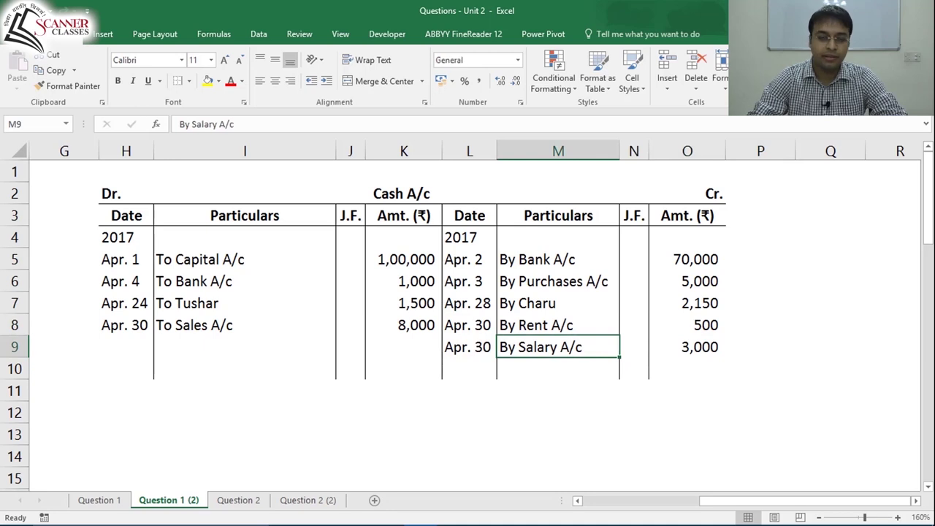
left_click(633, 347)
left_click(687, 347)
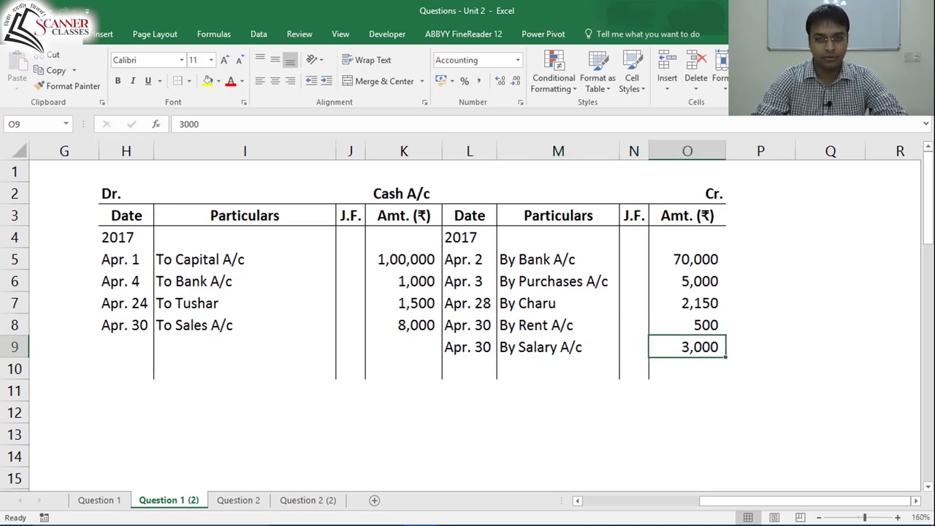
Step: Copy the Apr. 30 rent and salary entry from B33:F35 and paste its values at B48
key("ctrl+Home")
key("Page_Down")
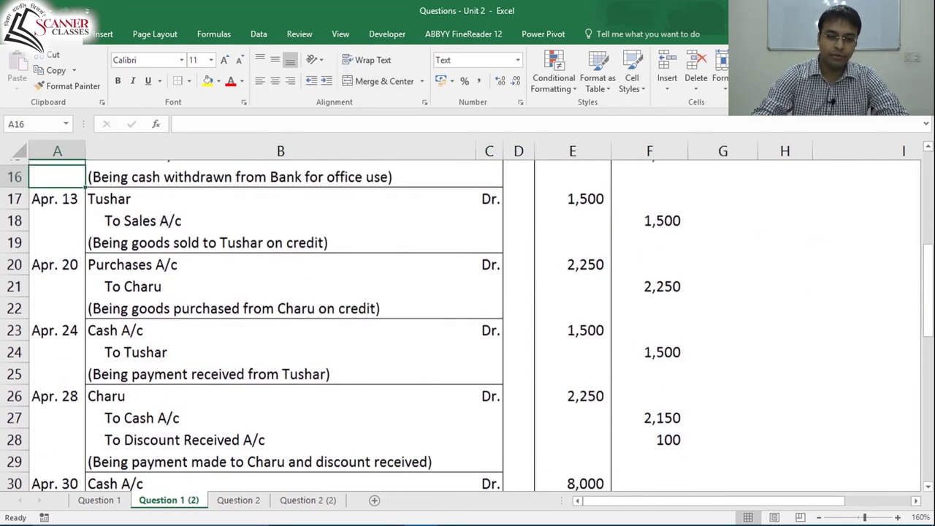
key("Page_Down")
left_click_drag(114, 215, 650, 259)
key("ctrl+c")
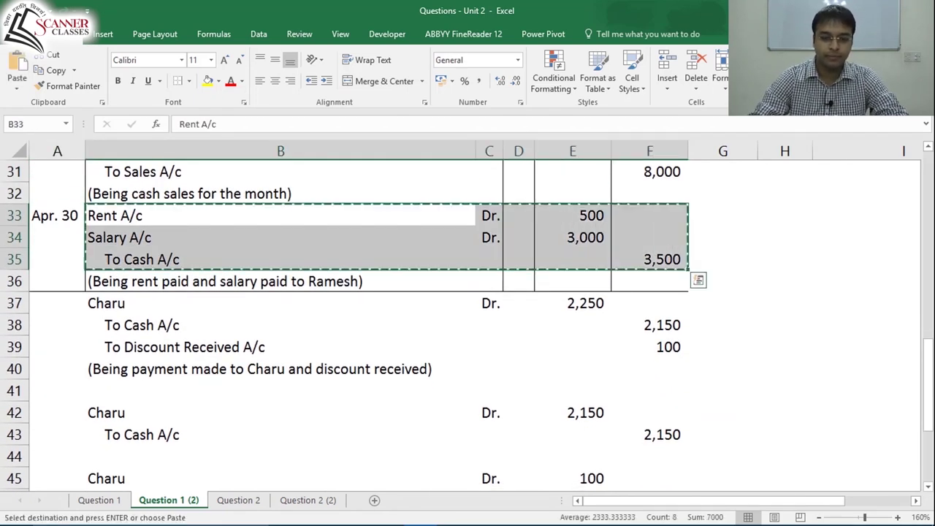
key("Down")
key("Down")
key("Down")
key("Down")
key("Down")
key("Down")
key("Down")
key("Down")
key("Down")
key("Down")
key("Down")
key("Down")
key("Down")
key("Down")
key("Down")
key("Down")
key("Down")
key("Down")
key("Down")
key("Down")
key("Up")
key("Up")
key("Up")
key("Up")
key("Up")
key("Up")
key("Up")
key("Up")
key("Up")
key("Up")
key("Up")
key("Up")
key("Up")
key("Up")
key("Up")
key("Up")
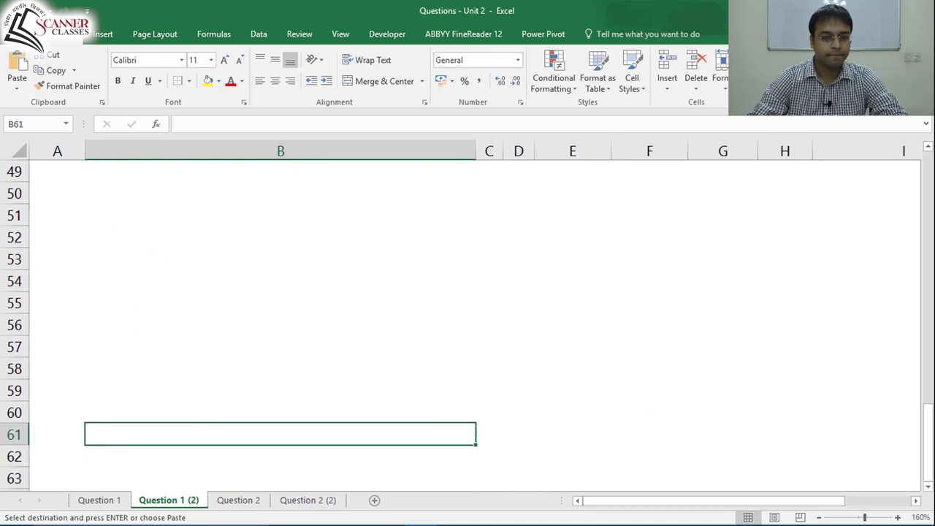
key("Down")
key("Down")
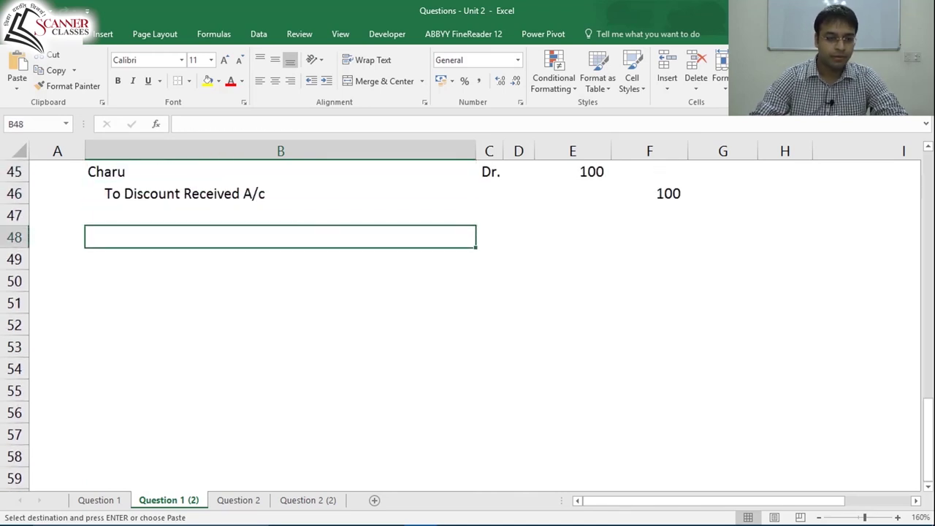
key("ctrl+alt+v")
key("v")
key("Return")
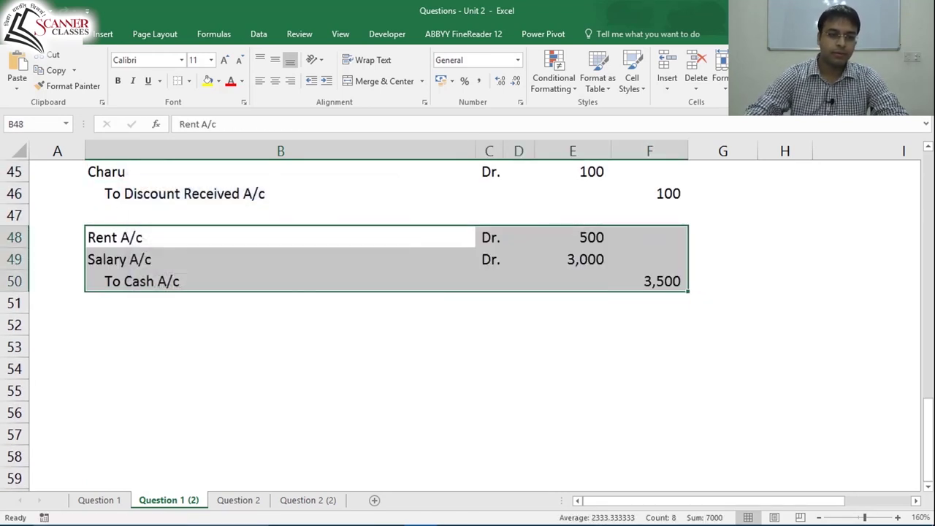
Step: Examine the Rent A/c, Salary A/c and Cash A/c amounts of the copied compound entry in rows 48 to 50
key("Right")
key("Right")
key("Right")
key("Right")
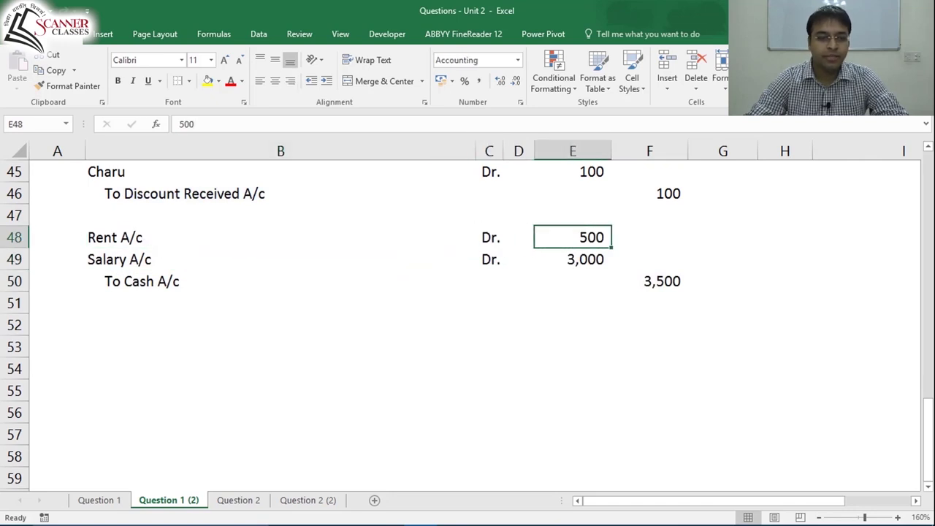
key("Down")
key("Down")
key("Left")
key("Up")
key("Right")
key("Down")
key("Right")
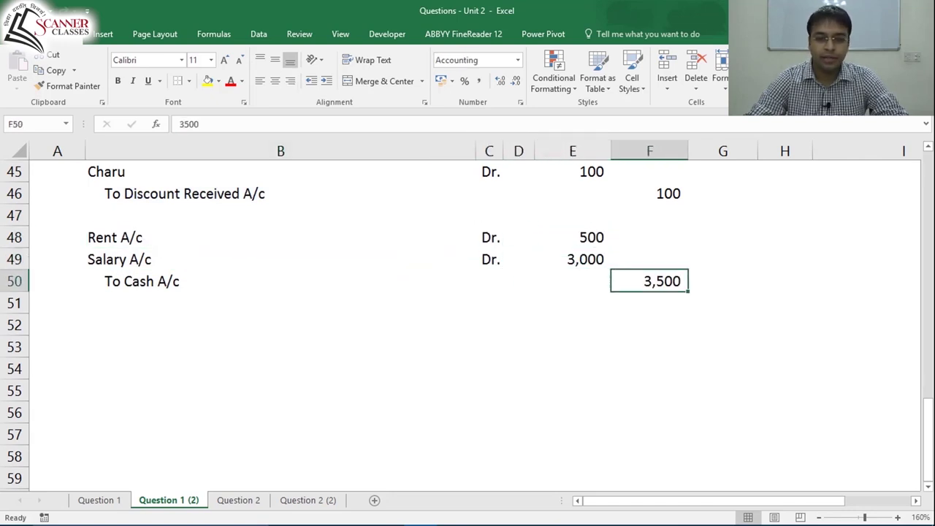
Step: Enter a separate rent debit line in row 52 with Rent A/c, Dr. and an amount of 500
key("Down")
key("Down")
key("Left")
key("Left")
key("Left")
key("Left")
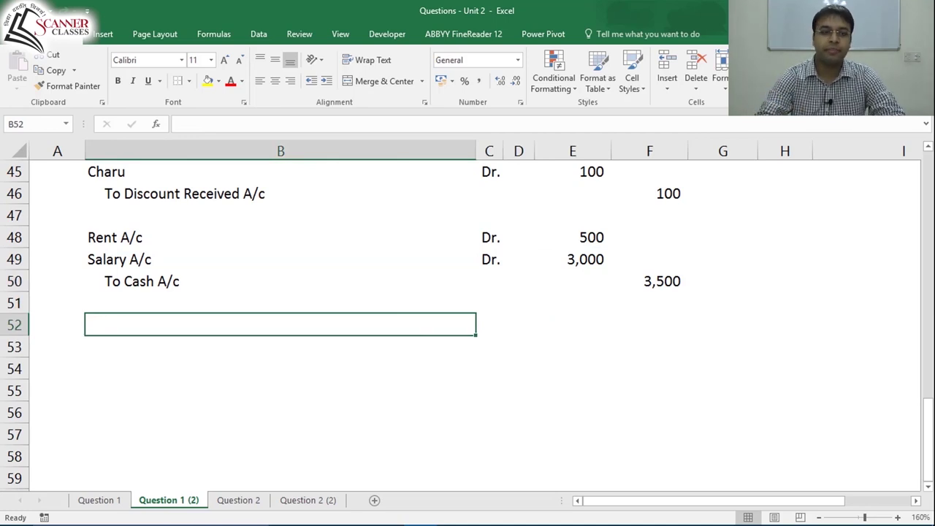
type("Rent A/c")
key("Right")
type("Dr.")
key("Right")
key("Right")
type("500")
key("Return")
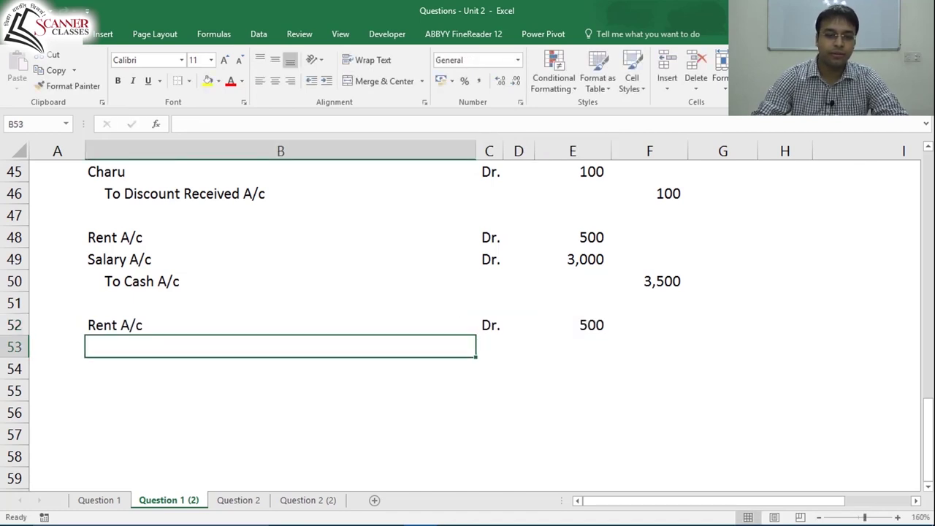
Step: Enter To Cash A/c in B53 with a credit amount of 500 in F53
type("To Cas")
type("j")
key("BackSpace")
type("h A/c")
key("Right")
key("Right")
key("Right")
key("Right")
type("5000")
key("Return")
key("Up")
key("Right")
key("Right")
key("Right")
key("Right")
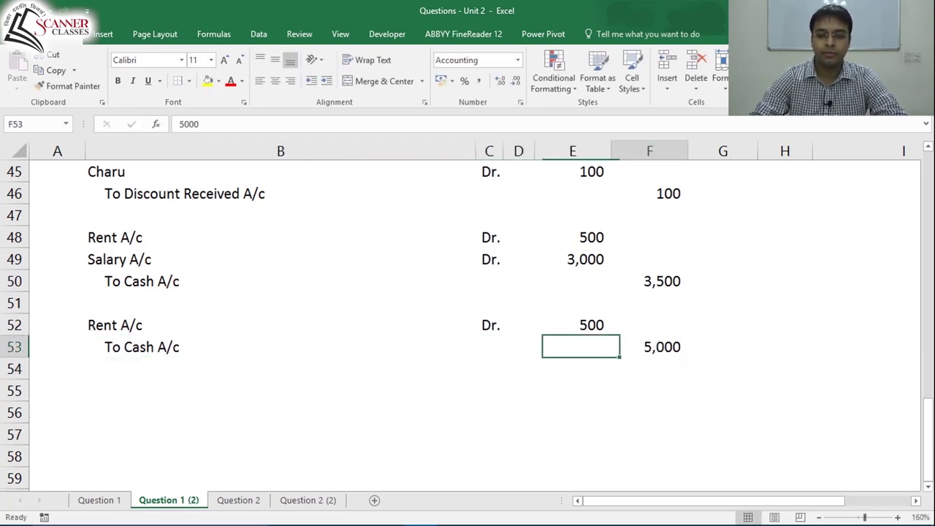
type("500")
Step: Copy the separate rent entry in B52:F53 and paste it at B55
key("Up")
key("Left")
key("Up")
key("Left")
key("Left")
key("Down")
key("Left")
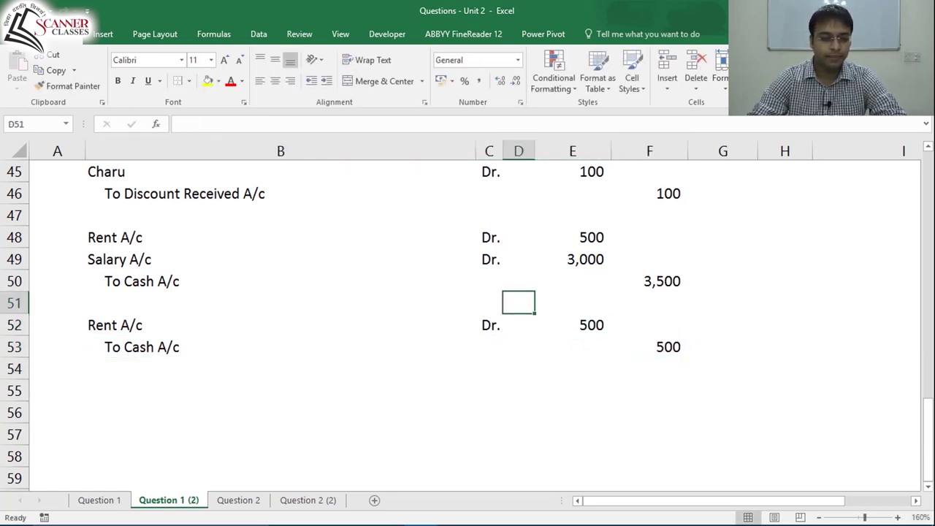
key("shift+Down")
key("shift+Right")
key("shift+Right")
key("shift+Right")
key("shift+Right")
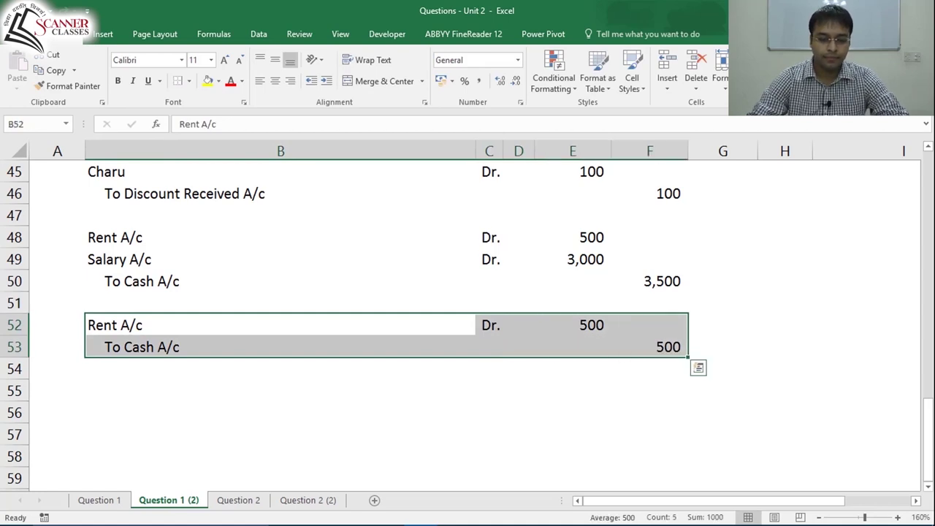
key("ctrl+c")
key("Down")
key("Down")
key("Down")
key("Return")
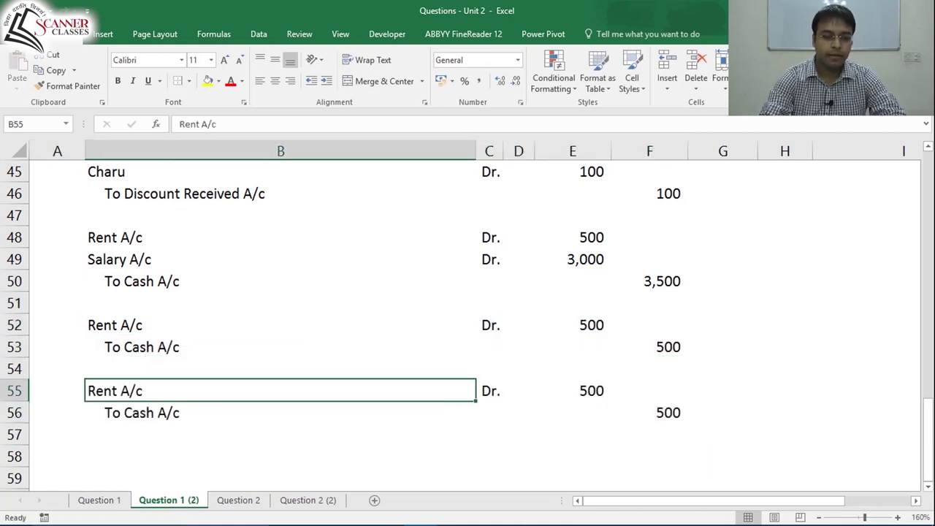
Step: Change the account name in B55 to Salary A/c
type("sal")
key("BackSpace")
key("BackSpace")
key("BackSpace")
type("Salary")
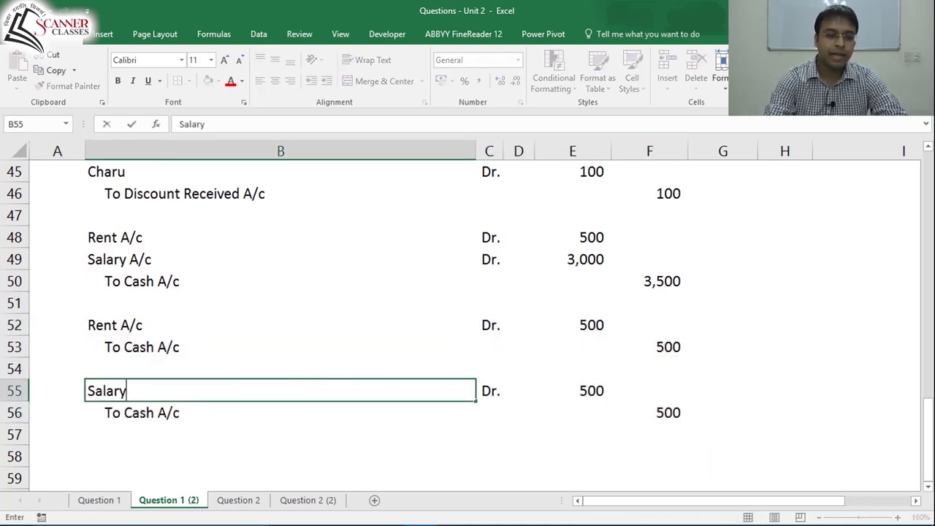
type(" A/c")
Step: Set the salary debit in E55 and the cash credit in F56 to 3,000
key("Right")
key("Right")
key("Right")
key("Right")
key("Left")
type("3,000")
key("Return")
key("Right")
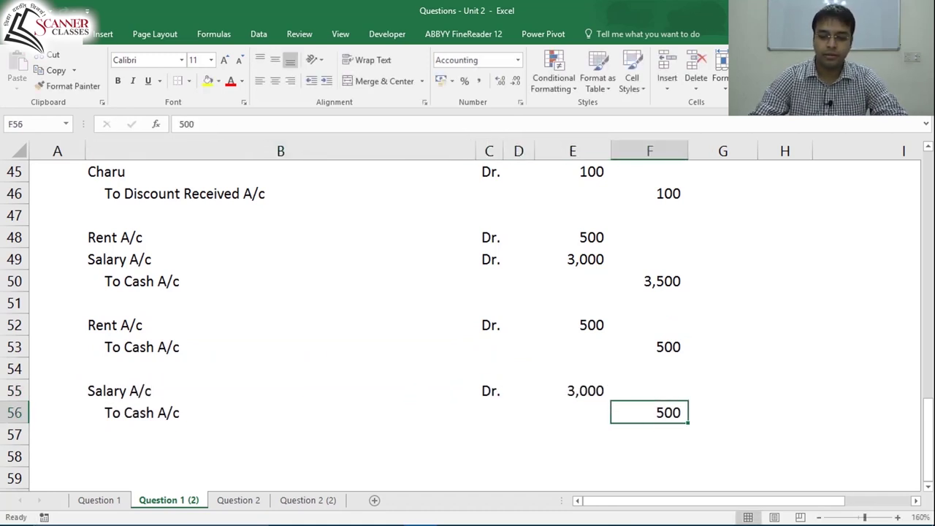
type("3,000")
key("ctrl+Return")
key("Left")
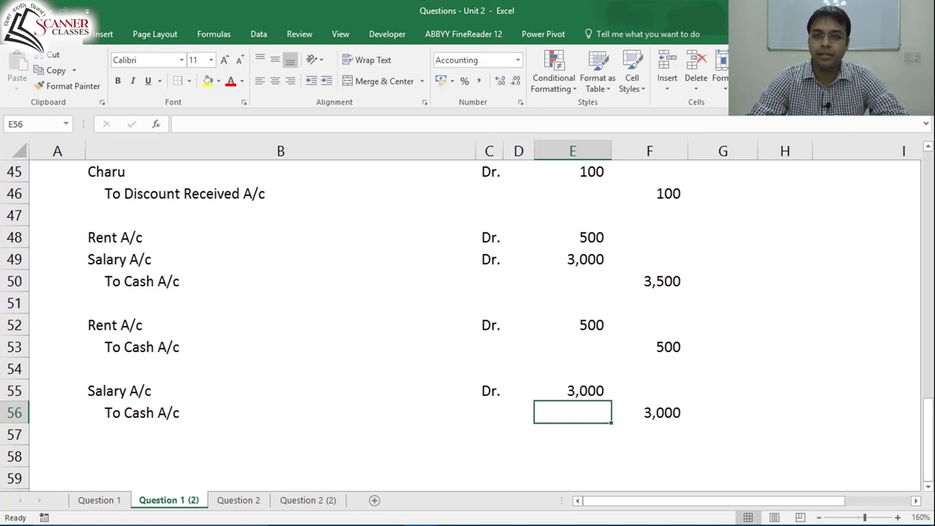
Step: Review the Cash A/c credit lines and the matching debit cells of the separate rent and salary entries
left_click(150, 353)
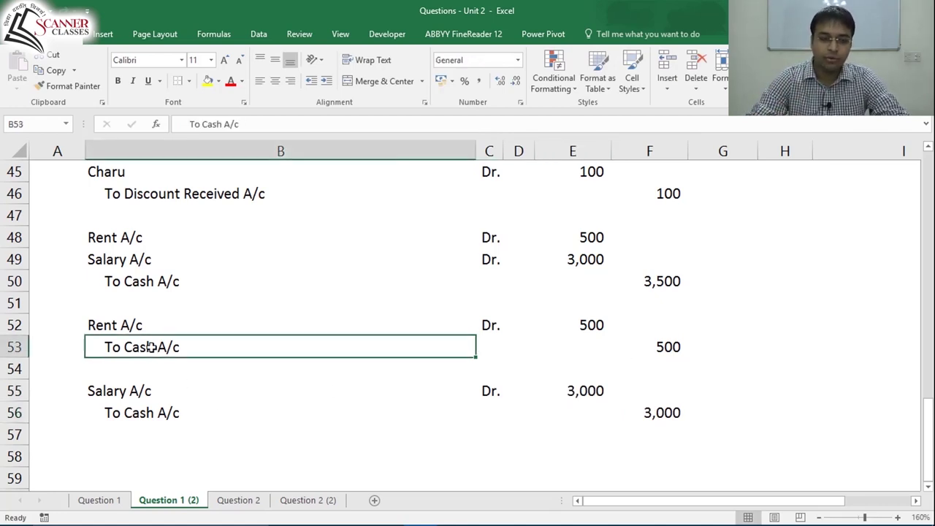
left_click(661, 351)
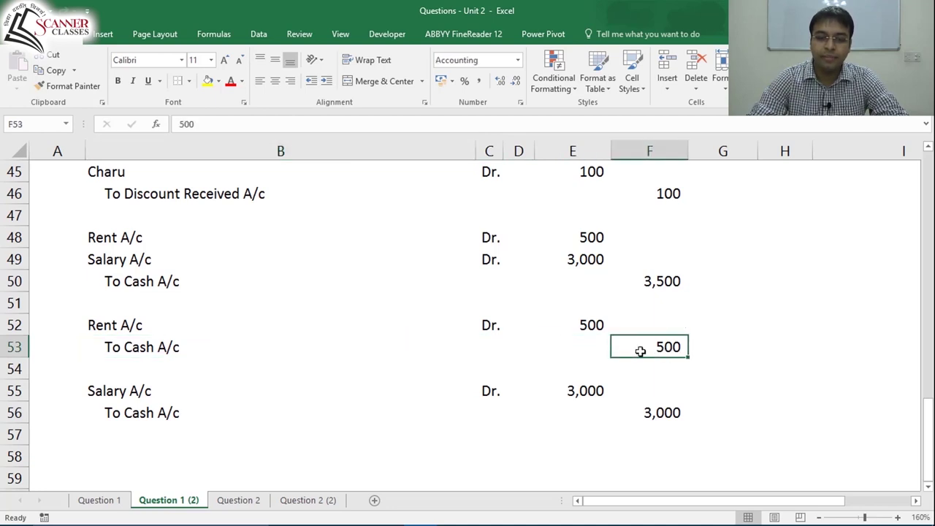
left_click(227, 325)
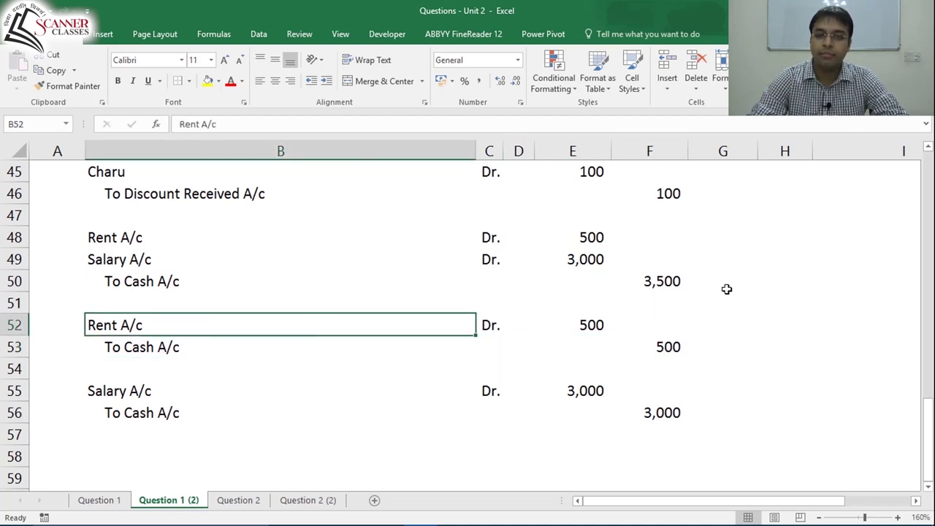
left_click(172, 411)
left_click(664, 417)
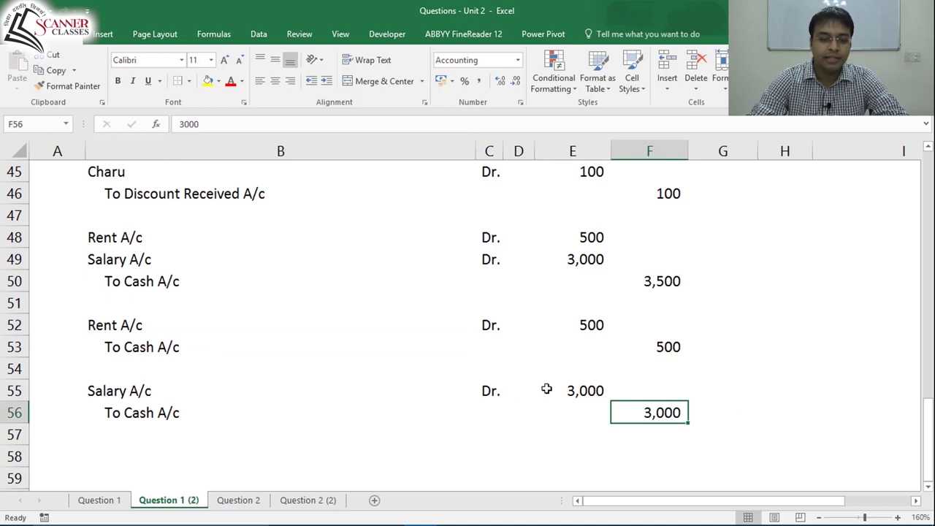
left_click(599, 388)
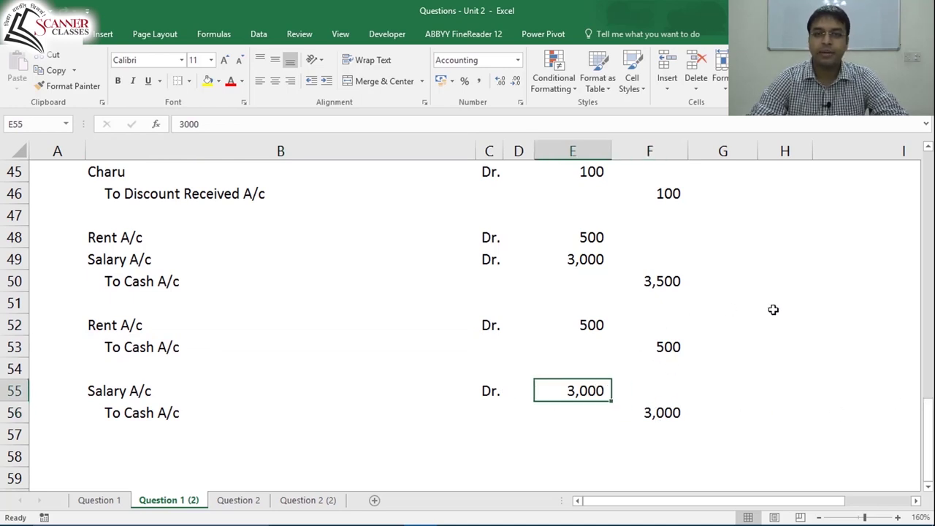
Step: Compare the compound entry in B48:F50 with the separate entries in B52:F56, and open Quick Analysis for the separate entries
left_click_drag(139, 237, 643, 285)
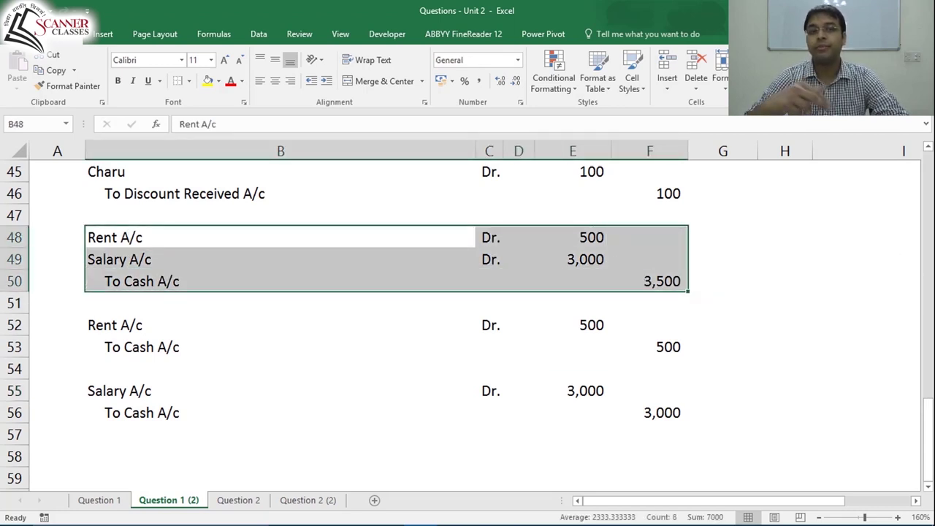
left_click_drag(182, 330, 647, 413)
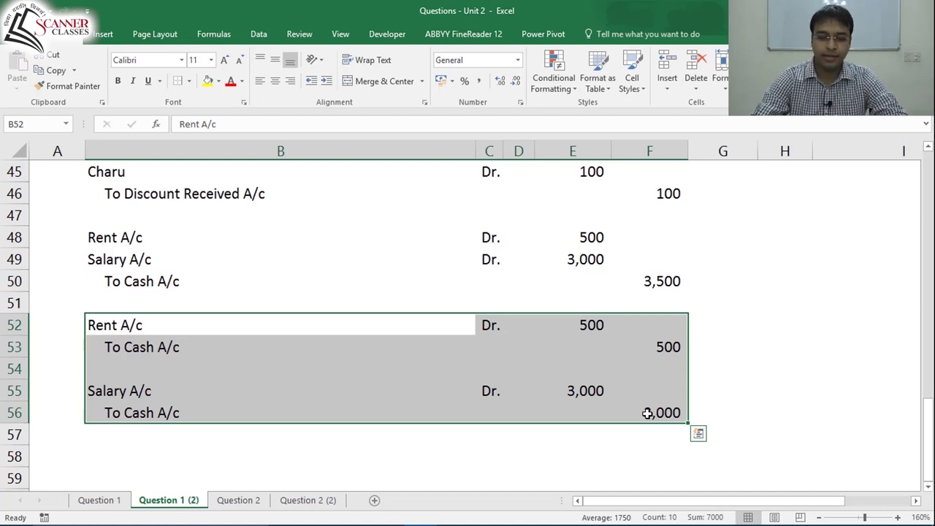
key("ctrl+q")
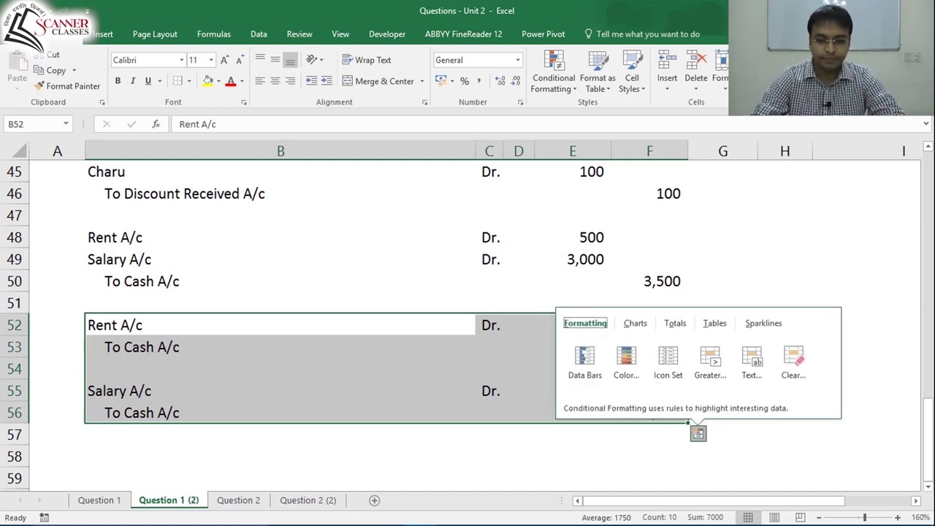
Step: Dismiss Quick Analysis and review the compound Apr. 30 rent and salary journal entry in A33:F36
key("Escape")
key("Up")
key("Up")
key("Up")
key("Up")
key("Up")
key("Up")
key("Up")
key("Up")
key("Up")
key("Up")
key("Up")
key("Up")
key("Up")
key("Up")
key("Up")
key("Up")
key("Up")
key("Up")
key("Up")
key("Up")
key("Up")
key("Up")
key("Up")
key("Up")
key("Up")
key("Down")
key("Down")
key("Down")
key("Down")
key("Down")
key("Down")
key("Down")
key("Down")
key("Down")
key("Up")
key("Right")
key("Left")
key("Left")
key("Up")
key("Up")
key("shift+Down")
key("shift+Down")
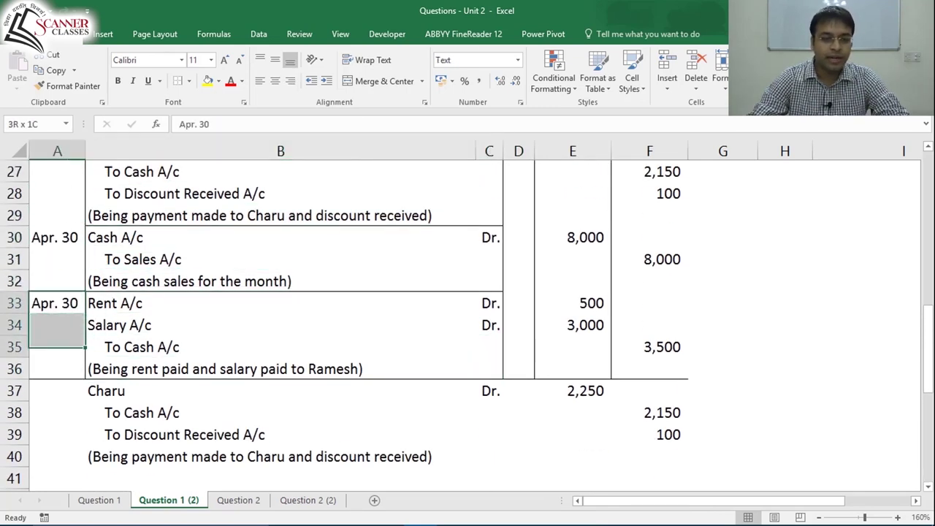
key("shift+Down")
key("shift+Right")
key("shift+Right")
key("shift+Right")
key("shift+Right")
key("shift+Right")
key("shift+Right")
key("shift+Left")
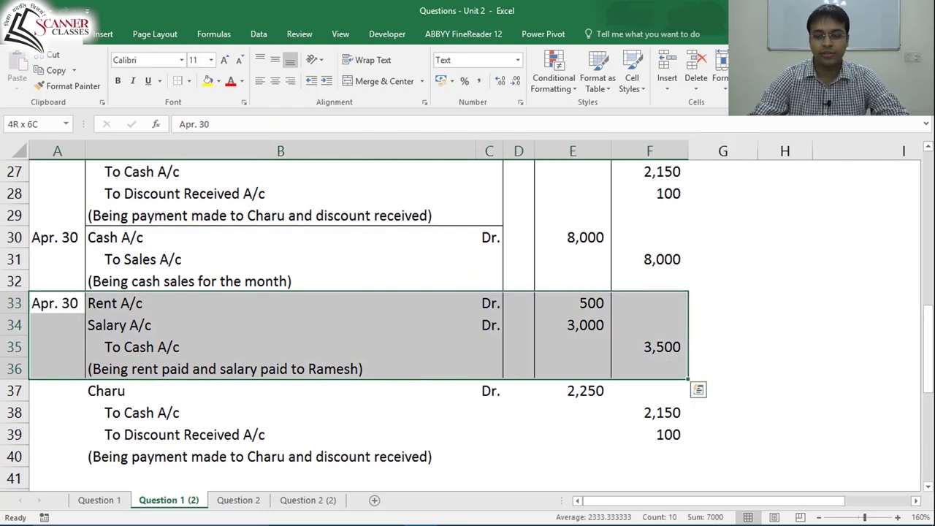
Step: Compare the Cash A/c debit amounts in K5:K8 with the credit amounts in O5:O9 by selecting each side
key("ctrl+Home")
key("Right")
key("Right")
key("Right")
key("Right")
key("Right")
key("Right")
key("Right")
key("Right")
key("Right")
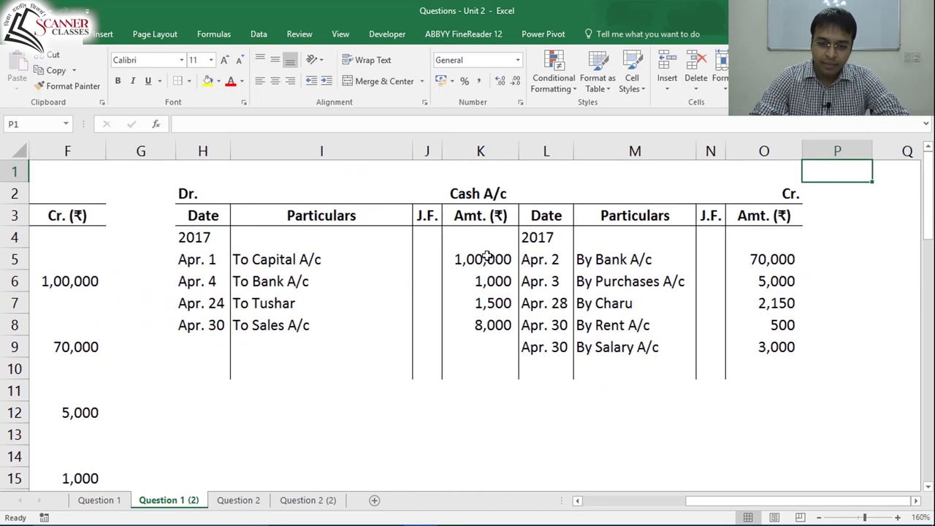
left_click_drag(487, 256, 503, 340)
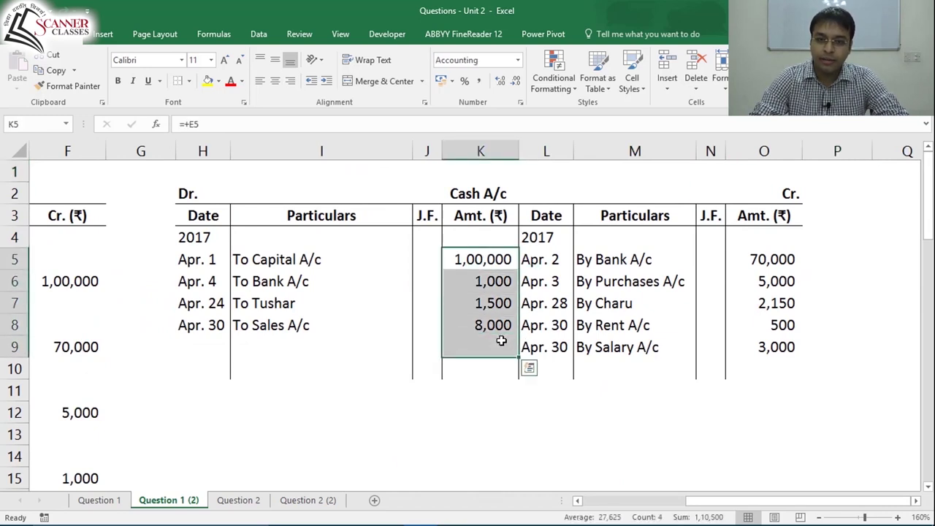
left_click_drag(784, 258, 781, 357)
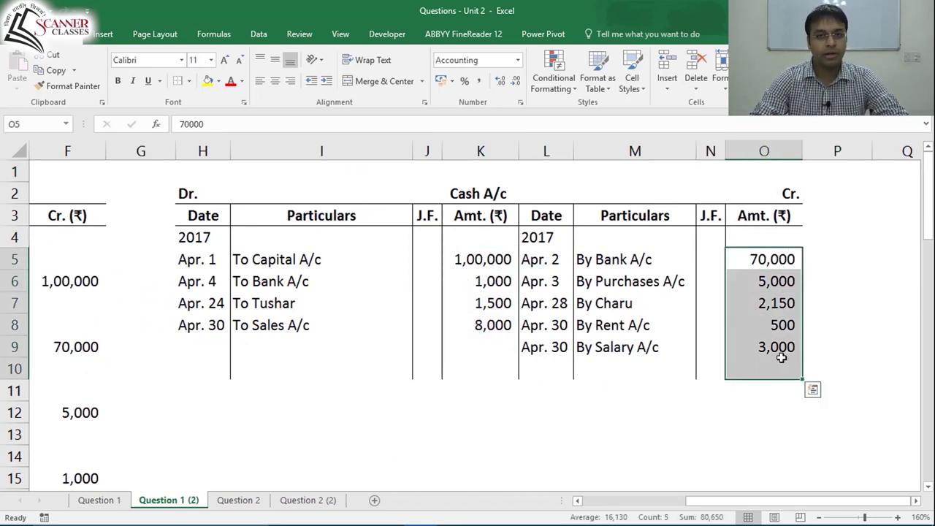
left_click_drag(486, 261, 504, 326)
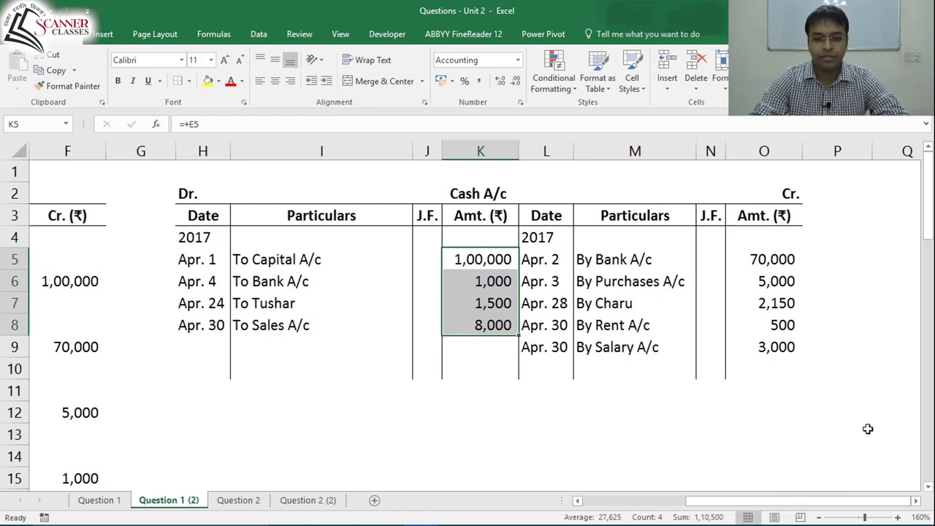
left_click_drag(772, 252, 773, 341)
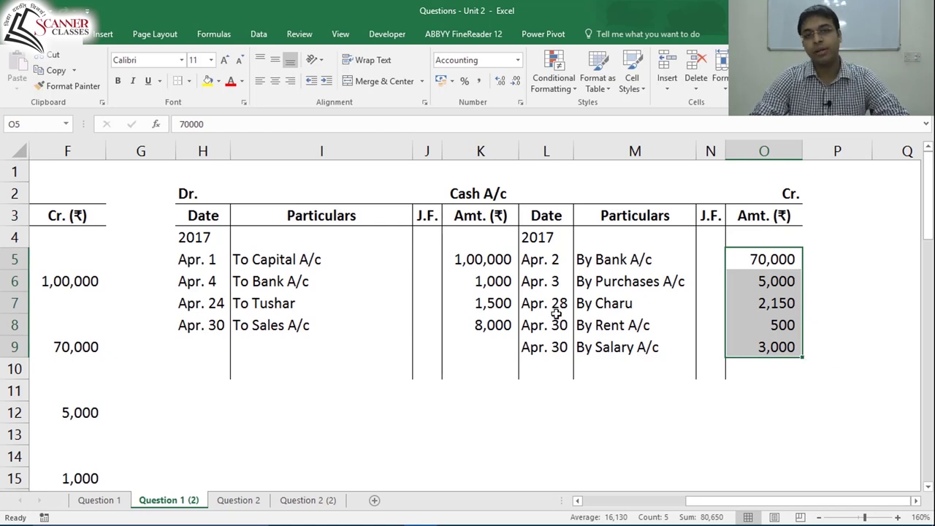
left_click(504, 193)
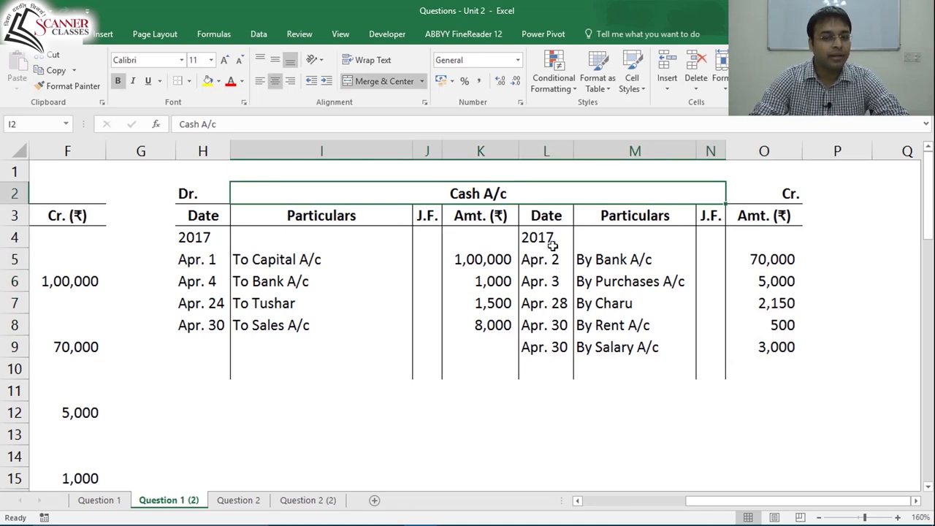
Step: Enter the closing line on the Cash A/c credit side in row 10: date Apr. 30, particulars By balance c/d
left_click(558, 363)
type("Apr")
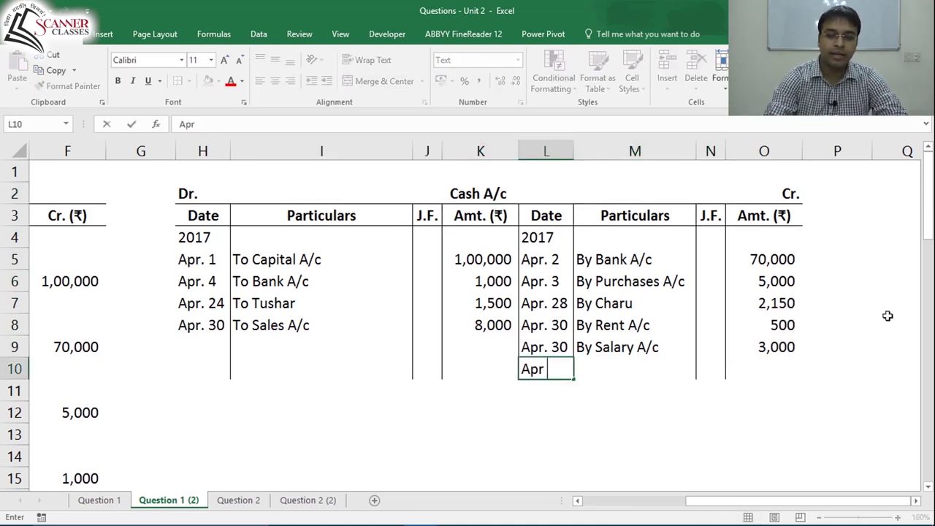
type(". 30")
key("Tab")
type("By bank A/c")
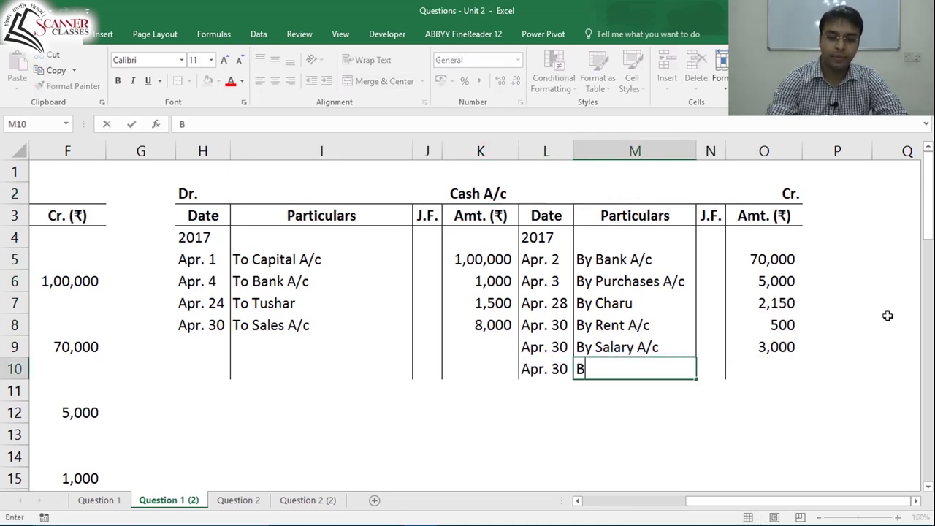
key("BackSpace")
key("BackSpace")
key("BackSpace")
key("BackSpace")
key("BackSpace")
key("BackSpace")
type("anc")
key("BackSpace")
key("BackSpace")
key("BackSpace")
type("a")
key("BackSpace")
type("lance c/d")
key("Tab")
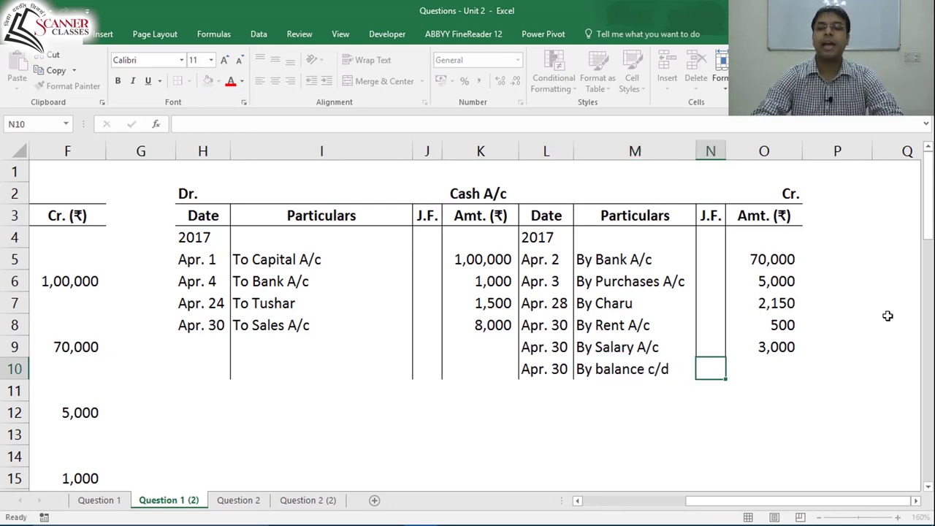
key("Tab")
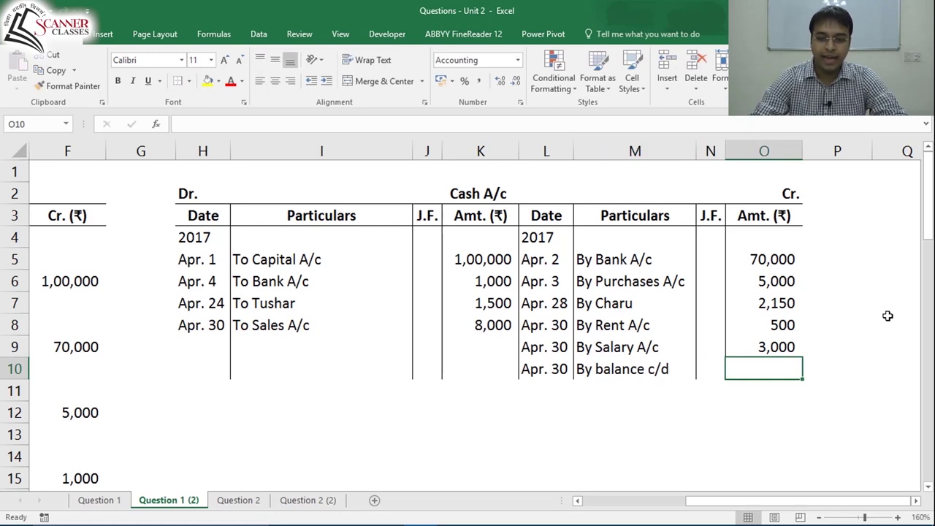
Step: Total the Cash A/c debit side in K11 with =SUM(K5:K10) and copy the formula to O11 for the credit side
key("Down")
key("Left")
key("Left")
key("Left")
key("Left")
key("Left")
key("Right")
key("alt+equal")
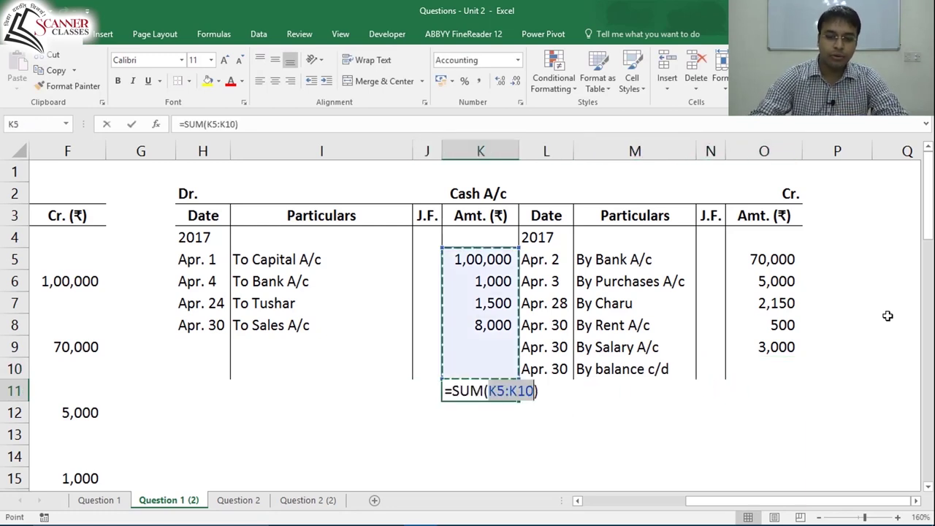
key("ctrl+Return")
key("ctrl+c")
key("Right")
key("Right")
key("Right")
key("Right")
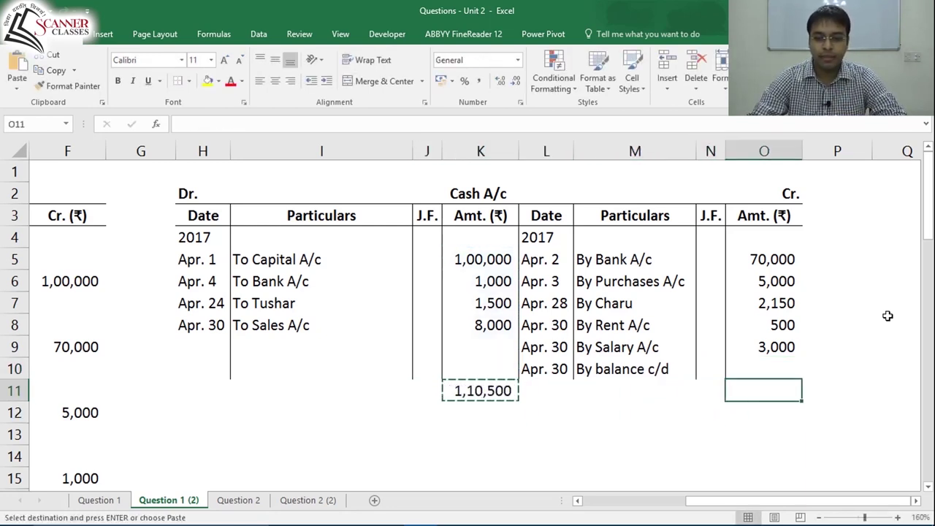
key("ctrl+v")
key("Escape")
Step: Apply a top and double bottom border to the Cash A/c totals in O11 and K11
key("alt+h")
key("b")
key("Escape")
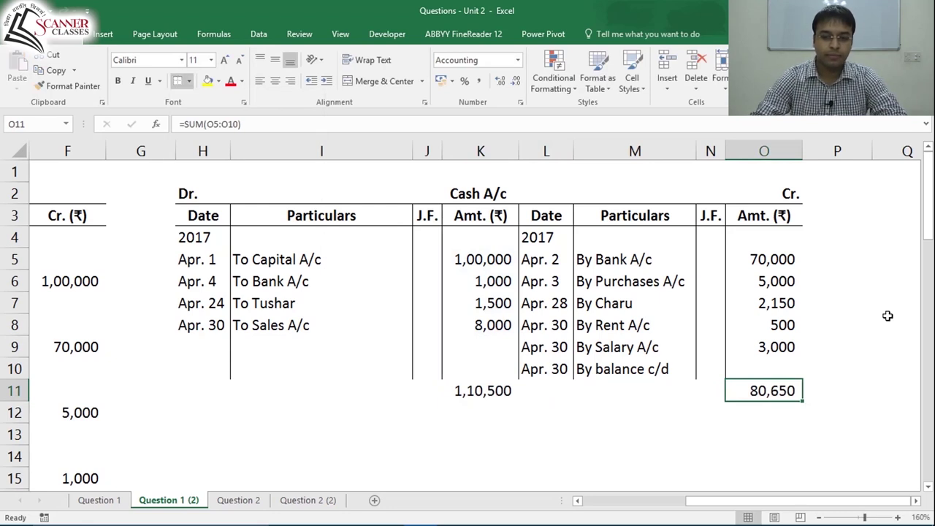
key("alt+h")
key("b")
key("u")
key("Left")
key("Left")
key("Left")
key("Left")
key("F4")
key("Right")
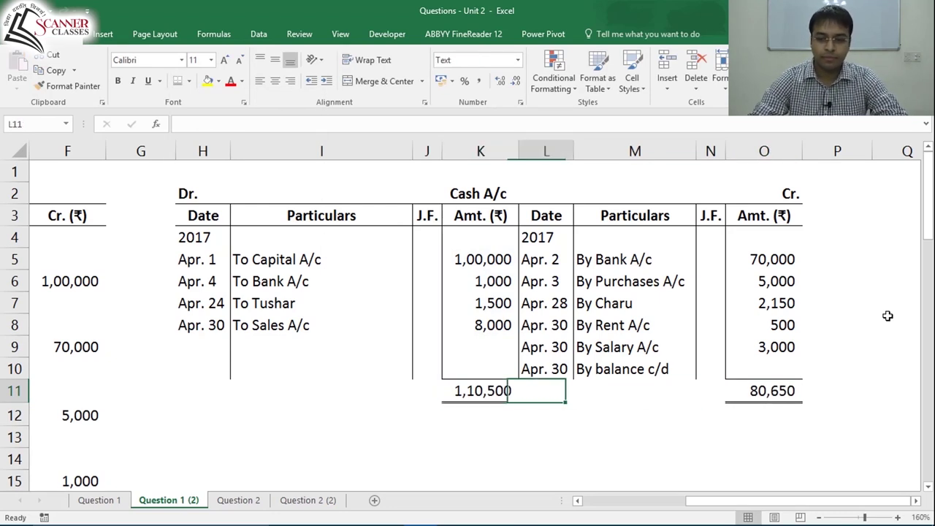
Step: Calculate the closing cash balance in O10 with the formula =K11-SUM(O5:O9)
key("Up")
key("Right")
key("Right")
key("Right")
type("=")
key("Escape")
type("=")
left_click(497, 401)
type("-")
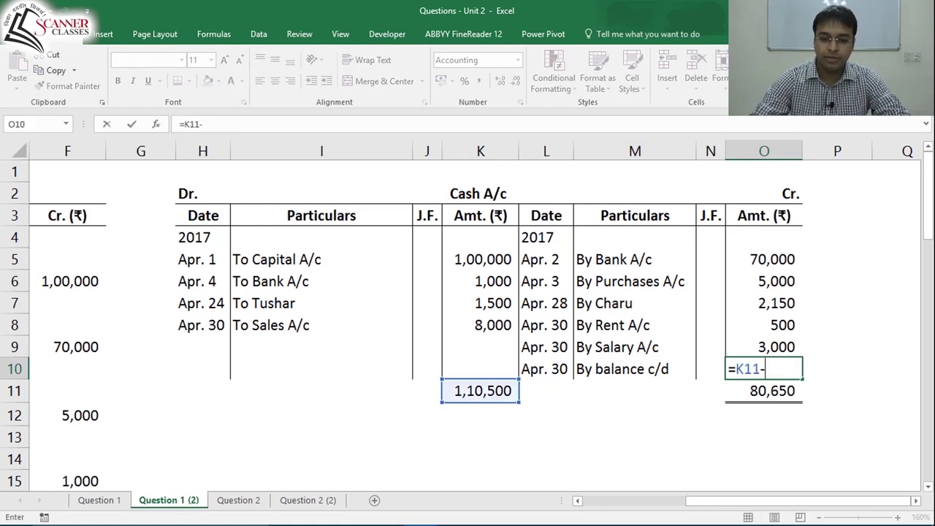
type("sum(")
key("Up")
key("shift+Up")
key("shift+Up")
key("shift+Up")
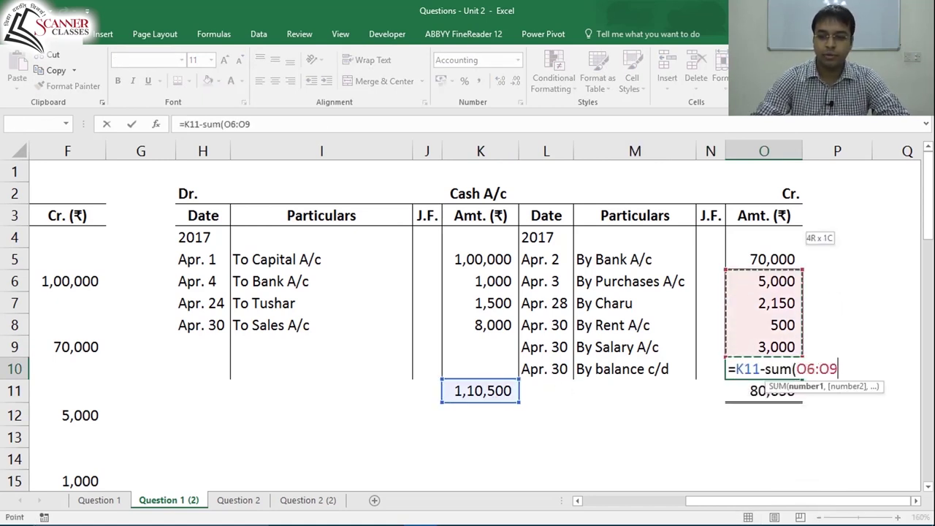
key("shift+Up")
type(")")
key("ctrl+Return")
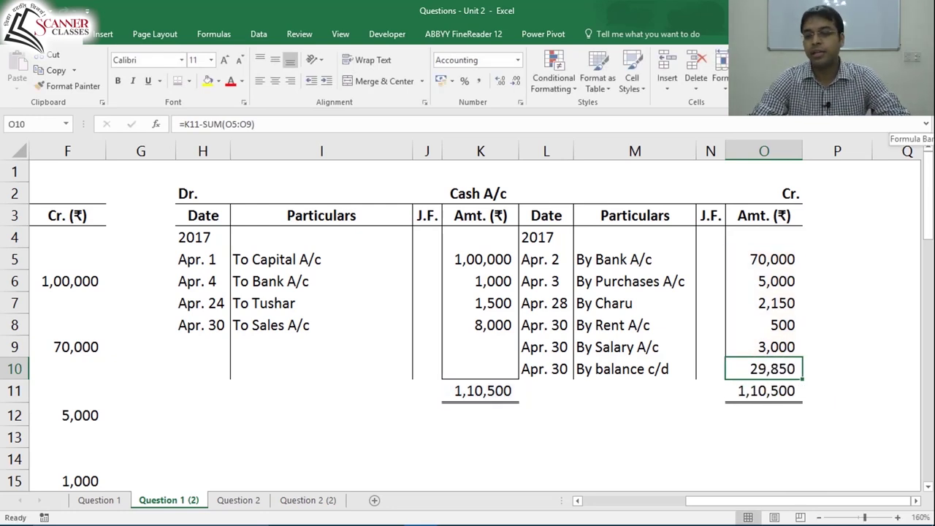
Step: Review the By balance c/d line and the debit amounts of the Cash A/c
left_click(651, 362)
left_click_drag(484, 265, 497, 348)
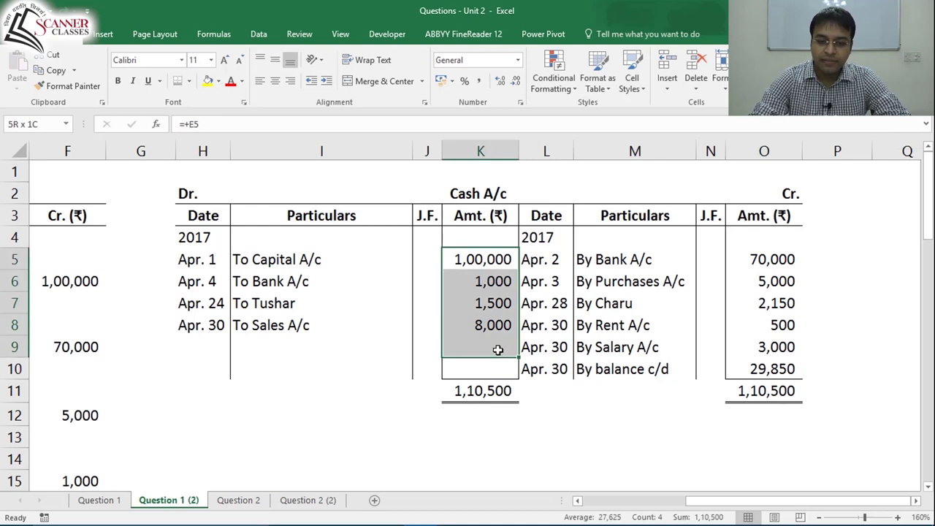
Step: Examine the credit-side amounts, the balance c/d formula and the debit total of the Cash A/c
left_click_drag(766, 255, 785, 352)
left_click(778, 374)
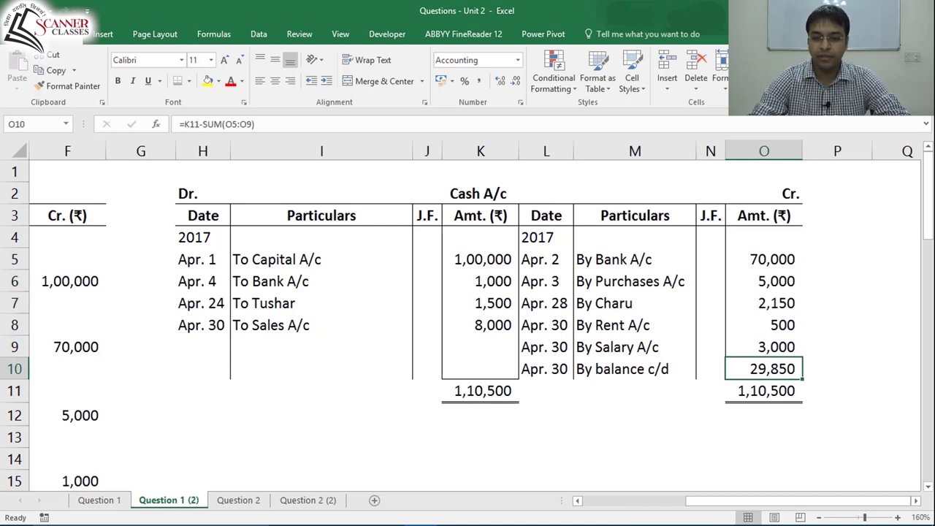
key("Down")
key("Left")
key("Left")
key("Left")
key("Left")
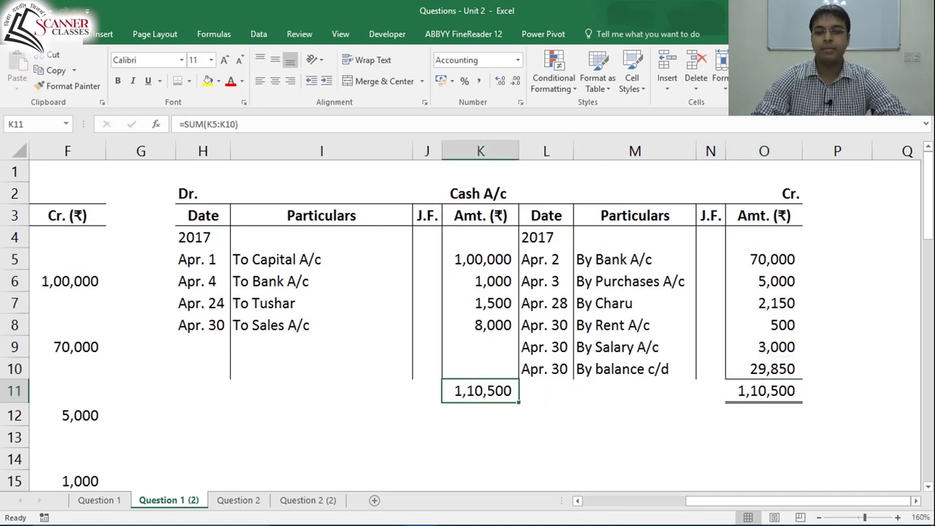
key("Left")
key("Left")
key("Left")
key("ctrl+Left")
key("ctrl+Right")
key("ctrl+Right")
key("ctrl+Right")
key("ctrl+Left")
key("ctrl+Left")
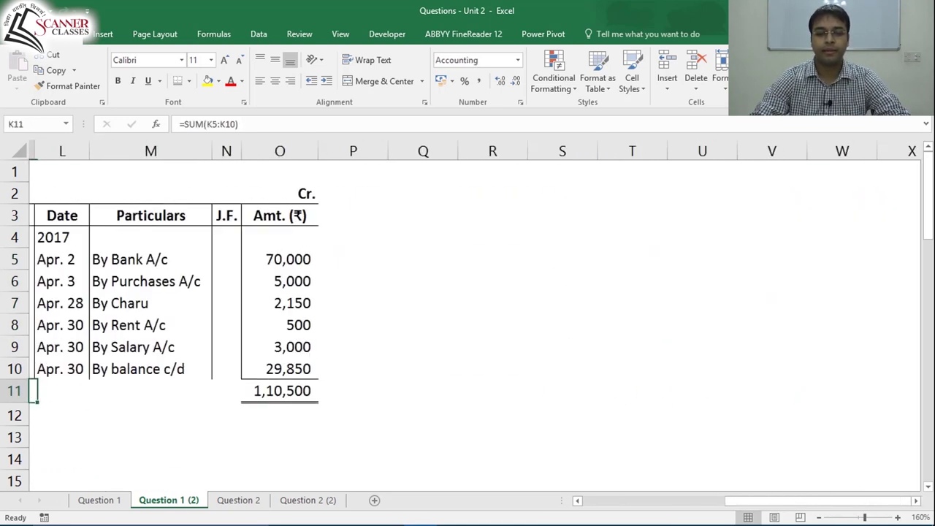
key("ctrl+Left")
key("ctrl+Right")
key("ctrl+Right")
key("ctrl+Left")
key("ctrl+Right")
key("ctrl+Left")
key("ctrl+Right")
key("ctrl+Left")
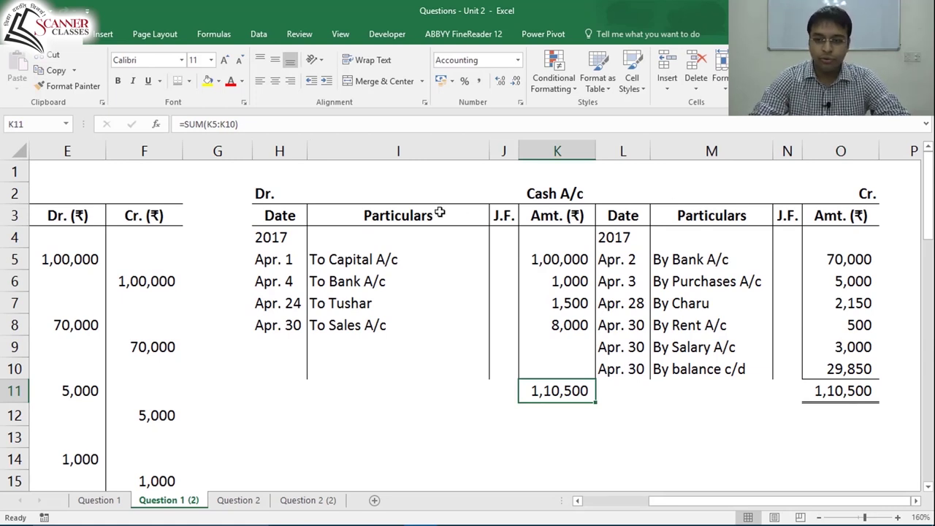
Step: Compare the debit and credit amounts of the Cash A/c, both column totals and the balance c/d entry
left_click_drag(583, 222, 585, 333)
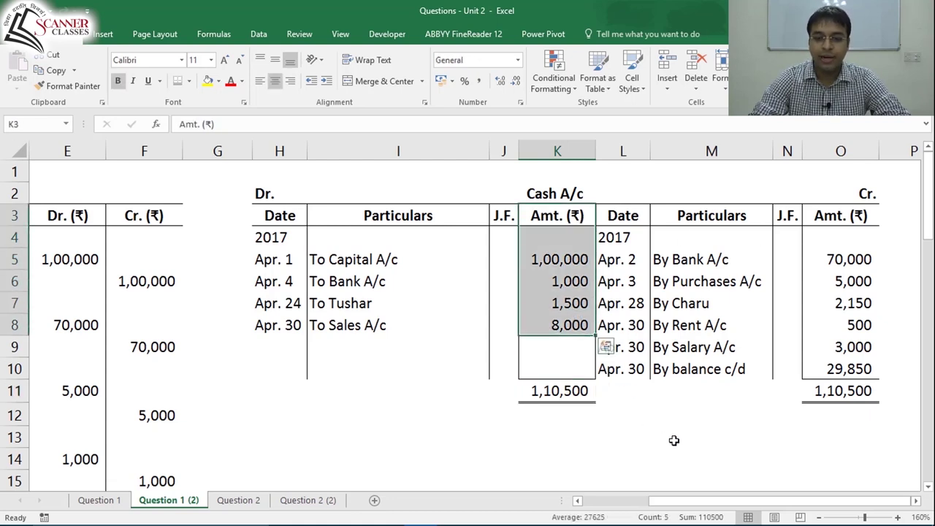
left_click_drag(865, 254, 862, 346)
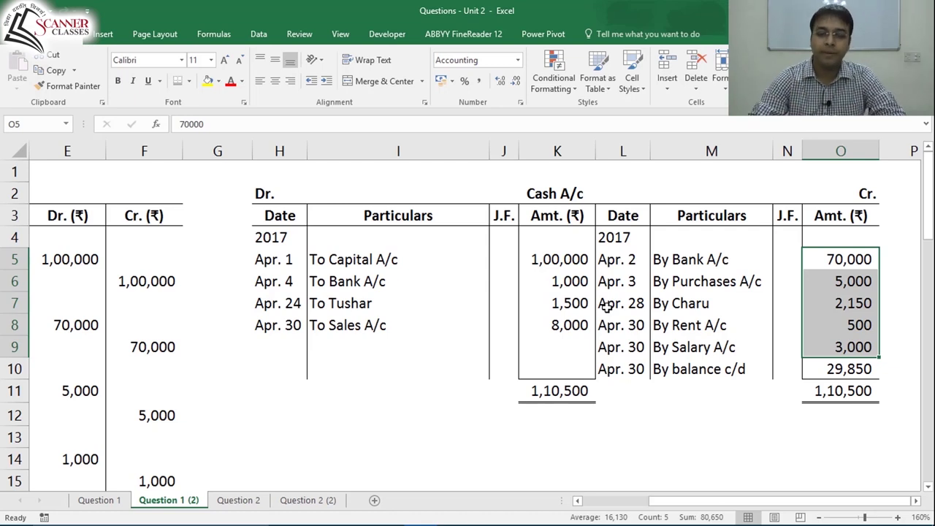
left_click(577, 395)
left_click(823, 393)
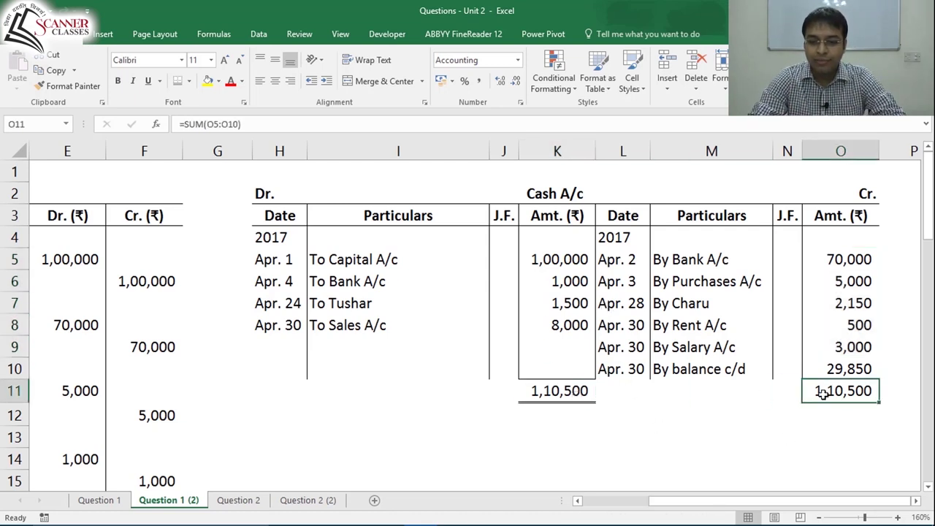
left_click(574, 395)
left_click(869, 194)
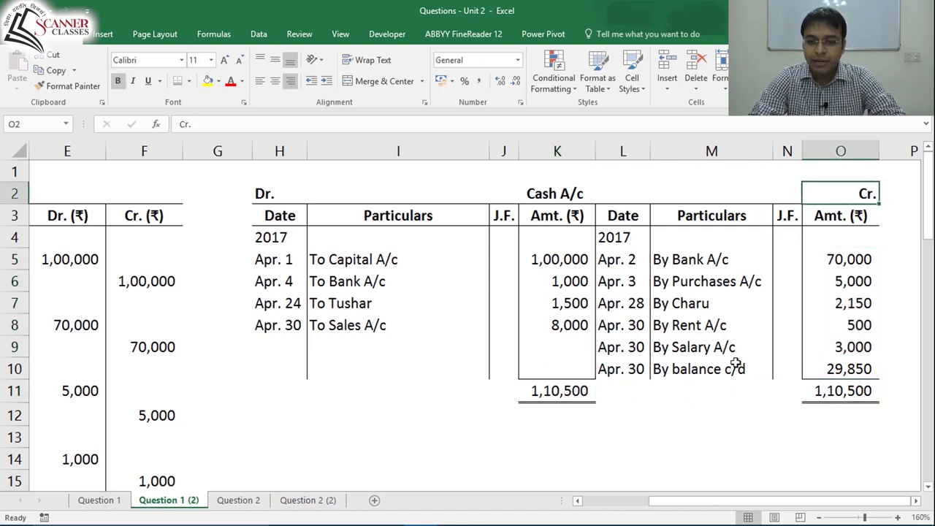
left_click(735, 365)
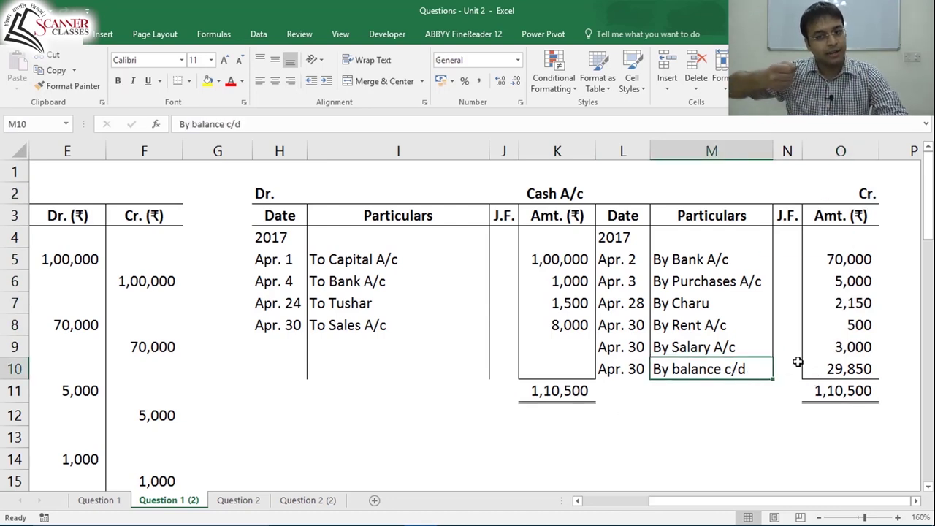
Step: Enter a debit-side row in row 12 dated May 1, "To balance b/d", with its amount linked to O10
left_click(294, 407)
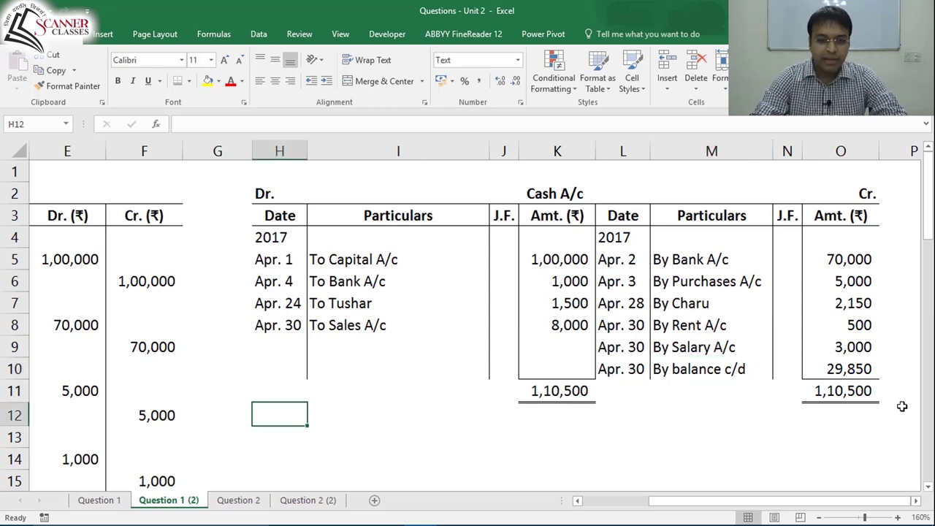
type("May 1")
key("Tab")
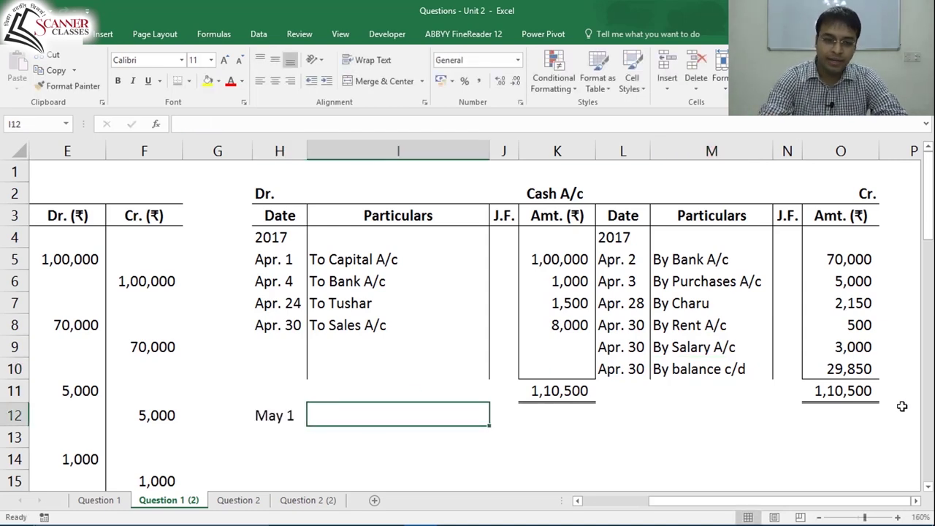
type("To balance b/d")
key("Tab")
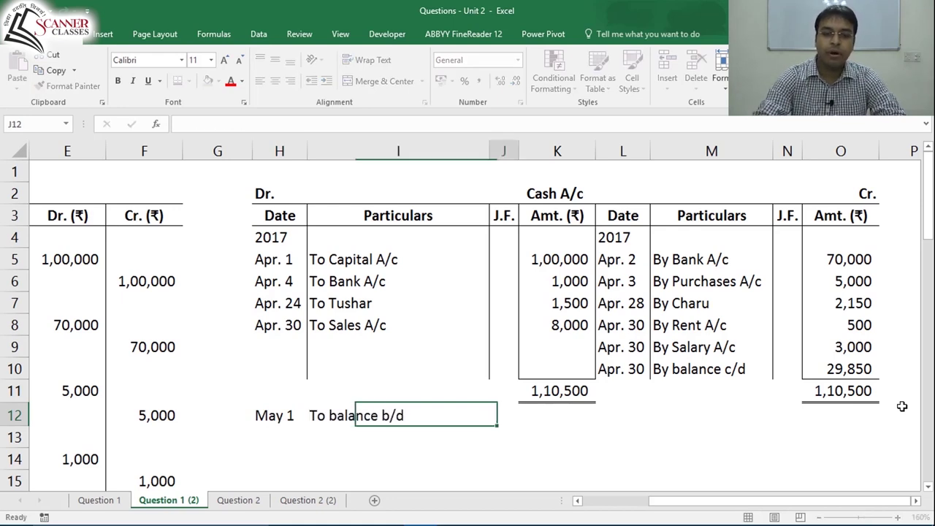
key("Tab")
type("+")
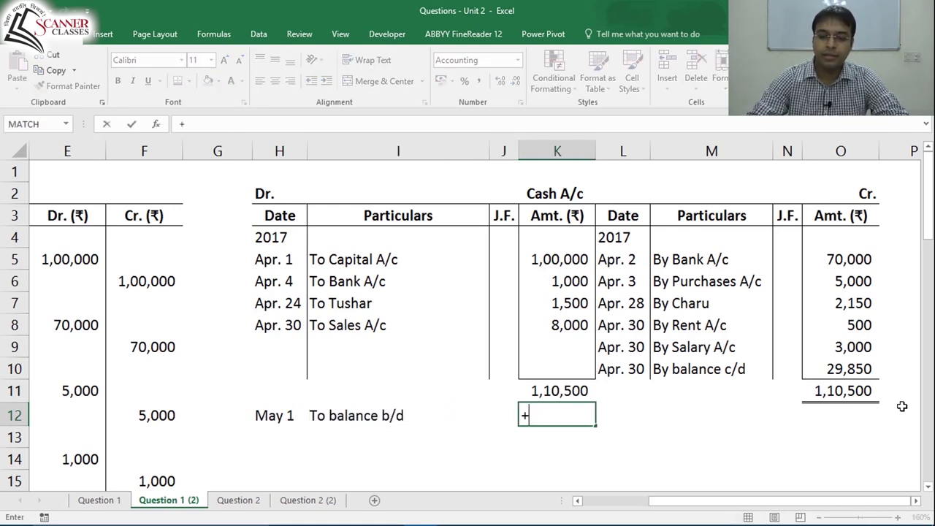
left_click(855, 368)
key("ctrl+Return")
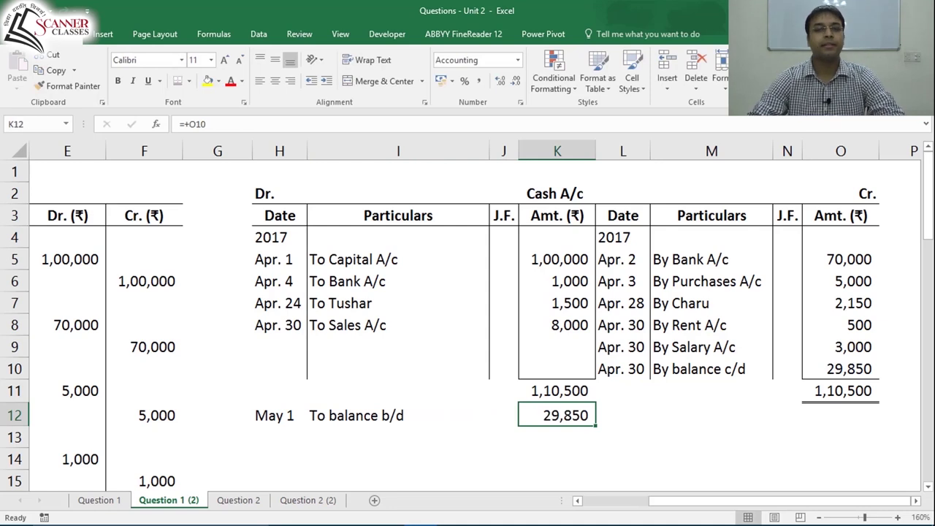
Step: Add a bottom border below row 12 across the full width of the Cash A/c, H12:O12
key("Left")
key("Left")
key("Left")
key("shift+Right")
key("shift+Right")
key("shift+Right")
key("shift+Right")
key("shift+Right")
key("shift+Right")
key("shift+Right")
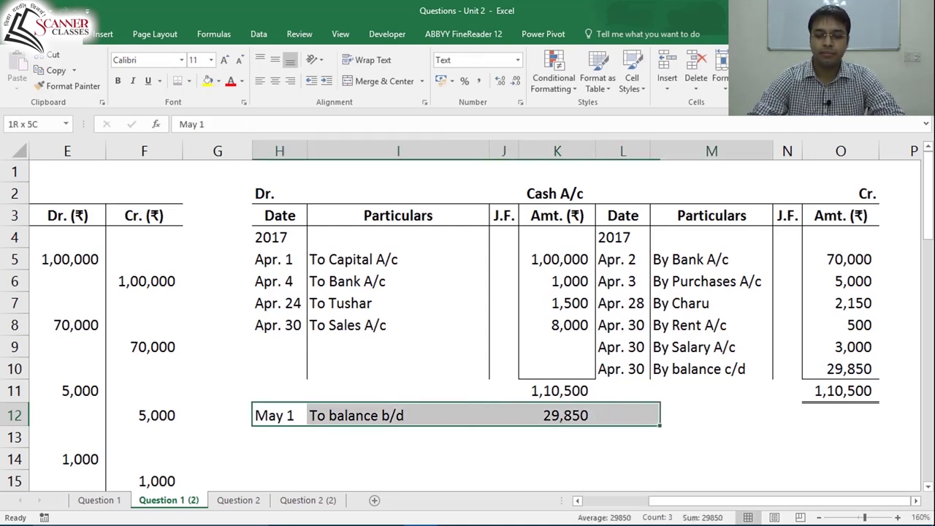
key("Right")
key("Right")
key("Right")
key("Right")
key("Right")
key("Right")
key("Right")
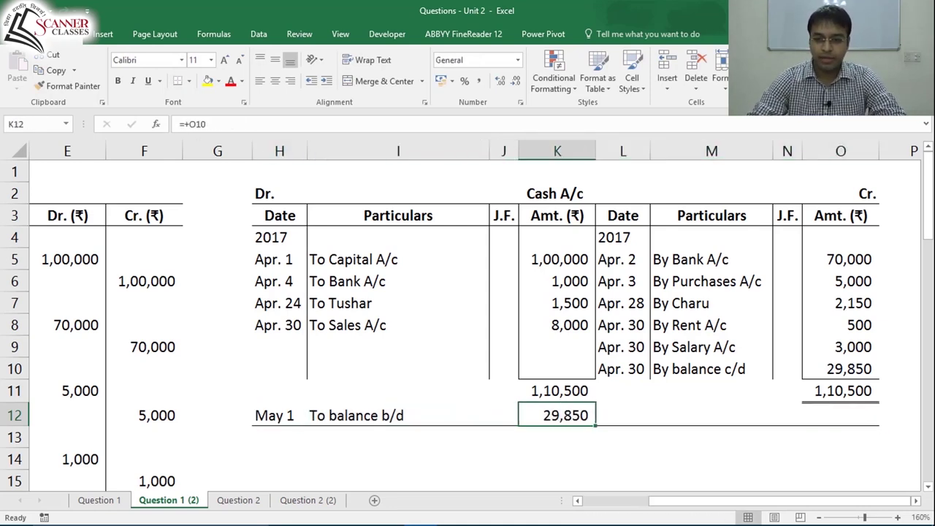
Step: Extend the vertical column borders of the Cash A/c table down through row 12
key("shift+Up")
key("shift+Up")
key("shift+Up")
key("shift+Up")
key("shift+Up")
key("shift+Up")
key("shift+Up")
key("shift+Up")
key("shift+Up")
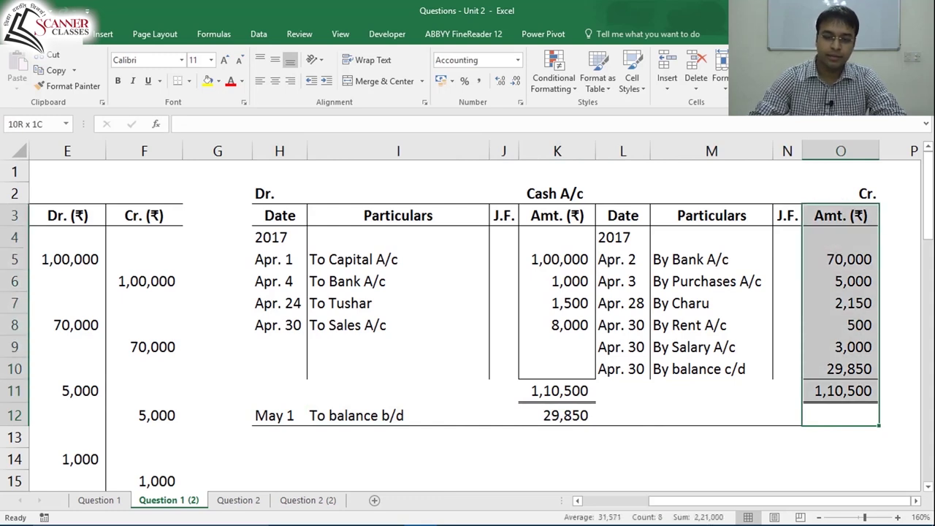
key("shift+Left")
key("shift+Left")
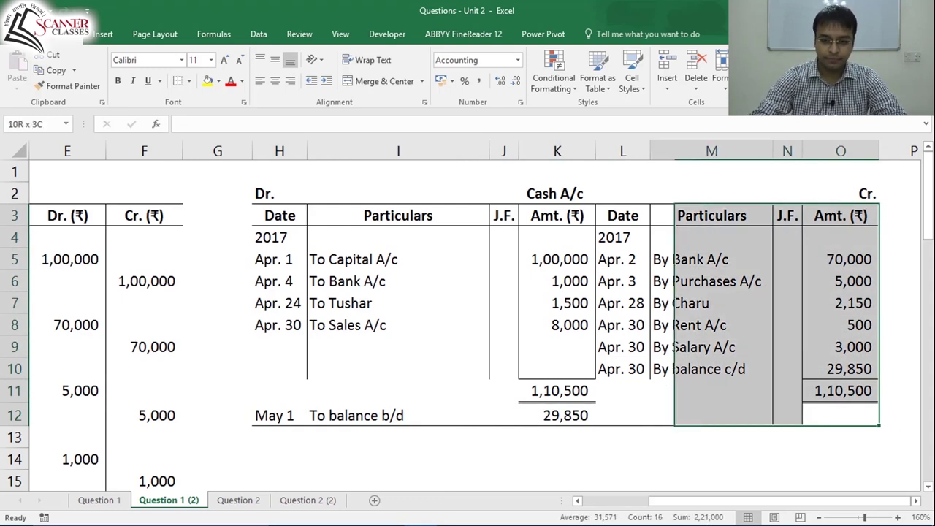
key("shift+Left")
key("shift+Left")
key("shift+Left")
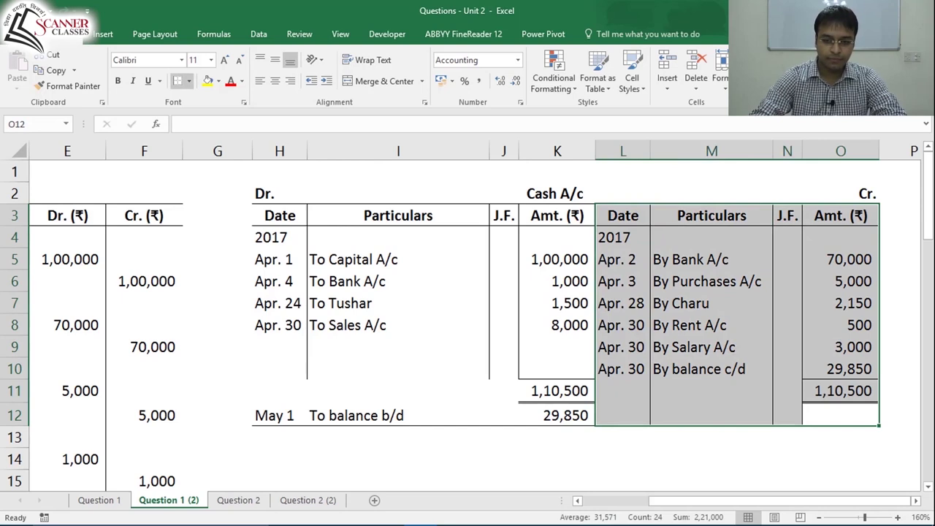
key("alt+h")
key("b")
key("Escape")
key("b")
key("Escape")
key("Up")
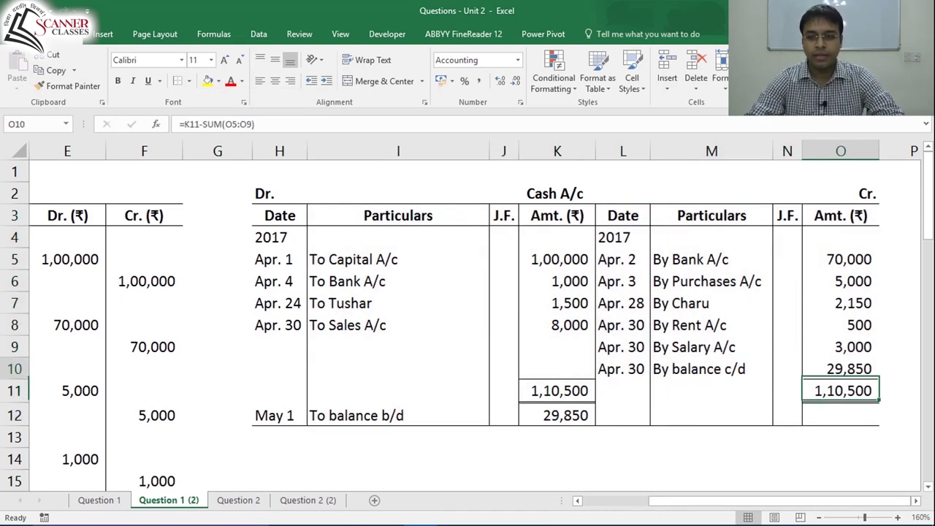
left_click(512, 171)
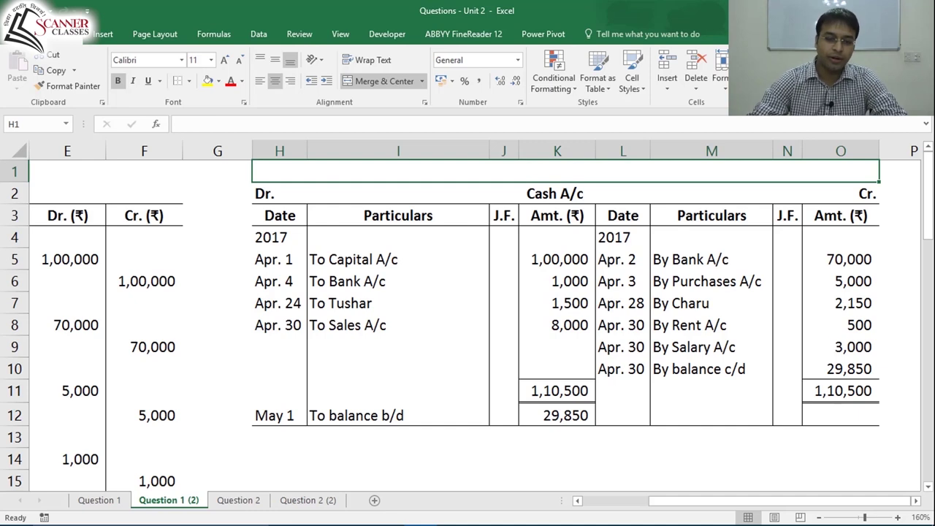
Step: Compare the May 1 balance b/d row with the Apr. 30 balance c/d entry and the Cash A/c totals
left_click_drag(284, 413, 576, 416)
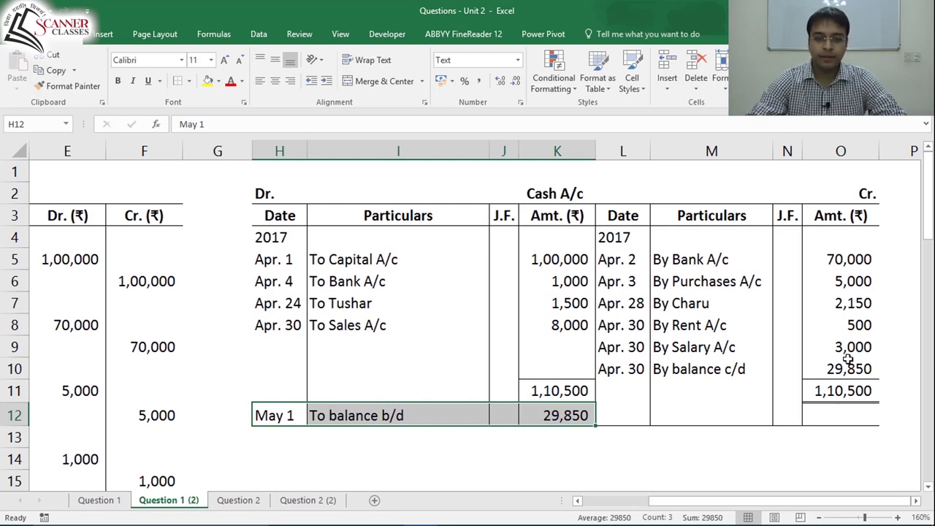
left_click(290, 415)
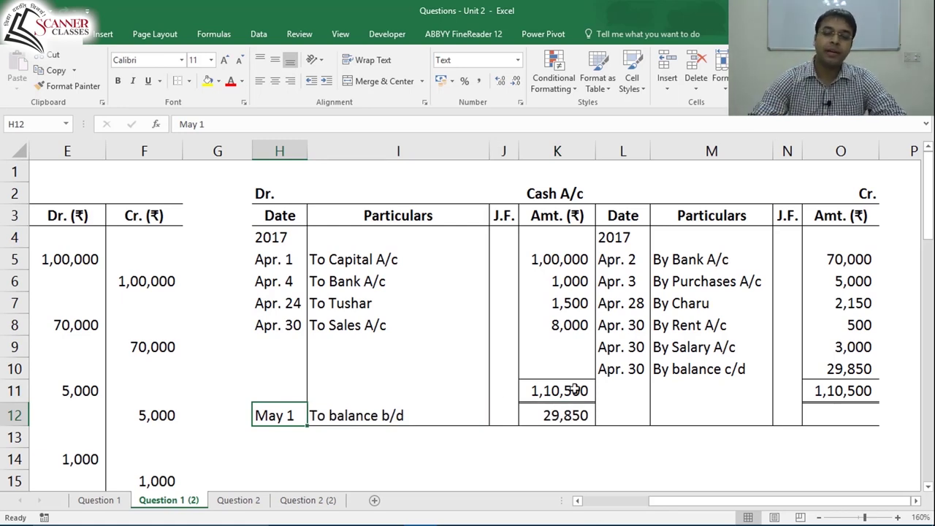
left_click(571, 415)
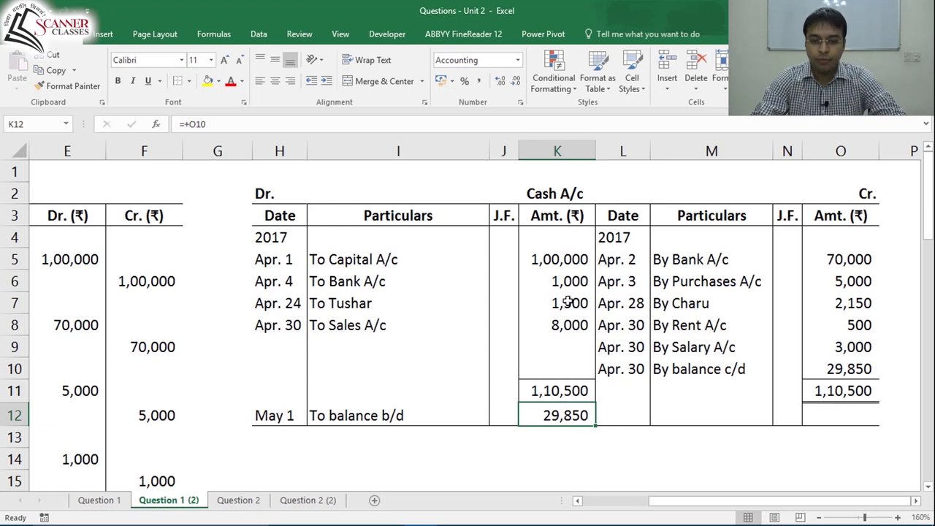
left_click(552, 341)
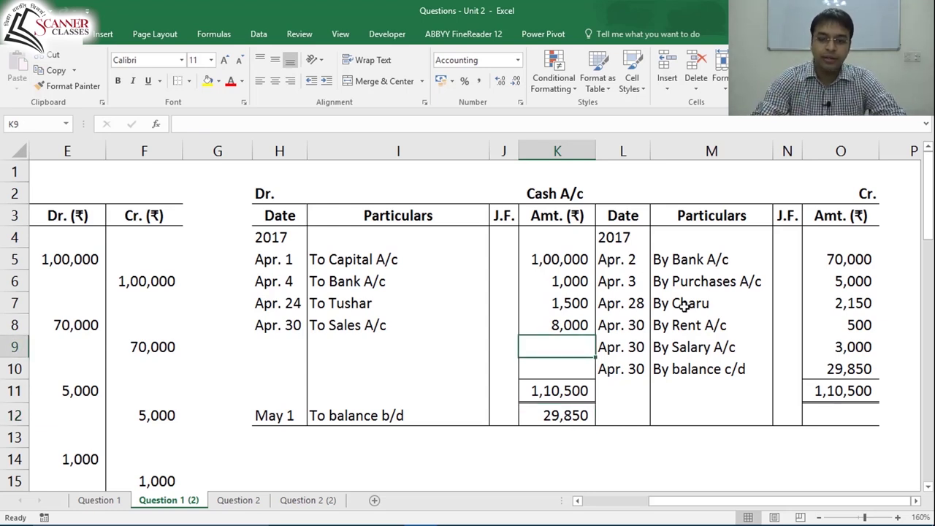
left_click(575, 416)
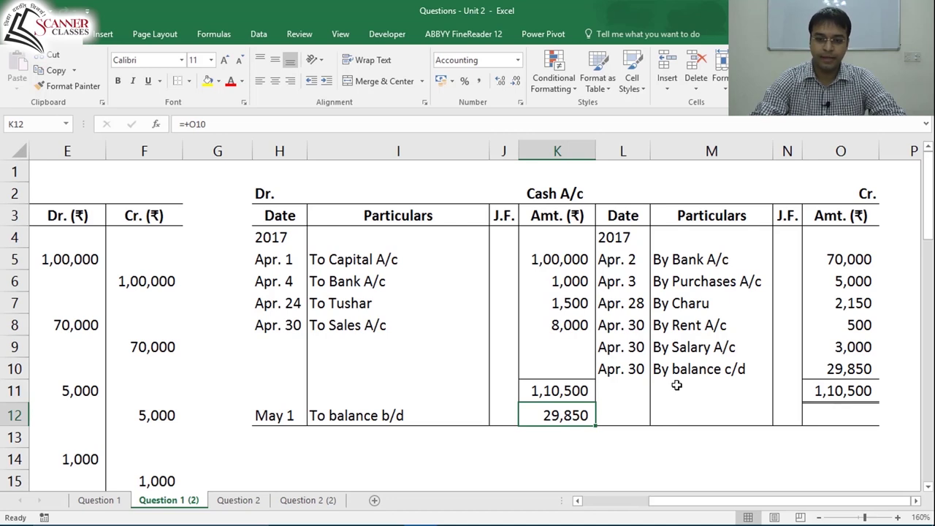
left_click(640, 369)
left_click(737, 373)
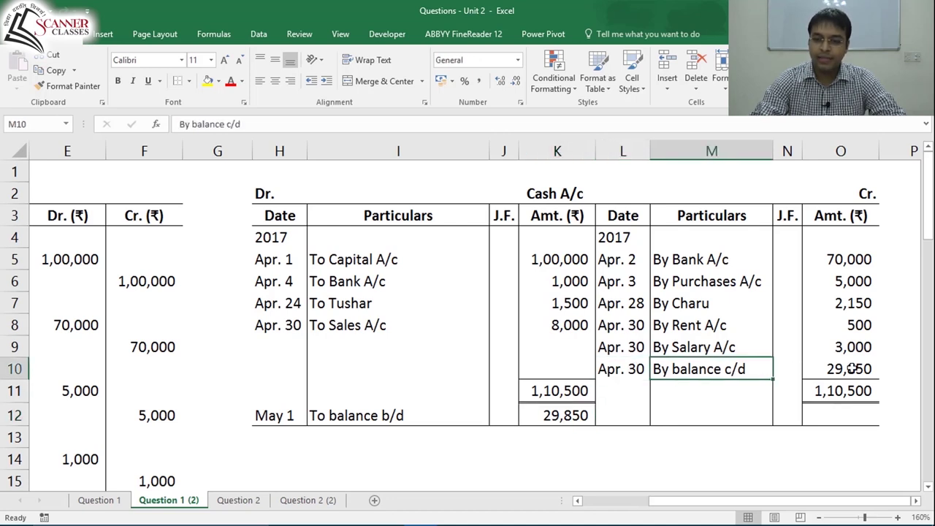
left_click(855, 369)
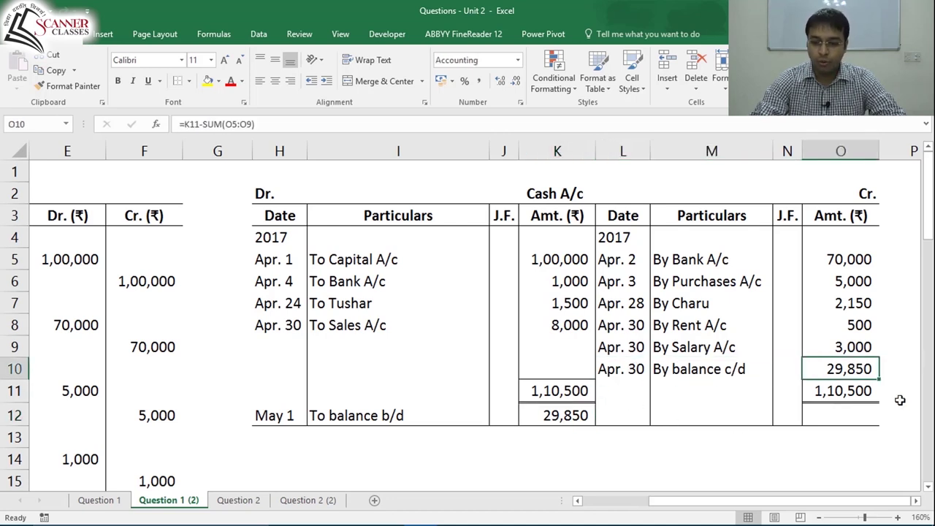
left_click(574, 396)
left_click(874, 391)
left_click(857, 347)
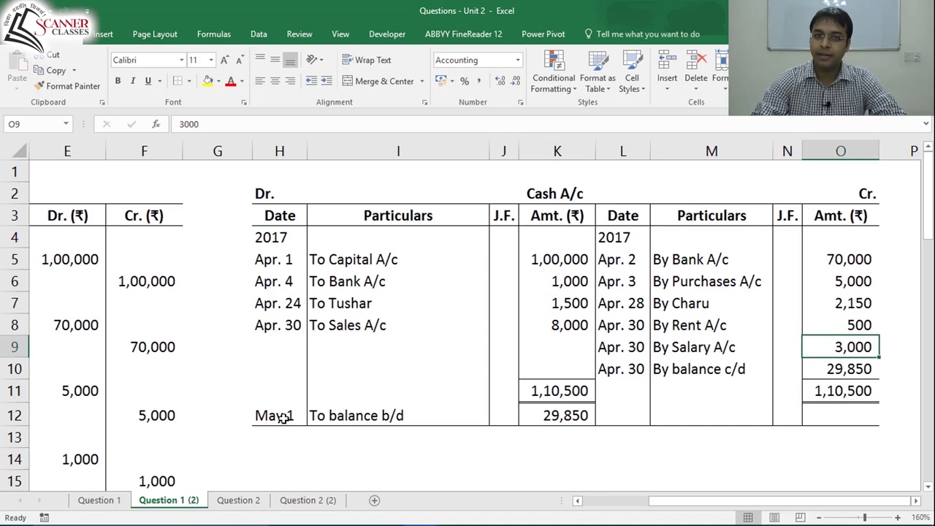
left_click(343, 414)
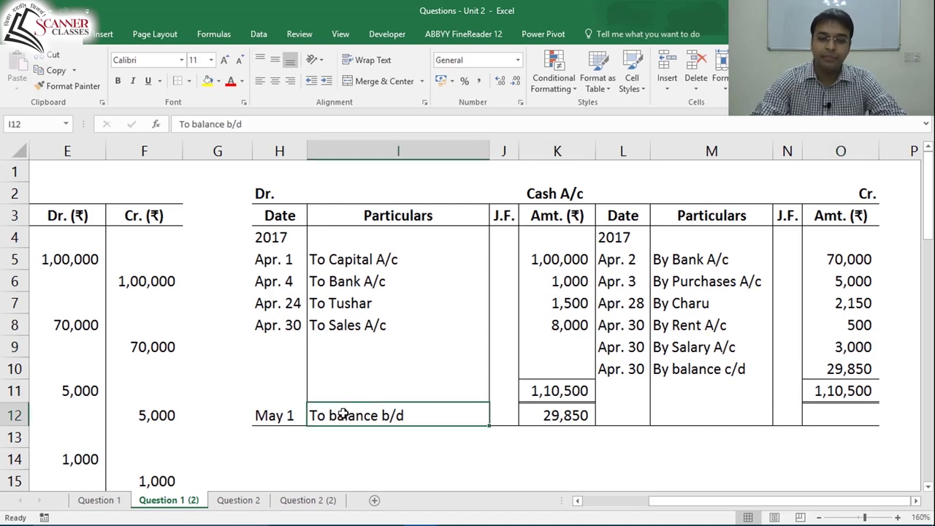
left_click(550, 414)
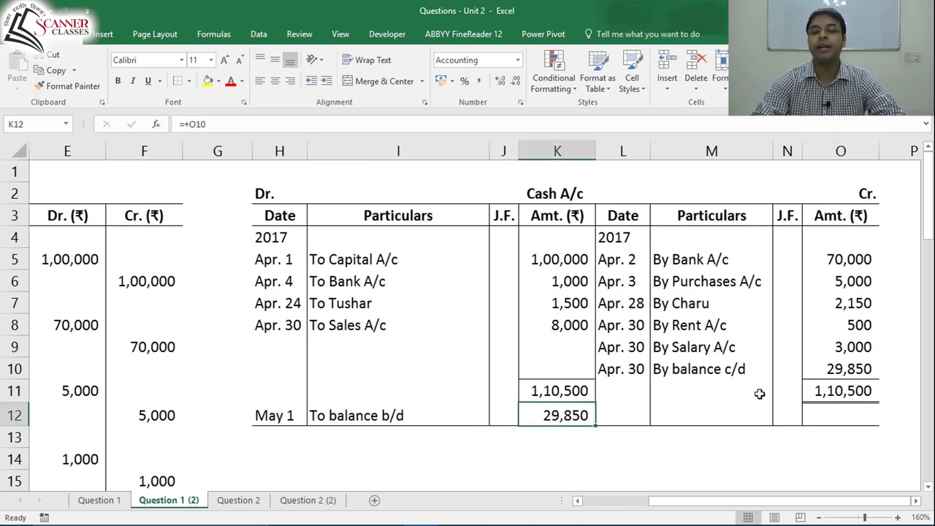
left_click(404, 414)
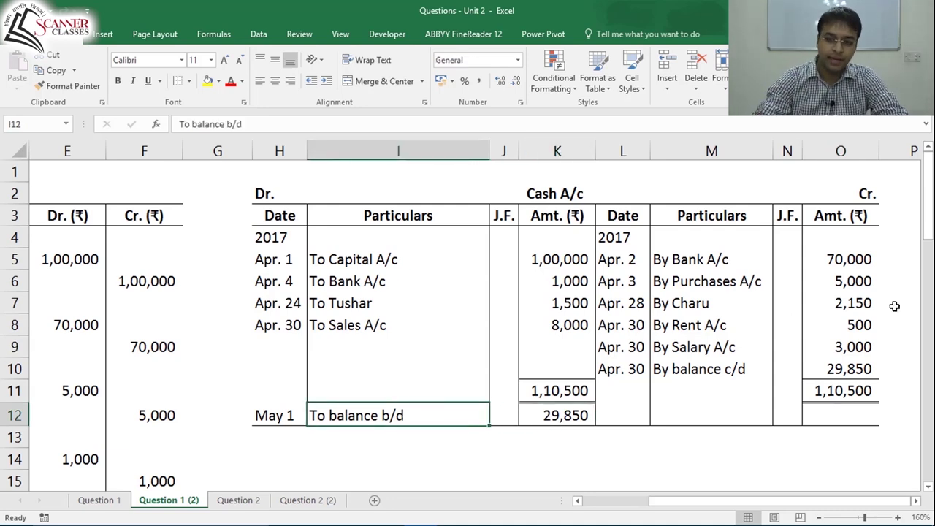
Step: Select the complete Cash A/c ledger from its Dr./Cr. heading row through the balance b/d row, H2:O12
key("Up")
key("Up")
key("Up")
key("Up")
key("Up")
key("Up")
key("Up")
key("Up")
key("Up")
key("Up")
key("Left")
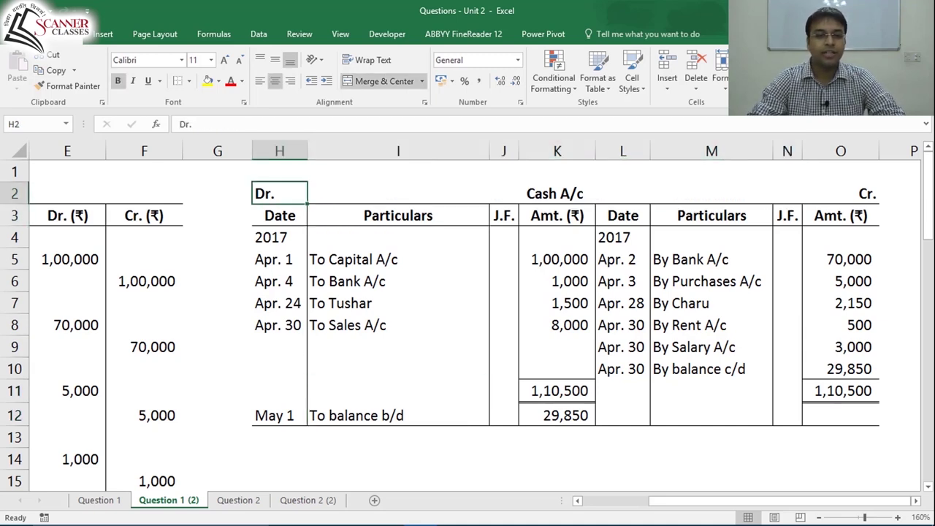
key("shift+Right")
key("shift+Right")
key("shift+Down")
key("shift+Down")
key("shift+Down")
key("shift+Down")
key("shift+Down")
key("shift+Down")
key("shift+Down")
key("shift+Down")
key("shift+Down")
key("shift+Down")
key("shift+Down")
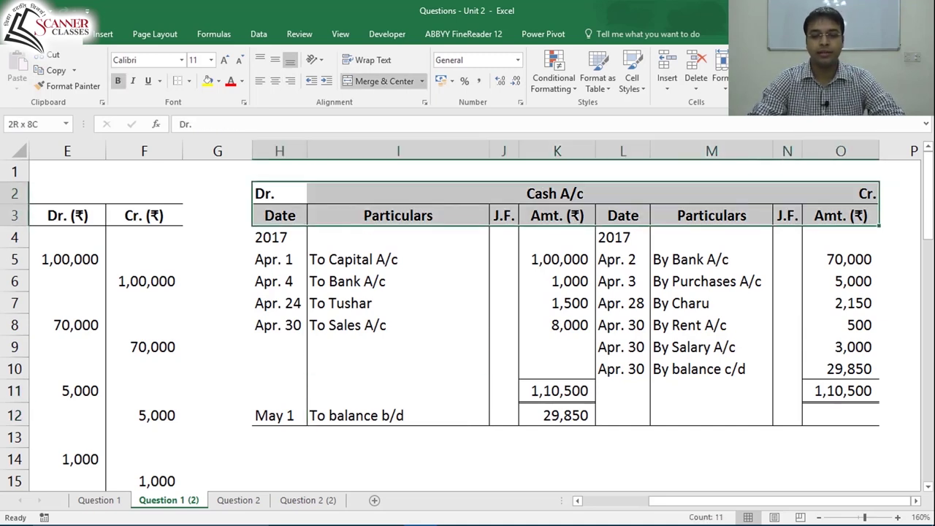
key("shift+Up")
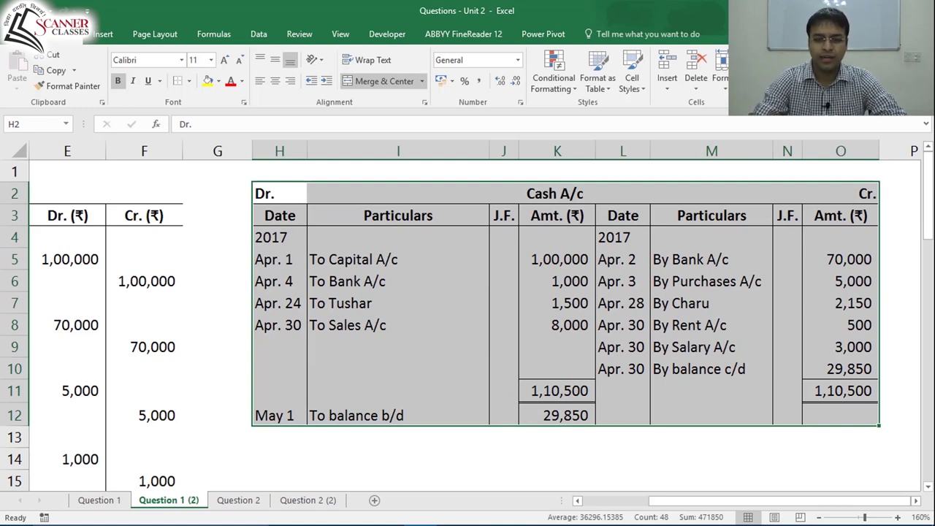
Step: Merge and center the blank cells H1:O1 above the Cash A/c heading
left_click(280, 215)
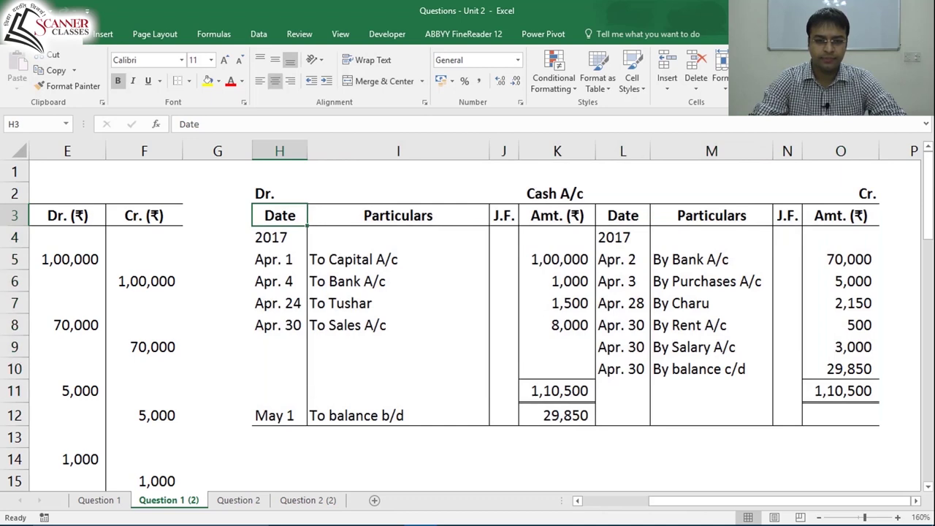
left_click_drag(280, 171, 840, 171)
left_click(384, 81)
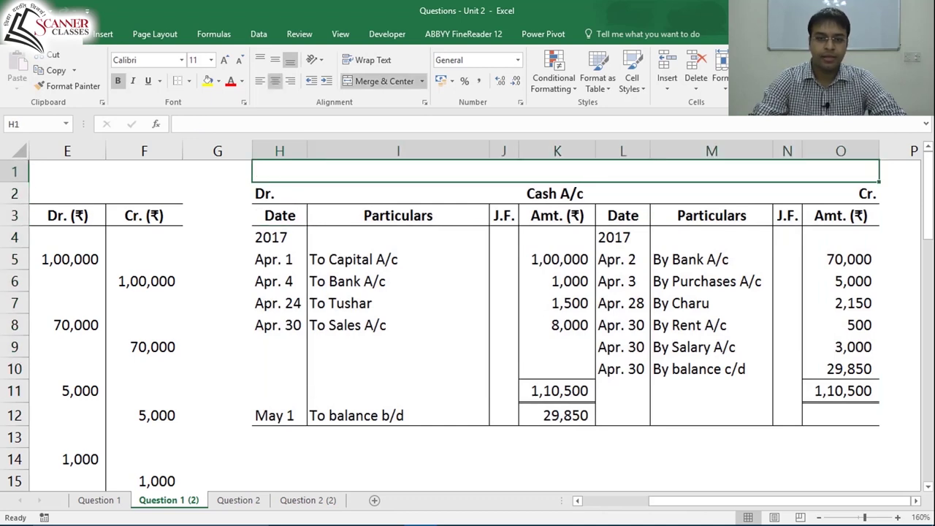
Step: Review the Apr. 1 journal entry in B5:F7, including its Cash A/c and To Capital A/c lines
key("Left")
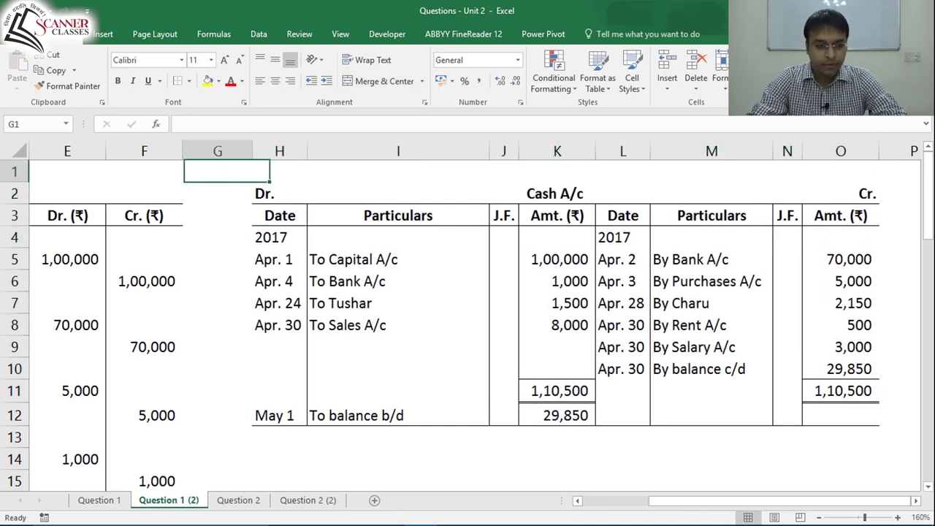
key("Home")
key("Down")
left_click(650, 259)
key("Left")
key("Left")
key("Left")
key("Left")
key("Left")
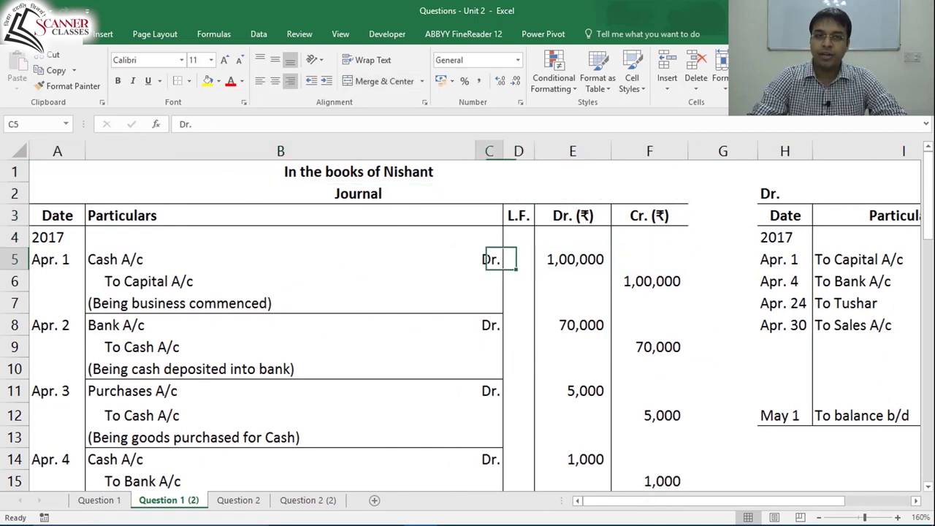
key("Right")
key("Left")
key("Right")
key("shift+Down")
key("shift+Down")
key("shift+Right")
key("shift+Right")
key("shift+Right")
key("shift+Right")
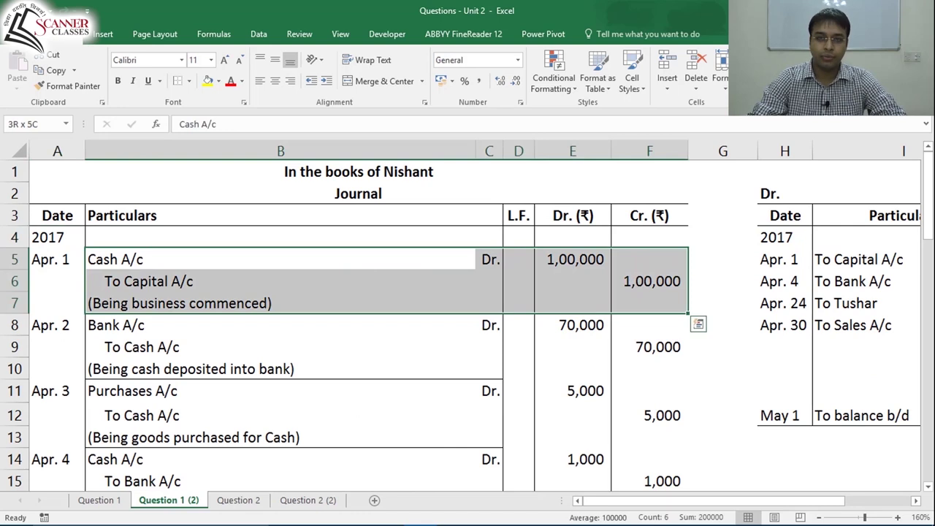
left_click(268, 264)
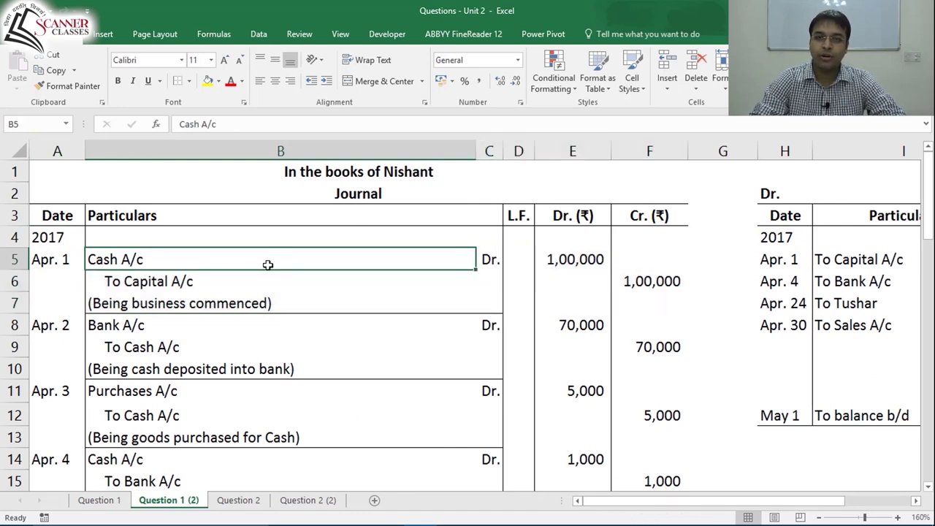
left_click(189, 281)
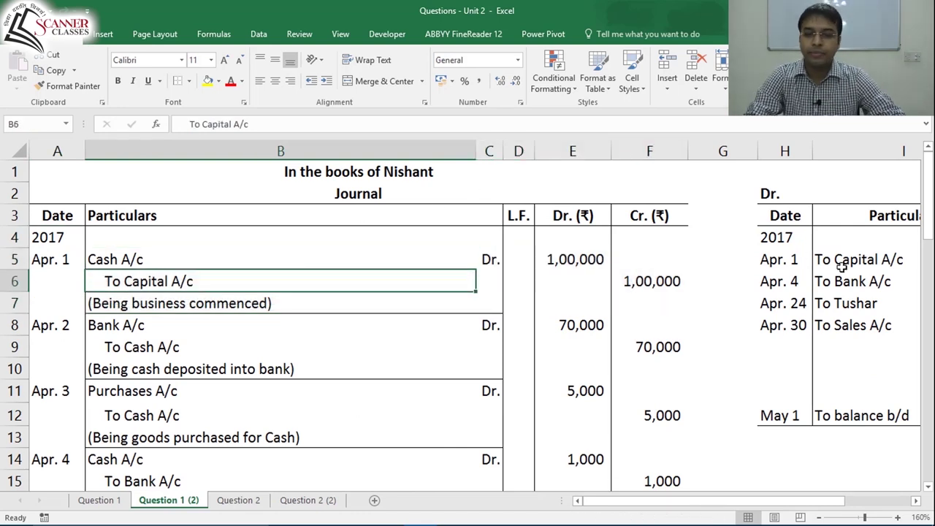
Step: Copy the Cash A/c title, column headings and year row, H2:O4, to a new ledger starting at H14
left_click(833, 193)
key("Left")
key("shift+Down")
key("shift+Down")
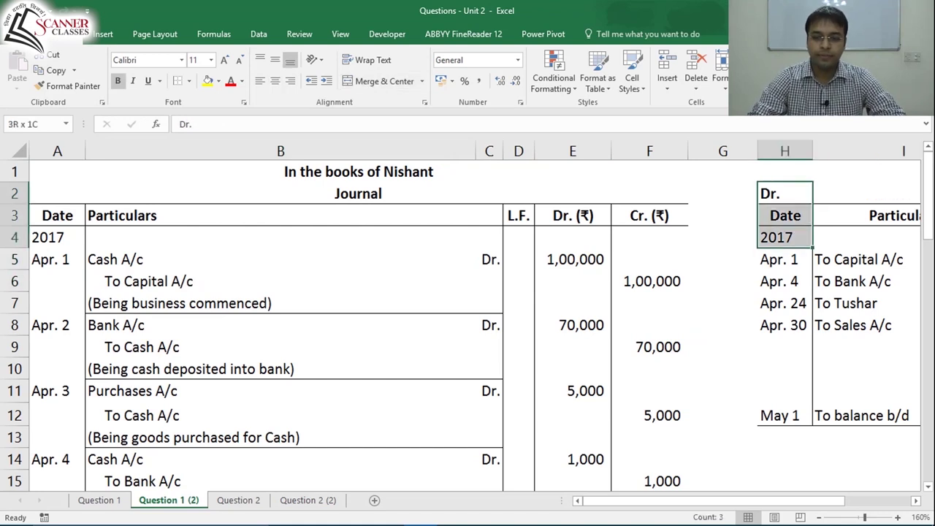
key("shift+Right")
key("shift+Right")
key("ctrl+c")
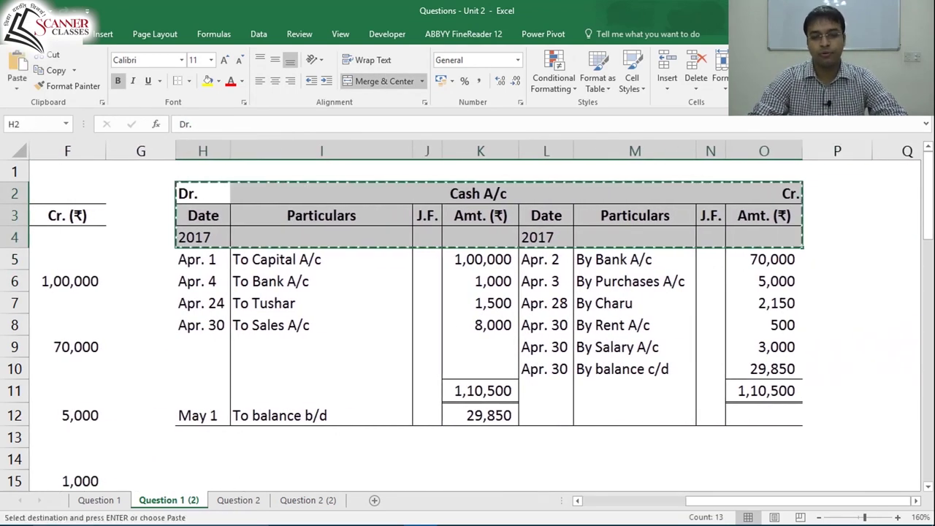
key("Down")
key("Down")
key("Down")
key("Down")
key("Down")
key("Down")
key("Down")
key("Down")
key("Down")
key("Down")
key("Down")
key("Down")
key("Return")
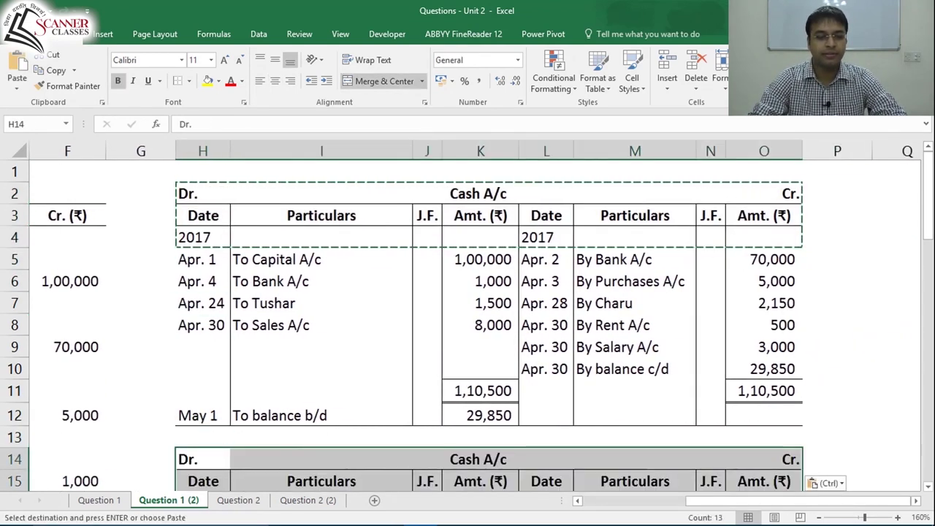
Step: Rename the copied ledger heading in row 14 as Capital A/c
key("Up")
key("Right")
type("Capital A/c")
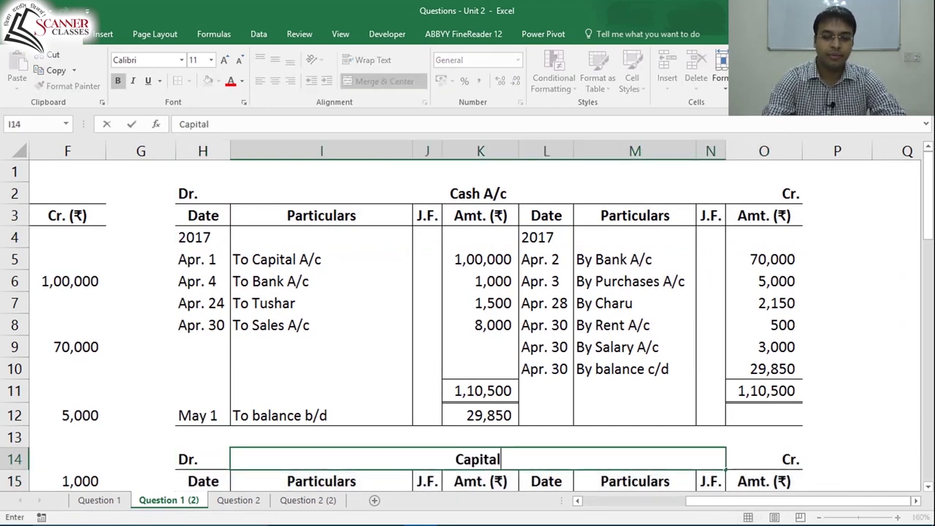
key("Return")
Step: Clear the year 2017 from both Date columns of the Capital A/c table, H16 and L16
key("Down")
key("Down")
key("Down")
key("Down")
key("Down")
key("Up")
key("Up")
key("Up")
key("Up")
key("Left")
key("Delete")
key("Right")
key("Right")
key("Right")
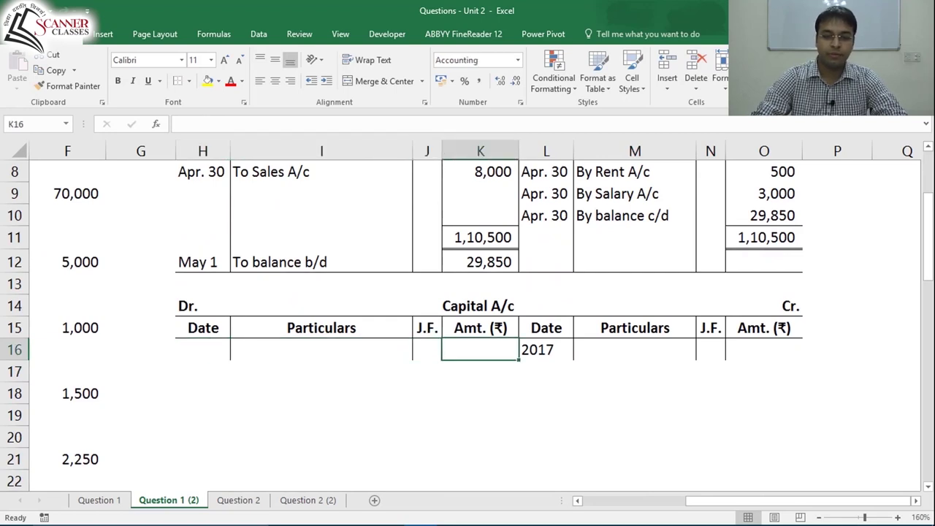
key("Right")
key("Delete")
Step: Examine the Dr. and Cr. sides and the column headings of the blank Capital A/c table
key("Down")
key("Down")
key("Down")
key("Down")
key("Down")
key("Down")
key("Down")
key("Down")
key("Down")
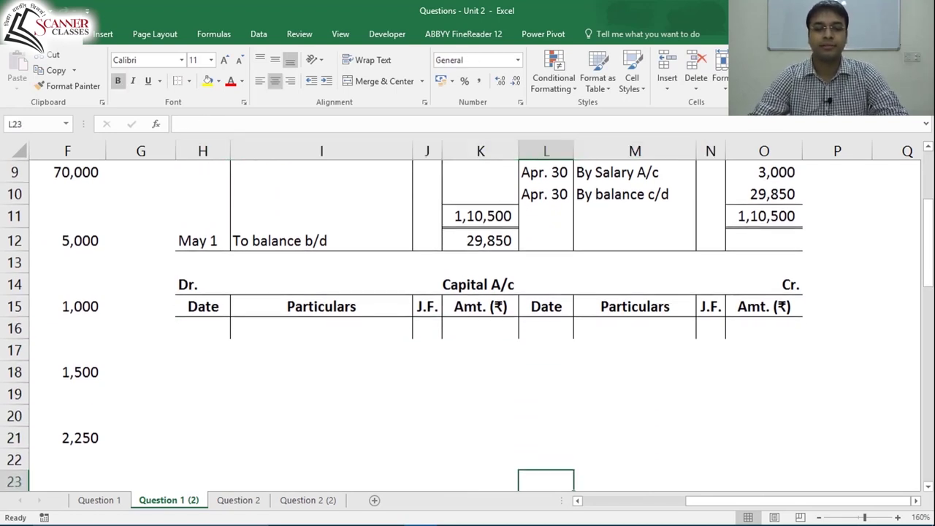
key("Up")
key("Up")
key("Up")
key("Up")
key("Up")
key("Up")
key("Up")
key("Up")
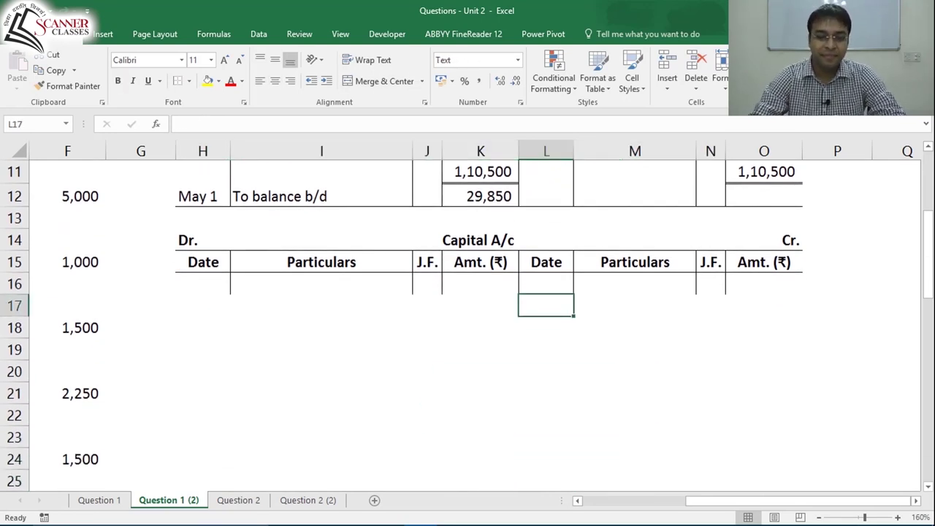
key("Up")
key("Up")
key("Up")
key("Left")
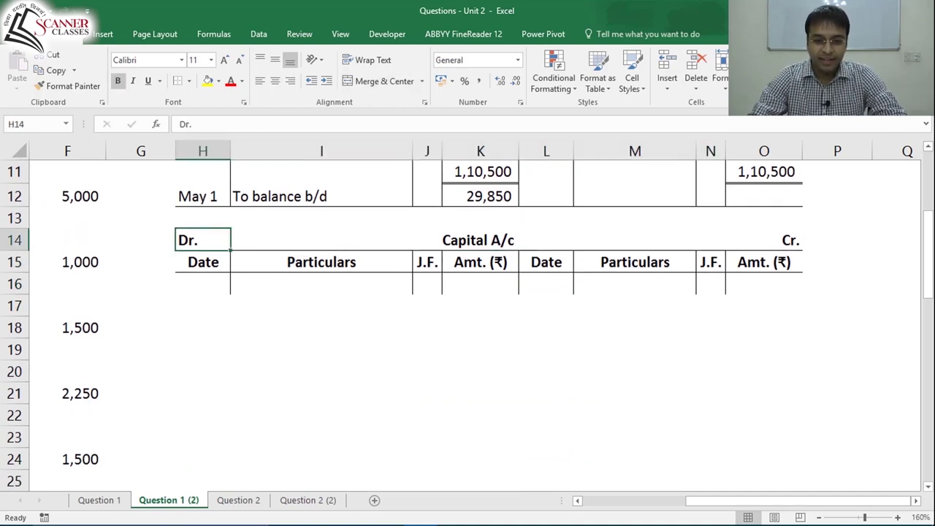
key("Right")
key("Right")
key("Right")
key("Left")
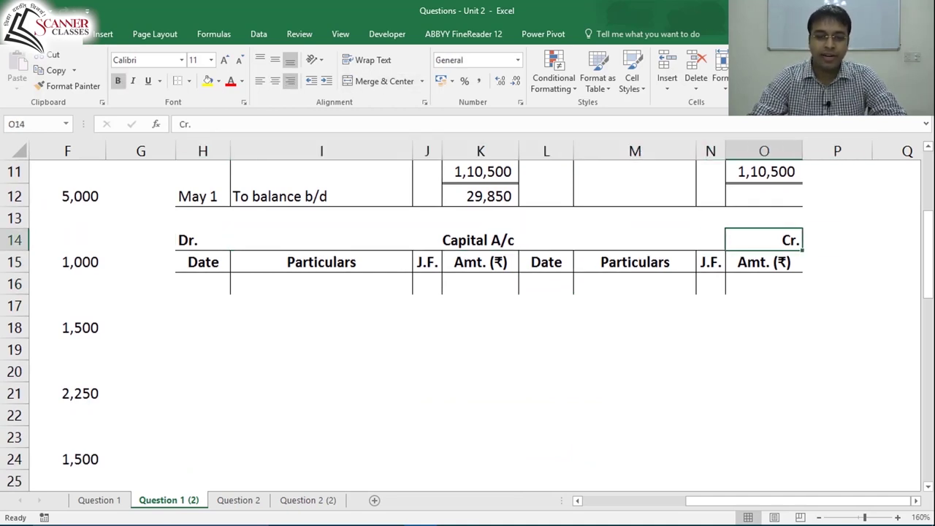
key("Down")
key("Down")
key("Left")
key("Left")
key("Left")
key("Up")
key("Left")
key("Left")
key("Right")
key("Right")
key("Right")
key("Right")
key("Right")
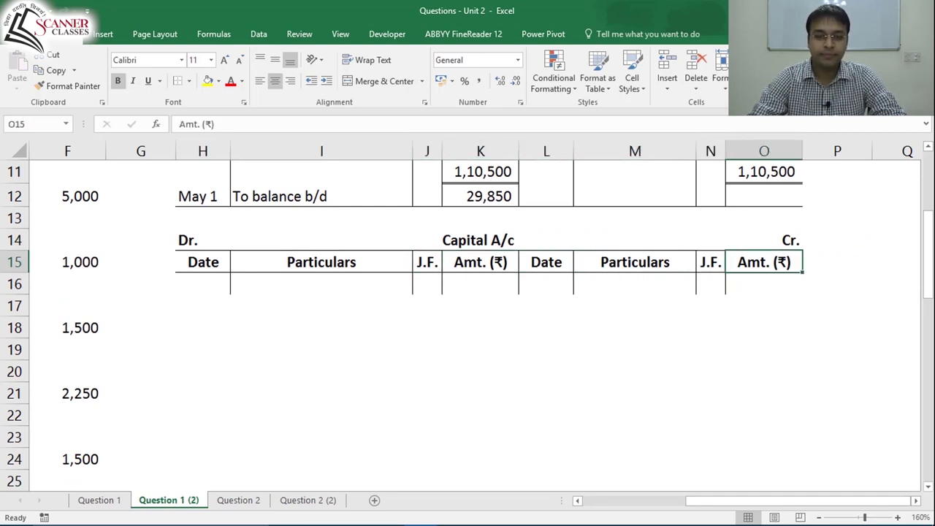
Step: Extend the vertical borders of the Capital A/c debit-side columns H:K down to row 18 using outside borders
key("Left")
key("Left")
key("Left")
key("Left")
key("Left")
key("Left")
key("Left")
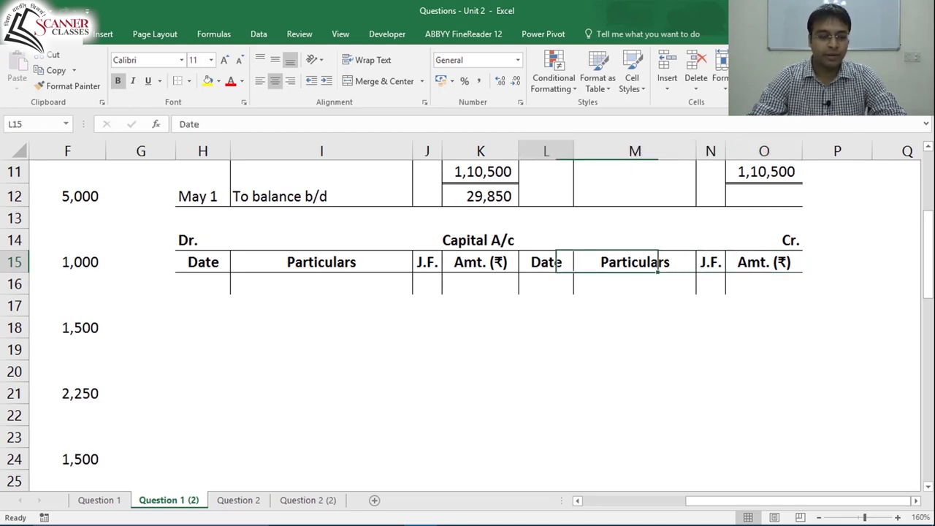
key("shift+Down")
key("shift+Down")
key("shift+Down")
key("alt+h")
key("b")
key("s")
key("shift+Right")
key("alt+h")
key("b")
key("s")
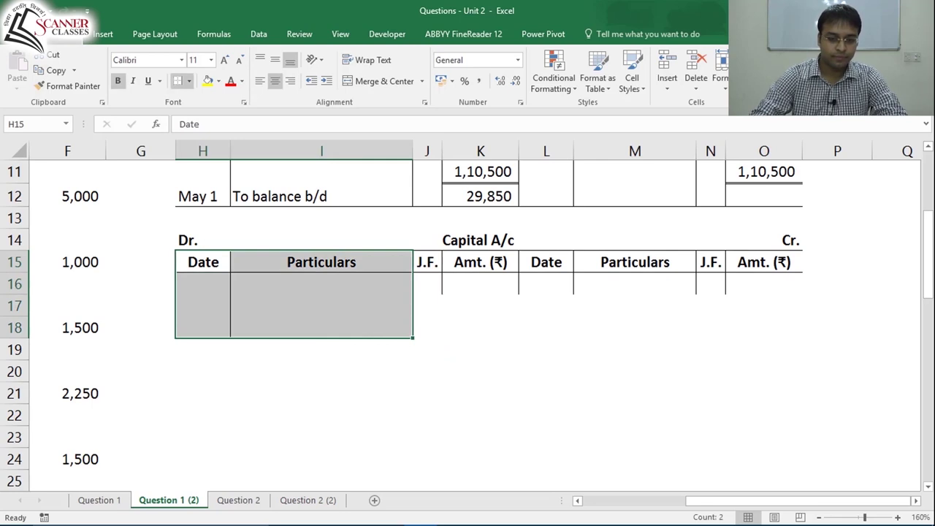
key("shift+Right")
key("alt+h")
key("b")
key("s")
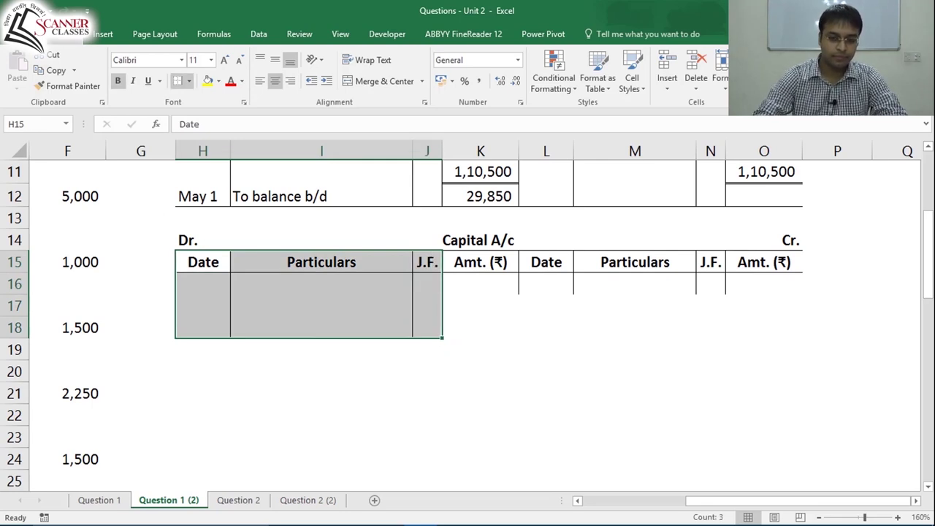
key("shift+Right")
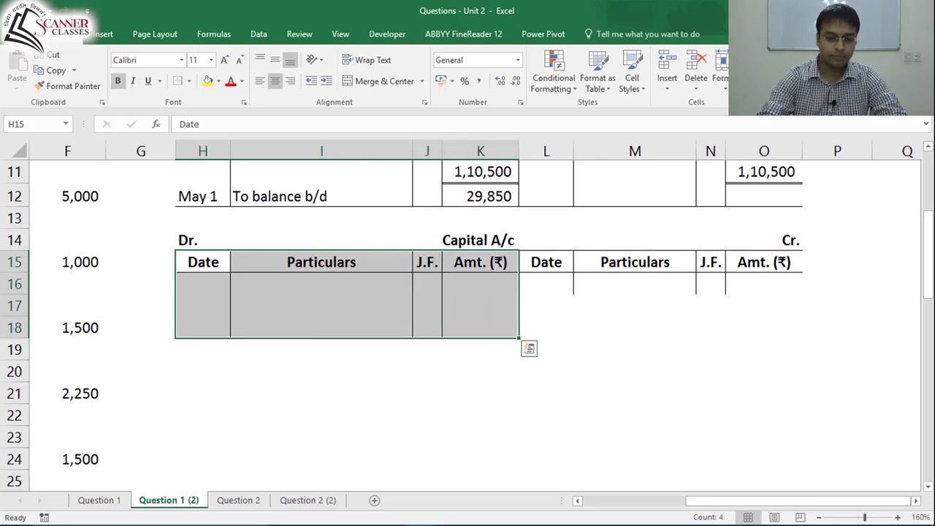
key("alt+h")
key("b")
key("s")
Step: Extend the vertical borders of the Capital A/c credit-side columns L:N down to row 18 using outside borders
key("shift+Right")
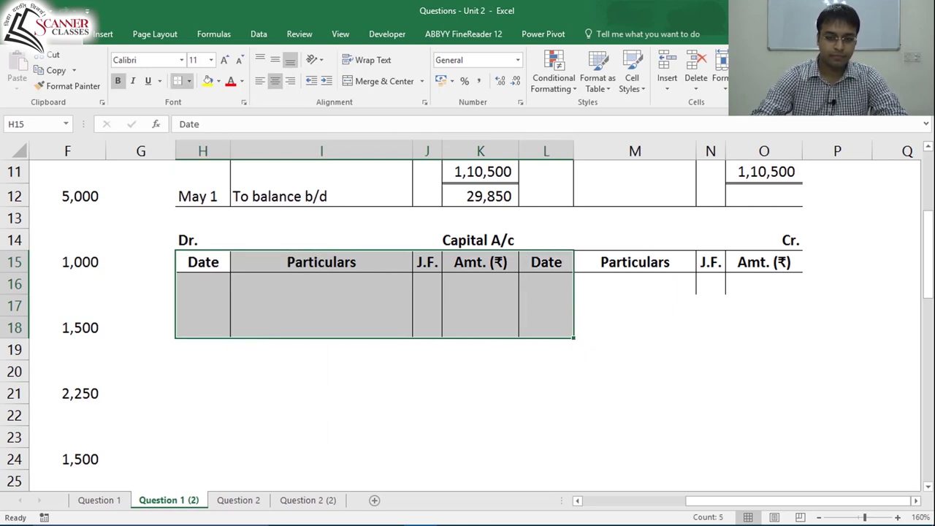
key("alt+h")
key("b")
key("s")
key("shift+Right")
key("alt+h")
key("b")
key("s")
key("shift+Right")
key("alt+h")
key("b")
key("s")
key("Up")
key("Right")
key("Right")
key("Left")
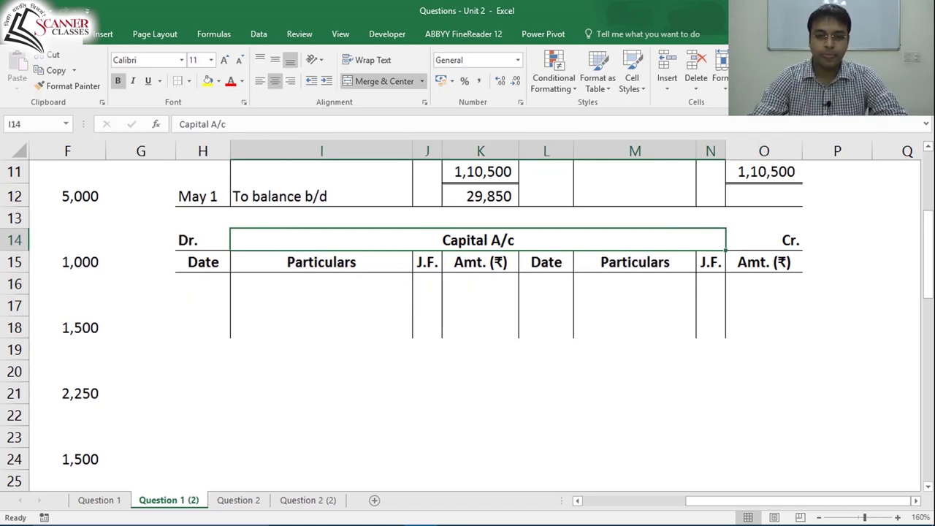
Step: Go back to the Journal and check how the Apr. 1 entry credits Capital A/c in row 6
key("ctrl+Home")
key("Down")
key("Down")
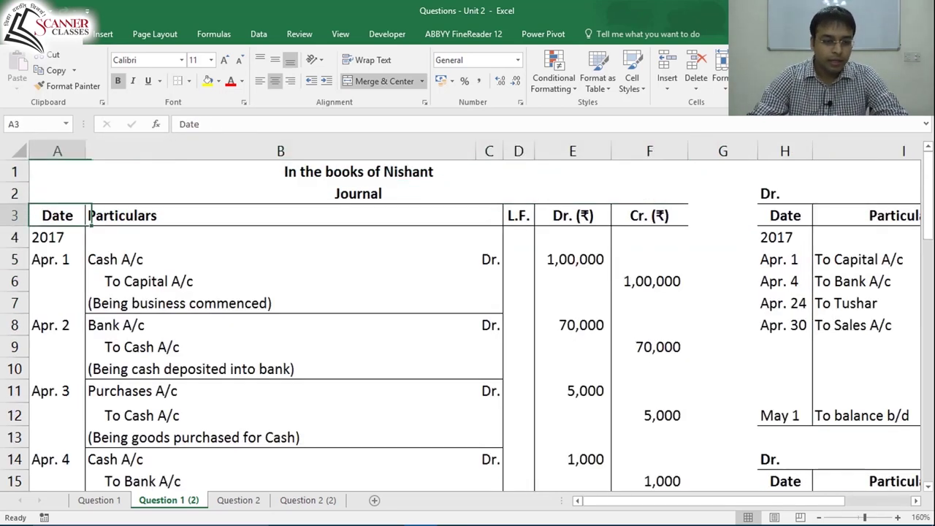
key("Down")
key("Down")
key("Right")
key("shift+Down")
key("shift+Down")
key("shift+Right")
key("shift+Right")
key("shift+Right")
key("shift+Right")
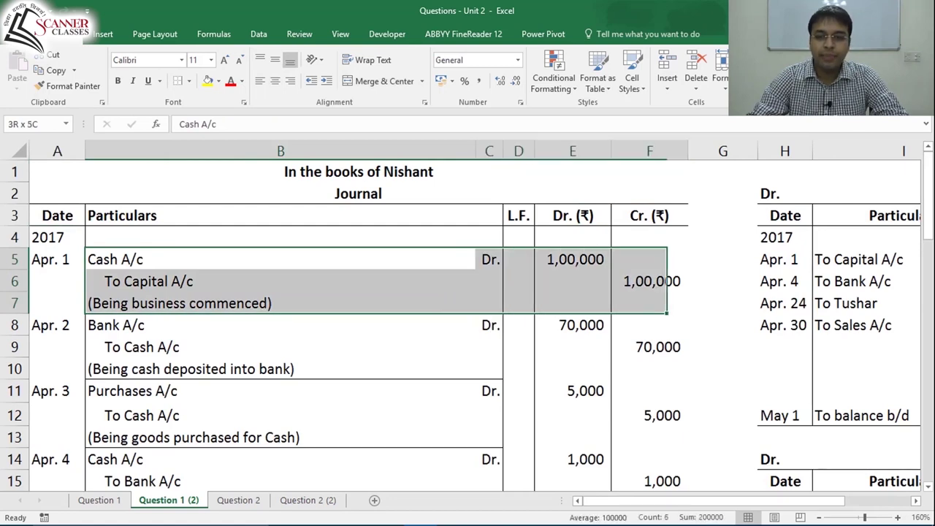
key("Down")
key("shift+Right")
key("shift+Right")
key("shift+Right")
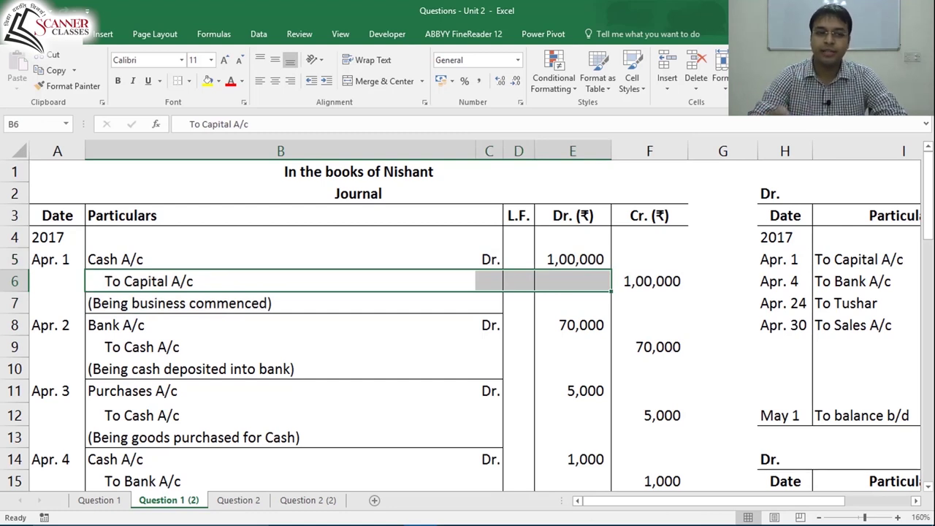
Step: Enter the year 2017 and the date Apr. 1 in the credit-side Date column of Capital A/c, cells L16 and L17
key("Right")
key("Right")
key("Right")
key("Right")
key("Right")
key("Right")
key("Right")
key("Right")
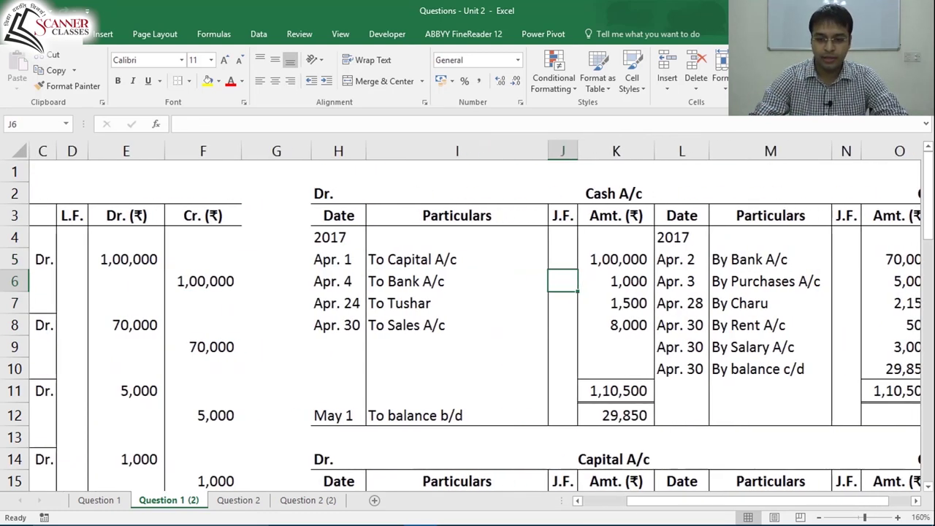
key("Down")
key("Down")
key("Down")
key("Down")
key("Down")
key("Down")
key("Down")
key("Down")
key("Down")
key("Down")
key("Down")
key("Right")
key("Right")
key("Right")
key("Right")
key("Right")
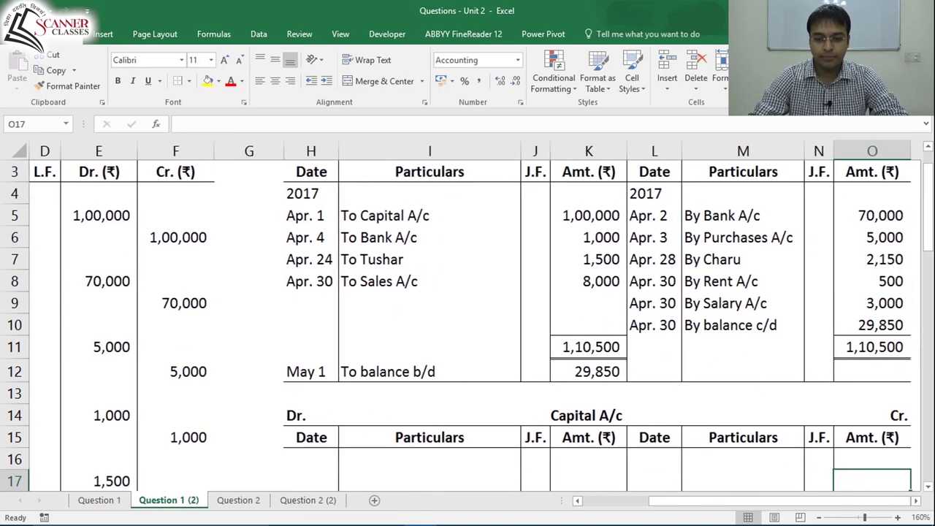
key("Left")
key("Left")
key("Left")
key("Up")
key("Down")
key("Down")
key("Down")
key("Down")
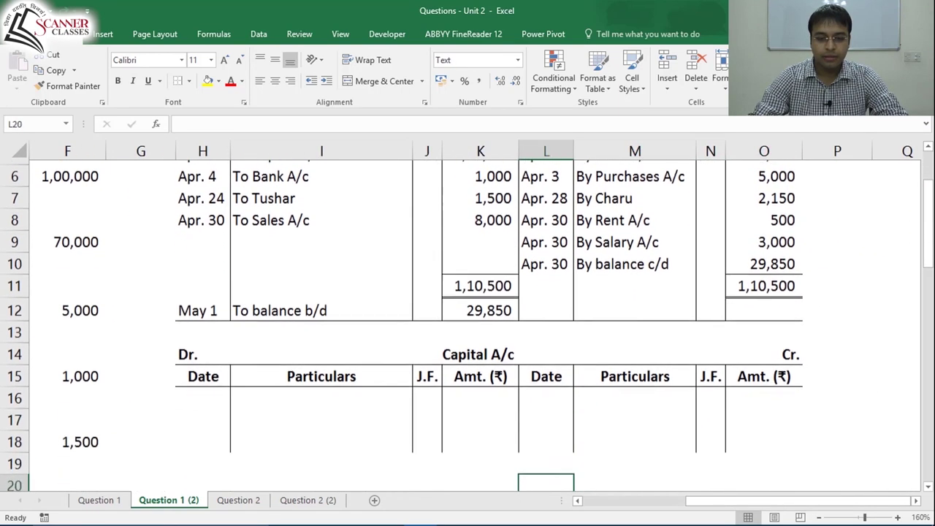
key("Up")
key("Up")
key("Up")
key("Up")
key("Up")
key("Down")
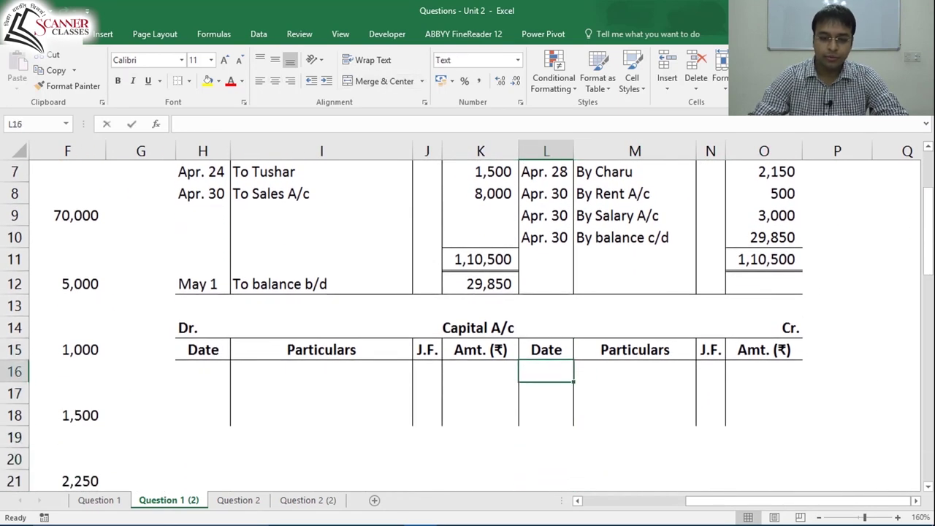
type("2017")
key("Right")
key("Down")
key("Left")
type("Apr. 1")
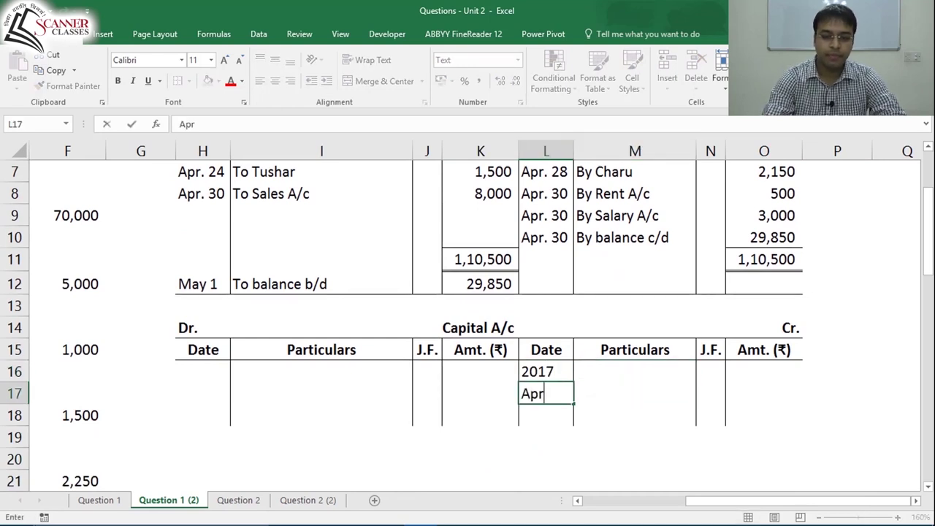
Step: Post By Cash A/c with the amount 100000 against Apr. 1 on the credit side of Capital A/c in row 17
key("Right")
type("By Cash A/c")
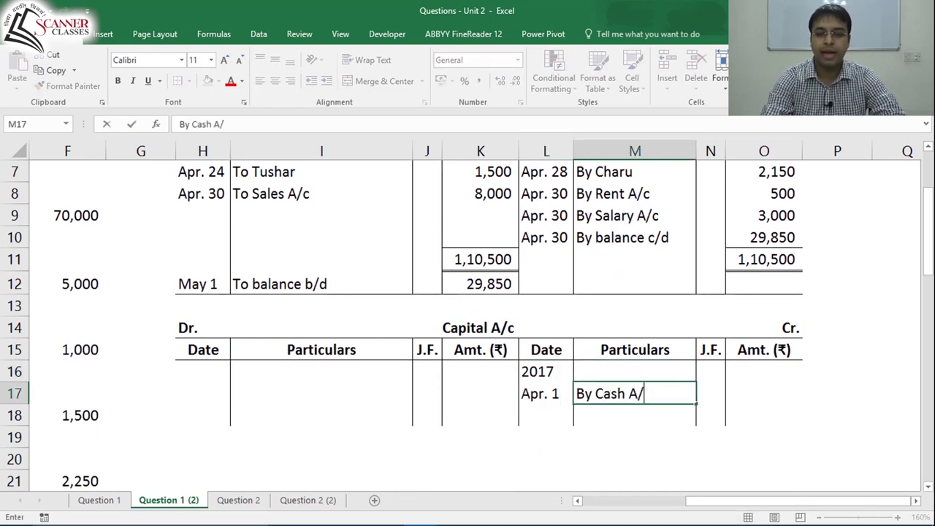
key("Right")
key("Right")
type("100000")
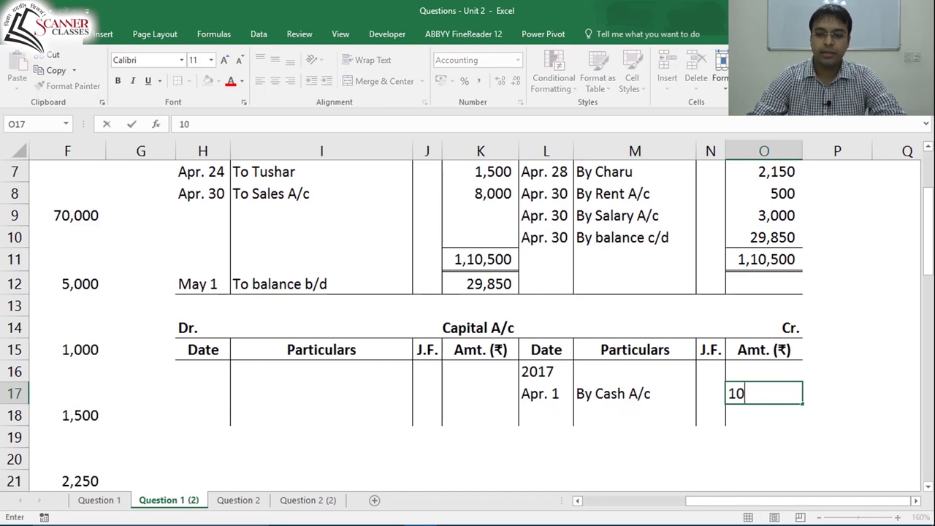
key("ctrl+Return")
key("Left")
key("Left")
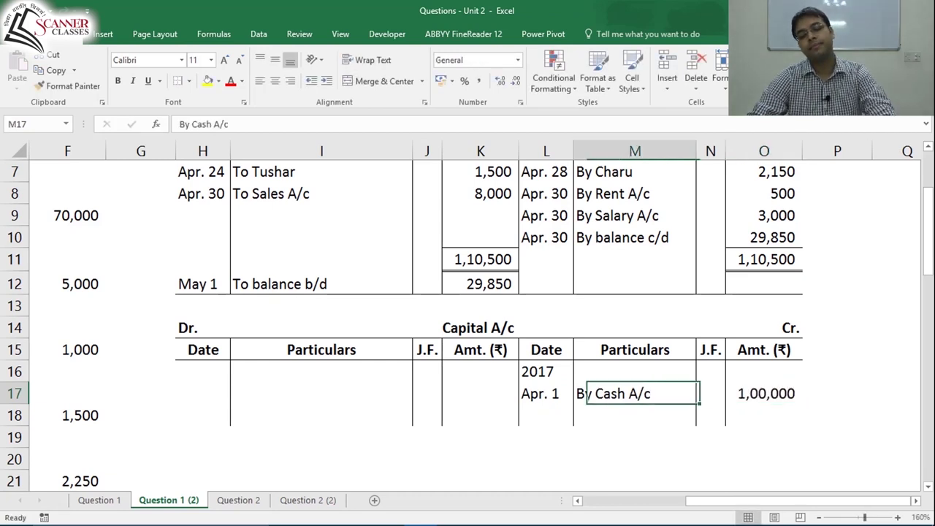
Step: Review the Capital A/c title, its Cr. side and the amount, particulars and date of the Apr. 1 posting
left_click(488, 328)
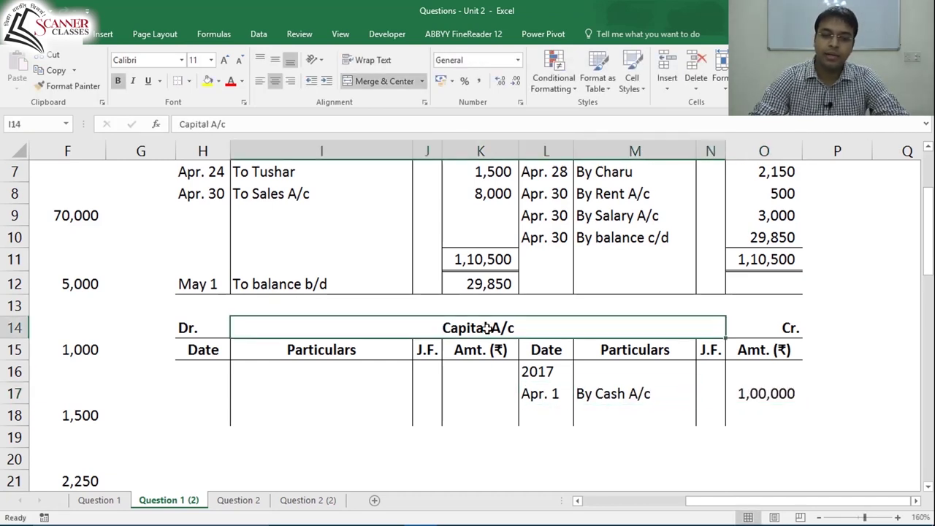
left_click(804, 329)
left_click(783, 396)
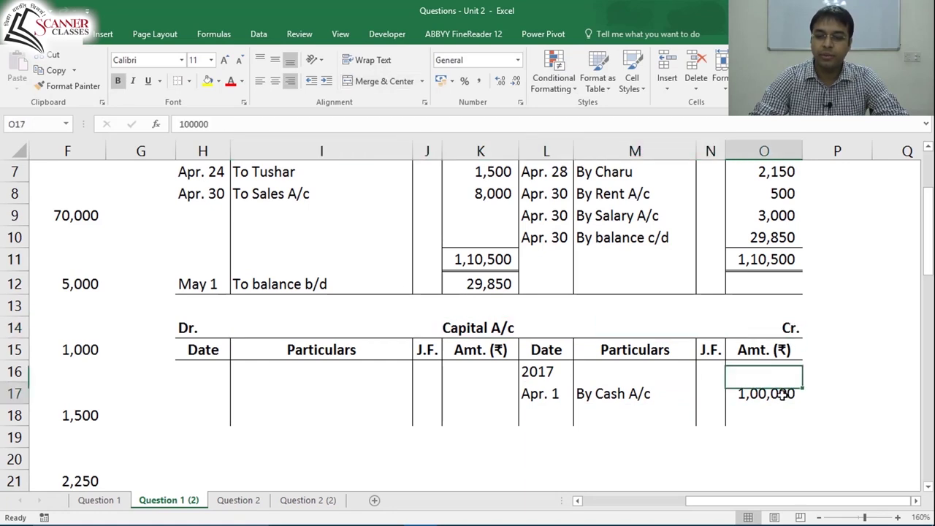
left_click(639, 399)
left_click(553, 388)
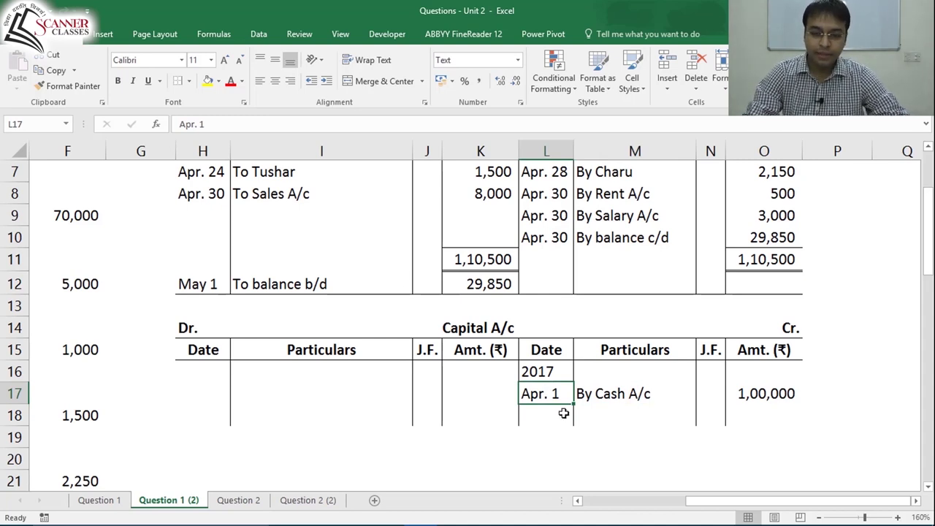
left_click(514, 327)
left_click(793, 328)
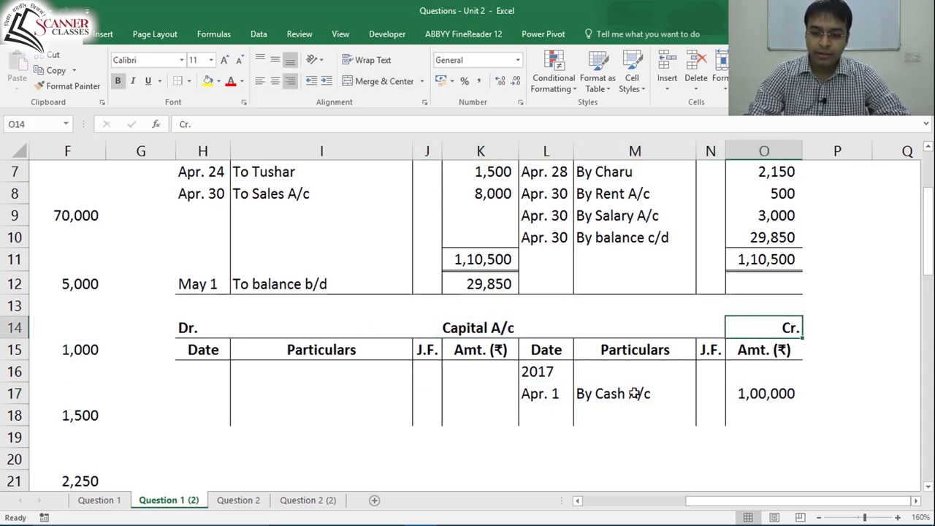
left_click(776, 393)
left_click(618, 394)
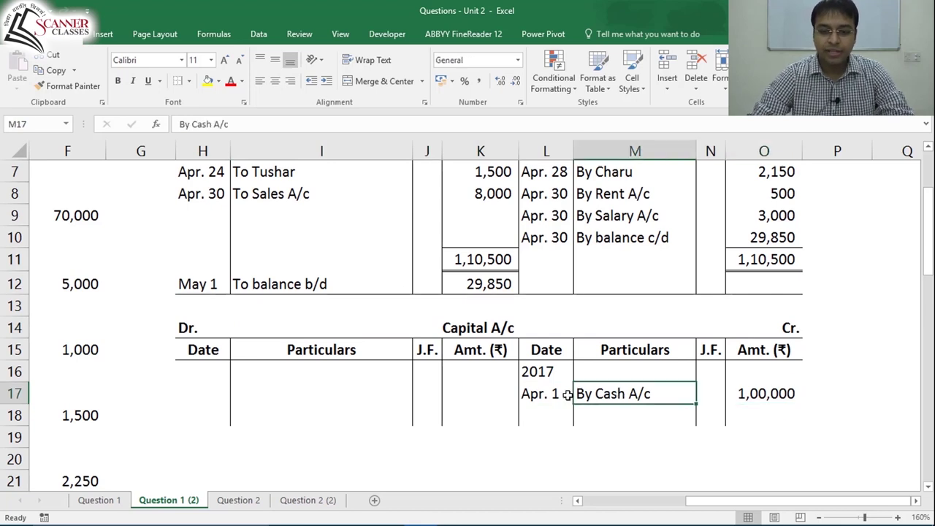
left_click(532, 393)
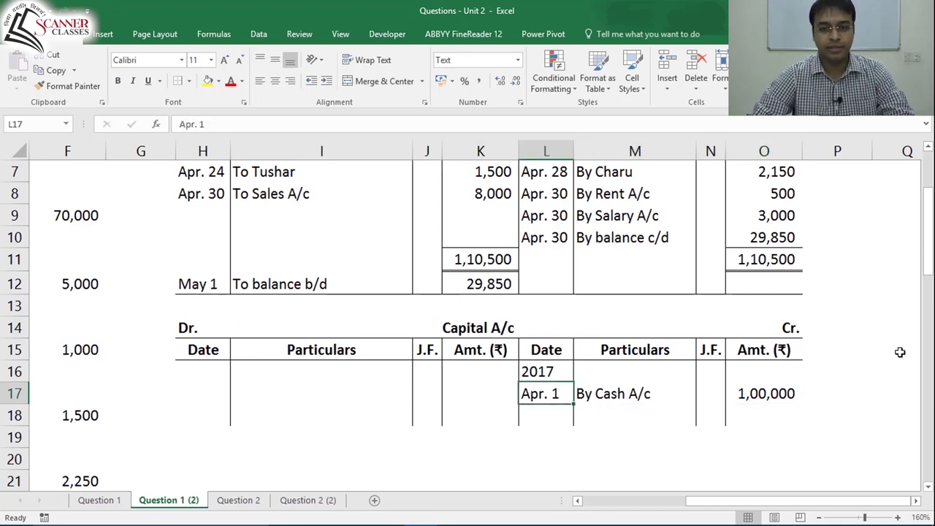
key("Down")
key("Down")
key("Down")
key("Down")
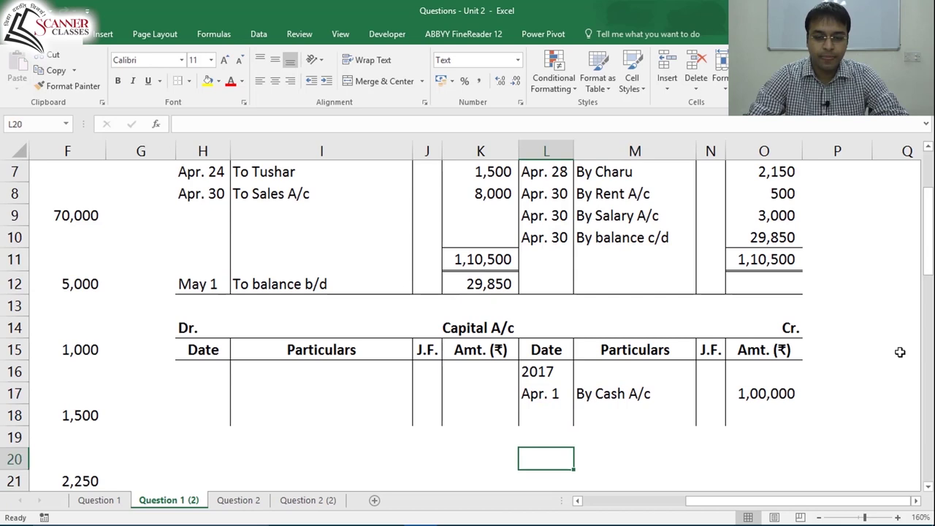
key("Up")
key("Up")
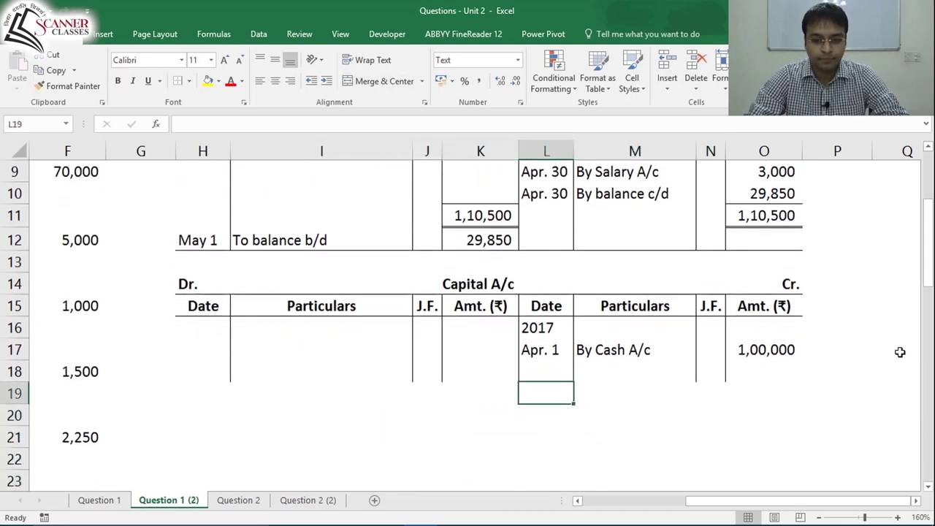
key("Up")
key("Up")
key("Up")
key("Up")
key("Up")
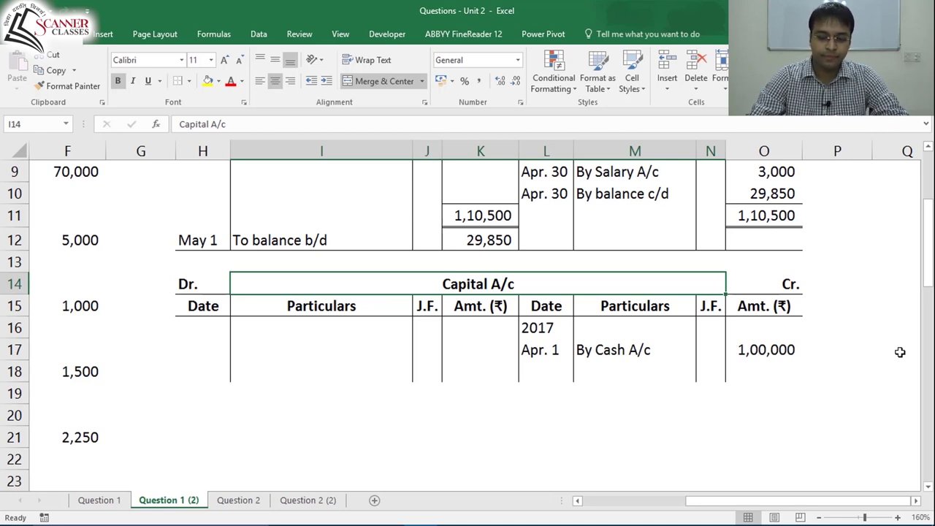
Step: Go back to the start of the Journal and review the complete Apr. 1 entry in B5:F7
key("ctrl+Home")
key("Down")
key("Down")
key("Down")
key("Down")
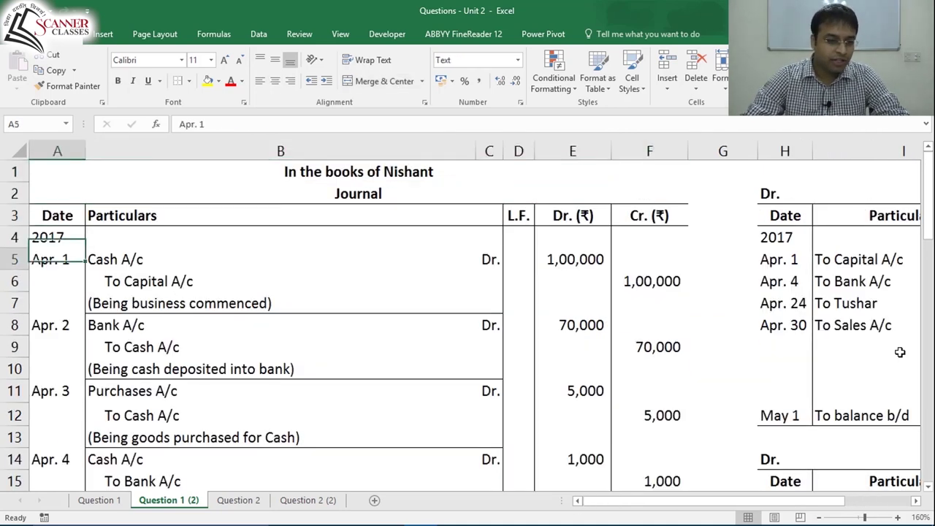
key("Right")
key("shift+Down")
key("shift+Down")
key("shift+Right")
key("shift+Right")
key("shift+Right")
key("shift+Right")
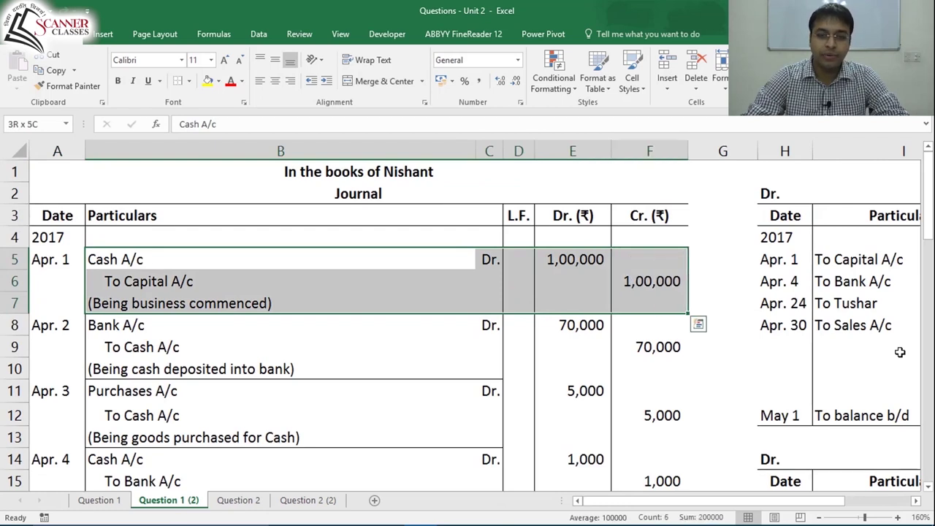
Step: Check the Apr. 2, Apr. 3 and Apr. 4 journal entries for any further posting to Capital A/c
key("Down")
key("Down")
key("Down")
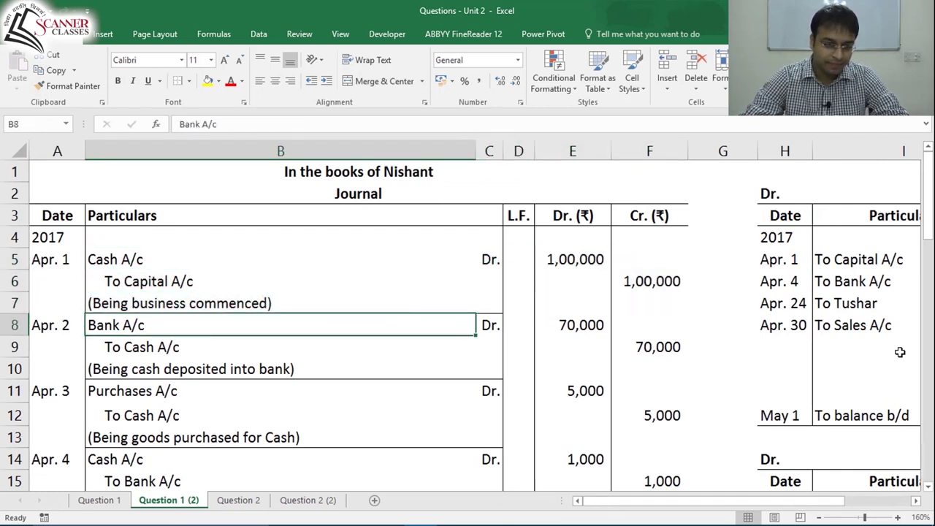
key("shift+Down")
key("shift+Down")
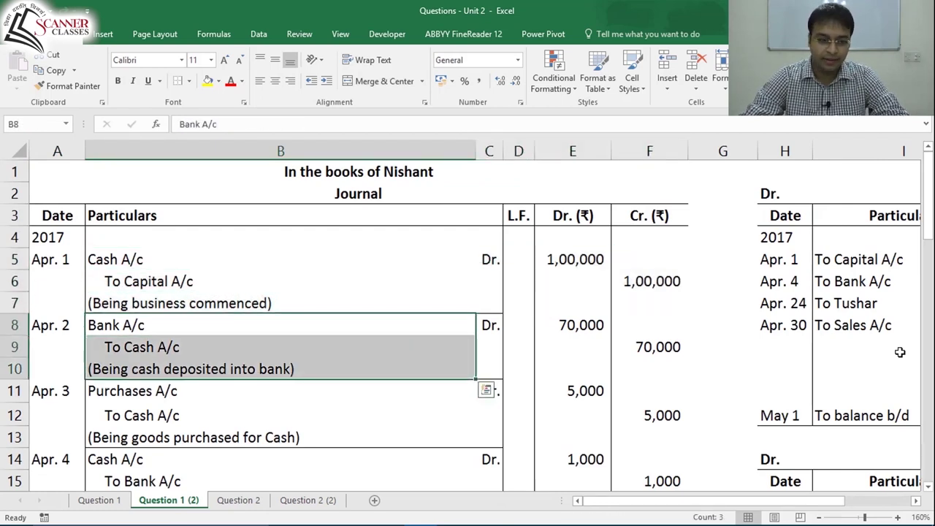
key("Down")
key("Down")
key("Down")
key("Down")
key("Up")
key("shift+Down")
key("shift+Down")
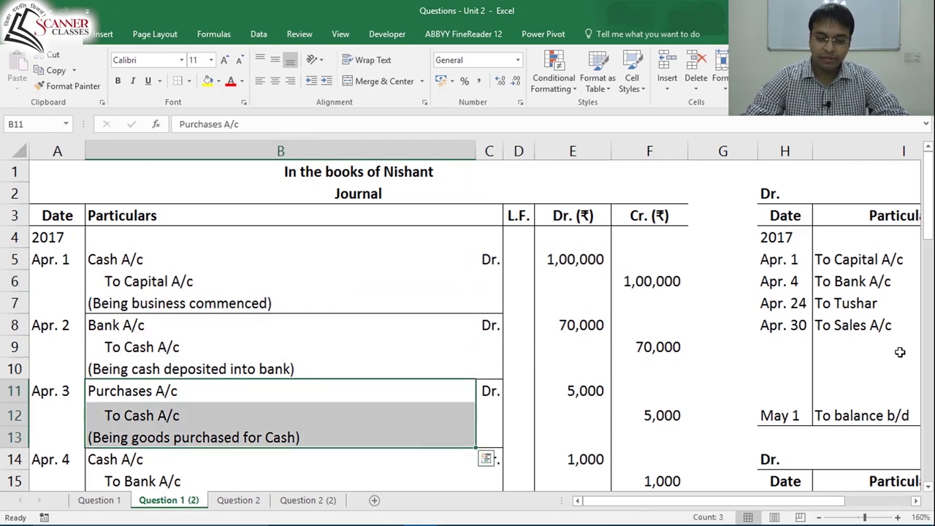
key("Down")
key("Down")
key("Down")
key("Down")
key("Down")
key("Down")
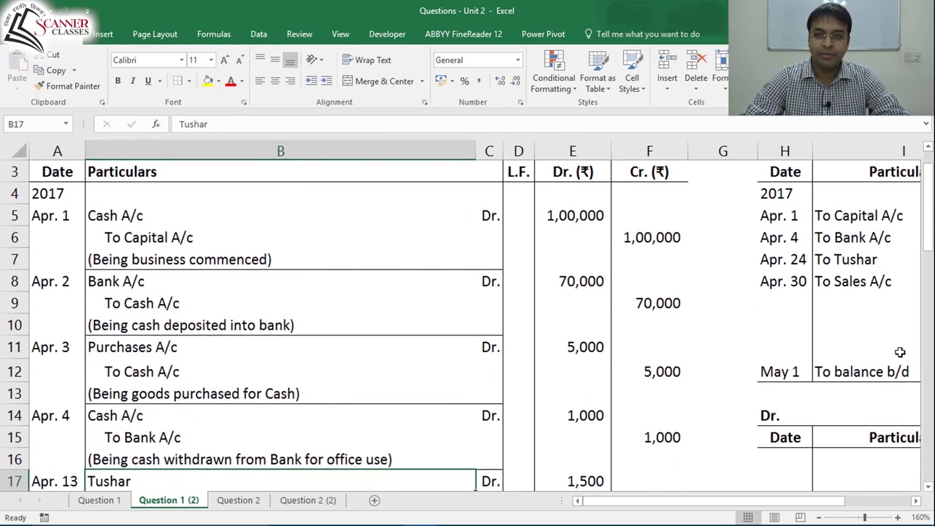
Step: Check the Apr. 13, Apr. 20 and Apr. 24 journal entries for any further posting to Capital A/c
key("Down")
key("Down")
key("Down")
key("Down")
key("Down")
key("Down")
key("Down")
key("Down")
key("Down")
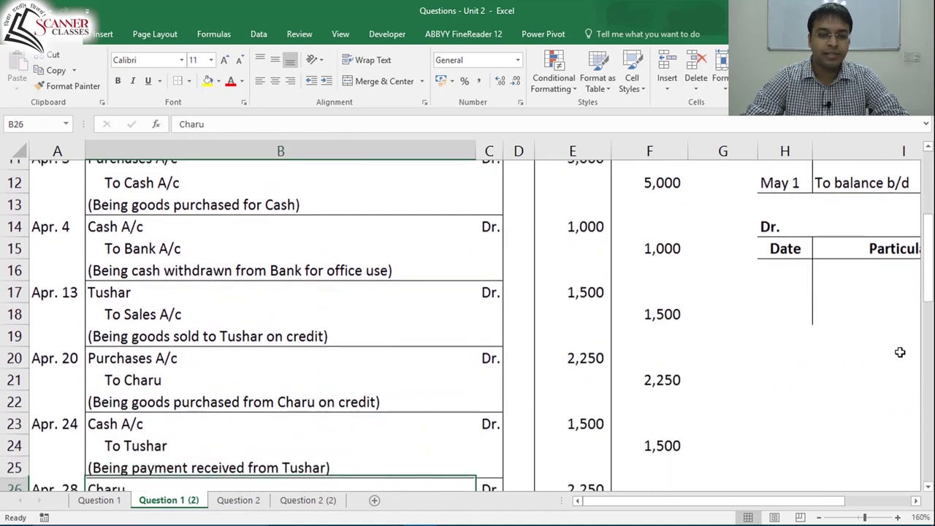
key("Up")
key("Up")
key("Up")
key("Up")
key("Up")
key("Up")
key("shift+Down")
key("shift+Down")
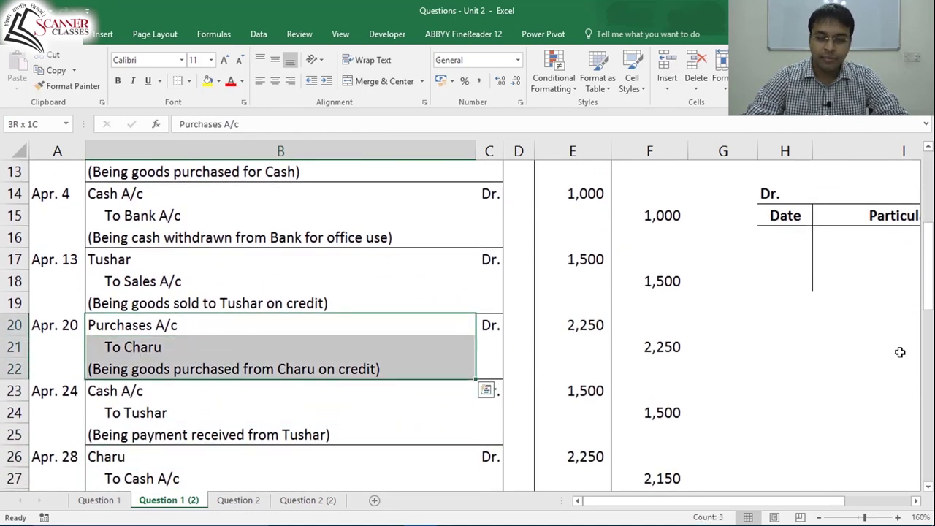
key("Down")
key("Down")
key("Down")
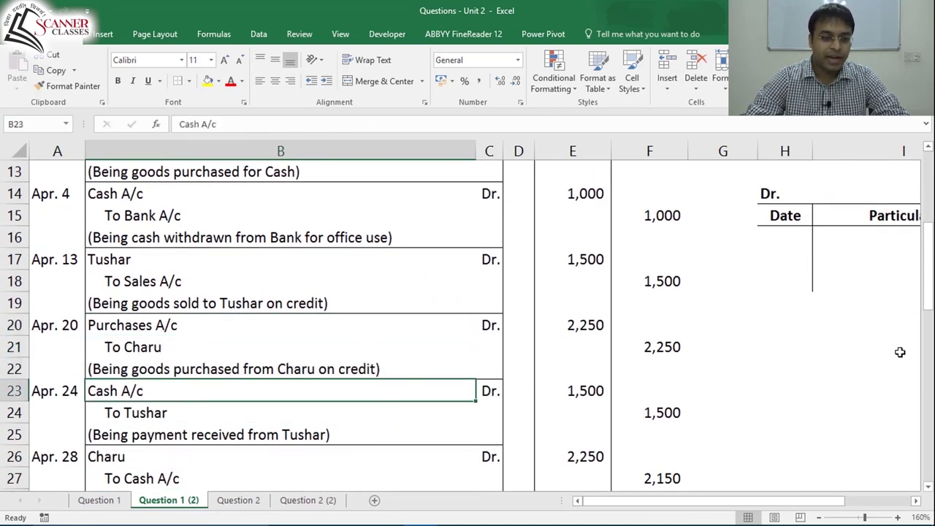
key("shift+Down")
Step: Check the Apr. 28 and both Apr. 30 journal entries for any further posting to Capital A/c
key("Down")
key("Down")
key("Down")
key("Down")
key("Down")
key("Down")
key("Down")
key("Down")
key("Down")
key("Down")
key("Down")
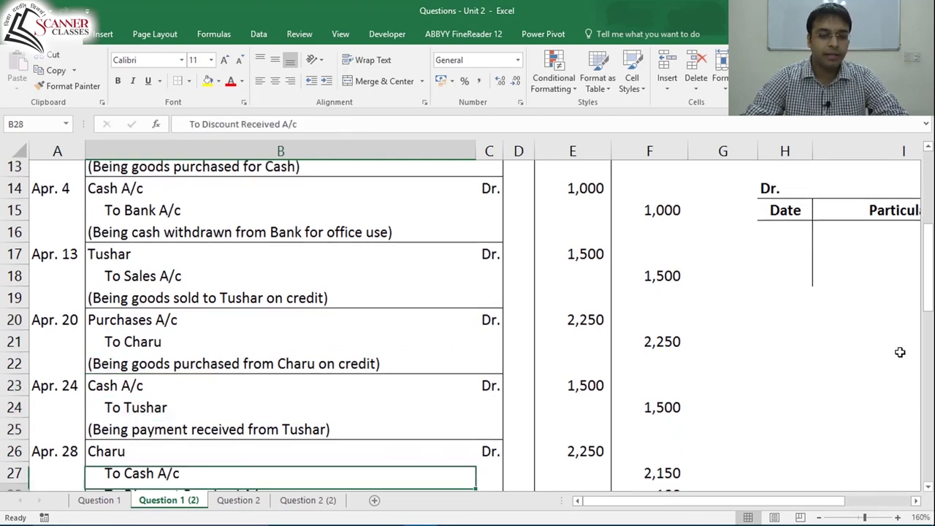
key("Up")
key("Up")
key("Up")
key("Up")
key("Up")
key("Up")
key("Up")
key("Down")
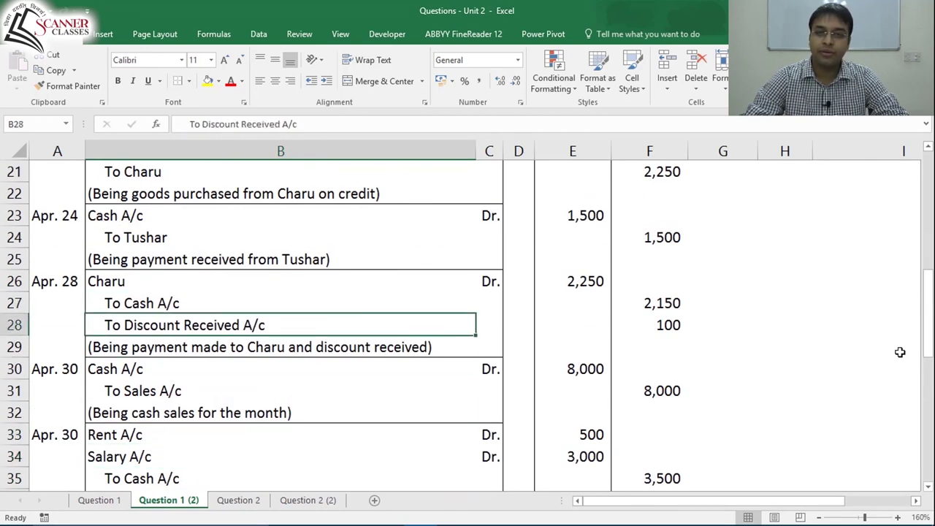
key("Down")
key("Down")
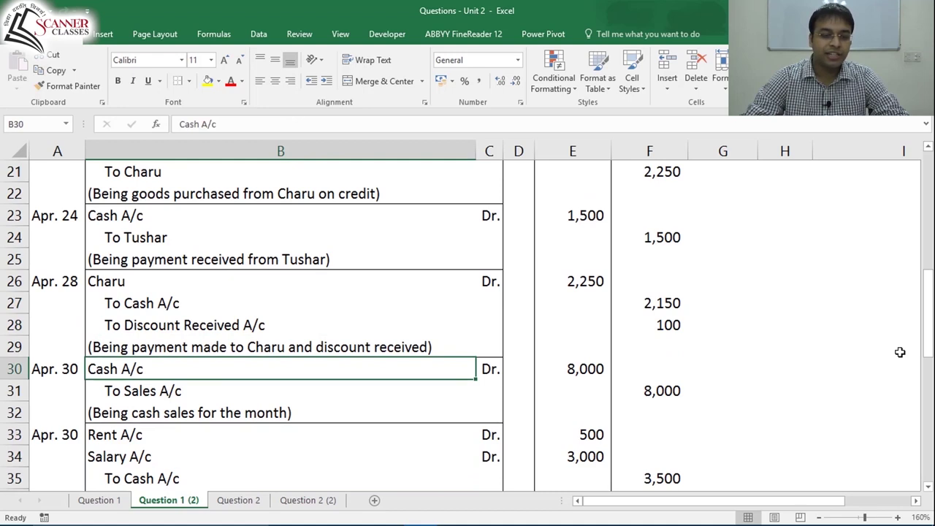
key("Down")
key("Down")
key("Down")
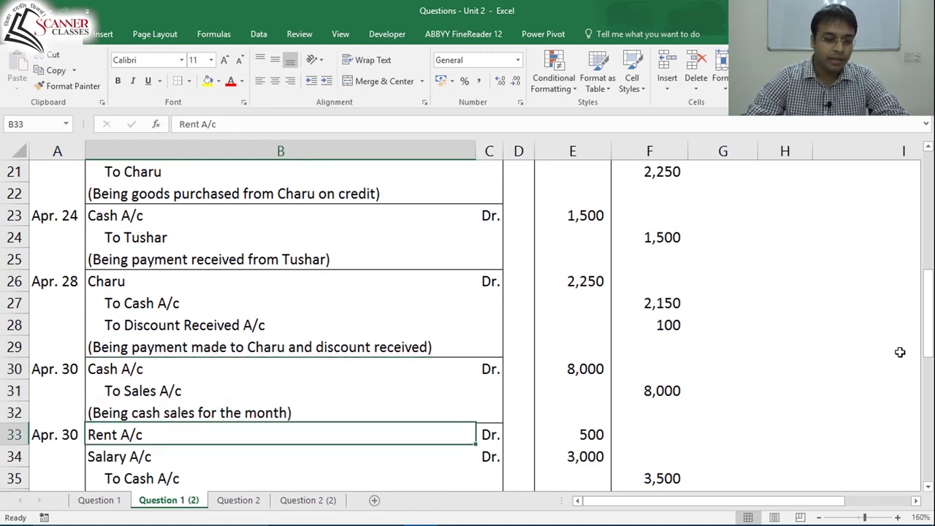
key("shift+Down")
key("shift+Down")
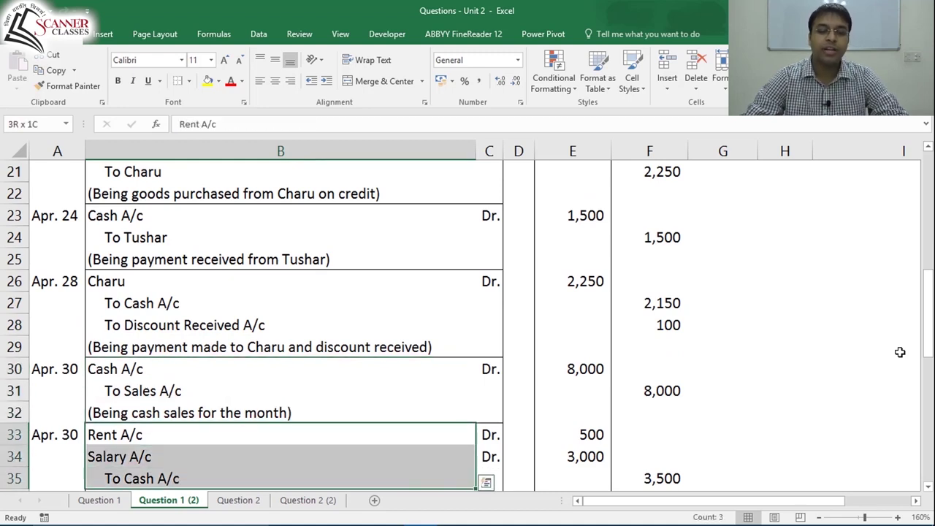
key("Down")
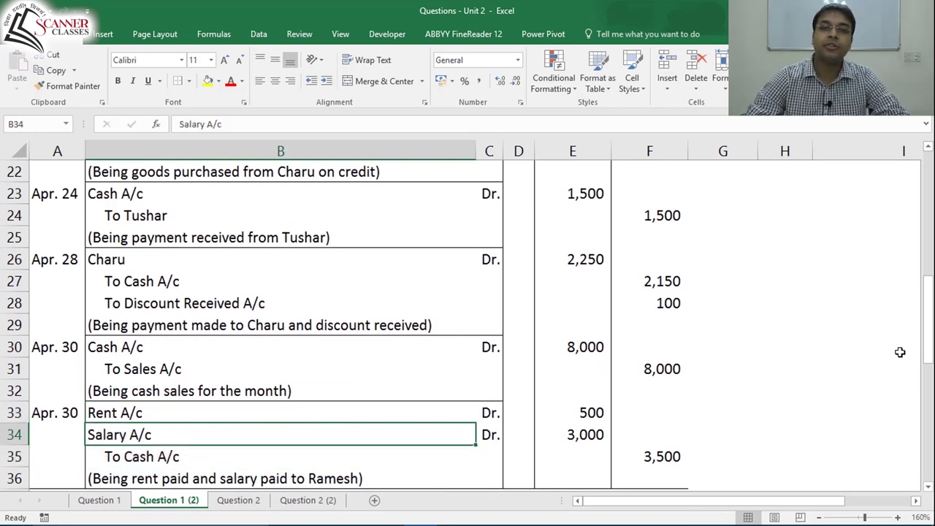
Step: Return from the Journal to the ledger area and go to the Capital A/c below the Cash A/c
key("ctrl+Home")
key("Right")
key("Right")
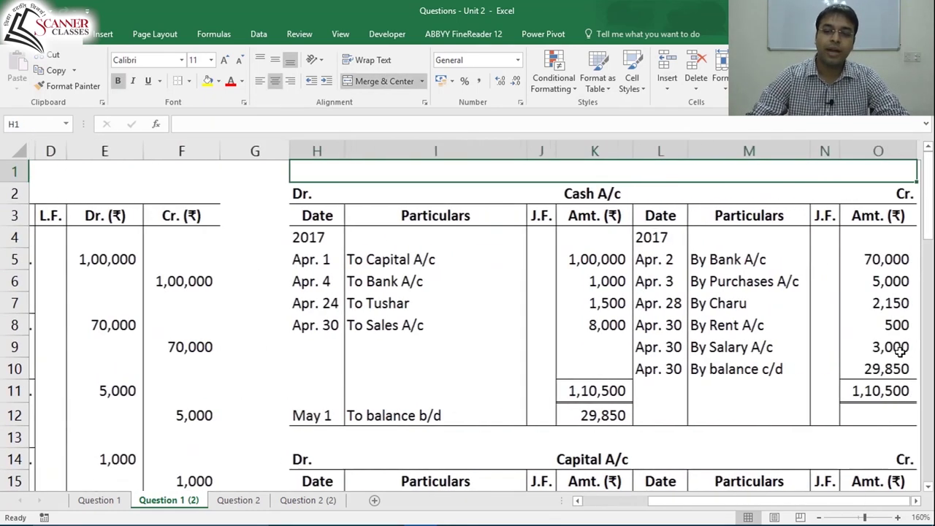
key("Down")
key("Down")
key("Down")
key("Down")
key("Down")
key("Down")
key("Down")
key("Down")
key("Down")
key("Down")
key("Down")
key("Down")
key("Down")
key("Down")
key("Down")
key("Down")
key("Down")
key("Down")
key("Down")
key("Right")
key("Right")
key("Right")
key("Right")
key("Right")
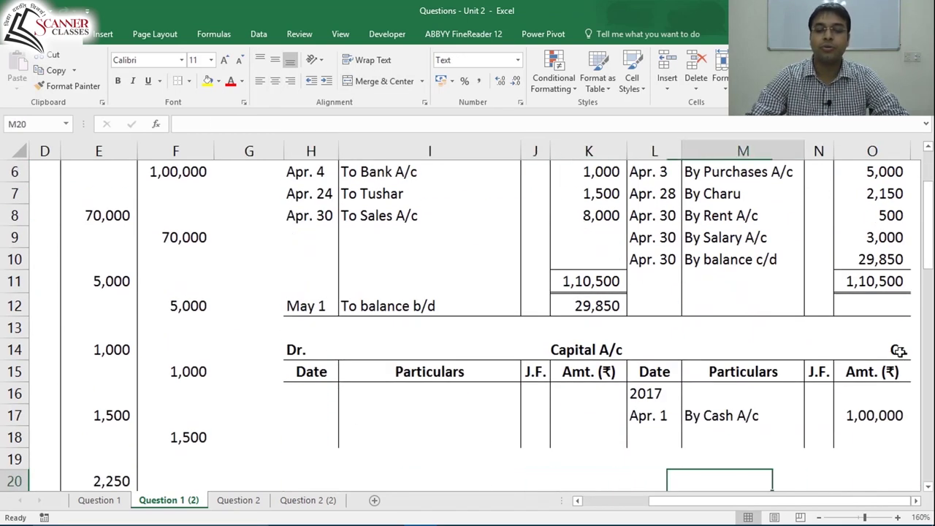
Step: Compare the debit and credit amount columns of Capital A/c to work out its balancing figure
key("Left")
key("Up")
key("Left")
key("Up")
key("Up")
key("Up")
key("Left")
key("Right")
key("Right")
key("Right")
key("Right")
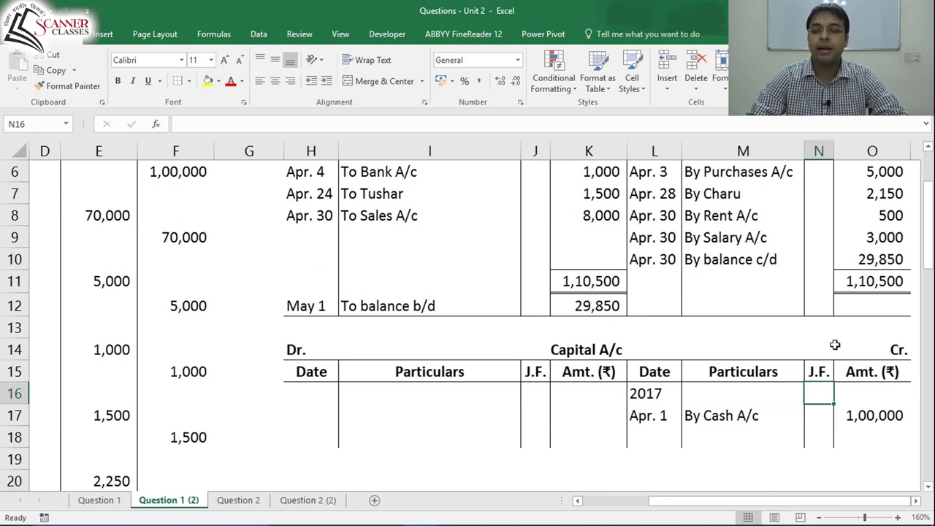
left_click(884, 415)
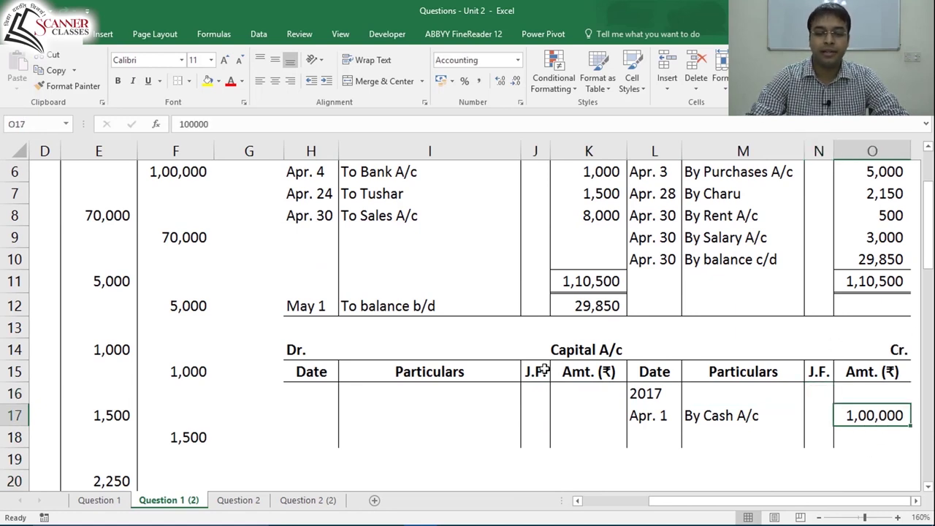
left_click_drag(575, 399, 582, 408)
left_click(887, 416)
key("Return")
left_click(895, 407)
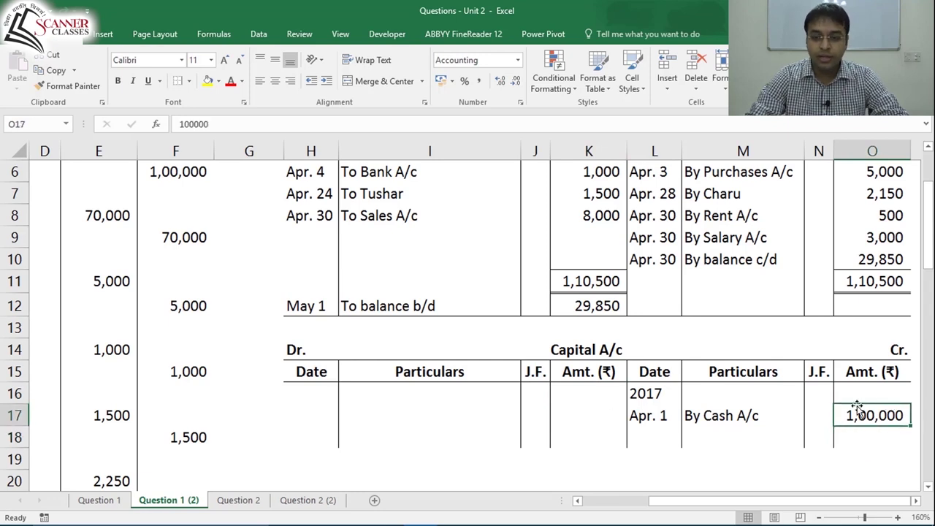
Step: Enter 2017 in H16 and Apr. 30 in H17 as the debit-side dates of Capital A/c
left_click(312, 395)
type("2017")
key("Return")
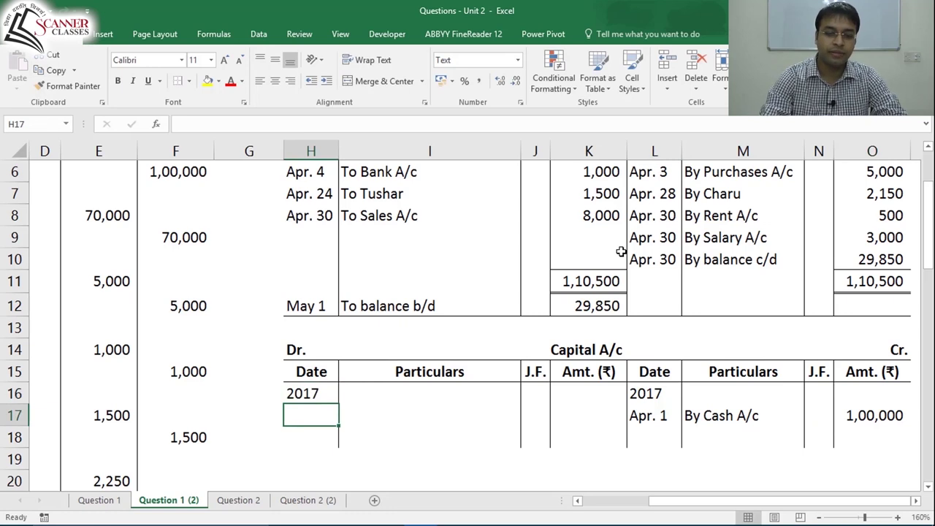
type("Apr. 3")
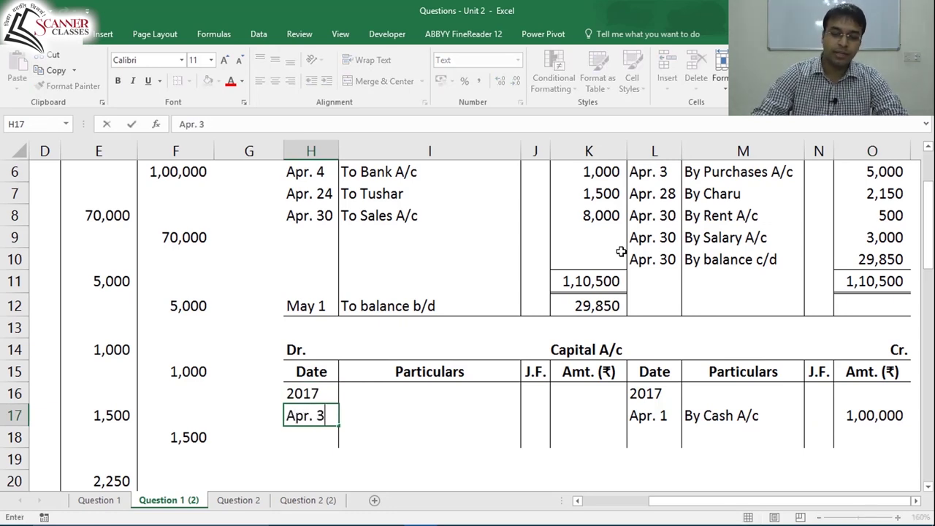
type("0")
key("Tab")
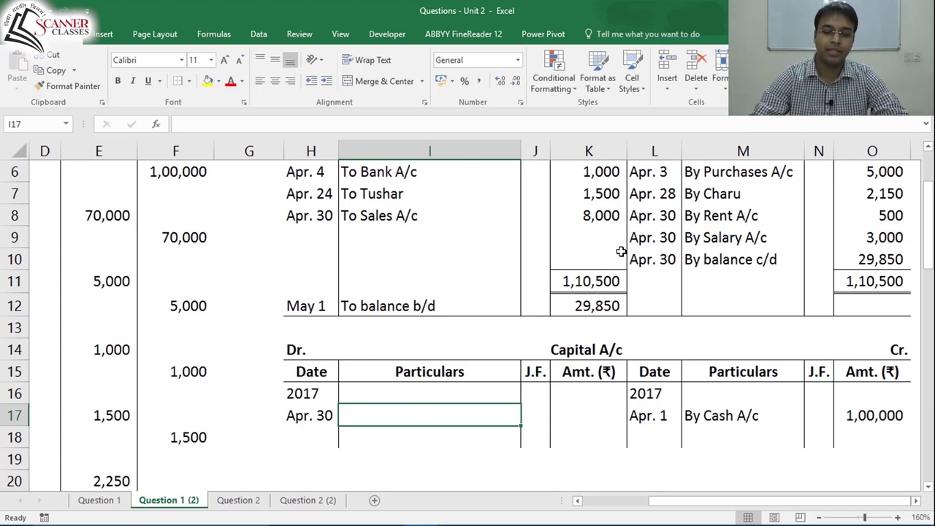
Step: Record the closing balance on the debit side of Capital A/c: "To balance c/d" in I17 and 100000 in K17
type("To b")
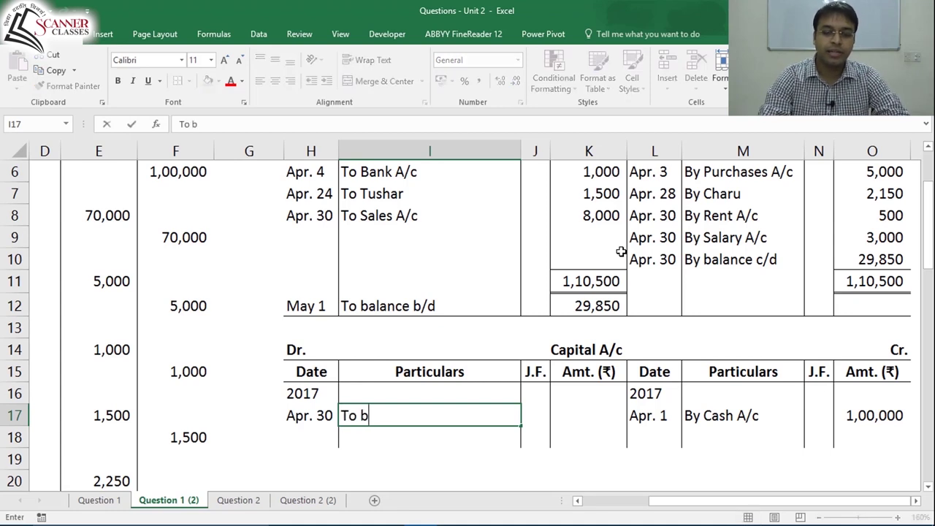
type("alance c/d")
key("ctrl+Return")
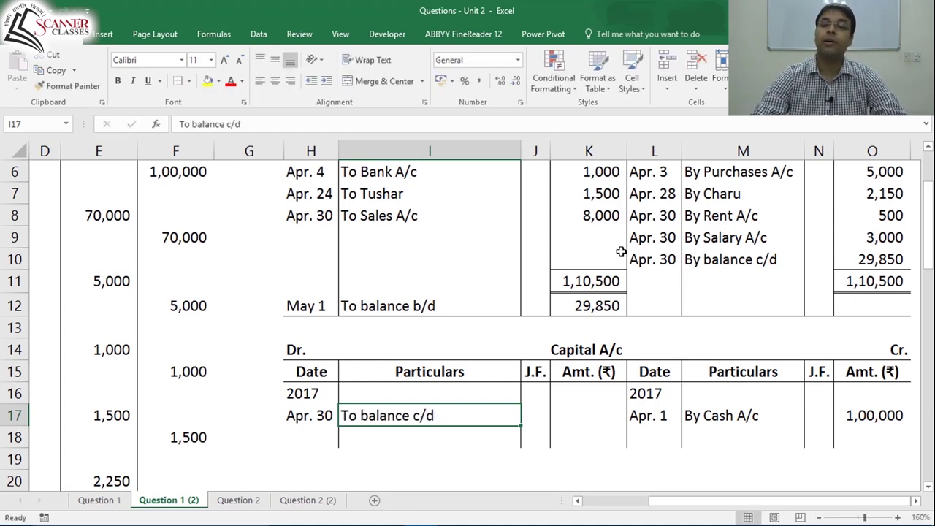
left_click(706, 414)
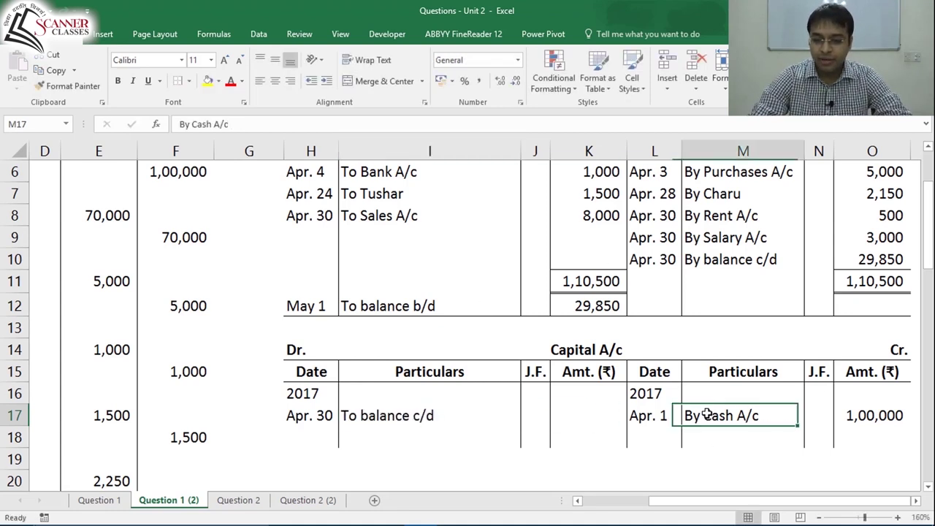
left_click(388, 417)
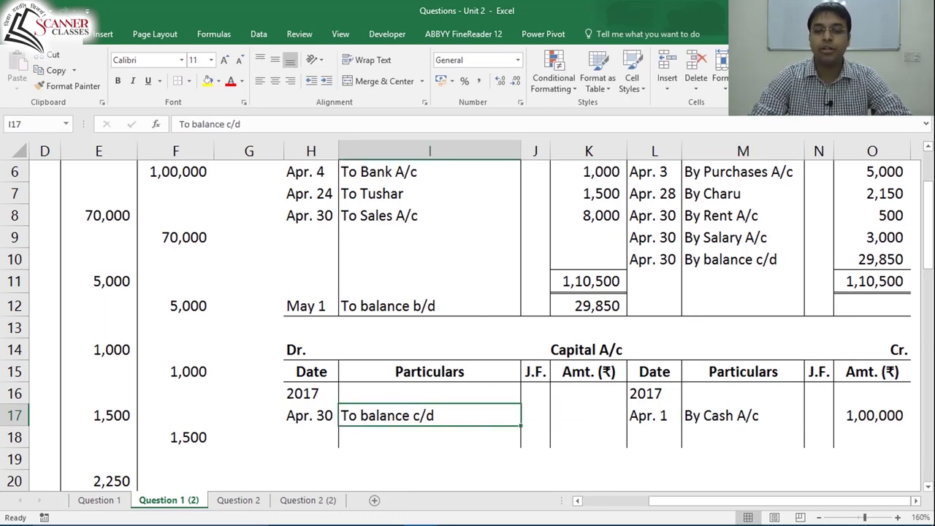
key("Right")
key("Right")
type("1")
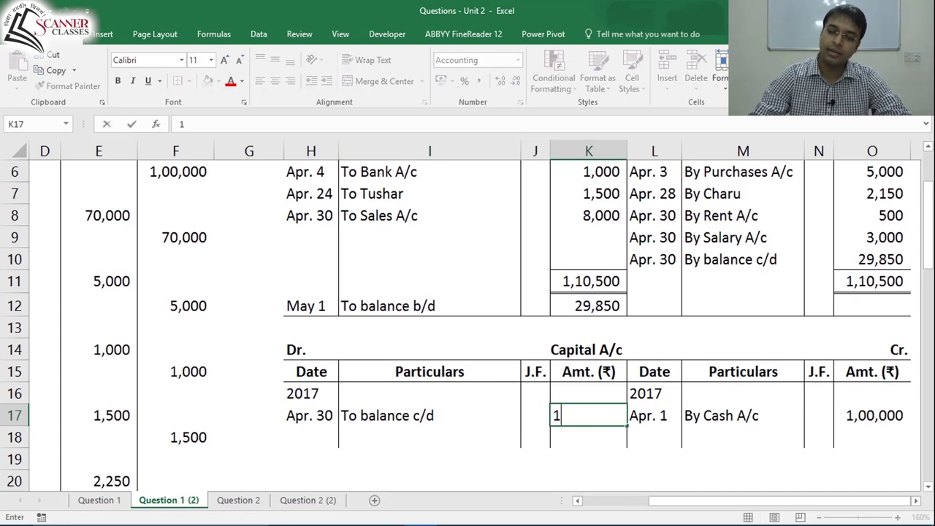
type("00000")
key("ctrl+Return")
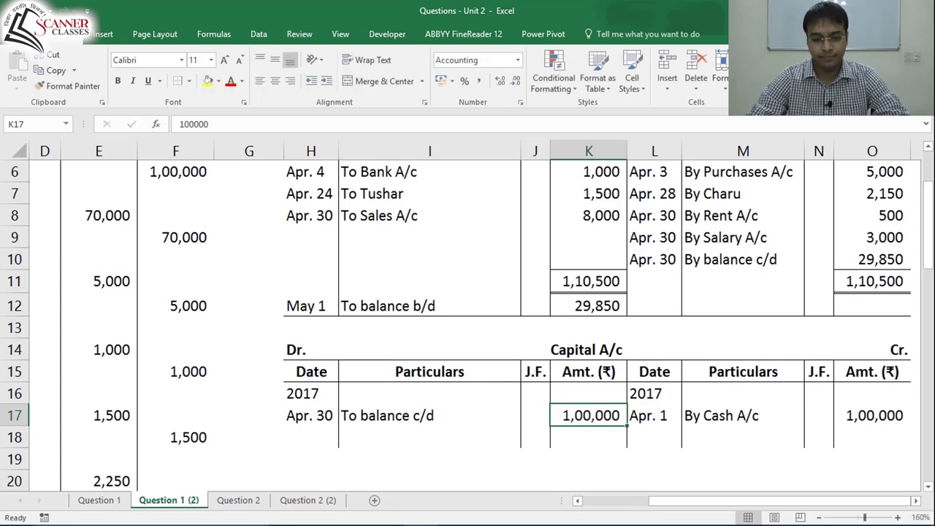
Step: Total the debit side of Capital A/c with a SUM in K18 and copy that total formula to O18
key("Down")
key("alt+equal")
key("ctrl+Return")
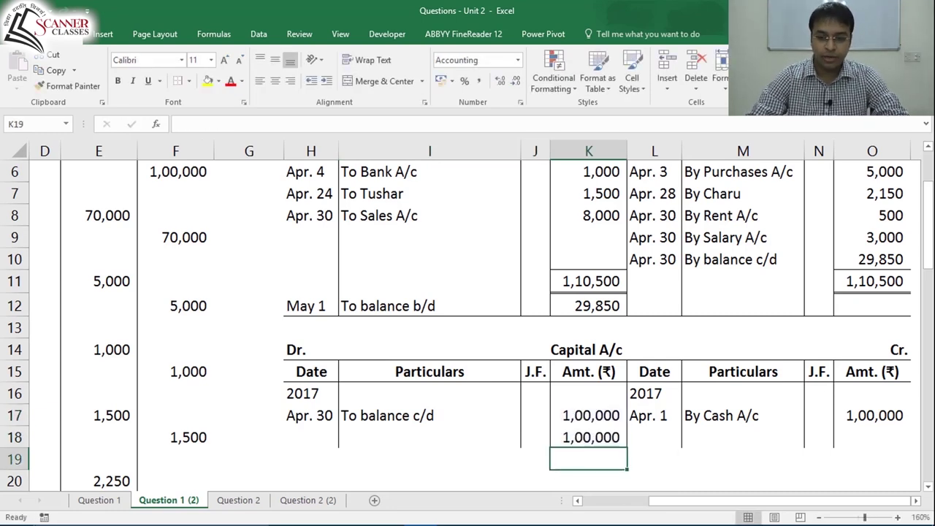
key("ctrl+c")
key("Right")
key("Right")
key("Right")
key("Right")
key("ctrl+v")
key("Escape")
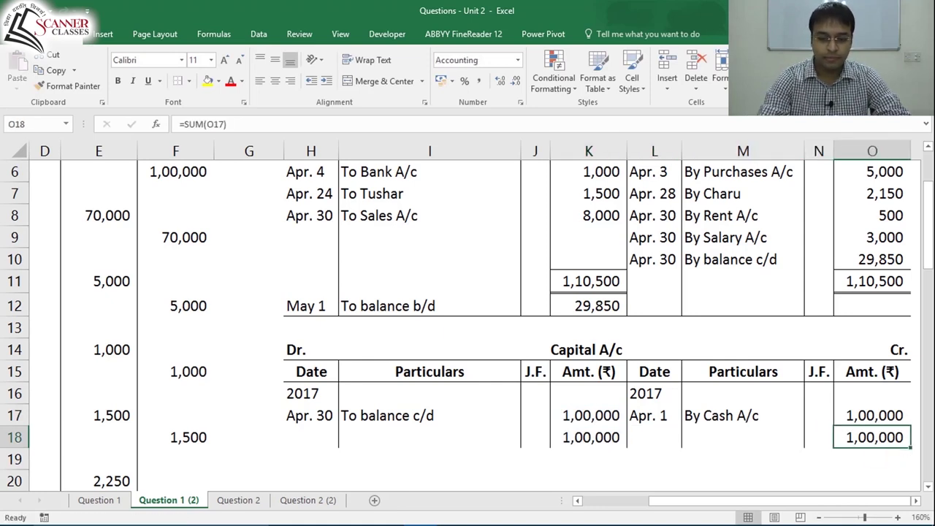
Step: Give the Capital A/c totals in row 18 a top and double bottom border
left_click(589, 437)
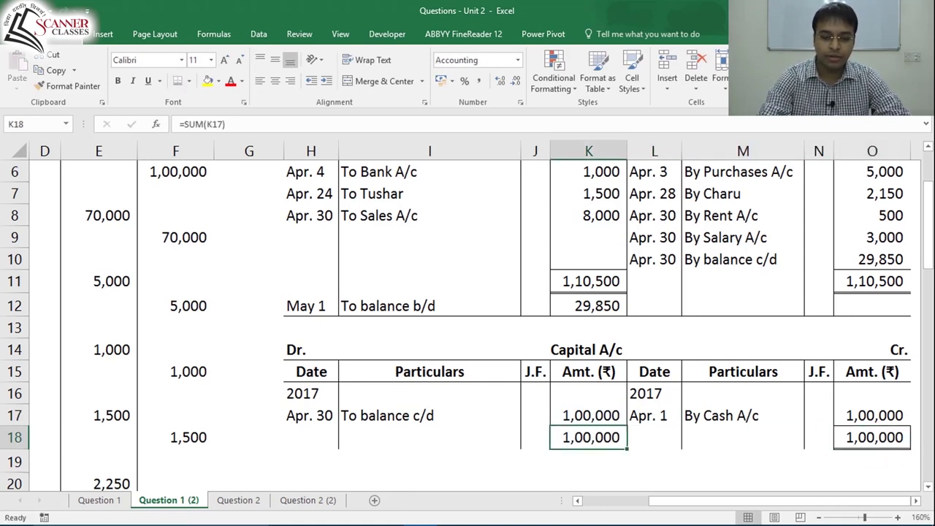
key("alt+h")
key("b")
key("b")
key("Down")
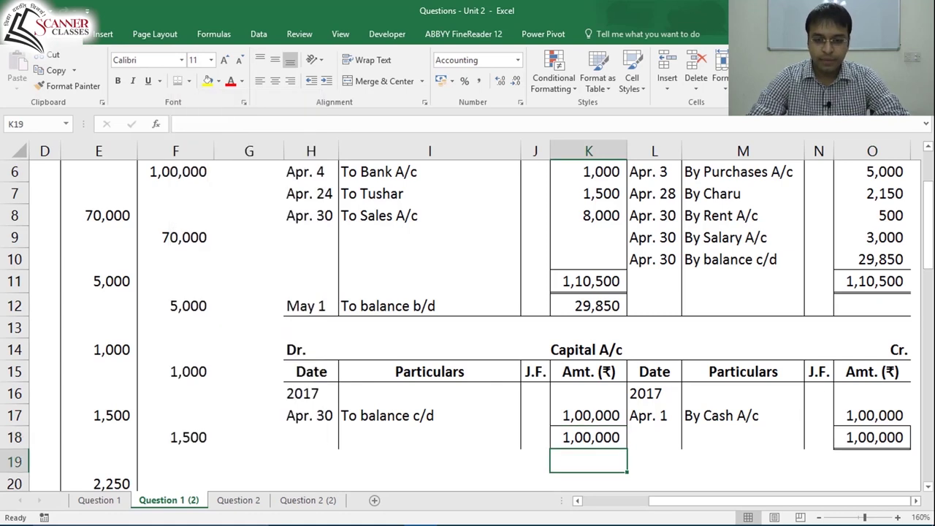
Step: Bring down the opening balance on the credit side: May 1 in L19, "By balance b/d" in M19 and 100000 in O19
key("Right")
type("y 1")
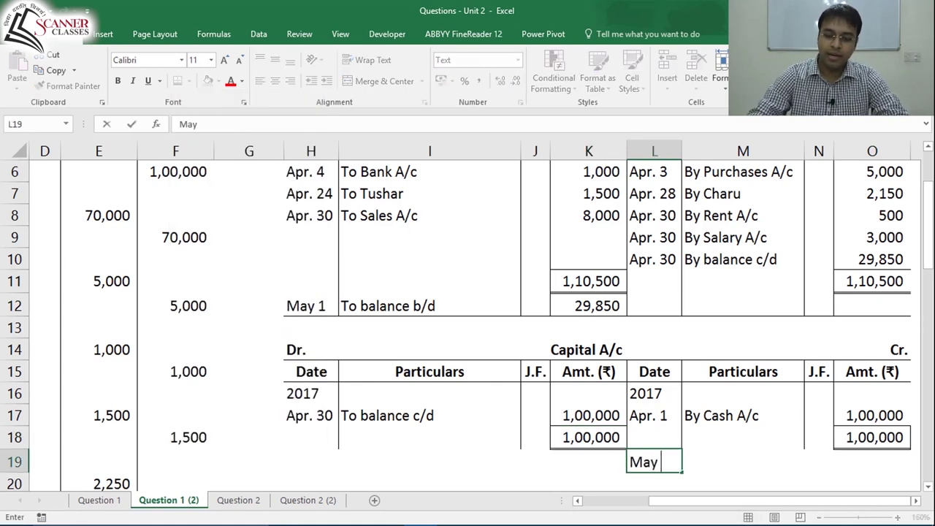
key("Tab")
type("By bala")
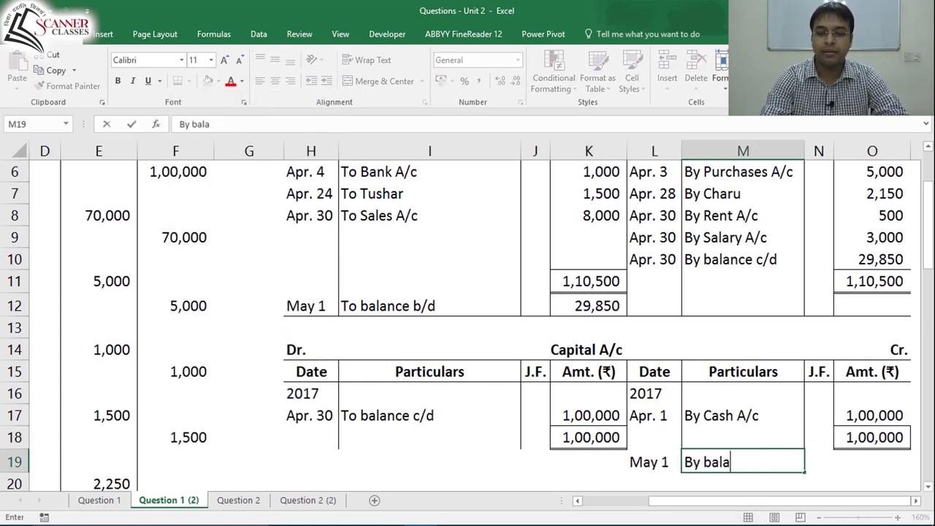
type("nce b/d")
key("Tab")
key("Tab")
type("100000")
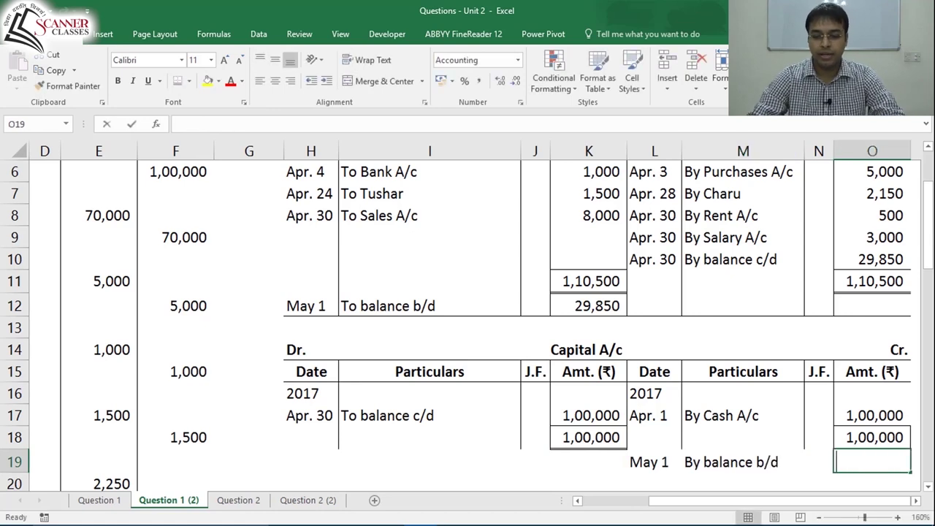
key("ctrl+Return")
Step: Close off Capital A/c with a bottom border across row 19 from H to O
key("shift+Left")
key("shift+Left")
key("shift+Left")
key("shift+Left")
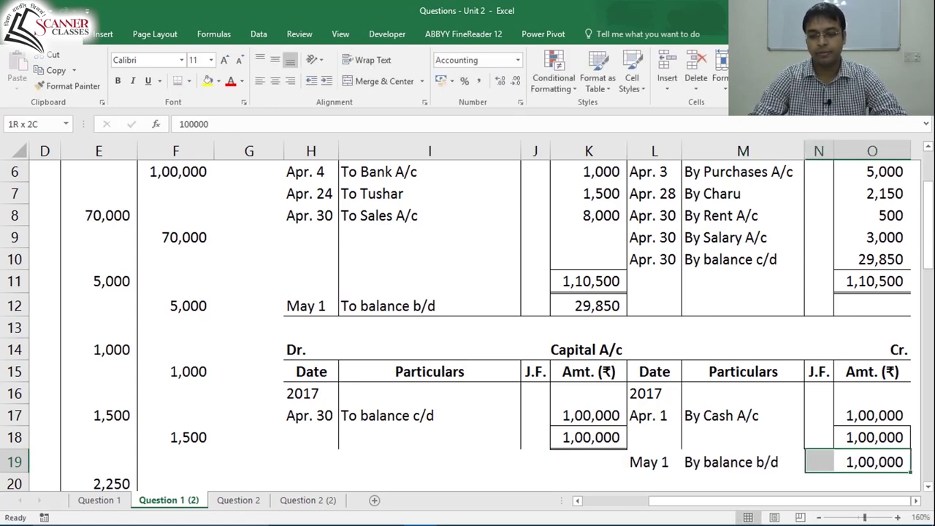
key("shift+Left")
key("shift+Left")
key("shift+Left")
key("alt+h")
key("b")
key("o")
Step: Extend the vertical column borders of Capital A/c down through row 19
key("Right")
key("shift+Up")
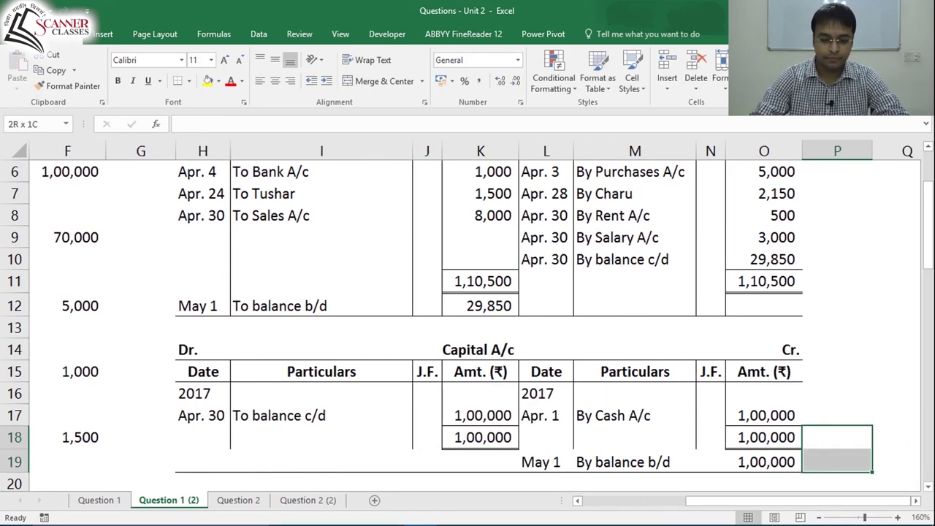
key("Left")
key("Down")
key("shift+Up")
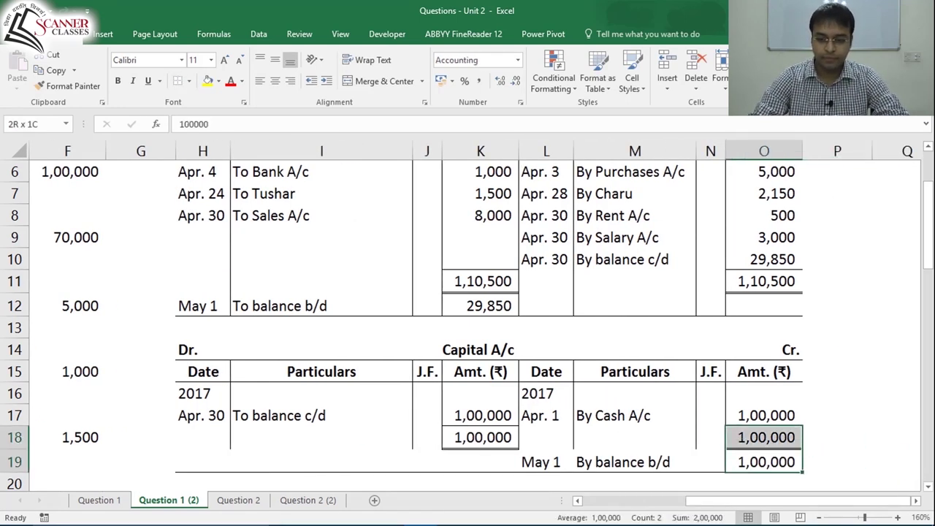
key("shift+Up")
key("shift+Up")
key("shift+Up")
key("shift+Left")
key("shift+Left")
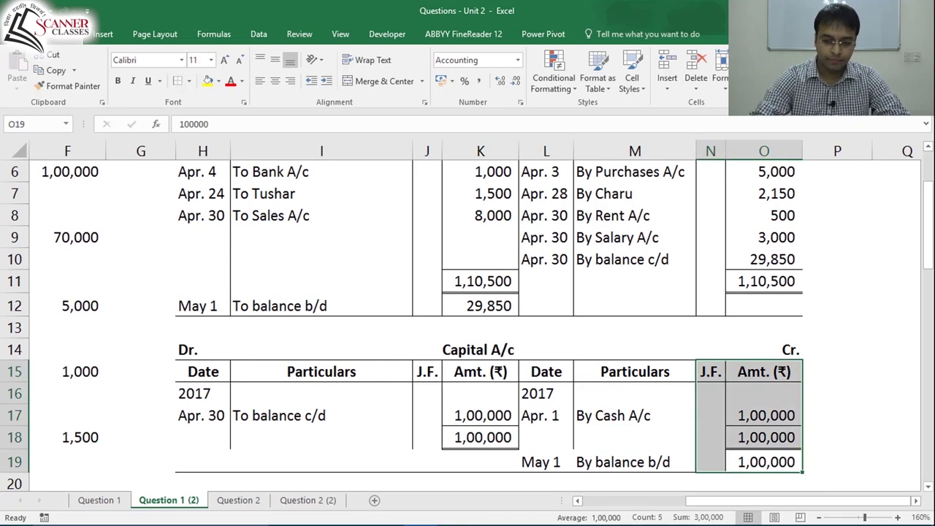
key("shift+Left")
key("alt+h")
key("b")
key("Escape")
key("shift+Left")
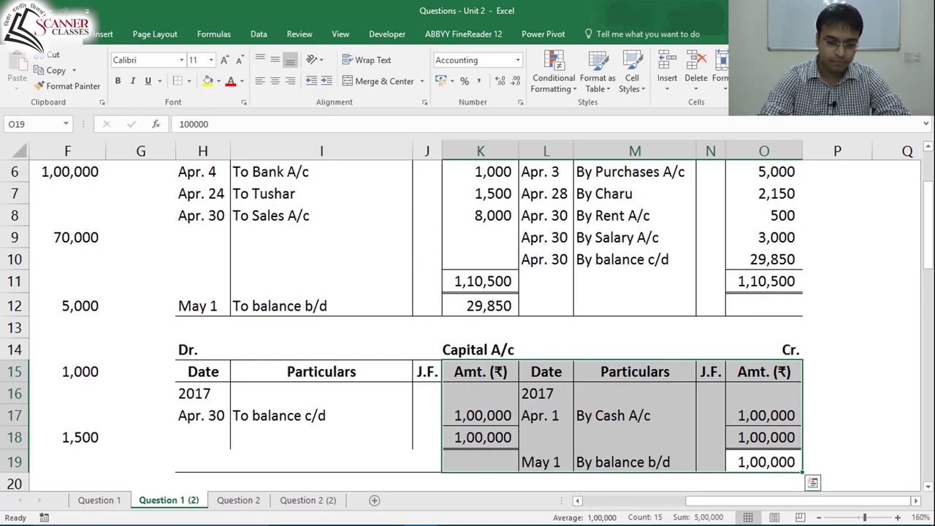
key("shift+Left")
key("shift+Left")
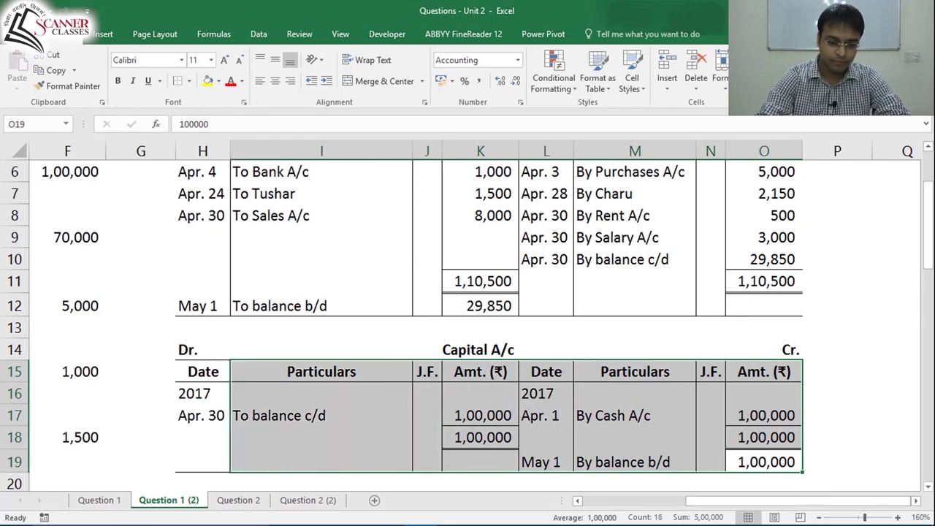
left_click(764, 462)
key("Down")
key("Down")
key("Down")
key("Down")
key("Down")
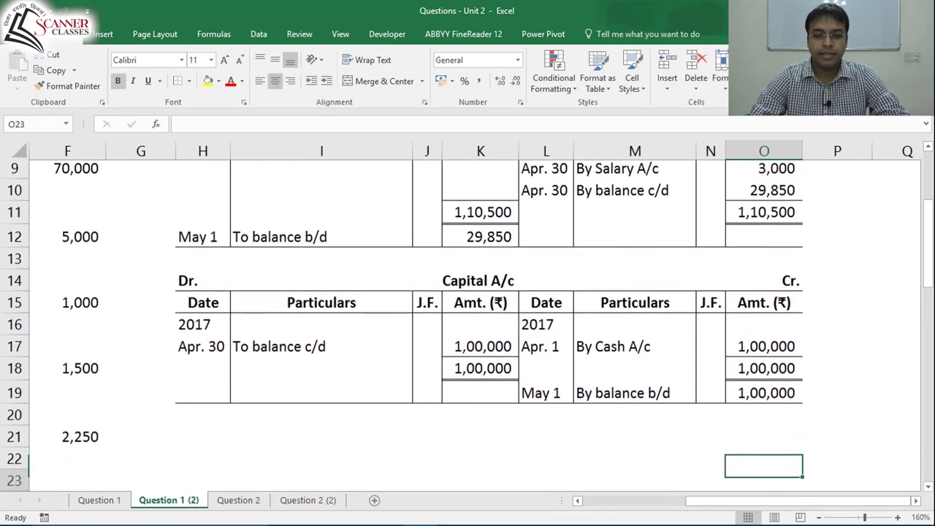
Step: Go over the whole completed Capital A/c in H14:O19
key("Up")
key("Up")
key("Up")
key("Up")
key("Up")
key("Up")
key("Up")
key("Up")
left_click(764, 217)
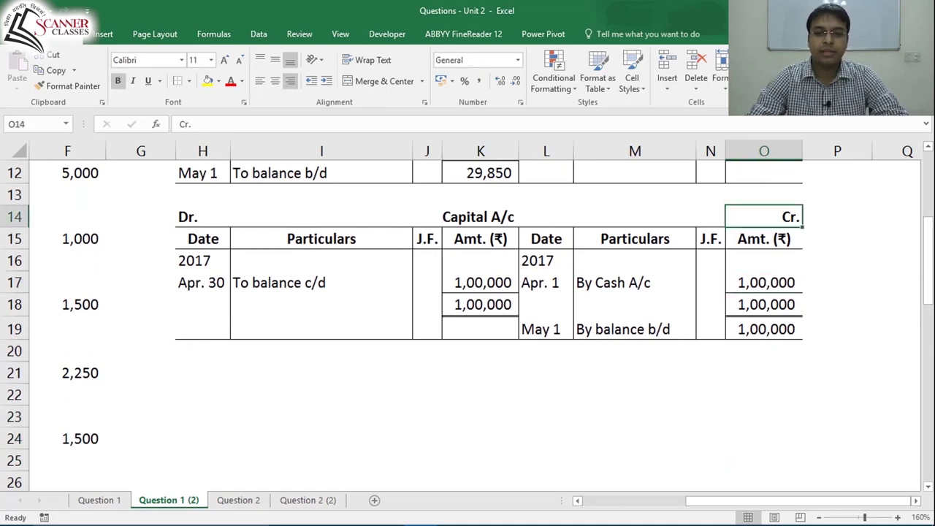
key("shift+Left")
key("shift+Down")
key("shift+Down")
key("shift+Down")
key("shift+Down")
key("shift+Down")
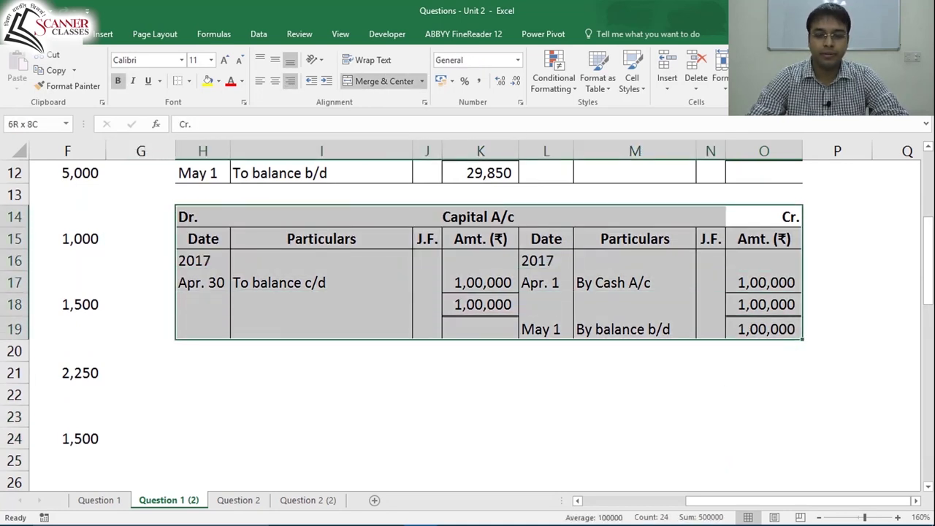
key("Down")
key("Down")
key("Down")
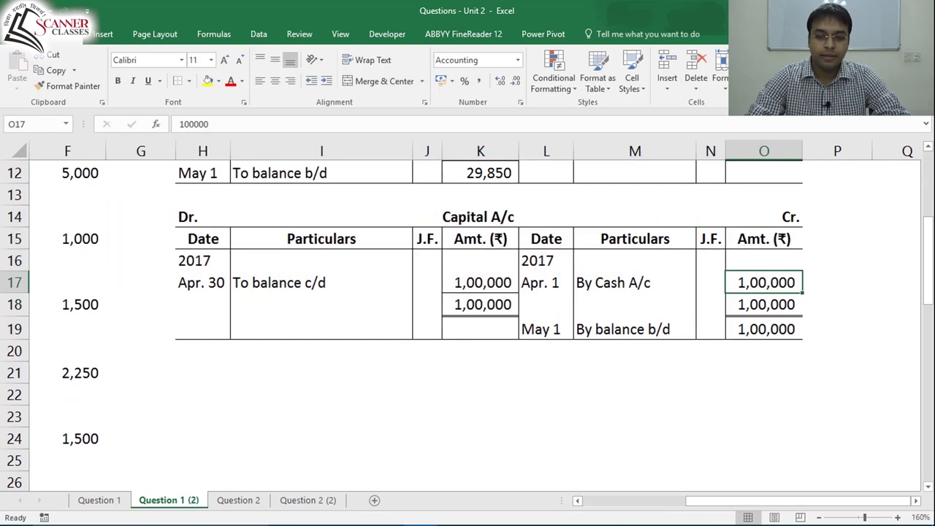
Step: Review the Apr. 1 cash posting, the balance c/d entry and the May 1 balance b/d line in Capital A/c
left_click(633, 282)
left_click(779, 282)
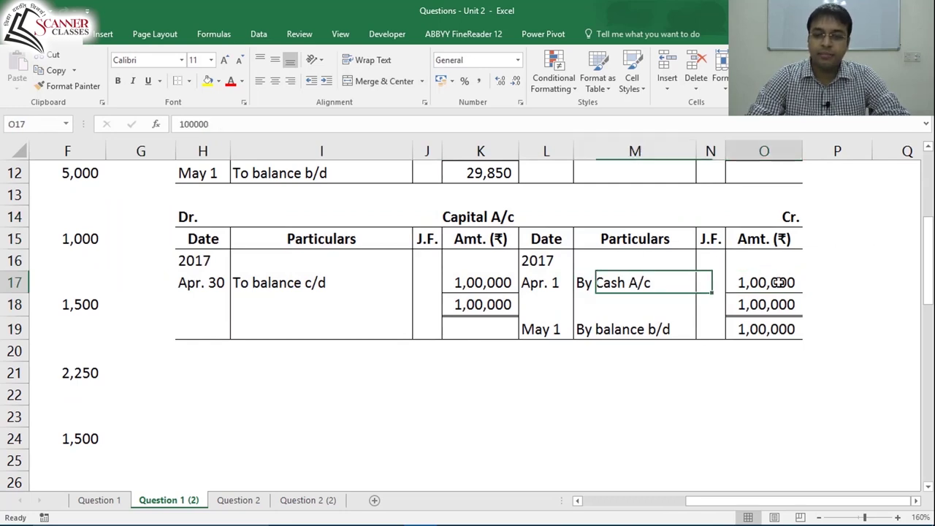
left_click(277, 287)
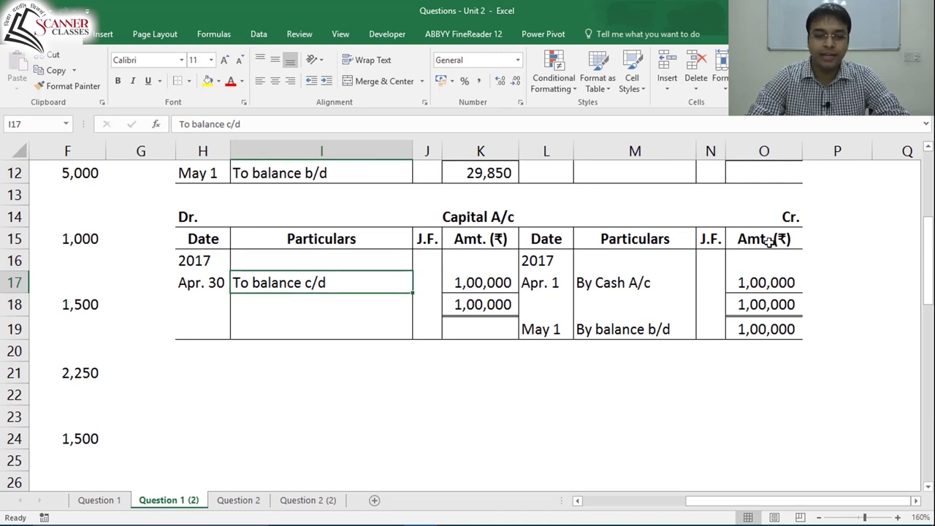
left_click(552, 329)
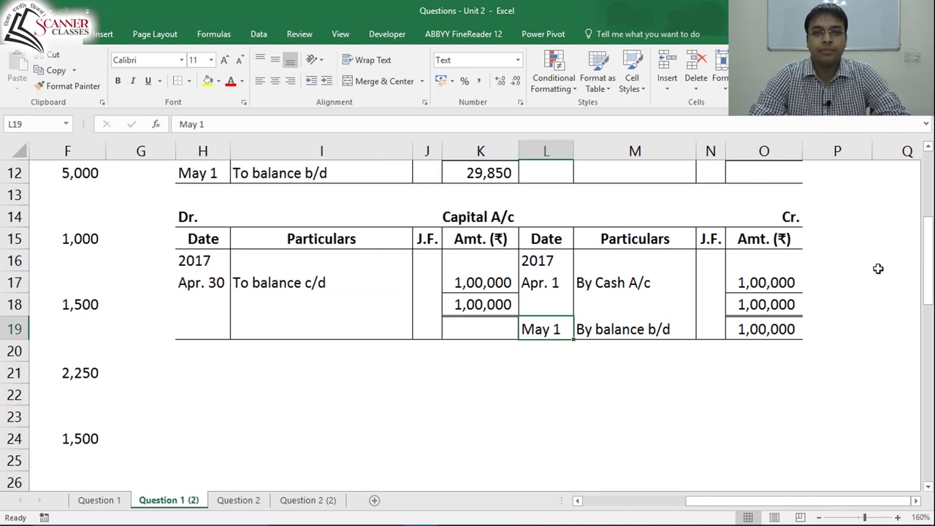
key("Up")
key("Up")
key("Up")
key("Up")
key("Up")
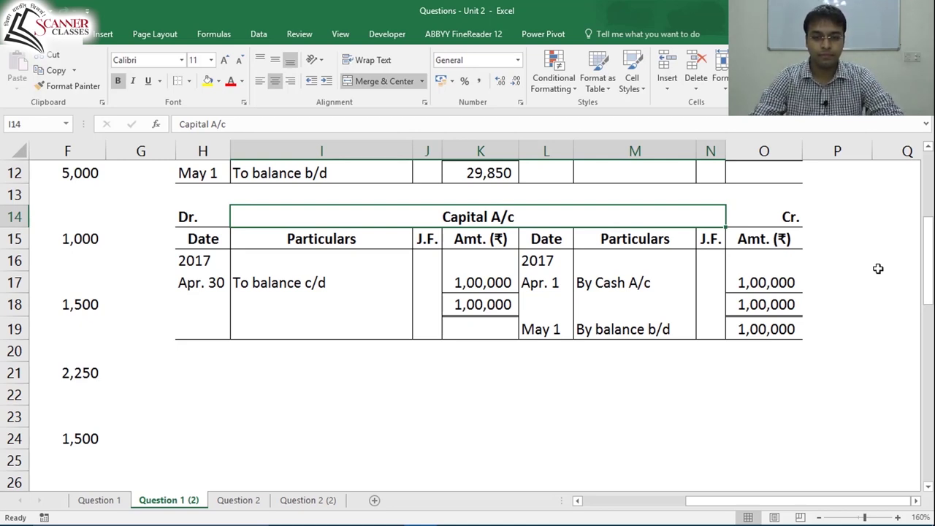
Step: Review the Apr. 1 and Apr. 2 journal entries to identify the next account to open after Capital A/c
key("Left")
key("shift+Right")
key("shift+Right")
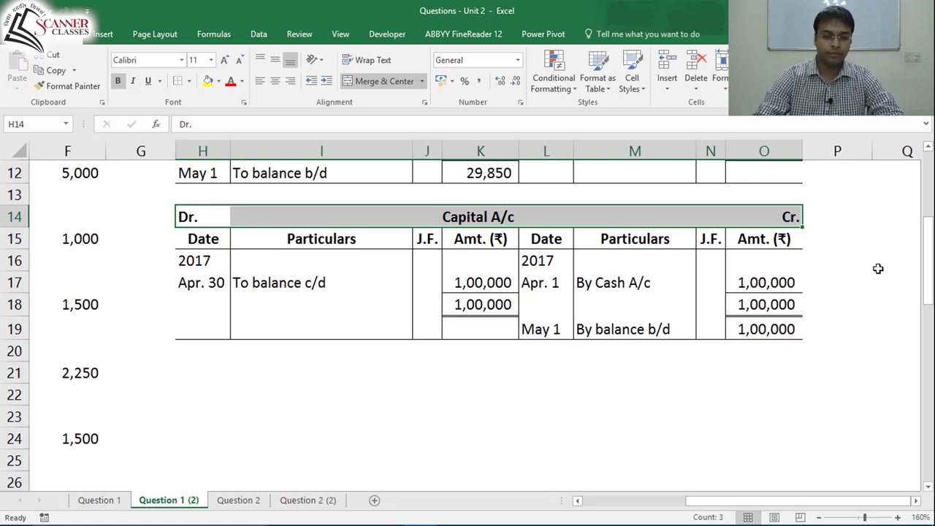
key("ctrl+Home")
key("Down")
key("Down")
key("Down")
key("Down")
key("Right")
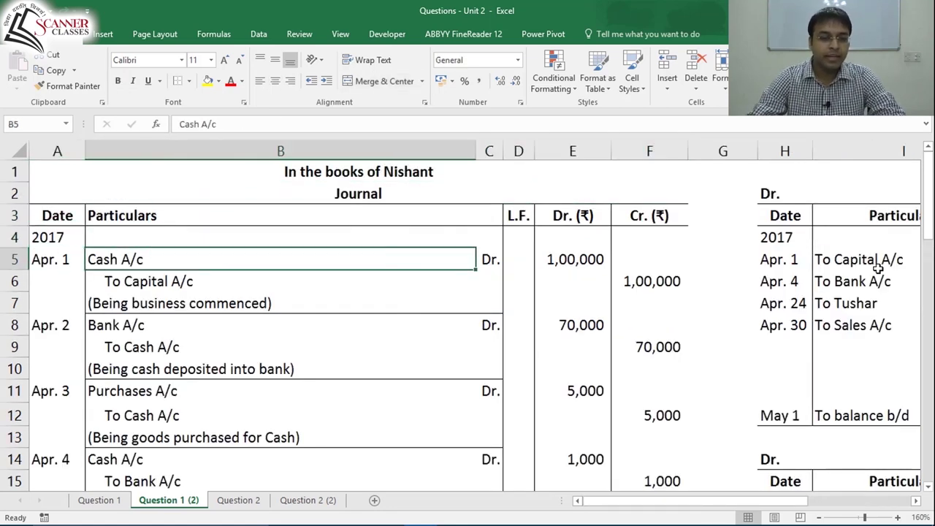
key("shift+Down")
key("shift+Down")
key("Down")
key("Down")
key("Down")
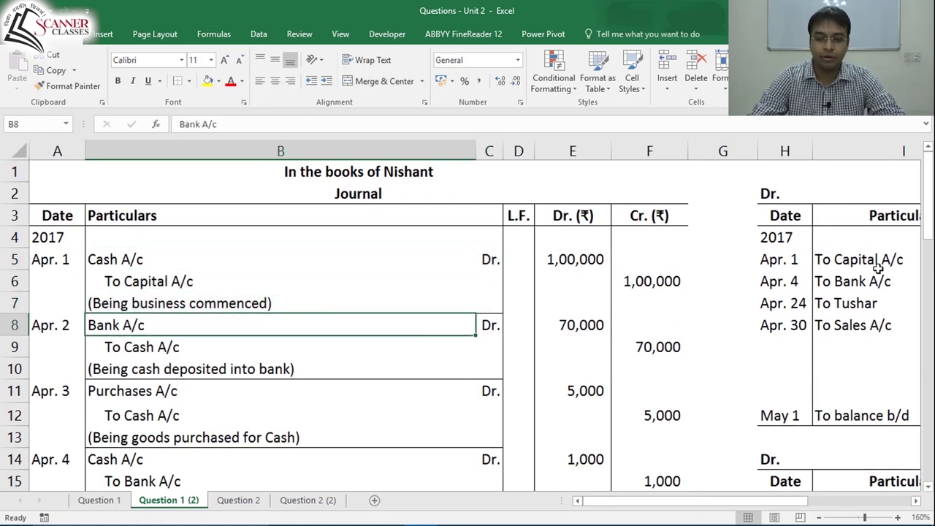
Step: Copy the Cash A/c heading, column headers and first rows in H2:O6 to H21, below Capital A/c
key("Right")
key("Right")
key("Right")
key("Right")
key("Right")
key("Right")
key("Up")
key("Up")
key("Up")
key("Up")
key("Up")
key("Up")
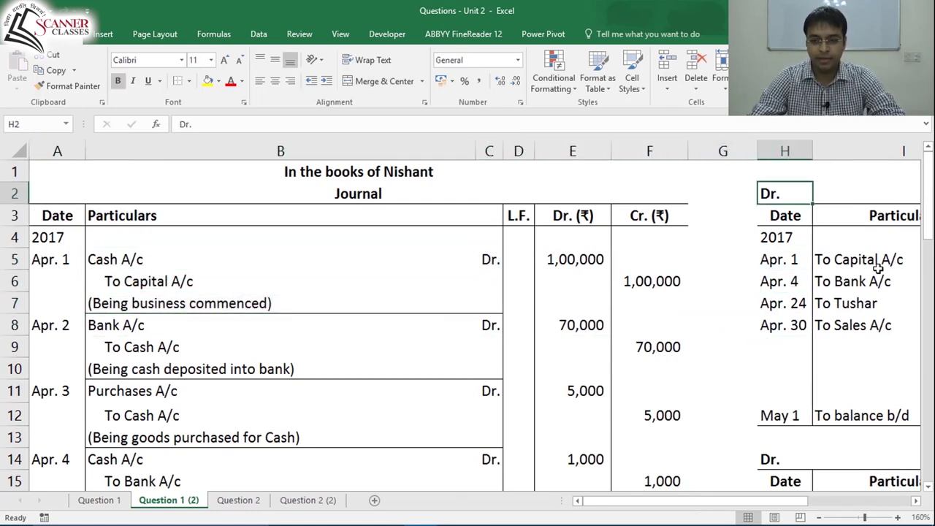
key("shift+Right")
key("shift+Right")
key("shift+Down")
key("shift+Down")
key("shift+Down")
key("shift+Down")
key("shift+Down")
key("shift+Up")
key("ctrl+c")
key("Down")
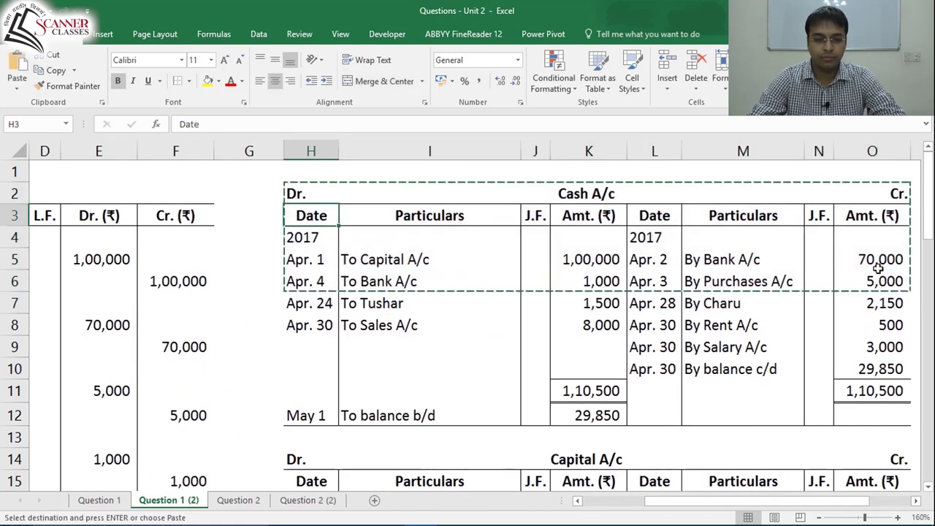
key("Down")
key("Down")
key("Down")
key("Down")
key("Down")
key("Down")
key("Down")
key("Down")
key("Down")
key("Down")
key("Down")
key("Down")
key("Down")
key("Down")
key("Down")
key("Down")
key("Down")
key("Up")
key("Down")
key("Down")
key("ctrl+v")
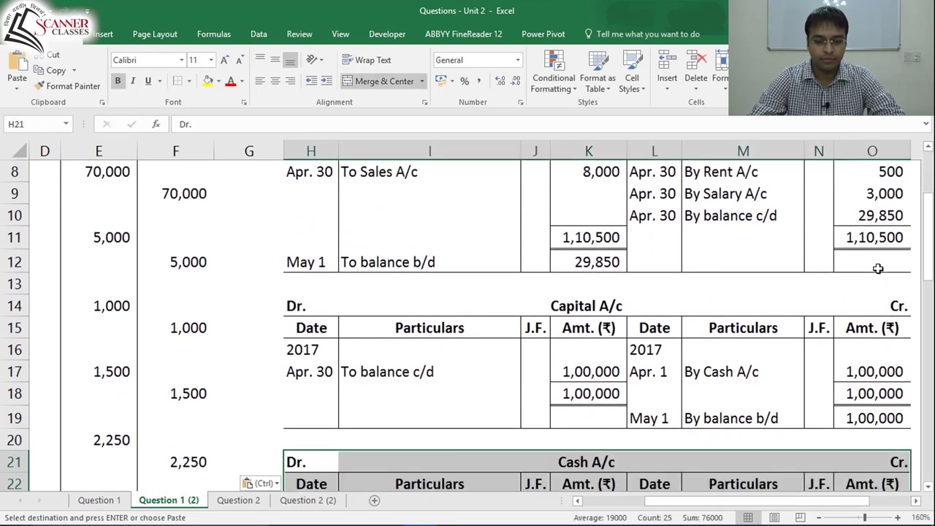
Step: Retitle the copied ledger account in row 21 as "Bank A/c"
key("Up")
key("Down")
key("Right")
type("Bank A/")
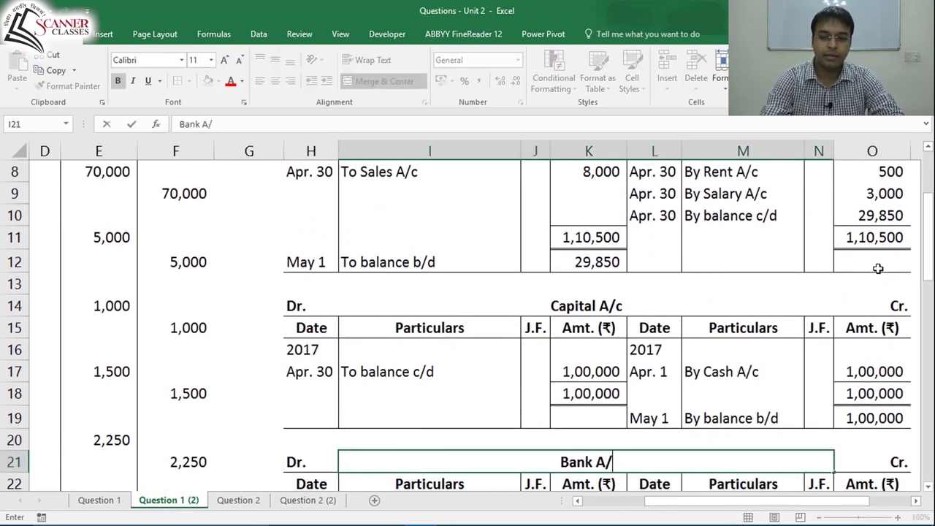
type("c")
key("Return")
Step: Clear the copied dates, particulars and amounts from H23:O25 of Bank A/c
key("Down")
key("Down")
key("Down")
key("Left")
key("Up")
key("Up")
key("shift+Down")
key("shift+Down")
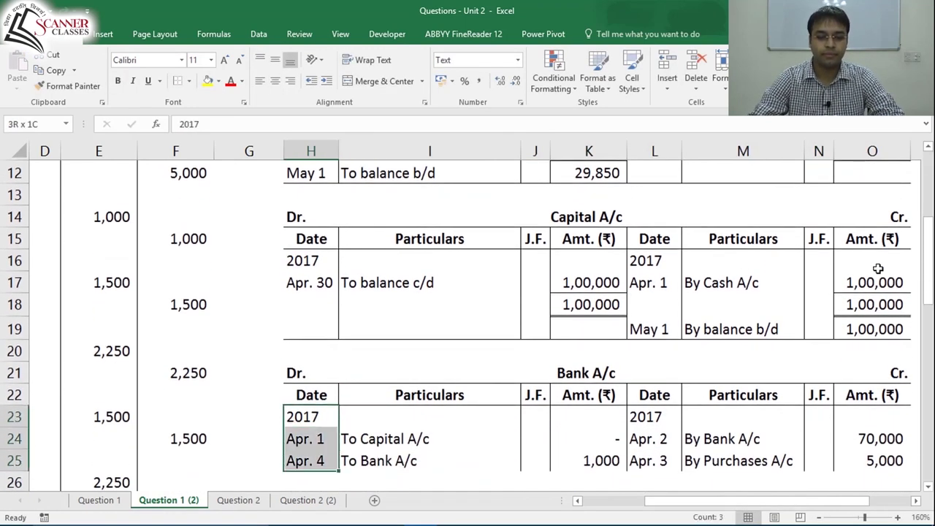
key("shift+Right")
key("shift+Right")
key("shift+Right")
key("shift+Right")
key("shift+Right")
key("shift+Right")
key("shift+Right")
key("Delete")
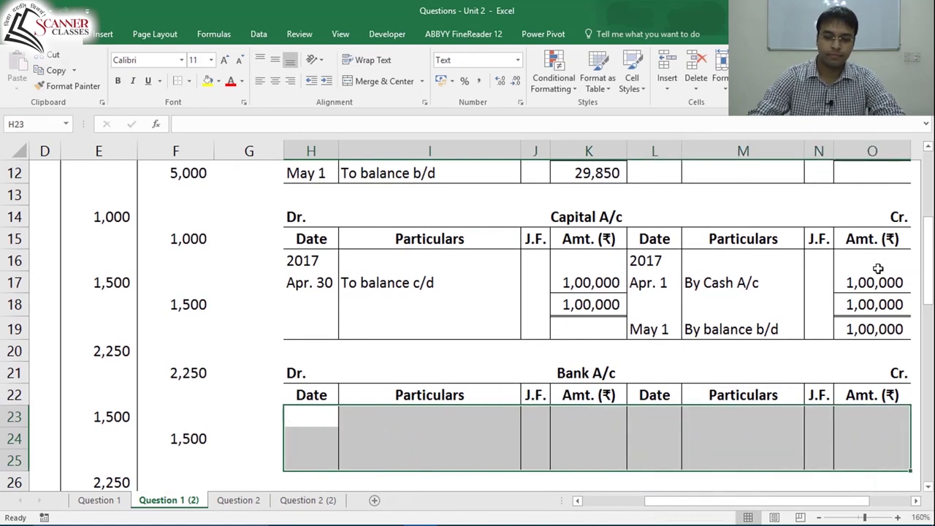
Step: Extend the vertical border beside the debit Date column of Bank A/c over H25:H27
key("Left")
key("Down")
key("Down")
key("Down")
key("Down")
key("Down")
key("Down")
key("Down")
key("Down")
key("Down")
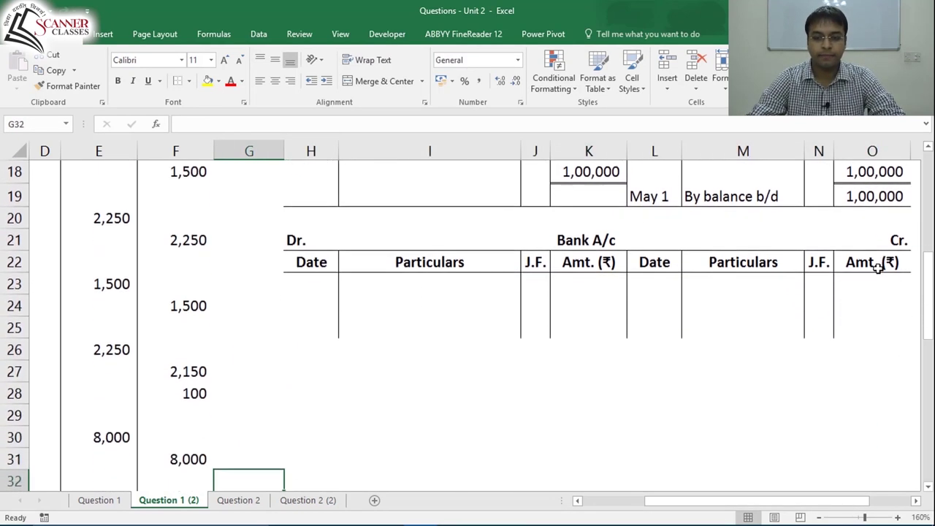
key("Up")
key("Up")
key("Up")
key("Up")
key("Up")
key("Up")
key("Up")
key("Right")
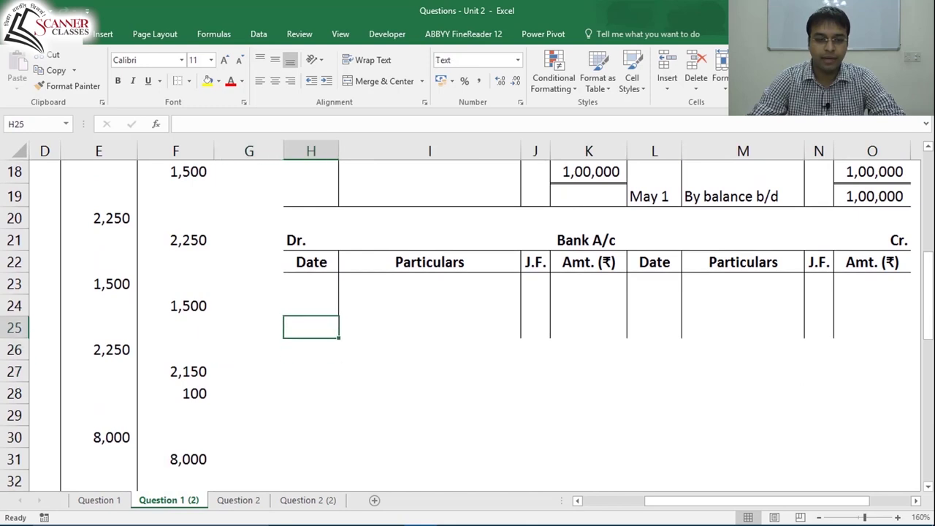
key("shift+Down")
key("shift+Down")
key("shift+Down")
key("shift+Down")
key("shift+Down")
key("shift+Down")
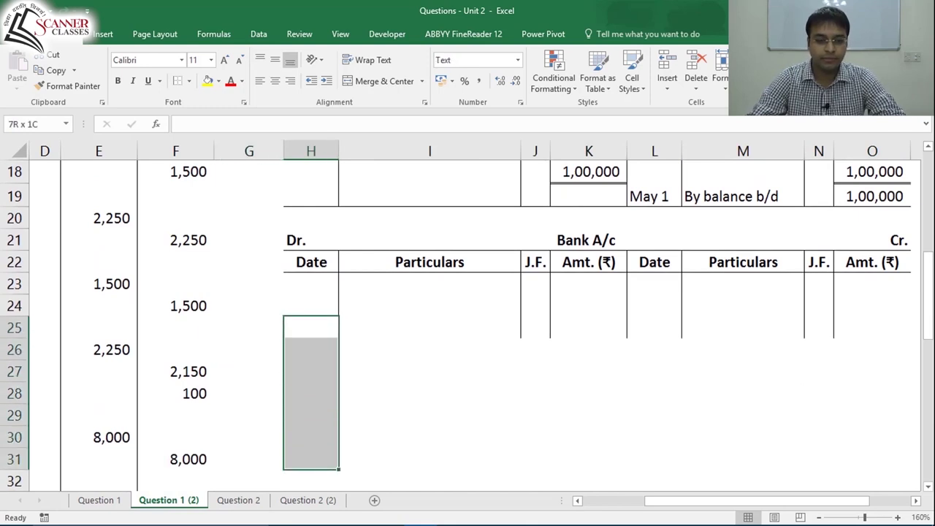
key("shift+Up")
key("shift+Up")
key("shift+Right")
key("shift+Right")
key("shift+Right")
key("shift+Right")
key("shift+Right")
key("shift+Right")
key("shift+Down")
key("shift+Up")
key("shift+Left")
key("shift+Left")
key("shift+Left")
key("shift+Left")
key("shift+Left")
key("shift+Left")
key("shift+Right")
key("shift+Right")
key("shift+Right")
key("shift+Right")
key("shift+Right")
key("shift+Right")
key("shift+Left")
key("shift+Left")
key("shift+Left")
key("shift+Left")
key("shift+Left")
key("shift+Left")
key("shift+Up")
key("shift+Right")
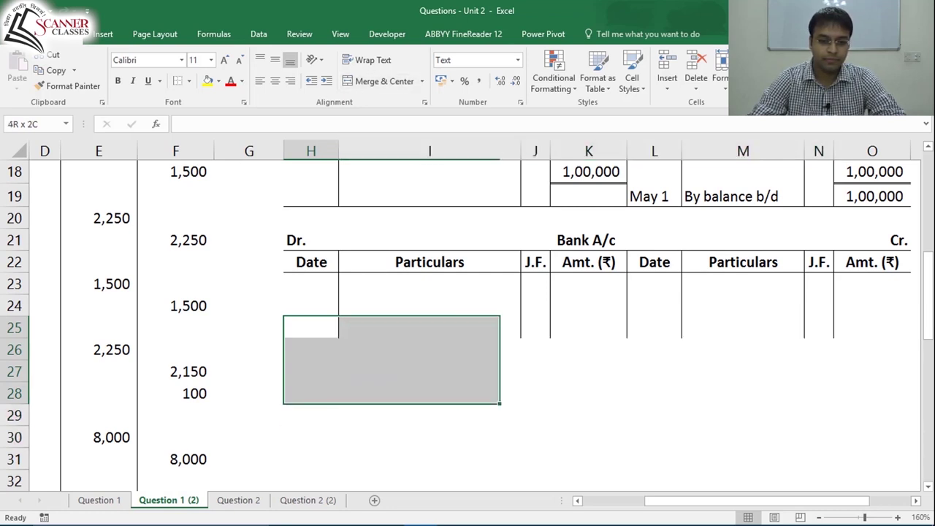
key("shift+Left")
key("shift+Down")
key("shift+Up")
key("alt+h")
key("b")
key("Escape")
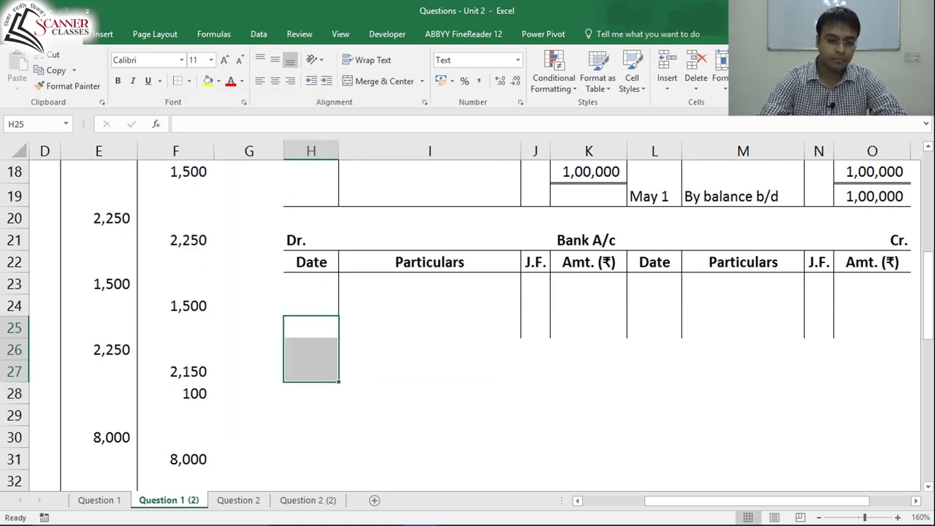
Step: Extend the remaining vertical column borders of Bank A/c, from I to N, down through row 27
key("shift+Up")
key("shift+Right")
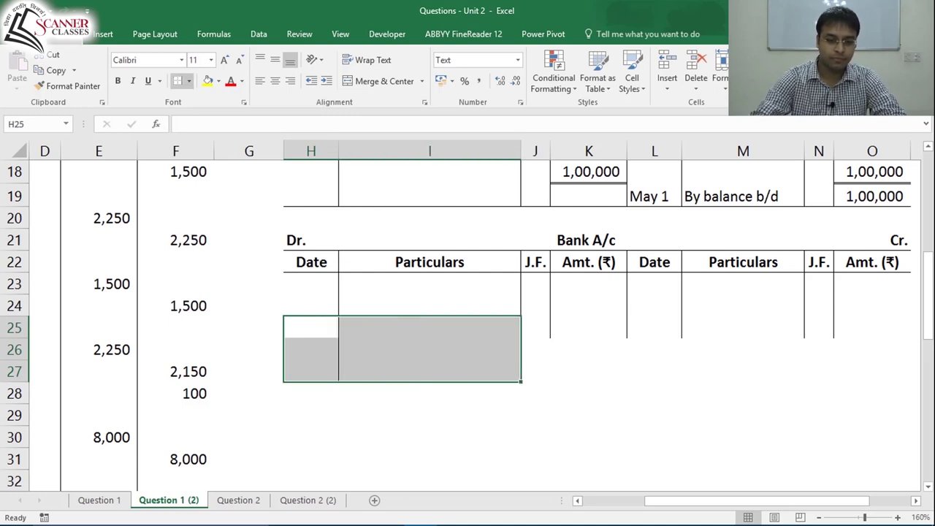
key("shift+Right")
key("shift+Right")
key("shift+Right")
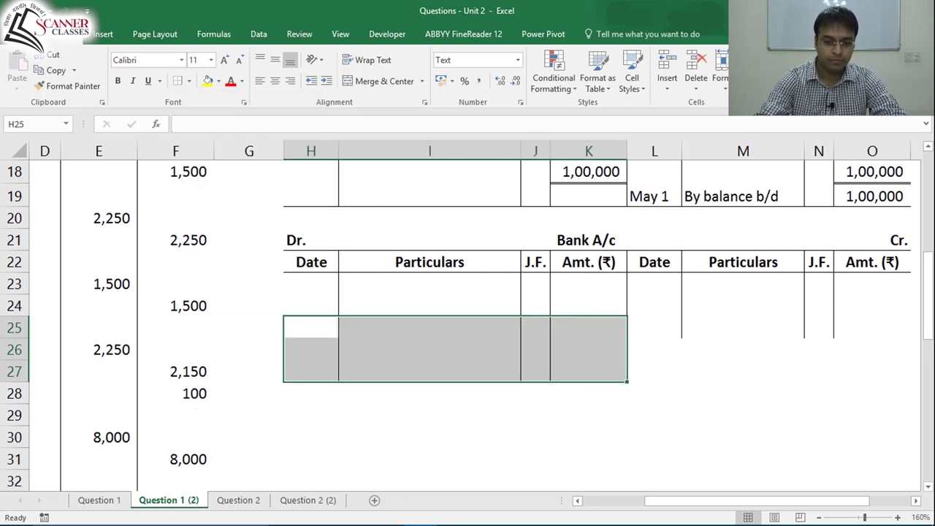
key("shift+Right")
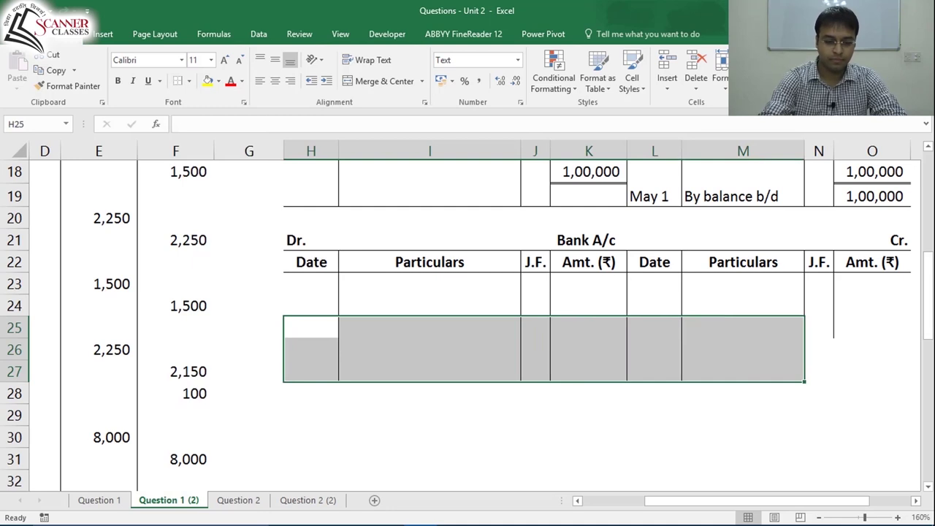
key("shift+Right")
key("Up")
key("Up")
key("Up")
key("Up")
key("Up")
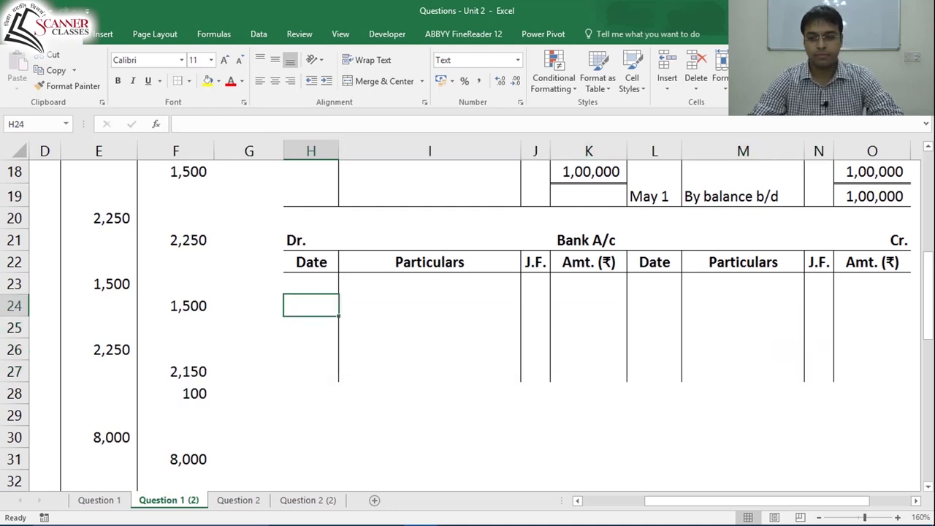
left_click(310, 240)
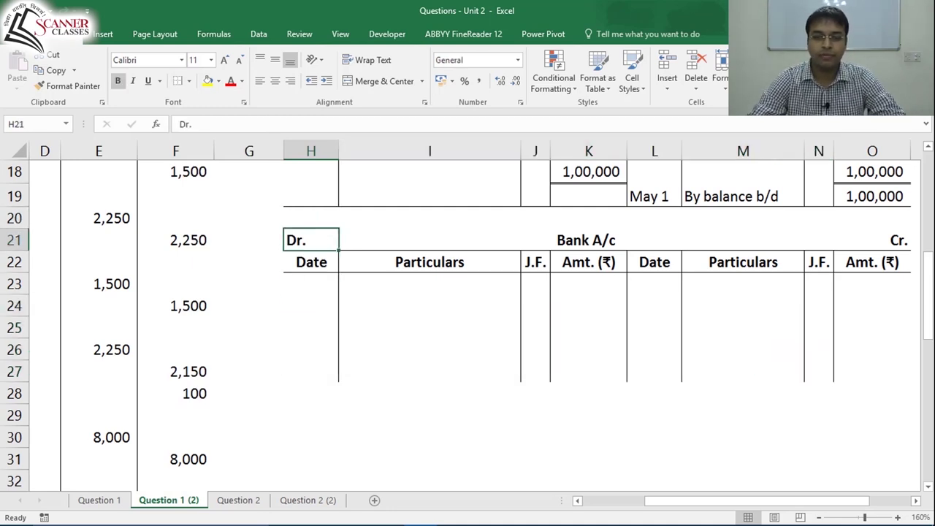
key("Right")
key("Right")
key("Right")
key("Right")
key("Right")
key("Right")
key("Right")
key("Down")
key("Down")
key("Down")
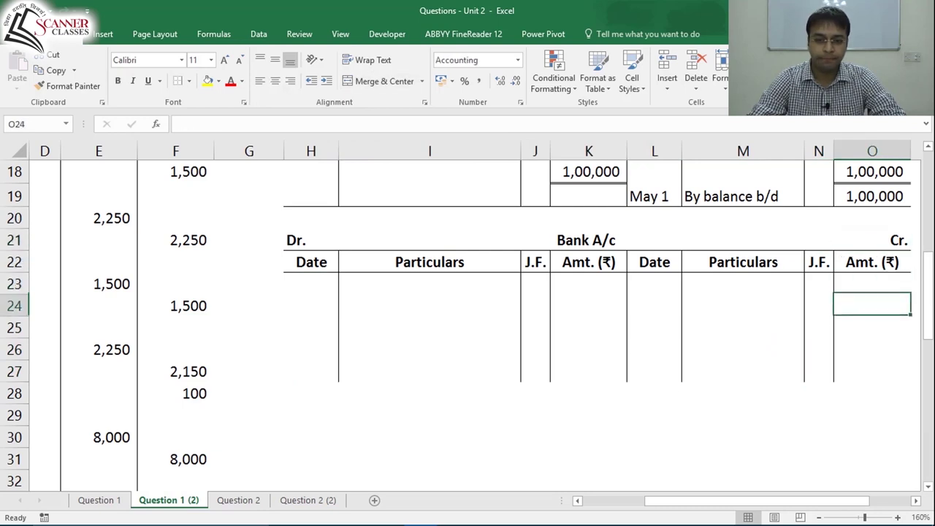
key("Left")
key("Left")
key("Left")
key("Up")
key("Up")
key("Up")
key("Left")
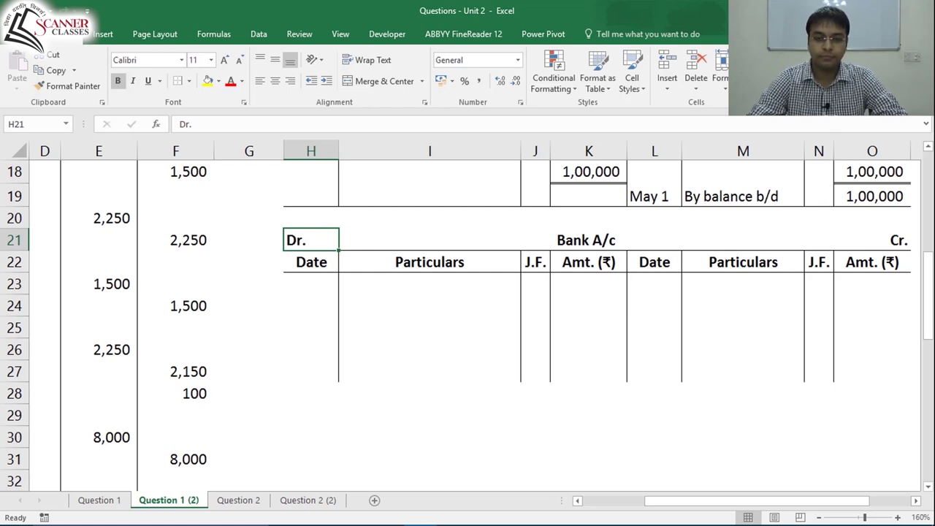
left_click(586, 239)
left_click(311, 283)
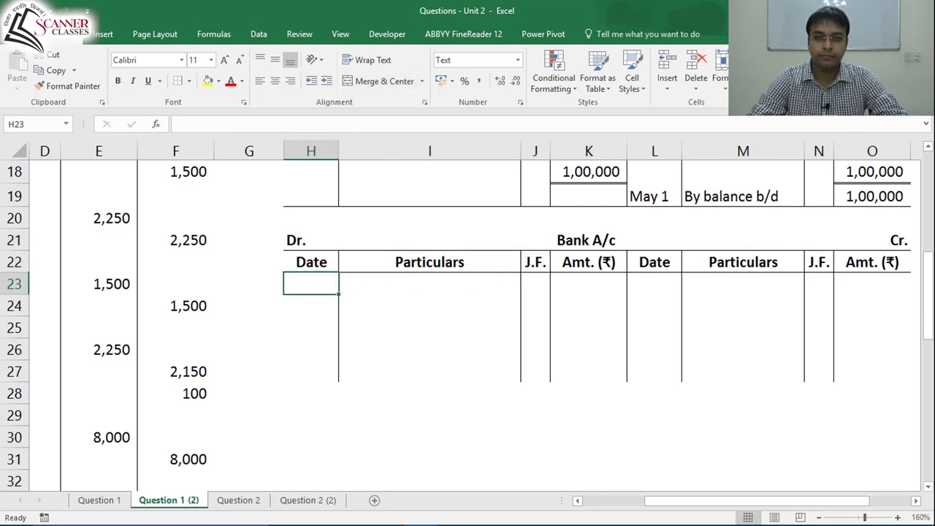
Step: Examine the Apr. 1 and Apr. 2 journal entries for amounts that affect Bank A/c
key("ctrl+Home")
key("Down")
key("Down")
key("Down")
key("Down")
key("Right")
key("shift+Down")
key("shift+Down")
key("shift+Right")
key("shift+Right")
key("shift+Right")
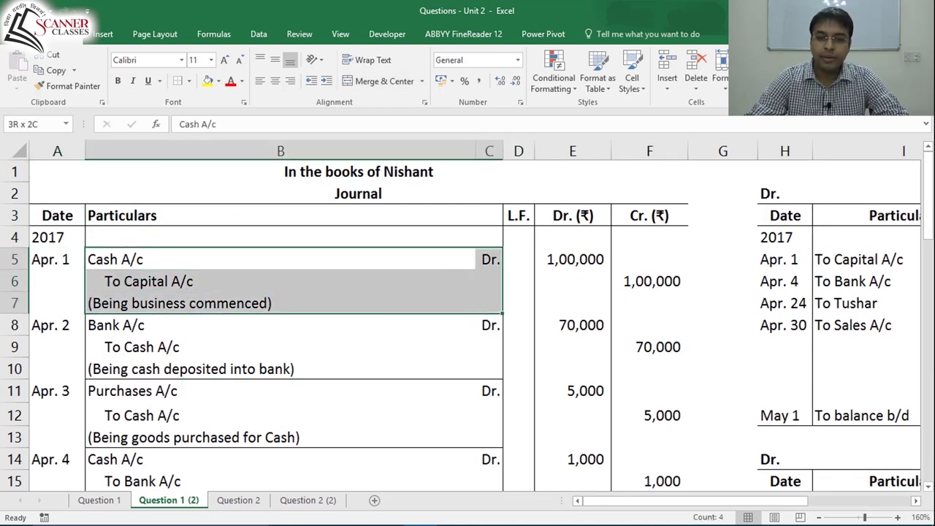
key("Down")
key("Down")
key("Down")
key("Left")
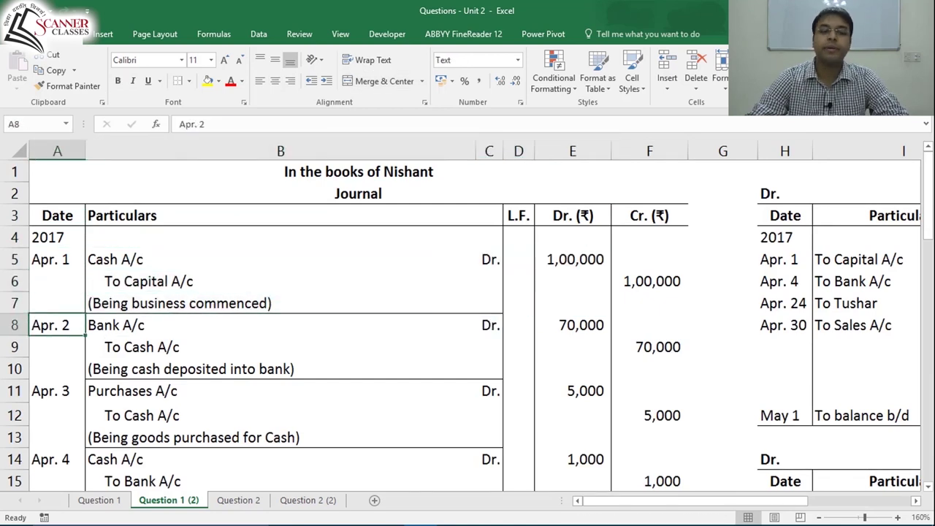
key("Right")
key("Down")
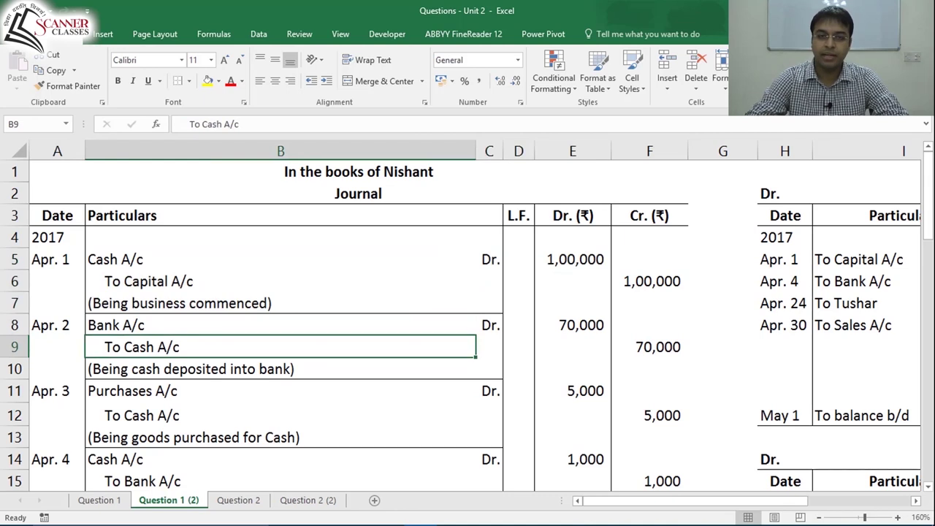
Step: Enter the year 2017 in H23, the first row of the debit Date column of Bank A/c
key("Right")
key("Right")
key("Right")
key("Right")
key("Right")
key("Right")
key("Right")
key("Right")
key("Right")
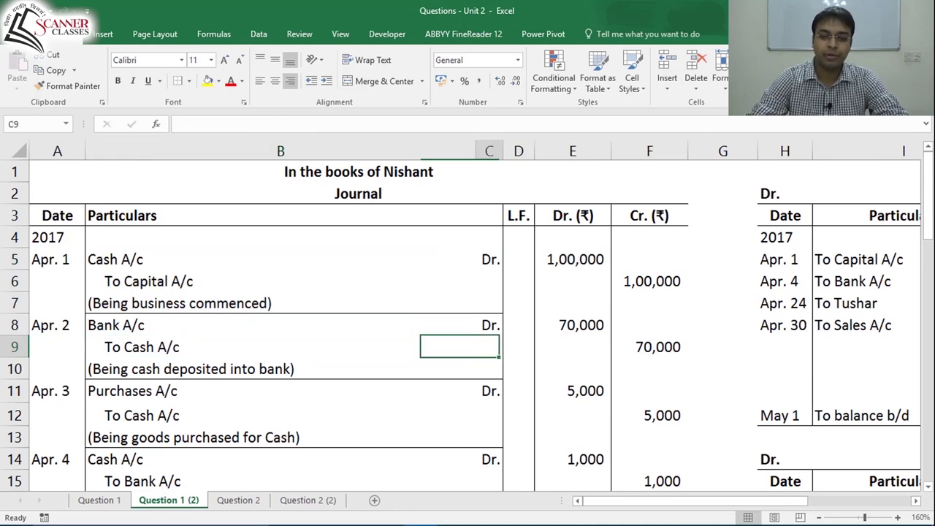
key("Down")
key("Down")
key("Down")
key("Down")
key("Down")
key("Down")
key("Down")
key("Down")
key("Down")
key("Down")
key("Down")
key("Down")
key("Down")
key("Down")
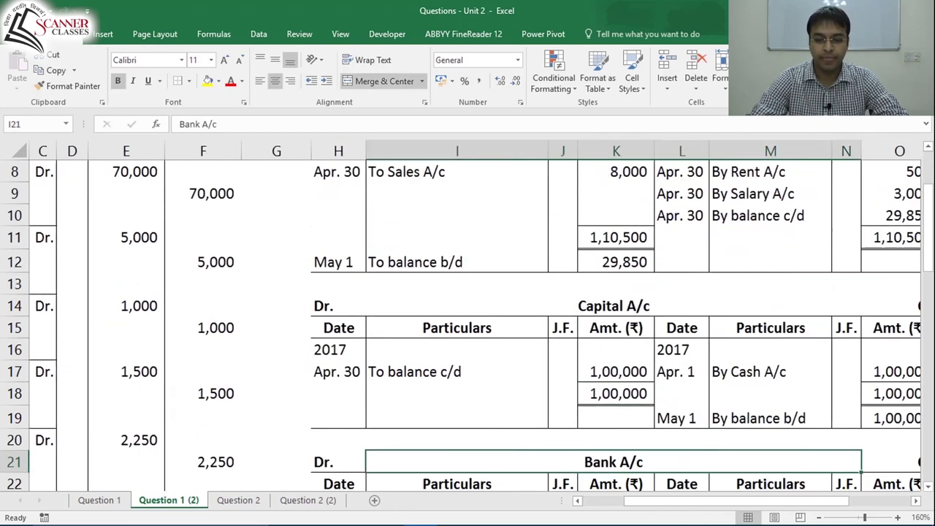
key("Left")
key("Left")
key("Left")
type("2017")
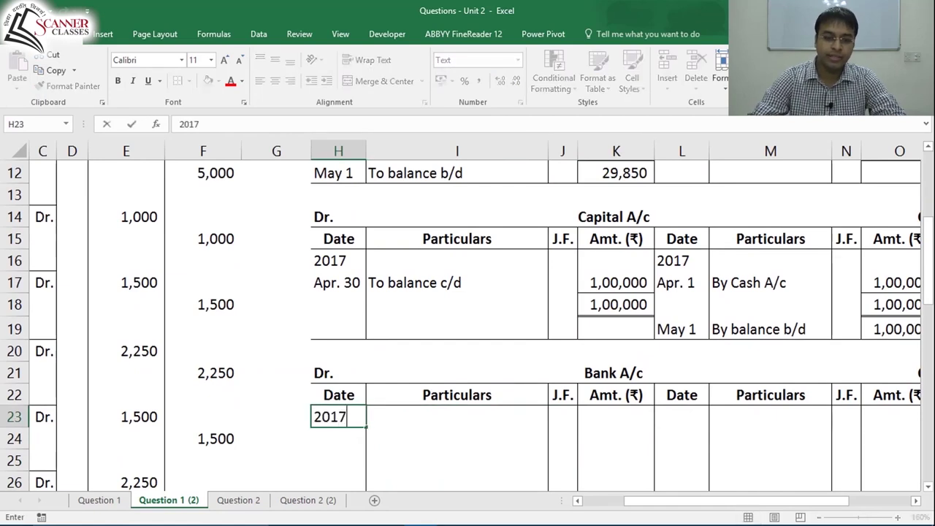
key("Return")
Step: Post the Apr. 2 deposit on the debit side of Bank A/c in row 24 as "To Cash A/c" with 70000
type("Apr. 2")
key("Tab")
type("To Cash A/c")
key("Tab")
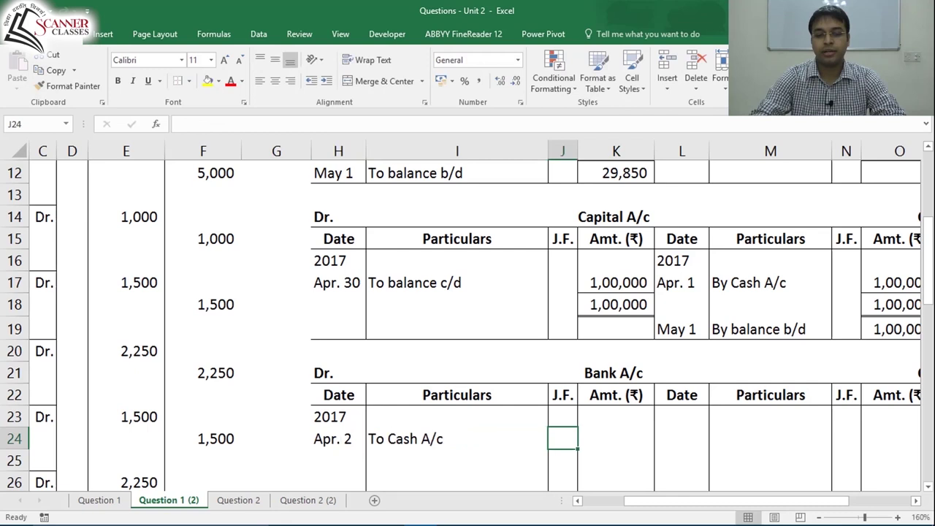
key("Tab")
type("70000")
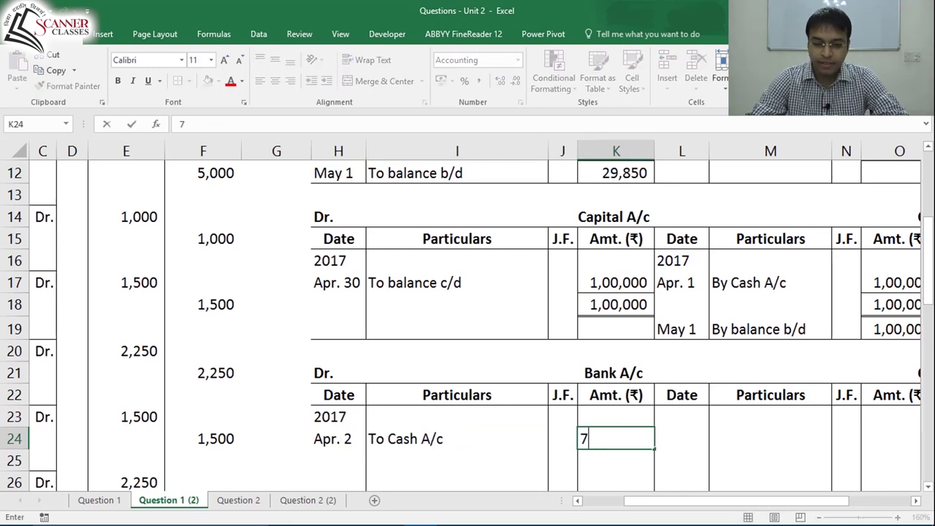
key("Return")
Step: Review the Apr. 2 debit posting in Bank A/c, checking its date, particulars and amount
key("Down")
key("Down")
key("Down")
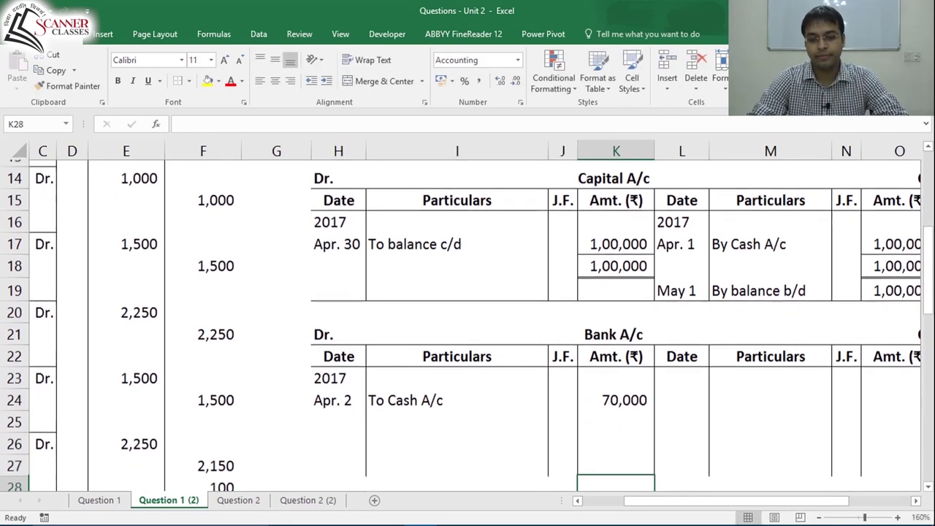
key("Right")
key("Right")
key("Right")
key("Right")
key("Up")
key("Up")
key("Up")
key("Up")
key("Up")
key("Up")
key("Up")
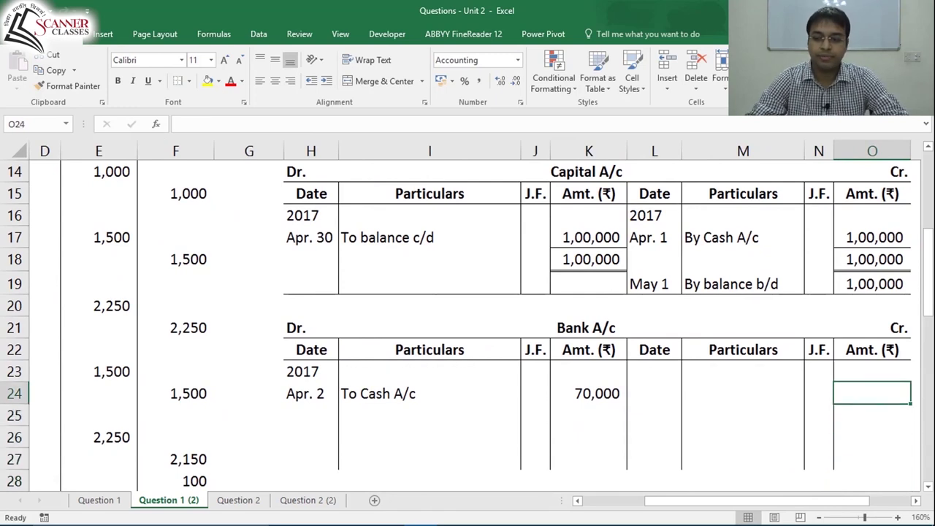
key("Left")
key("Left")
key("Right")
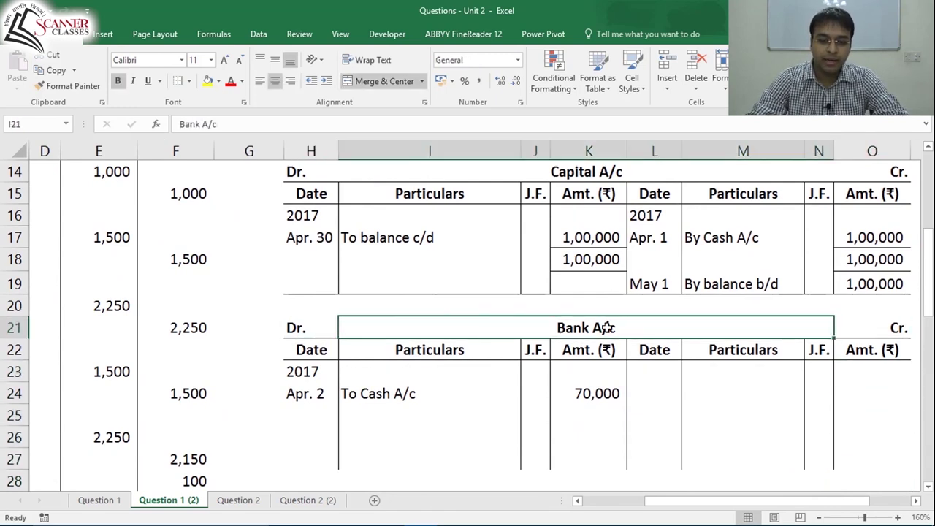
key("Down")
key("Down")
key("Down")
left_click(581, 389)
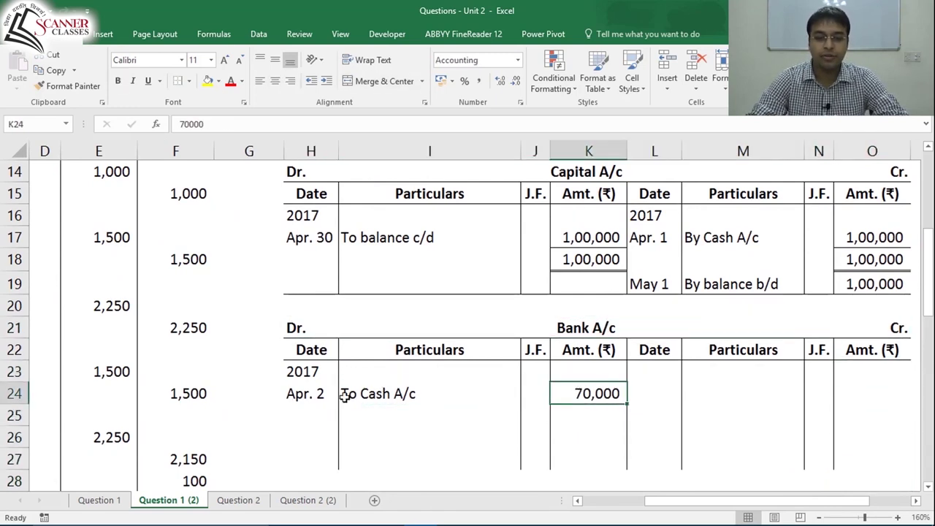
left_click(304, 398)
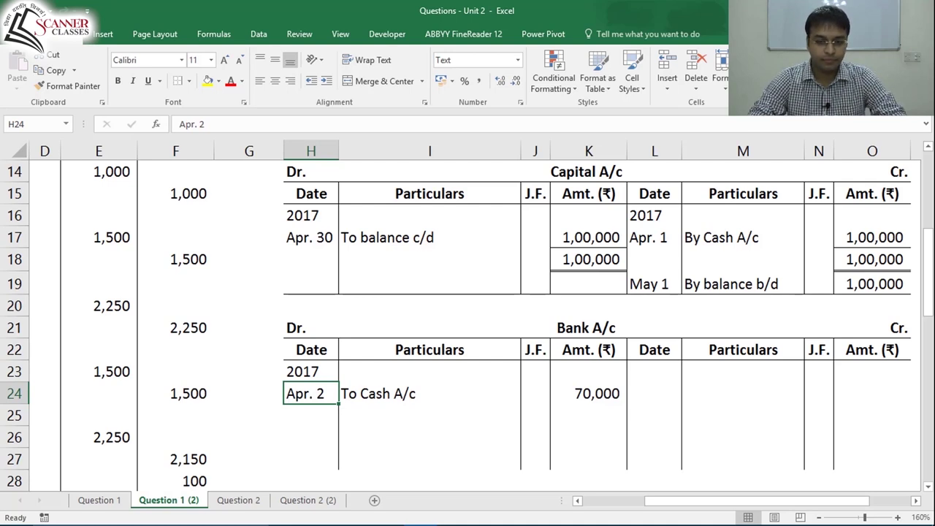
key("Right")
key("Right")
key("Right")
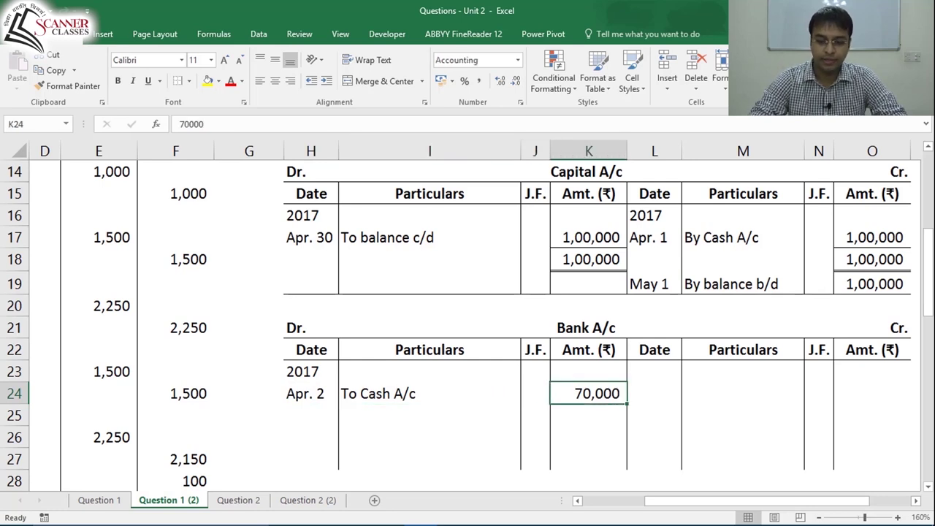
Step: Return to the journal and check whether the Apr. 3 Purchases A/c entry affects Bank A/c
key("ctrl+Home")
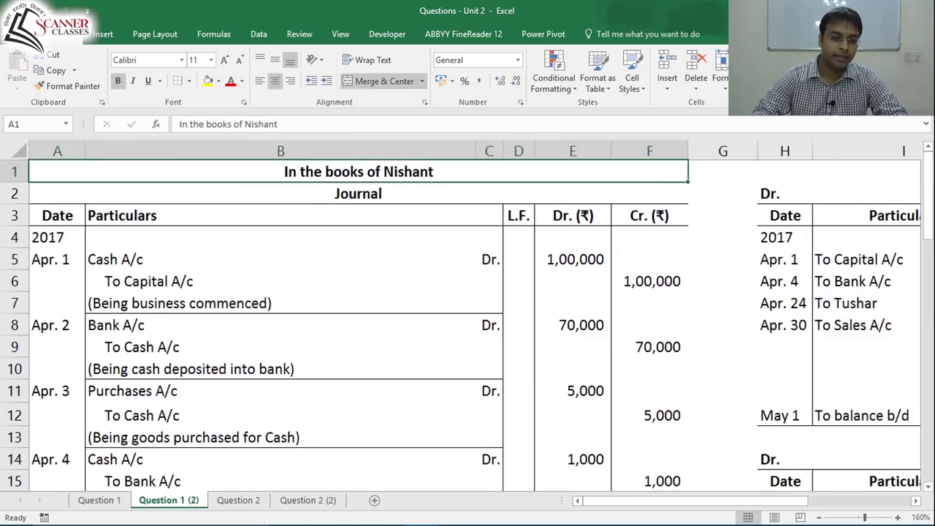
key("Down")
key("Down")
key("Down")
key("Down")
key("Down")
key("Down")
key("Down")
key("Down")
key("Down")
key("Down")
key("Right")
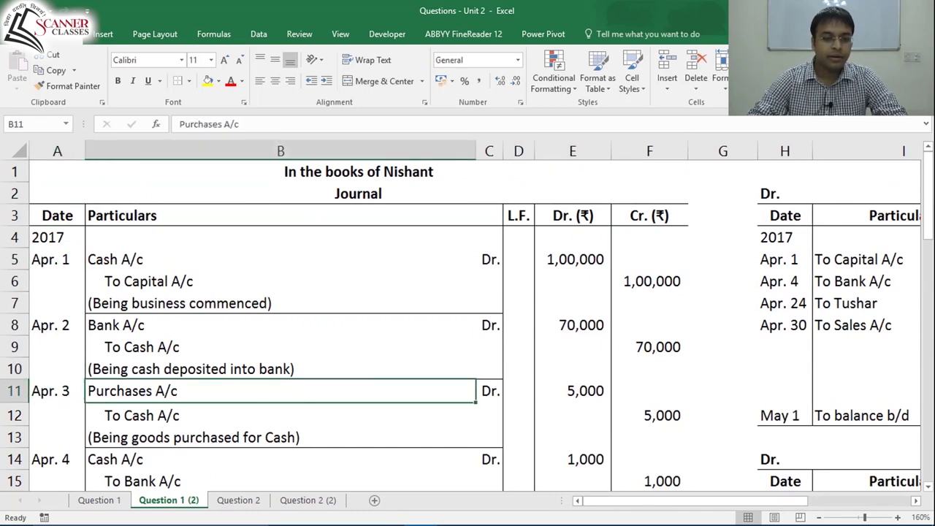
key("Down")
key("Down")
key("Down")
key("Down")
key("Down")
key("Down")
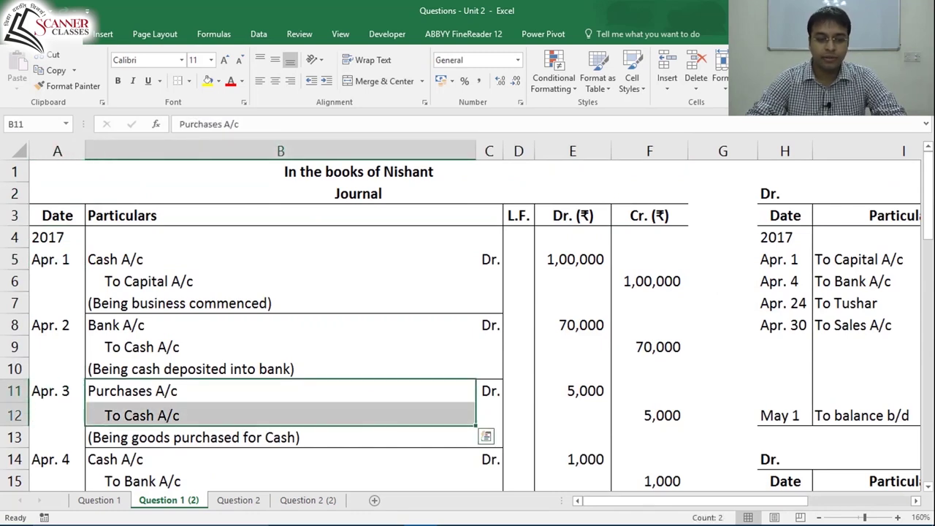
Step: Examine the Apr. 4 journal entry for cash withdrawn from bank, including its accounts, amounts and date
key("Down")
key("Down")
key("Down")
key("Up")
key("Up")
key("Up")
key("Up")
key("Up")
key("Up")
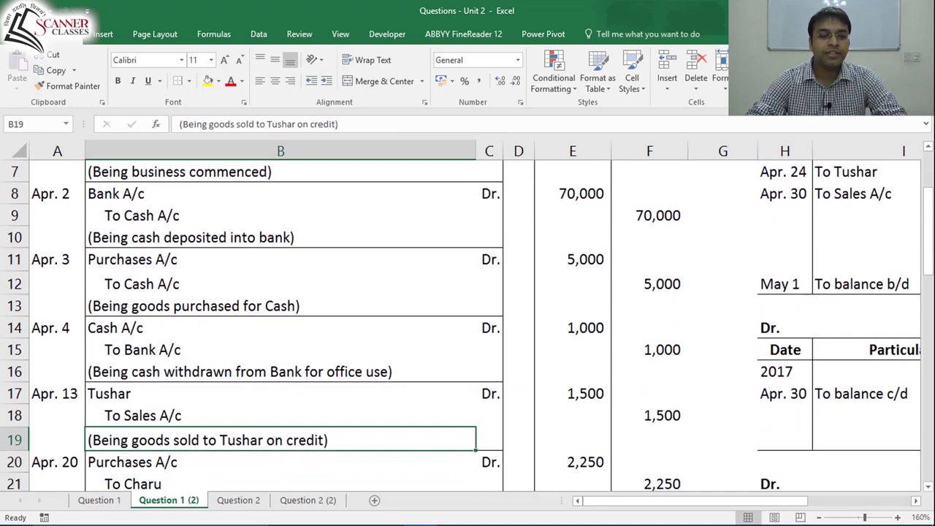
key("shift+Down")
key("shift+Right")
key("shift+Right")
key("shift+Right")
key("shift+Right")
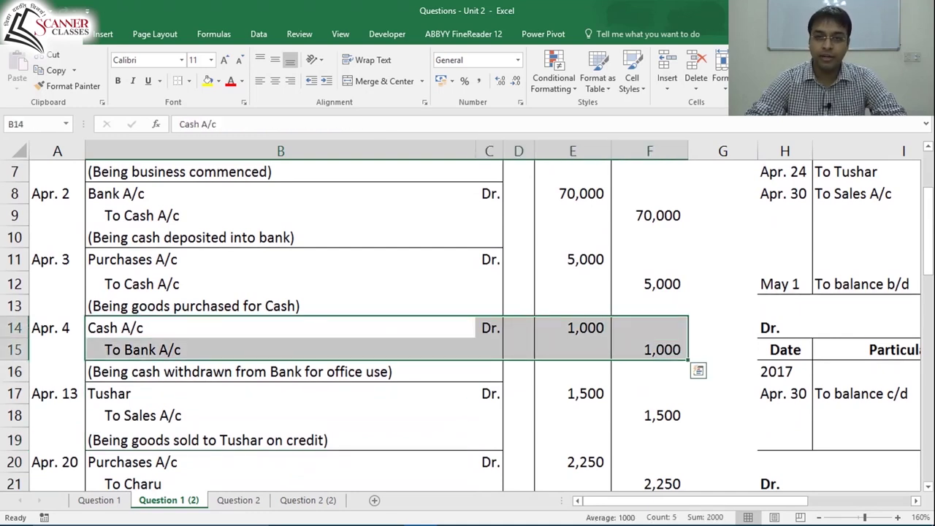
left_click(200, 326)
left_click(47, 329)
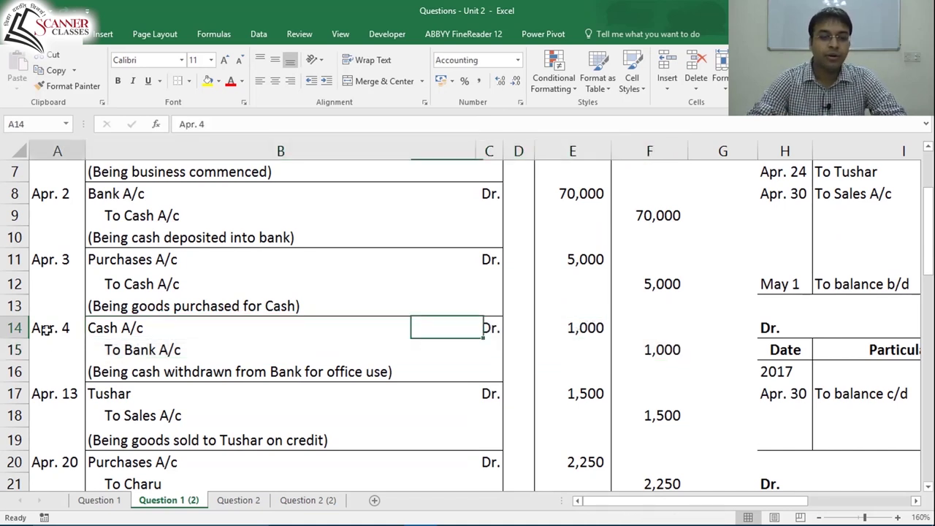
Step: Enter the year 2017 in the credit-side date column of Bank A/c, in cell L23
key("Right")
key("Right")
key("Right")
key("Right")
key("Right")
key("Right")
key("Right")
key("Right")
key("Right")
key("Right")
key("Right")
key("Right")
key("Right")
key("Right")
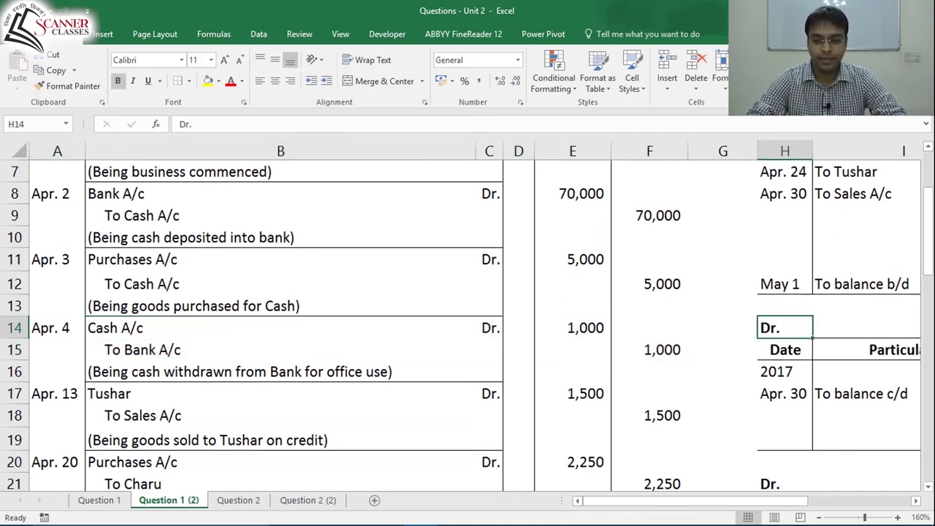
key("Down")
key("Down")
key("Down")
key("Down")
key("Down")
key("Down")
key("Down")
key("Down")
key("Down")
key("Down")
key("Down")
key("Down")
key("Down")
key("Down")
key("Down")
key("Down")
key("Left")
key("Left")
key("Left")
key("Left")
key("Left")
key("Left")
key("Left")
key("Up")
key("Up")
key("Up")
key("Up")
key("Up")
key("Up")
key("Right")
key("Right")
key("Right")
key("Up")
key("Right")
type("2017")
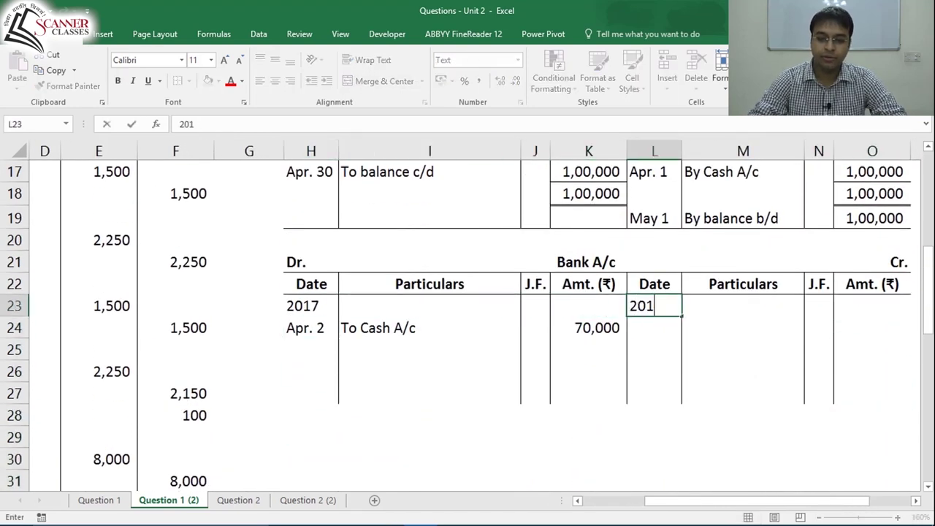
key("Return")
Step: Post the Apr. 4 withdrawal on the credit side of Bank A/c in row 24 as "By Cash A/c" with 1000
type("Apr. 4")
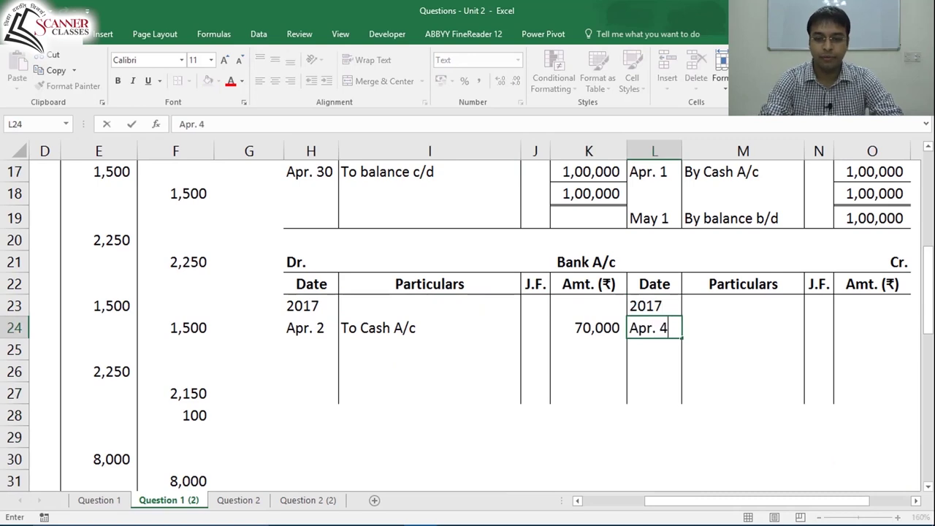
key("Tab")
type("By Cash A/c")
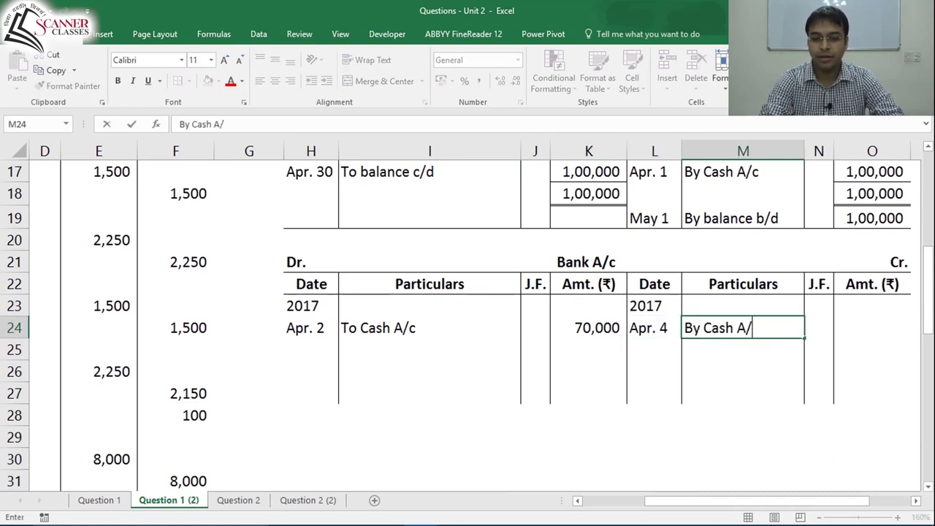
key("Tab")
key("Tab")
type("1000")
key("ctrl+Return")
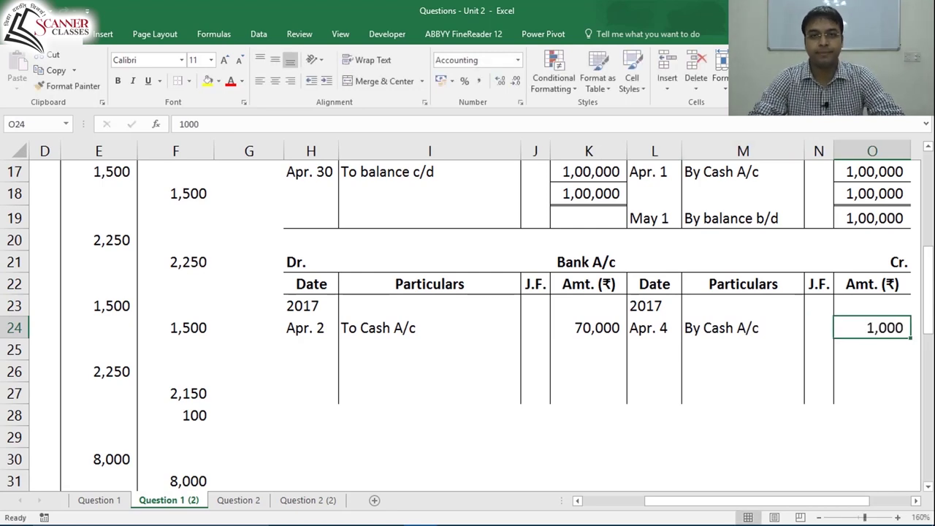
Step: Review the Apr. 4 credit posting in Bank A/c, checking its side, date, particulars and amount
left_click(618, 260)
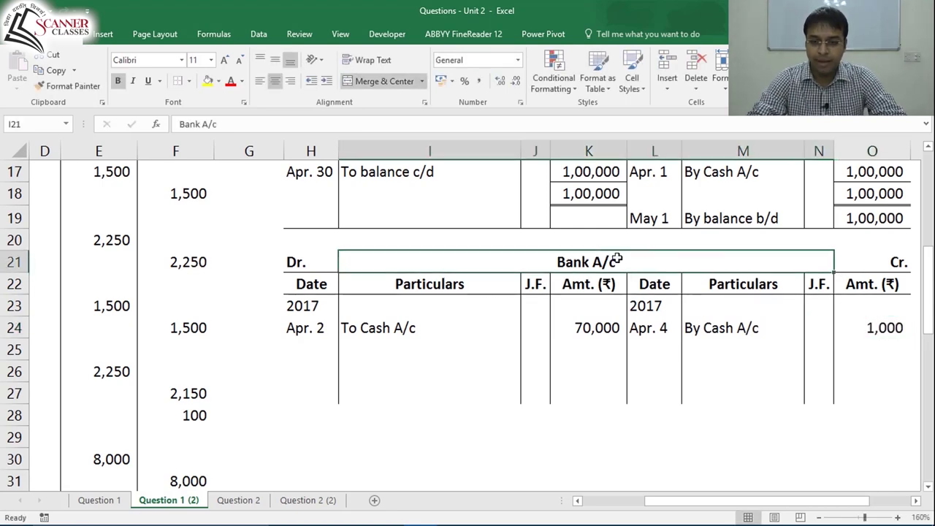
left_click(896, 261)
left_click(888, 328)
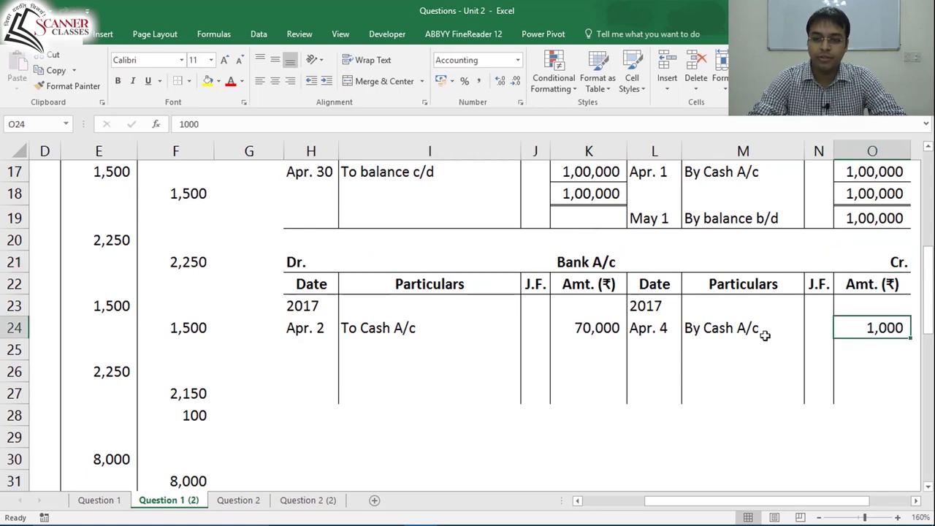
left_click(753, 335)
left_click(633, 333)
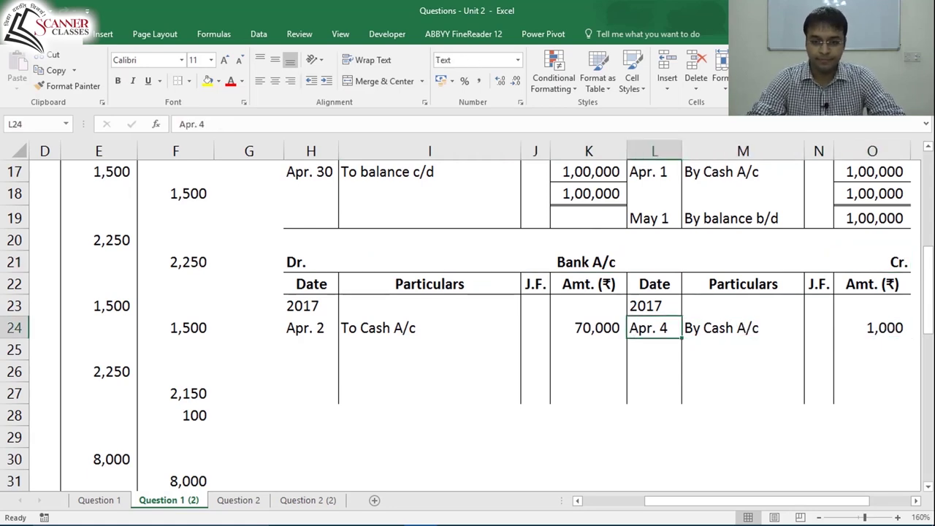
left_click(655, 283)
left_click(586, 262)
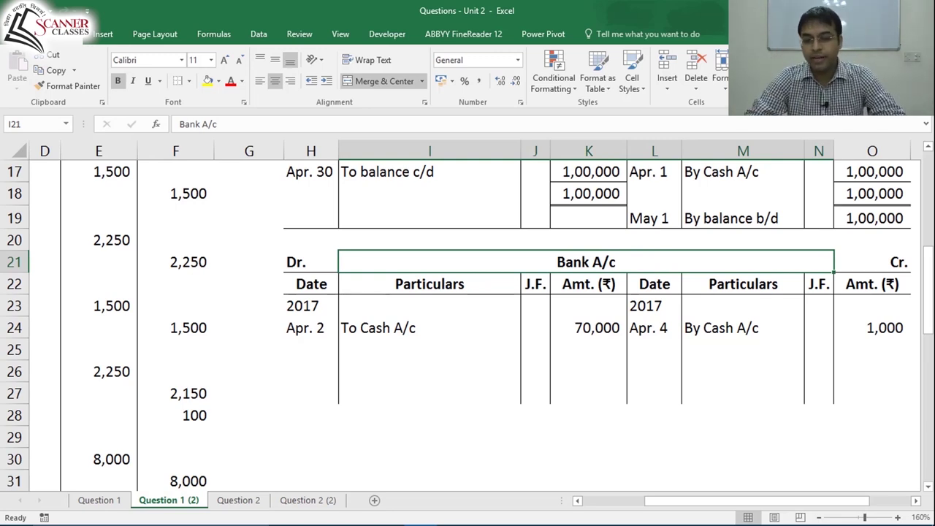
left_click(750, 328)
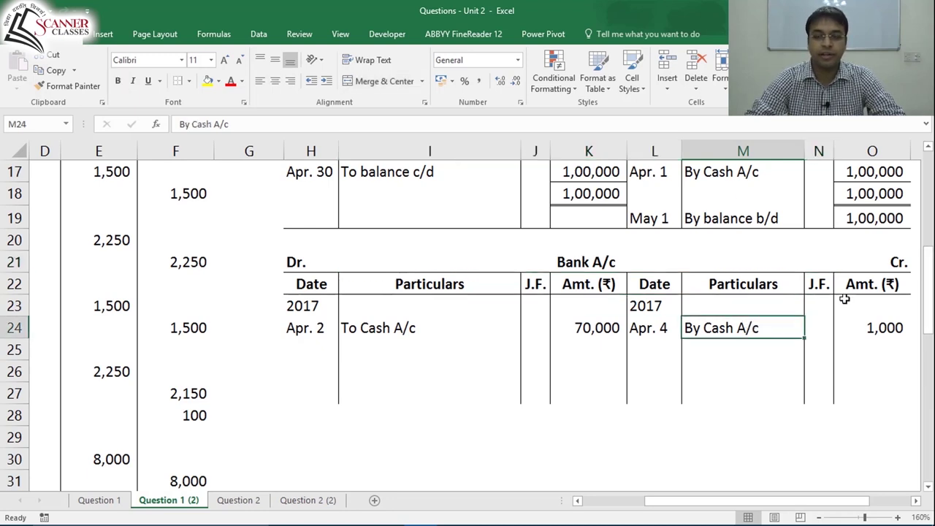
left_click(886, 328)
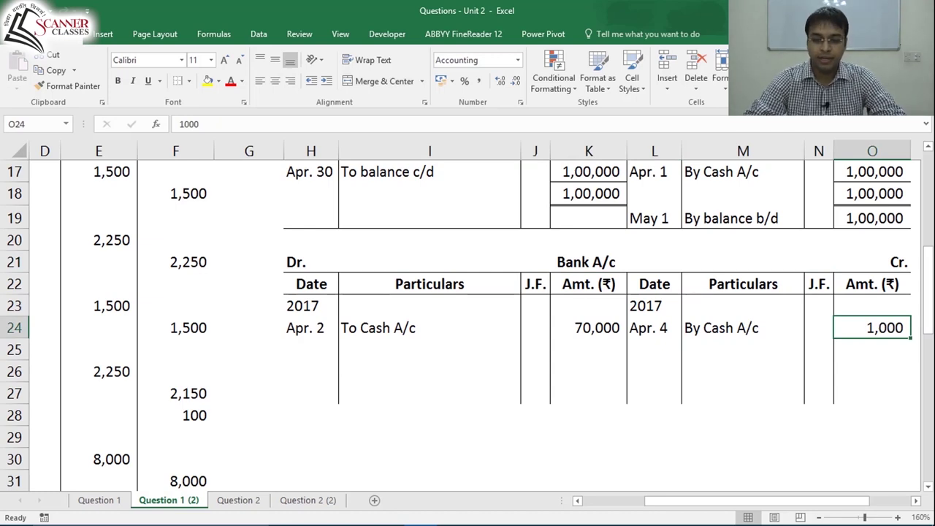
left_click(899, 261)
left_click(888, 328)
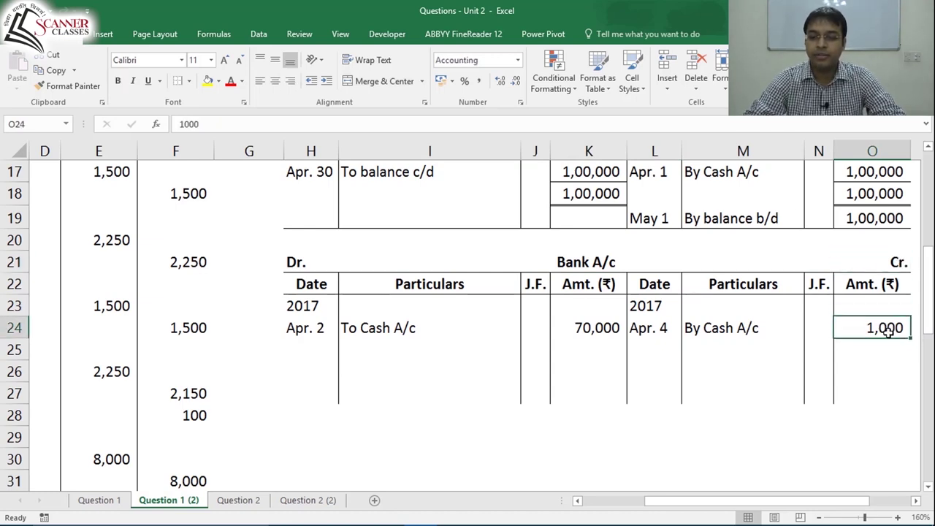
left_click(766, 330)
Step: Go through the journal from the top, checking the entries from Apr. 13 to Apr. 30 for any that affect Bank A/c
key("ctrl+Home")
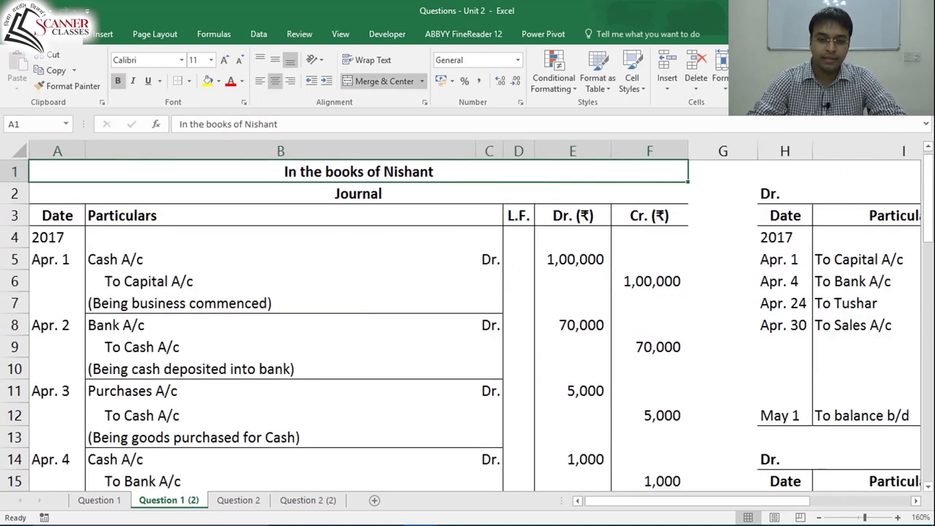
key("Down")
key("Down")
key("Down")
key("Down")
key("Down")
key("Down")
key("Down")
key("Down")
key("Down")
key("Down")
key("Down")
key("Down")
key("Down")
key("Down")
key("Down")
key("Down")
key("Down")
key("Down")
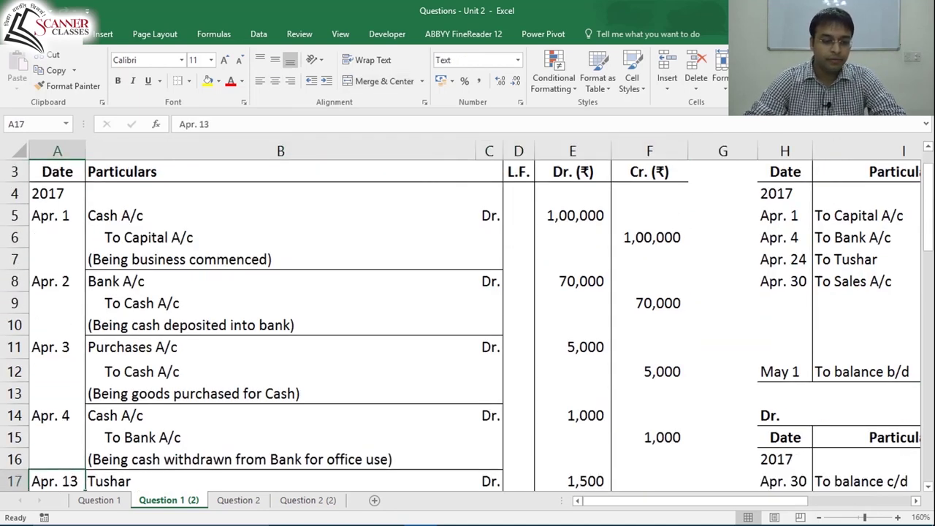
key("Up")
key("Up")
key("Down")
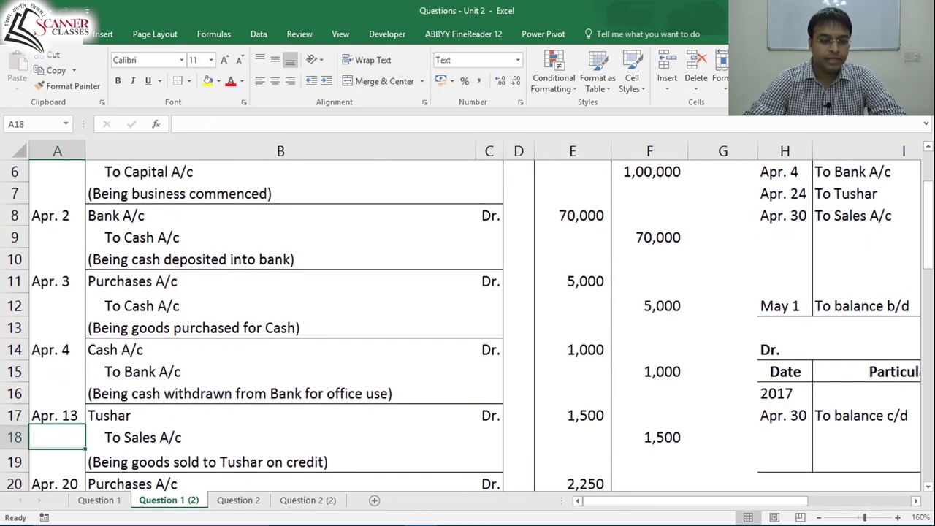
key("Down")
key("Down")
key("Down")
key("Down")
key("Down")
key("Down")
key("Up")
key("Up")
key("Up")
key("Down")
key("Down")
key("Down")
key("Down")
key("Down")
key("Down")
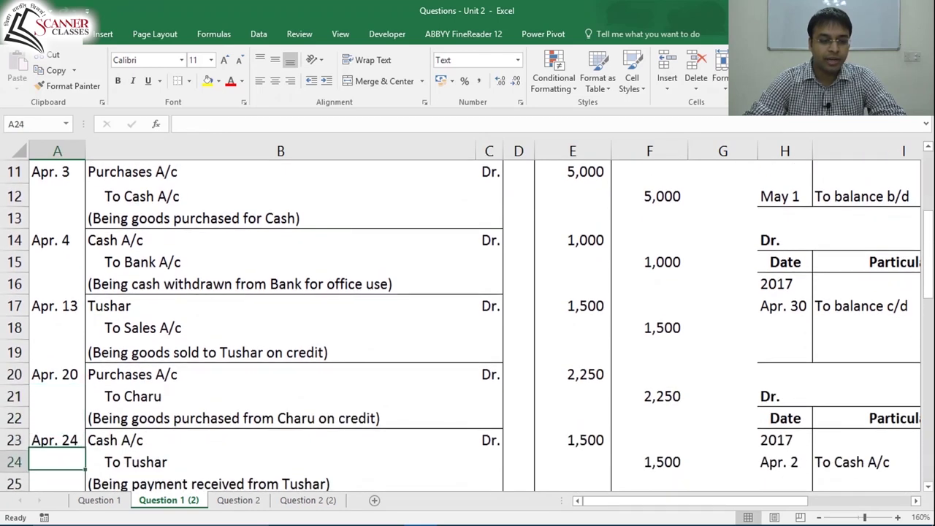
key("Down")
key("Down")
key("Down")
key("Down")
key("Down")
key("Down")
key("Down")
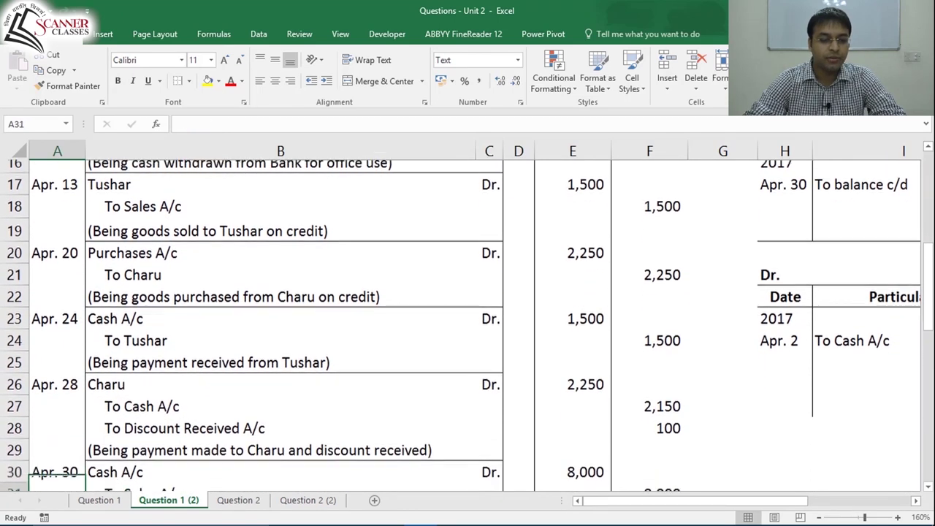
key("Down")
key("Down")
key("Down")
key("Down")
key("Up")
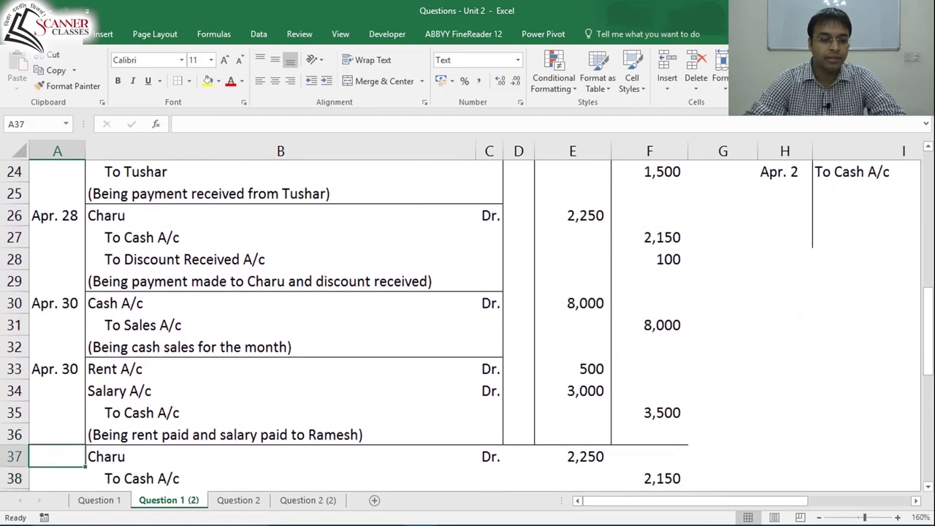
key("Down")
key("Down")
key("Down")
key("Down")
key("Up")
key("Up")
key("Up")
key("Up")
key("Up")
key("Up")
key("Up")
key("Up")
key("Up")
key("Up")
key("Up")
key("Up")
key("Up")
key("Up")
key("Up")
key("Up")
key("Up")
key("Up")
key("Up")
key("Up")
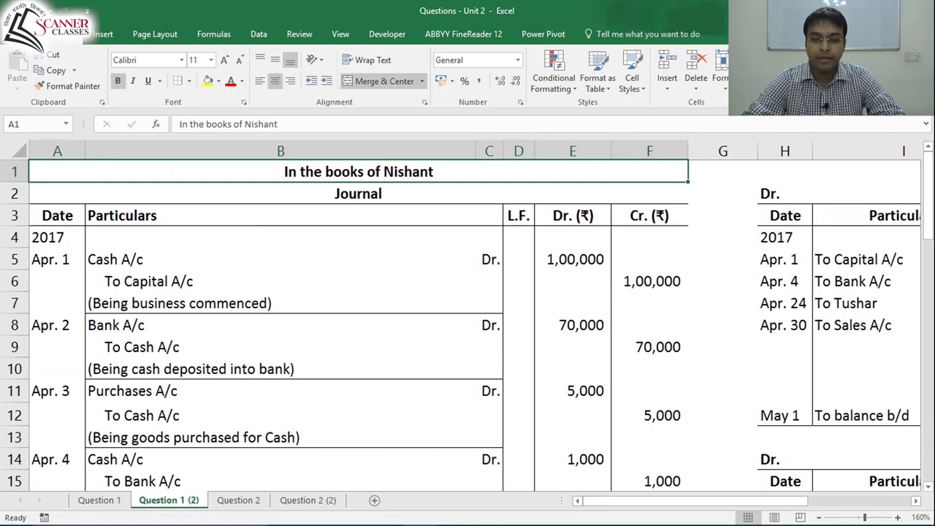
Step: Return to Bank A/c and compare its debit and credit postings in row 24 to work out the balancing figure
key("Right")
key("Right")
key("Right")
key("Right")
key("Right")
key("Right")
key("Right")
key("Right")
key("Right")
key("Right")
key("Down")
key("Down")
key("Down")
key("Down")
key("Down")
key("Down")
key("Down")
key("Down")
key("Down")
key("Down")
key("Down")
key("Down")
key("Down")
key("Down")
key("Down")
key("Down")
key("Down")
key("Down")
key("Down")
key("Down")
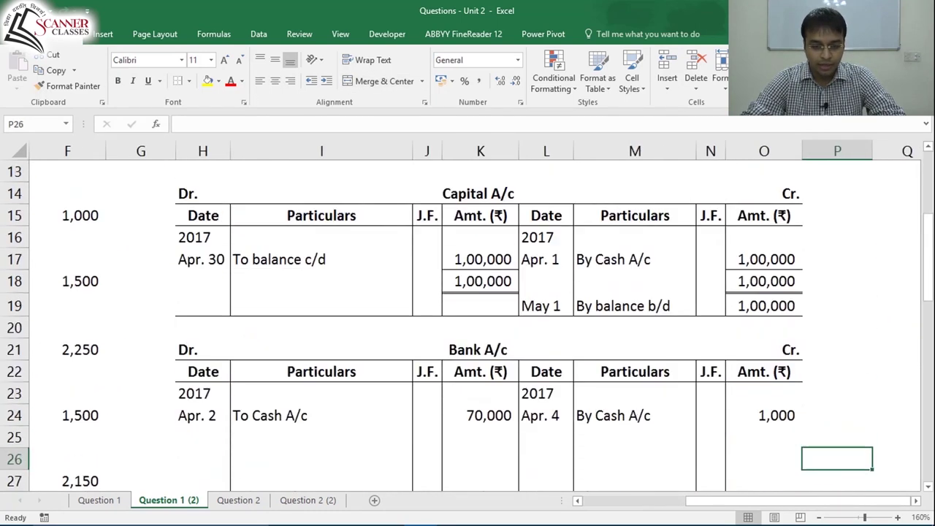
key("Left")
key("Up")
key("Up")
key("Left")
key("Up")
key("Up")
key("Down")
key("Down")
key("Down")
key("Down")
key("Down")
key("Down")
key("Down")
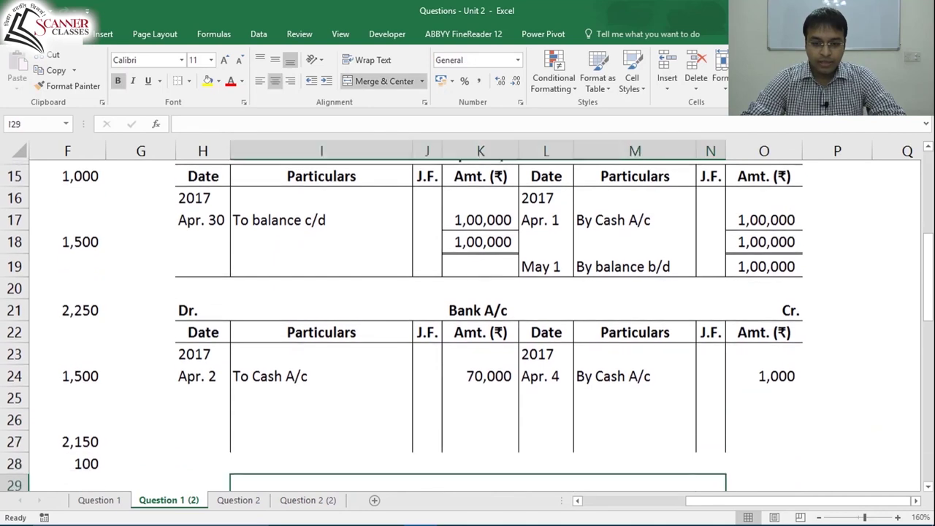
key("Up")
key("Left")
key("Left")
key("Up")
key("Up")
key("Up")
key("Up")
key("Right")
key("Right")
key("Right")
key("Right")
key("Right")
key("Right")
key("Right")
key("Right")
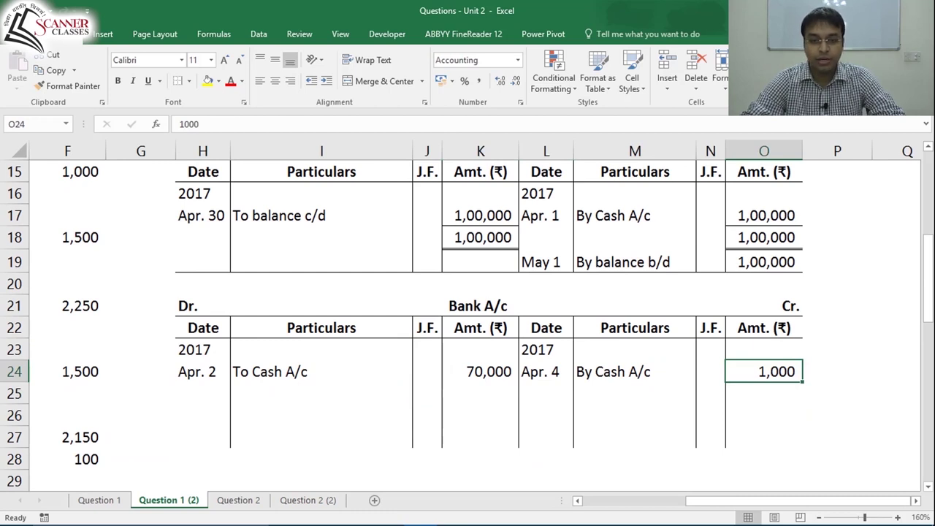
Step: Post the closing balance on the credit side of Bank A/c in row 25 as Apr. 30, "By balance c/d", 69000
key("Left")
key("Left")
key("Left")
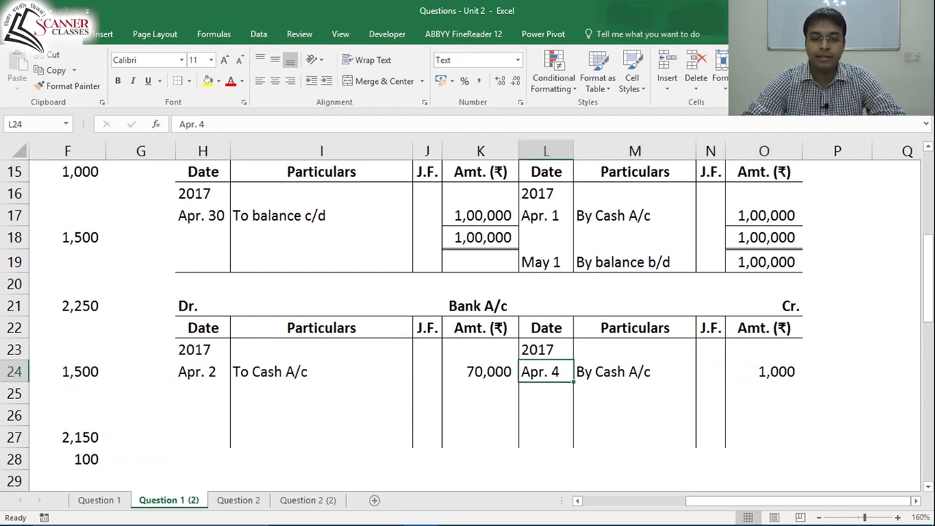
key("Right")
key("Down")
key("Left")
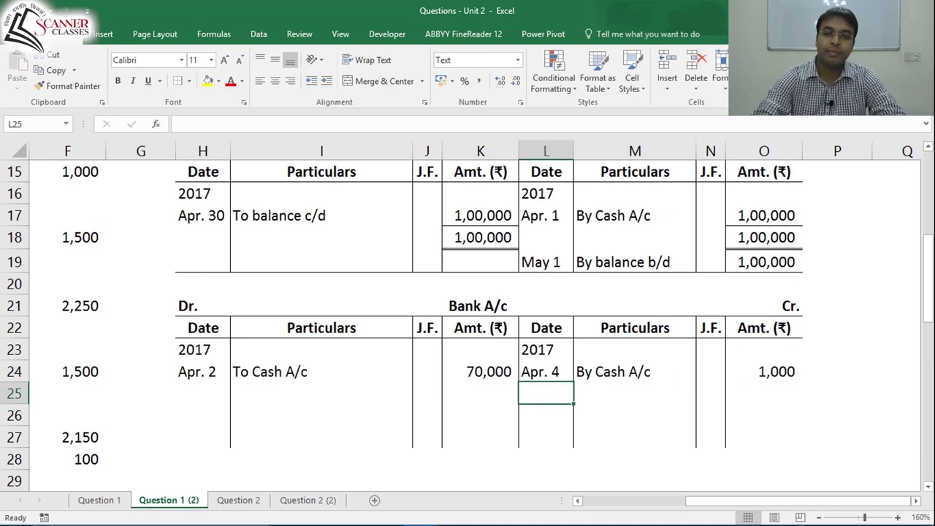
type("Apr. 30")
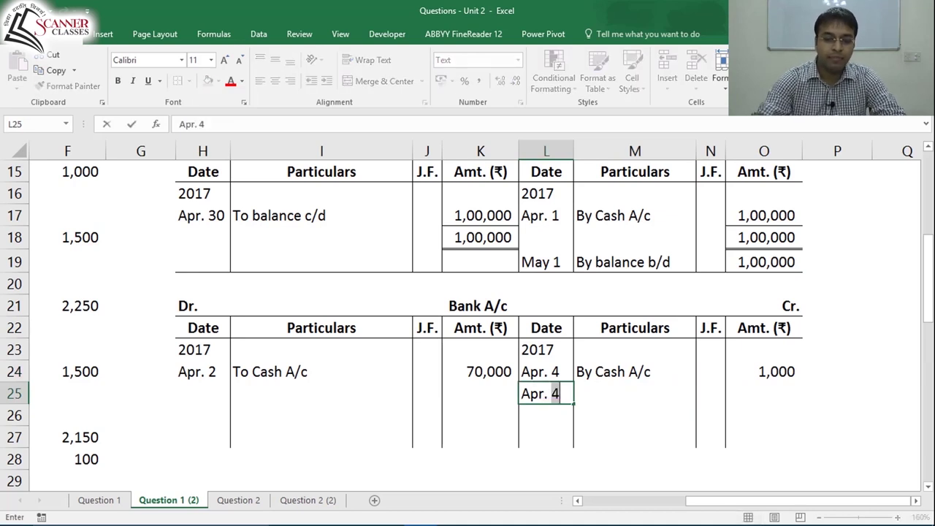
key("Tab")
type("By balance c/d")
key("Tab")
key("Tab")
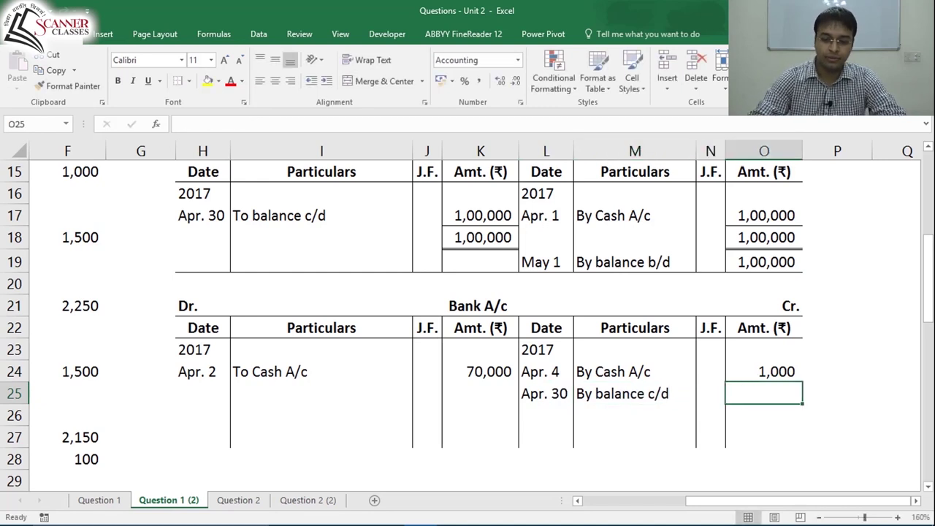
type("69000")
key("Return")
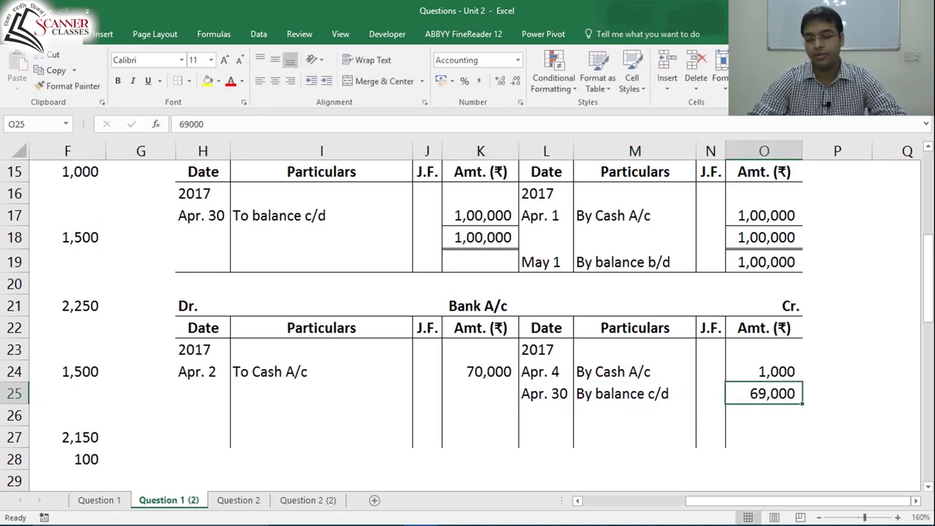
Step: Total the credit side of Bank A/c in O26 by summing O24:O25, and copy the total formula to the debit side in K26
key("alt+equal")
key("ctrl+Return")
key("ctrl+c")
key("Left")
key("Left")
key("Left")
key("Left")
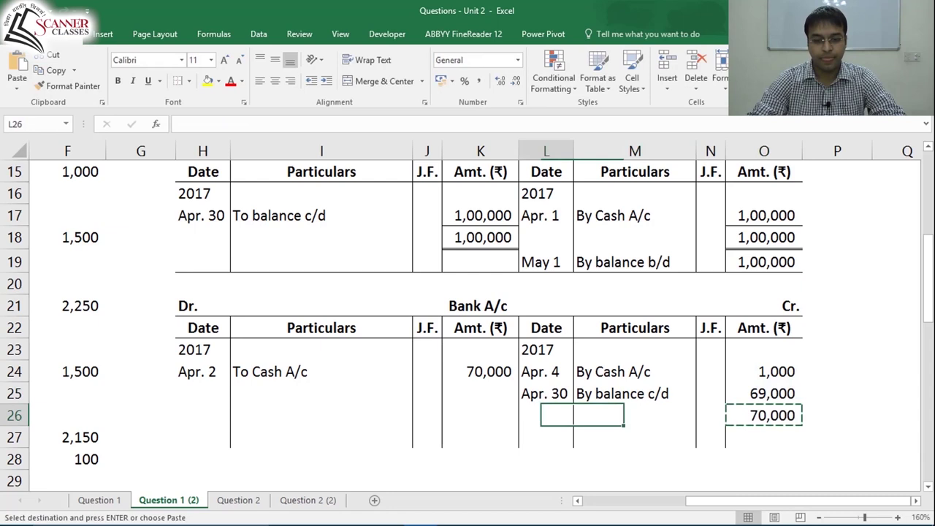
key("ctrl+v")
key("Escape")
type("hbb")
key("Right")
key("Right")
key("Right")
key("Right")
key("ctrl+c")
key("Left")
key("Left")
key("Left")
key("Left")
key("ctrl+v")
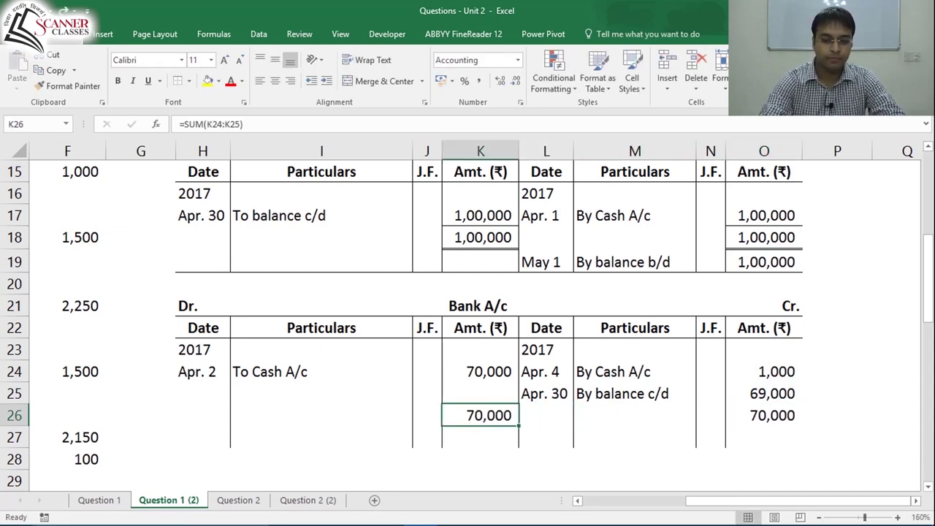
Step: Apply a top and double bottom border to the two Bank A/c totals in K26 and O26
key("alt")
key("Escape")
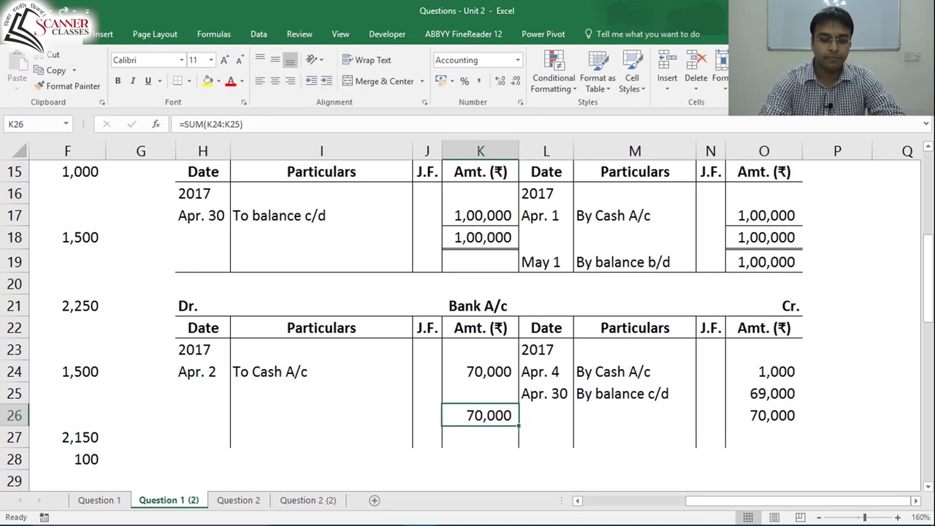
key("alt+h")
key("b")
key("b")
left_click(764, 416)
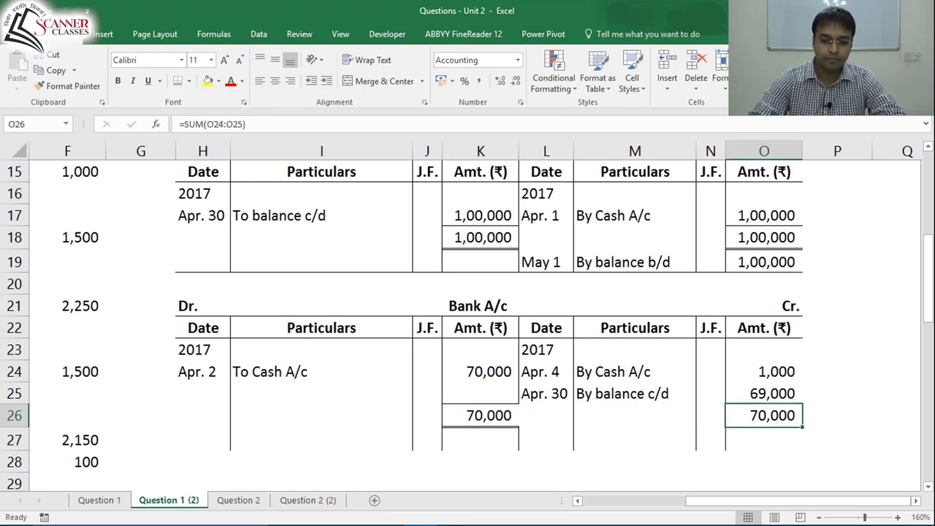
left_click(481, 415)
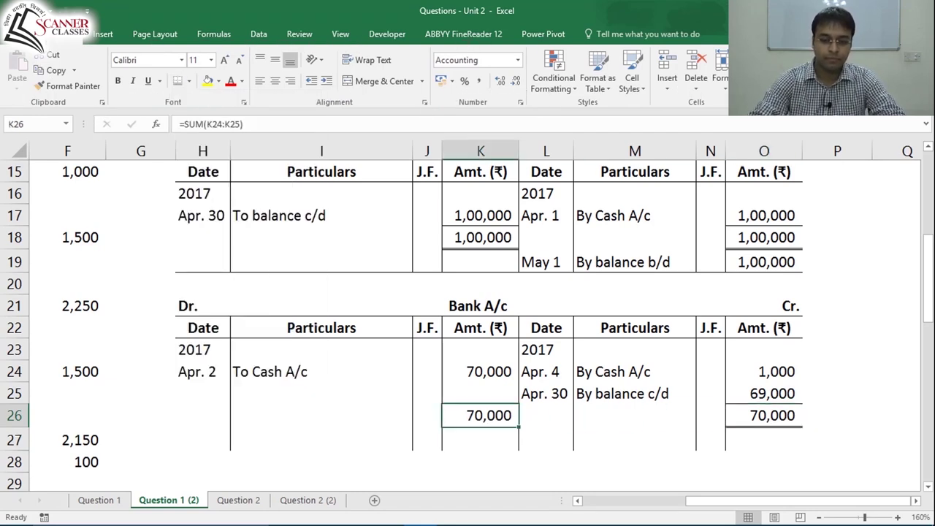
Step: Bring down the opening balance on the debit side in row 27 as May 1, "To balance b/d", referencing the balance c/d amount of 69,000
key("Right")
key("Right")
key("Right")
key("Down")
key("Left")
key("Left")
key("Left")
key("Left")
key("Left")
key("Left")
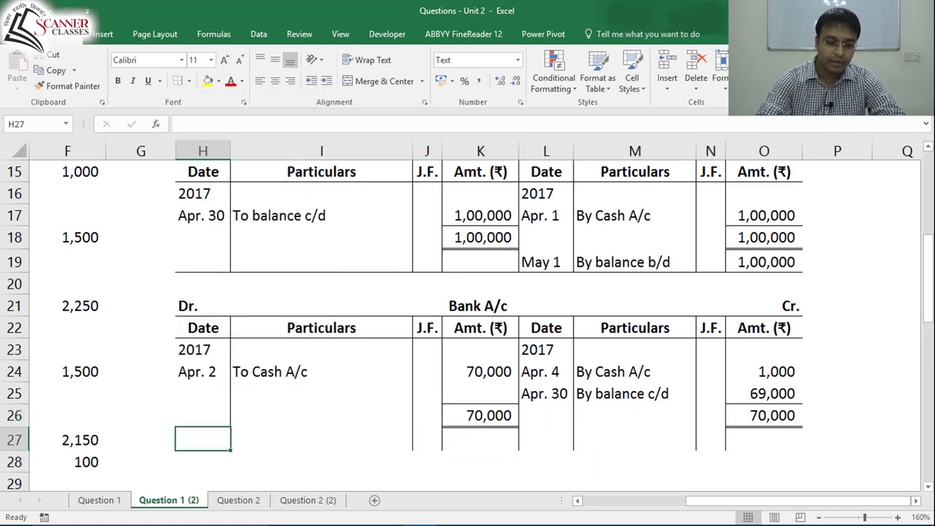
type("May 1")
key("Right")
type("To ")
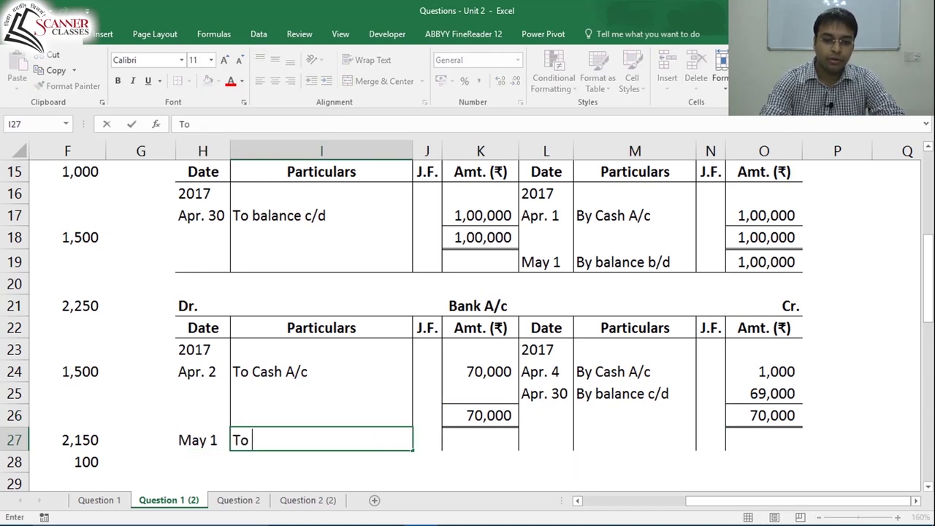
type("balance b/d")
key("Right")
key("Right")
type("+")
key("Up")
key("Right")
key("Right")
key("Right")
key("Up")
key("Return")
Step: Close off Bank A/c with a bottom border across its last row, H27:O27
key("Left")
key("Left")
key("Left")
key("Left")
key("Up")
key("Right")
key("Right")
key("shift+Right")
key("shift+Right")
key("Left")
key("Left")
key("Right")
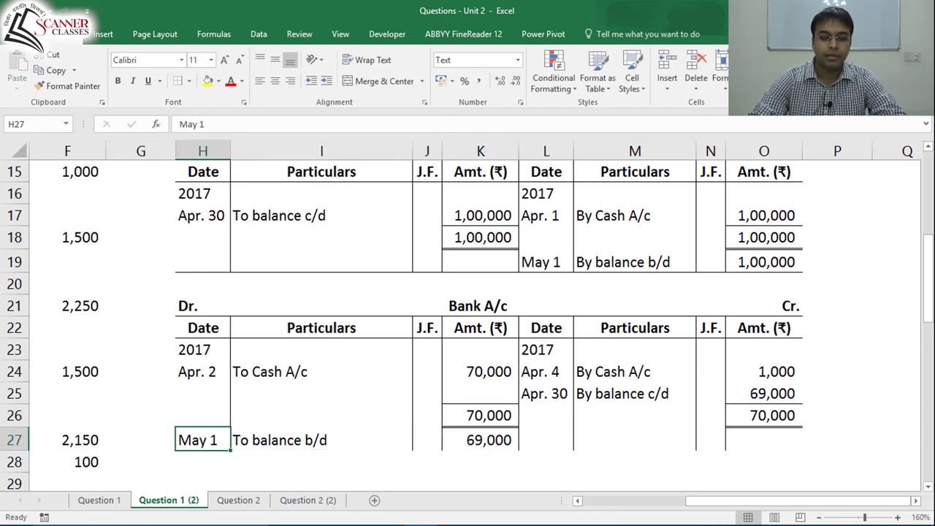
key("shift+Right")
key("shift+Right")
key("shift+Right")
key("shift+Right")
key("shift+Right")
key("shift+Right")
key("shift+Right")
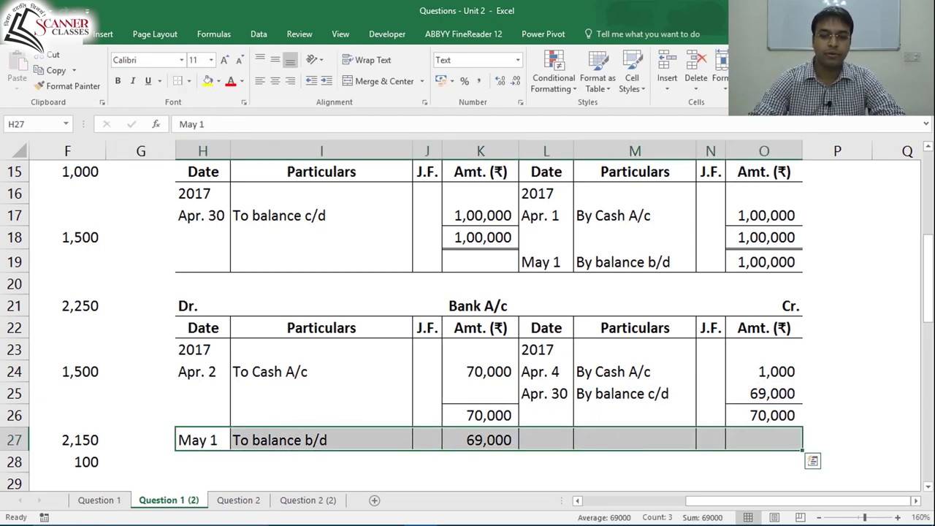
Step: Select the complete Bank A/c ledger, H21:O27, to review it, and return to the start of the journal
key("Up")
key("Up")
key("Up")
key("Up")
key("Up")
key("Up")
key("Right")
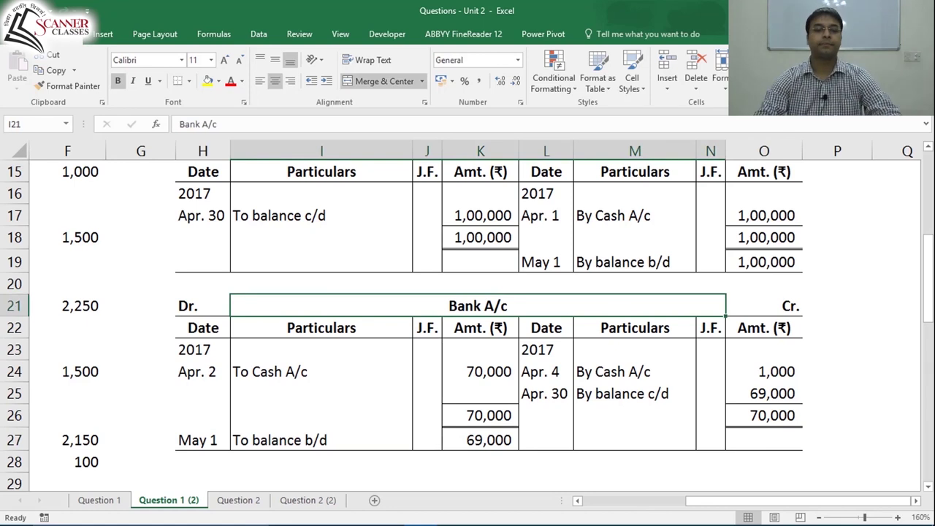
key("Left")
key("shift+Down")
key("shift+Right")
key("shift+Right")
key("shift+Right")
key("shift+Down")
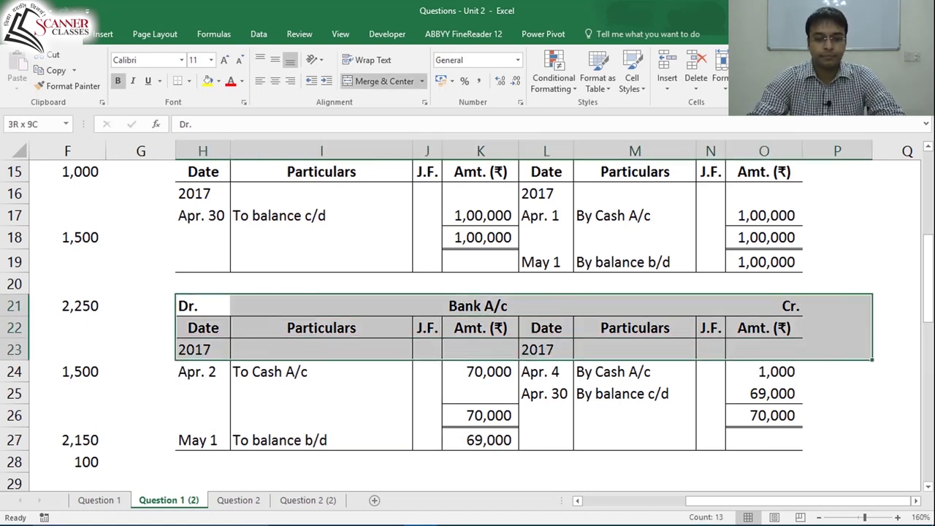
key("shift+Down")
key("shift+Down")
key("shift+Down")
key("shift+Left")
key("shift+Down")
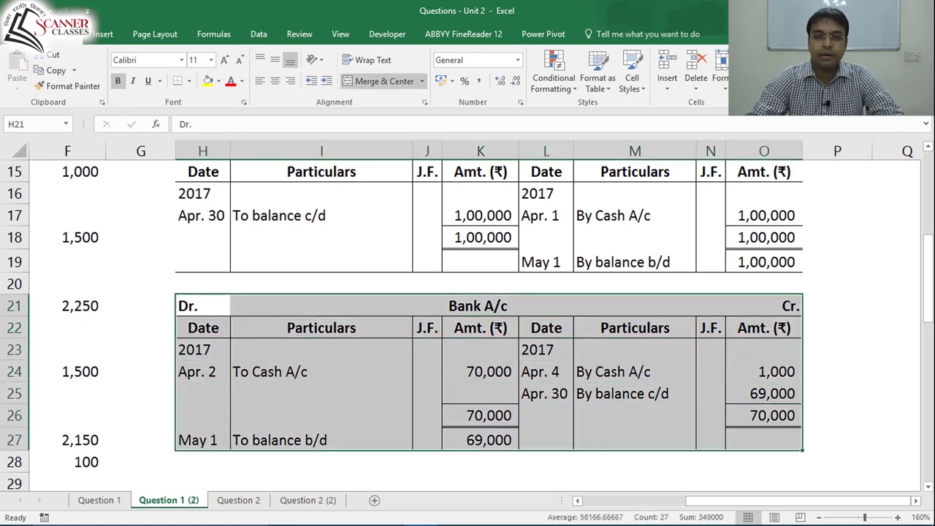
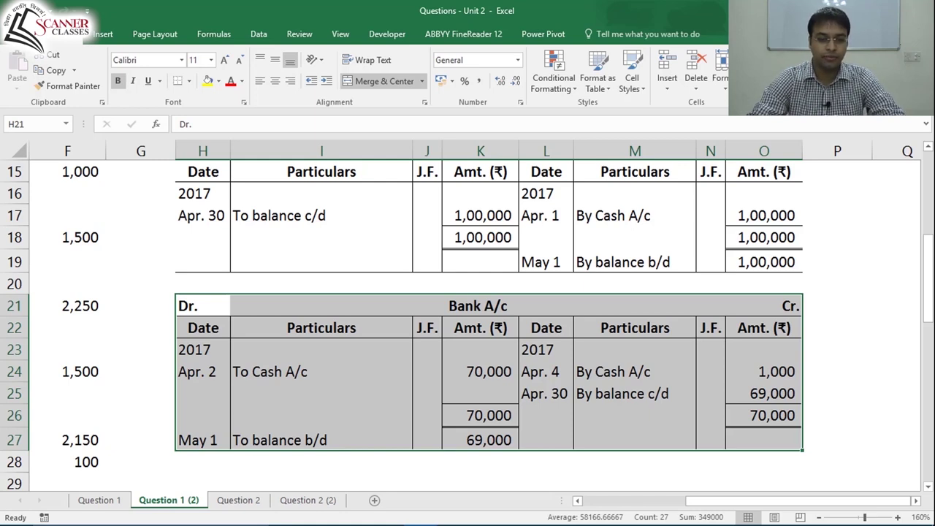
left_click(203, 306)
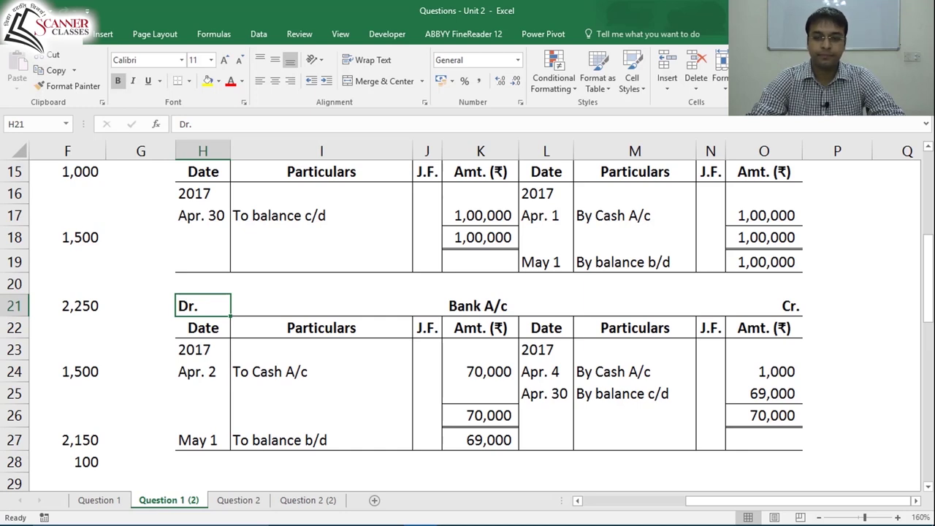
key("ctrl+Home")
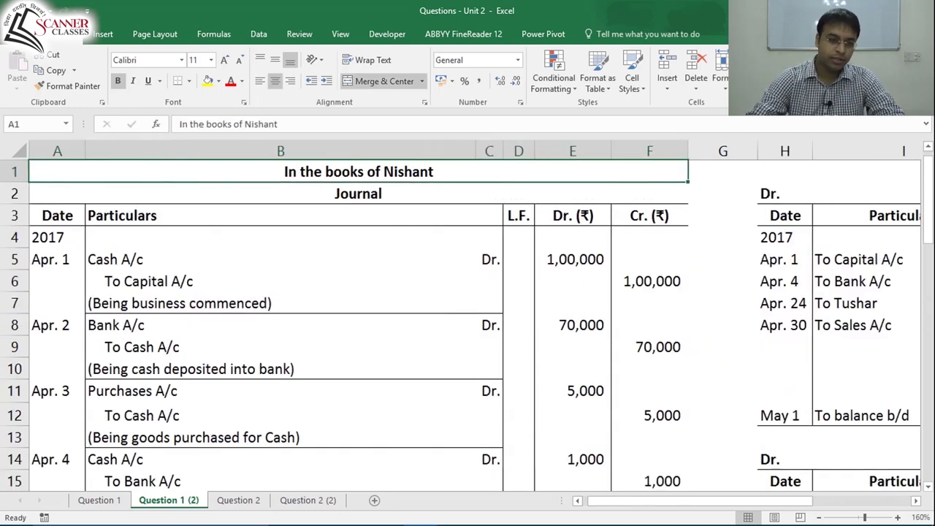
Step: Go down the journal's Particulars from the Apr. 1 entry to find the next account that still needs a ledger
key("Down")
key("Down")
key("Down")
key("Down")
key("Right")
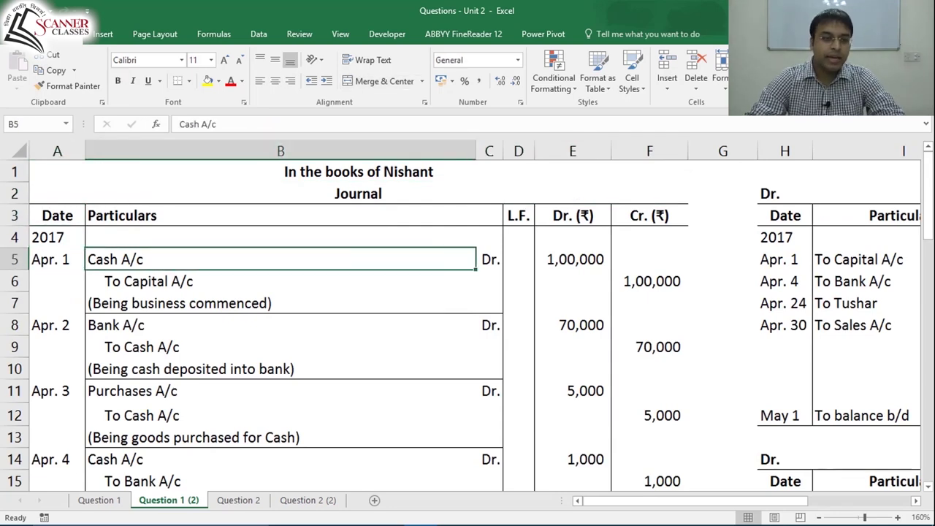
key("Down")
key("Down")
key("Down")
key("Down")
key("Down")
key("Down")
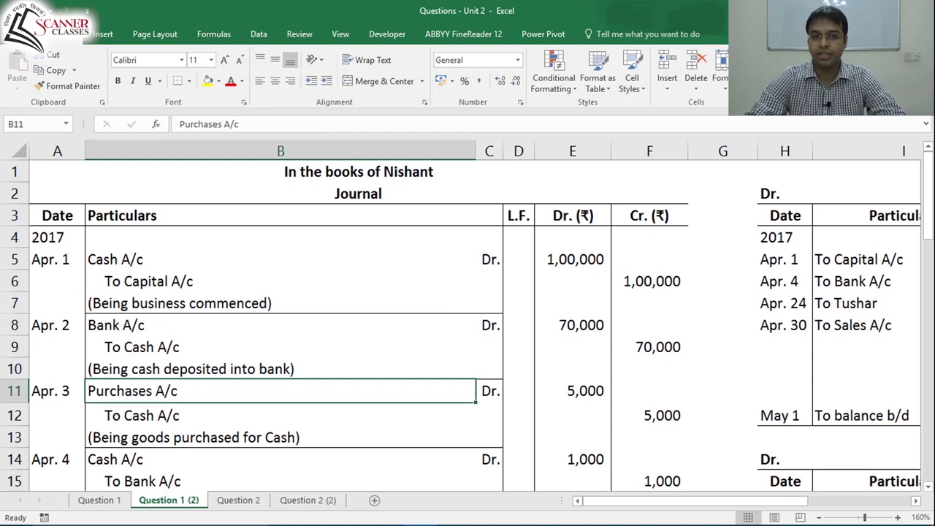
Step: Copy the Capital A/c ledger's title, header and first rows, H14:O17, as a template
key("Right")
key("Right")
key("Right")
key("Right")
key("Right")
key("Right")
key("Right")
key("Down")
key("Down")
key("Left")
key("Down")
key("shift+Right")
key("shift+Right")
key("shift+Down")
key("shift+Down")
key("shift+Down")
key("shift+Down")
key("shift+Down")
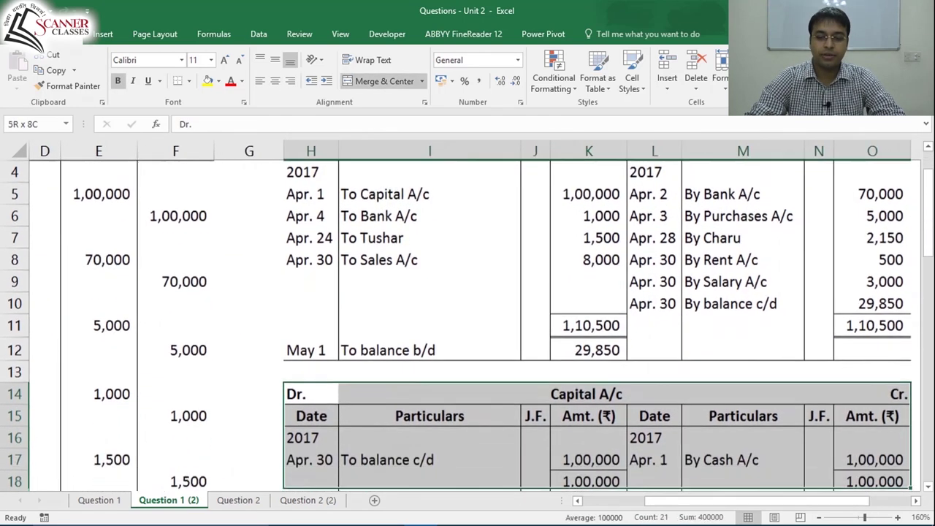
key("shift+Down")
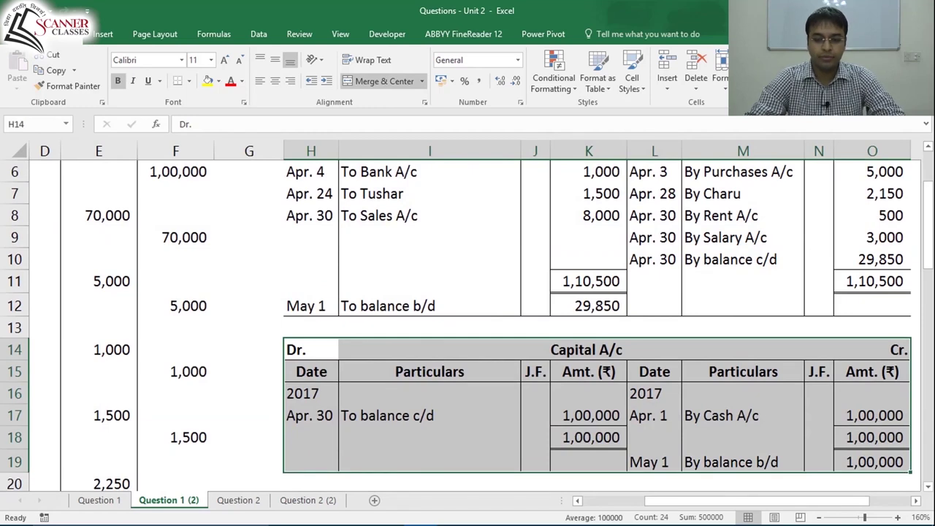
key("shift+Up")
key("shift+Up")
key("ctrl+c")
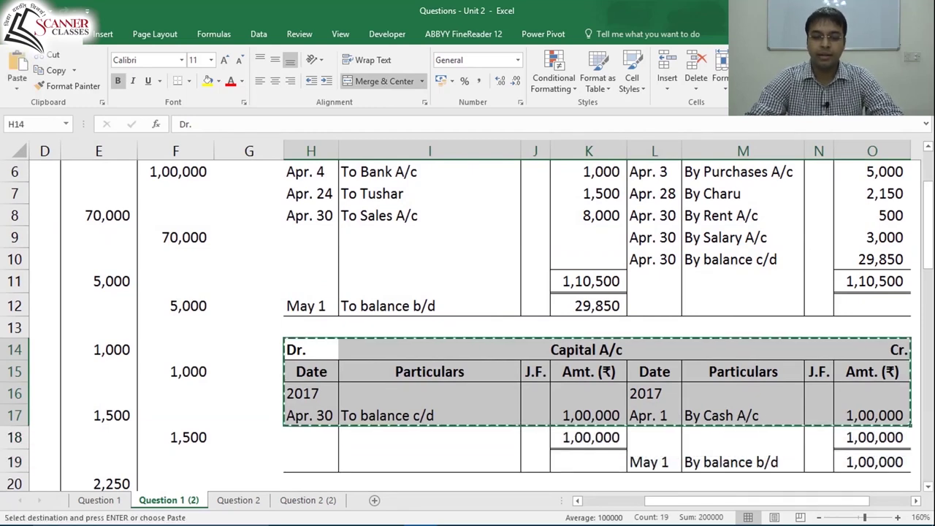
Step: Paste the copied ledger layout below Bank A/c starting at H29 and retitle it "Purchases A/c"
key("Down")
key("Down")
key("Down")
key("Down")
key("Down")
key("Down")
key("Down")
key("Down")
key("Down")
key("Down")
key("Down")
key("Down")
key("Down")
key("Down")
key("Down")
key("Down")
key("Down")
key("Down")
key("Down")
key("Up")
key("Up")
key("Up")
key("Up")
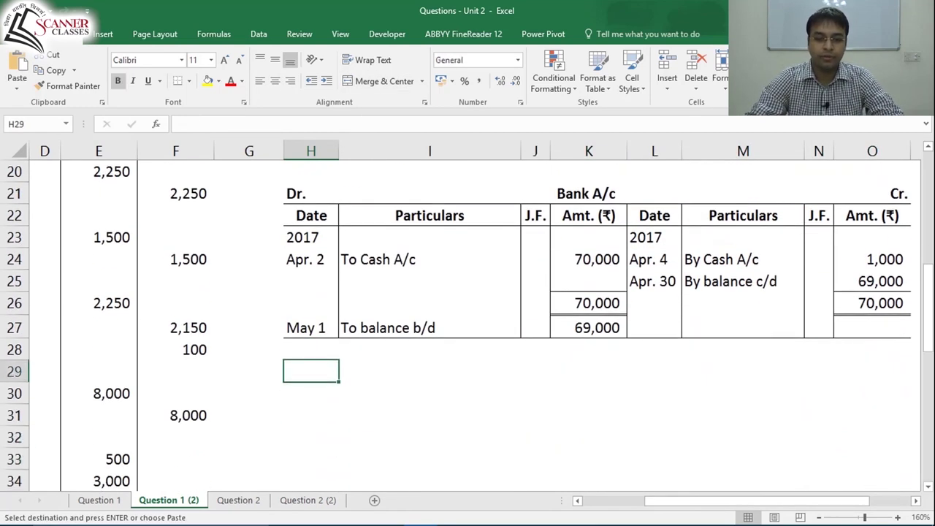
key("Return")
key("Right")
type("Purchases A/c")
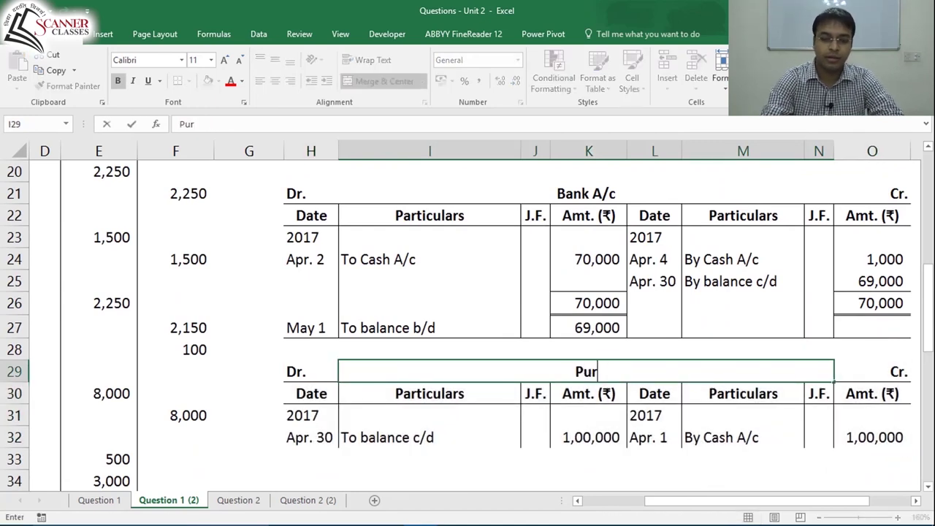
key("Return")
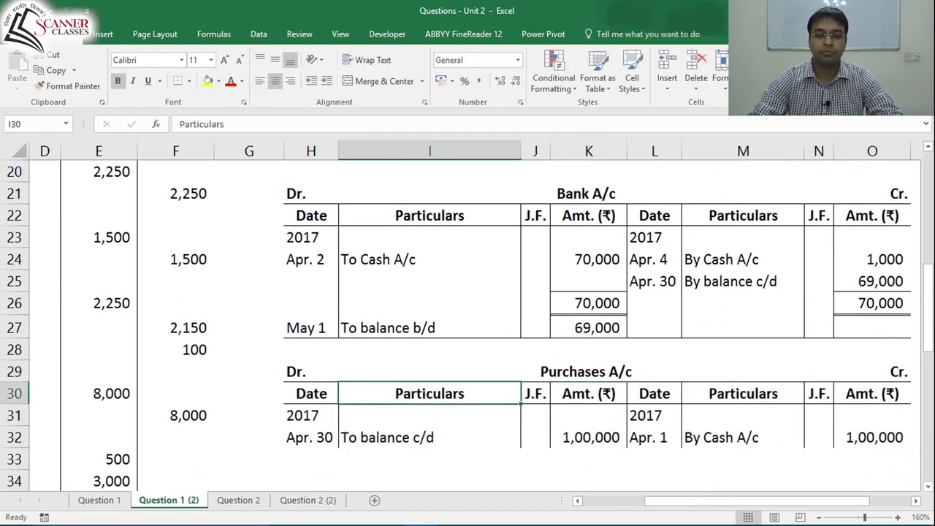
Step: Clear the copied Capital A/c entries from row 32 of the Purchases A/c ledger, H32:O32
key("Down")
key("Down")
key("Left")
key("shift+Right")
key("shift+Right")
key("shift+Right")
key("shift+Right")
key("shift+Right")
key("shift+Right")
key("shift+Right")
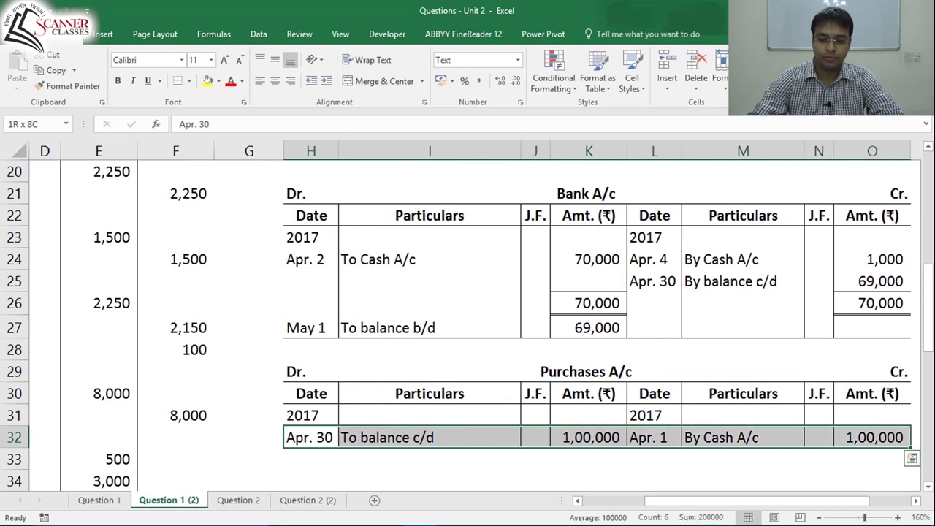
key("Delete")
Step: Close off the Purchases A/c ledger with a bottom border across H35:O35
key("Right")
key("Right")
key("Right")
key("Right")
key("Up")
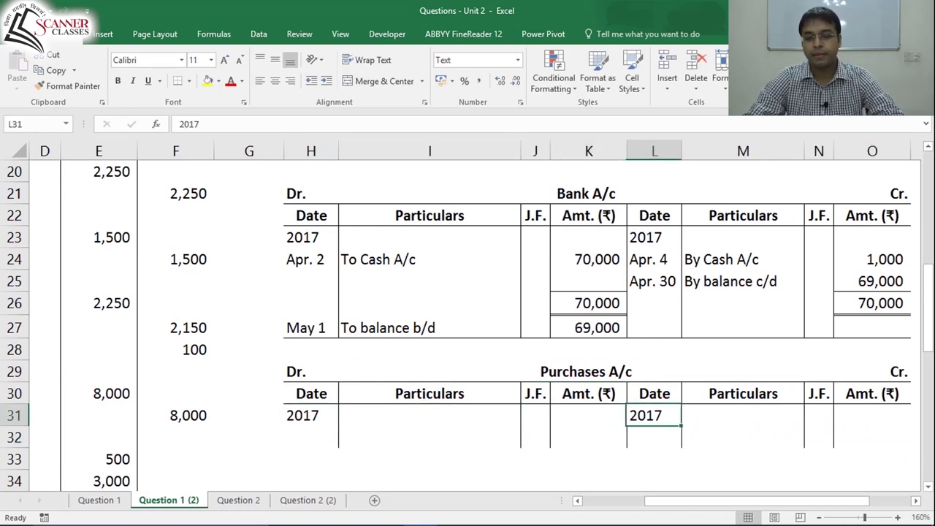
key("Down")
key("Down")
key("Down")
key("Down")
key("Down")
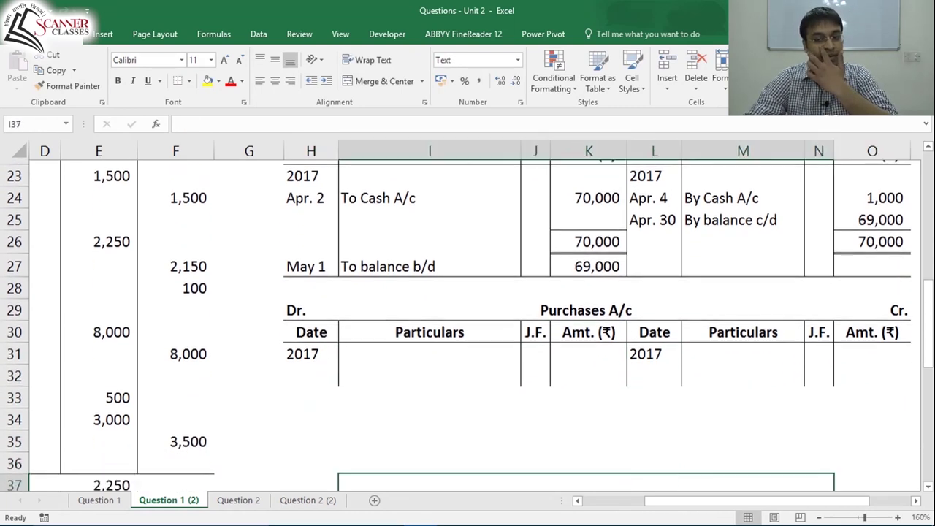
key("Up")
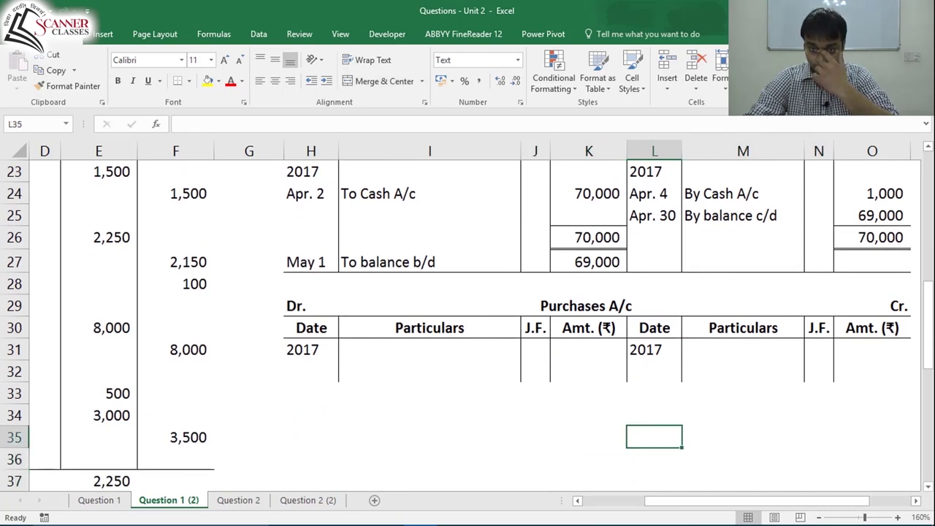
key("Down")
key("Down")
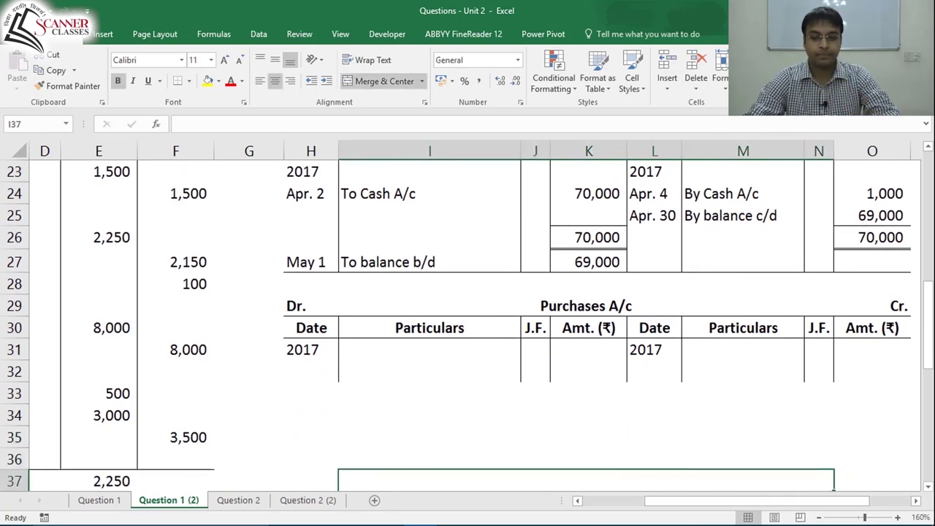
key("Up")
key("Up")
key("Left")
key("Left")
key("Left")
key("Left")
key("shift+Right")
key("shift+Right")
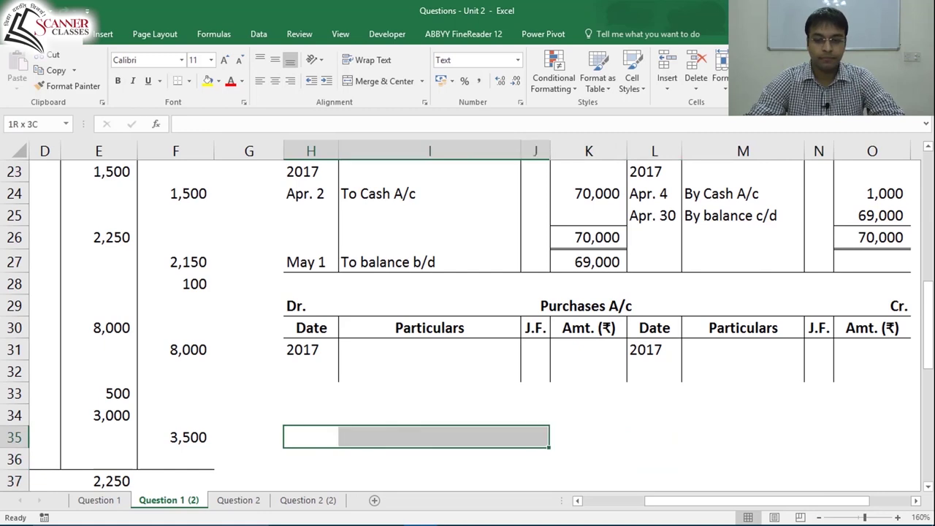
key("shift+Right")
key("shift+Right")
key("shift+Right")
key("shift+Right")
key("shift+Right")
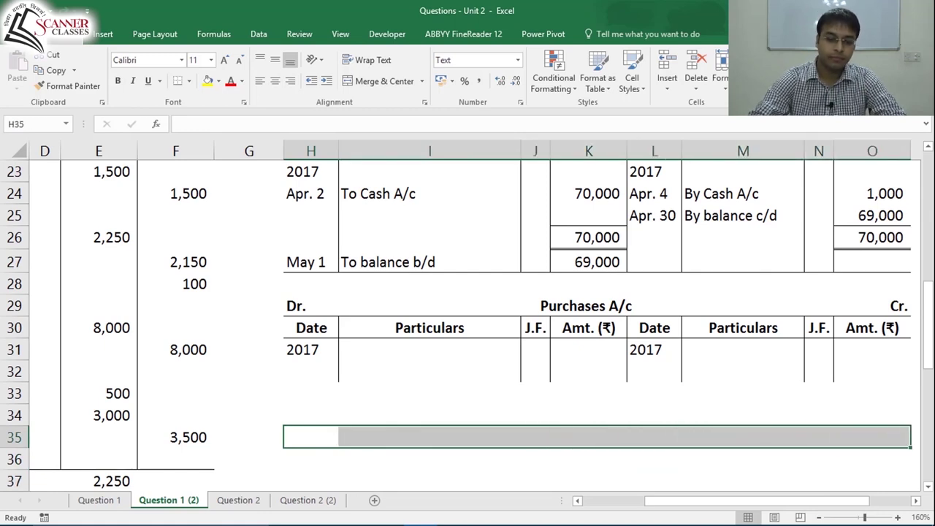
key("Left")
key("Right")
Step: Extend the vertical column dividers of the Purchases A/c ledger down to row 35, from the Date column H through the J.F. column N
key("shift+Up")
key("shift+Up")
key("shift+Up")
key("shift+Up")
key("shift+Up")
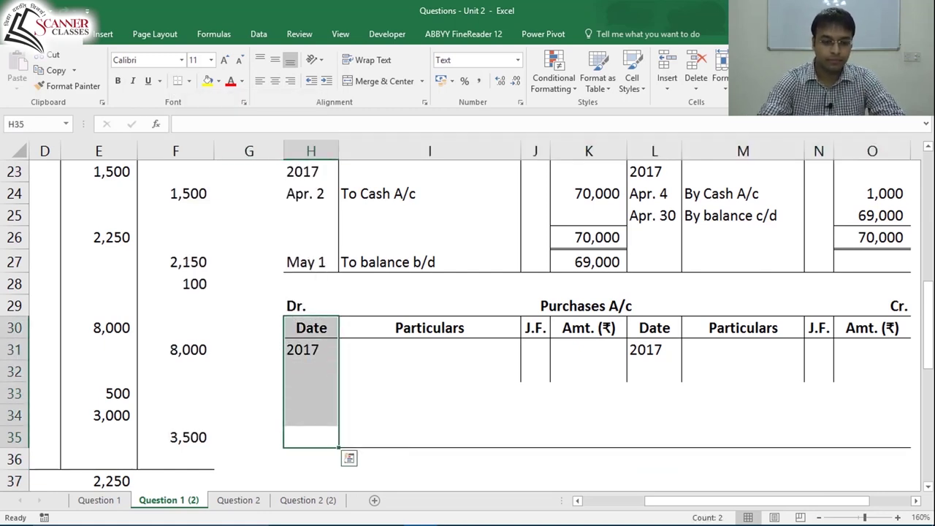
key("shift+Right")
key("shift+Right")
key("shift+Left")
key("alt+h")
key("b")
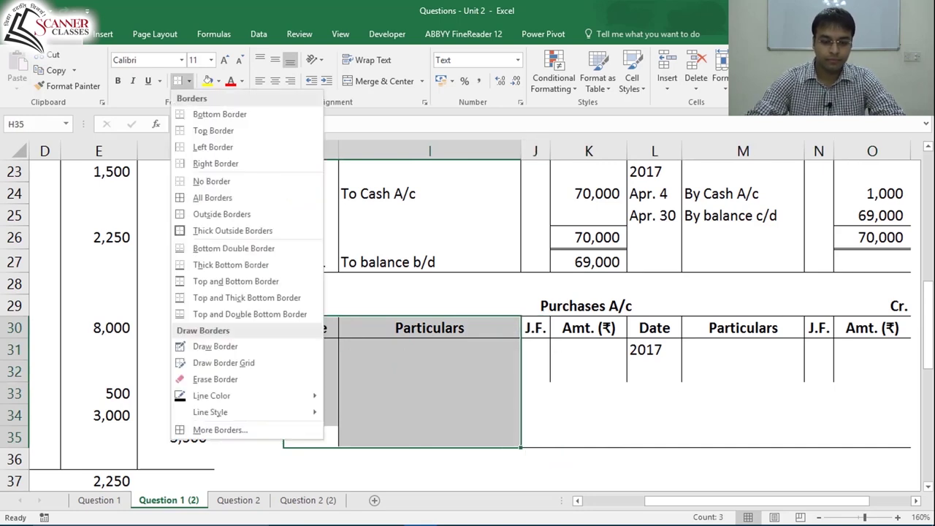
key("Escape")
key("shift+Right")
key("alt+h")
key("b")
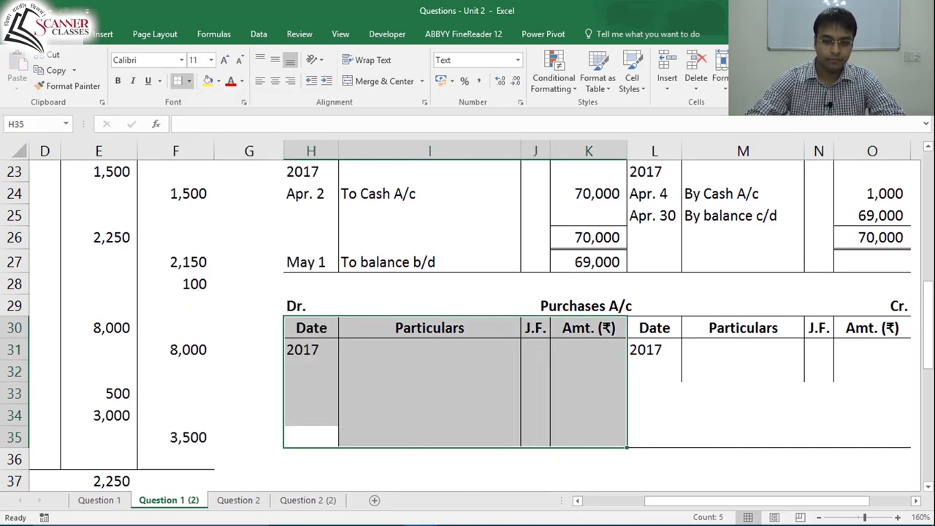
left_click_drag(617, 438, 745, 438)
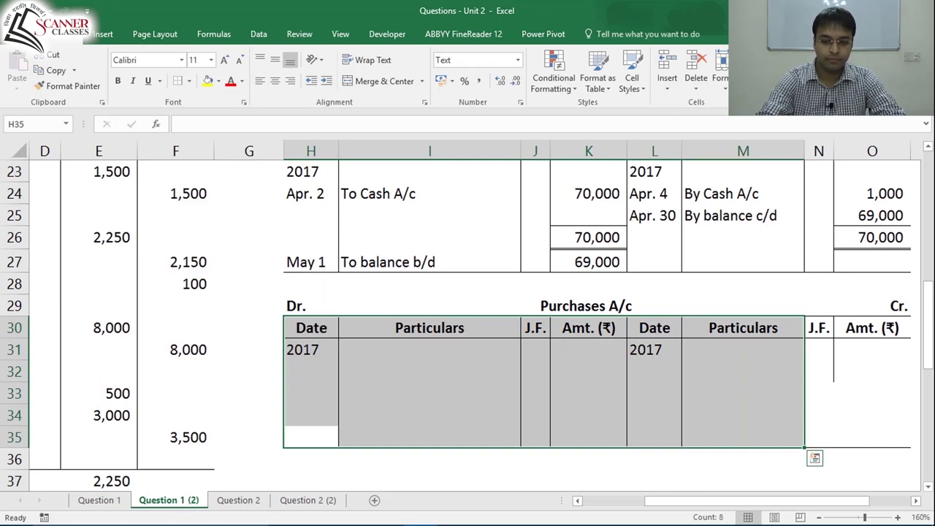
key("shift+Right")
key("Up")
key("Up")
key("Up")
key("Up")
key("Up")
key("Up")
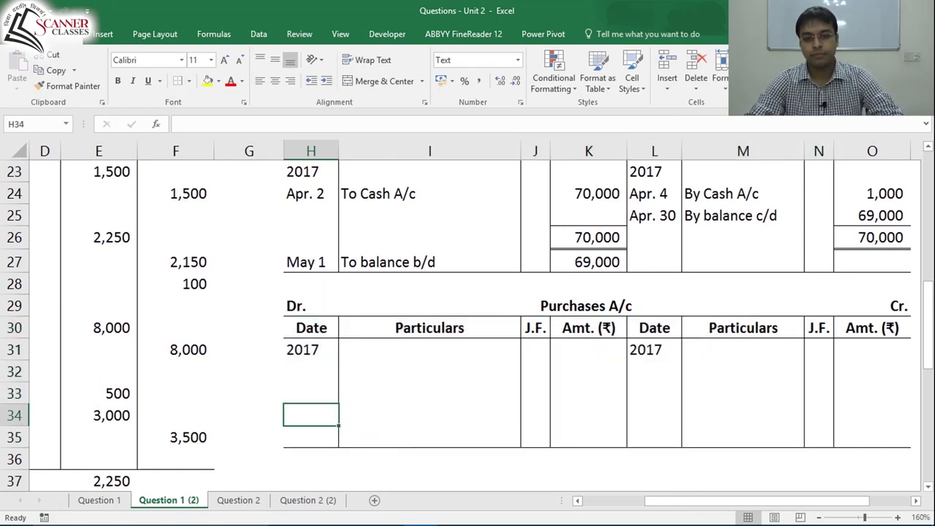
key("Right")
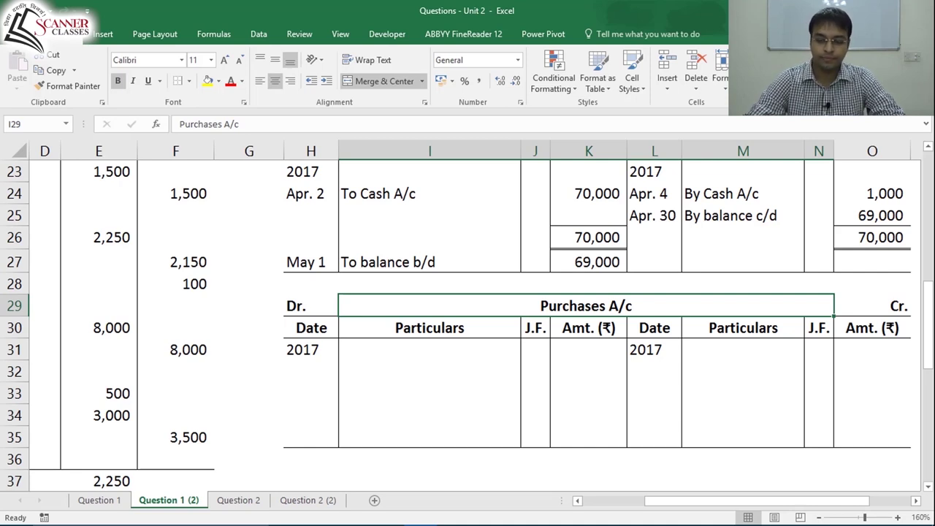
Step: Examine the Apr. 3 Purchases A/c entry in the journal for its date, side, opposite account and amount, and head back towards the ledgers
key("ctrl+Home")
left_click(57, 216)
left_click(280, 259)
left_click(280, 281)
left_click(280, 347)
left_click(280, 325)
left_click(280, 391)
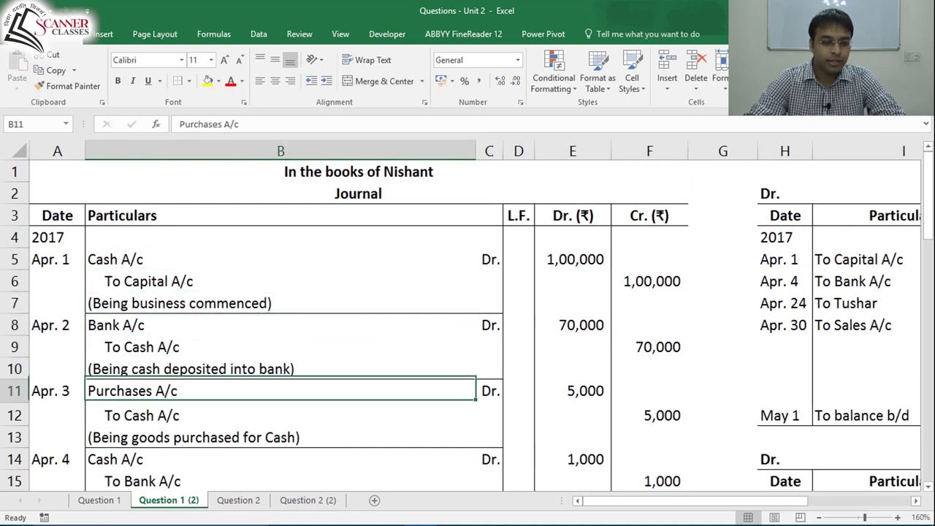
left_click(57, 391)
left_click(280, 391)
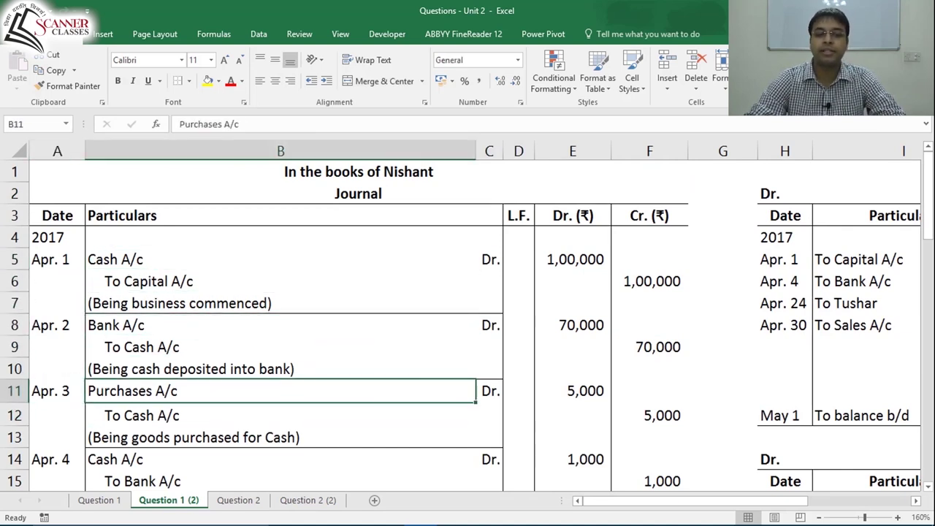
left_click(280, 415)
left_click(518, 415)
left_click(572, 391)
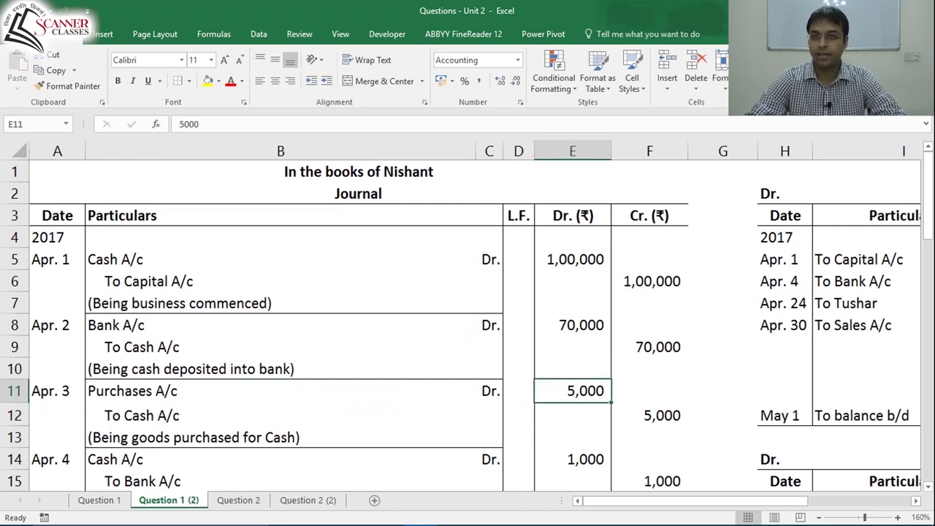
left_click(315, 394)
left_click(76, 394)
left_click(199, 409)
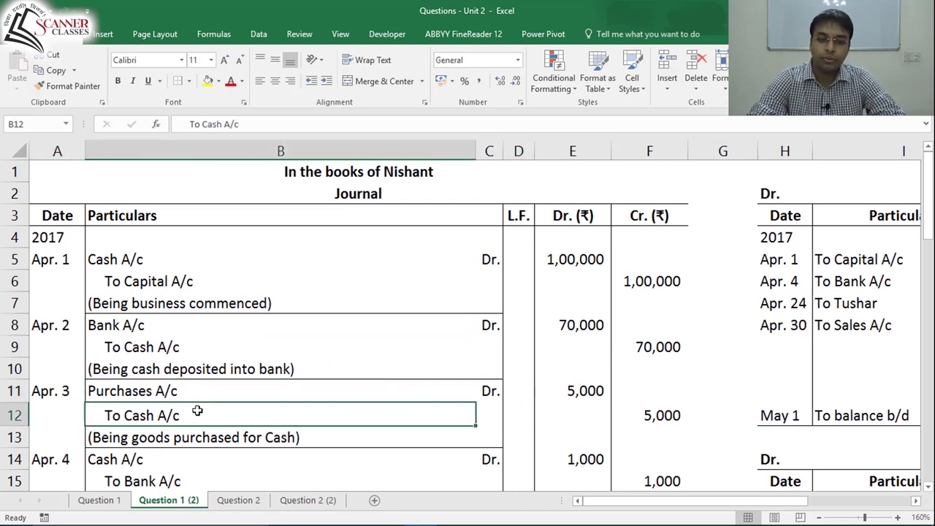
left_click(619, 410)
key("Right")
key("Right")
key("Right")
key("Right")
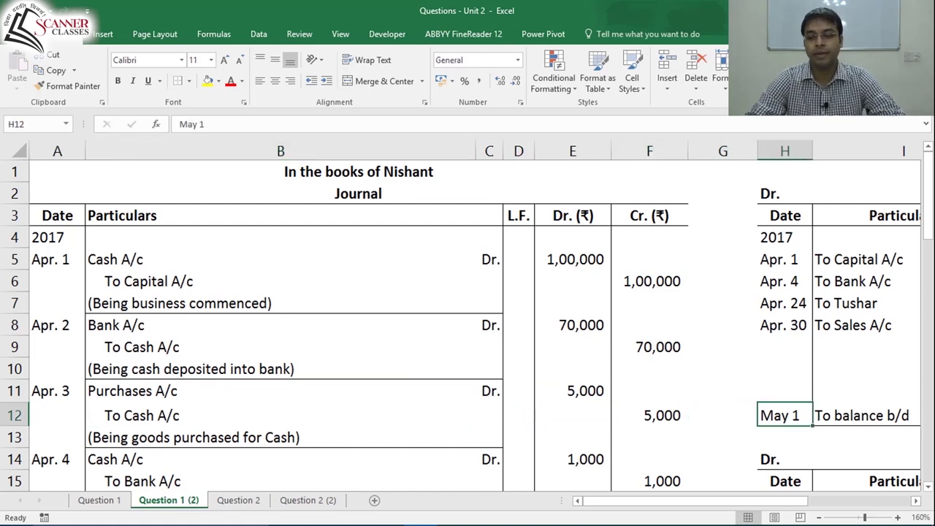
Step: Post the Apr. 3 entry on the debit side of the Purchases A/c ledger in row 32: To Cash A/c, 5,000
key("Down")
key("Down")
key("Down")
key("Down")
key("Down")
key("Down")
key("Down")
key("Down")
key("Down")
key("Down")
key("Down")
key("Down")
key("Down")
key("Down")
key("Down")
key("Down")
key("Down")
key("Down")
key("Down")
key("Down")
key("Down")
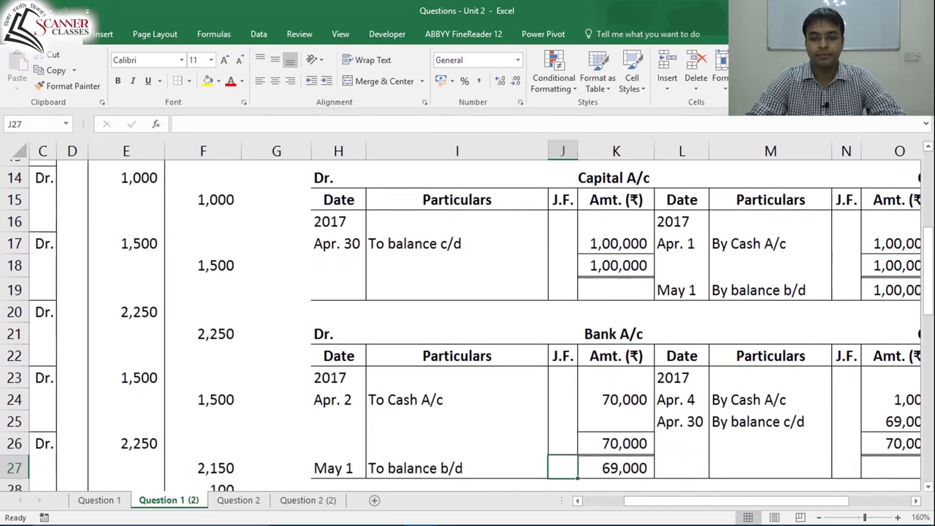
key("Left")
key("Left")
key("Up")
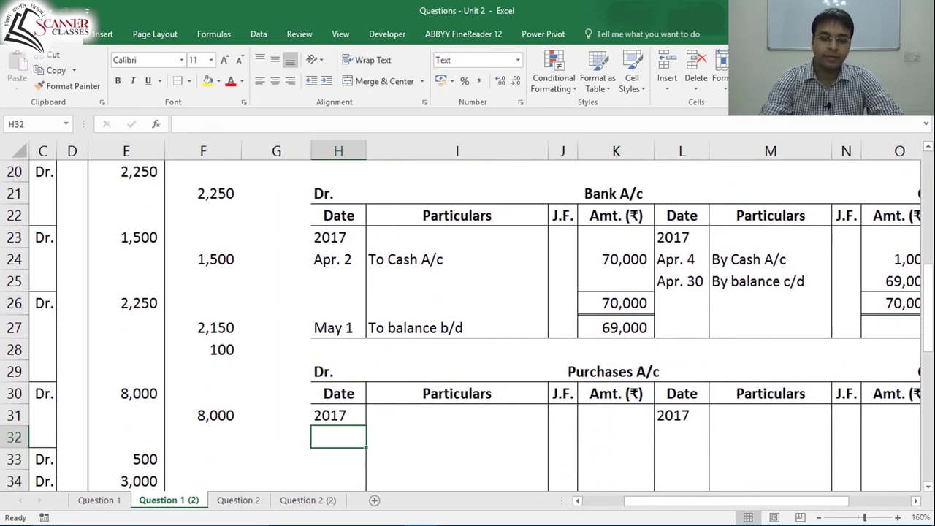
type("Apr. 3")
key("Right")
type("To Cash A/c")
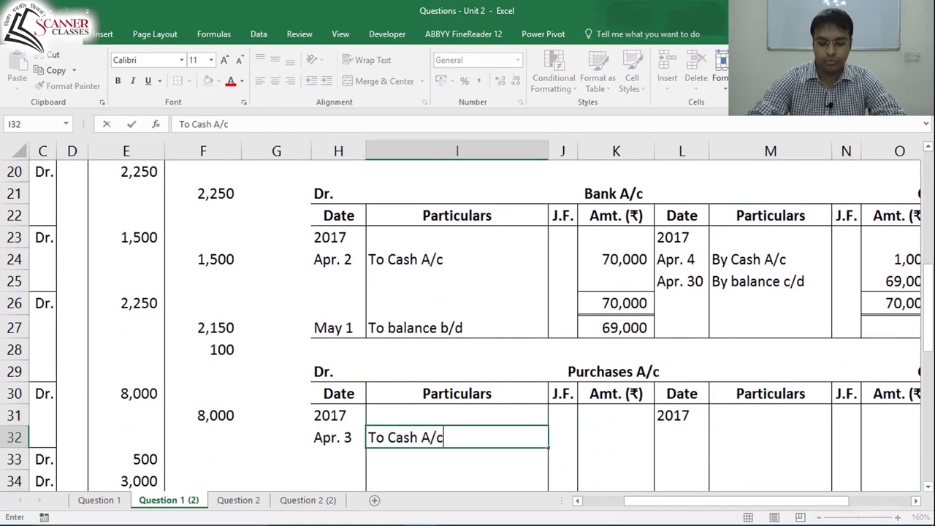
key("Right")
key("Right")
type("5,000")
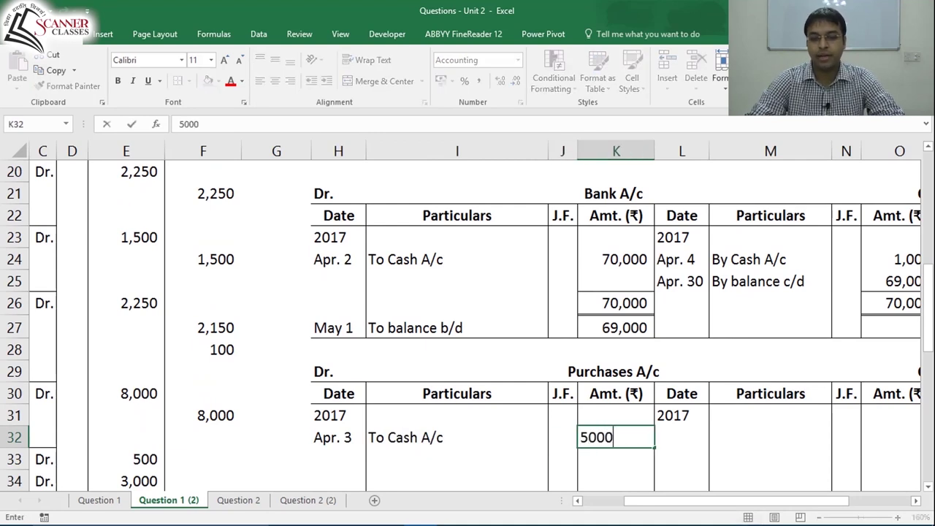
key("Down")
Step: Examine the Purchases A/c ledger's heading and its Apr. 3 debit posting, checking the side, particulars and amount
key("Down")
key("Down")
key("Down")
key("Right")
key("Right")
key("Right")
key("Right")
key("Up")
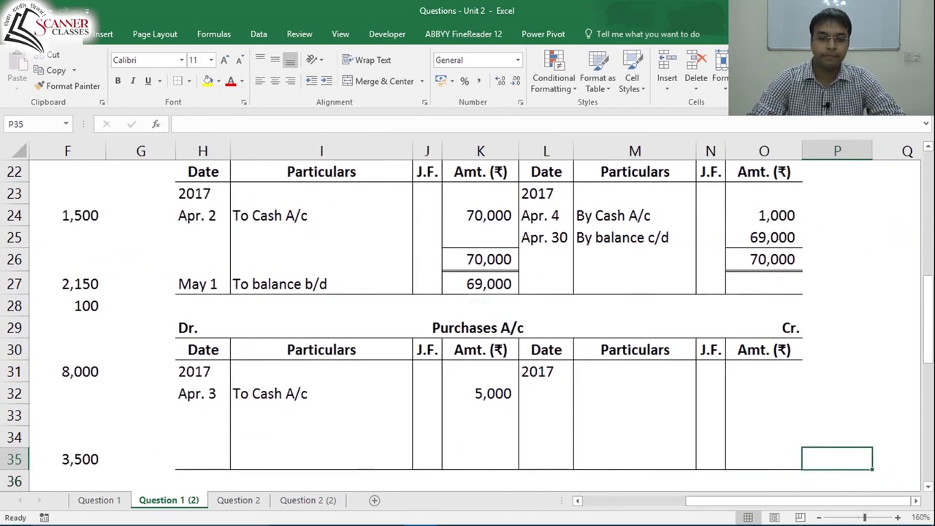
key("Up")
key("Up")
key("Up")
key("Left")
key("Up")
key("Up")
key("Up")
key("Left")
key("Right")
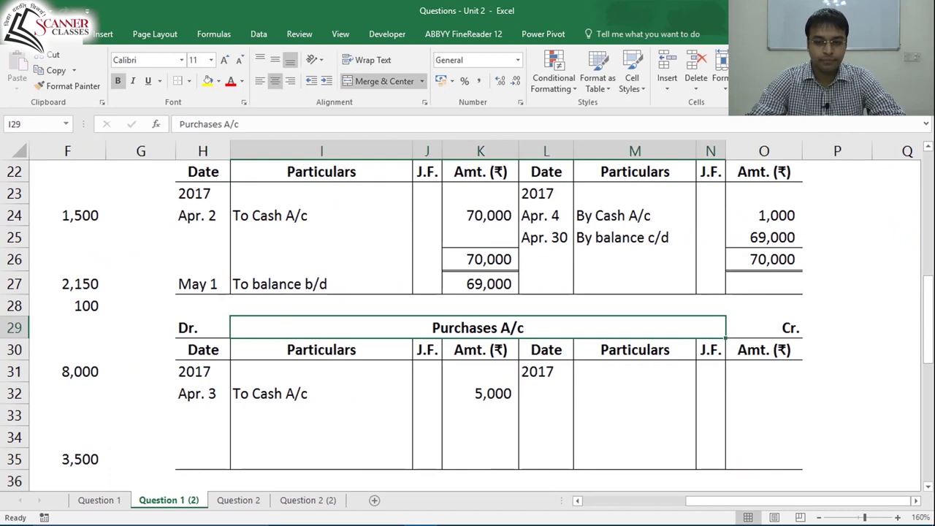
key("Down")
key("Left")
key("Down")
key("Down")
key("Right")
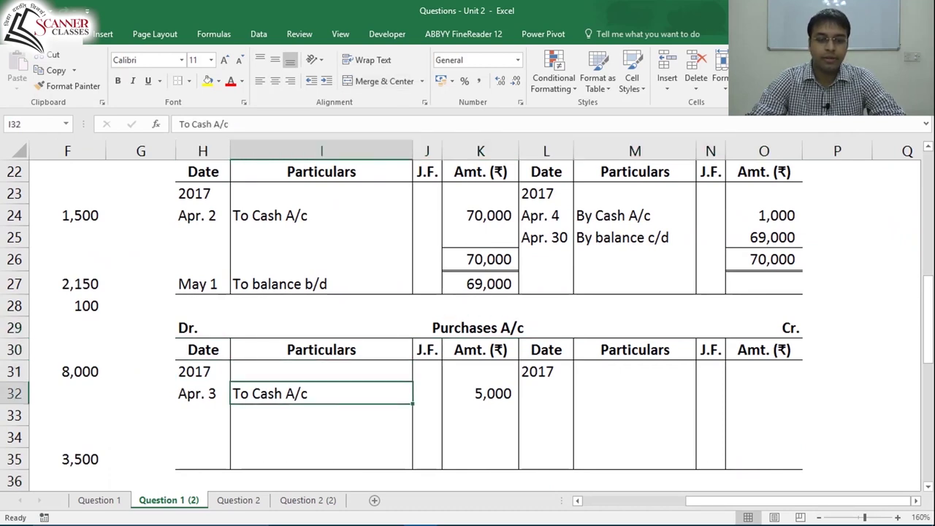
key("Right")
left_click(509, 331)
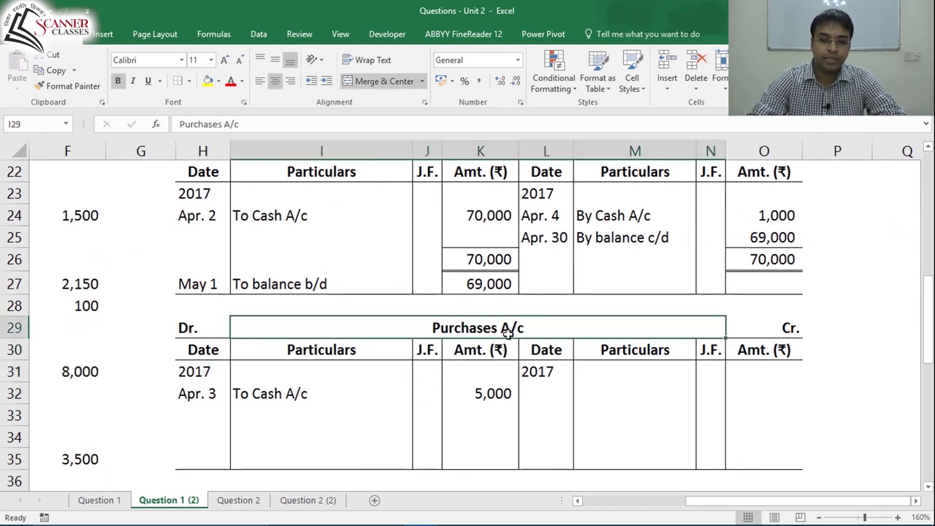
left_click(195, 329)
left_click(307, 394)
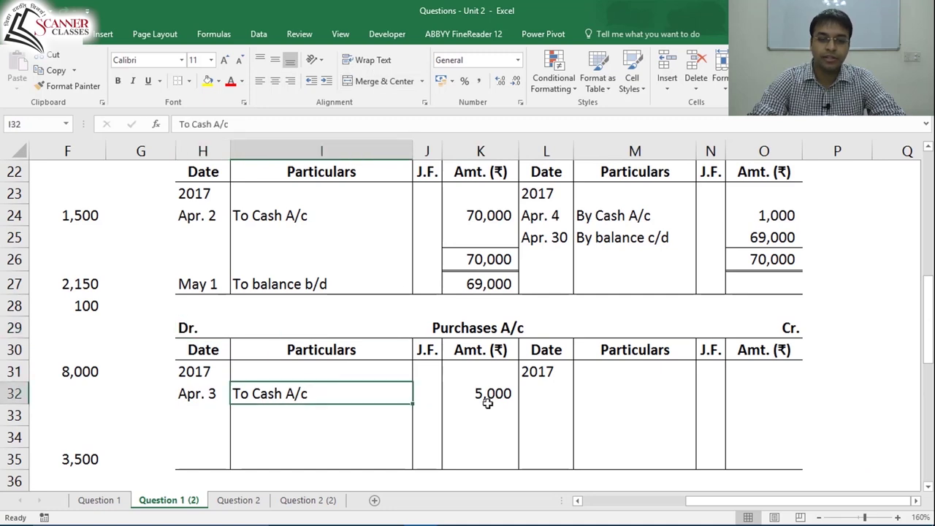
left_click(488, 401)
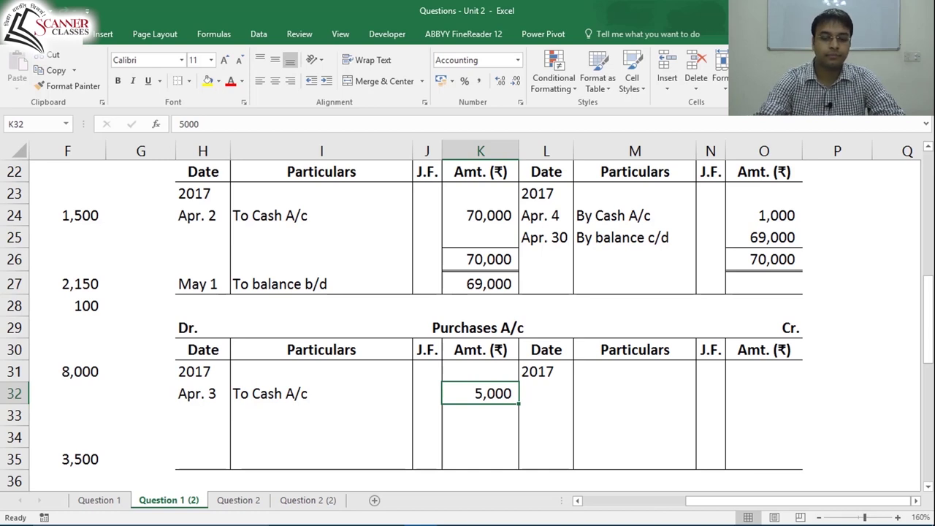
key("XF86MonBrightnessDown")
key("XF86MonBrightnessUp")
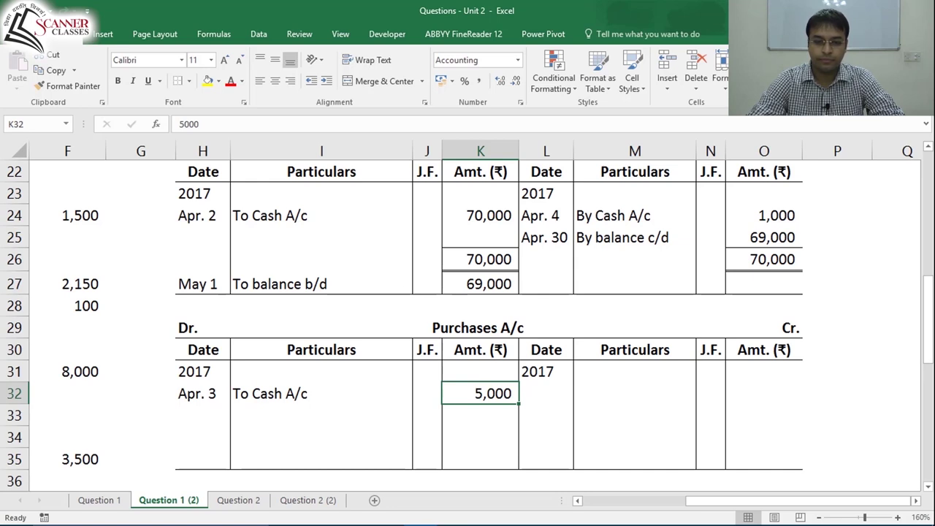
Step: Look through the journal below the Apr. 3 entry for the next Purchases A/c entry, examining its date, side and opposite account
key("ctrl+Home")
key("Down")
key("Down")
key("Down")
key("Down")
key("Down")
key("Down")
key("Down")
key("Down")
key("Down")
key("Down")
key("Down")
key("Down")
key("Up")
key("Up")
key("Right")
key("Right")
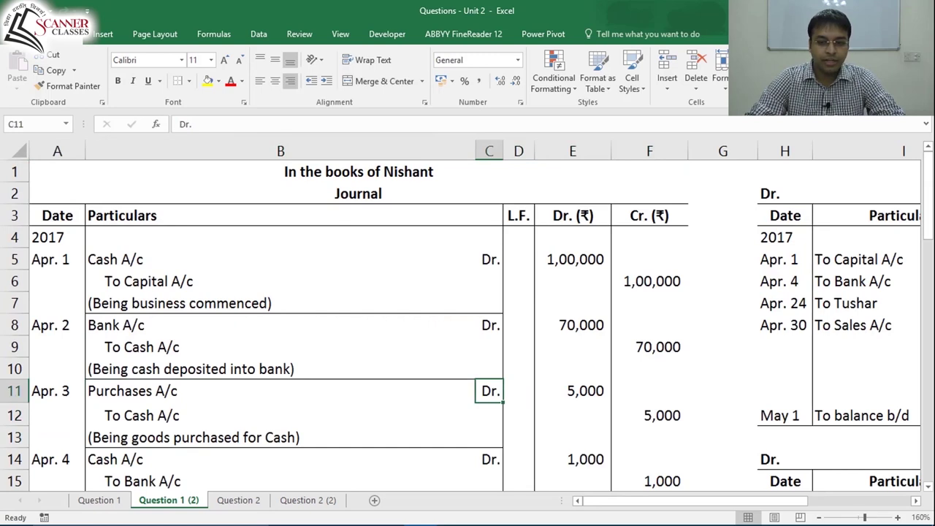
key("Left")
key("Down")
key("Down")
key("Down")
key("Down")
key("Down")
key("Down")
key("Down")
key("Down")
key("Down")
key("Down")
key("Down")
key("Down")
key("Down")
key("Down")
key("Up")
key("Up")
key("Up")
key("Up")
key("Up")
key("Left")
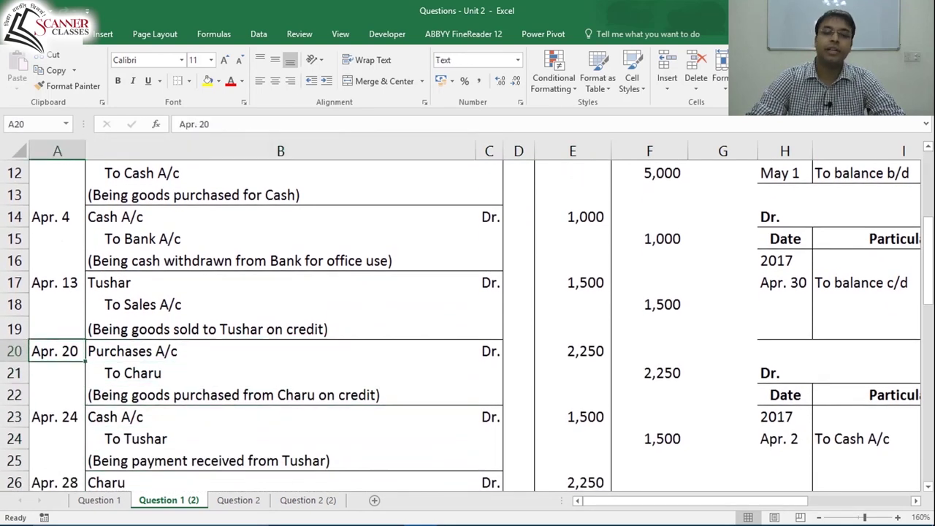
key("Right")
key("Right")
key("Right")
key("Left")
key("Left")
key("Down")
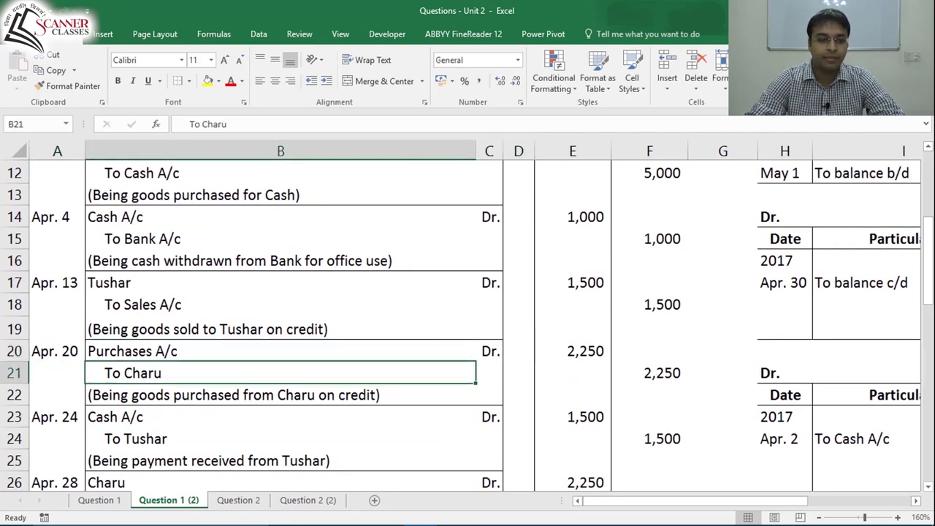
Step: Post the Apr. 20 credit purchase on the debit side of the Purchases A/c ledger in row 33, with "To" plus the supplier's name and 2,250
key("Right")
key("Right")
key("Right")
key("Right")
key("Right")
key("Right")
key("Right")
key("Right")
key("Right")
key("Right")
key("Right")
key("Right")
key("Right")
key("Right")
key("Right")
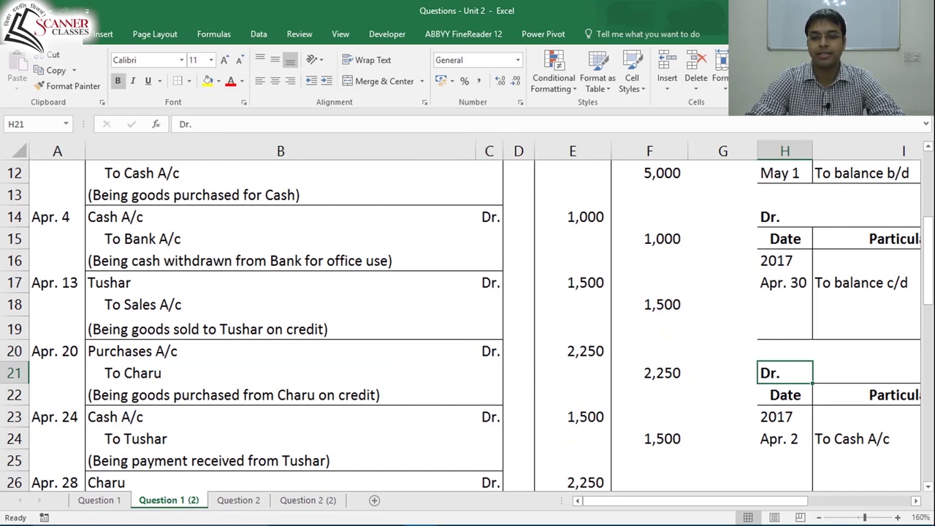
key("Down")
key("Down")
key("Down")
key("Down")
key("Down")
key("Down")
key("Down")
key("Down")
key("Down")
key("Down")
key("Down")
key("Down")
key("Down")
key("Left")
key("Left")
key("Left")
key("Left")
key("Left")
key("Left")
key("Left")
key("Left")
key("Left")
key("Up")
key("ctrl+'")
key("BackSpace")
type("20")
key("Right")
type("To Charu")
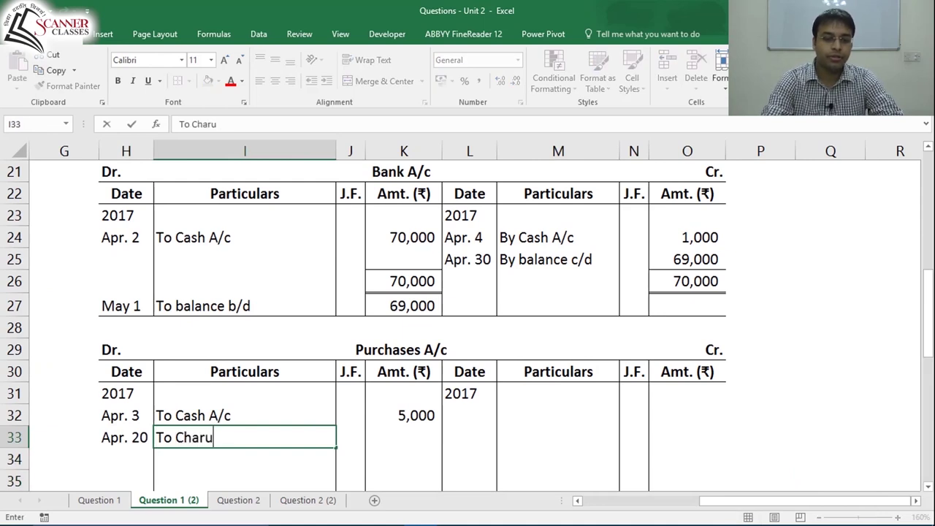
key("Right")
key("Right")
key("Right")
key("Left")
type("2250")
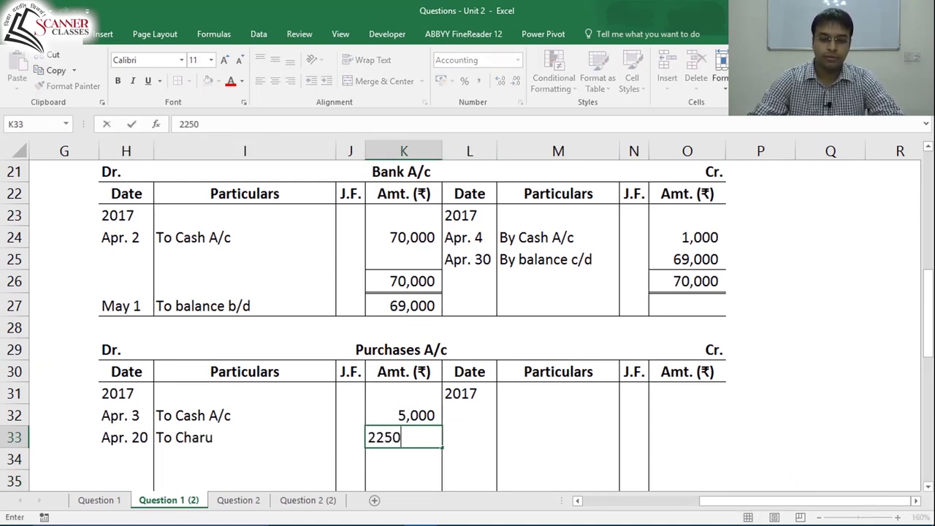
key("Right")
key("ctrl+Home")
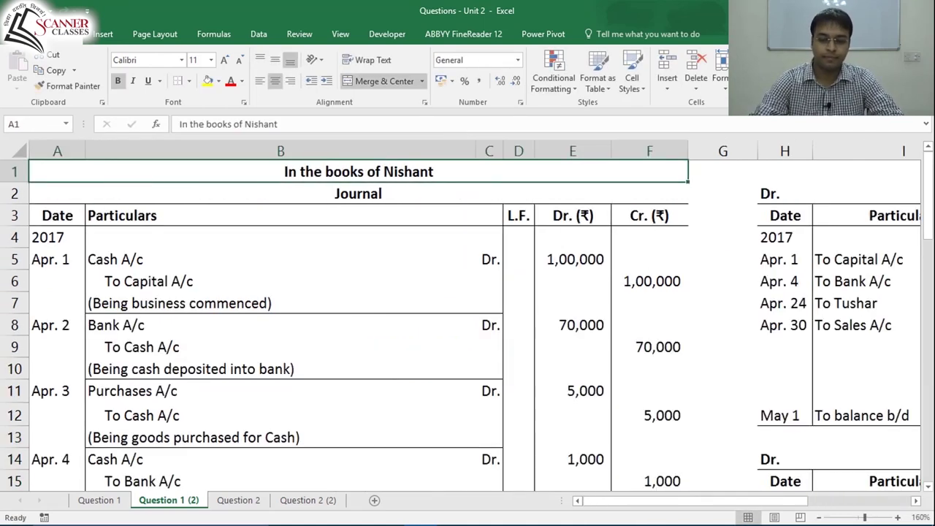
Step: Examine the Purchases A/c ledger's Apr. 3 and Apr. 20 debit postings, checking each date, particulars and amount
key("Page_Down")
key("Right")
key("Right")
key("Right")
key("Right")
key("Right")
key("Right")
key("Right")
key("Right")
key("Right")
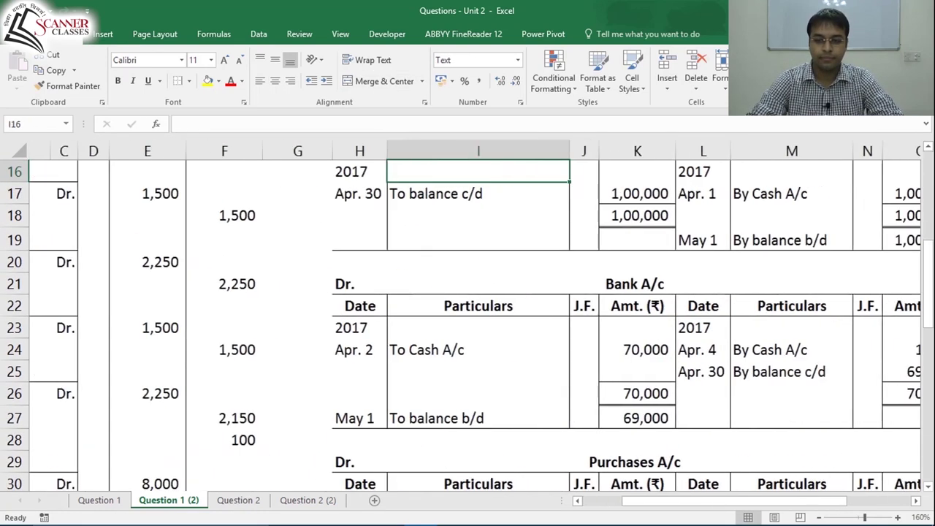
key("Page_Down")
key("Up")
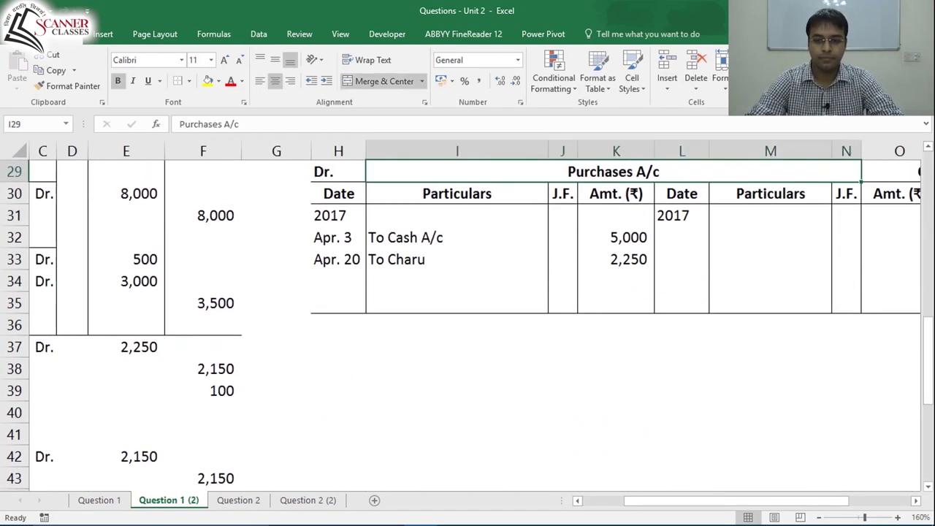
key("Down")
key("Down")
key("Down")
key("Left")
key("Left")
key("Left")
key("Left")
key("Right")
key("Down")
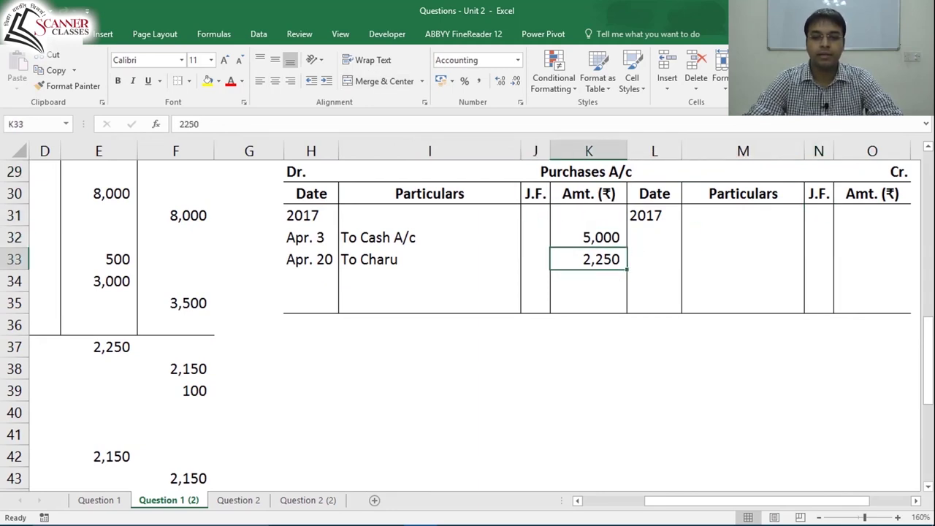
key("Left")
key("Left")
key("Up")
key("Right")
key("Left")
key("Down")
key("Left")
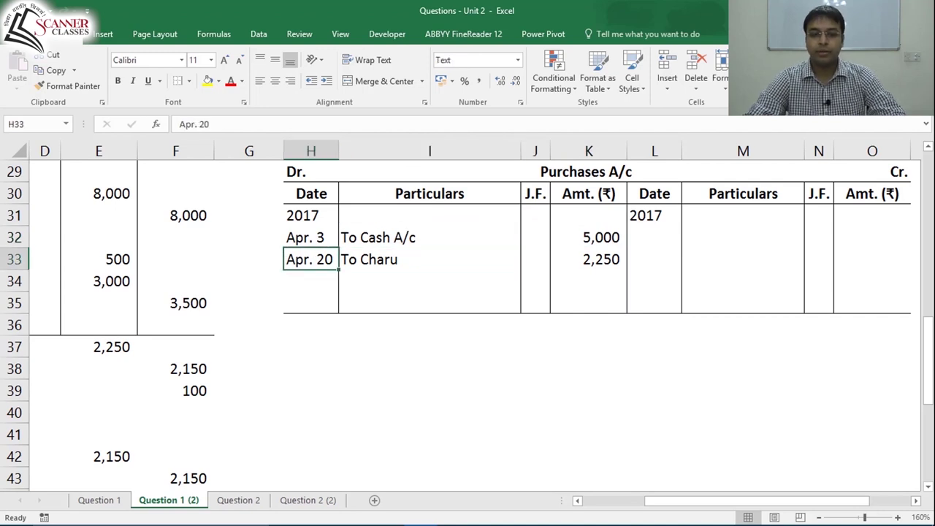
key("Right")
key("Right")
key("Right")
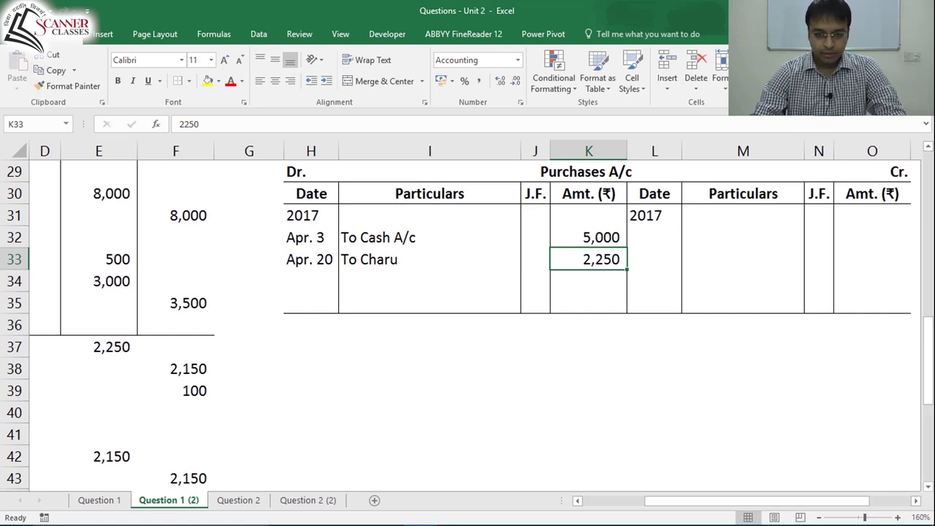
Step: Look through the journal from the Apr. 20 entry to the last Apr. 30 entry for any further Purchases A/c postings
key("ctrl+Home")
key("Down")
key("Down")
key("Down")
key("Down")
key("Down")
key("Down")
key("Down")
key("Down")
key("Down")
key("Down")
key("Down")
key("Down")
key("Down")
key("Down")
key("Down")
key("Down")
key("Down")
key("Down")
key("Down")
key("Down")
key("Down")
key("Down")
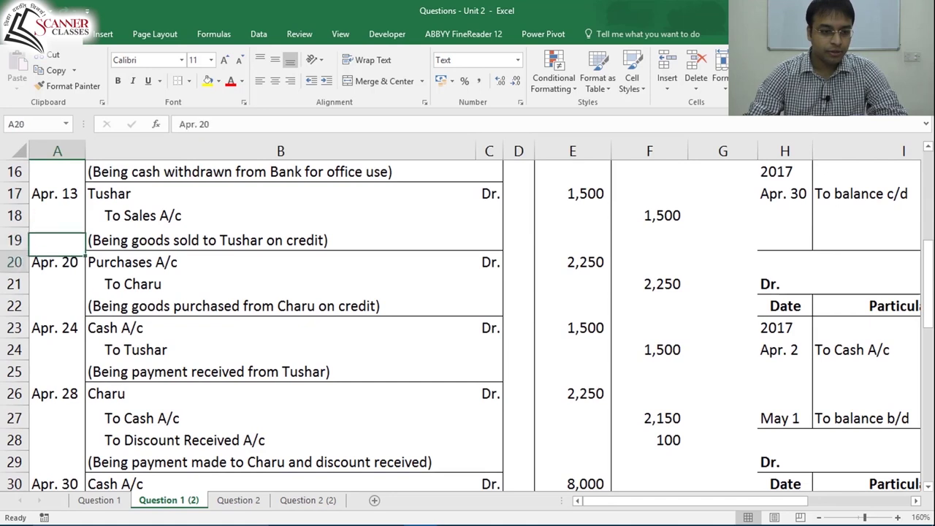
key("Right")
key("Down")
key("Down")
key("Down")
key("Down")
key("Down")
key("Down")
key("Down")
key("Down")
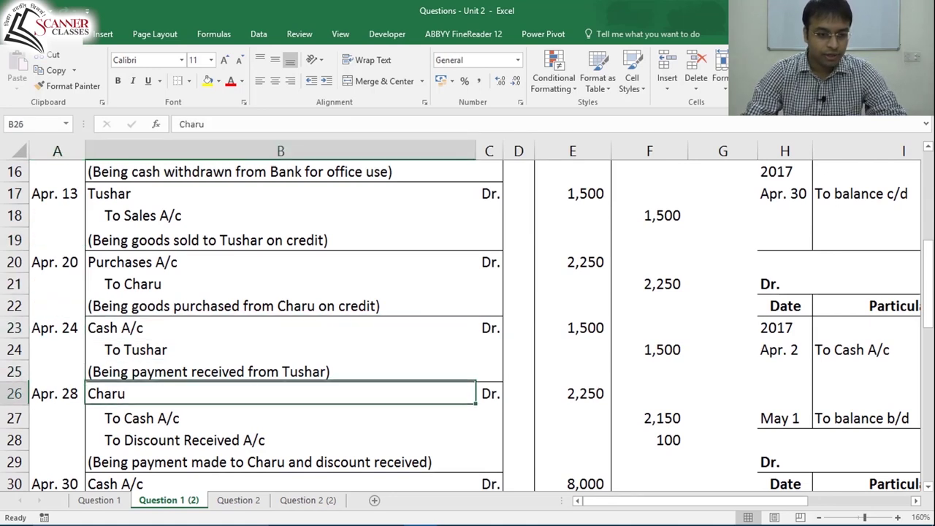
key("Down")
key("Down")
key("Down")
key("Down")
key("Down")
key("Down")
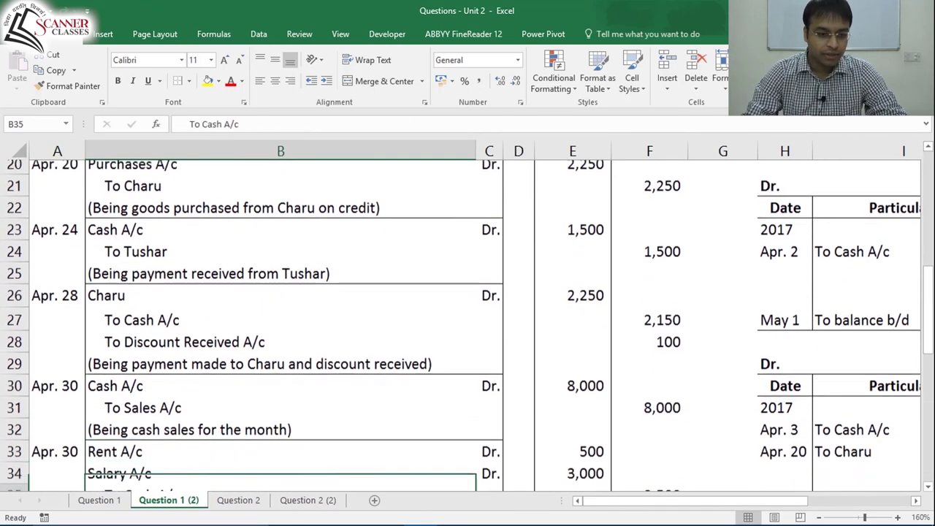
key("Up")
key("Up")
key("Up")
key("Down")
key("Down")
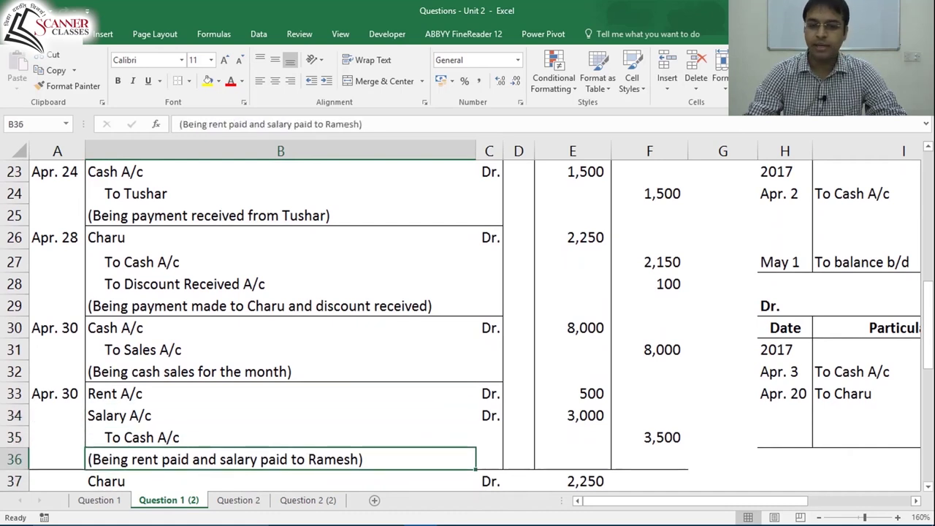
Step: Enter the closing date Apr. 30 on the credit side of the Purchases A/c ledger in row 32
key("ctrl+Home")
key("ctrl+Right")
key("Page_Down")
key("Down")
key("Page_Down")
key("Down")
key("Down")
key("Left")
key("Up")
key("Up")
key("Up")
key("Left")
key("Left")
key("Left")
key("Left")
key("Right")
type("Apr. 30")
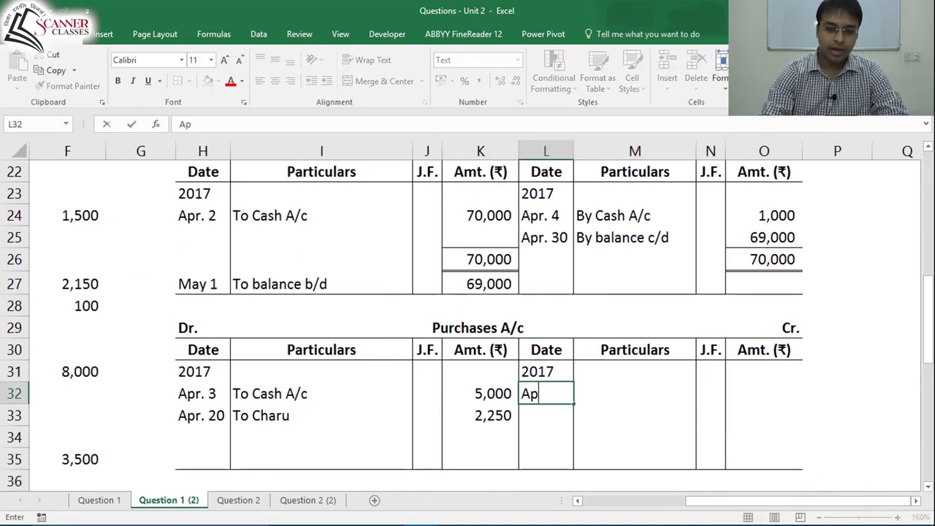
key("Tab")
Step: Check the sum of the two debit amounts and enter the credit-side closing balance in row 32: By balance c/d, 7,250
key("Left")
key("Left")
key("shift+Down")
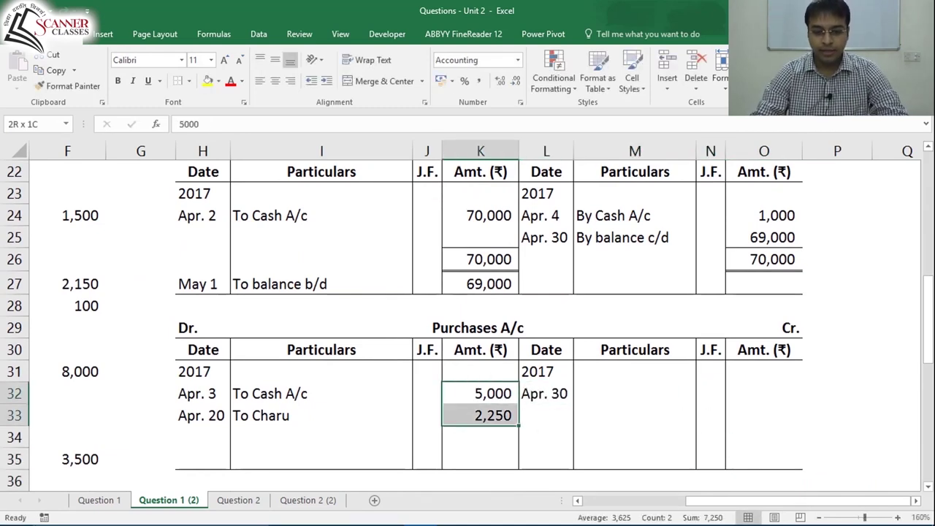
key("Right")
key("Right")
key("Right")
key("Left")
type("By balance c/d")
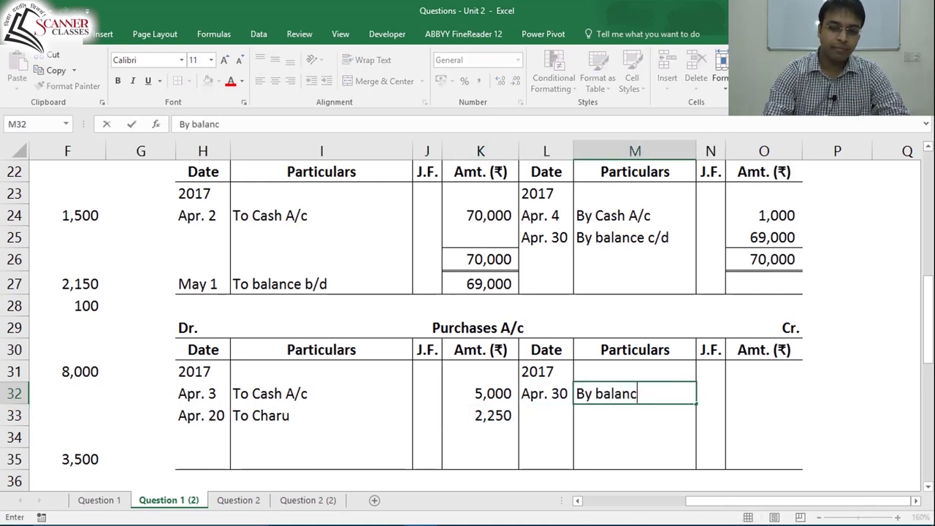
key("Tab")
key("Right")
type("7250")
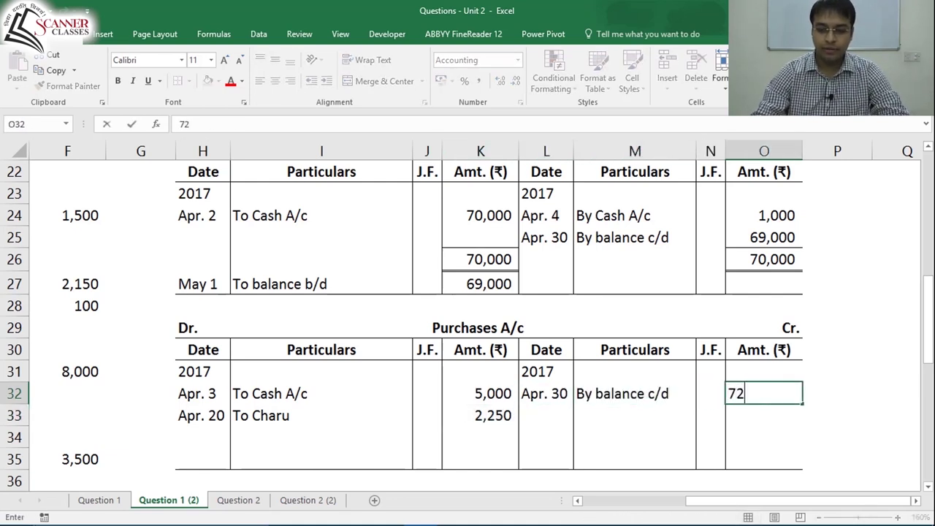
key("ctrl+Return")
Step: Total the Purchases A/c ledger's debit amounts in K34 with =SUM(K32:K33)
key("Down")
key("Left")
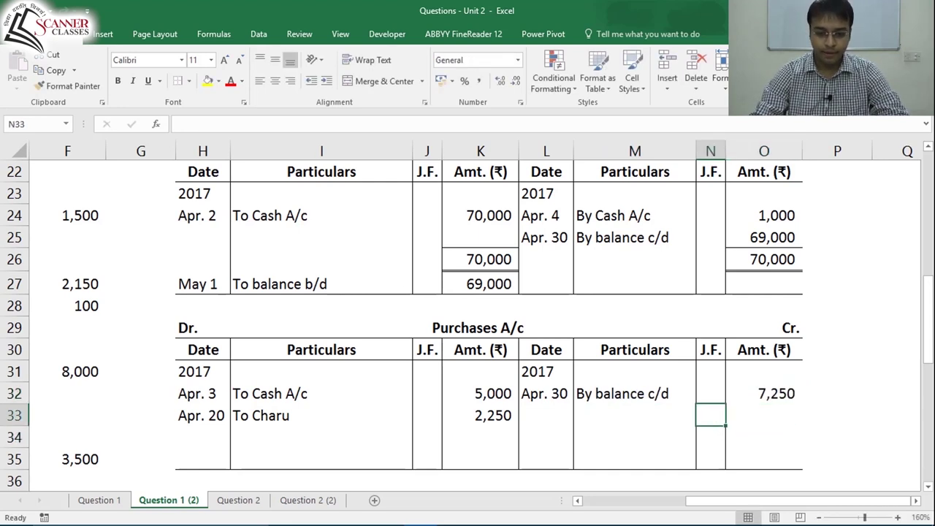
key("Left")
key("Down")
key("Left")
key("Left")
key("alt+=")
key("ctrl+Return")
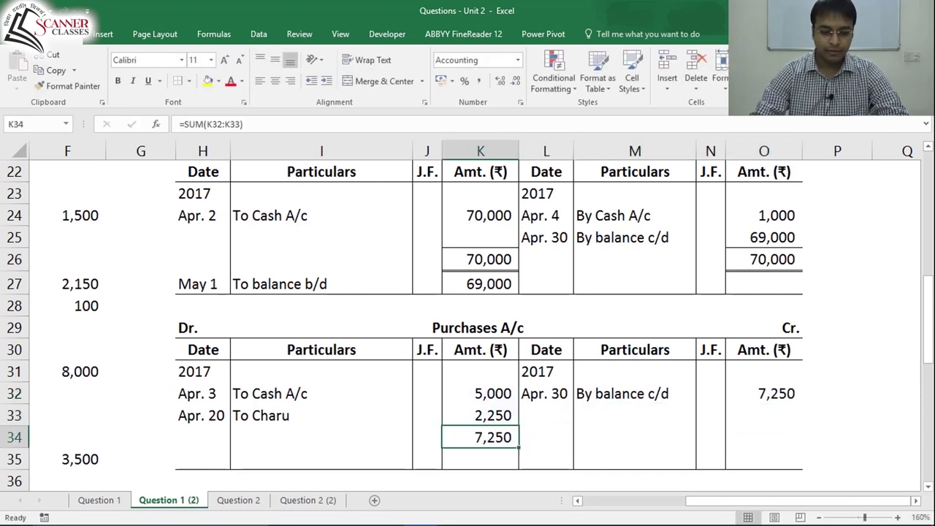
Step: Copy the debit total formula to O34 to total the credit side of the Purchases A/c ledger
key("ctrl+c")
key("Right")
key("Right")
key("Right")
key("Right")
key("ctrl+v")
key("Escape")
key("Right")
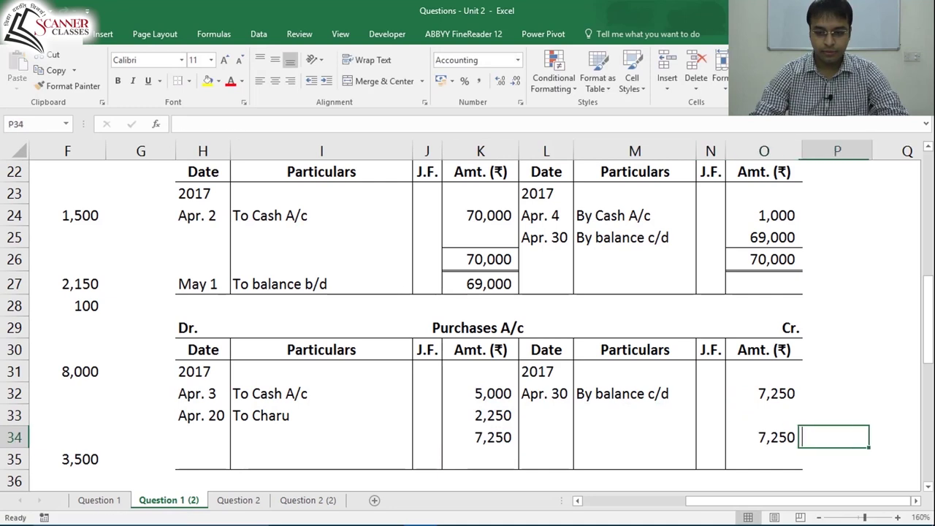
Step: Apply a top and double bottom border to both Purchases A/c totals, O34 and K34
key("Right")
key("Left")
key("Left")
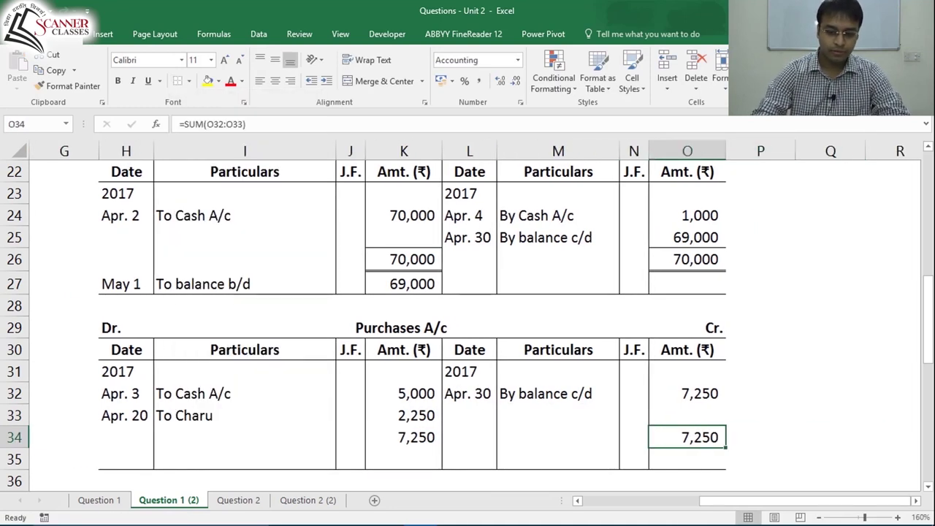
key("alt+h")
key("b")
key("u")
key("Left")
key("Left")
key("Left")
key("Left")
key("alt+h")
key("b")
key("u")
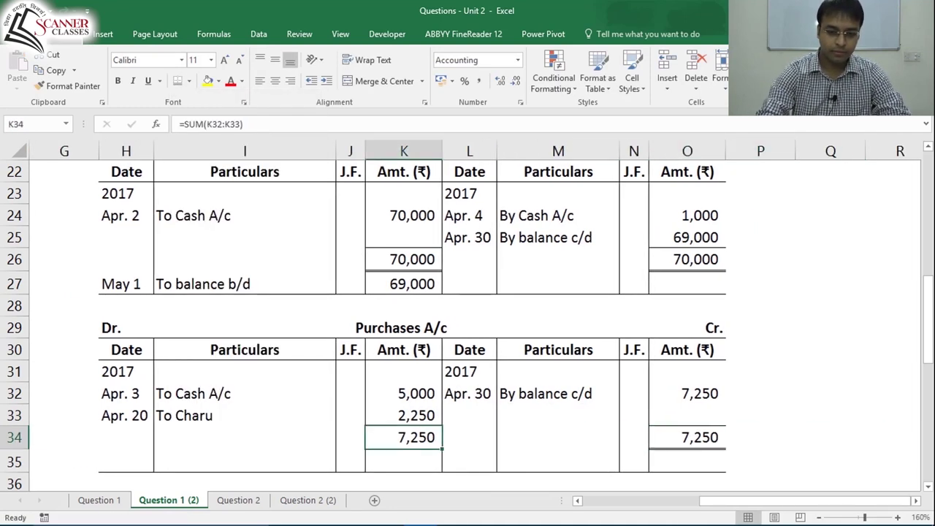
Step: Start the opening-balance entry in row 35 of the Purchases A/c ledger's debit side: May 1, To balance b/d
key("Up")
key("Right")
key("Right")
key("Right")
key("Down")
key("Left")
key("Left")
key("Left")
key("Down")
key("Left")
key("Left")
key("Left")
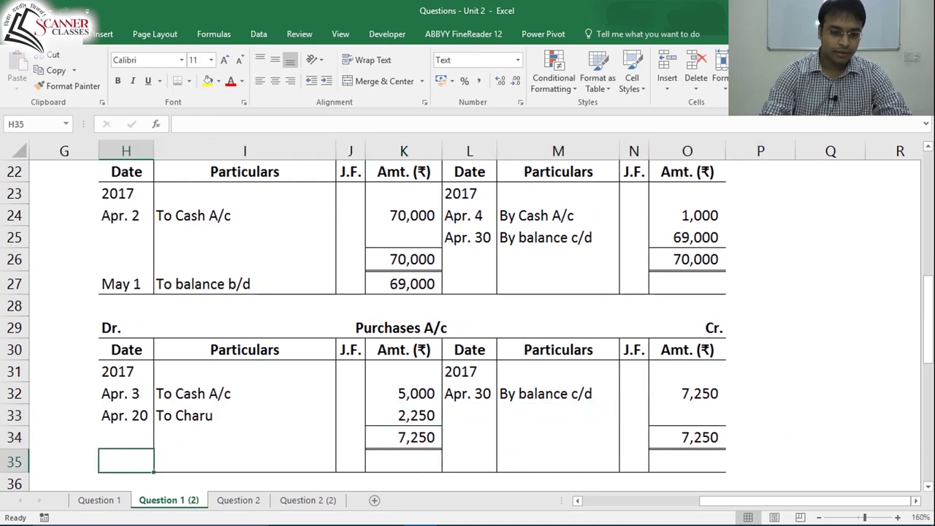
type("May 1")
key("Tab")
type("To balance b/d")
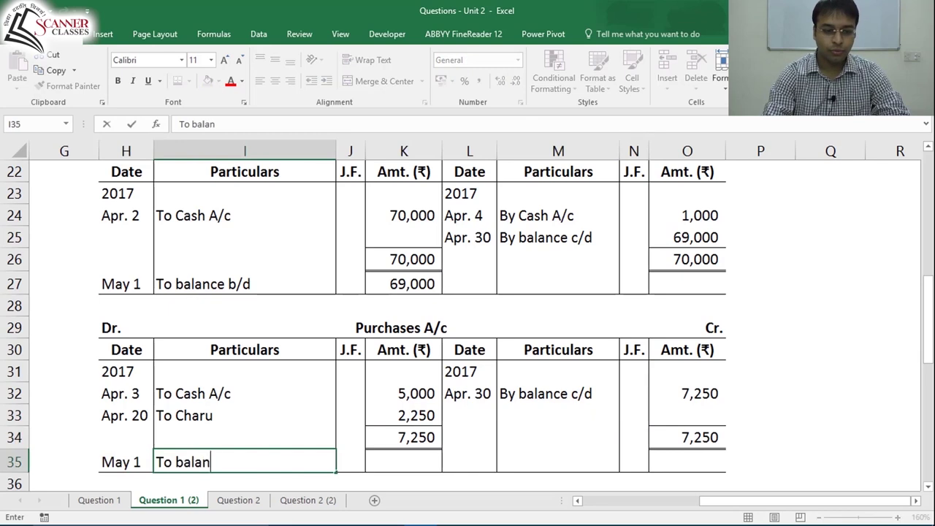
Step: Link the brought-down amount in K35 to the Purchases A/c closing balance in O32
key("Tab")
key("Tab")
type("+")
key("Up")
key("Up")
key("Up")
key("Right")
key("Right")
key("Right")
key("Right")
key("Return")
Step: Highlight the complete Purchases A/c ledger, H29:O35, to review it as a whole
left_click(109, 411)
key("Up")
key("Up")
key("Up")
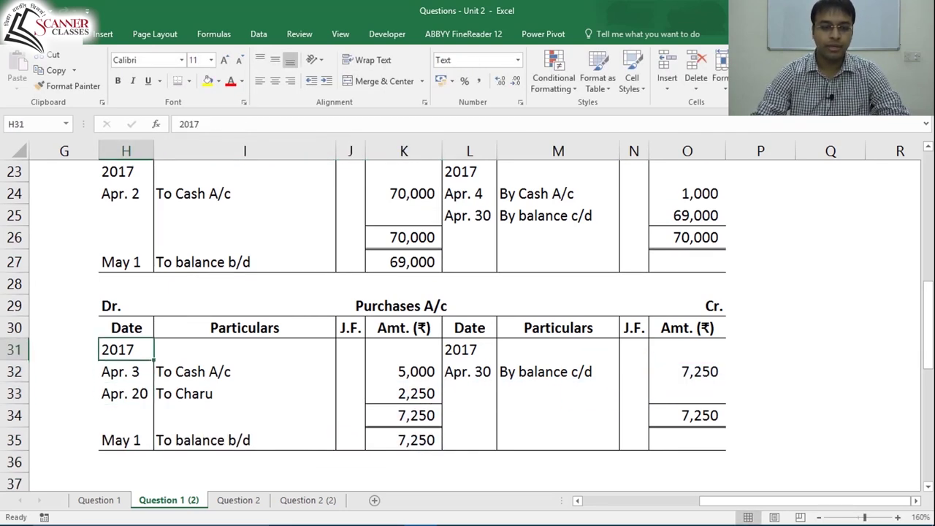
key("Up")
key("Left")
key("Left")
key("Right")
key("Right")
key("Up")
key("shift+Down")
key("shift+Down")
key("shift+Down")
key("shift+Down")
key("shift+Down")
key("shift+Down")
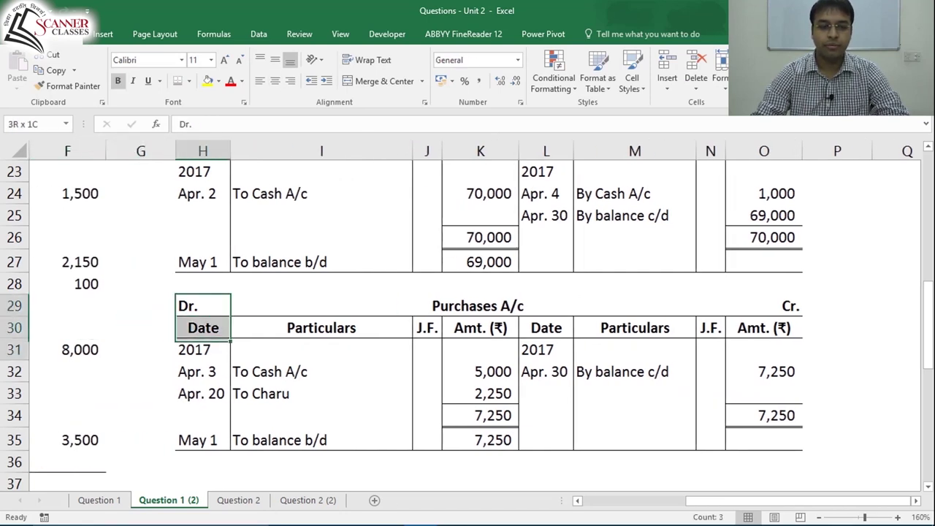
key("shift+Right")
key("shift+Right")
key("shift+Right")
key("shift+Right")
key("shift+Right")
key("shift+Right")
key("shift+Right")
key("shift+Right")
key("shift+Right")
key("shift+Left")
key("shift+Left")
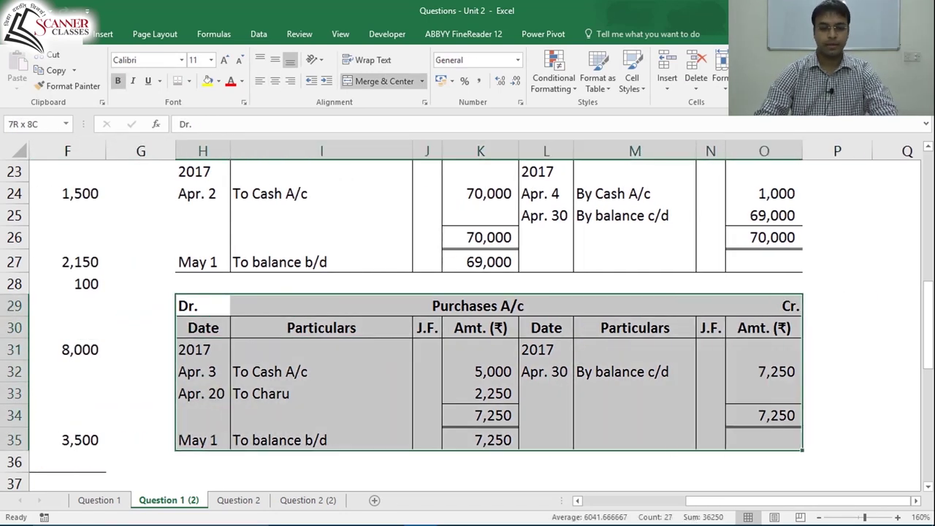
Step: Examine the Purchases A/c title, its By balance c/d entry and its To balance b/d entry
key("Left")
key("XF86MonBrightnessDown")
key("Right")
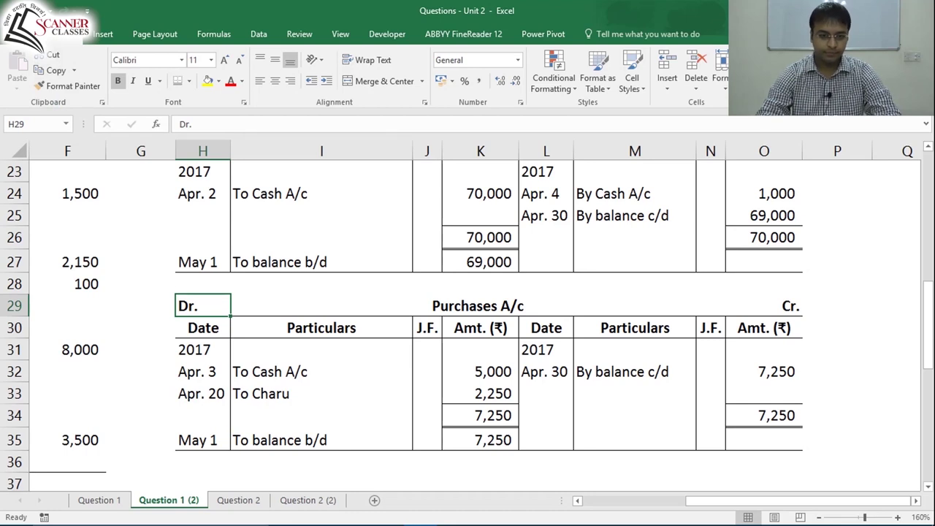
key("Down")
key("Down")
key("Up")
key("Up")
left_click(478, 305)
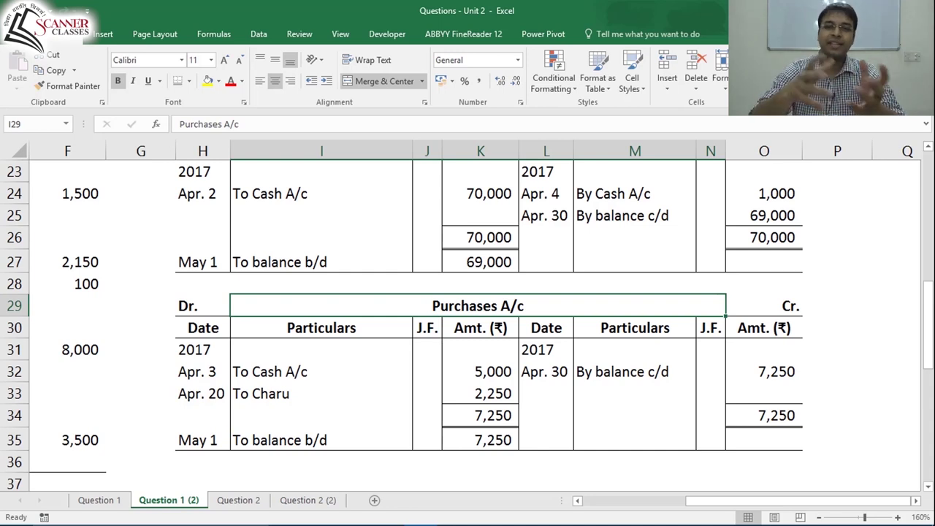
left_click(632, 370)
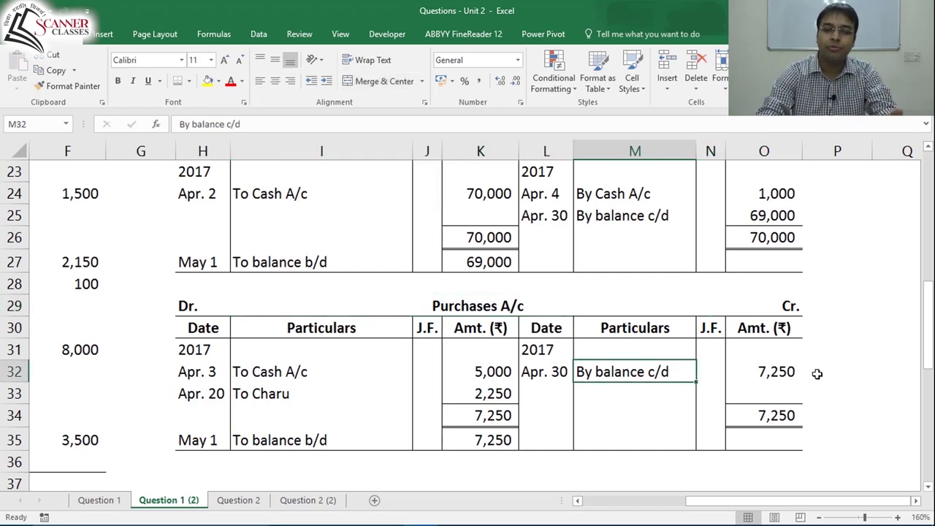
left_click(343, 442)
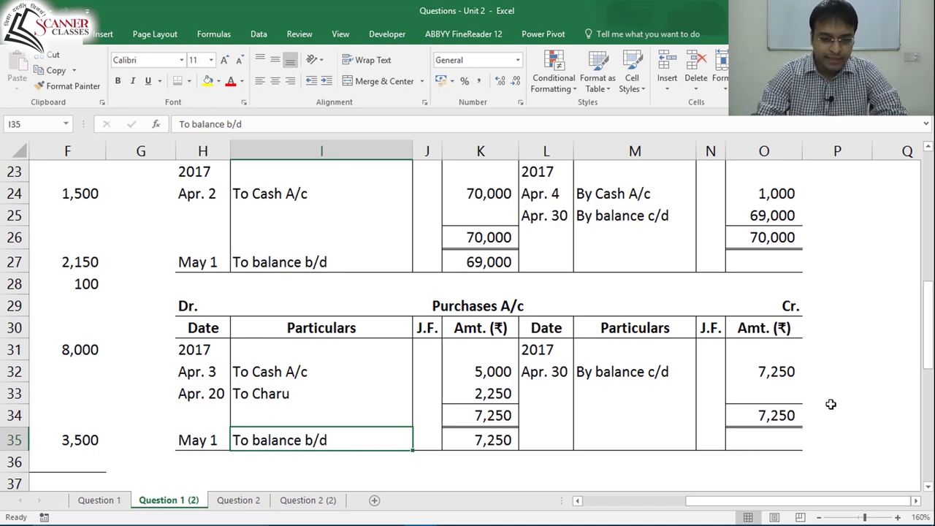
Step: Read through the journal from its beginning to the Apr. 13 entry to find the next account needing a ledger
key("ctrl+Home")
key("Down")
key("Down")
key("Down")
key("Down")
key("Down")
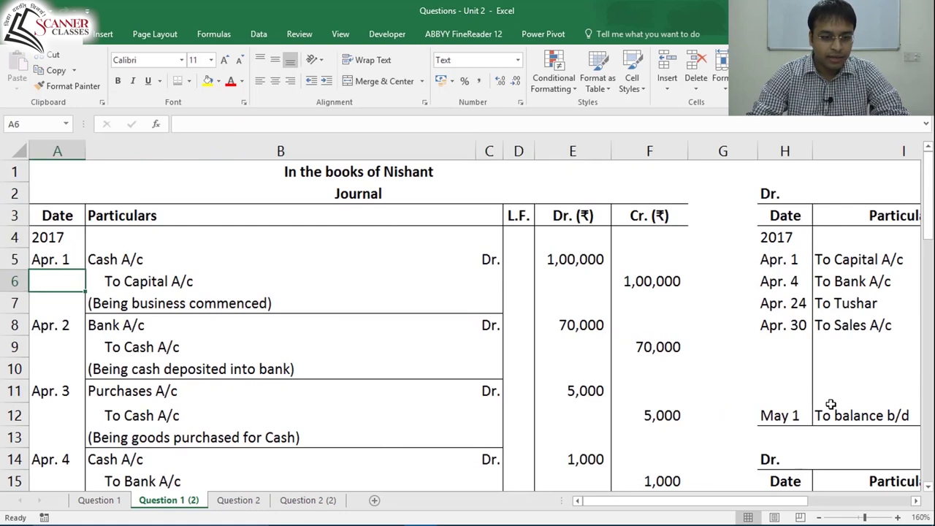
key("Right")
key("Down")
key("Down")
key("Down")
key("Down")
key("Down")
key("Down")
key("Down")
key("Down")
key("Down")
key("Down")
key("Down")
scroll(831, 404, "down", 1)
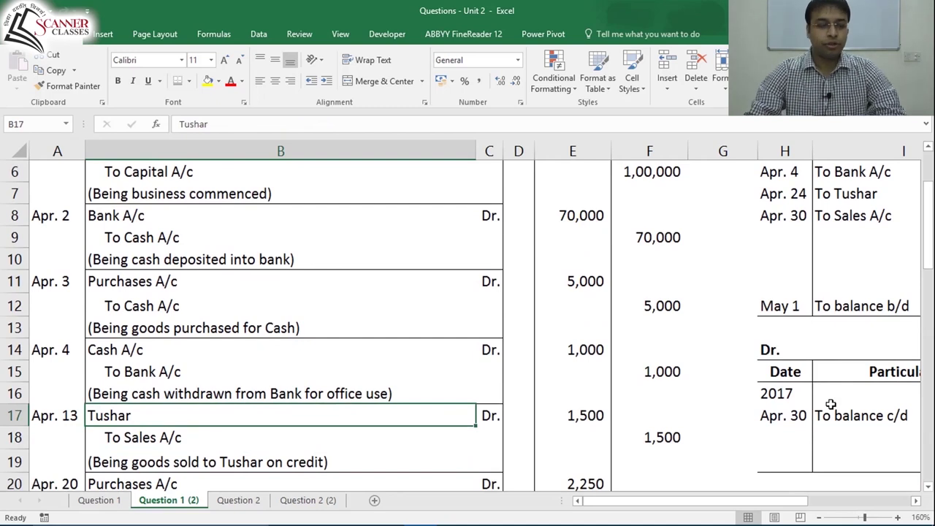
Step: Copy the Cash A/c ledger's title, column headings and first entry rows, H2:O5, as a template
key("Right")
key("Right")
key("Right")
key("Right")
key("Right")
key("Right")
key("Right")
key("Right")
key("Right")
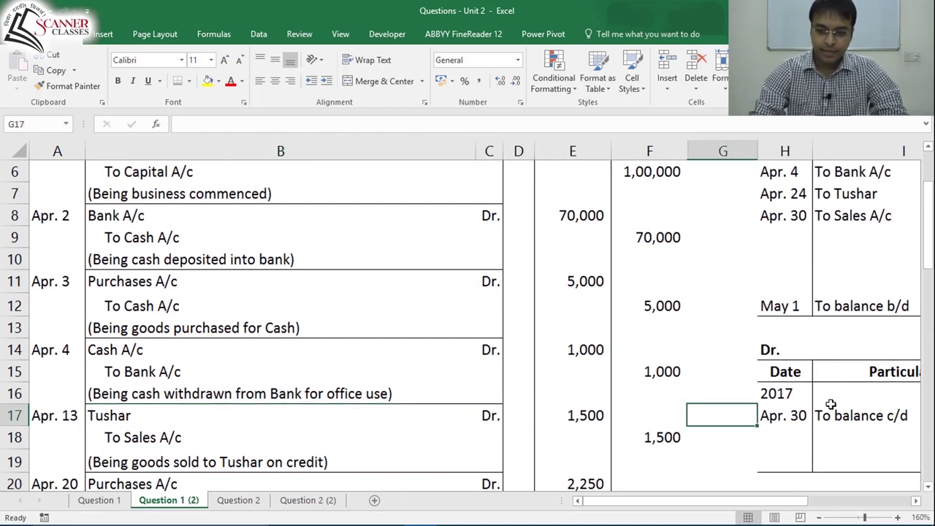
key("Up")
key("Up")
key("Up")
key("Up")
key("Up")
key("Up")
key("Up")
key("Up")
key("Up")
key("Up")
key("Up")
key("Up")
key("Up")
key("Up")
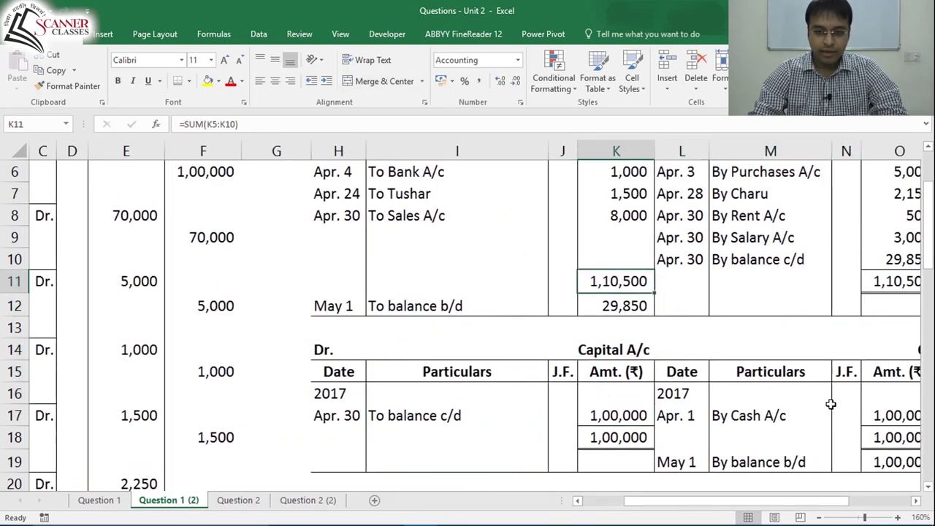
key("Left")
key("Left")
key("Left")
key("Up")
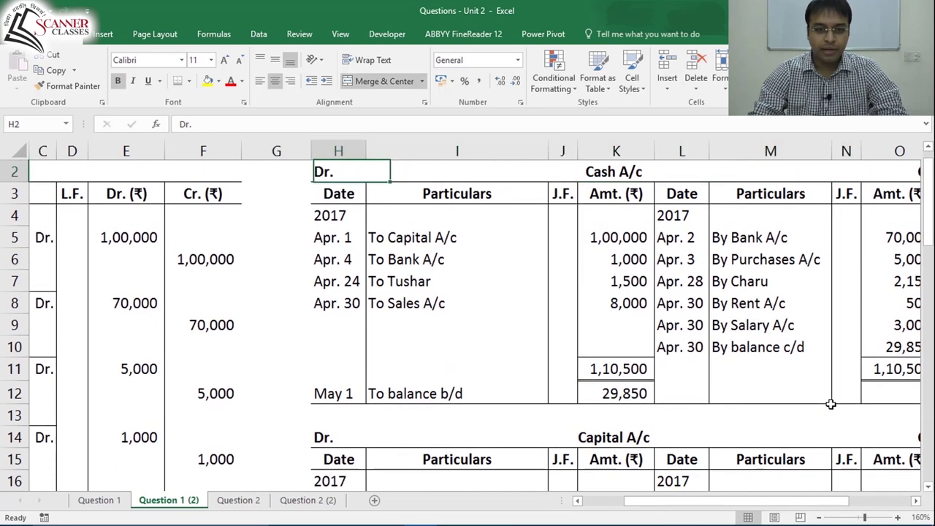
key("shift+Down")
key("shift+Down")
key("shift+Down")
key("shift+Right")
key("shift+Right")
key("shift+Right")
key("shift+Right")
key("shift+Right")
key("shift+Right")
key("shift+Right")
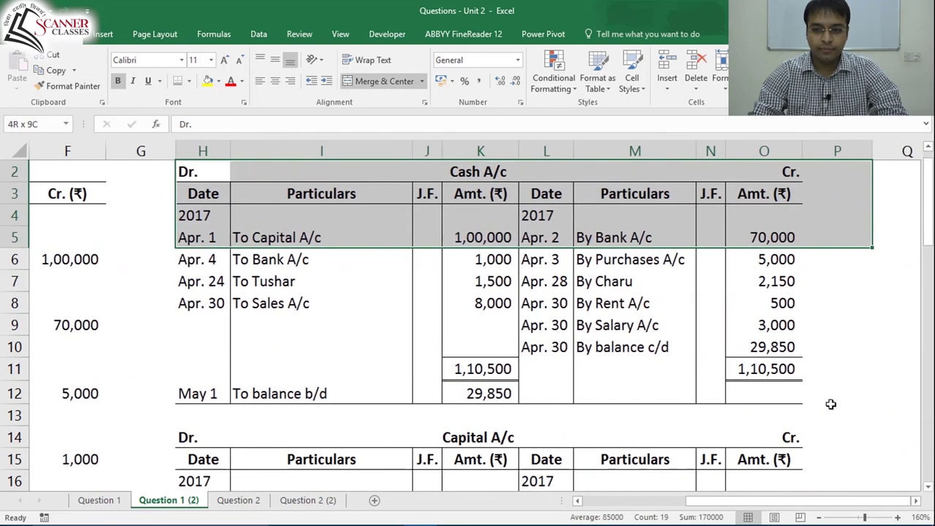
key("ctrl+c")
Step: Paste the copied ledger block at H37, one row below the Purchases A/c ledger
key("Down")
key("Down")
key("Down")
key("Down")
key("Down")
key("Down")
key("Down")
key("Down")
key("Down")
key("Down")
key("Down")
key("Down")
key("Down")
key("Down")
key("Down")
key("Down")
key("Down")
key("Down")
key("Down")
key("Down")
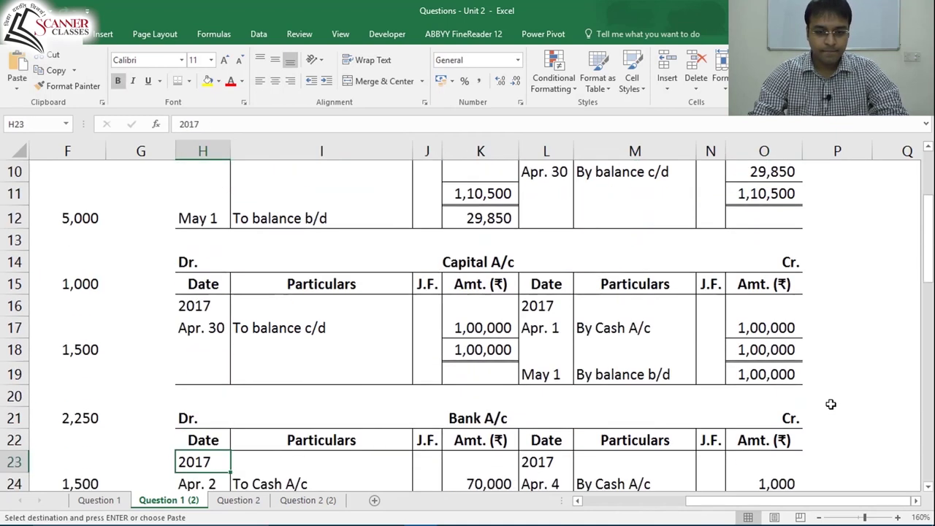
key("ctrl+v")
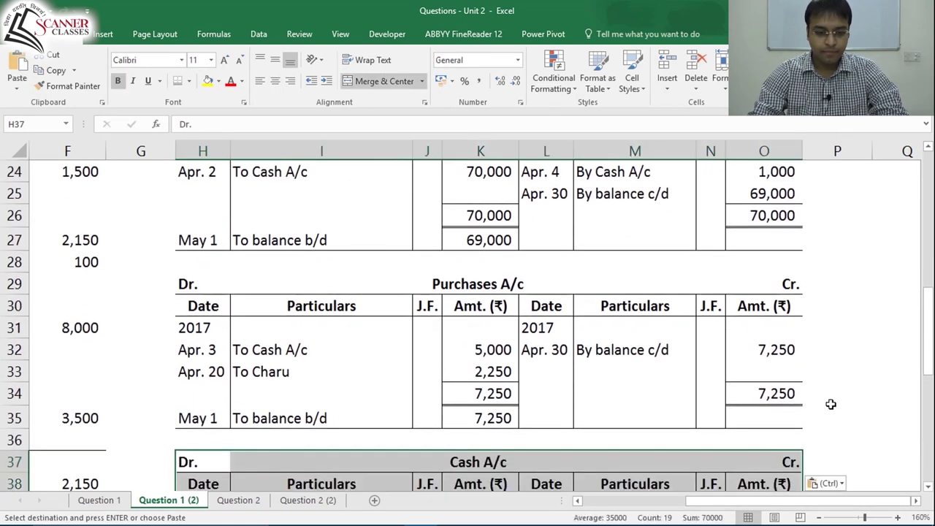
Step: Add a bottom border across H42:O42 to close off the pasted ledger block
key("Down")
key("Down")
key("Down")
key("Down")
key("Right")
key("Down")
key("Down")
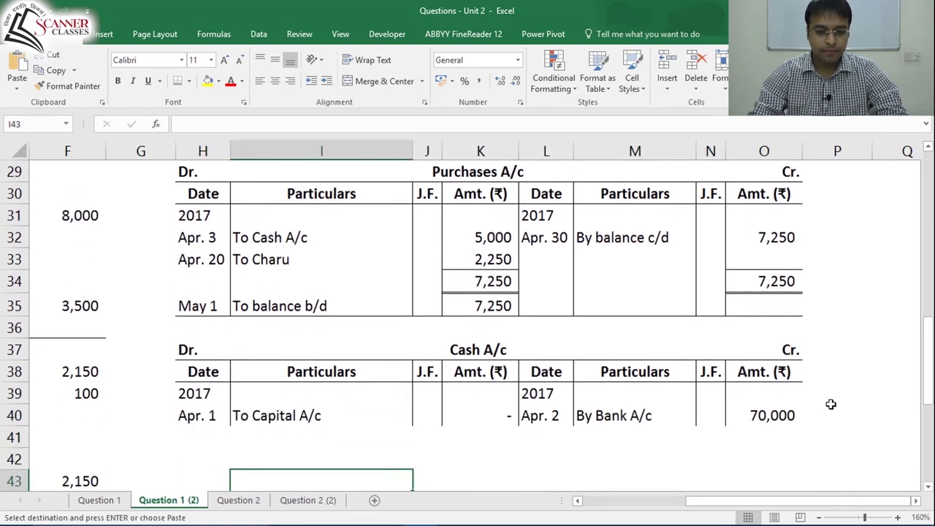
key("Up")
key("Left")
key("shift+Right")
key("shift+Right")
key("shift+Right")
key("shift+Right")
key("shift+Right")
key("shift+Right")
key("shift+Right")
key("shift+Right")
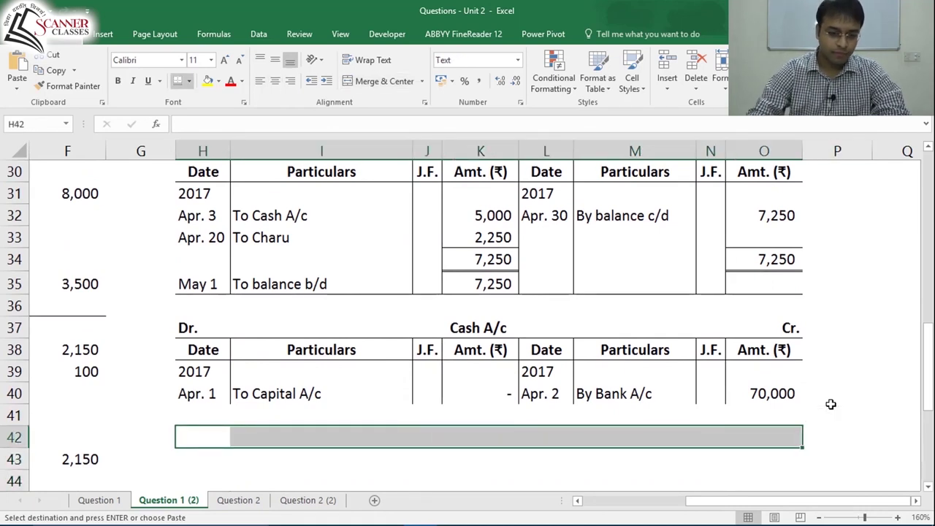
key("Return")
Step: Replace the pasted ledger's Cash A/c title in row 37 with the account holder's name only, without the A/c suffix
key("Up")
key("Up")
key("Up")
key("Up")
key("Up")
key("Right")
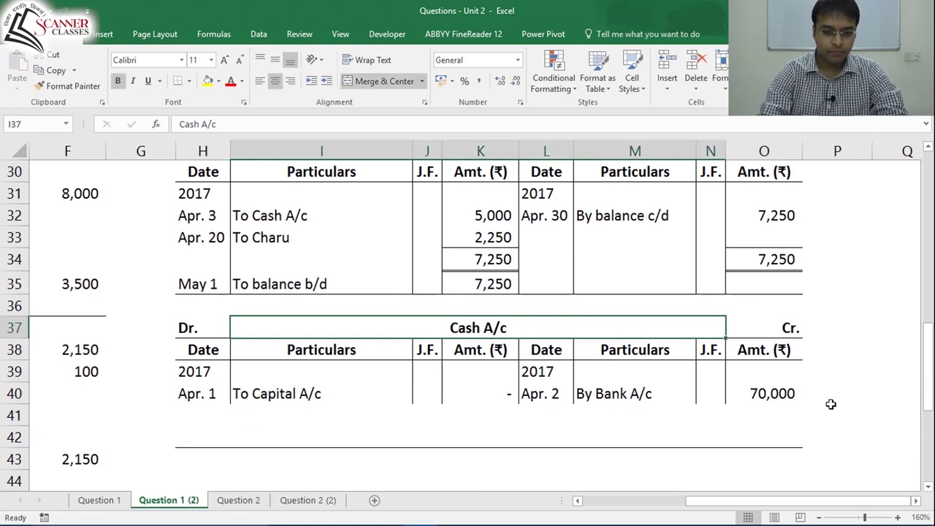
type("Tushar A/c")
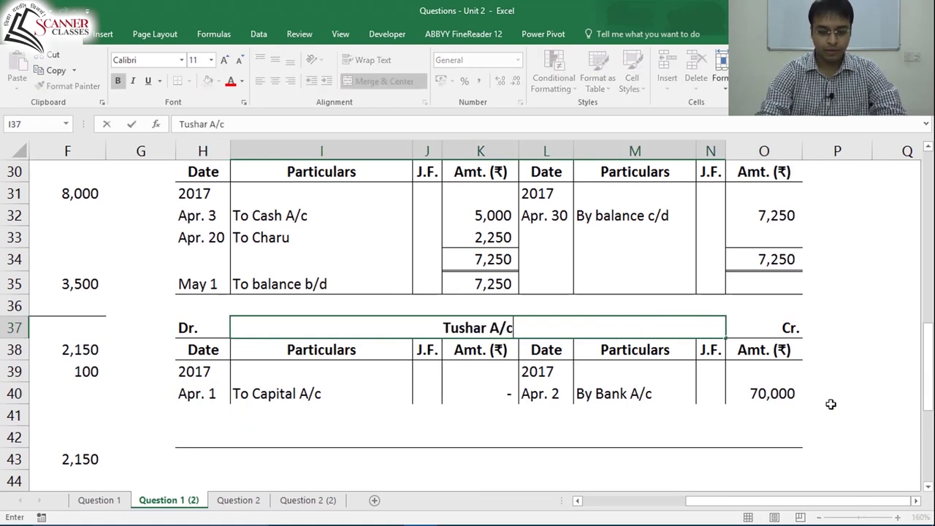
key("ctrl+Return")
key("F2")
key("BackSpace")
key("BackSpace")
key("BackSpace")
key("BackSpace")
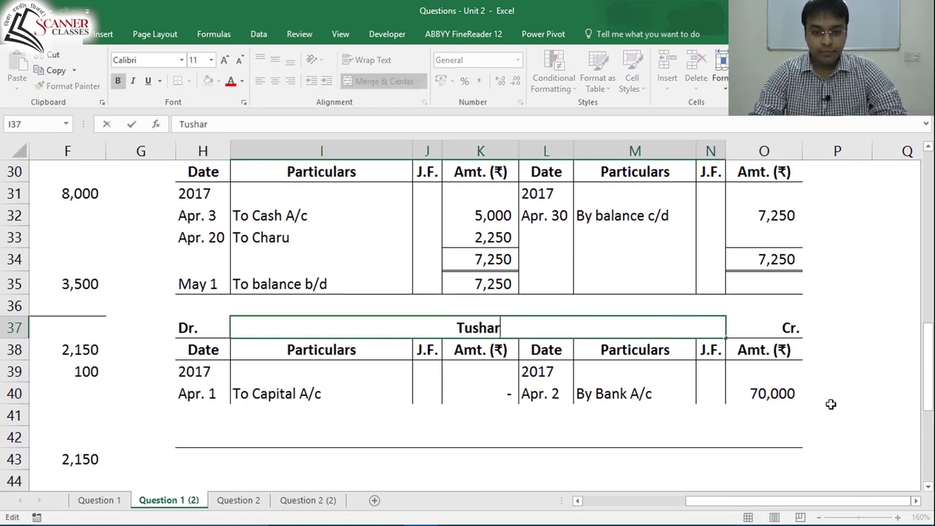
key("Return")
key("Up")
key("Up")
key("Up")
key("Up")
key("Up")
key("Up")
key("Up")
key("Up")
key("Up")
key("Up")
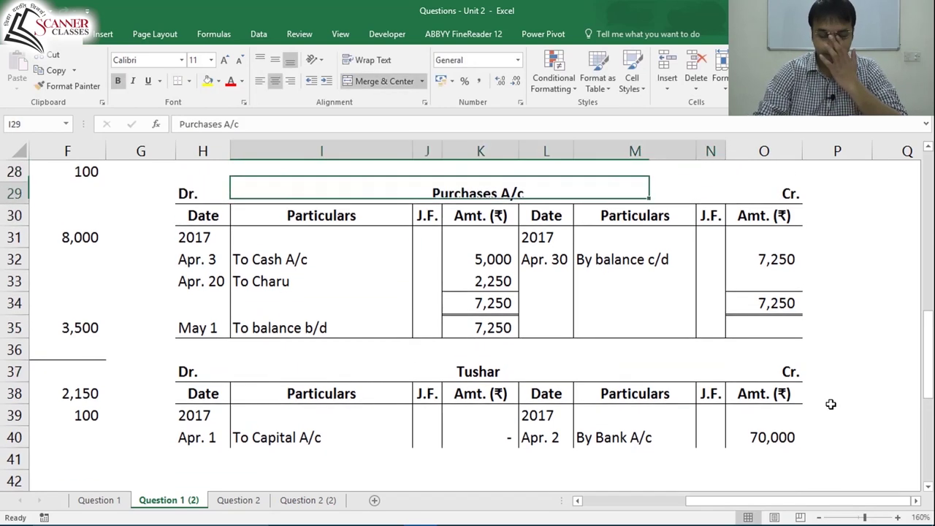
key("Down")
key("Down")
key("Down")
key("Down")
key("Down")
key("Down")
key("Down")
key("Down")
key("Down")
key("Down")
key("Down")
key("Down")
key("Down")
key("Down")
key("Down")
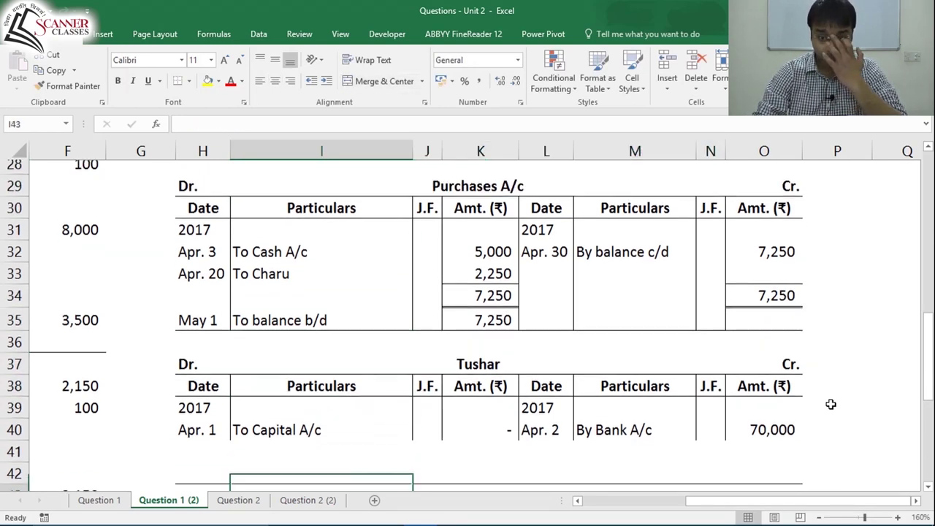
Step: Extend the new ledger's vertical column lines down through row 42, across columns H to N
key("Up")
key("Left")
key("shift+Up")
key("shift+Up")
key("shift+Up")
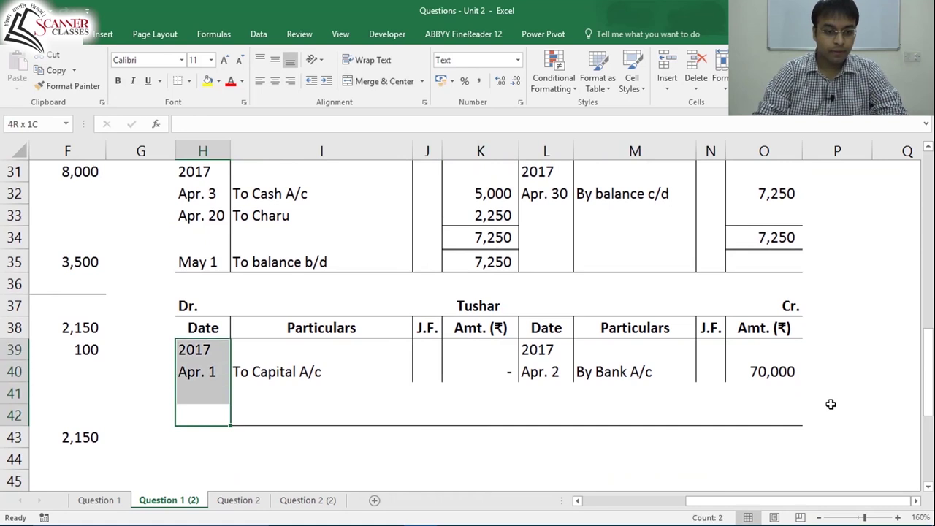
key("shift+Up")
key("shift+Right")
key("shift+Right")
key("shift+Left")
key("shift+Right")
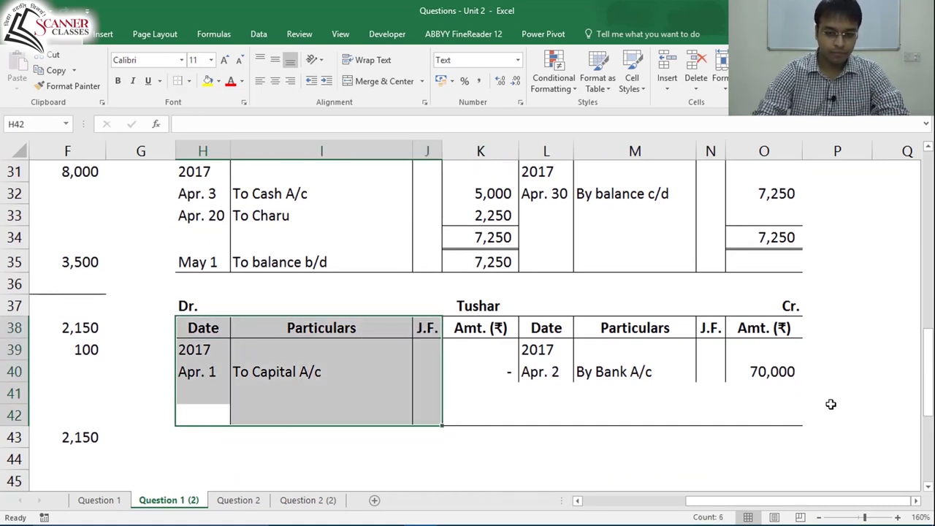
key("shift+Right")
key("shift+Right")
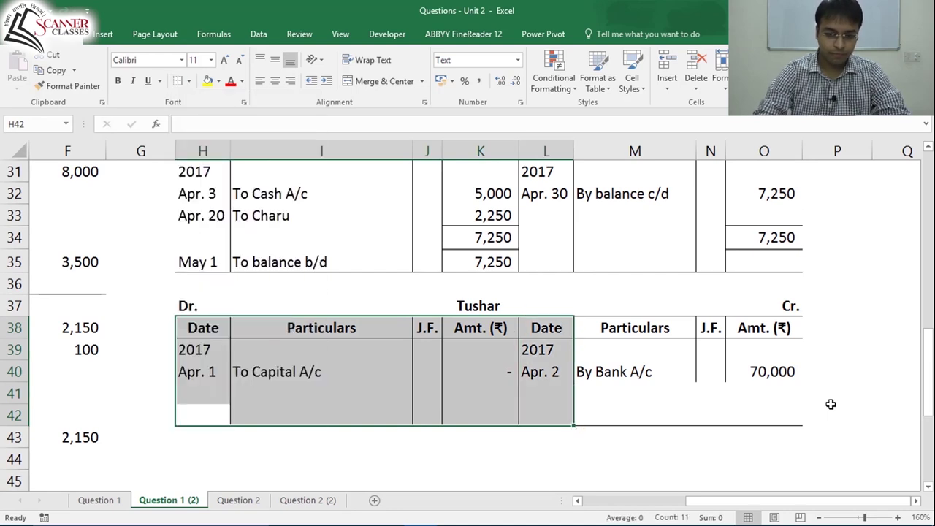
key("shift+Right")
key("shift+Right")
key("shift+Right")
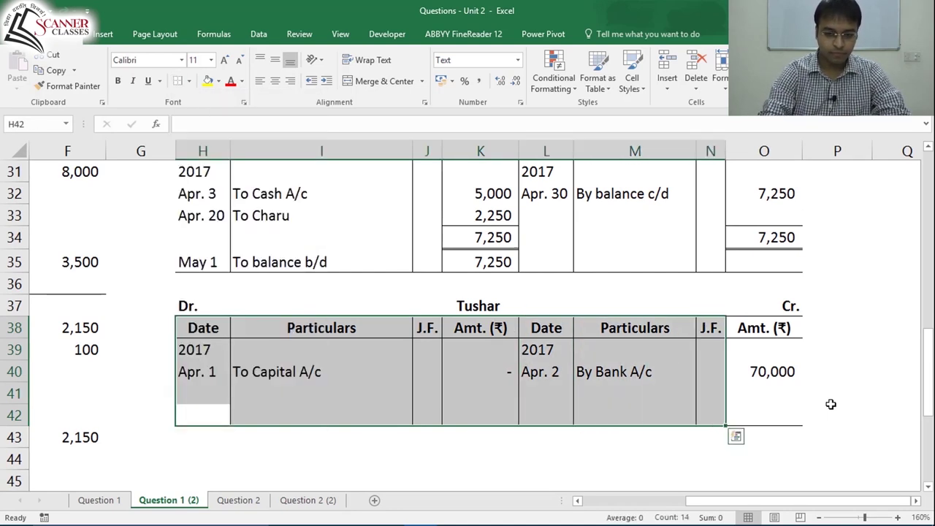
Step: Clear the copied entries from H39:O40 in the customer's ledger account, keeping its title and column headings
key("Down")
key("Down")
key("Up")
key("Up")
key("Up")
key("Up")
key("Up")
key("Up")
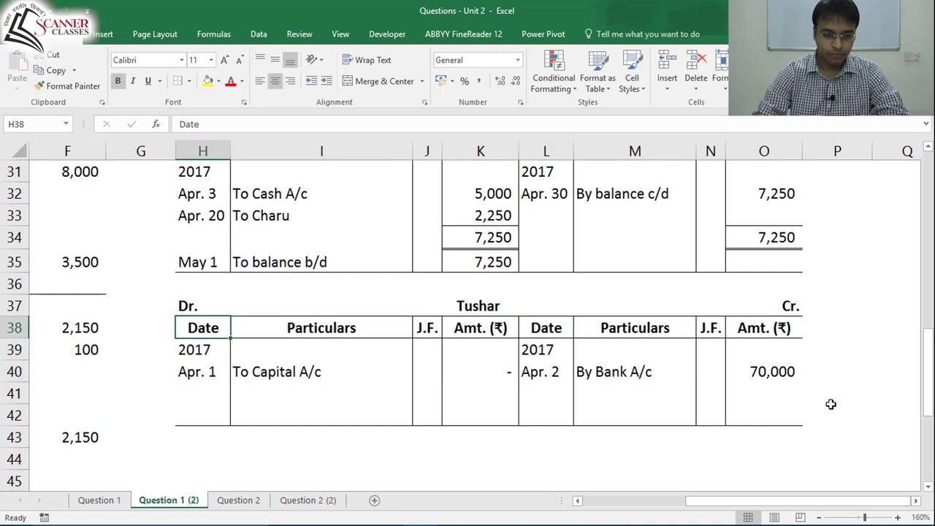
key("Down")
key("shift+Down")
key("shift+Right")
key("shift+Right")
key("shift+Right")
key("shift+Right")
key("shift+Right")
key("shift+Right")
key("shift+Right")
key("Delete")
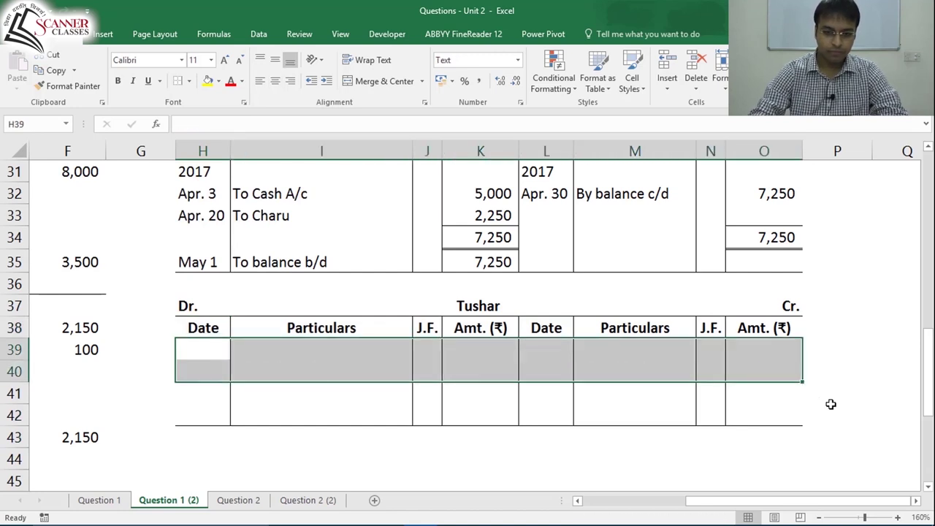
Step: Look through the journal from the start for the first transaction affecting the customer's account
key("Up")
key("Up")
key("Right")
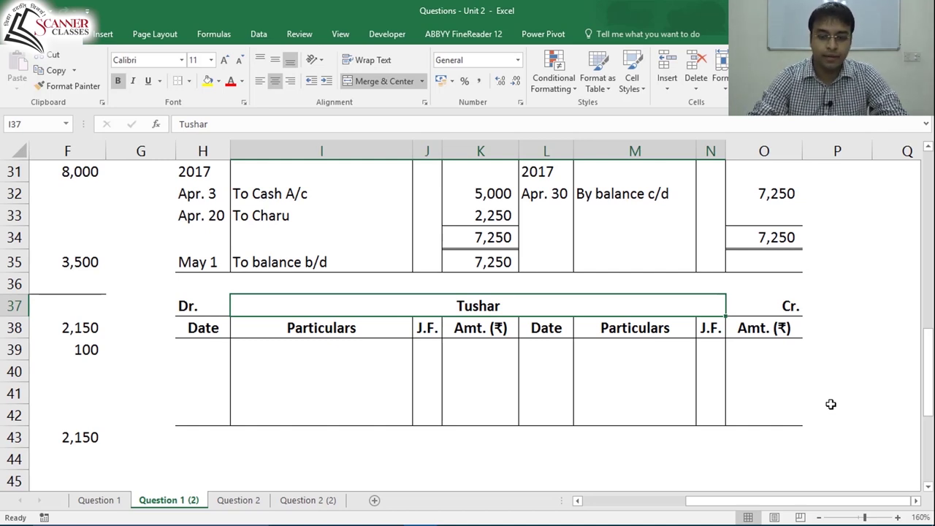
key("ctrl+Home")
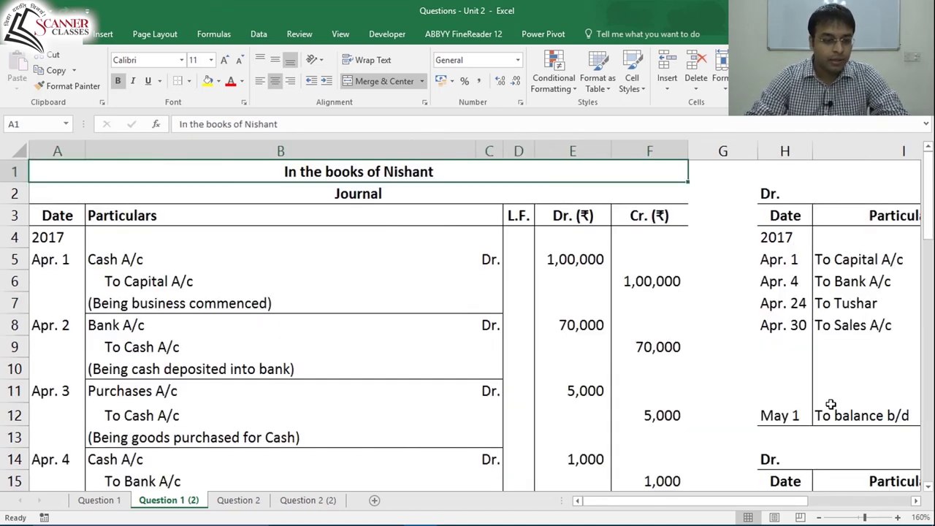
key("Down")
key("Down")
key("Down")
key("Down")
key("Down")
key("Down")
key("Down")
key("Down")
key("Down")
key("Down")
key("Down")
key("Down")
key("Down")
key("Down")
key("Down")
key("Down")
key("Down")
key("Down")
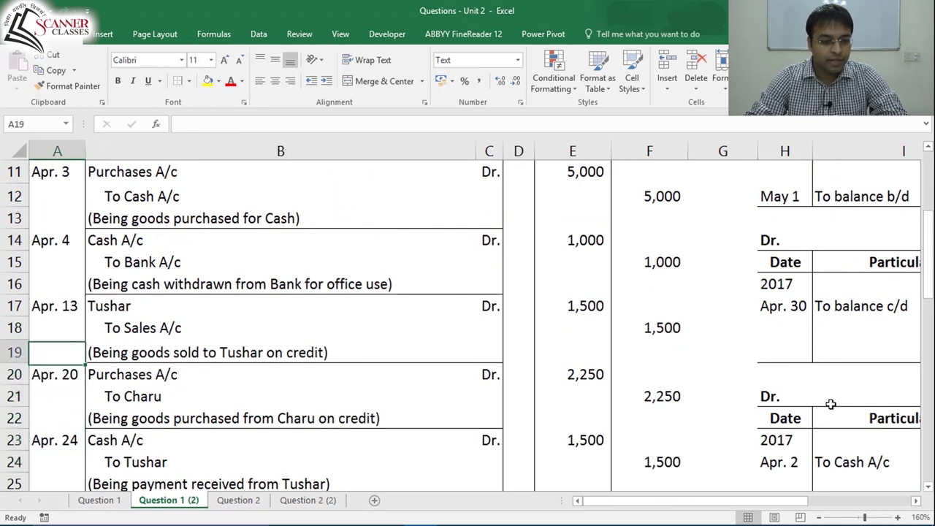
Step: Select the Apr. 13 credit sale entry in the journal, A17:F18, to examine its debit and credit sides
key("Up")
key("Up")
key("shift+Down")
key("shift+Right")
key("shift+Right")
key("shift+Right")
key("shift+Right")
key("shift+Right")
Step: Post the Apr. 13 entry "To Sales A/c" for 1500 on the debit side of the customer's account in row 39
left_click(825, 387)
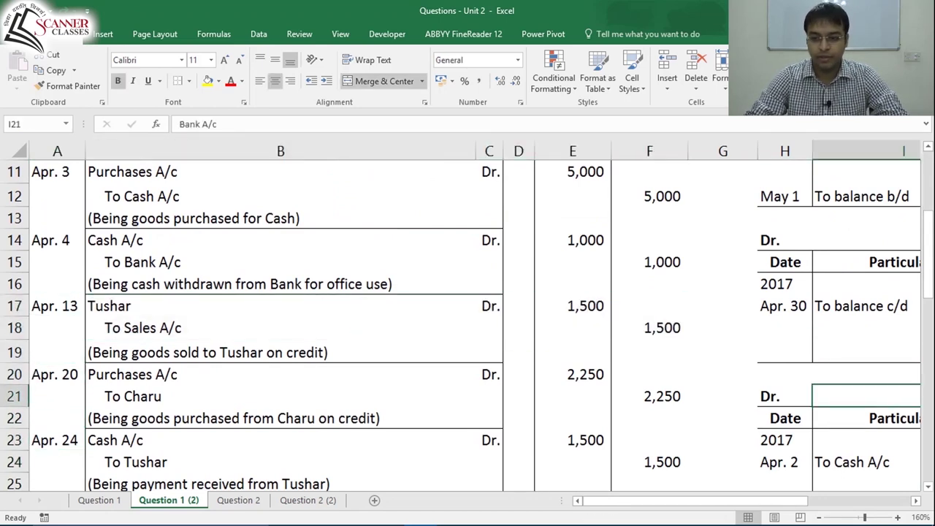
key("Down")
key("Down")
key("Down")
key("Down")
key("Down")
key("Down")
key("Down")
key("Down")
key("Down")
key("Down")
key("Down")
key("Down")
key("Down")
key("Down")
key("Down")
key("Up")
key("Up")
key("Down")
key("Down")
key("Down")
key("Down")
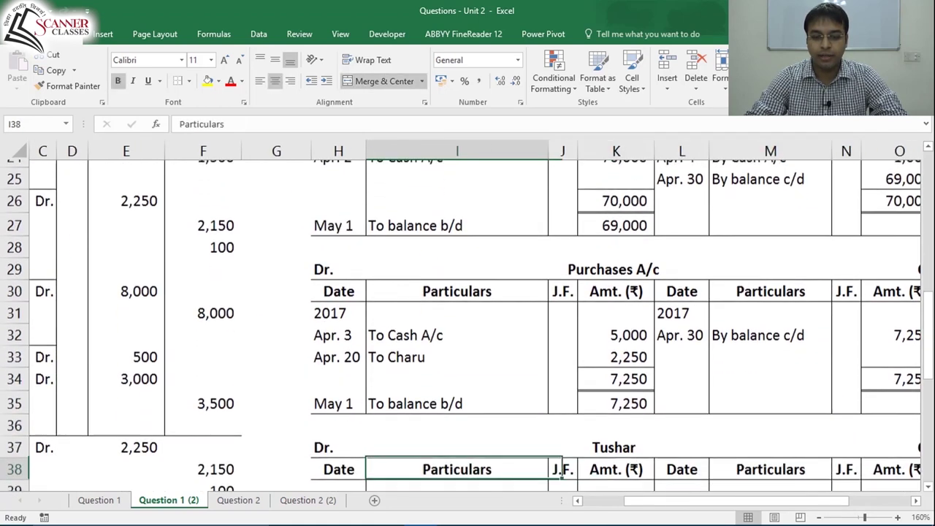
key("Down")
key("Left")
type("Apr. 13")
key("Tab")
type("To Sales A/c")
key("Tab")
key("Tab")
type("1500")
key("ctrl+Return")
key("Up")
key("Right")
key("Right")
key("Right")
key("Right")
key("Right")
key("Left")
key("Down")
key("Down")
key("Down")
key("Down")
key("Down")
key("Down")
key("Down")
key("Down")
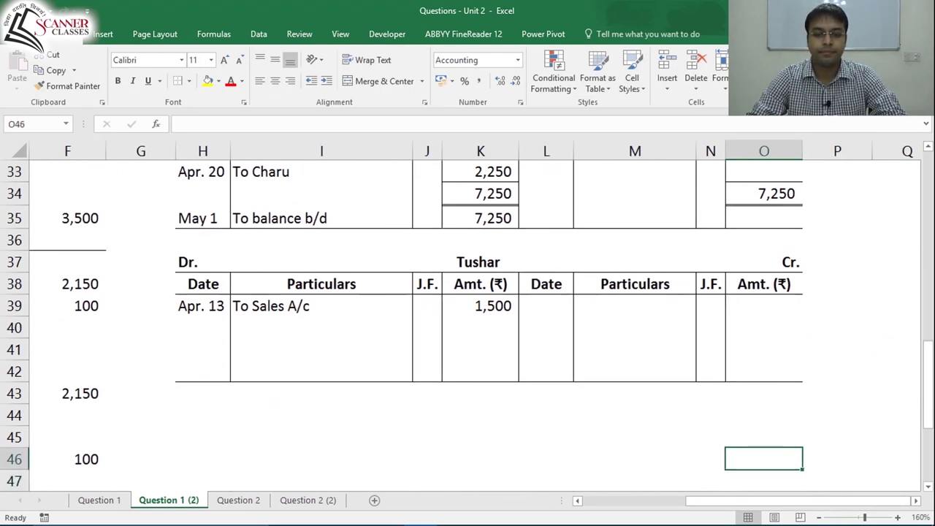
Step: Review the date, particulars and amount of the debit entry in row 39 of the customer's account
key("Up")
key("Left")
key("Left")
key("Left")
key("Up")
key("Up")
key("Up")
key("Up")
key("Up")
key("Up")
key("Left")
key("Left")
key("Left")
key("Left")
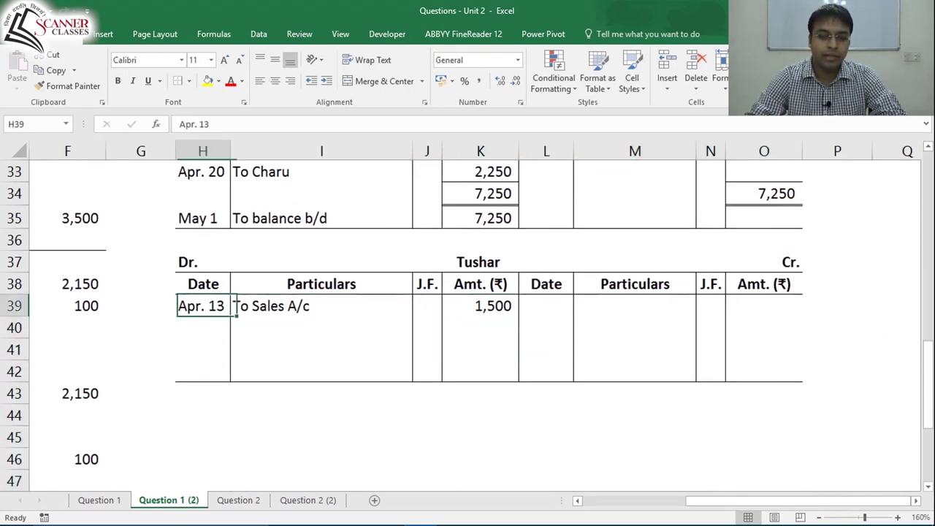
key("Right")
key("Right")
key("Right")
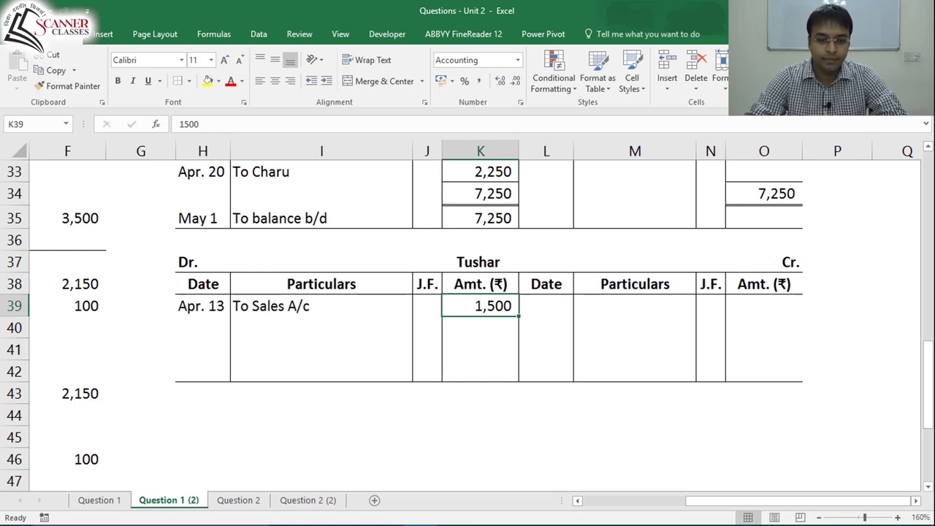
key("Left")
key("Left")
key("Right")
key("Right")
Step: Scan the journal entries from Apr. 13 onward for the next transaction affecting the customer's account
key("ctrl+Home")
key("Page_Down")
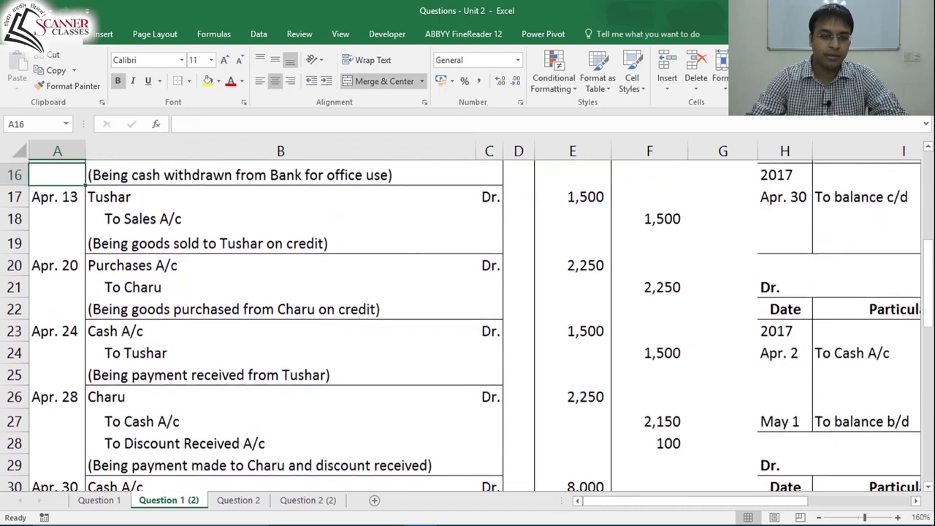
key("Down")
key("ctrl+Down")
key("ctrl+Down")
key("ctrl+Down")
key("ctrl+Down")
key("ctrl+Up")
key("ctrl+Up")
key("ctrl+Up")
key("ctrl+Up")
key("ctrl+Up")
key("ctrl+Down")
key("Right")
key("shift+Down")
key("shift+Down")
key("shift+Down")
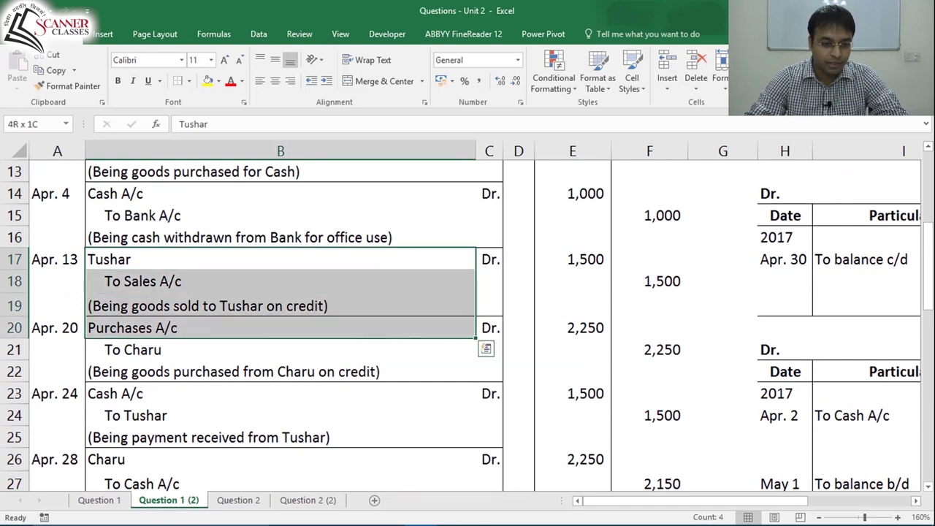
key("shift+Down")
key("shift+Down")
key("shift+Down")
key("shift+Down")
key("Down")
key("Down")
key("Down")
key("Down")
key("Down")
key("Down")
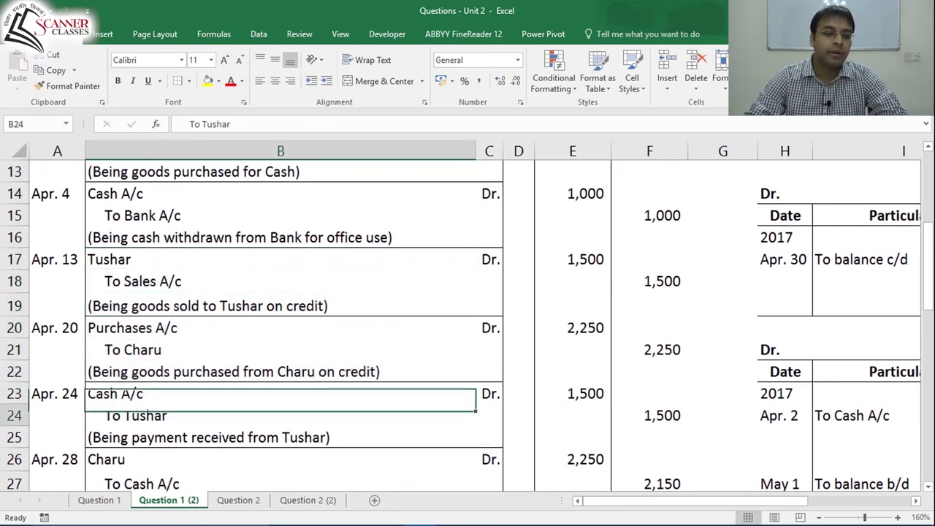
Step: Select the full Apr. 24 payment received entry in the journal, A23:F25, to examine its accounts and amounts
key("Down")
key("Down")
key("Left")
key("Up")
key("Up")
key("shift+Right")
key("shift+Down")
key("shift+Down")
key("shift+Right")
key("shift+Right")
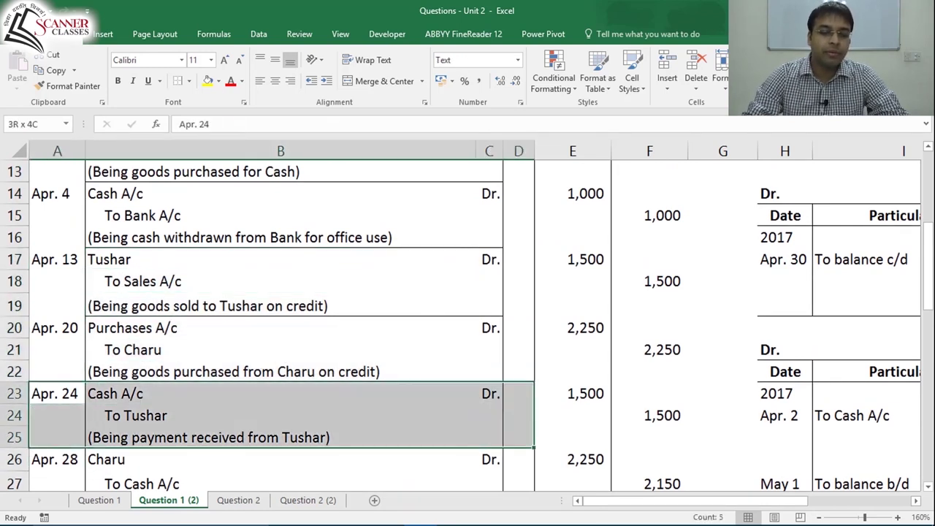
key("shift+Right")
key("shift+Right")
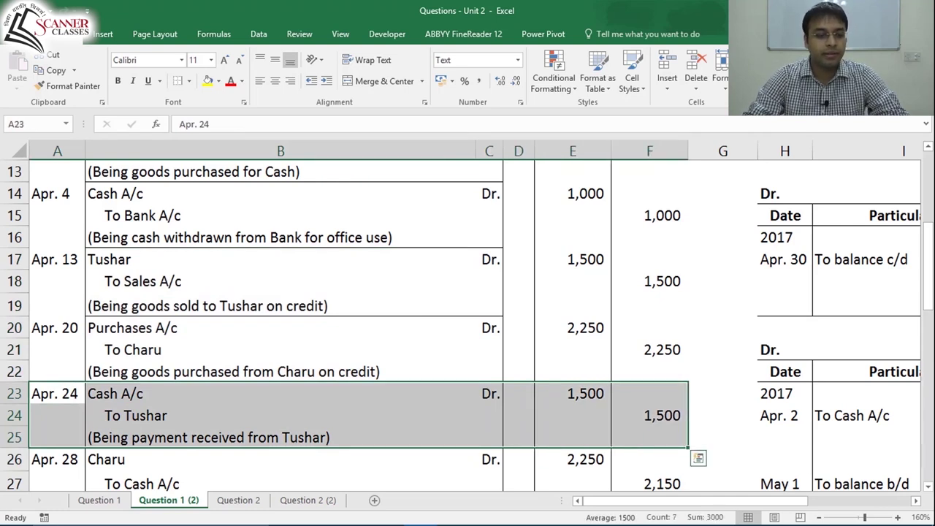
Step: Replace the date on the debit side of the customer's account, in H39, with the year 2017
key("Right")
key("Right")
key("Right")
key("Right")
key("Right")
key("Right")
key("Right")
key("Right")
key("Right")
key("Right")
key("Right")
key("Right")
key("Right")
key("Right")
key("Right")
key("Right")
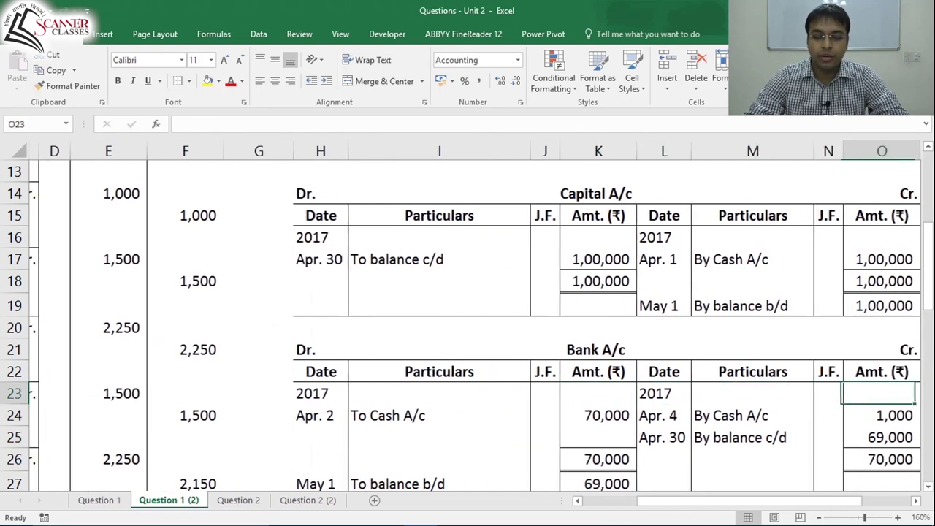
key("Down")
key("Down")
key("Down")
key("Down")
key("Down")
key("Down")
key("Down")
key("Down")
key("Down")
key("Down")
key("Down")
key("Down")
key("Down")
key("Down")
key("Down")
key("Down")
key("Down")
key("Down")
key("Down")
key("Left")
key("Left")
key("Up")
key("Up")
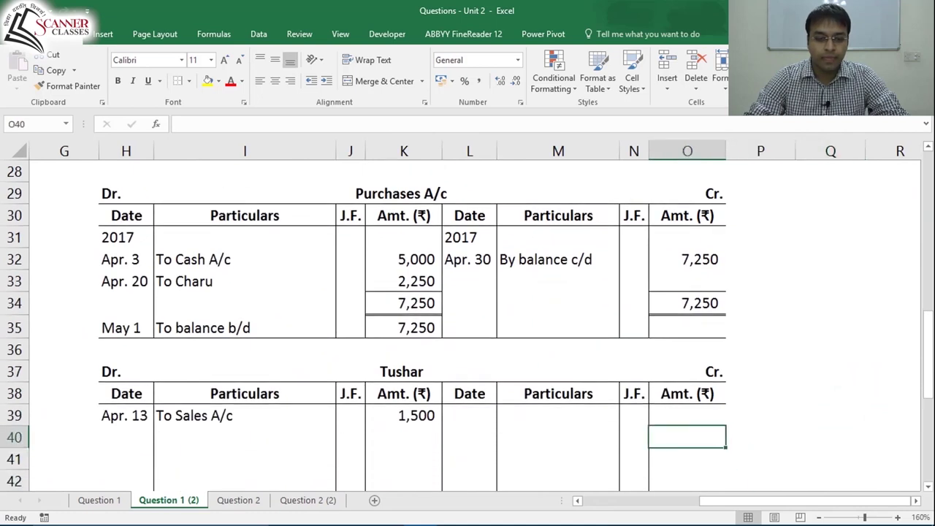
key("Left")
key("Left")
key("Left")
key("Up")
key("Left")
key("Left")
key("Left")
key("Left")
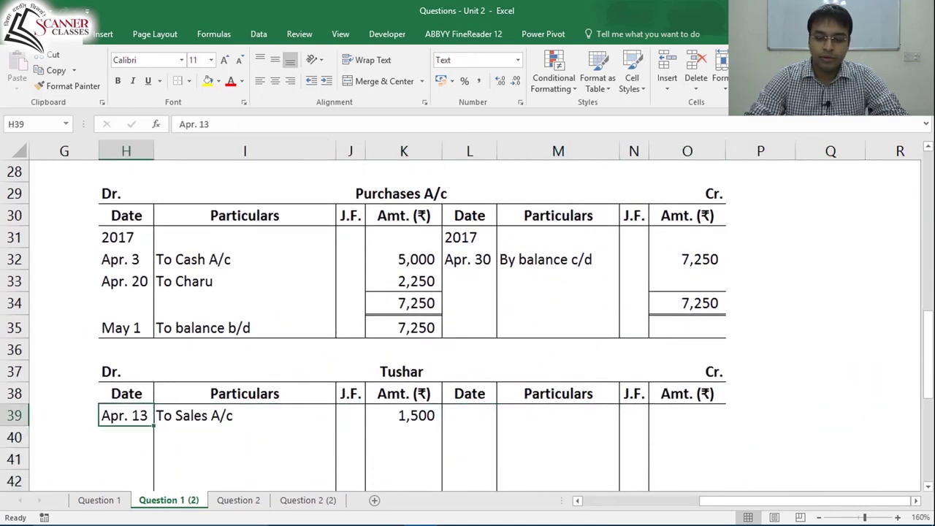
type("2017")
key("Return")
Step: Re-enter the Apr. 13 "To Sales A/c" debit of 1500 in row 40 of the customer's account
type("A")
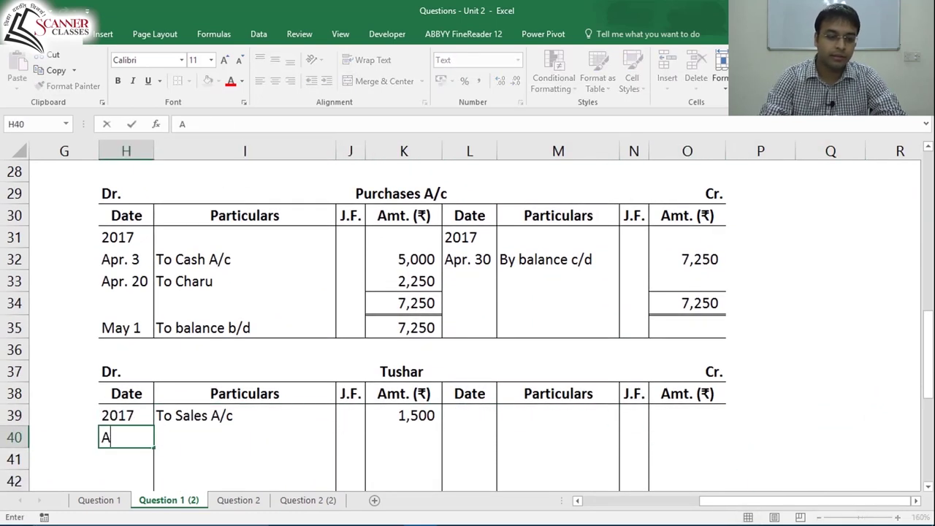
type("pr. 13")
key("Tab")
type("To S")
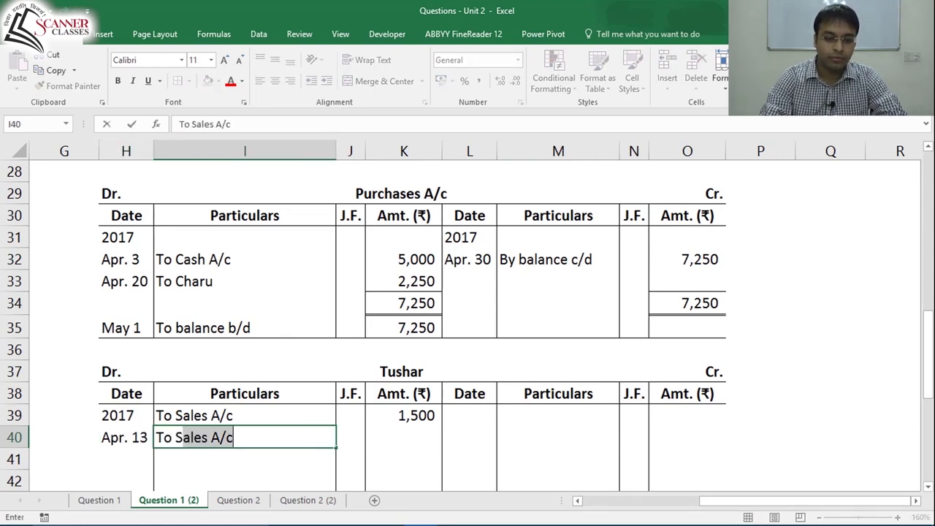
key("Tab")
key("Tab")
type("1500")
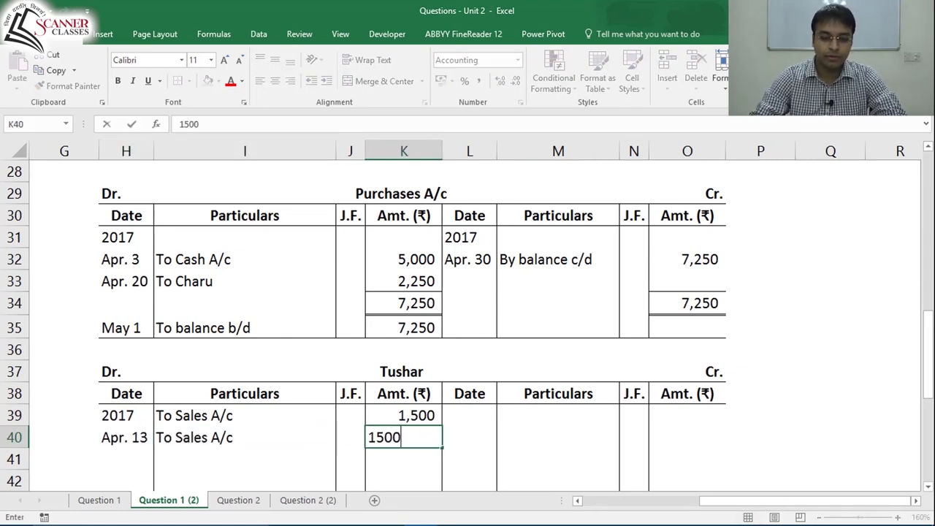
Step: Clear the duplicate sales particulars and amount from I39:K39
key("Up")
key("shift+Left")
key("shift+Left")
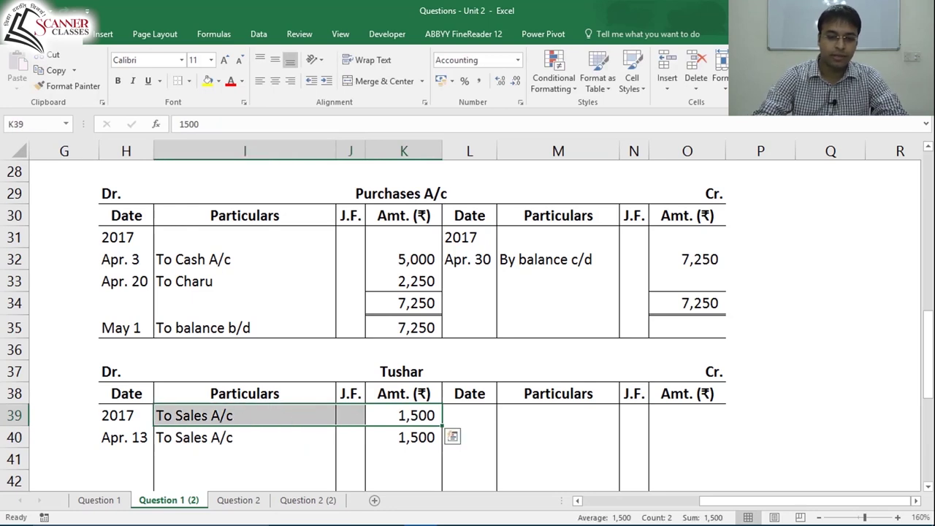
key("Delete")
Step: Enter 2017 as the year on the credit side of the customer's account in L39
key("Right")
key("Right")
key("Left")
type("2017")
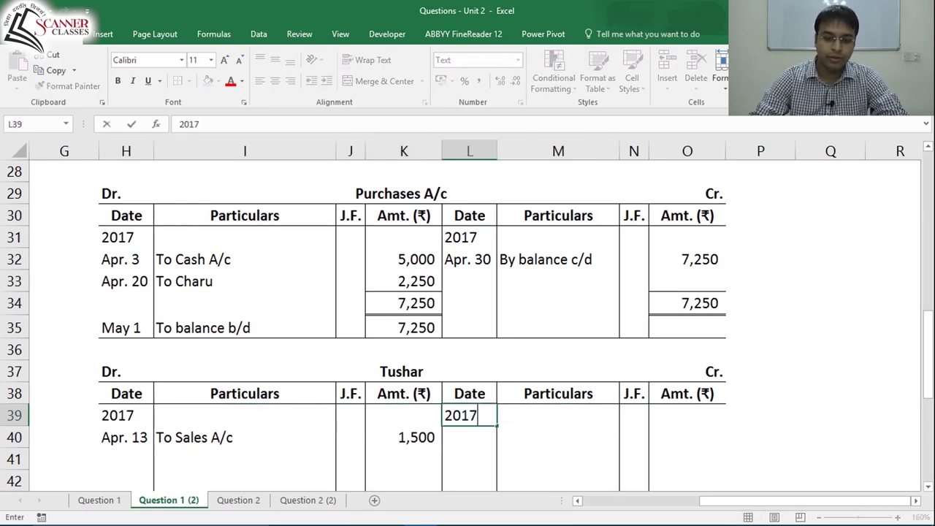
key("Return")
Step: Post the Apr. 24 entry "By Cash A/c" for 1500 on the credit side of the customer's account in row 40
type("Apr. 24")
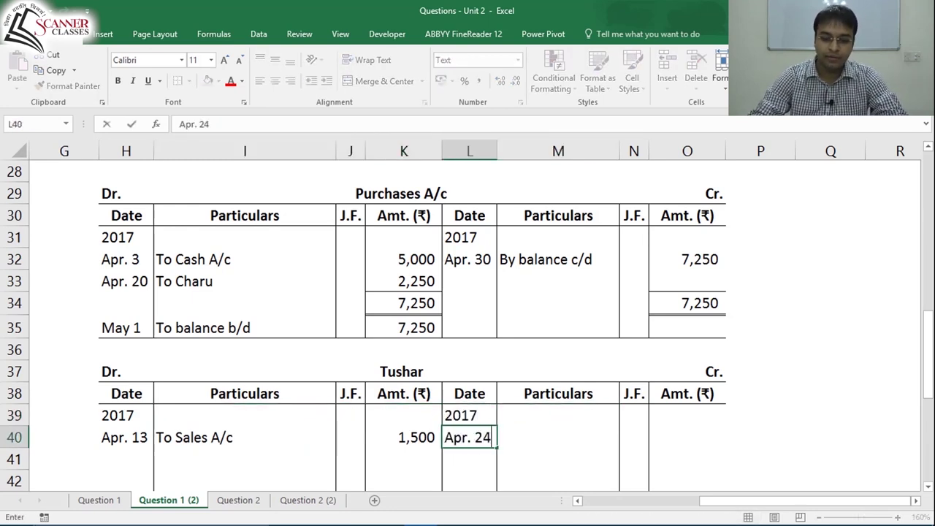
key("ctrl+Return")
left_click(558, 437)
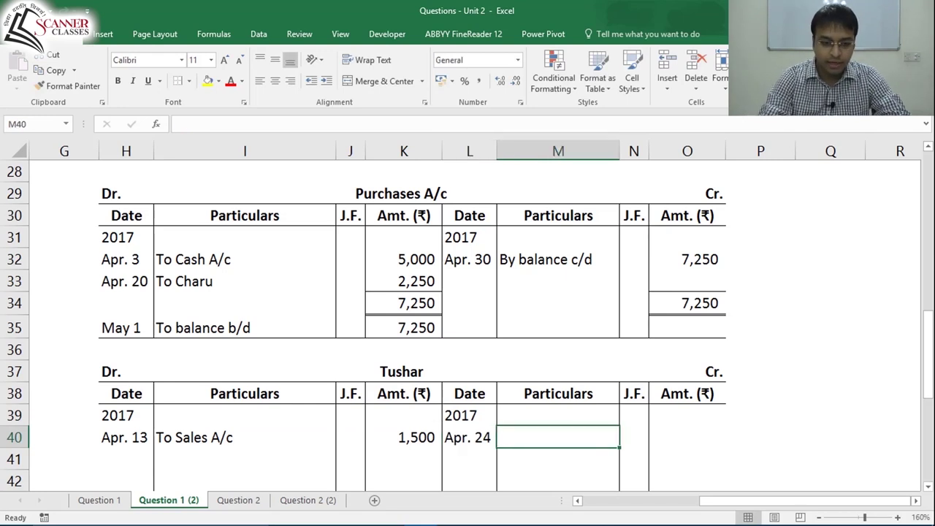
type("By Cash A/c")
key("Tab")
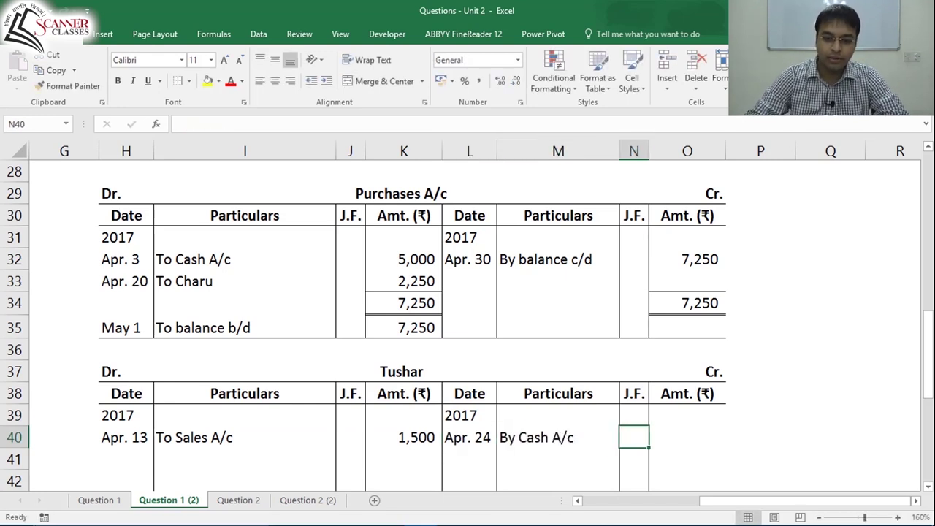
key("Tab")
type("1500")
key("Return")
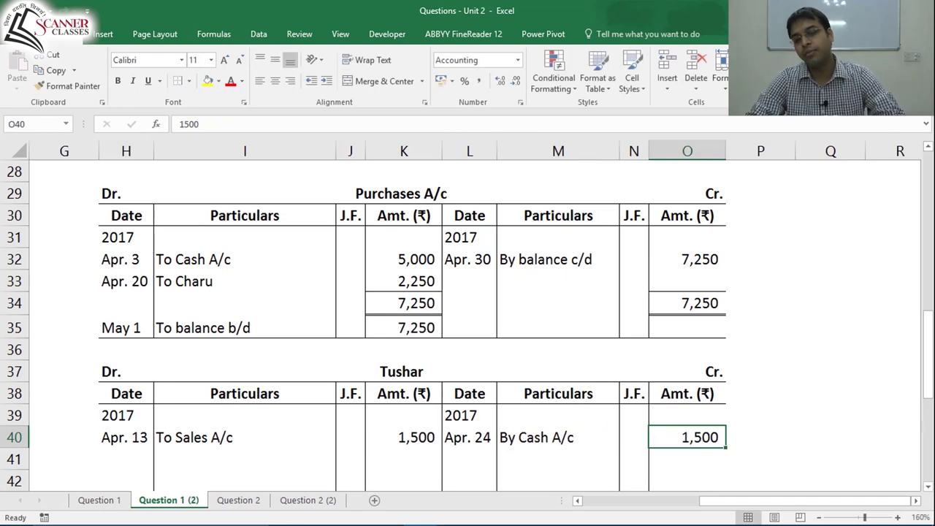
Step: Total the credit side of the customer's account with a sum of O40 in O41
scroll(409, 329, "down", 1)
key("alt+equal")
key("Return")
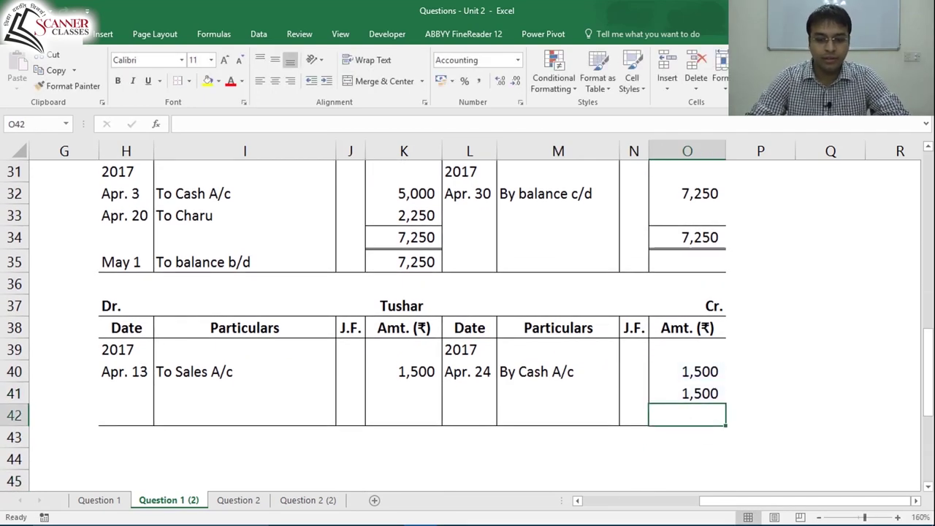
Step: Give the credit total in O41 a single top border and a double bottom border
left_click(687, 393)
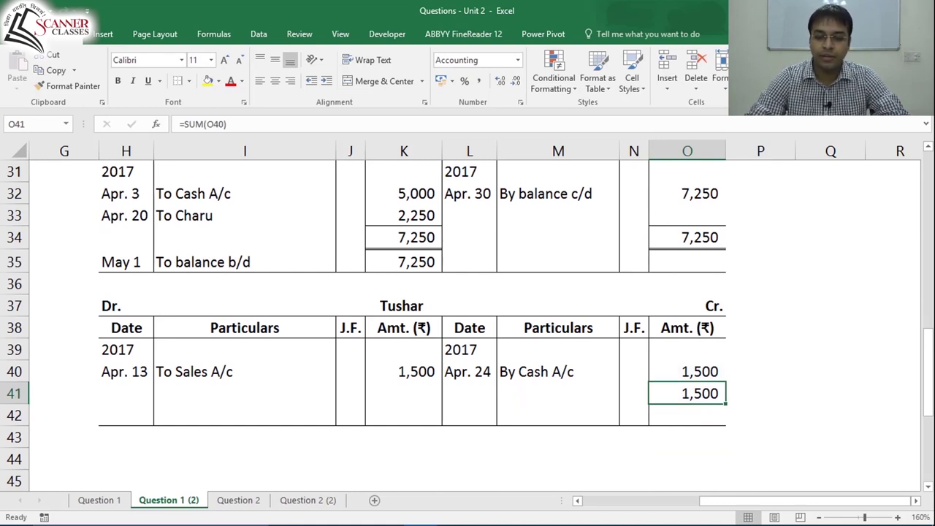
key("Left")
key("Left")
key("Up")
key("Left")
key("Up")
key("Left")
key("Down")
key("Right")
key("Down")
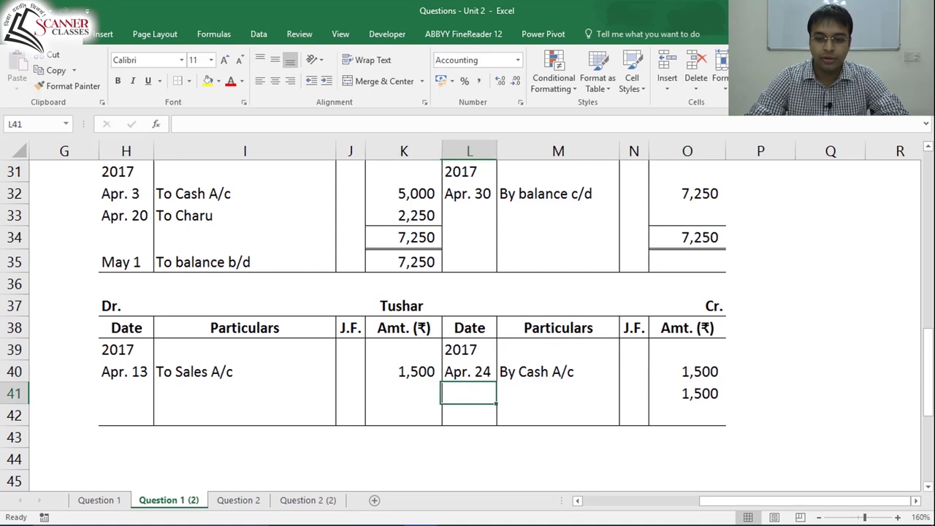
key("Right")
key("Right")
key("Right")
key("Up")
left_click(687, 393)
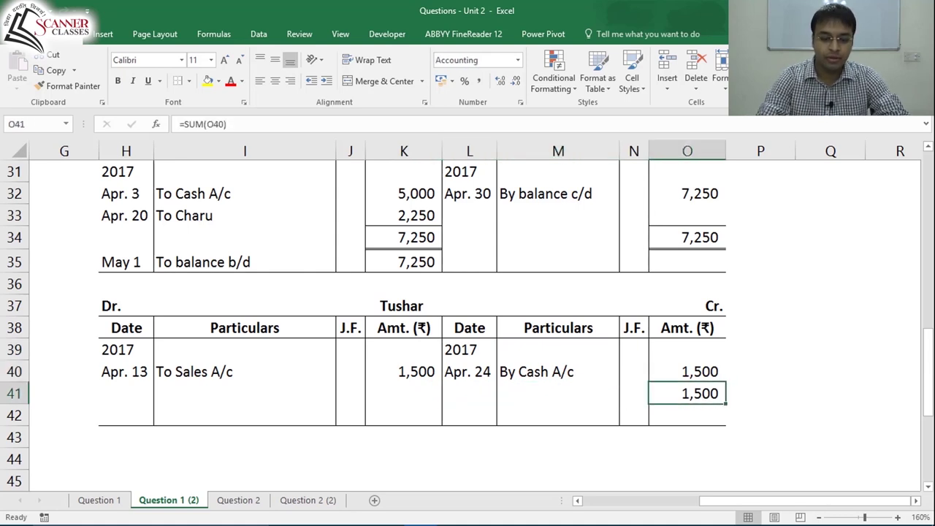
Step: Total the debit side of the customer's account in K41 and add a single top and double bottom border
key("Left")
key("Left")
key("Left")
key("Left")
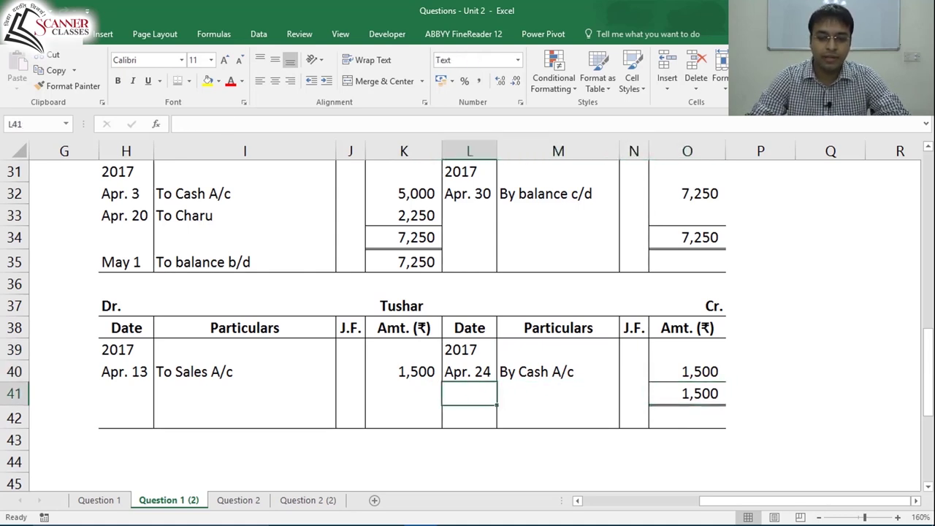
key("alt+equal")
key("Return")
key("Up")
key("Down")
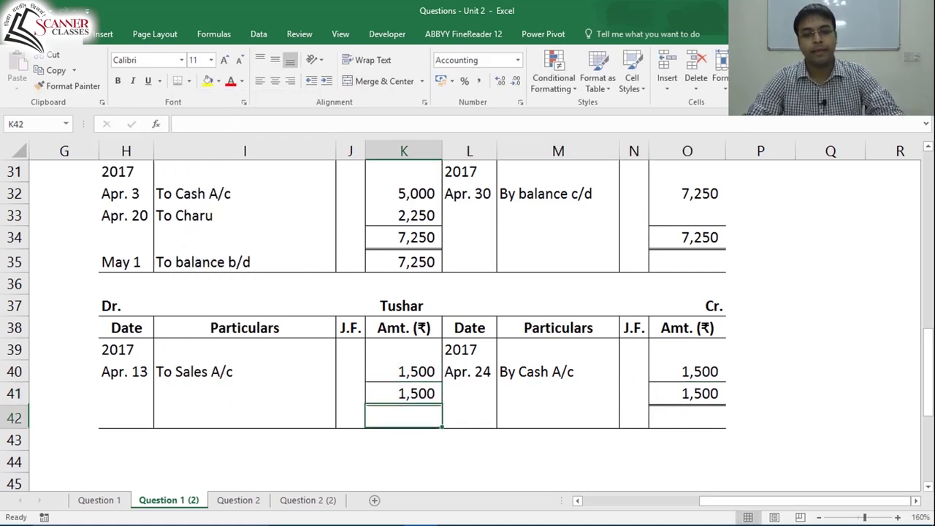
Step: Review the totalled customer's account from the blank rows below it up to its heading in row 37
left_click_drag(126, 461, 687, 461)
left_click(126, 462)
left_click_drag(245, 461, 558, 461)
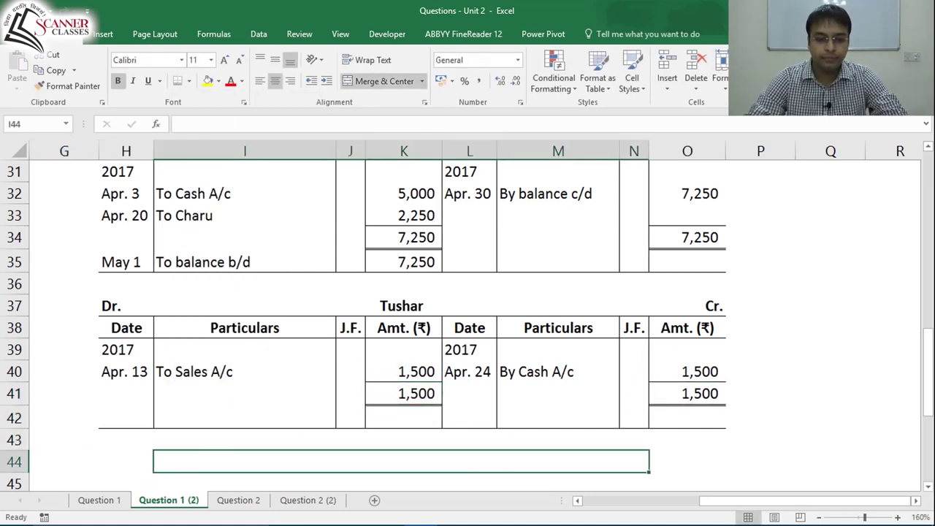
key("Up")
key("Up")
key("Up")
key("Up")
key("Up")
key("Up")
key("Up")
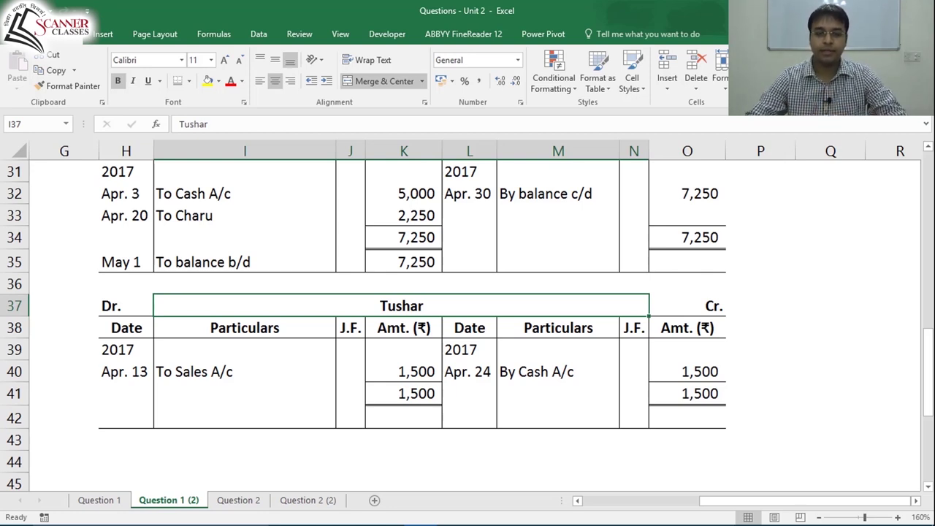
Step: Scan the journal from the beginning to the Apr. 13 entry for the next account to post, "To Sales A/c" in B18
key("ctrl+Home")
key("Down")
key("Down")
key("Down")
key("Down")
key("Down")
key("Down")
key("Down")
key("Down")
key("Down")
key("Down")
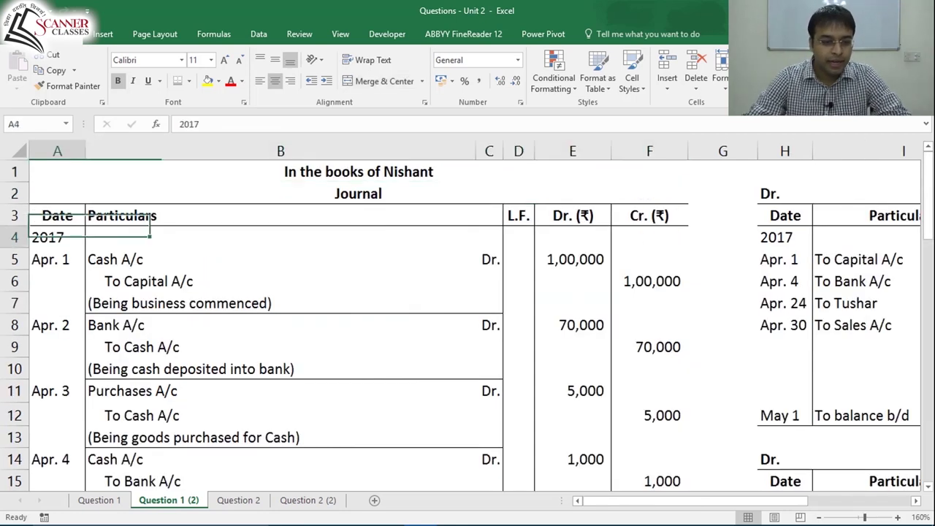
key("Down")
key("Down")
key("Down")
key("Down")
key("Down")
key("Down")
key("Down")
key("Down")
key("Down")
key("Down")
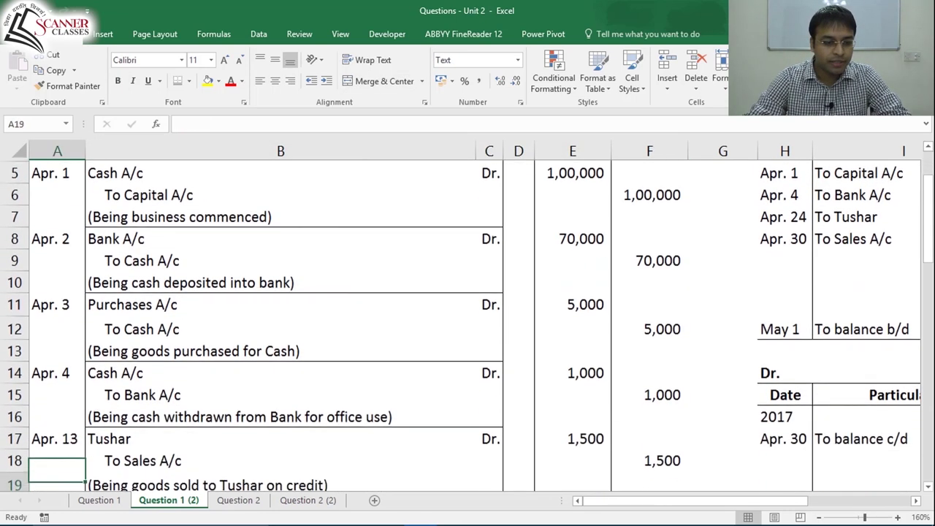
key("Up")
key("Up")
left_click(280, 372)
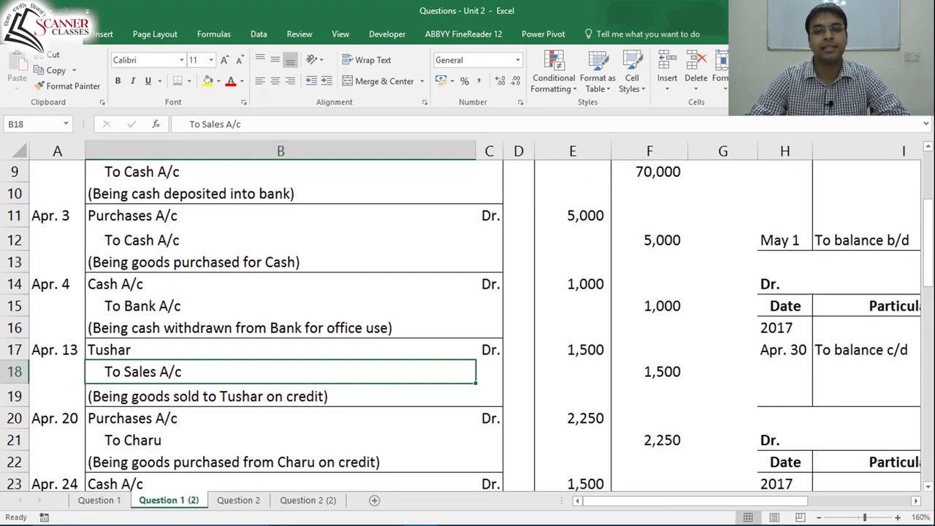
Step: Copy the Capital A/c heading rows H14:O16, including the column headers and the 2017 row
key("Right")
key("Right")
key("Right")
key("Right")
key("Right")
key("Right")
key("Right")
key("Right")
key("Right")
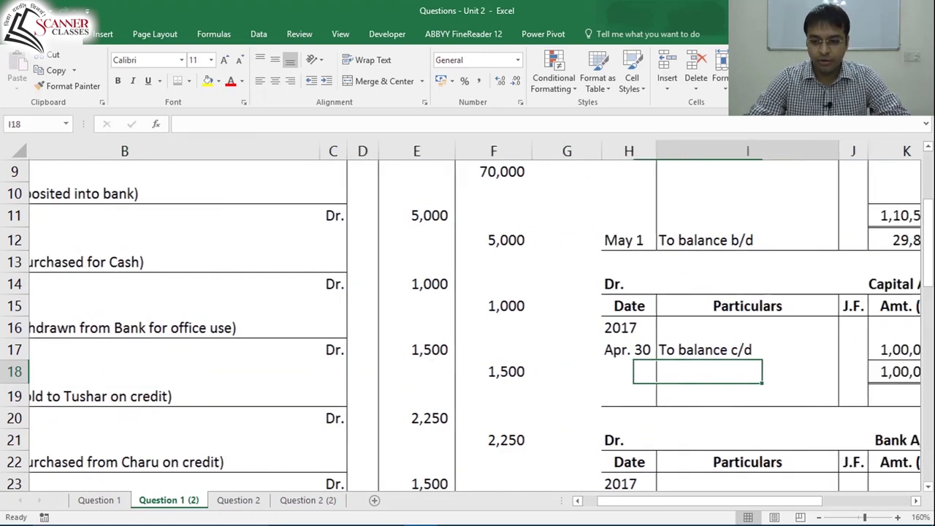
key("Up")
key("Up")
key("Up")
key("Left")
key("Left")
key("Left")
key("Up")
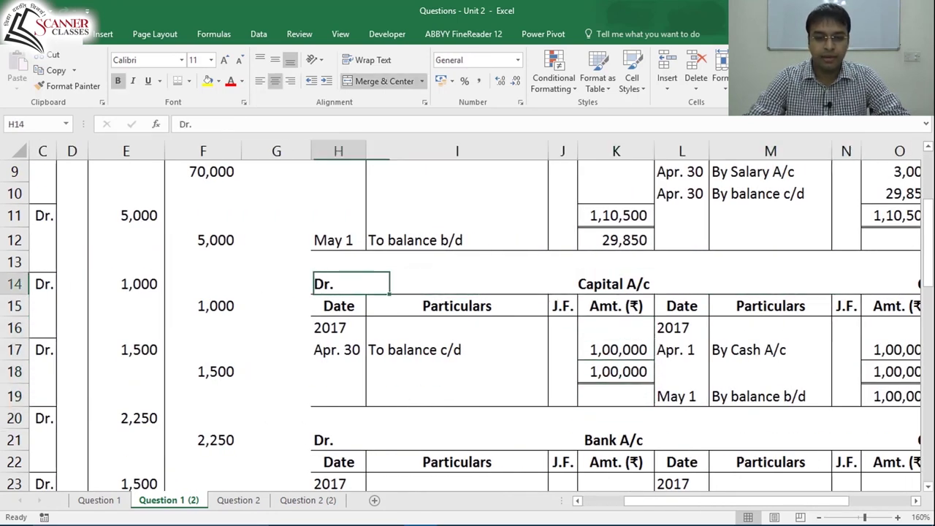
key("shift+Down")
key("shift+Right")
key("shift+Right")
key("shift+Right")
key("shift+Right")
key("shift+Right")
key("shift+Right")
key("shift+Right")
key("shift+Down")
key("shift+Down")
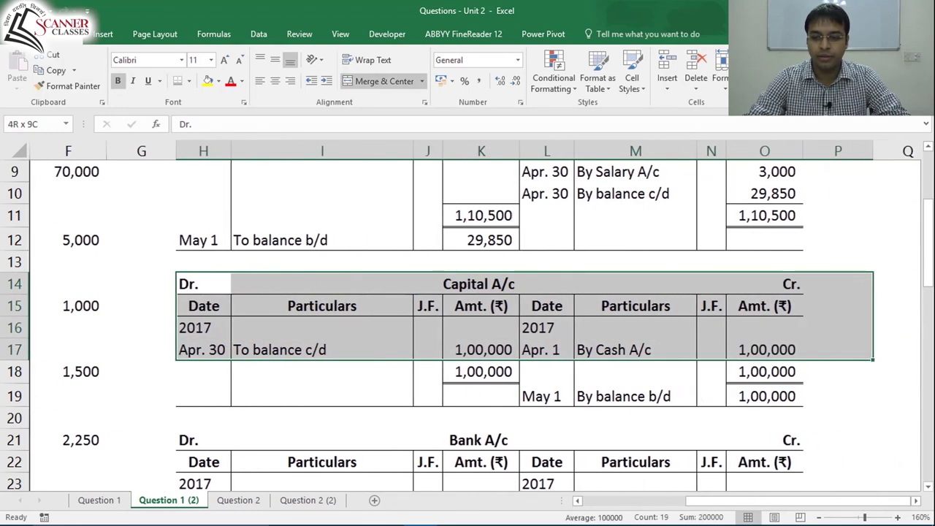
key("shift+Up")
key("ctrl+c")
Step: Paste the copied ledger heading rows at H44, below the customer's account
key("Down")
key("Down")
key("Down")
key("Down")
key("Down")
key("Down")
key("Down")
key("Down")
key("Down")
key("Down")
key("Down")
key("Down")
key("Down")
key("Down")
key("Down")
key("Down")
key("Down")
key("Down")
key("Down")
key("Down")
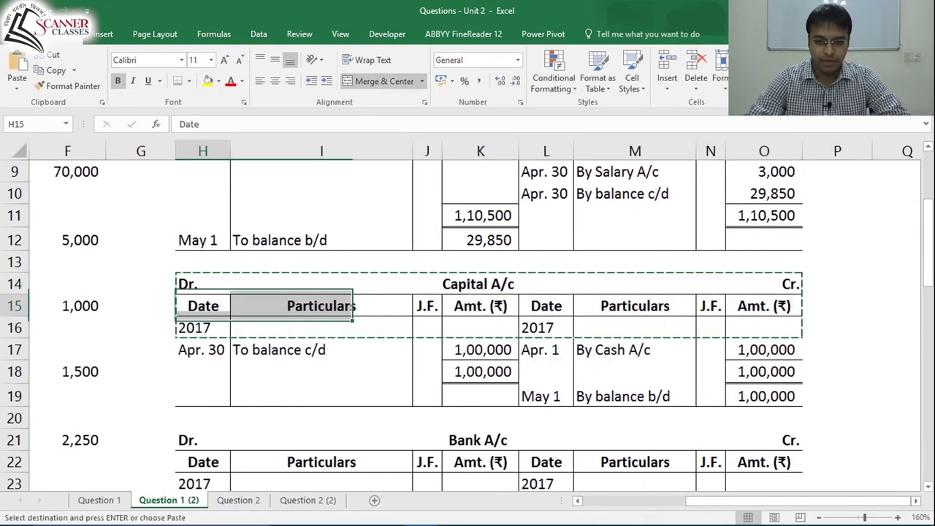
key("Down")
key("Down")
key("Down")
key("Down")
key("Down")
key("Down")
key("Down")
key("Down")
key("Down")
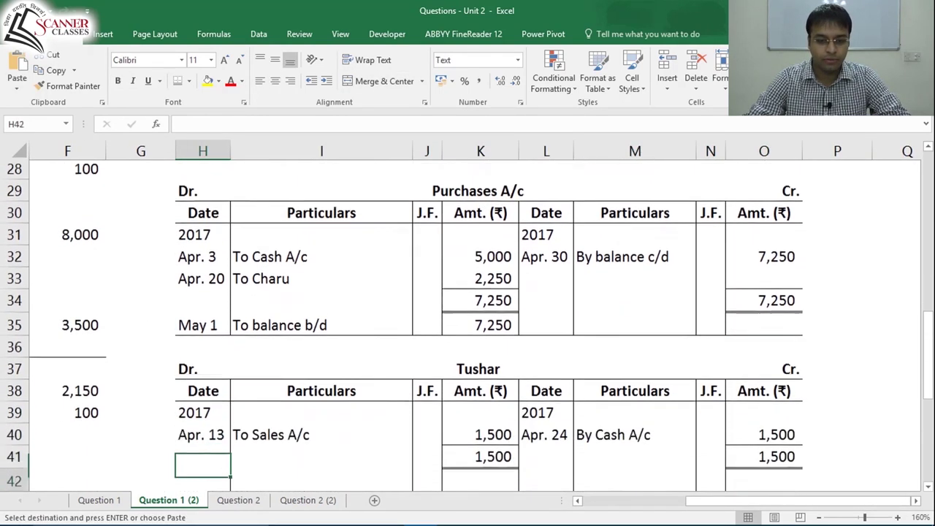
key("Up")
key("Up")
key("Up")
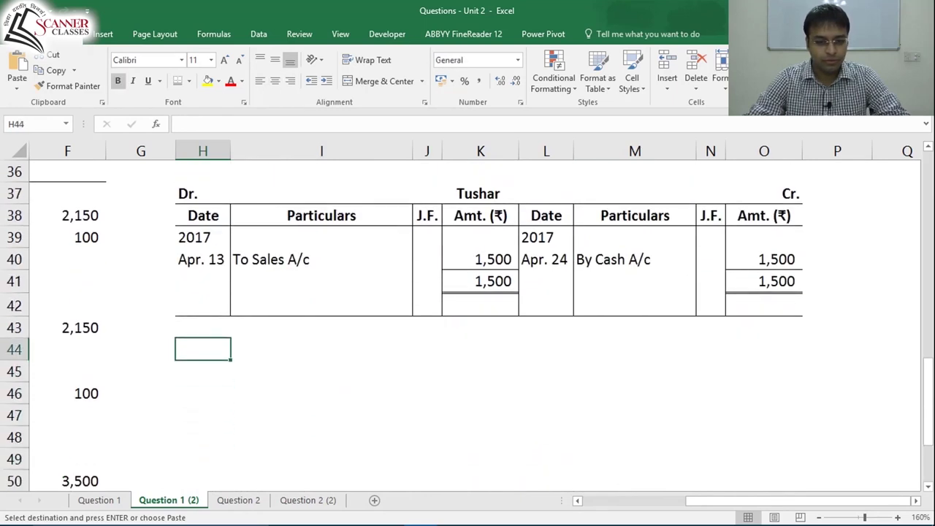
key("ctrl+v")
Step: Replace the pasted account title in I44 with "Sales A/c"
key("Up")
key("Right")
key("Down")
key("BackSpace")
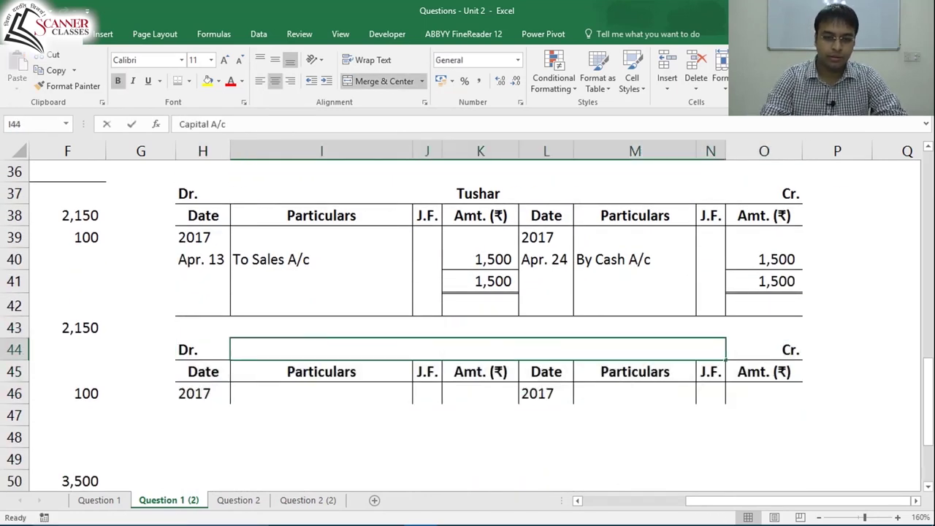
type("Sales A/c")
key("Return")
Step: Add a bottom border across H50:O50 to close off the Sales A/c table
key("Right")
key("Down")
key("Down")
key("Down")
key("Left")
key("Down")
key("Down")
key("Down")
key("Down")
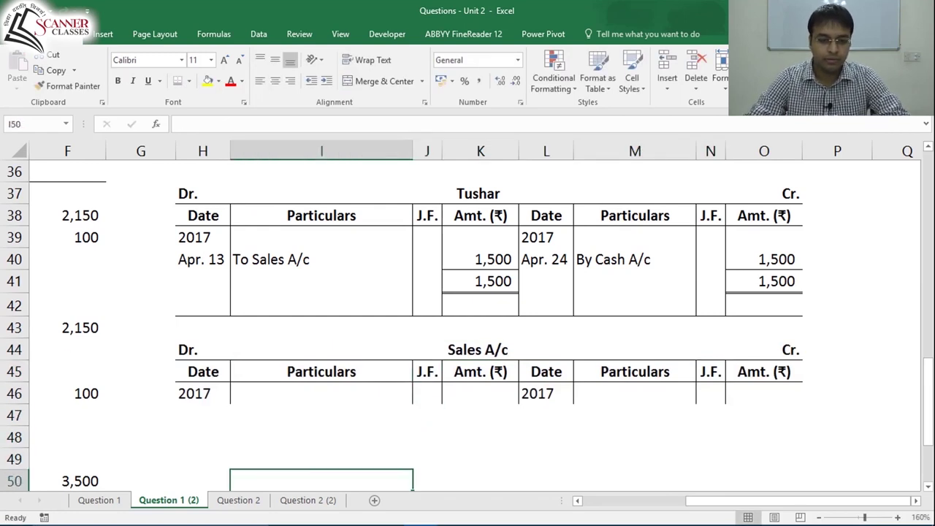
key("Up")
key("Up")
key("Left")
key("shift+Right")
key("shift+Right")
key("shift+Right")
key("shift+Right")
key("shift+Right")
key("shift+Right")
key("shift+Right")
key("shift+Right")
key("shift+Left")
key("alt+h")
key("b")
key("o")
Step: Add right borders to columns H through N in rows 45 to 50, extending the Sales A/c column dividers
key("shift+BackSpace")
key("shift+Up")
key("shift+Up")
key("shift+Up")
key("shift+Up")
key("shift+Up")
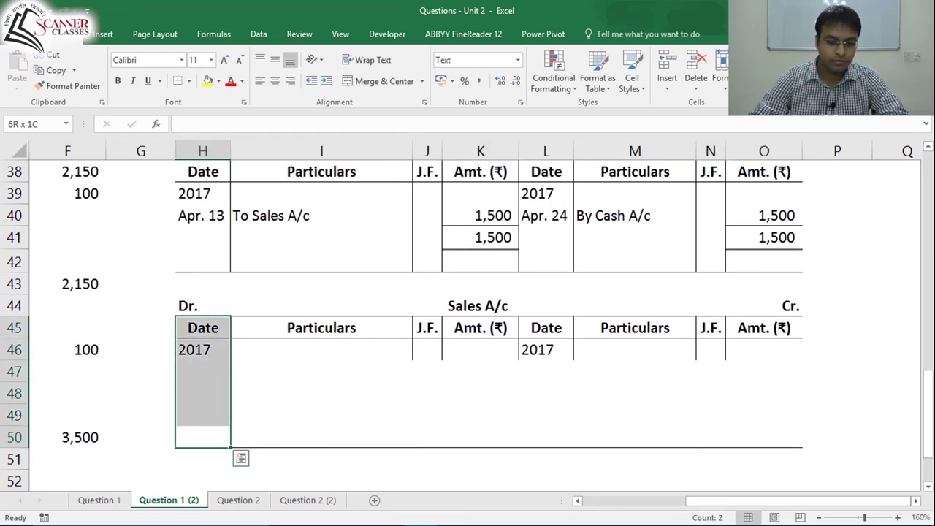
key("shift+Right")
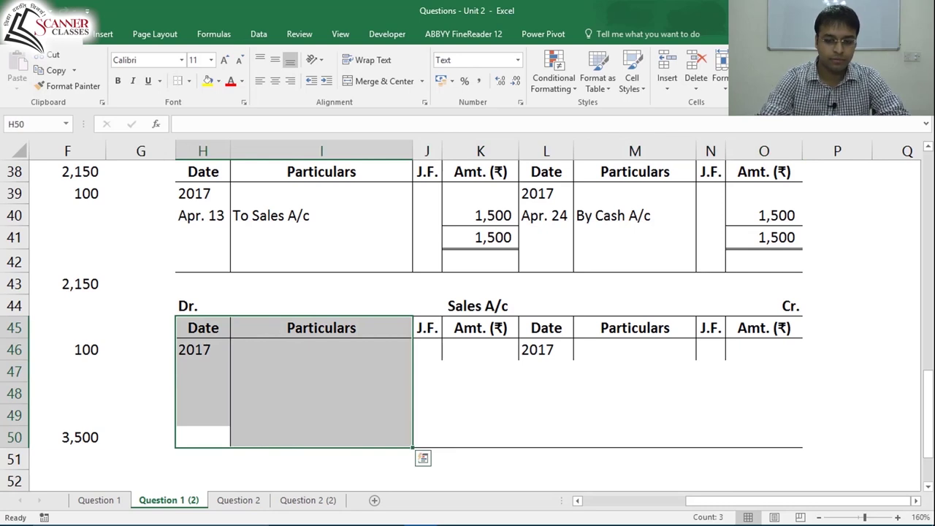
key("shift+Right")
key("shift+Right")
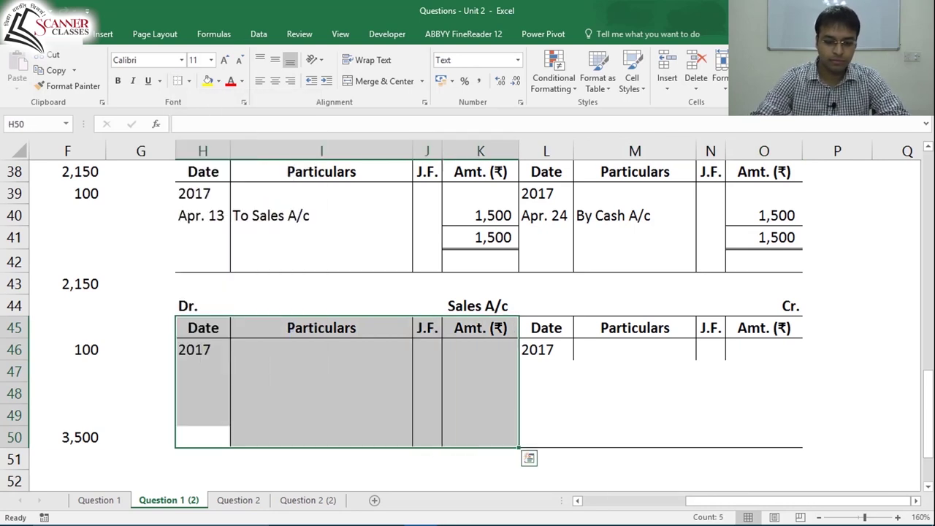
key("shift+Right")
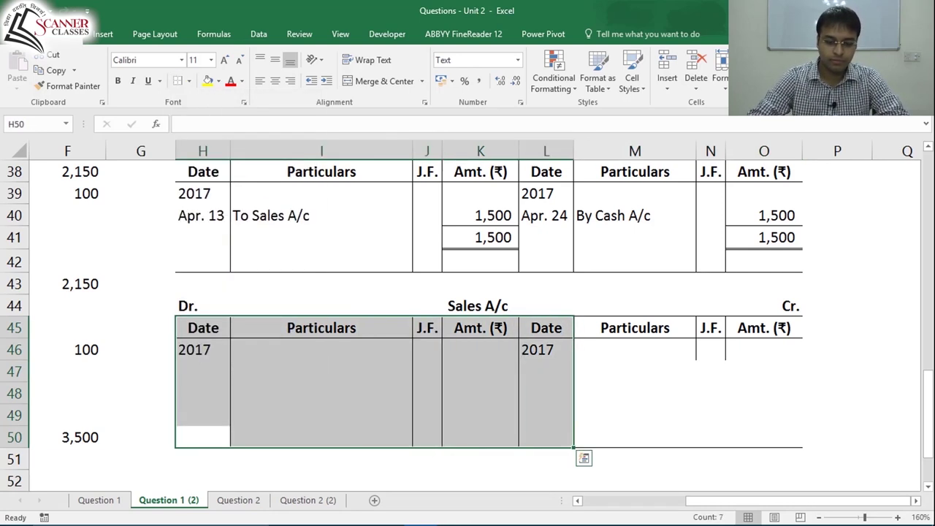
key("shift+Right")
key("alt+h")
key("b")
key("a")
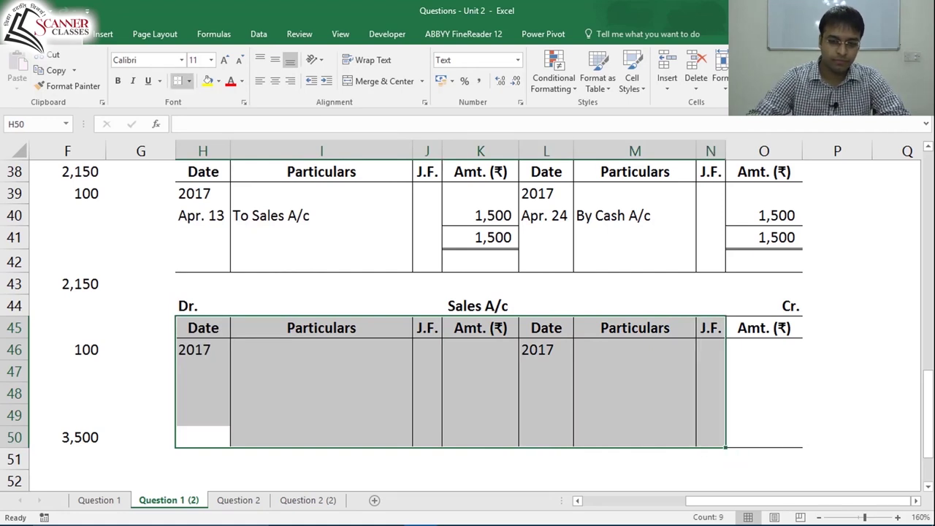
Step: Review the bordered Sales A/c layout from its heading in row 44 to the blank rows below it
key("Up")
key("Up")
key("Up")
key("Up")
key("Up")
key("Right")
key("Up")
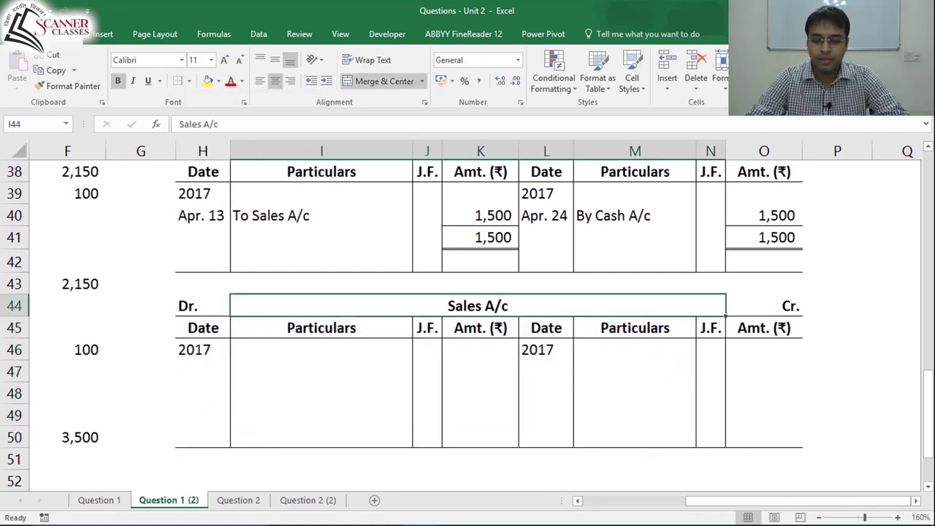
key("Down")
key("Down")
key("Down")
key("Down")
key("Down")
key("Down")
key("Down")
key("Down")
key("Down")
key("Down")
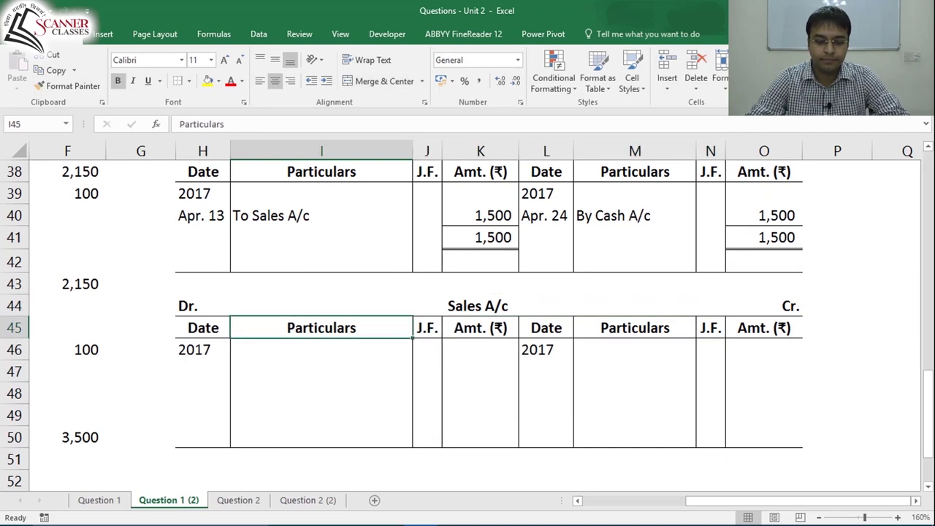
key("Up")
key("Up")
key("shift+Right")
key("shift+Right")
key("Up")
key("Up")
key("Up")
key("Up")
key("Up")
key("Up")
key("Up")
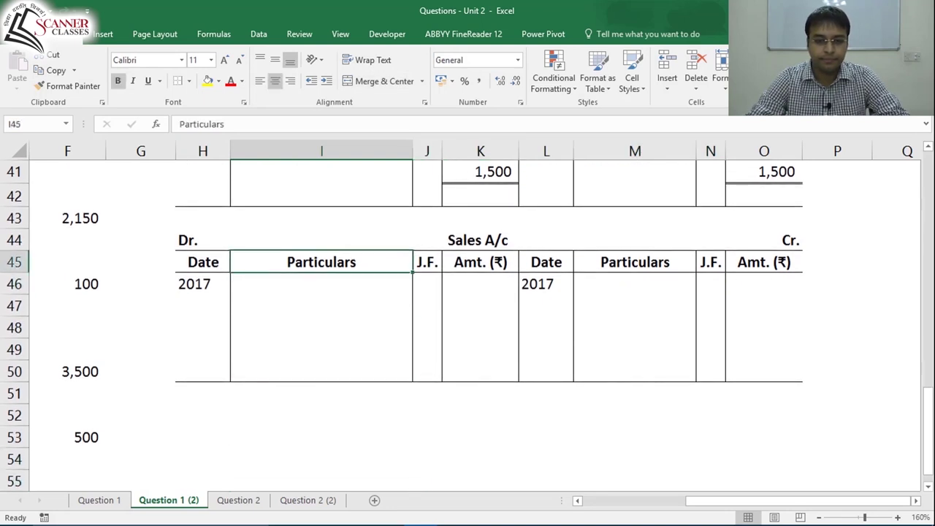
Step: Clear the 2017 year entries from H46 and L46 in Sales A/c and return to its title
key("Down")
key("Left")
key("Right")
key("Left")
key("shift+Right")
key("shift+Right")
key("shift+Right")
key("shift+Right")
key("Delete")
key("Up")
key("Up")
key("Right")
key("Right")
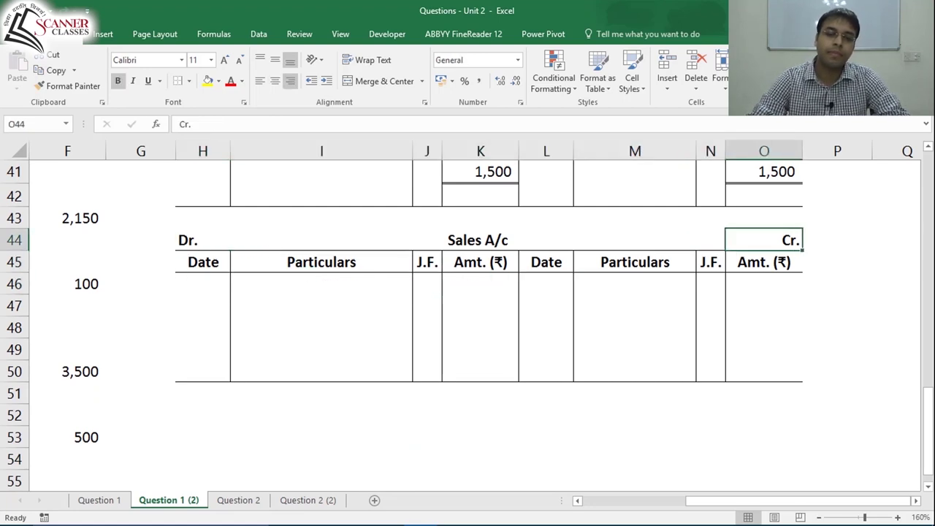
key("Left")
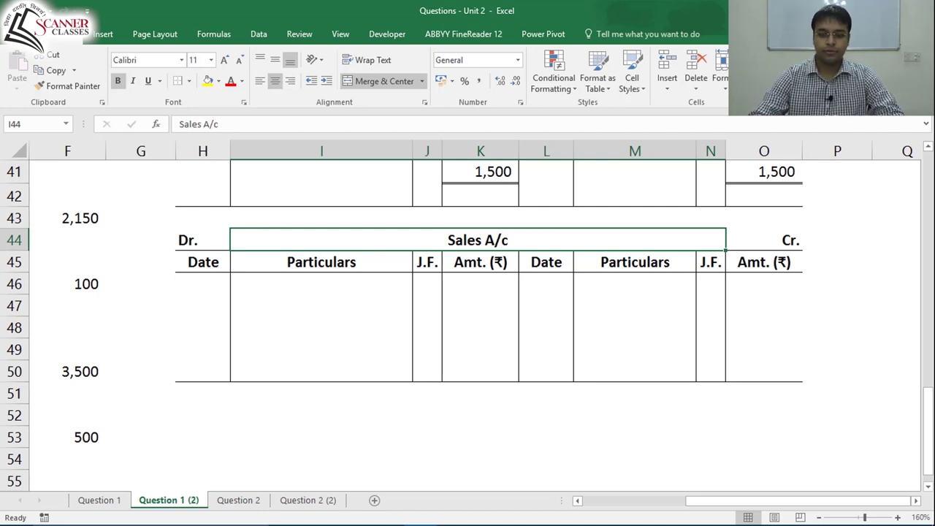
Step: Examine the journal from its heading down to the Apr. 13 credit sale entry in rows 17 to 19, including its amount
key("ctrl+Home")
key("Down")
key("Down")
key("Down")
key("Down")
key("Down")
key("Down")
key("Down")
key("Down")
key("Down")
key("Down")
key("Down")
key("Down")
key("Down")
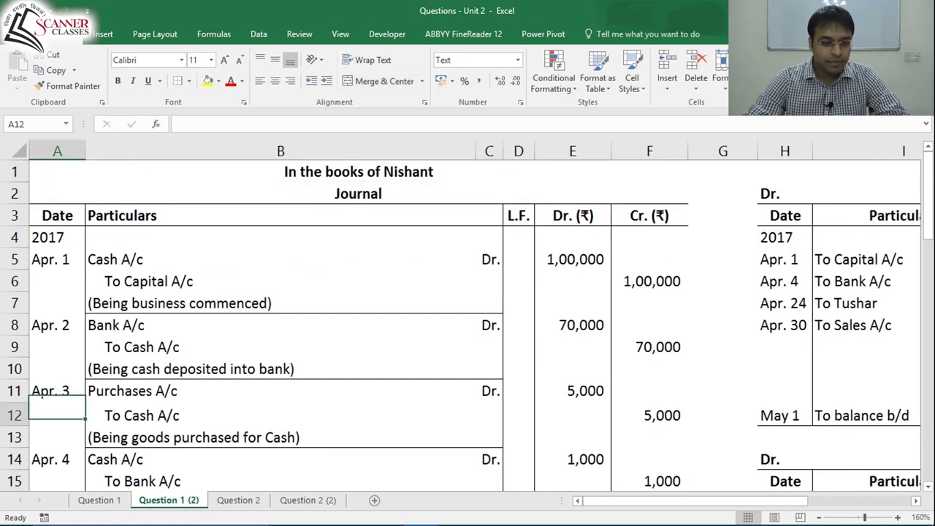
key("Down")
key("Down")
key("Down")
key("Down")
key("Down")
key("Down")
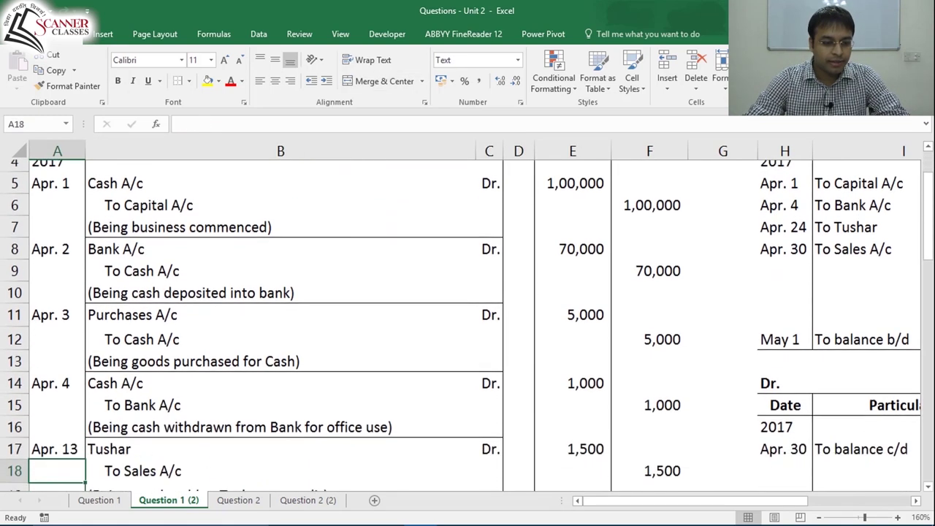
key("Up")
key("Up")
key("Up")
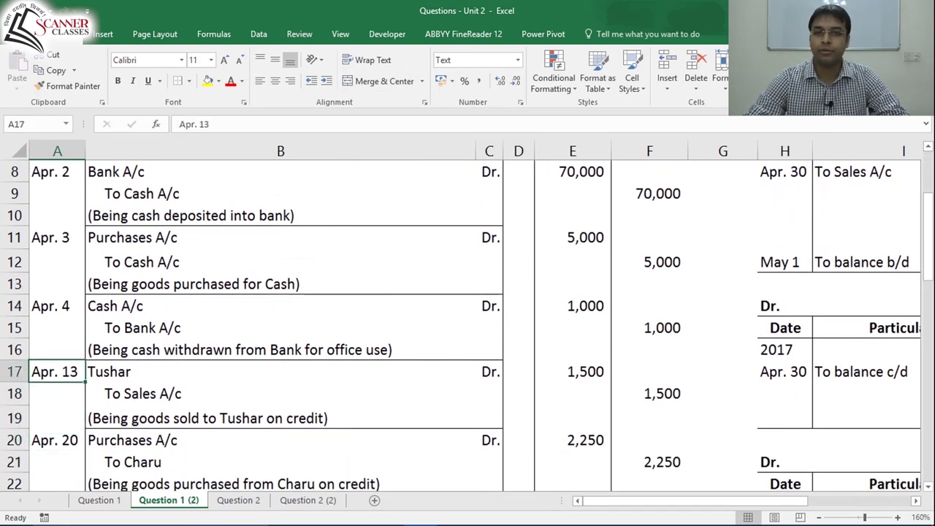
key("Right")
key("Right")
key("Right")
key("Right")
key("Right")
key("Right")
key("Right")
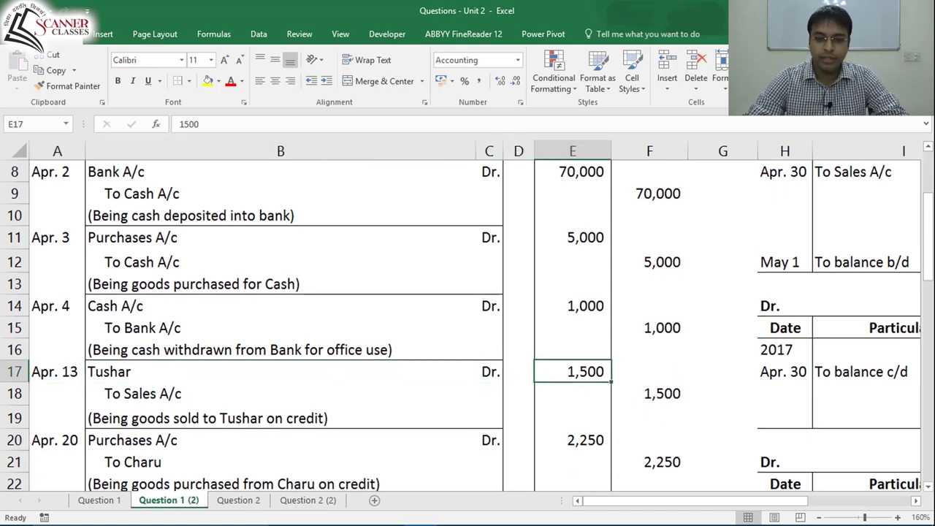
Step: Enter the year 2017 in L46, the first date row on the credit side of Sales A/c
key("Right")
key("Right")
key("Right")
key("Right")
key("Right")
key("Down")
key("Down")
key("Down")
key("Down")
key("Down")
key("Down")
key("Down")
key("Down")
key("Down")
key("Down")
key("Down")
key("Down")
key("Down")
key("Down")
key("Down")
key("Down")
key("Right")
key("Right")
key("Right")
key("Right")
key("Down")
key("Down")
key("Down")
key("Down")
key("Down")
key("Down")
key("Down")
key("Down")
key("Down")
key("Down")
key("Down")
key("Left")
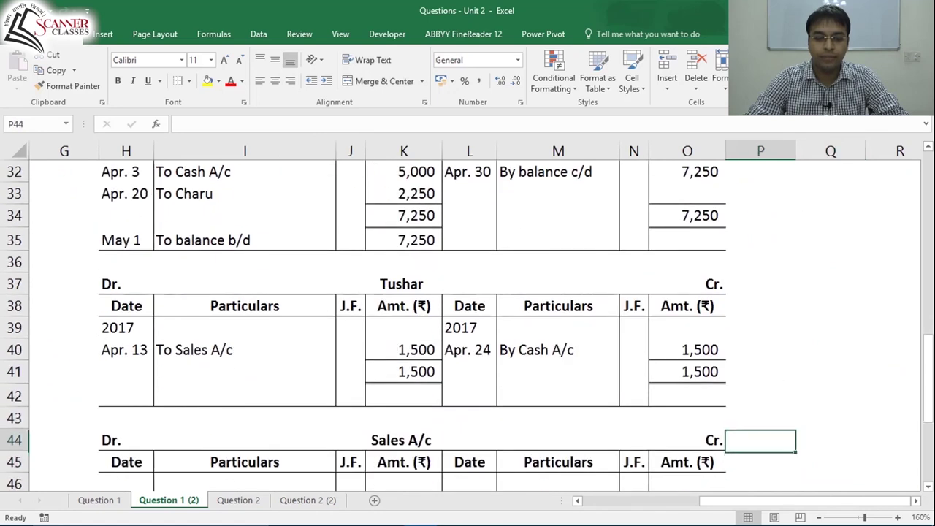
key("Left")
key("Left")
key("Left")
key("Right")
key("Down")
key("Down")
key("Down")
key("Left")
key("Down")
key("Down")
key("Left")
key("Up")
key("Up")
key("Up")
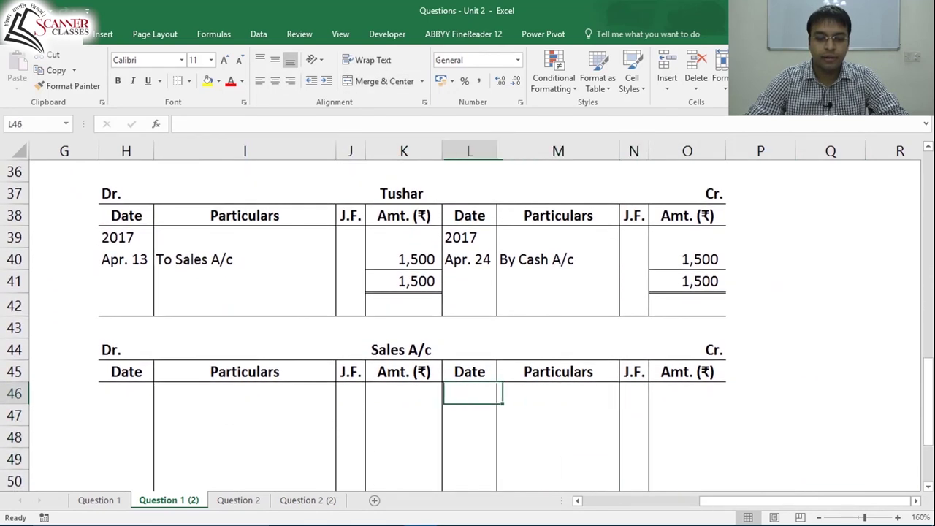
type("2017")
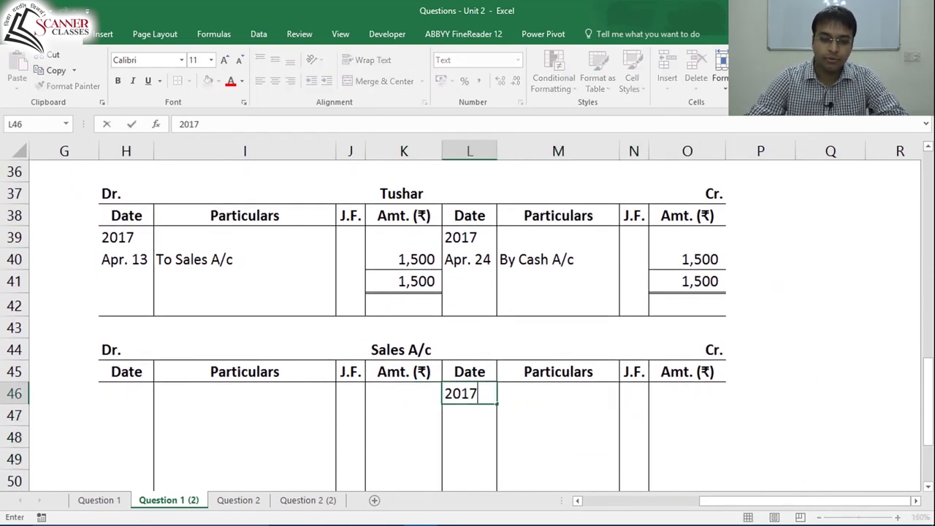
key("Return")
Step: Post the credit sale in row 47 of Sales A/c: date Apr. 13, particulars "By" plus the customer's name, amount 1500
type("Arp. 13")
key("Tab")
type("By Tushar")
key("Tab")
key("Tab")
type("1500")
key("ctrl+Return")
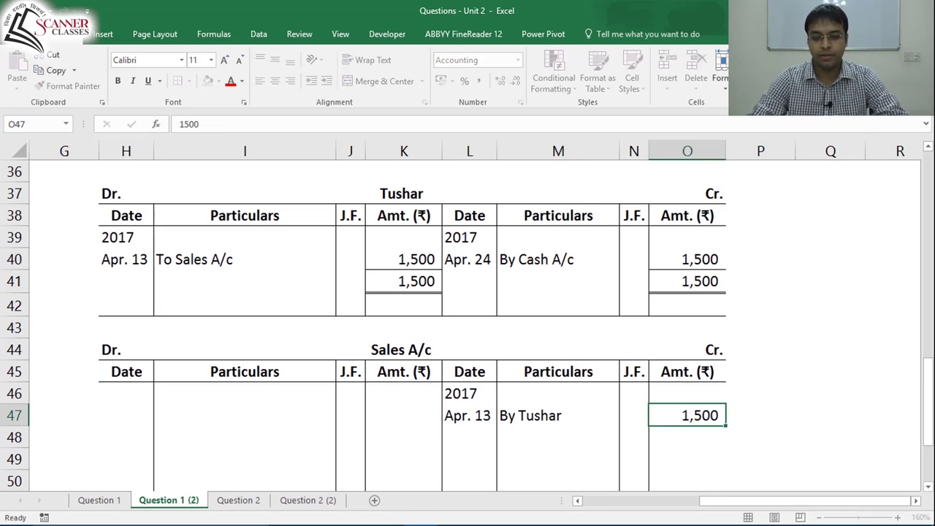
Step: Review the blank credit-side rows below the Apr. 13 posting in Sales A/c, ending at M48
key("Down")
key("Down")
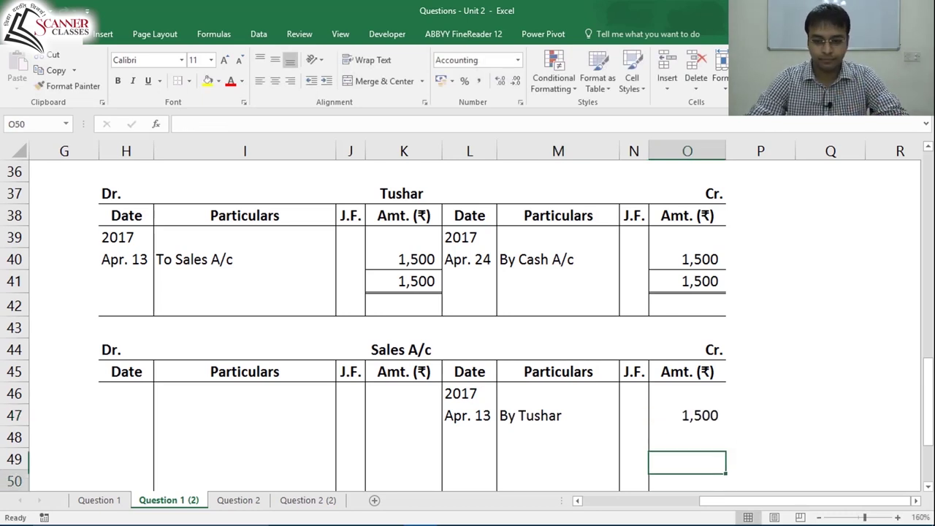
key("Down")
key("Down")
key("Down")
key("Left")
key("Left")
key("Up")
key("Up")
key("Up")
key("Up")
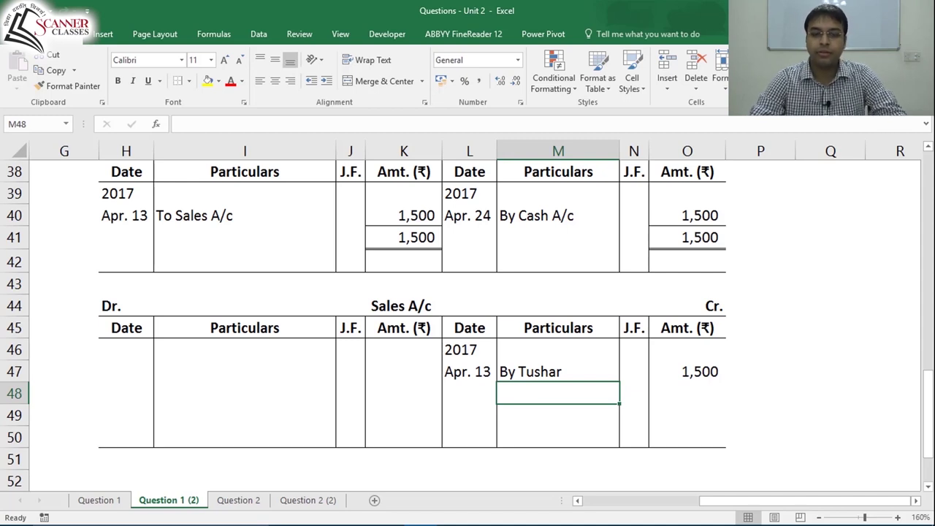
Step: Scan the journal from its heading downward for further entries that affect Sales A/c
key("ctrl+Home")
key("Down")
key("Down")
key("Down")
key("Down")
key("Down")
key("Down")
key("Down")
key("Down")
key("Down")
key("Down")
key("Down")
key("Down")
key("Down")
key("Down")
key("Down")
key("Down")
key("Down")
key("Down")
key("Down")
key("Down")
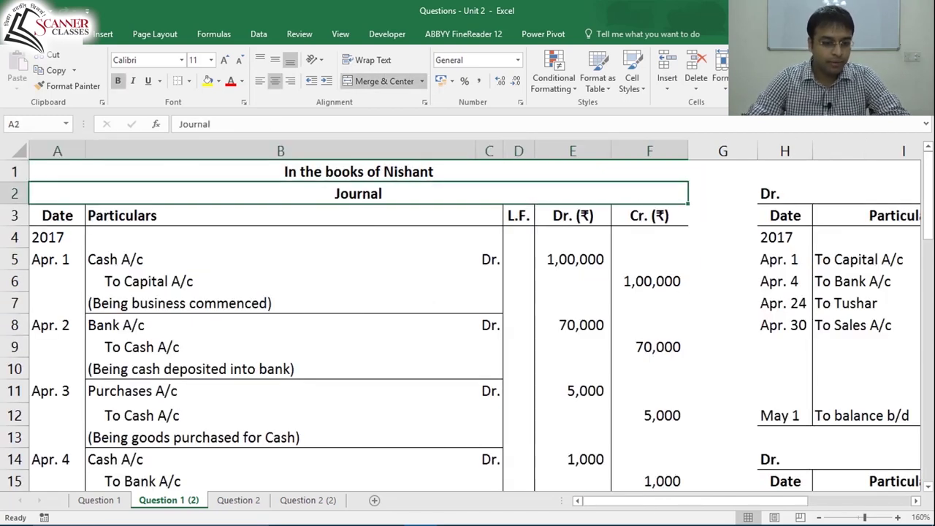
key("Down")
key("Down")
key("Up")
key("Up")
key("Up")
key("Up")
key("Up")
key("Up")
key("Up")
key("Up")
key("Up")
key("Up")
key("Up")
key("Up")
key("Up")
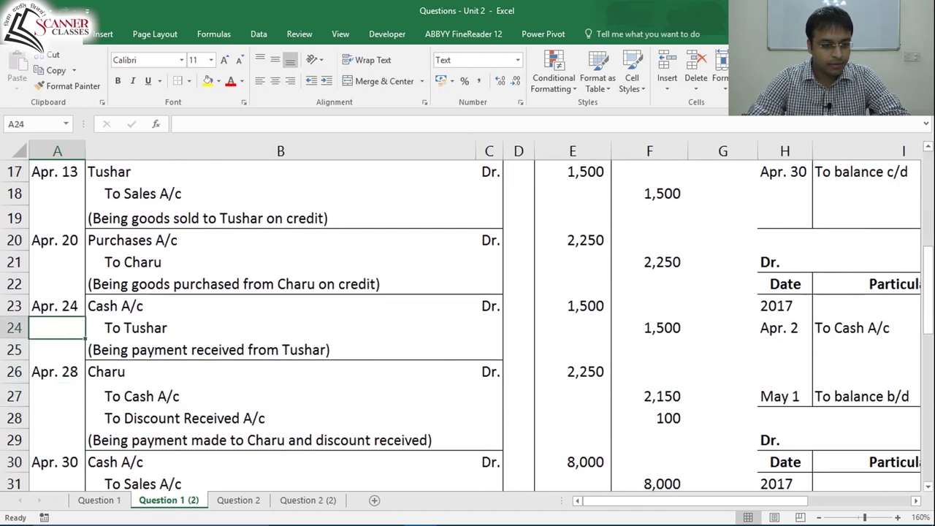
Step: Recheck the journal entries from Apr. 4 to Apr. 24, including the credited account in B24
key("Up")
key("Up")
key("Up")
key("Up")
key("Down")
key("Down")
key("Down")
key("Down")
key("Down")
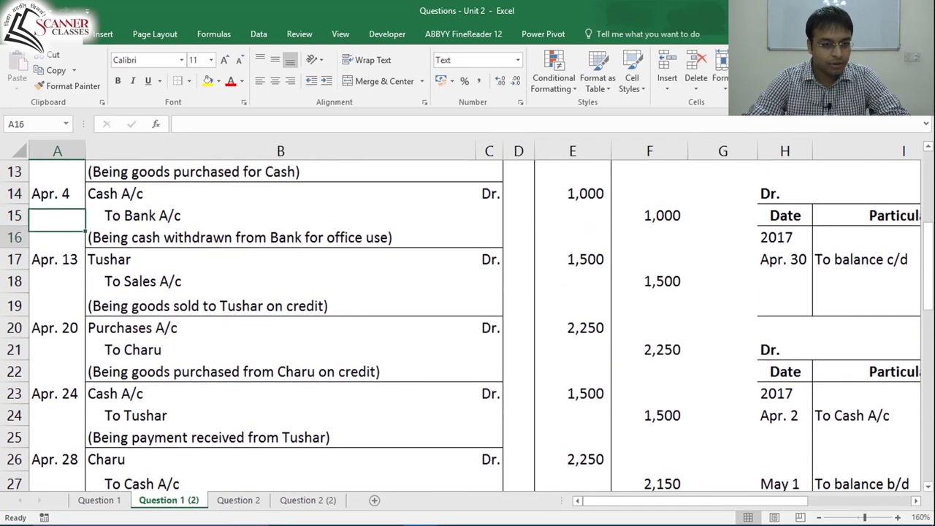
key("Right")
key("Down")
key("Down")
key("Right")
key("Down")
key("Left")
key("Left")
key("Down")
key("Down")
key("Down")
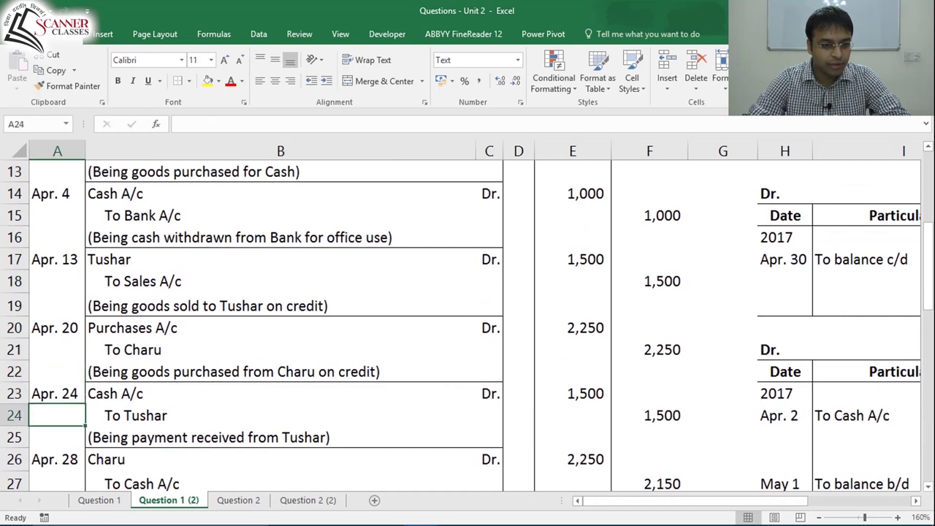
key("Right")
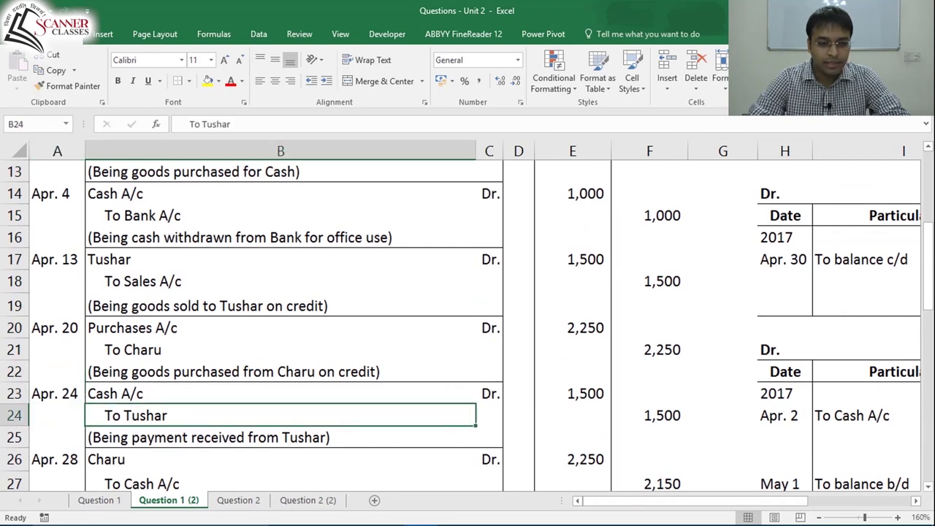
Step: Examine the journal entries from Apr. 28 to Apr. 30, including the credit to Sales A/c in row 31 and its amount
key("Down")
key("Down")
key("Down")
key("Down")
key("Down")
key("Down")
key("Down")
key("Down")
key("Up")
key("Up")
key("Left")
key("Down")
key("Right")
key("Up")
key("Down")
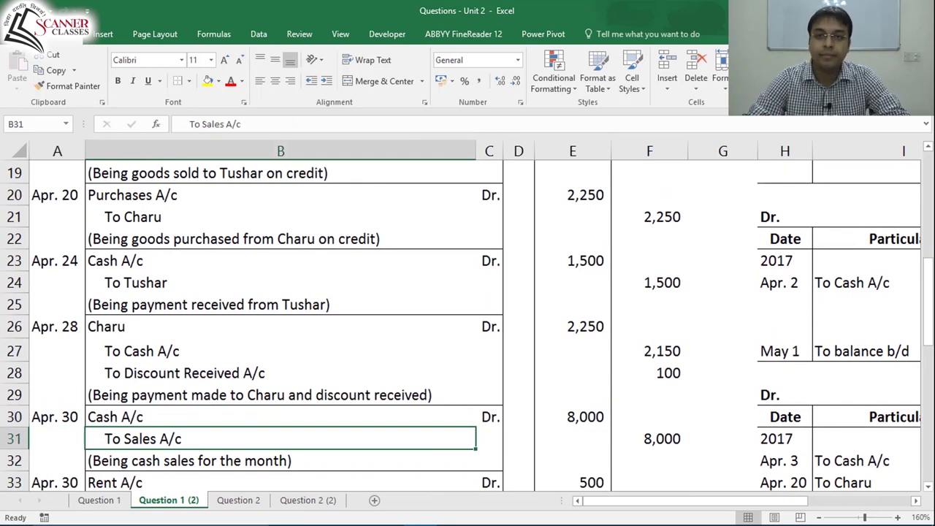
key("Right")
key("Right")
key("Right")
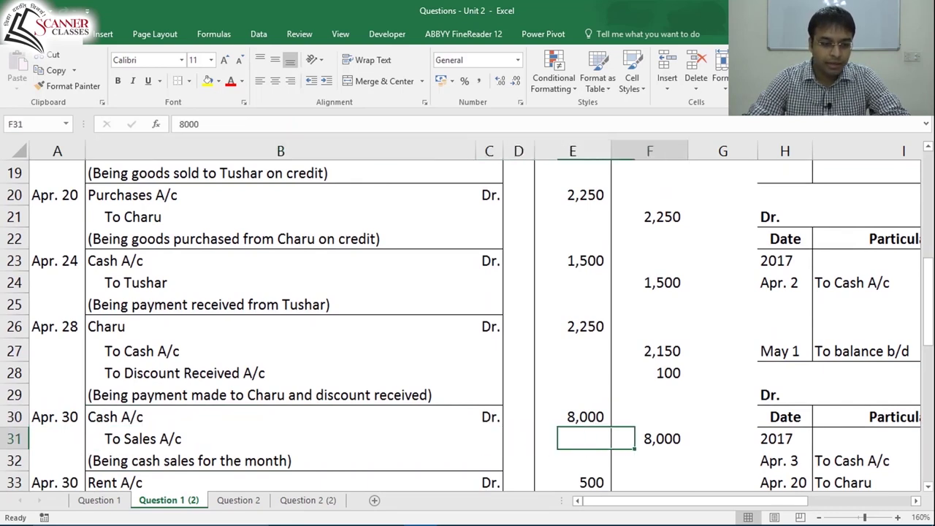
Step: Post the month's cash sales in row 48 on the credit side of Sales A/c: Apr. 30, "By Cash A/c", amount 8000
key("Right")
key("Right")
key("Right")
key("Right")
key("Right")
key("Right")
key("Right")
key("Right")
key("Right")
key("Down")
key("Down")
key("Down")
key("Down")
key("Down")
key("Down")
key("Down")
key("Down")
key("Down")
key("Down")
key("Down")
key("Down")
key("Down")
key("Down")
key("Down")
key("Down")
key("Down")
key("Down")
key("Down")
key("Down")
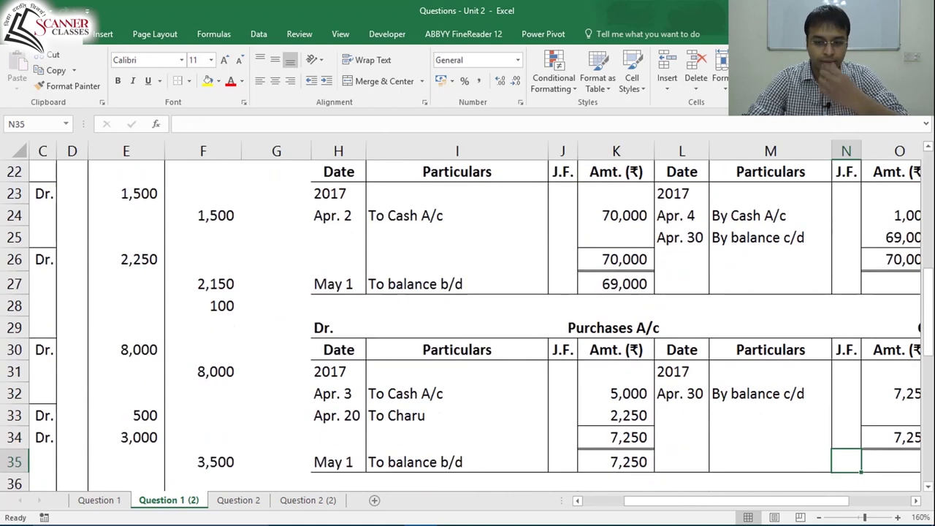
key("Right")
key("Right")
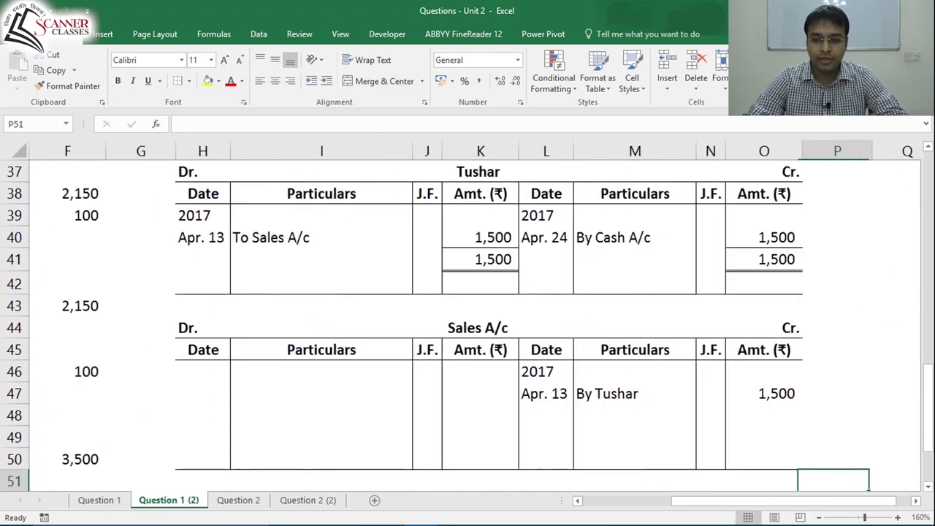
key("Right")
key("Up")
key("Left")
key("Left")
key("Left")
key("Left")
key("Up")
key("Left")
key("Up")
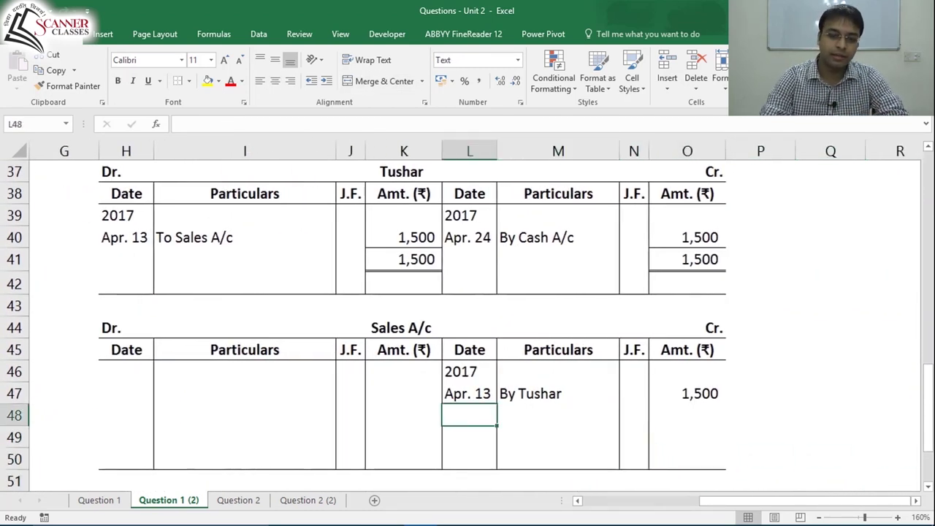
type("Apr. 30")
key("Tab")
type("By ")
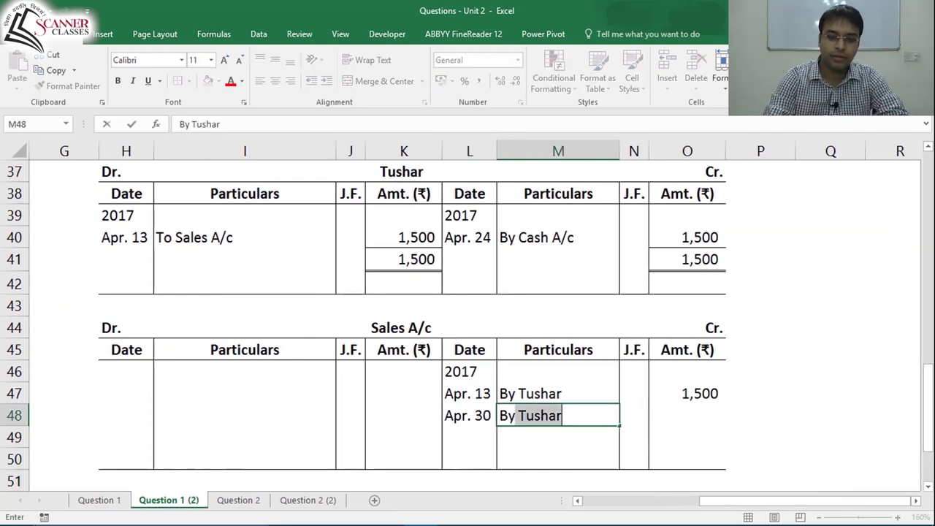
type("Cash A/c")
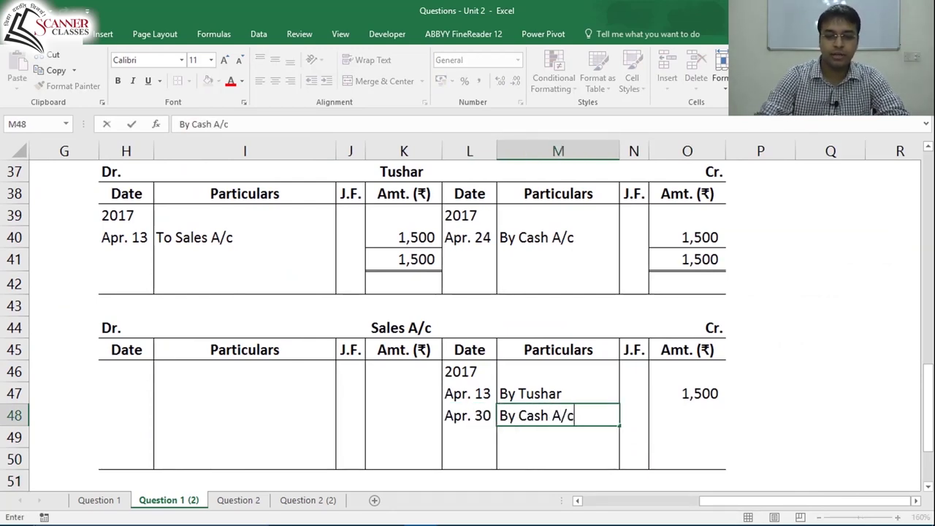
key("Tab")
key("Tab")
type("8000")
key("ctrl+Return")
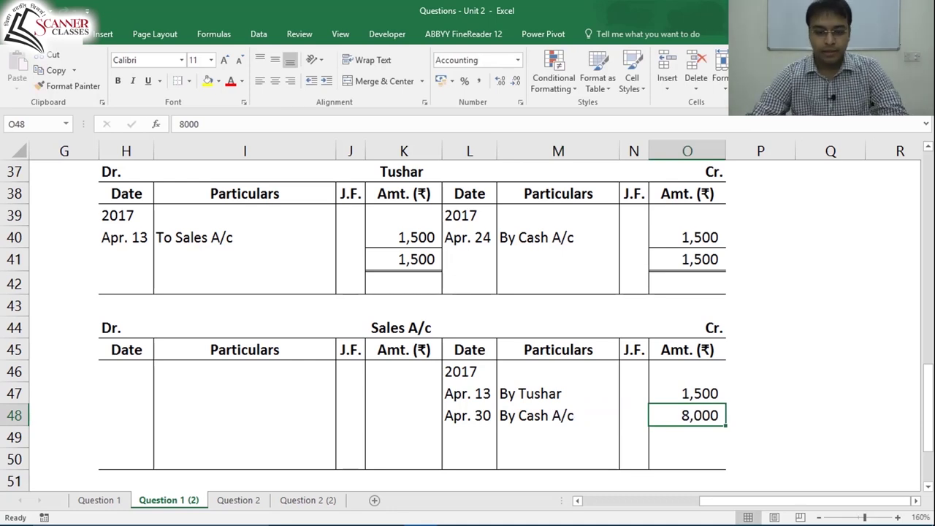
Step: Review the Apr. 30 credit posting and check the sum of the Sales A/c credit amounts in O46:O48
key("Left")
key("Left")
key("Left")
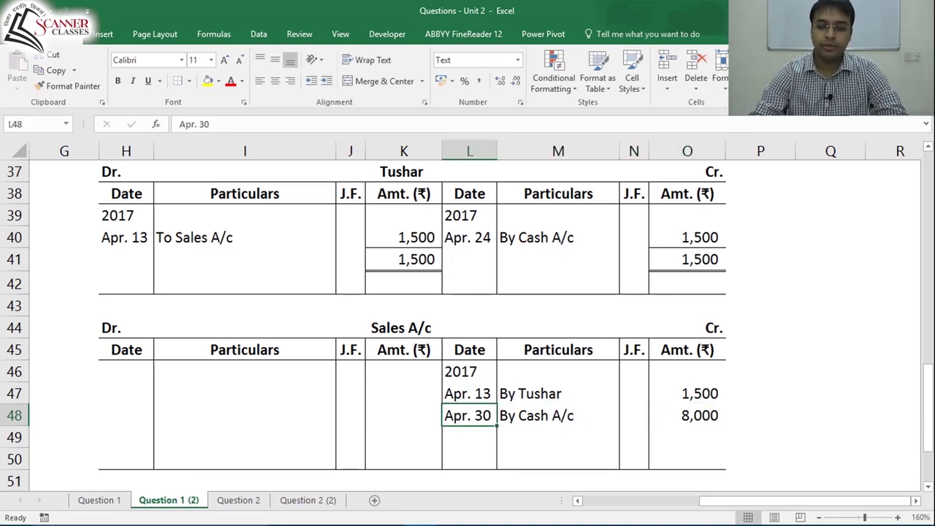
key("Right")
key("Right")
key("Right")
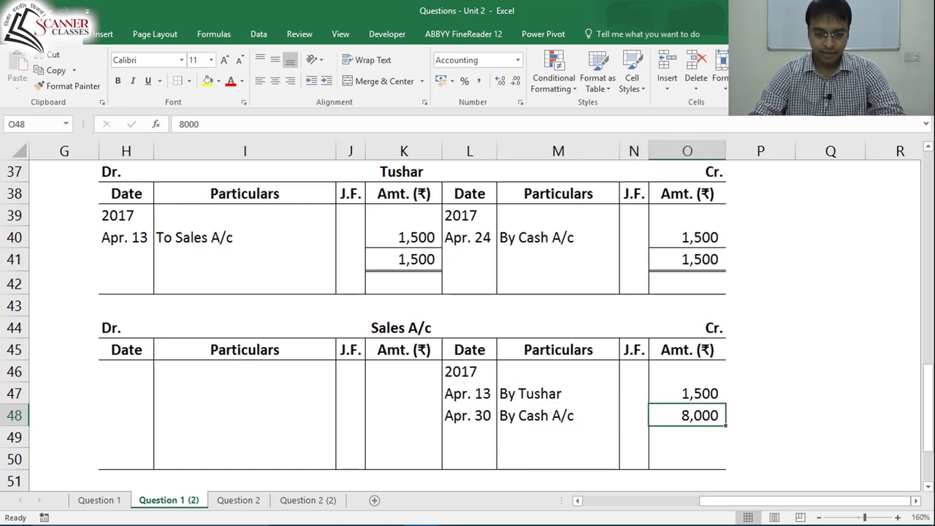
key("Left")
key("Up")
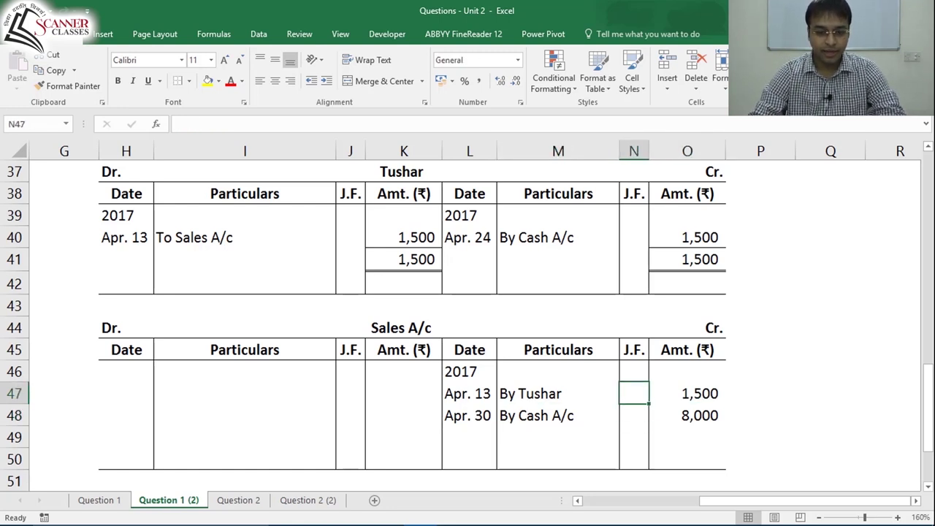
key("Left")
key("Up")
key("Right")
key("Right")
key("shift+Down")
key("shift+Down")
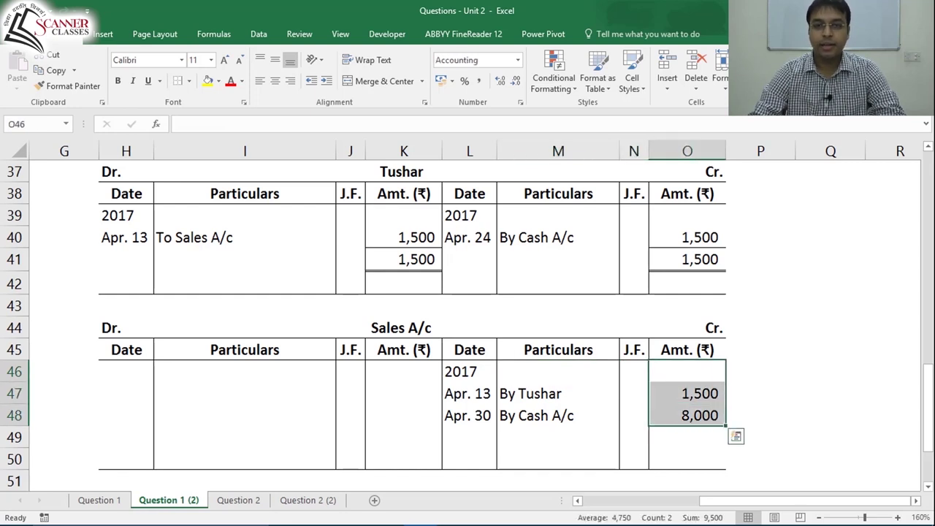
Step: Enter the closing balance on the debit side of Sales A/c: 2017 in H46, then Apr. 30, "To balance c/d" and 9500 in row 47
key("Left")
key("Left")
key("Left")
key("Left")
key("Left")
key("Left")
key("Left")
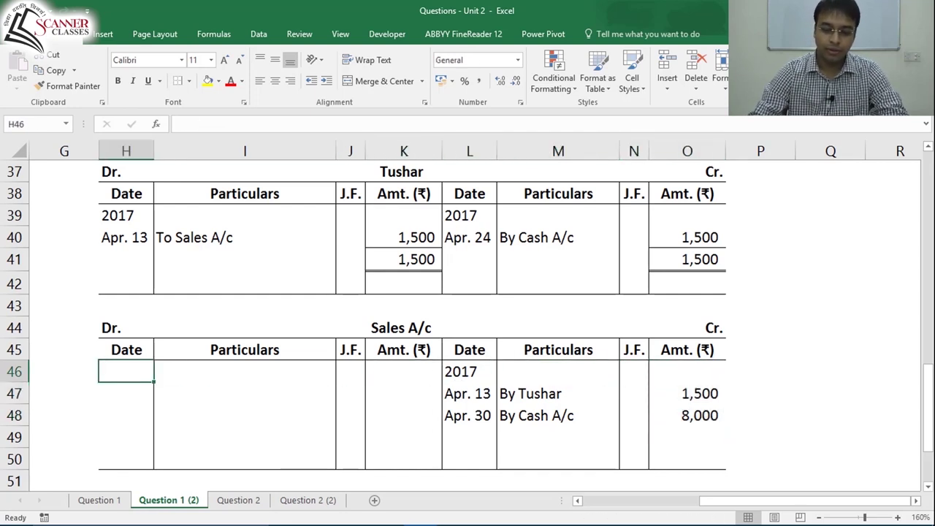
type("2017")
key("Return")
type("Apr. 30")
key("Tab")
type("To")
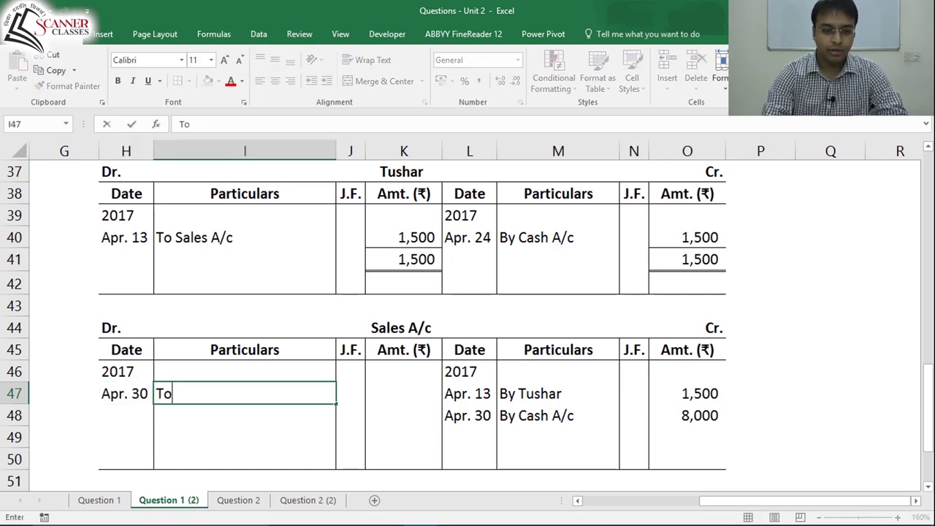
type(" balance c/")
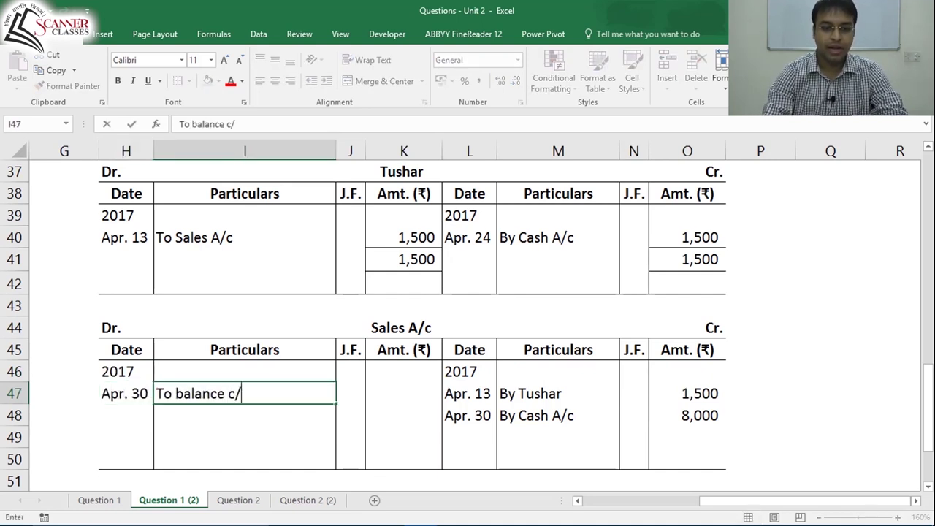
type("d")
key("Tab")
key("Tab")
type("9,")
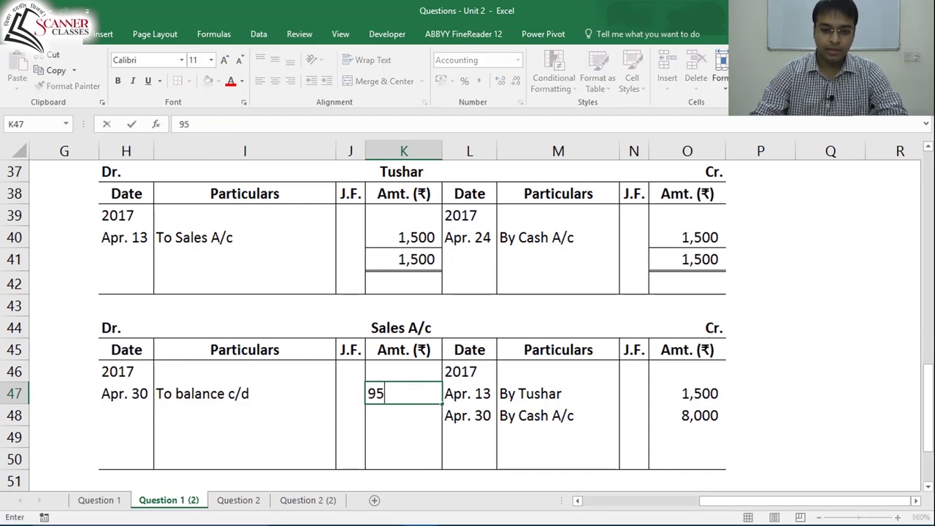
type("500")
key("Return")
Step: Total both sides of Sales A/c with AutoSum in K49 and O49, and give the totals a top and double bottom border
key("Down")
key("alt+equal")
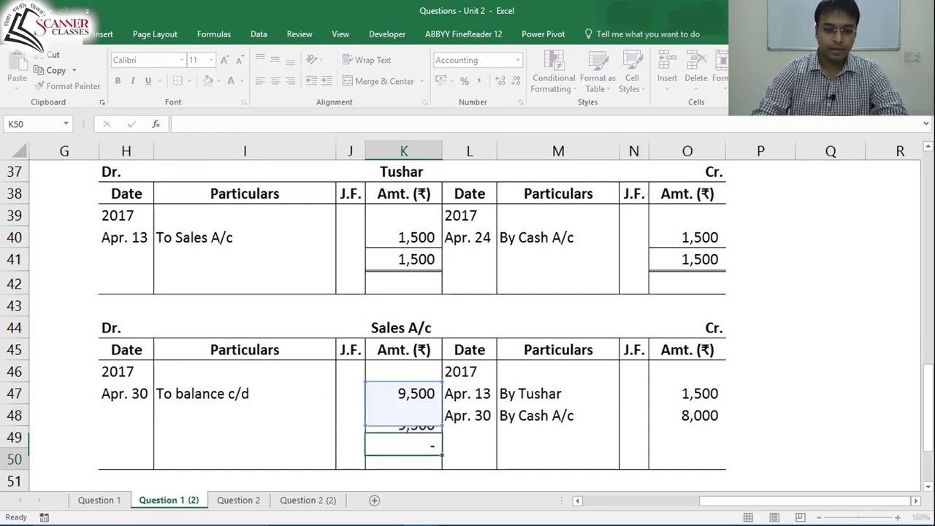
key("Right")
key("Right")
key("Right")
key("Right")
key("alt+equal")
key("ctrl+Return")
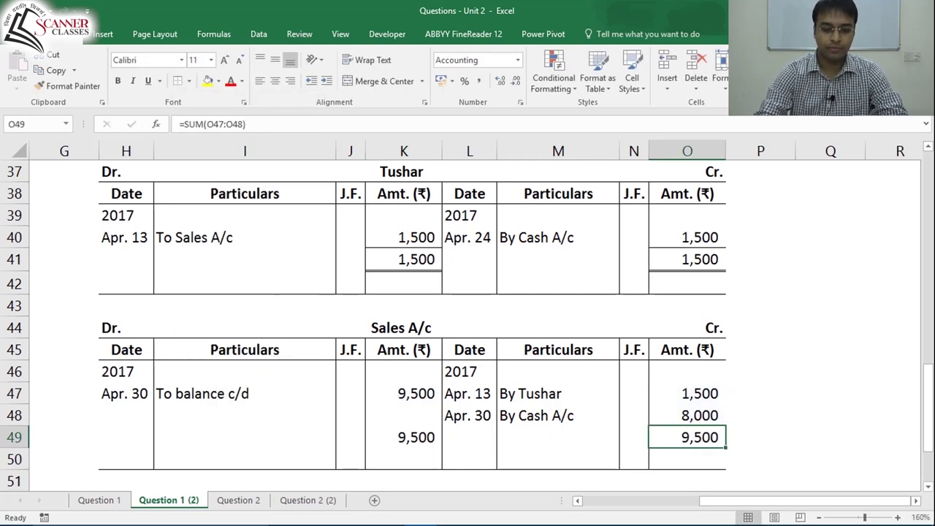
left_click(404, 437)
Step: Bring down the opening balance in row 50 on the credit side: May 1, "By balance b/d", amount 9500, and save the workbook
left_click(469, 462)
type("May 1")
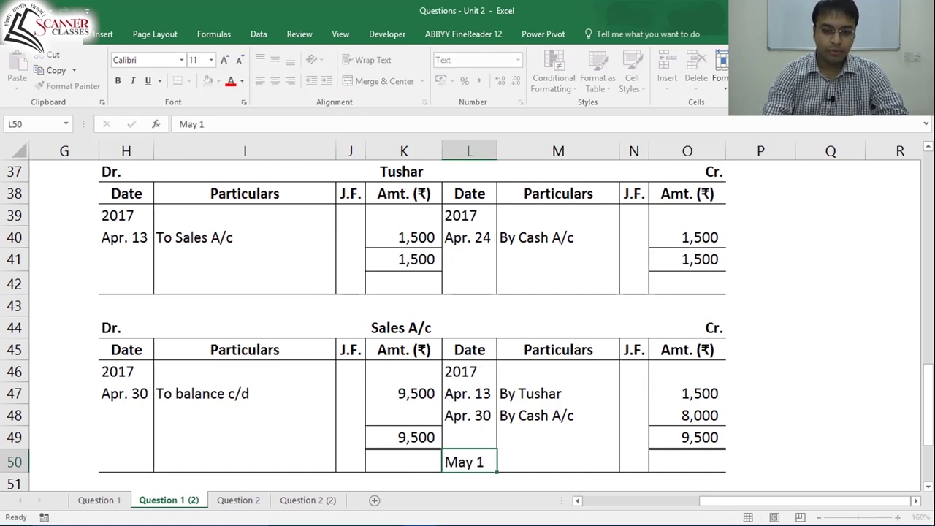
left_click(558, 462)
type("By balance b/d")
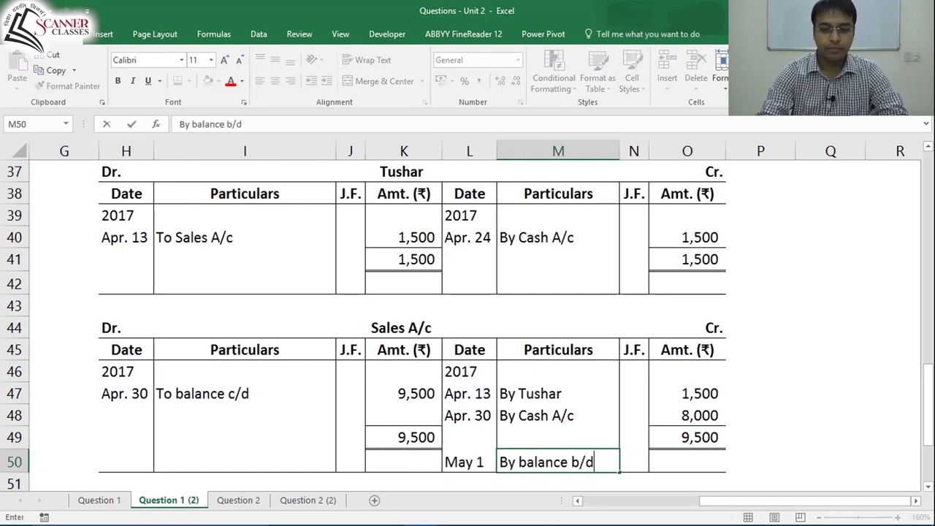
left_click(687, 462)
type("9500")
key("ctrl+s")
Step: Look over the completed Sales A/c and the blank area below it, ending at H46
left_click(687, 415)
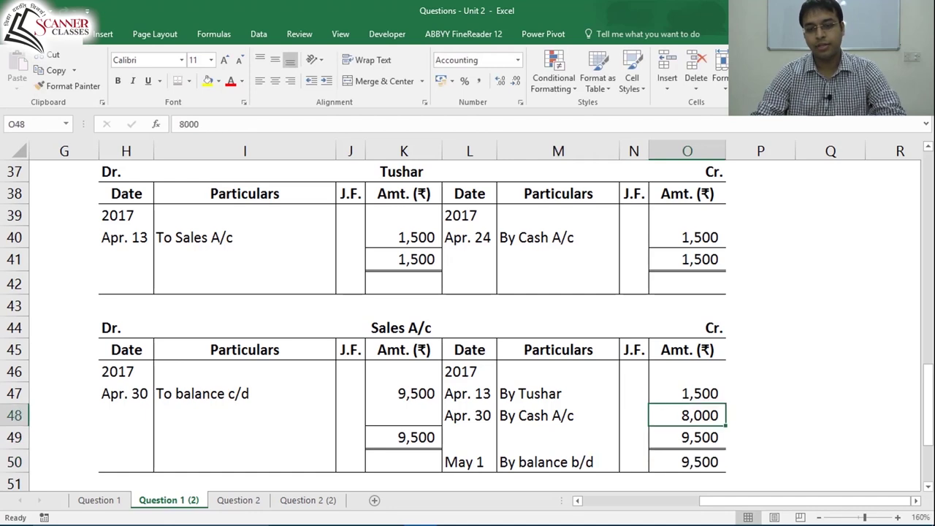
key("Up")
key("Up")
key("Up")
key("Up")
key("Left")
key("Left")
key("Left")
key("Down")
key("Down")
key("Down")
key("Down")
key("Down")
key("Down")
key("Down")
key("Down")
key("Down")
key("Down")
key("Down")
key("Down")
key("Up")
key("Up")
key("Up")
key("Up")
key("Up")
key("Up")
key("Up")
key("Up")
key("Up")
key("Up")
key("Right")
key("Right")
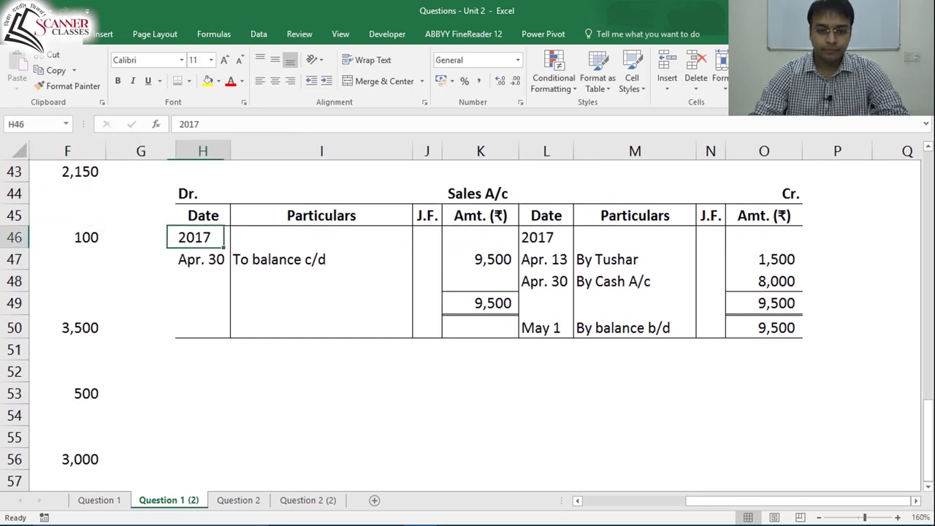
Step: Review Sales A/c from its heading in row 44 to the first credit-side posting date in L47
key("Up")
key("Up")
key("Right")
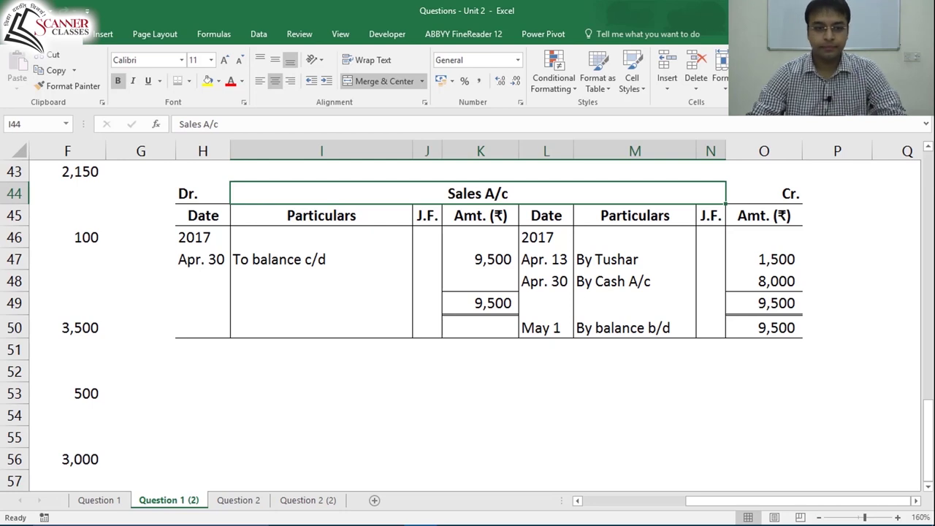
key("Down")
key("Down")
key("Right")
key("Right")
key("Right")
key("Down")
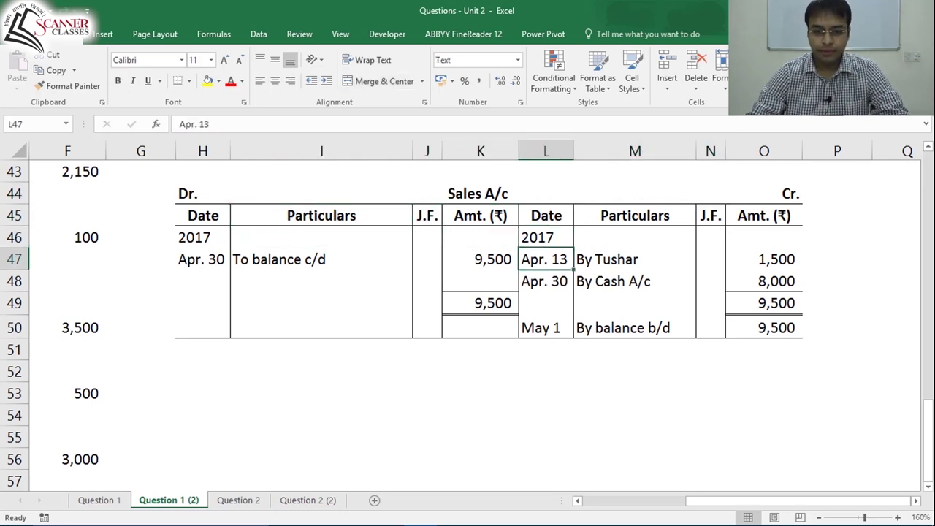
Step: Review the Sales A/c postings in rows 47 and 48, comparing the credit entries with the balance c/d on the debit side
key("Right")
key("Right")
key("Right")
key("Left")
key("Left")
key("Down")
key("Right")
key("Right")
key("Left")
key("Left")
key("Left")
key("Up")
key("Left")
key("Left")
key("Left")
key("Right")
key("Right")
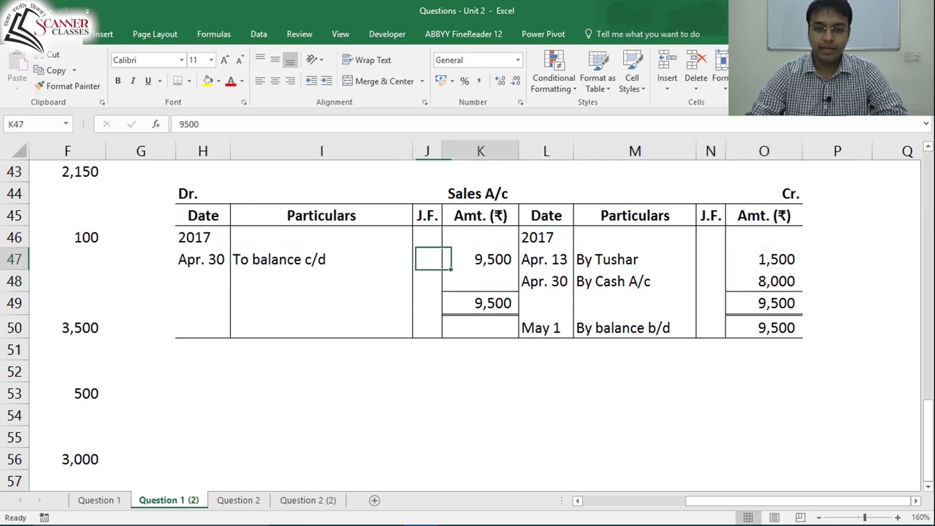
Step: Check the opening balance brought down in row 50 of Sales A/c, then return to the account heading in row 44
key("Down")
key("Down")
key("Right")
key("Right")
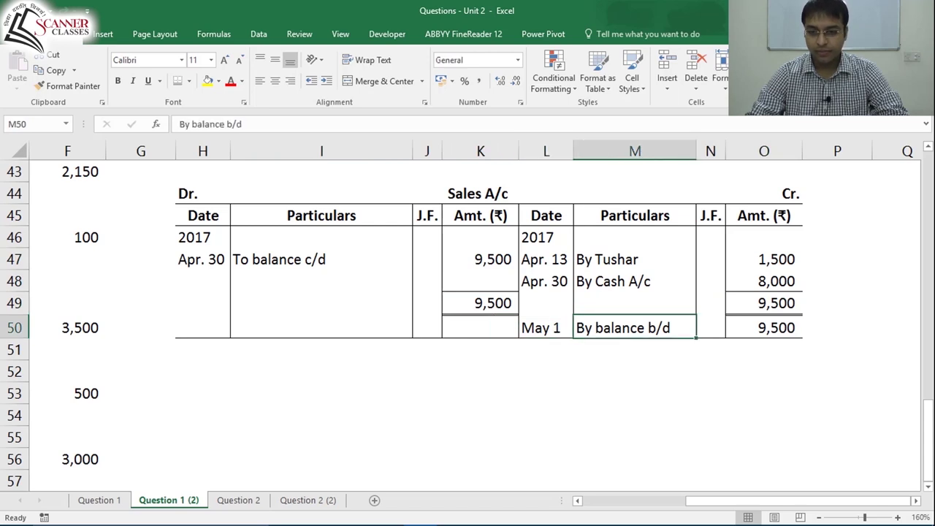
key("Right")
key("Right")
key("Left")
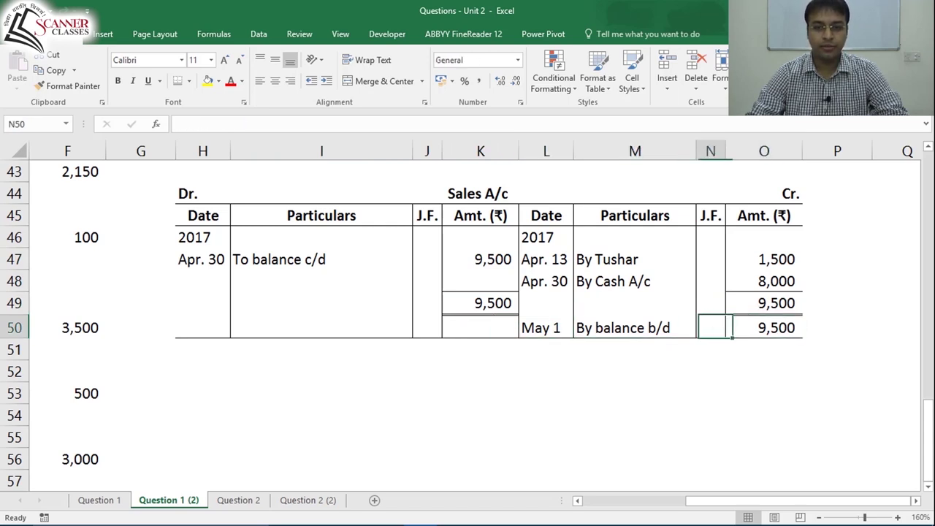
key("Left")
key("Up")
key("Up")
key("Up")
key("Up")
key("Up")
key("Up")
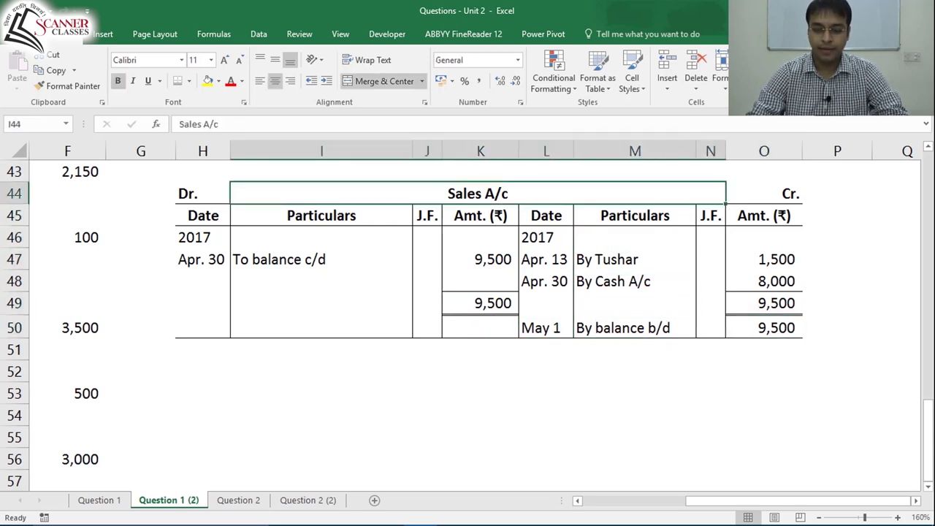
Step: Return to the start of the journal and read through the particulars of its entries from Apr. 1 onward
key("Home")
key("ctrl+Home")
key("Down")
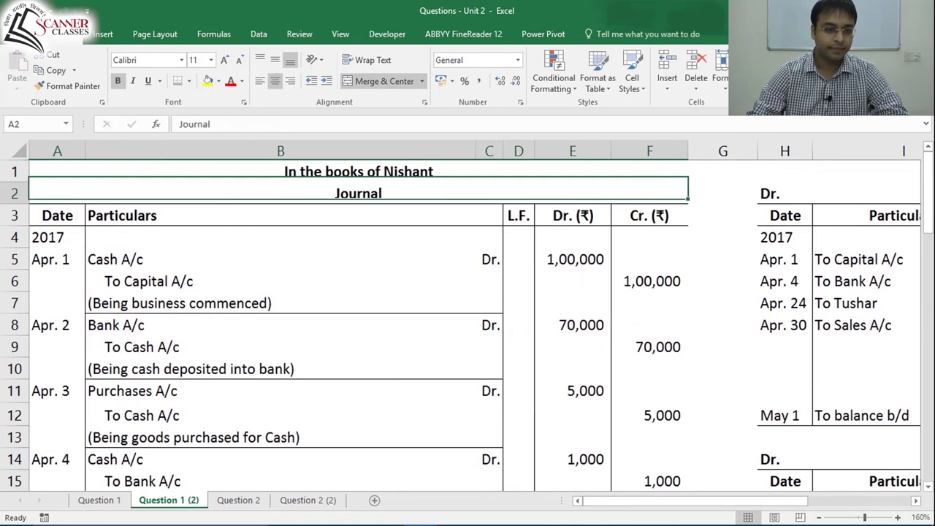
key("Down")
key("Down")
key("Down")
key("Down")
key("Down")
key("Right")
key("Down")
key("Down")
key("Down")
key("Down")
key("Down")
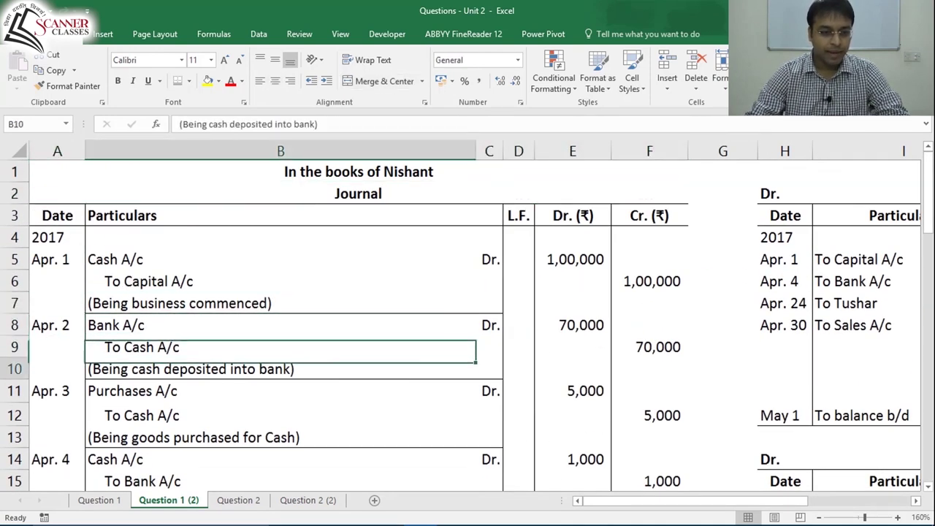
key("Down")
key("Down")
key("Down")
key("Down")
key("Down")
key("Down")
key("Down")
key("Up")
key("Up")
key("Down")
key("Down")
key("Down")
key("Down")
key("Down")
key("Down")
key("Up")
key("Up")
key("Up")
key("Up")
key("Up")
key("Up")
key("Up")
Step: Move across from the journal to the ledger and examine the Cash A/c credit side, ending at its first posting date in L5
key("Right")
key("Right")
key("Right")
key("Right")
key("Right")
key("Right")
key("Right")
key("Right")
key("Right")
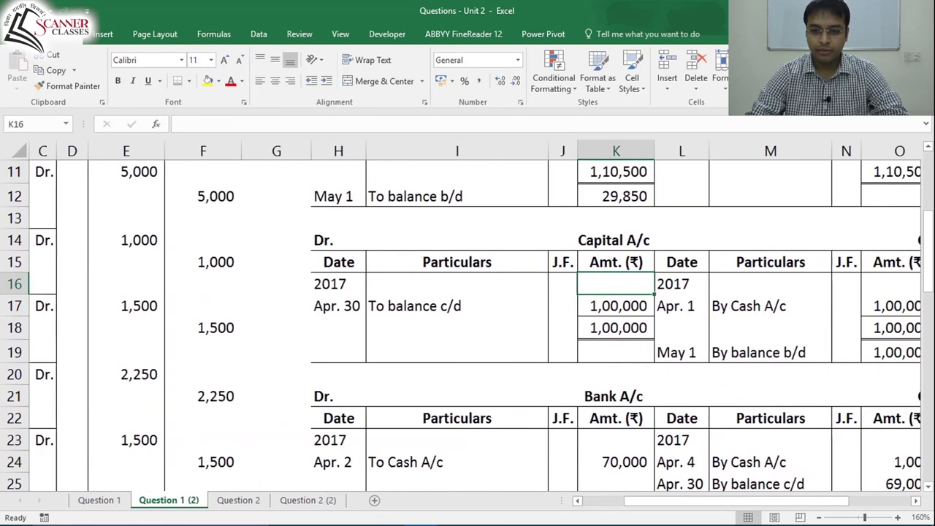
key("Right")
key("Up")
key("Up")
key("Up")
key("Up")
key("Up")
key("Up")
key("Up")
key("Up")
key("Up")
key("Up")
key("Up")
key("Up")
key("Down")
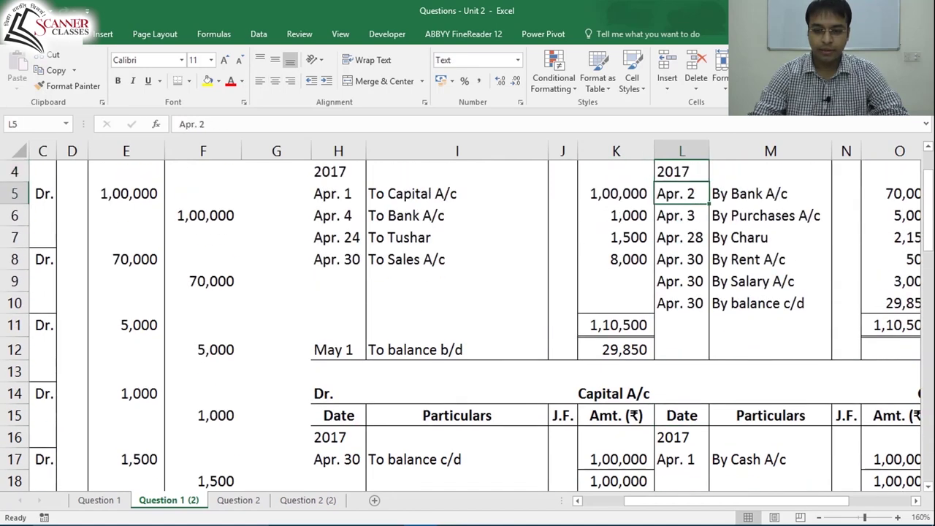
Step: Look over the finished ledger accounts below Cash A/c, from Capital A/c through Bank A/c to Purchases A/c
key("Down")
key("Down")
key("Down")
key("Down")
key("Down")
key("Down")
key("Down")
key("Down")
key("Down")
key("Down")
key("Down")
key("Down")
key("Down")
key("Down")
key("Down")
key("Down")
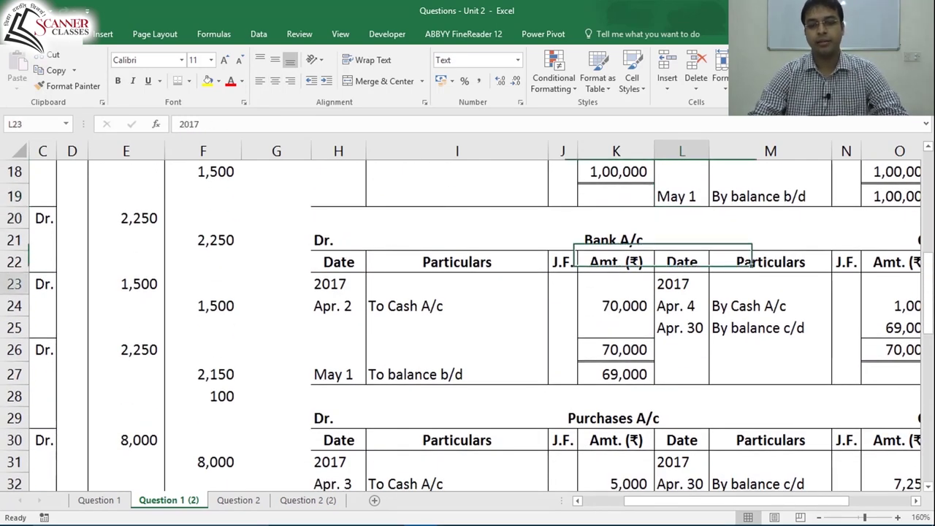
key("Down")
key("Down")
key("Down")
key("Down")
key("Down")
key("Down")
key("Down")
key("Down")
Step: Go back to the start of the journal and scan its date column for the entries, ending at Apr. 24 in A23
key("ctrl+Home")
key("Down")
key("Down")
key("Down")
key("Down")
key("Down")
key("Down")
key("Down")
key("Down")
key("Down")
key("Down")
key("Down")
key("Down")
key("Down")
key("Down")
key("Down")
key("Down")
key("Down")
key("Down")
key("Down")
key("Down")
key("Up")
key("Up")
key("Up")
key("Up")
key("Up")
key("Up")
key("Up")
key("Up")
key("Up")
key("Up")
key("Up")
key("Up")
key("Up")
key("Up")
key("Up")
key("Up")
key("Up")
key("Down")
key("Down")
key("Down")
key("Down")
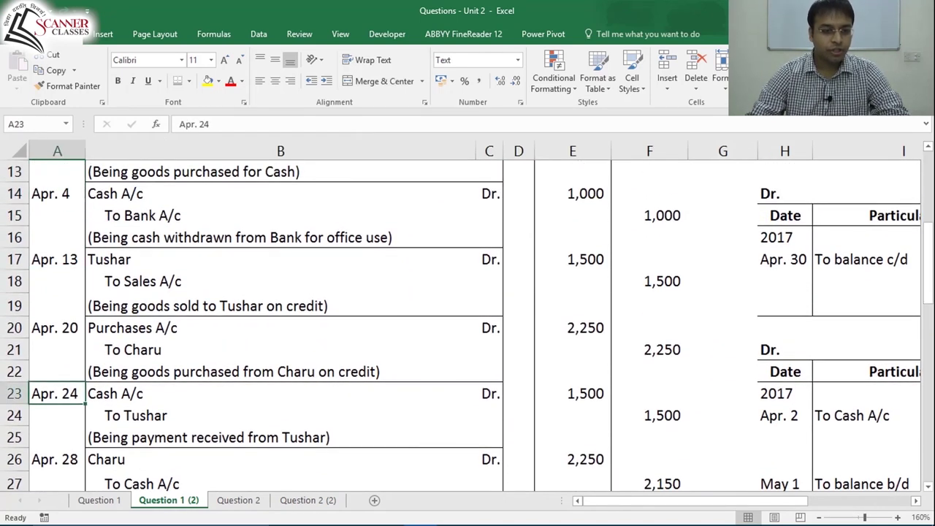
Step: Copy the Bank A/c title, column headings and year row (H21:O23) to H52, below Sales A/c
key("Right")
key("Up")
key("Up")
key("Up")
key("Down")
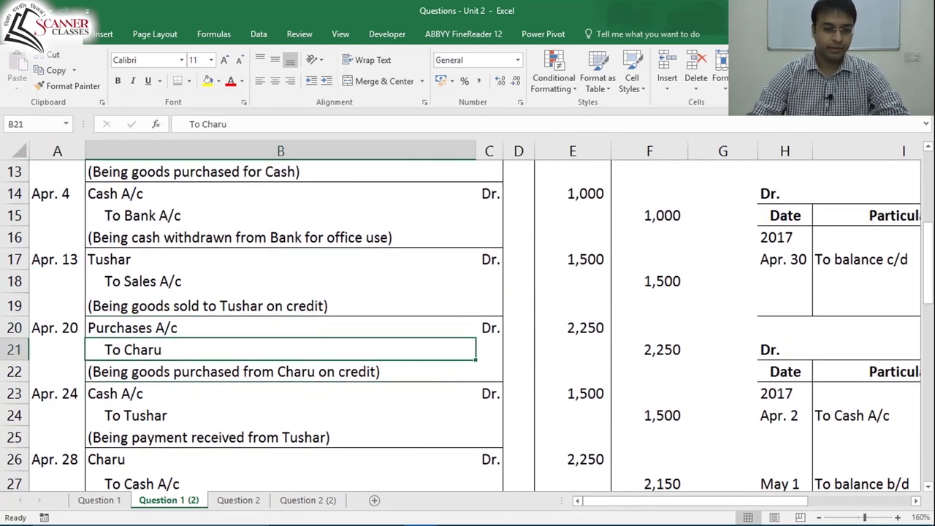
key("Right")
key("Right")
key("Right")
key("Right")
key("Right")
key("Right")
key("Right")
key("Left")
key("shift+Right")
key("shift+Right")
key("shift+Down")
key("shift+Down")
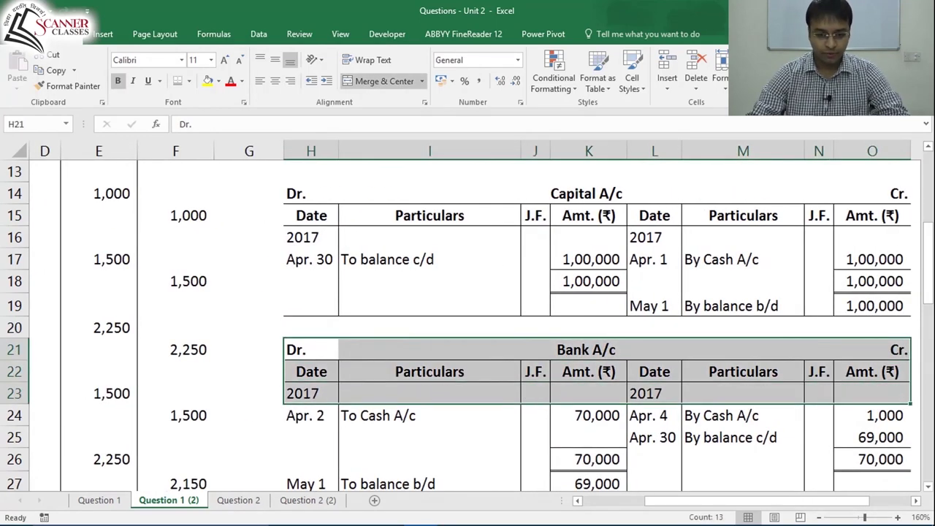
key("ctrl+c")
key("Down")
key("Down")
key("Down")
key("Down")
key("Down")
key("Down")
key("Down")
key("Down")
key("Down")
key("Down")
key("Down")
key("Down")
key("Down")
key("Down")
key("Down")
key("Down")
key("Down")
key("Down")
key("Down")
key("Down")
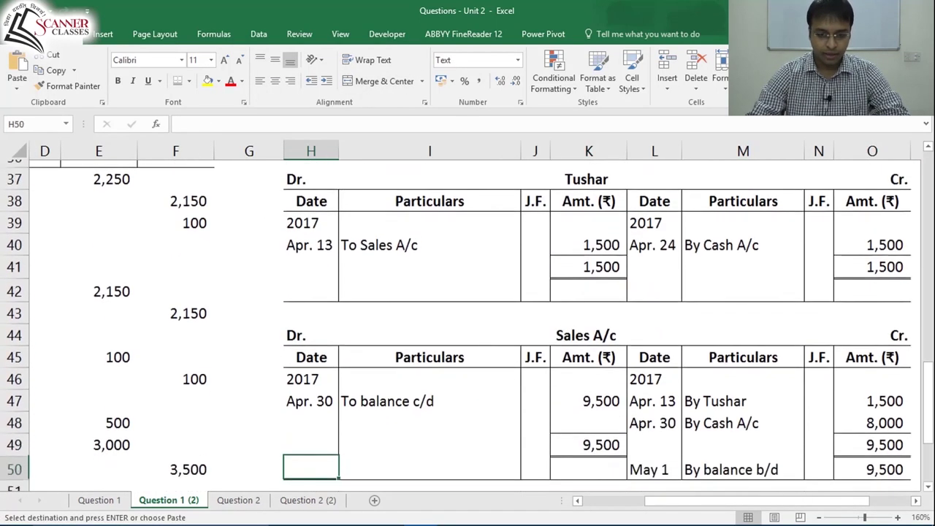
key("Down")
key("Down")
key("Return")
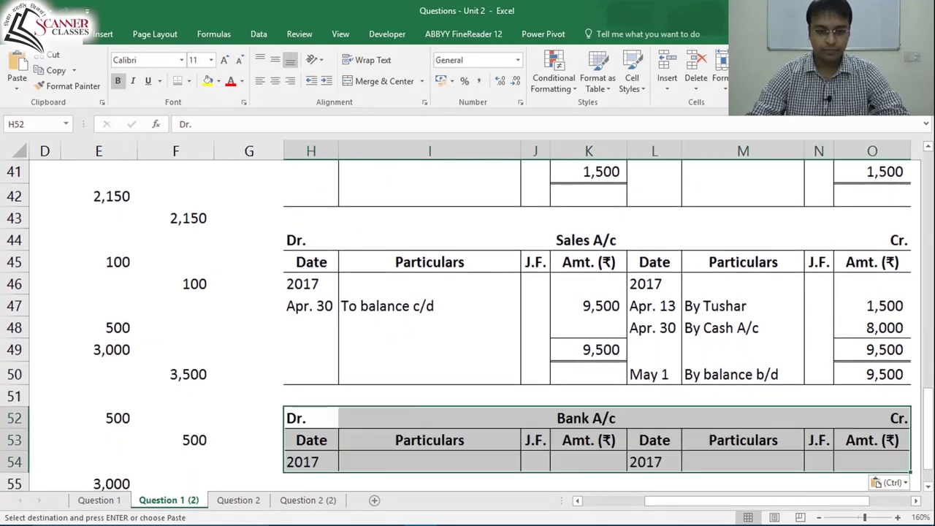
Step: Replace the copied block's title with the name of the supplier credited in the Apr. 20 journal entry
key("Right")
type("Charu")
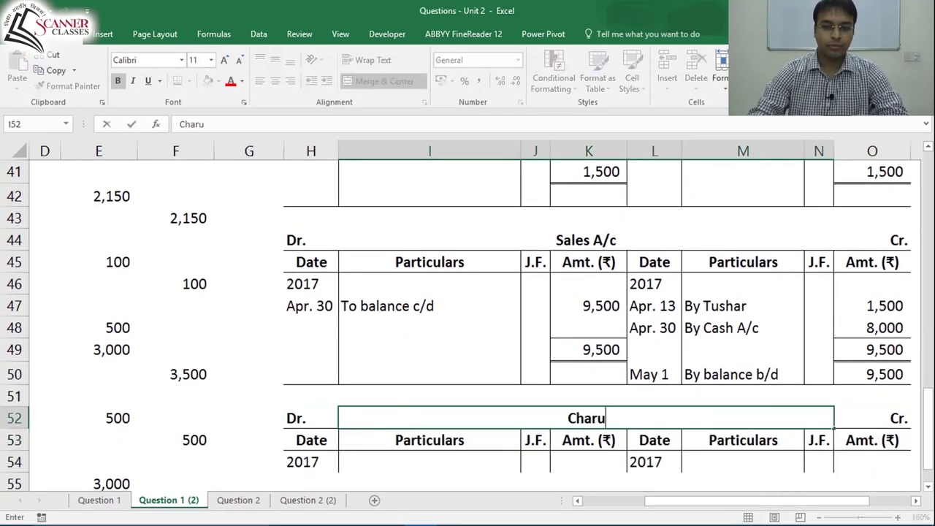
key("Return")
Step: Extend the vertical column borders of the supplier's account through rows 54 to 57, from the Date column across to the credit-side J.F. column
key("Down")
key("Down")
key("Left")
key("Up")
key("shift+Down")
key("shift+Down")
key("shift+Down")
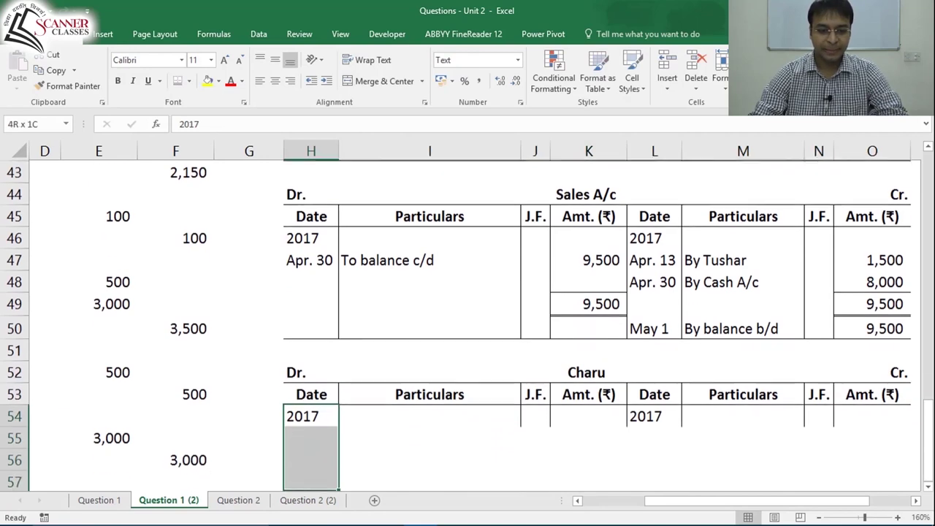
key("shift+Right")
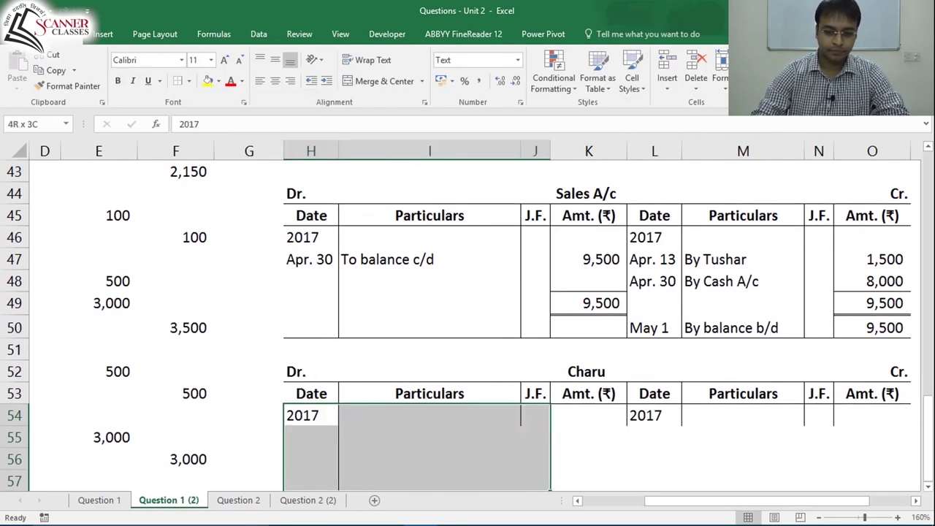
key("shift+Right")
key("alt+h")
key("b")
key("Escape")
key("shift+Right")
key("alt+h")
key("b")
key("Escape")
key("shift+Right")
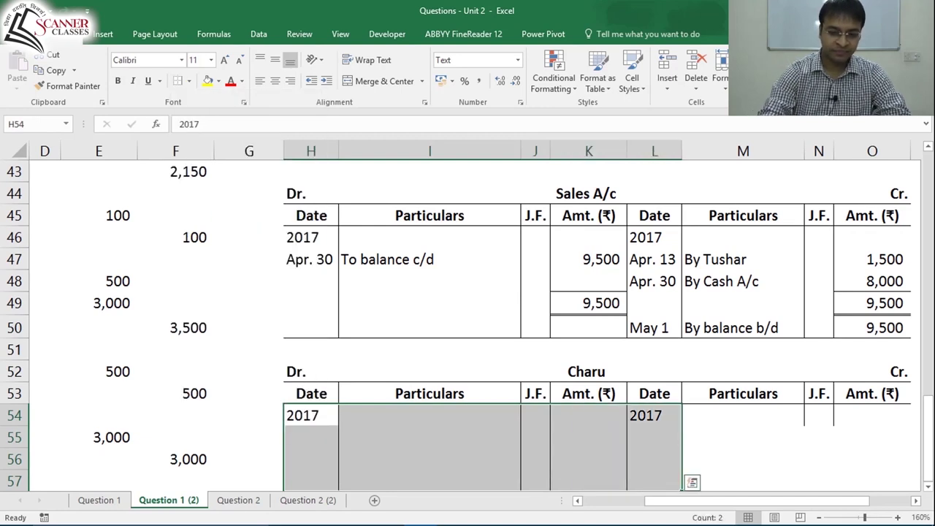
key("shift+Right")
key("shift+Right")
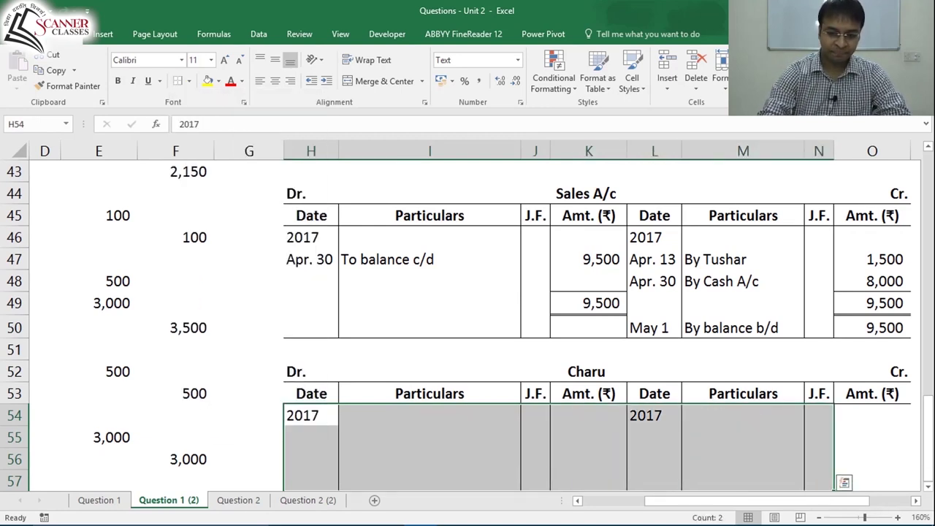
Step: Clear the year entries from both Date columns in row 54 of the supplier's account
key("Left")
key("Right")
key("shift+Right")
key("shift+Right")
key("shift+Right")
key("shift+Right")
key("Delete")
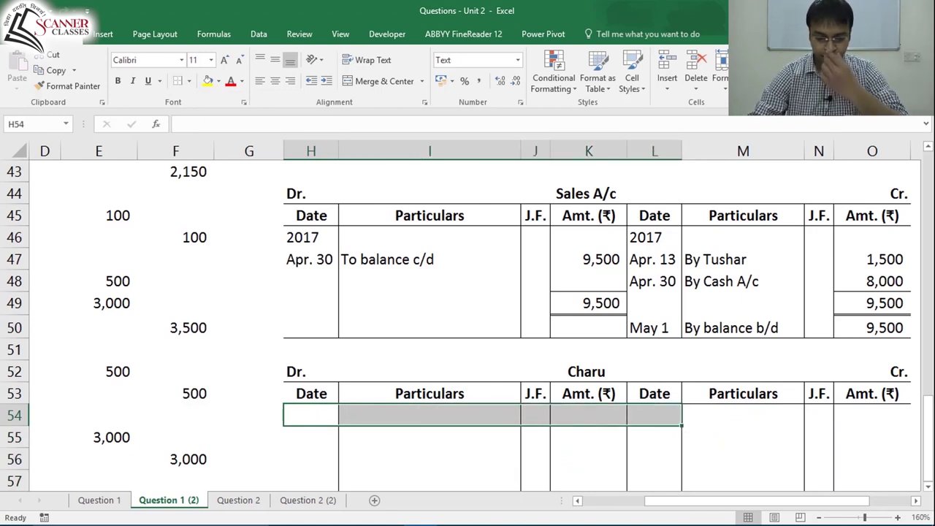
key("Down")
key("Down")
key("Down")
key("Down")
key("Down")
key("Down")
key("Right")
key("Up")
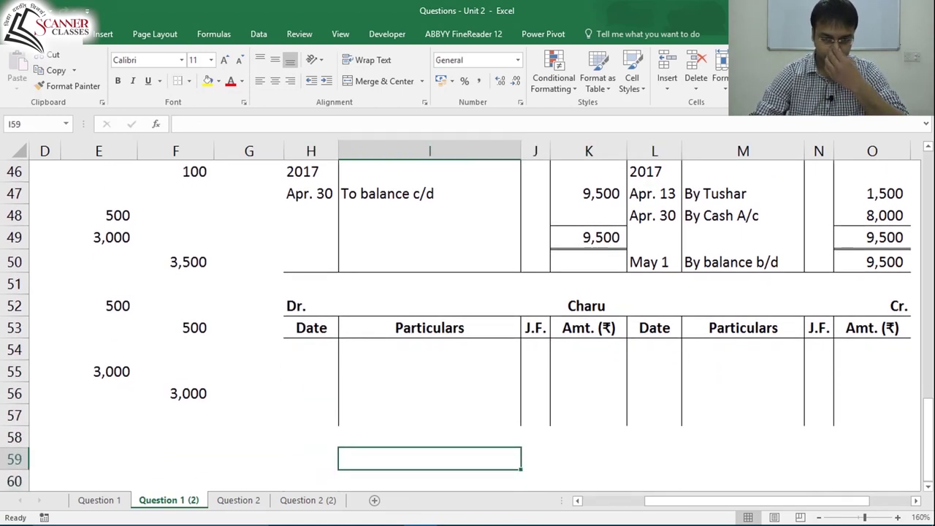
key("Down")
key("Down")
key("Down")
key("Down")
key("Down")
key("Up")
key("Up")
key("Up")
key("Up")
key("Up")
key("Up")
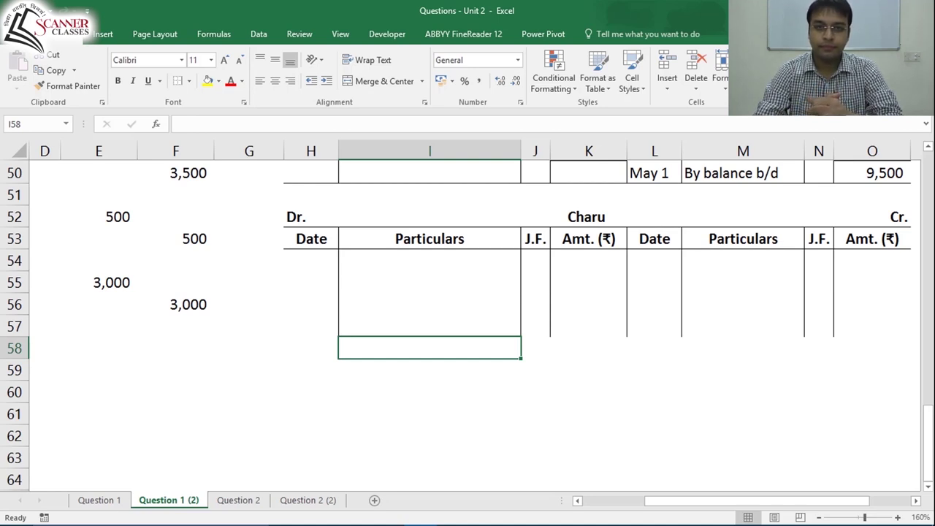
key("Up")
key("Up")
key("Up")
key("Up")
key("Up")
key("Up")
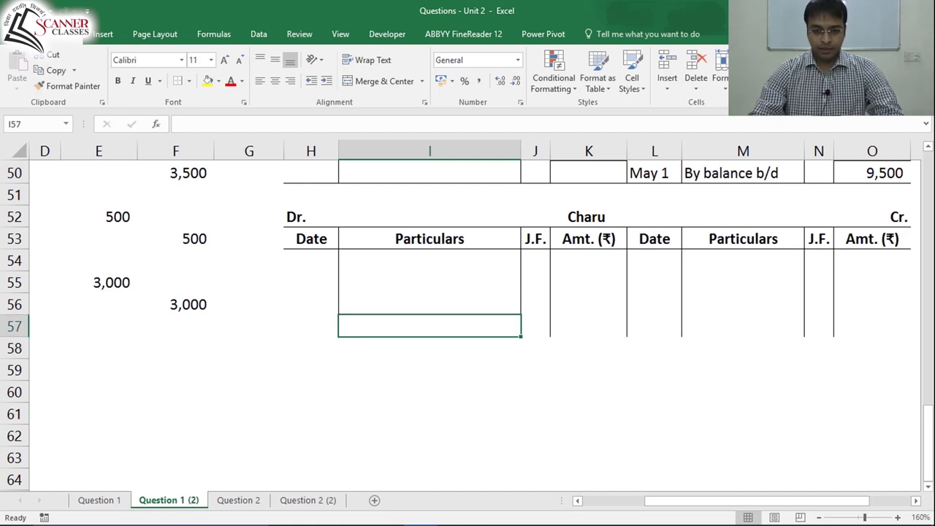
Step: Return to the start of the journal and examine the Apr. 20 credit purchase entry, ending at its credited party in B21
key("ctrl+Home")
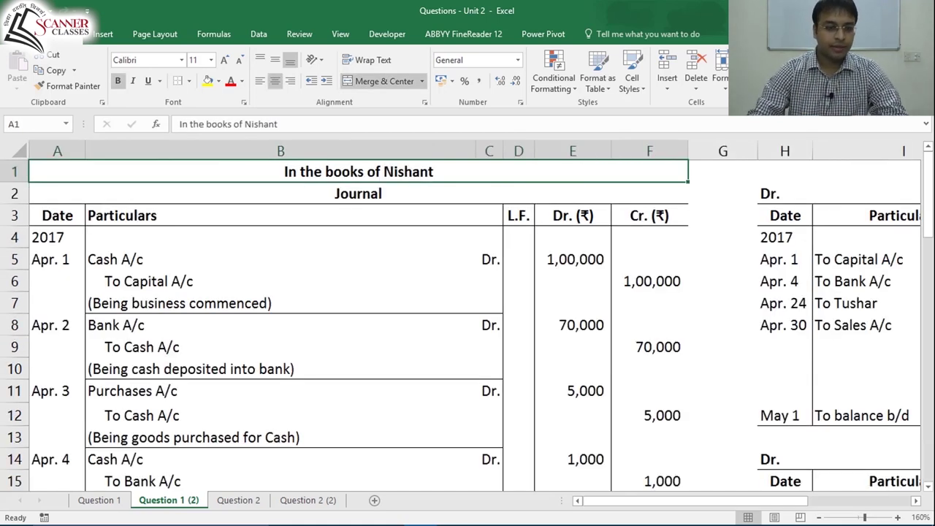
key("Down")
key("Down")
key("Down")
key("Down")
key("Down")
key("Down")
key("Down")
key("Down")
key("Down")
key("Down")
key("Down")
key("Down")
key("Down")
key("Down")
key("Down")
key("Down")
key("Down")
key("Down")
key("Down")
key("Down")
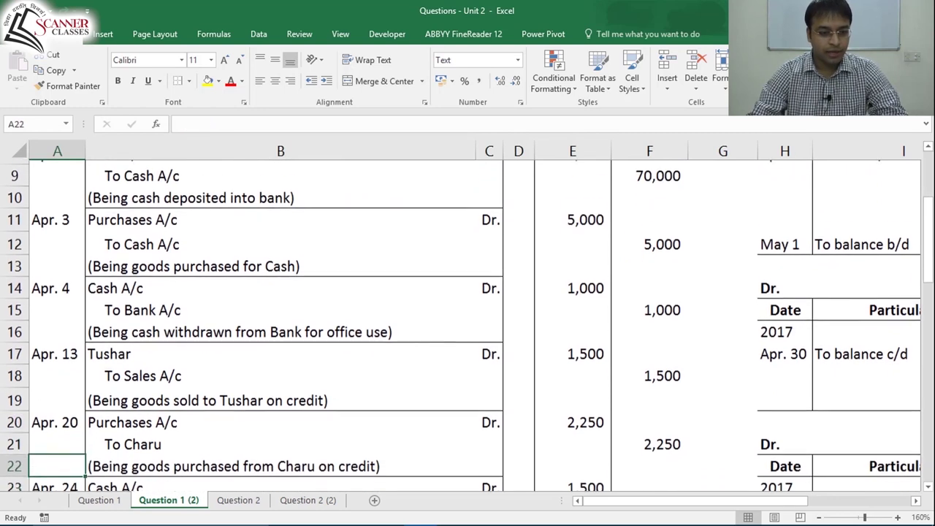
key("Up")
key("Up")
key("shift+Right")
key("shift+Down")
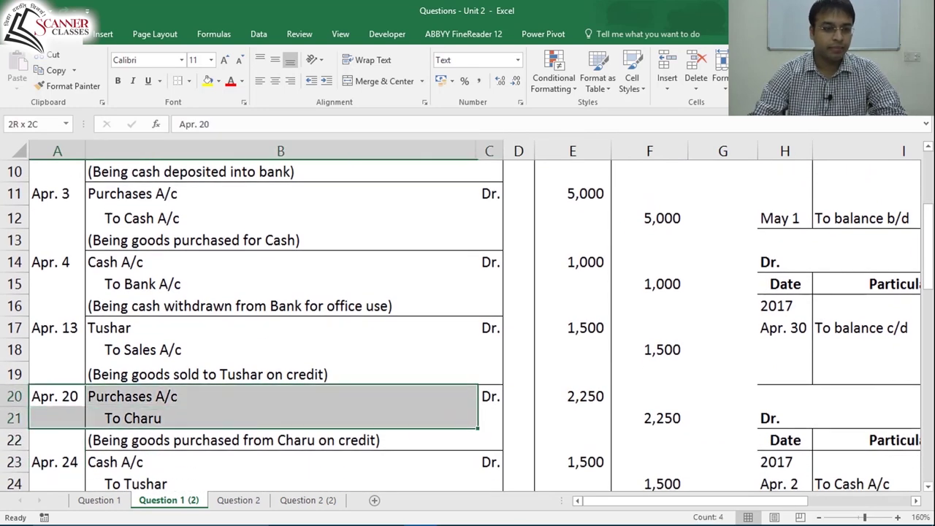
key("shift+Right")
key("shift+Right")
key("shift+Right")
left_click(57, 396)
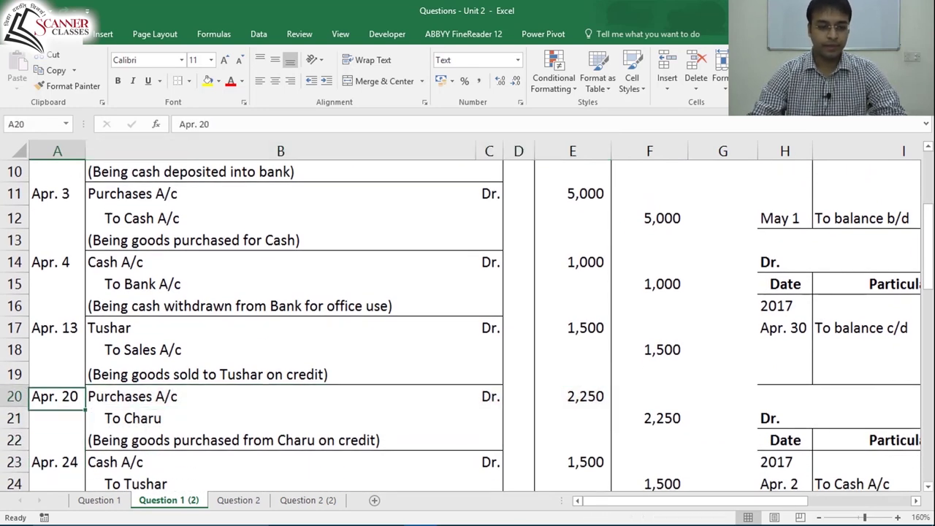
left_click(280, 418)
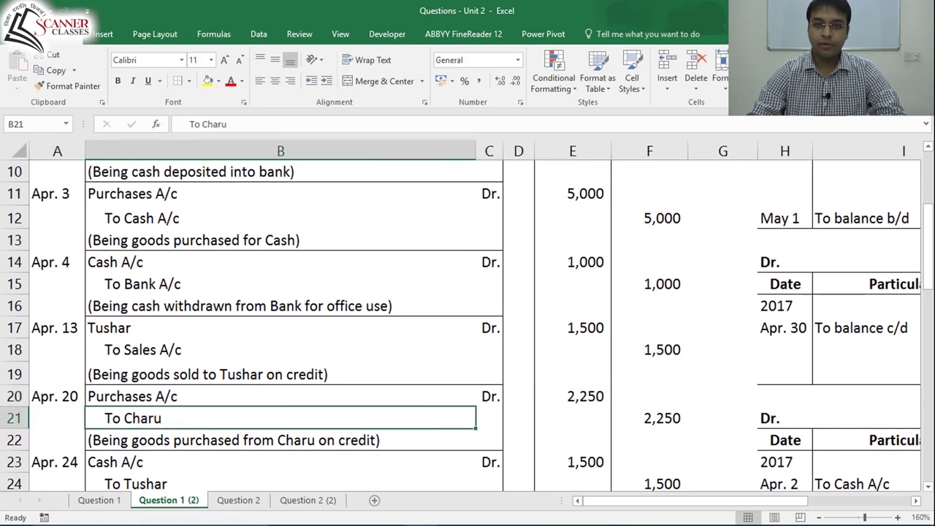
Step: Enter the year 2017 in the credit-side Date column of the supplier's account at L54
key("Up")
key("Right")
key("Right")
key("Right")
key("Right")
key("Right")
key("Right")
key("Right")
key("Right")
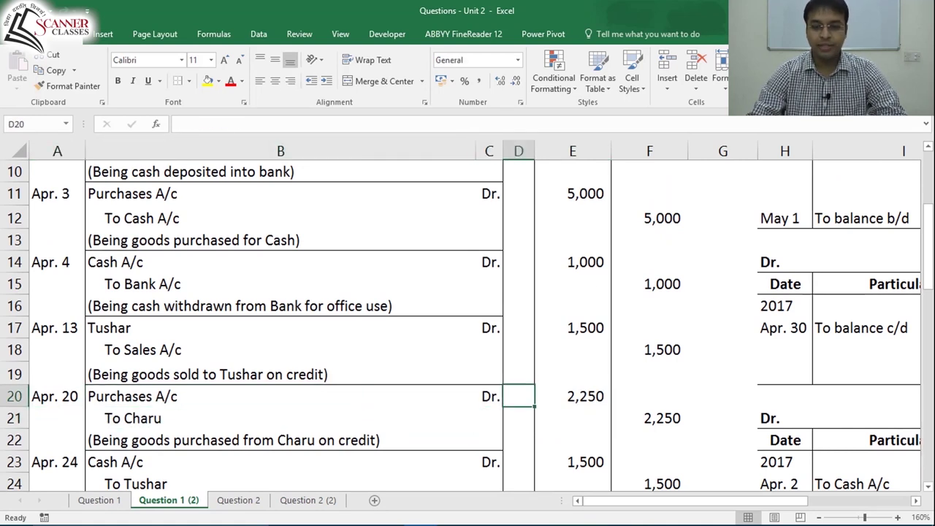
key("Down")
key("Down")
key("Down")
key("Down")
key("Down")
key("Down")
key("Down")
key("Down")
key("Down")
key("Down")
key("Down")
key("Down")
key("Down")
key("Down")
key("Down")
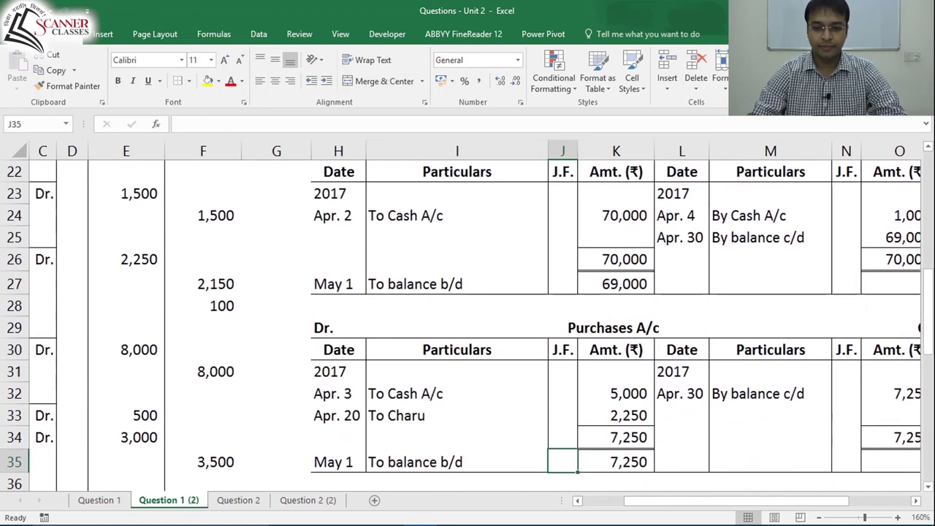
key("Right")
key("Right")
key("Right")
key("Down")
key("Down")
key("Down")
key("Down")
key("Down")
key("Down")
key("Down")
key("Down")
key("Down")
key("Down")
key("Down")
key("Down")
key("Down")
key("Down")
key("Down")
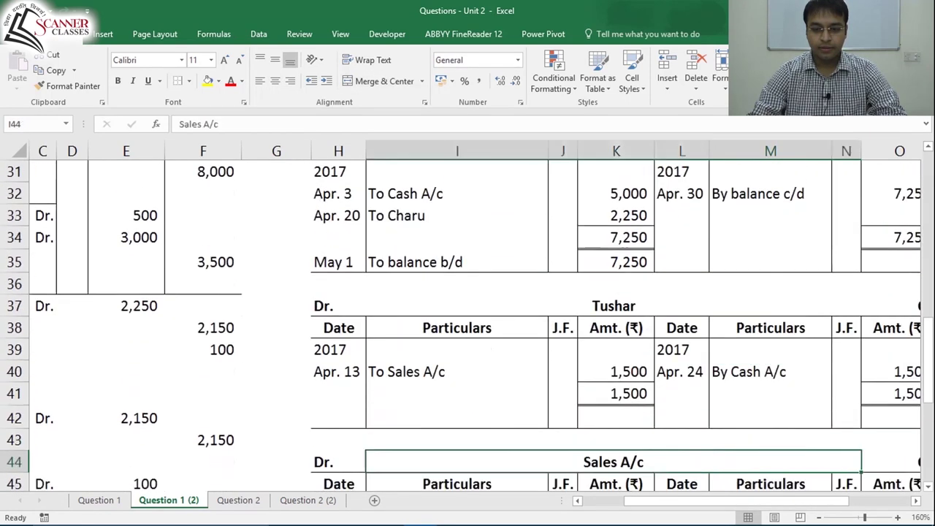
key("Down")
key("Down")
key("Down")
key("Down")
key("Down")
key("Down")
key("Down")
key("Down")
key("Down")
key("Down")
key("Up")
key("Up")
key("Up")
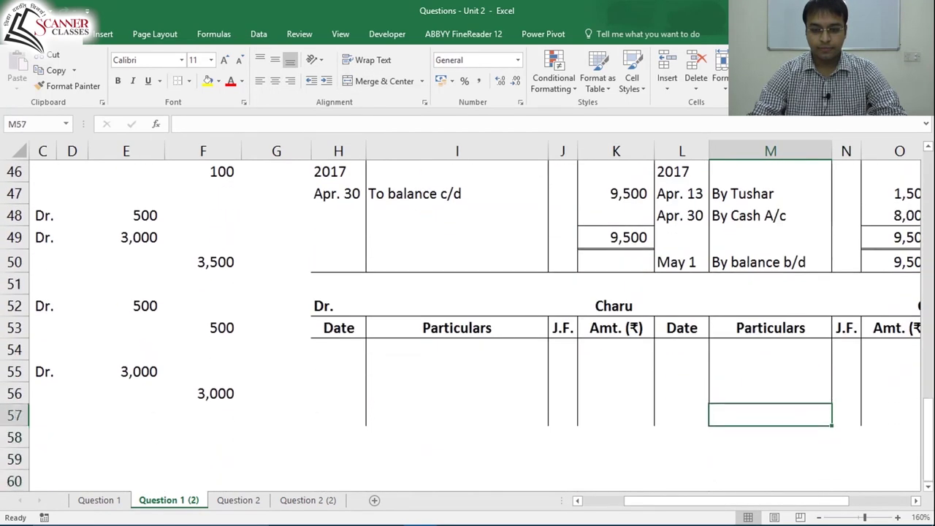
key("Up")
key("Up")
key("Left")
key("Up")
type("2017")
key("Return")
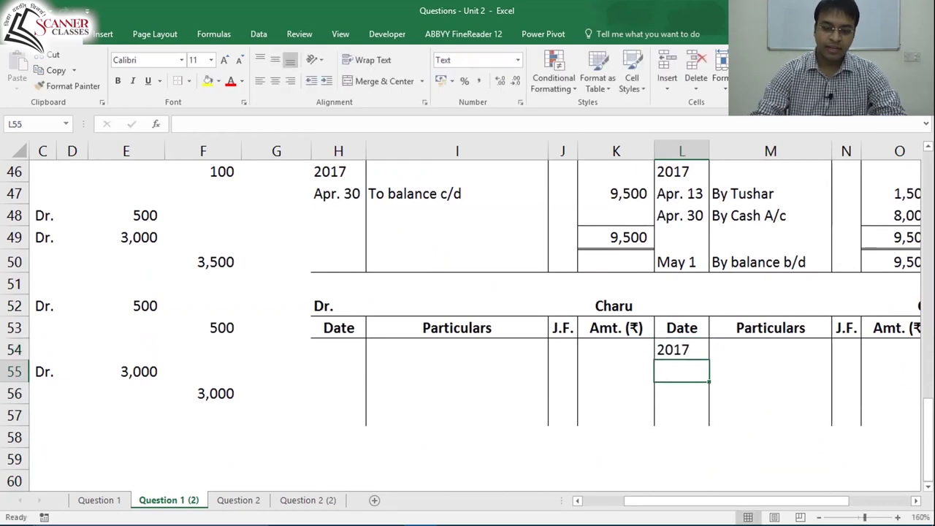
Step: Post the Apr. 20 credit entry in row 55 as "By Purchases A/c" with an amount of 2250
type("Apr. 20")
key("Tab")
type("By Purchases A")
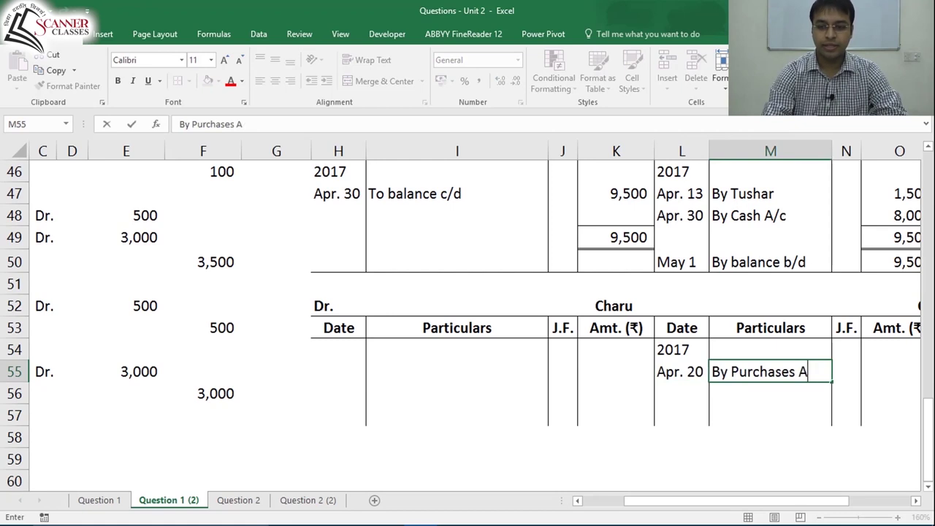
type("/c")
key("Tab")
key("Tab")
type("2250")
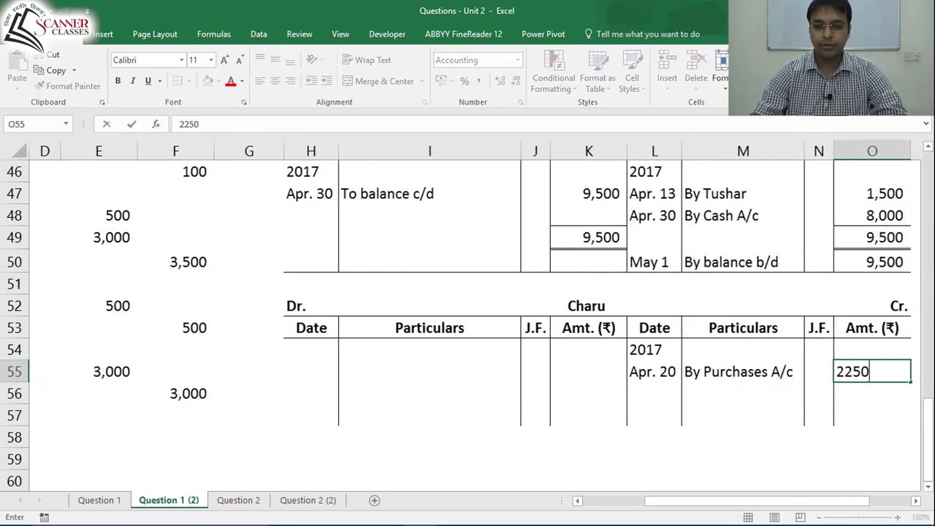
key("ctrl+Return")
scroll(467, 307, "right", 2)
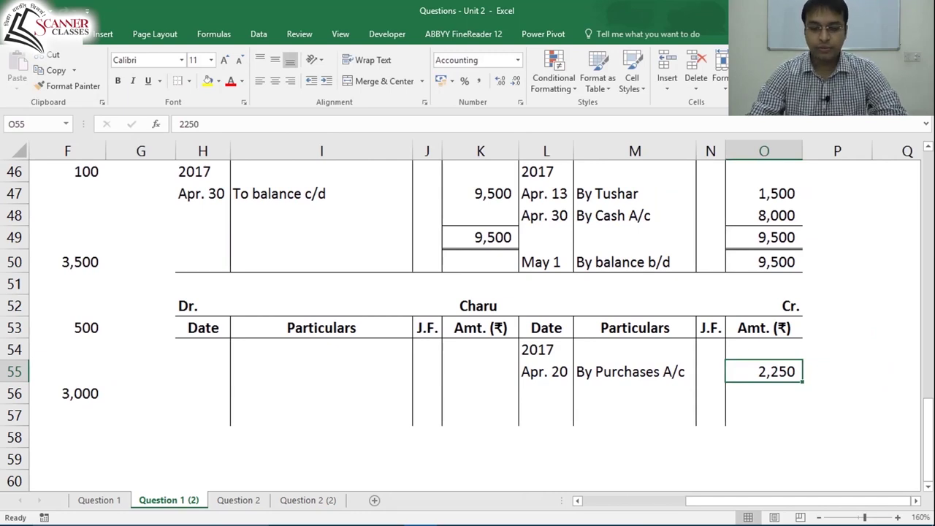
Step: Review the supplier's account title, its Cr. heading and the date, particulars and amount of the credit entry in row 55
key("Left")
key("Left")
key("Left")
key("Right")
key("Right")
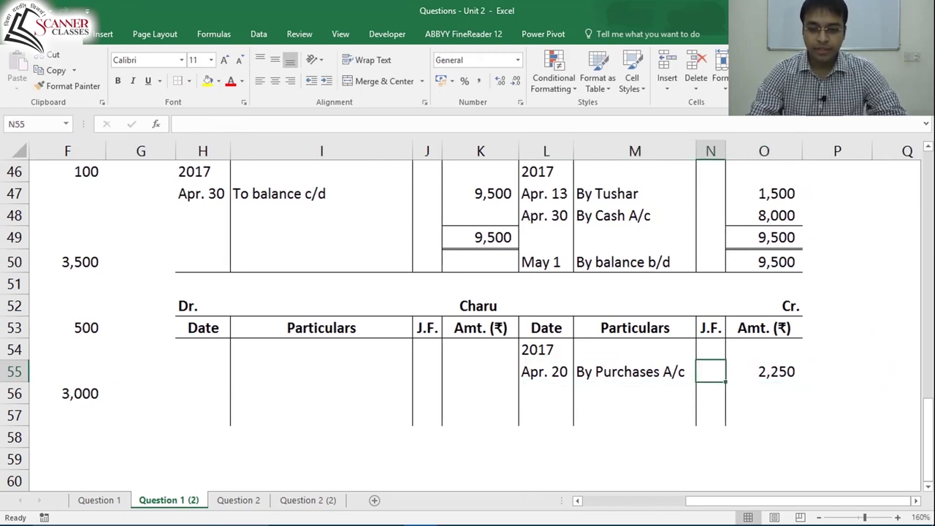
left_click(635, 328)
left_click(478, 306)
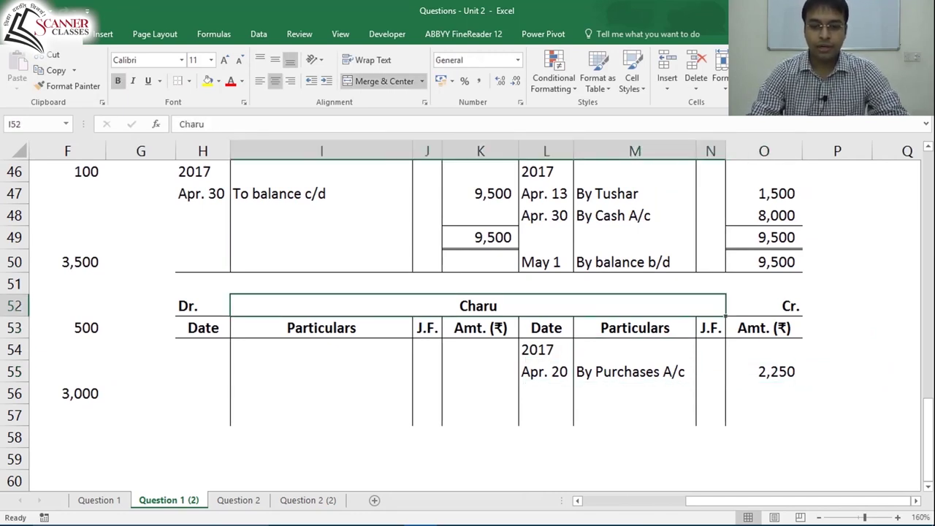
left_click(578, 371)
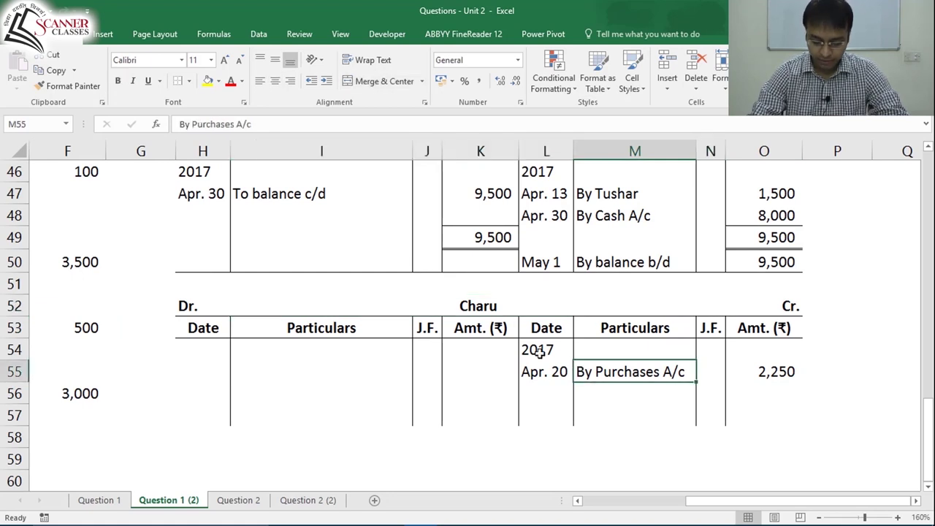
left_click(539, 352)
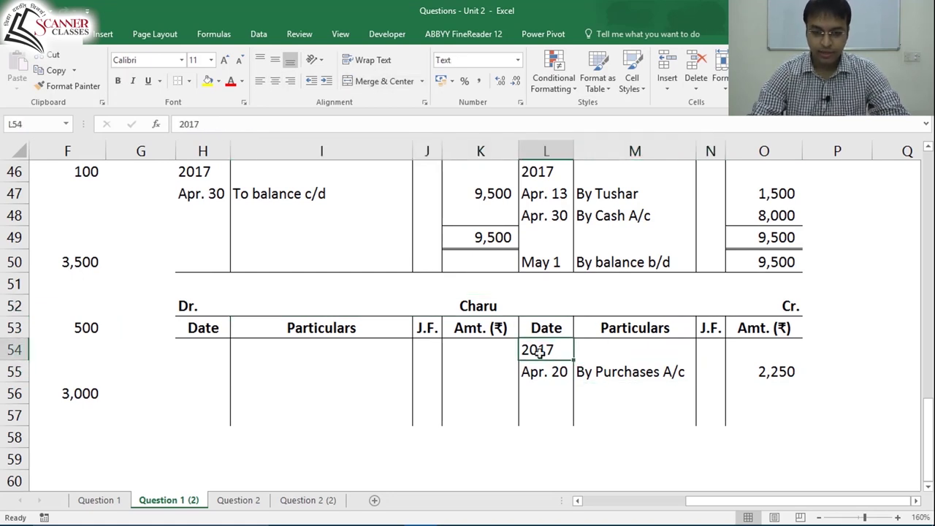
left_click(488, 306)
left_click(797, 307)
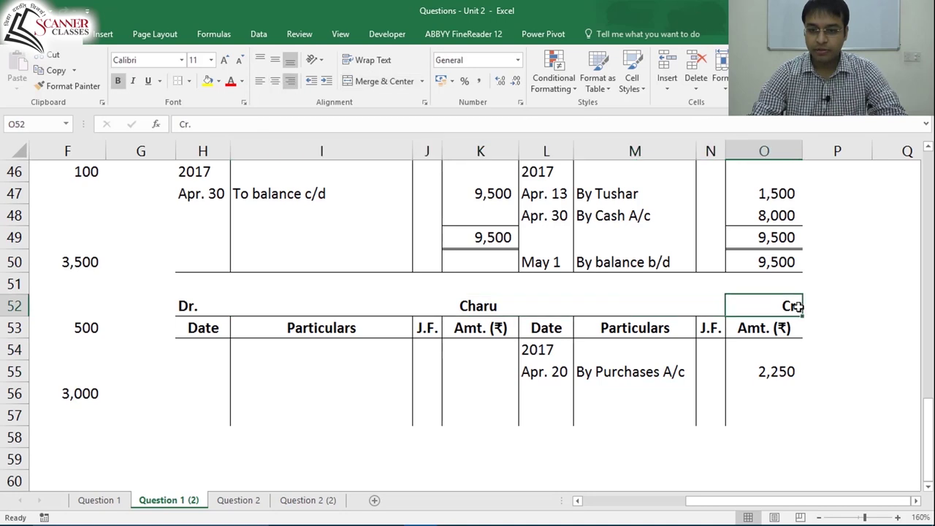
left_click(779, 373)
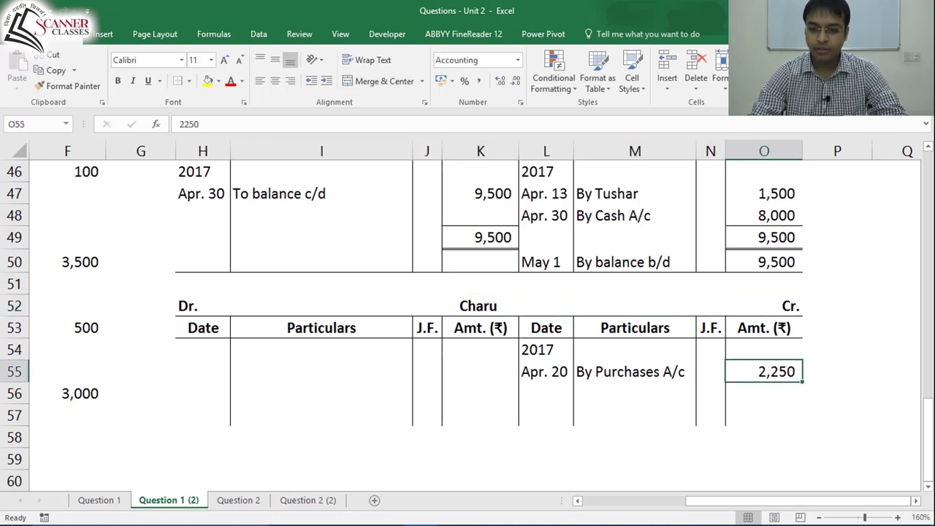
left_click(641, 377)
left_click(536, 376)
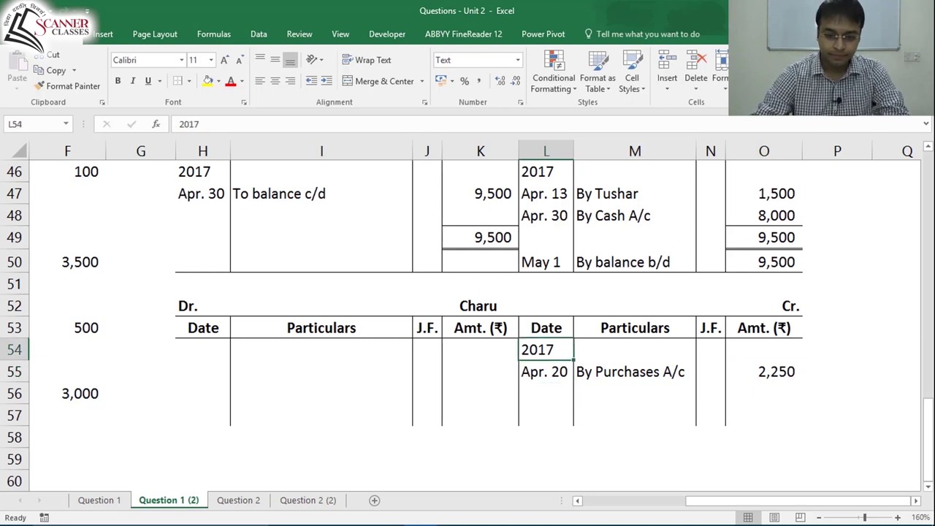
left_click(478, 307)
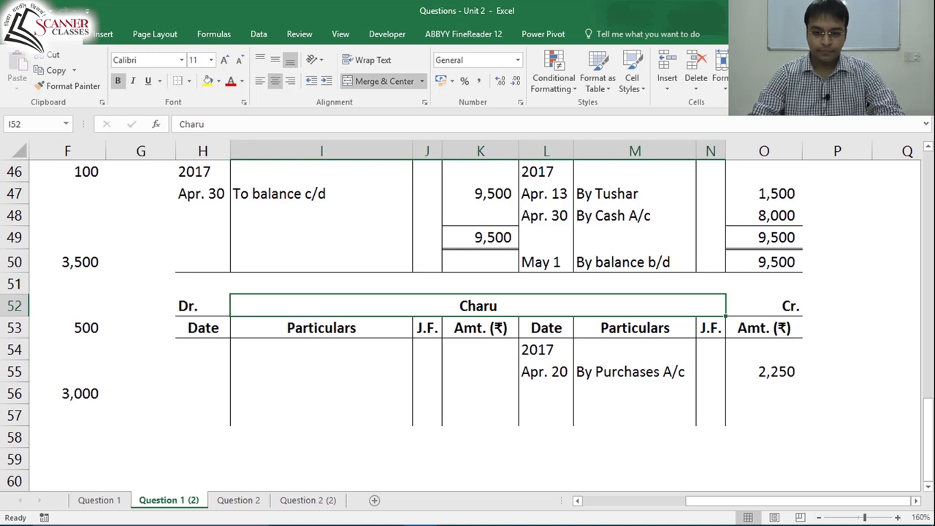
Step: Return to the journal and look through the entries from Apr. 20 to the Apr. 30 cash sales
key("ctrl+Home")
key("Page_Down")
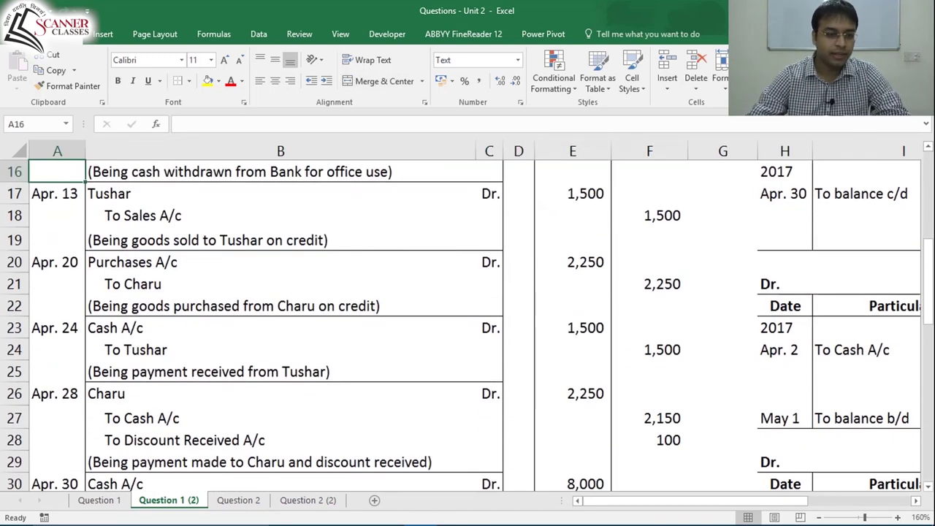
key("Down")
key("Down")
key("Down")
key("Down")
key("Down")
key("Right")
key("Up")
key("Down")
key("Down")
key("Down")
key("Down")
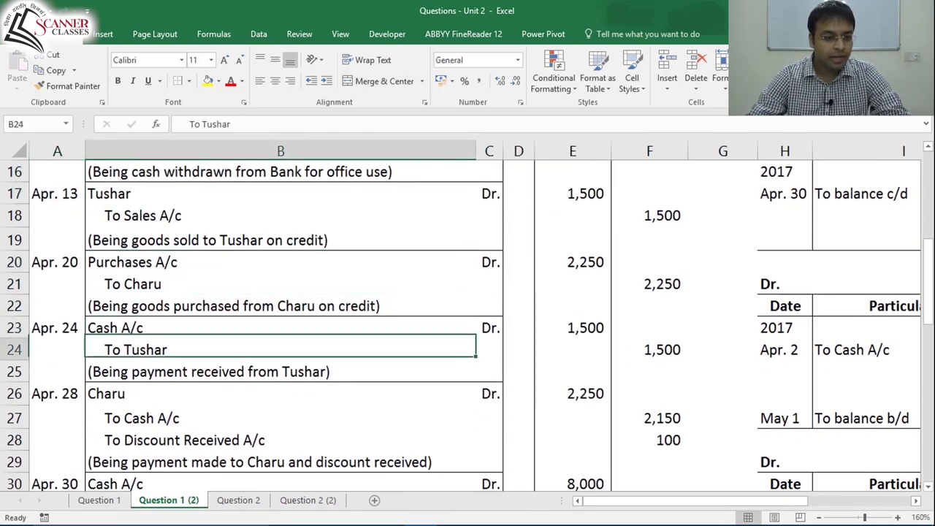
key("Down")
key("Down")
key("Down")
key("Down")
key("Down")
key("Down")
key("Down")
key("Down")
key("Down")
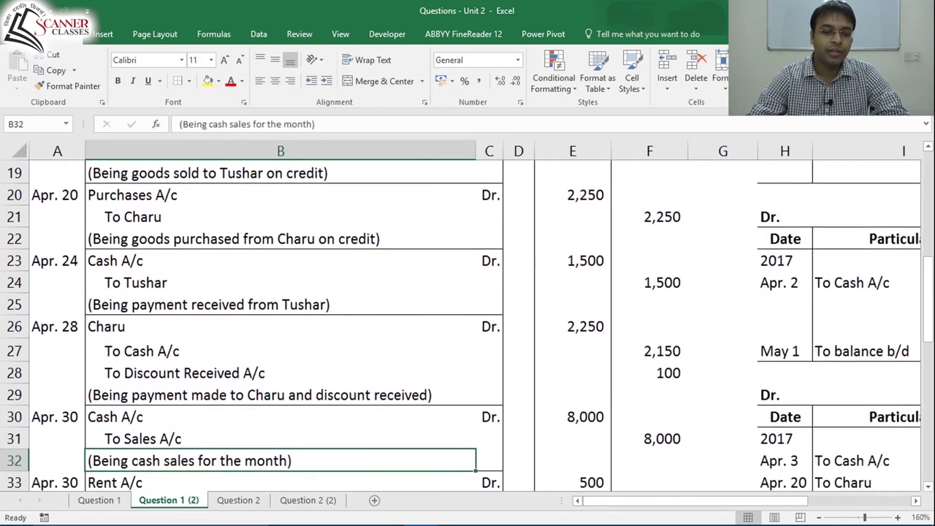
Step: Examine the Apr. 28 supplier payment entry in the journal, from its date to the Cash A/c and Discount Received A/c lines
key("Up")
key("Up")
key("Up")
key("Up")
key("Up")
key("Up")
key("Up")
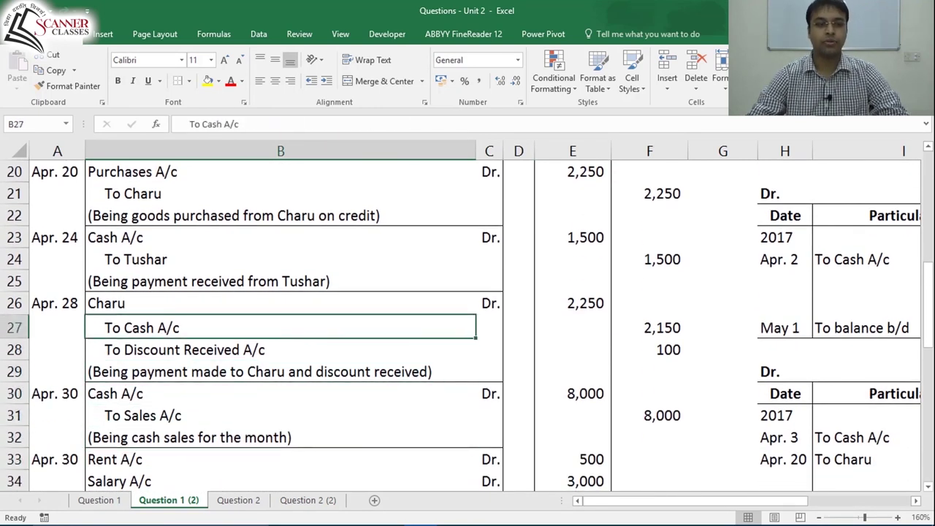
key("Left")
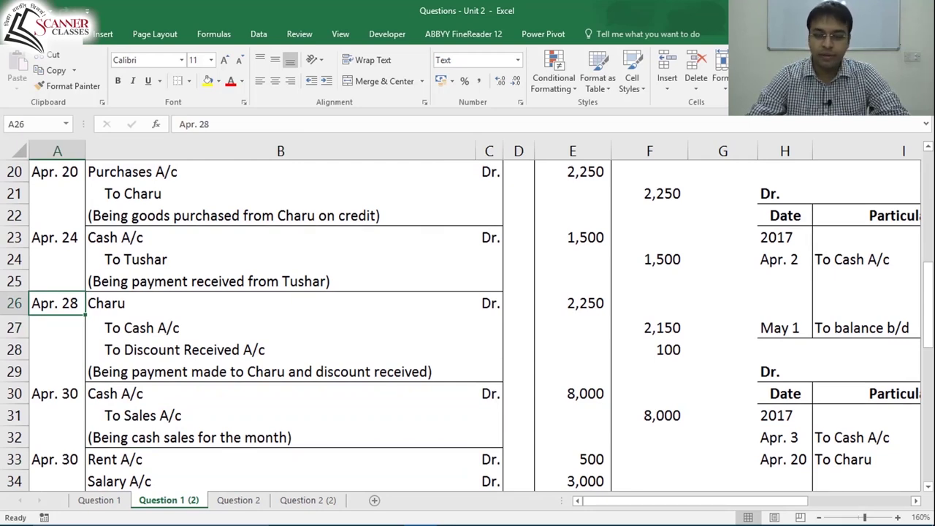
key("Right")
key("Down")
key("Down")
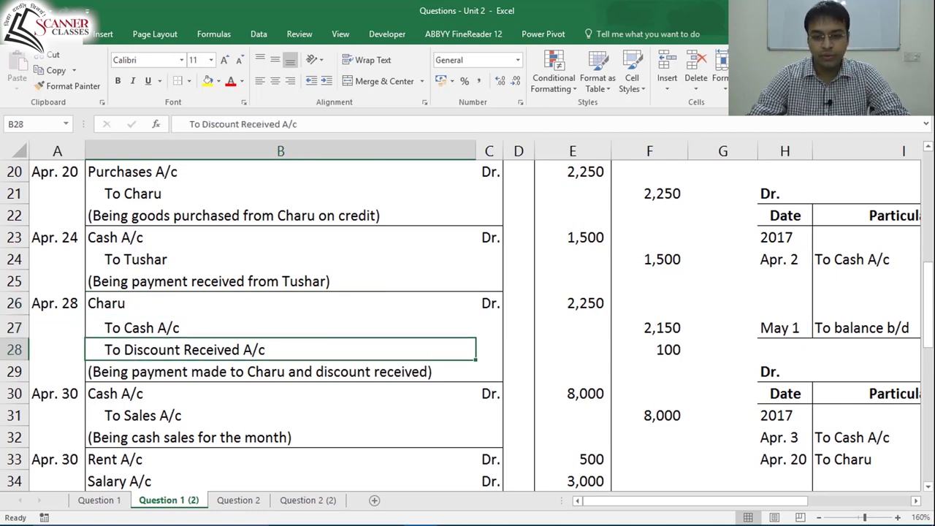
Step: Enter the year 2017 in the debit-side Date column of the supplier's account at H54
key("Right")
key("Right")
key("Right")
key("Right")
key("Right")
key("Right")
key("Right")
key("Right")
key("Down")
key("Down")
key("Down")
key("Down")
key("Down")
key("Down")
key("Down")
key("Down")
key("Down")
key("Down")
key("Down")
key("Down")
key("Down")
key("Down")
key("Down")
key("Down")
key("Down")
key("Down")
key("Down")
key("Down")
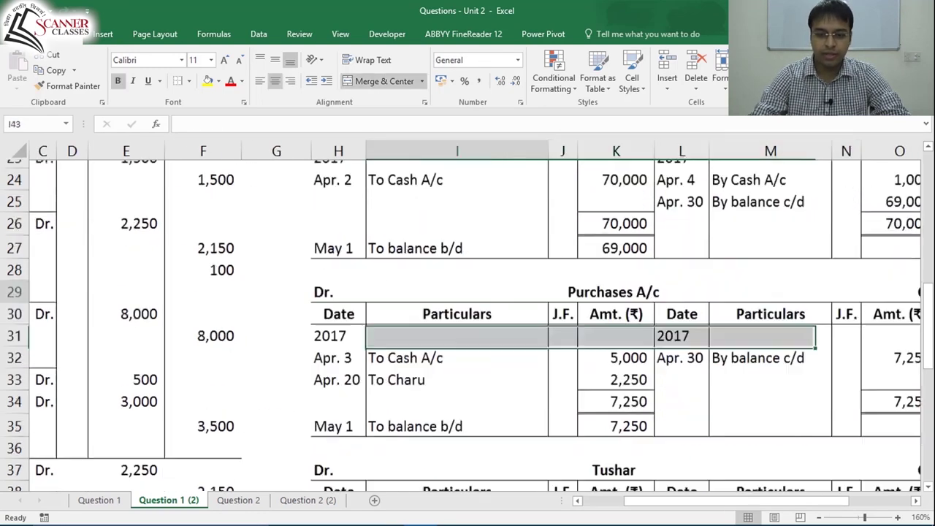
key("Up")
key("Up")
key("Up")
key("Up")
key("Up")
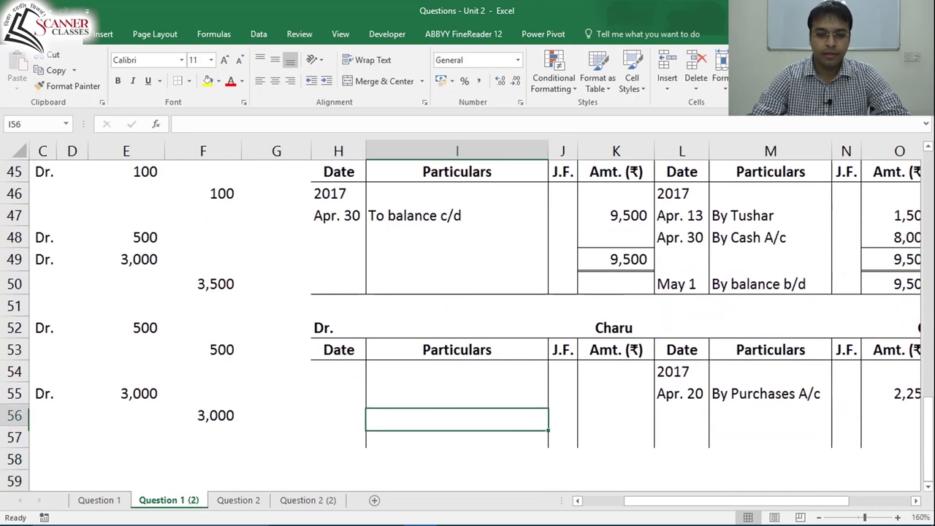
key("Left")
type("2017")
key("Return")
Step: Date the supplier's debit entry Apr. 28 in row 55 and enter the particulars To Cash A/c and To Discount Received A/c
type("Apr. 28")
key("Tab")
type("T")
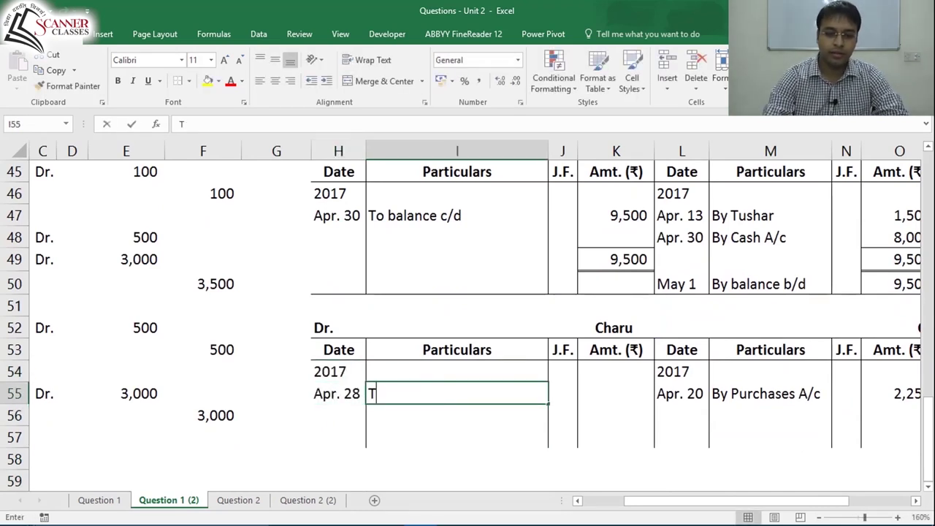
type("o Cash A/c")
key("Return")
key("Tab")
type("To Discount R")
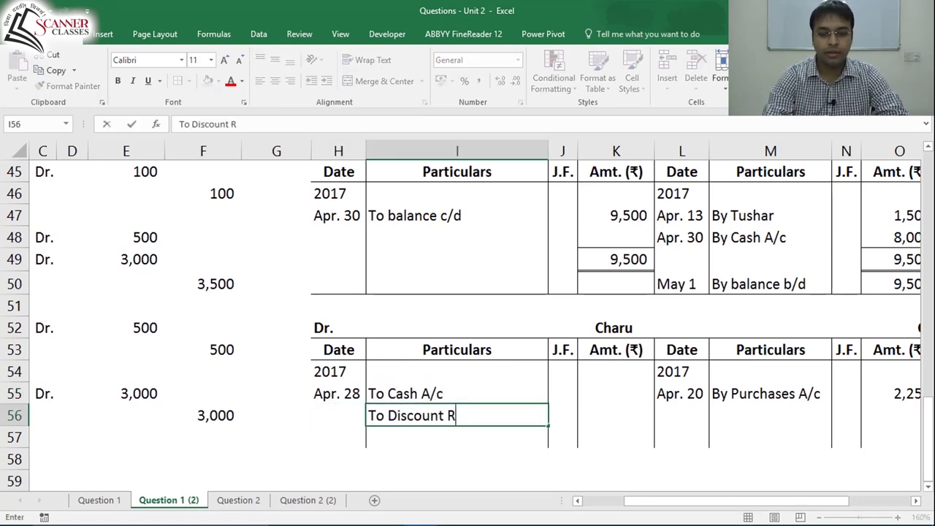
type("eceived A/c")
Step: Enter the debit amounts 2150 for cash in K55 and 100 for discount received in K56
left_click(563, 394)
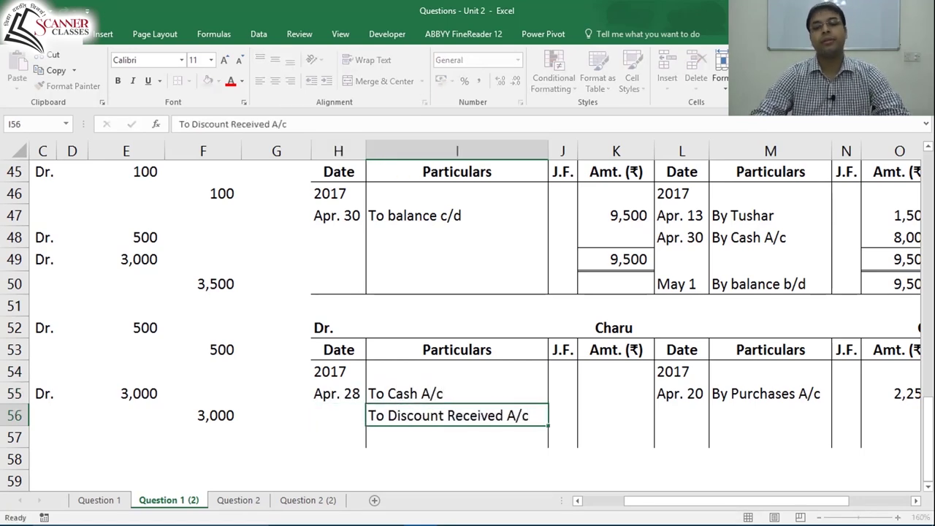
left_click(616, 393)
type("2150")
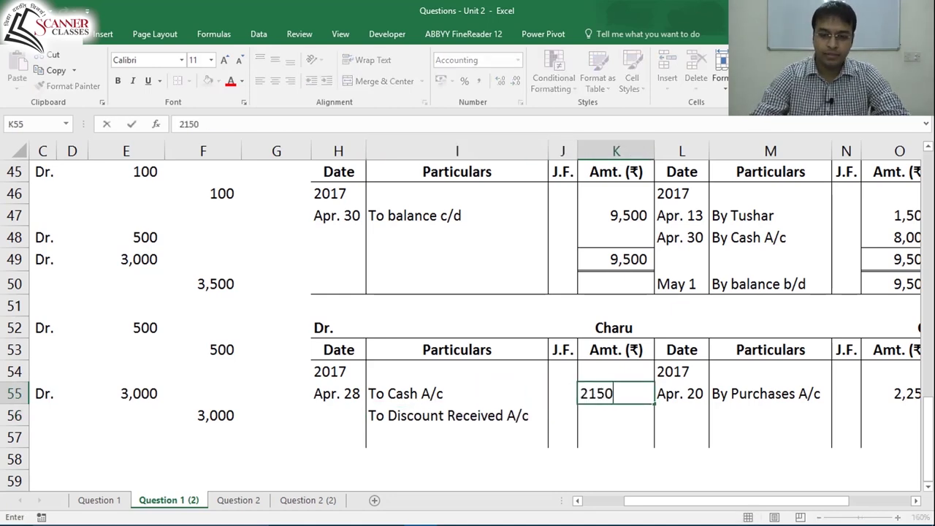
key("Return")
type("100")
key("ctrl+Return")
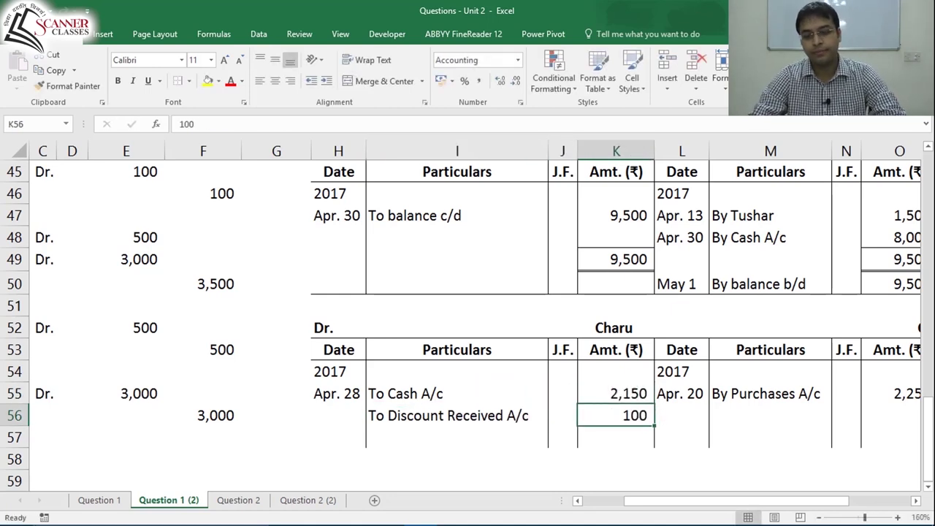
key("Down")
key("Down")
key("Down")
key("Down")
key("Down")
key("Down")
key("Right")
key("Right")
key("Right")
key("Right")
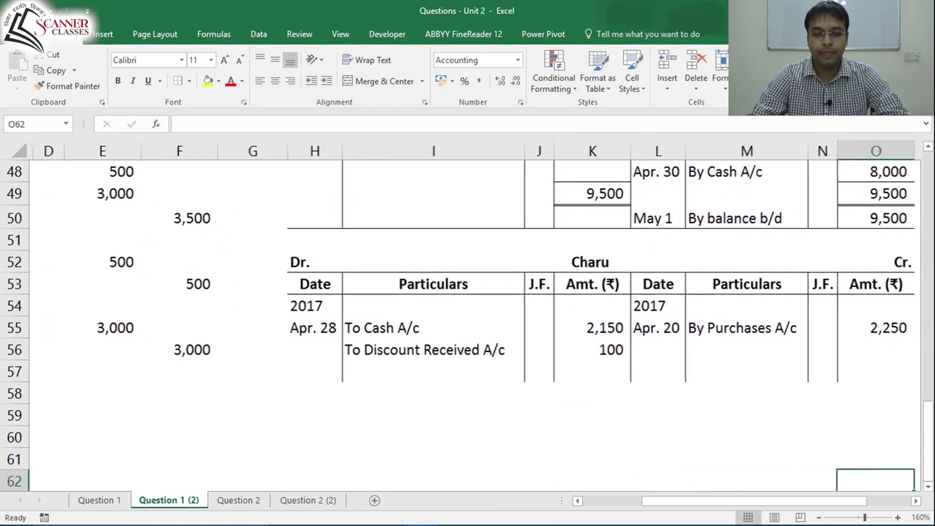
key("Up")
key("Up")
key("Up")
key("Up")
key("Left")
key("Left")
key("Left")
key("Left")
key("Left")
key("Left")
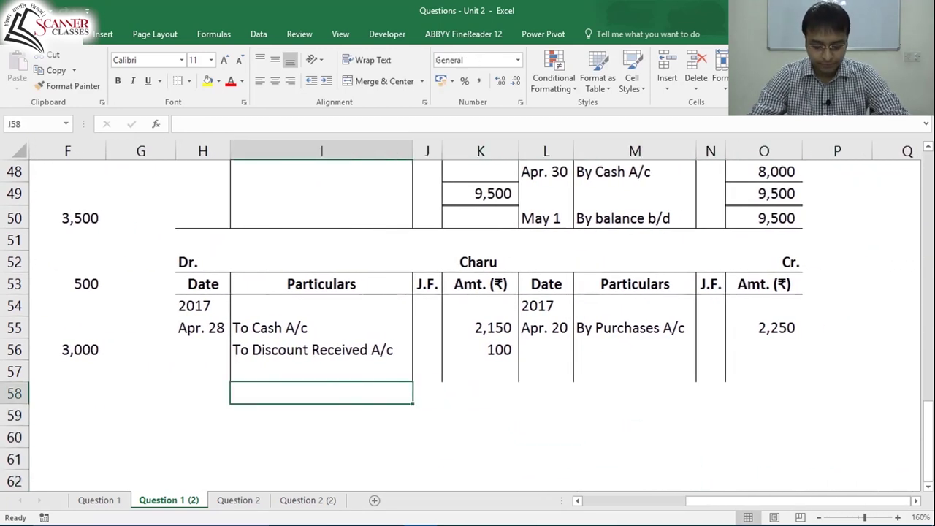
key("Up")
key("Left")
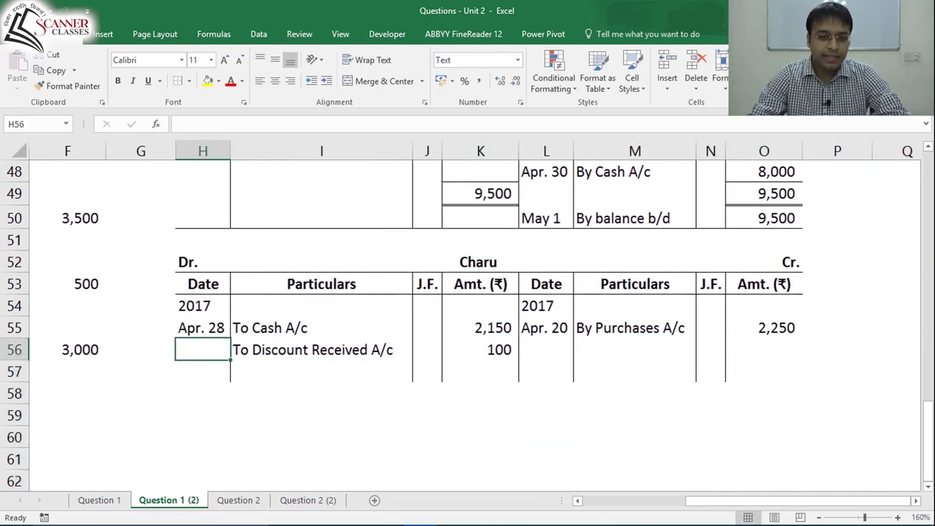
Step: Look back through the ledger accounts up to the Cash A/c and examine its Apr. 30 credit-side entries in L8:O10
left_click(203, 328)
left_click(203, 350)
left_click(203, 328)
left_click(203, 306)
key("Up")
key("Up")
key("Up")
key("Up")
key("Up")
key("Up")
key("Up")
key("Up")
key("Up")
key("Up")
key("Up")
key("Up")
key("Up")
key("Up")
key("Up")
key("Up")
key("Up")
key("Up")
key("Up")
key("Up")
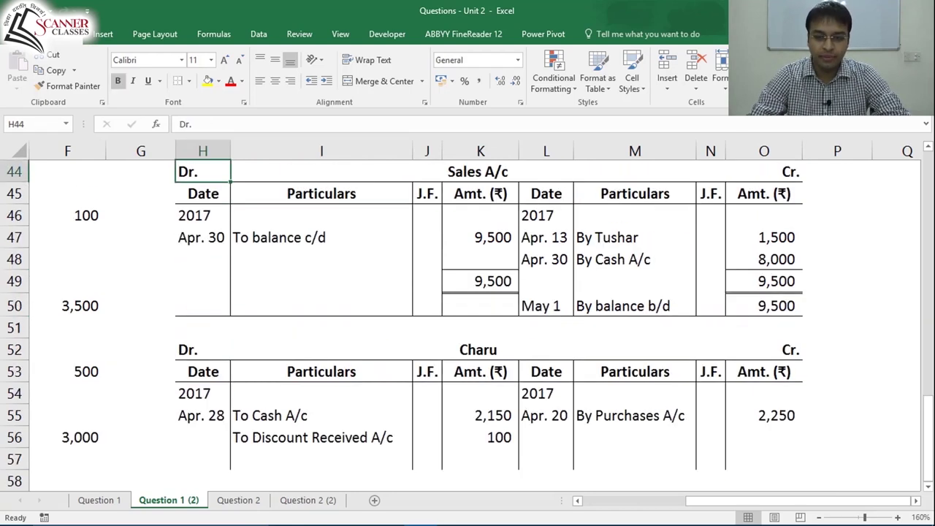
key("Up")
key("Up")
key("Up")
key("Up")
key("Up")
key("Up")
key("Up")
key("Up")
key("Up")
key("Up")
key("Up")
key("Up")
key("Up")
key("Up")
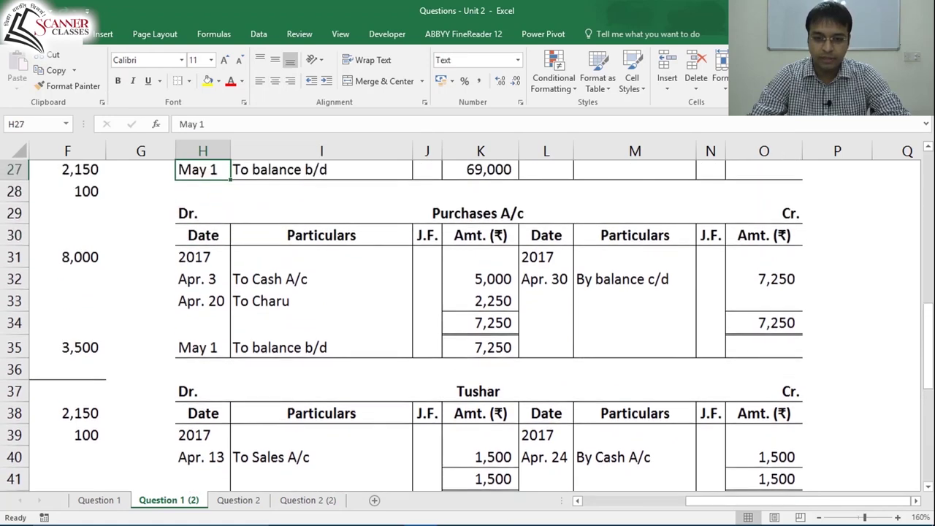
key("Up")
key("Up")
key("Up")
key("Up")
key("Up")
key("Up")
key("Up")
key("Up")
key("Up")
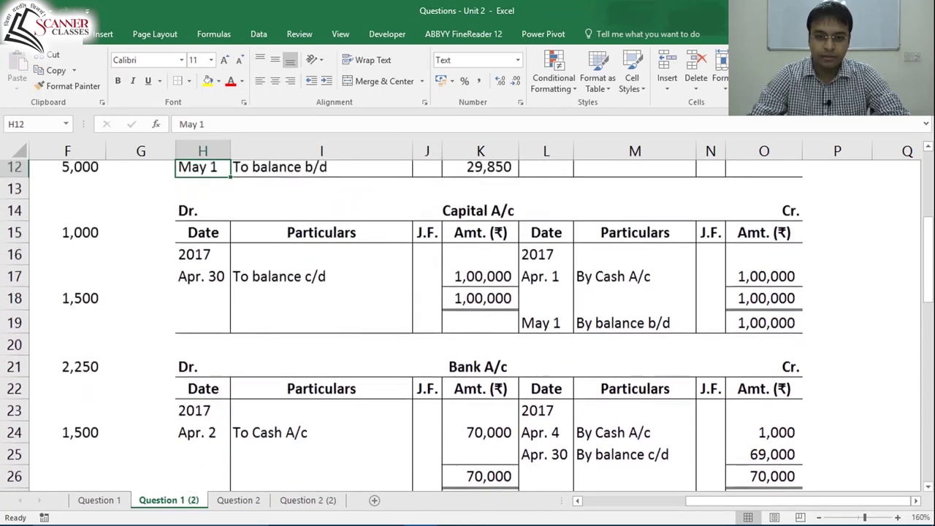
left_click_drag(548, 195, 759, 241)
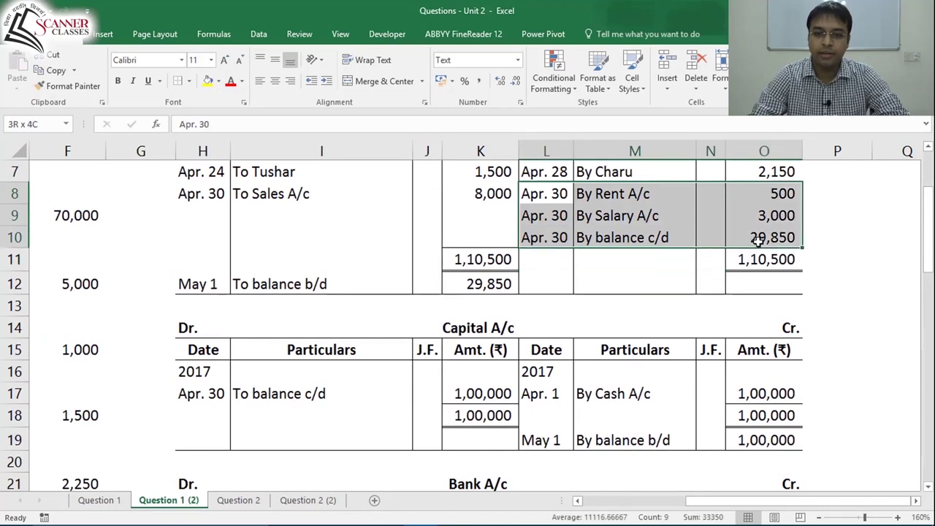
Step: Try clearing the repeated Apr. 30 dates in L9:L10 of the Cash A/c, and undo the deletion
left_click(559, 214)
left_click_drag(559, 217, 557, 236)
key("Delete")
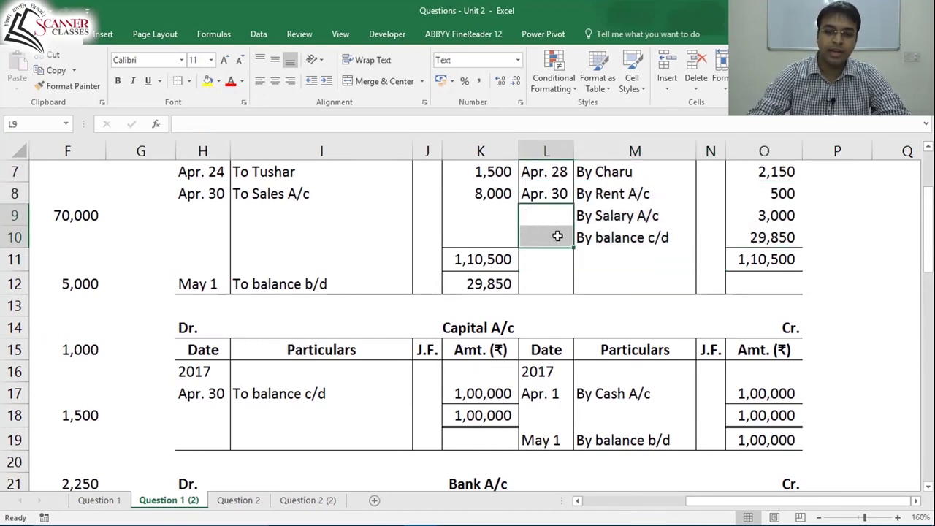
key("ctrl+z")
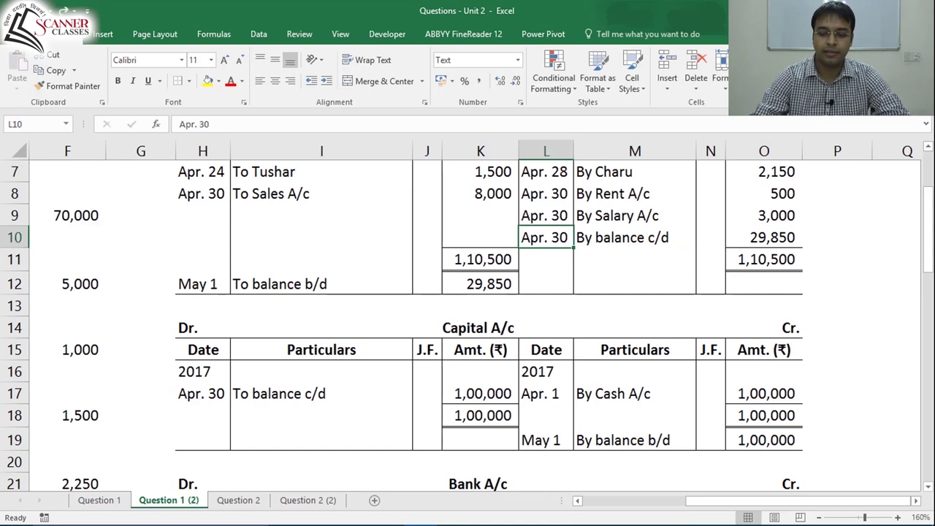
Step: Return to the supplier's account and review the cash and discount entries on its debit side
key("Page_Down")
key("Page_Down")
key("Page_Down")
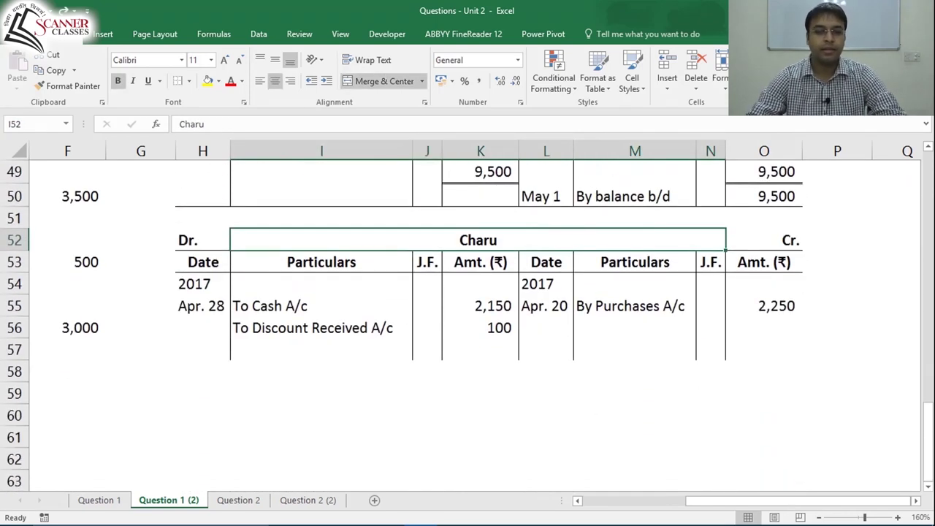
left_click(313, 299)
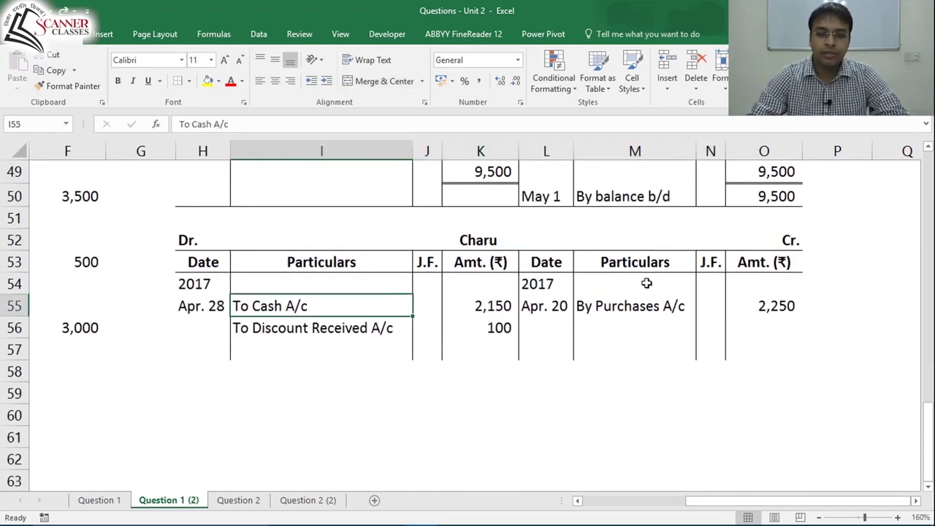
left_click(493, 307)
left_click(523, 326)
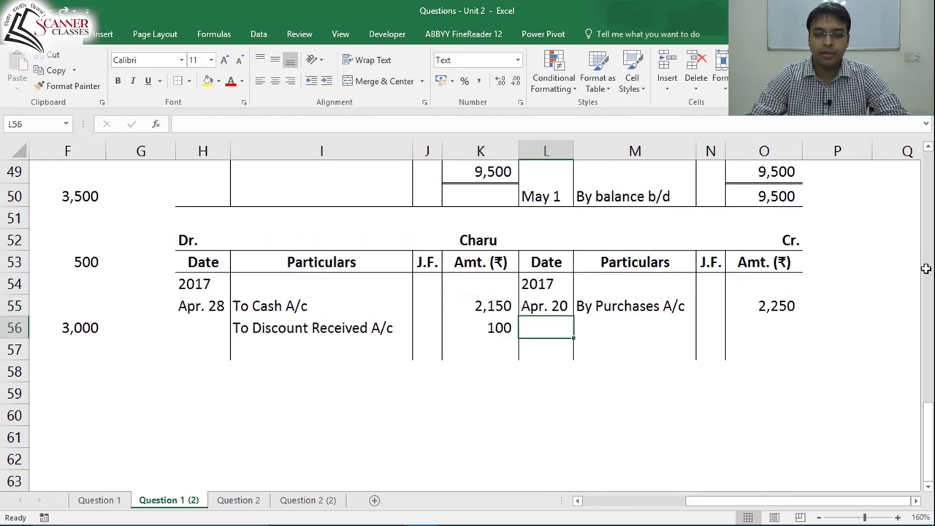
Step: Total the credit side of the supplier's account with a SUM formula in O57 and add a top and double bottom border
key("Down")
key("Left")
key("Right")
key("Right")
key("Right")
key("Right")
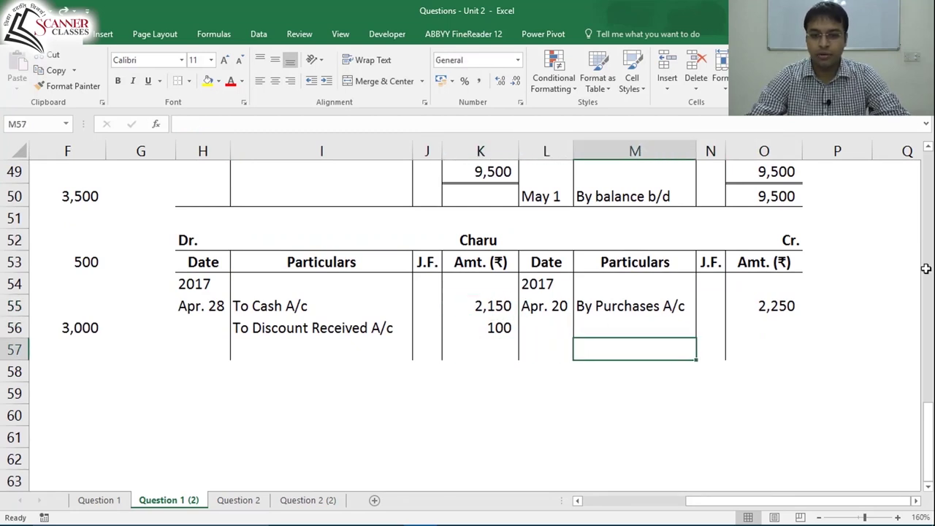
key("alt+equal")
key("Return")
key("Up")
key("alt+h")
key("b")
key("u")
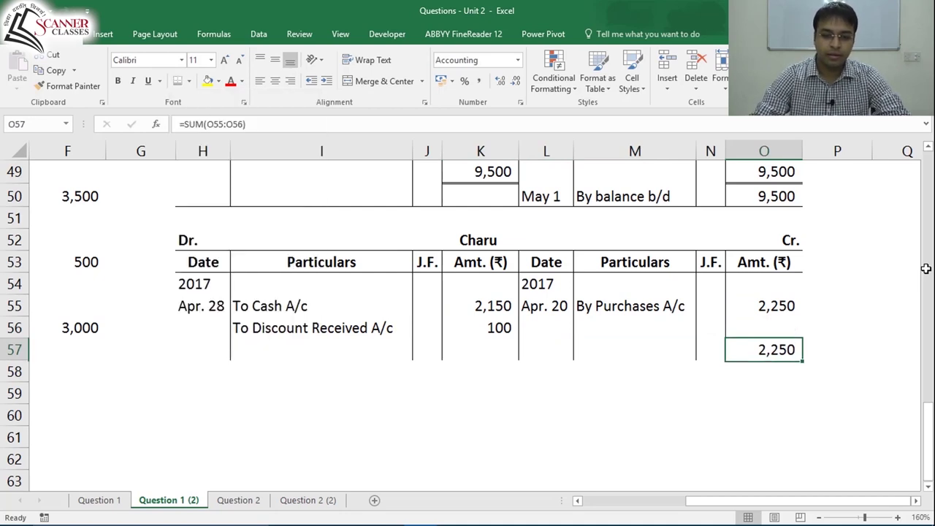
Step: Total the debit side of the supplier's account with a SUM formula in K57 and add a top and double bottom border
key("Left")
key("Left")
key("Left")
key("Left")
key("alt+equal")
key("Return")
key("Up")
key("alt+h")
key("b")
key("u")
Step: Close off the supplier's account with a bottom border across H58:O58
key("Left")
key("Left")
key("Left")
key("Down")
key("shift+Right")
key("shift+Right")
key("shift+Right")
key("shift+Right")
key("shift+Right")
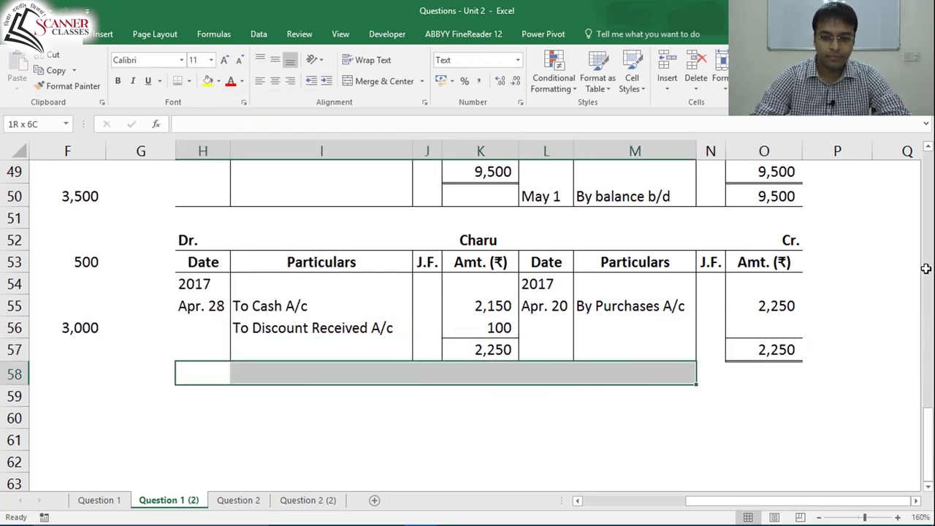
key("shift+Right")
key("shift+Right")
key("alt+h")
key("b")
key("o")
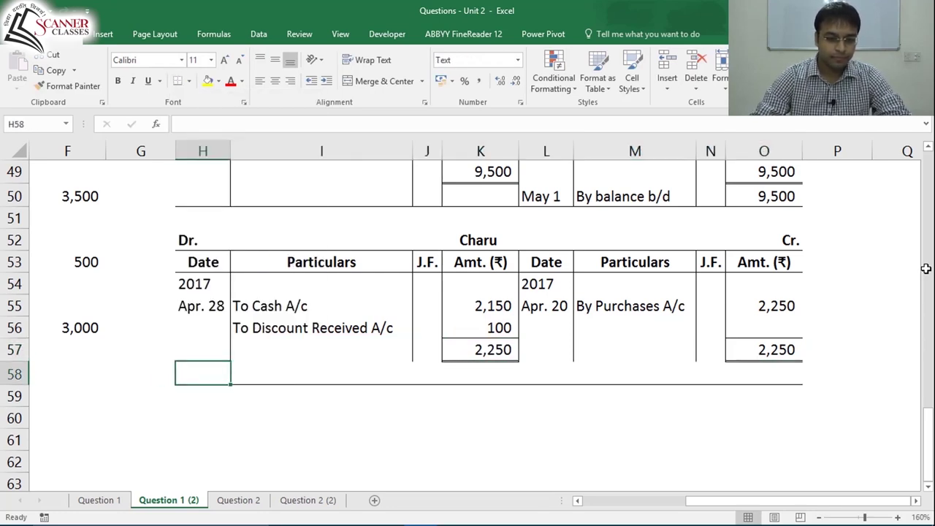
Step: Extend the vertical column lines of the supplier's account down through row 58
key("shift+Right")
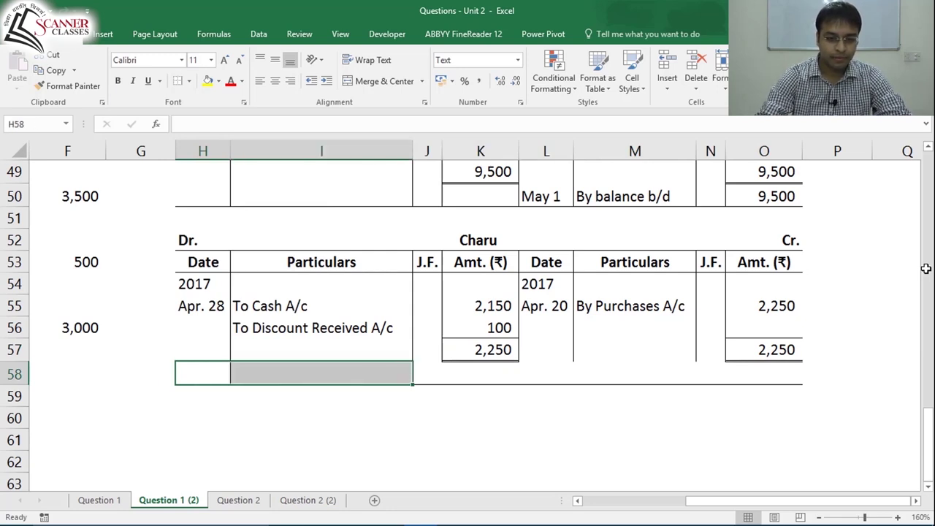
key("shift+Right")
key("shift+Right")
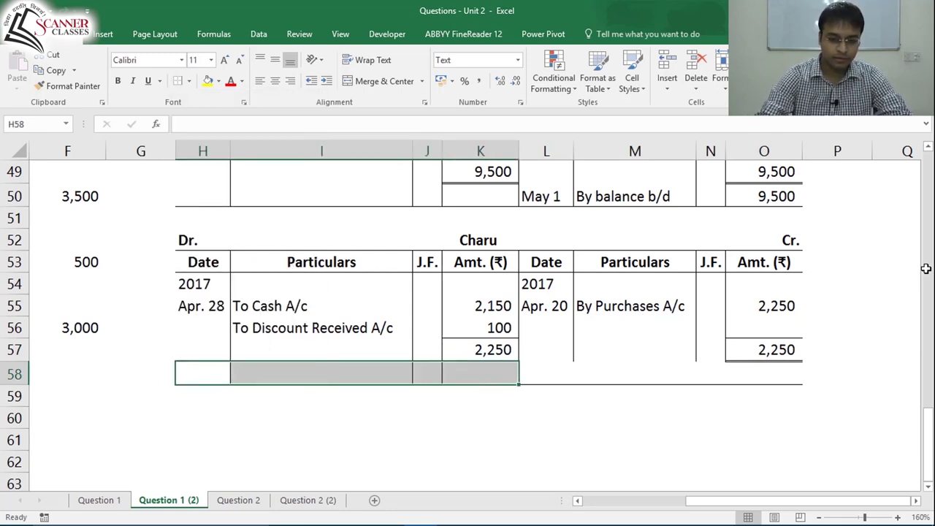
key("shift+Right")
key("shift+Right")
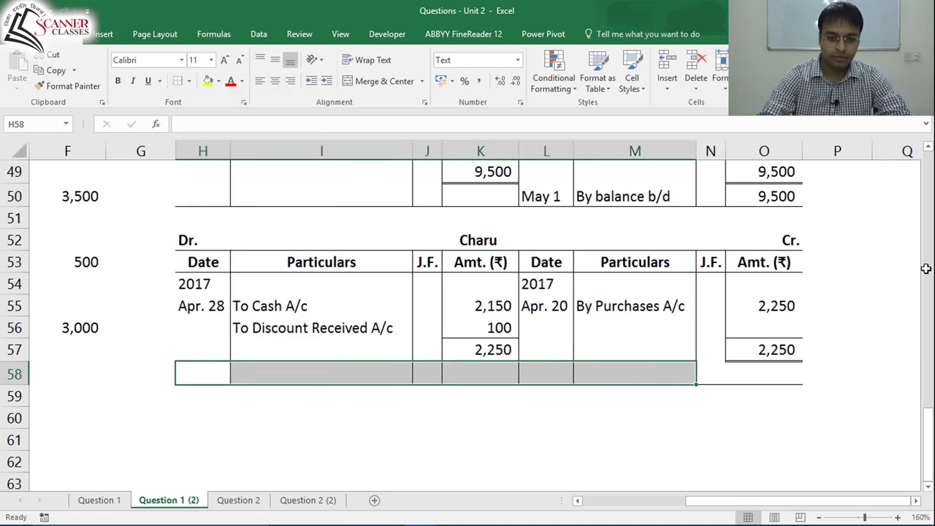
key("shift+Right")
key("alt+h")
key("b")
key("o")
Step: Review the supplier's account title and its Dr. and Cr. headings in row 52
key("Up")
key("Up")
key("Up")
key("Up")
key("Up")
key("Up")
key("Right")
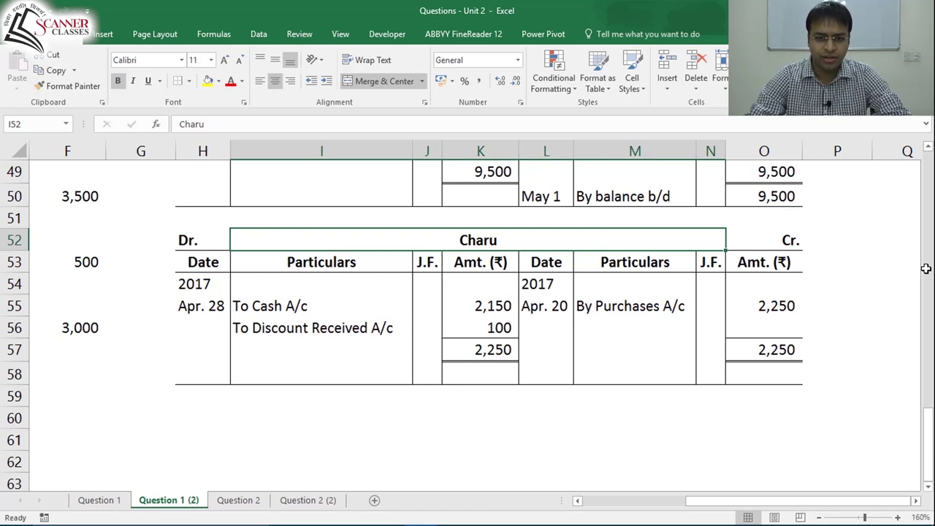
key("Left")
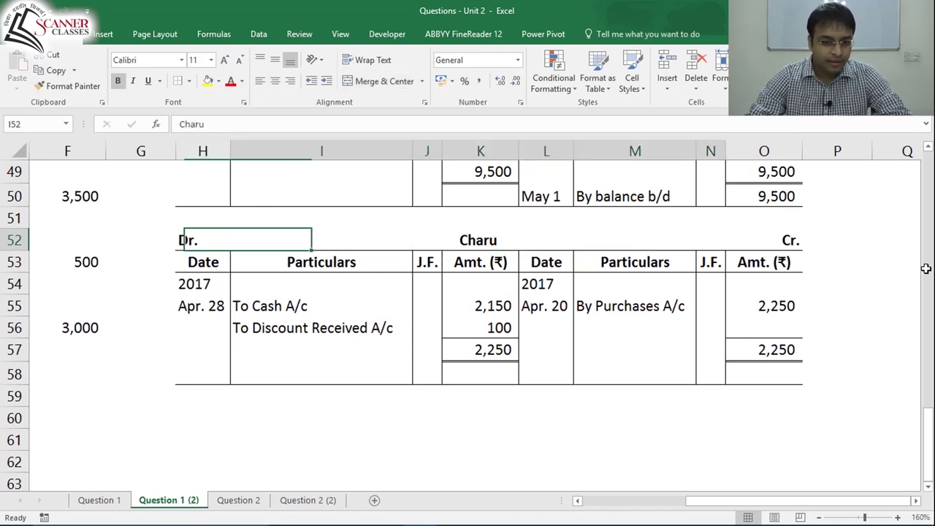
key("Right")
key("Right")
key("Left")
key("Left")
key("Right")
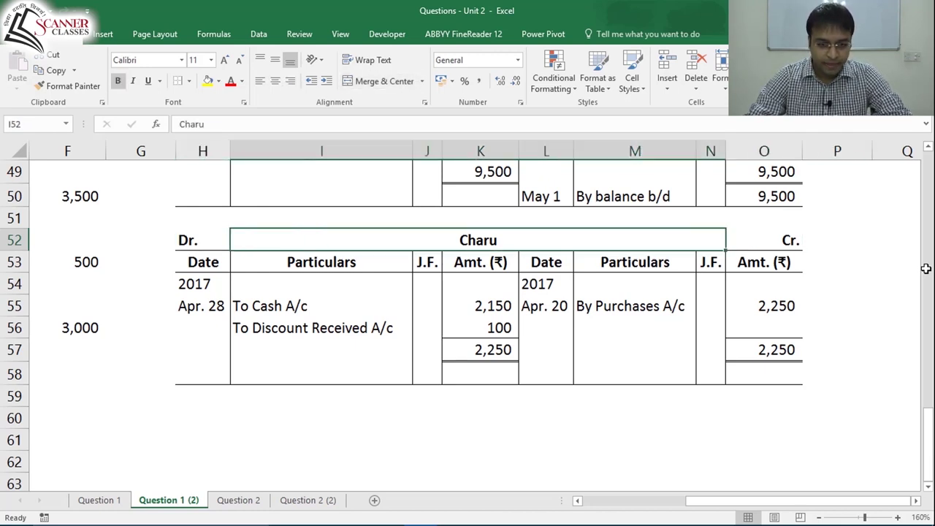
key("Right")
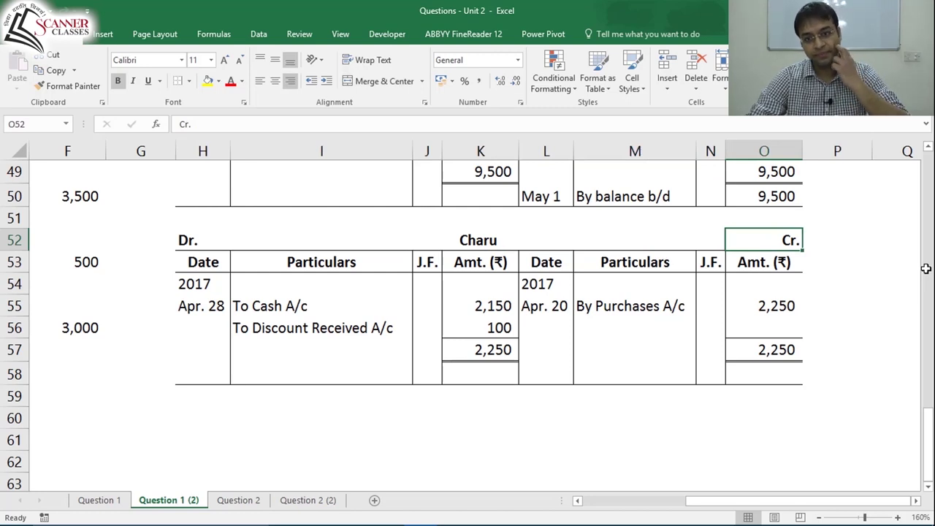
key("Left")
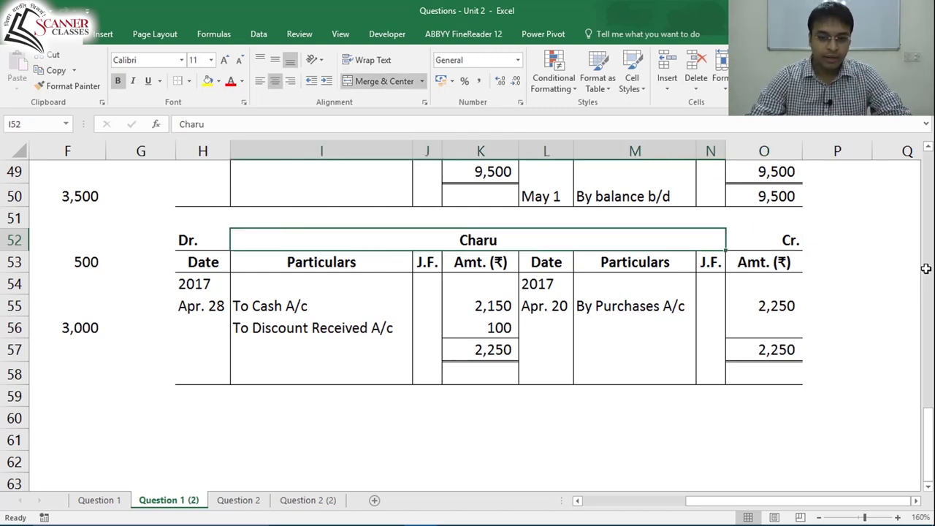
Step: Look through the journal entries from the start of the sheet to find the next account to post, ending at the Discount Received line
key("ctrl+Home")
key("Down")
key("Down")
key("Down")
key("Down")
key("Down")
key("Down")
key("Down")
key("Down")
key("Down")
key("Down")
key("Down")
key("Down")
key("Down")
key("Down")
key("Down")
key("Down")
key("Down")
key("Down")
key("Down")
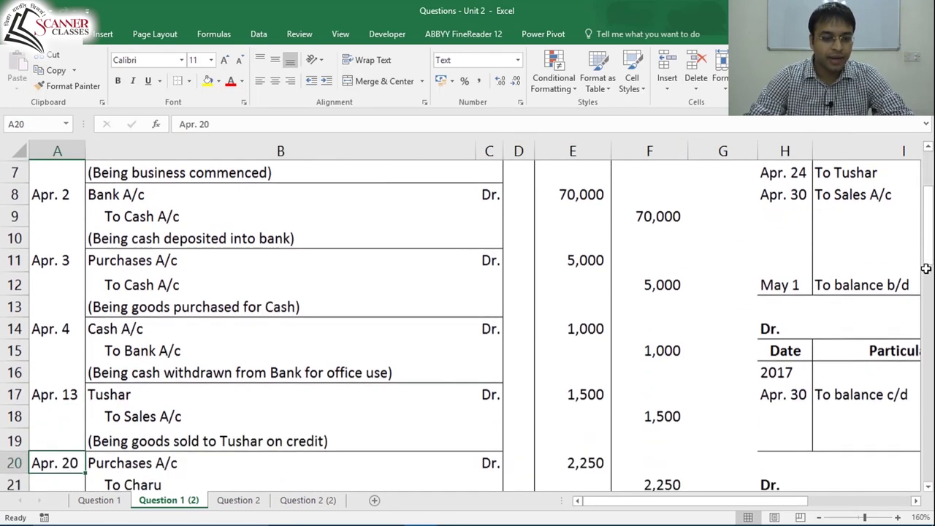
key("Down")
key("Down")
key("Down")
key("Down")
key("Down")
key("Down")
key("Down")
key("Down")
key("Down")
key("Up")
key("Right")
key("Down")
key("Down")
key("Down")
key("Down")
key("Down")
key("Up")
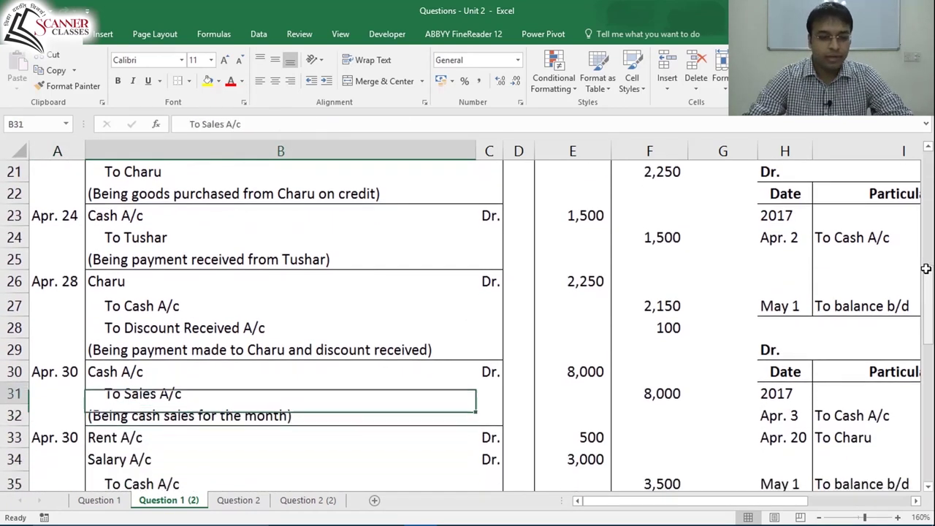
key("Up")
key("Up")
key("Up")
key("Up")
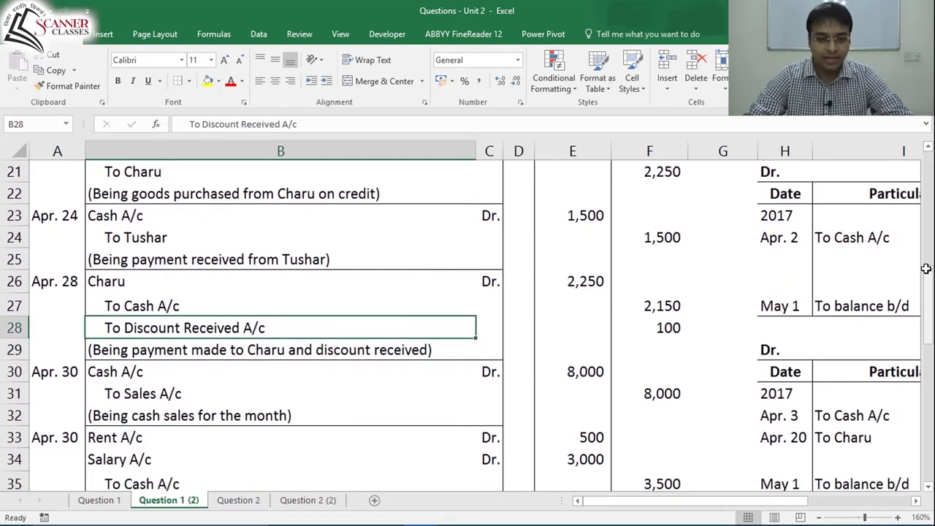
Step: Copy the Purchases account's heading block H29:O31 and paste it at H60, below the supplier's account
key("Right")
key("Right")
key("Right")
key("Right")
key("Right")
key("Right")
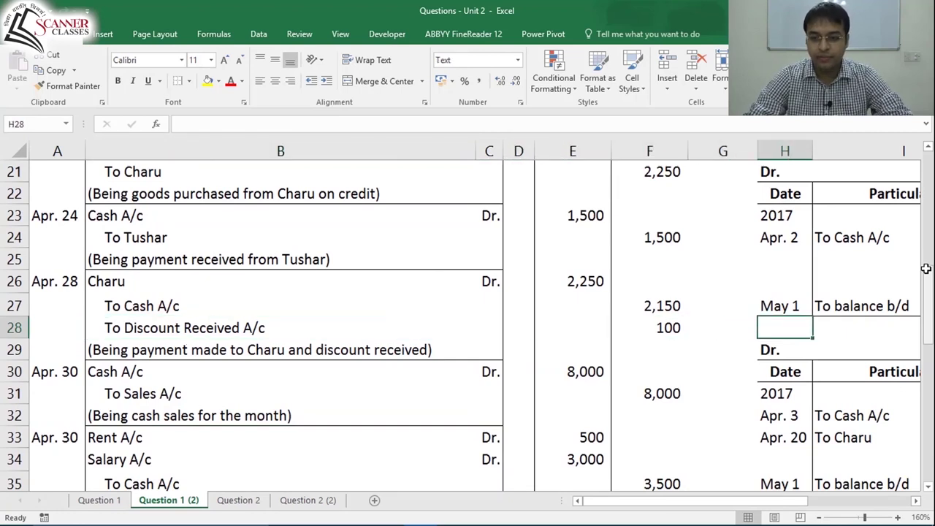
key("Down")
key("Down")
key("Right")
key("Right")
key("Left")
key("Left")
key("Up")
key("shift+Down")
key("shift+Down")
key("shift+Down")
key("shift+Down")
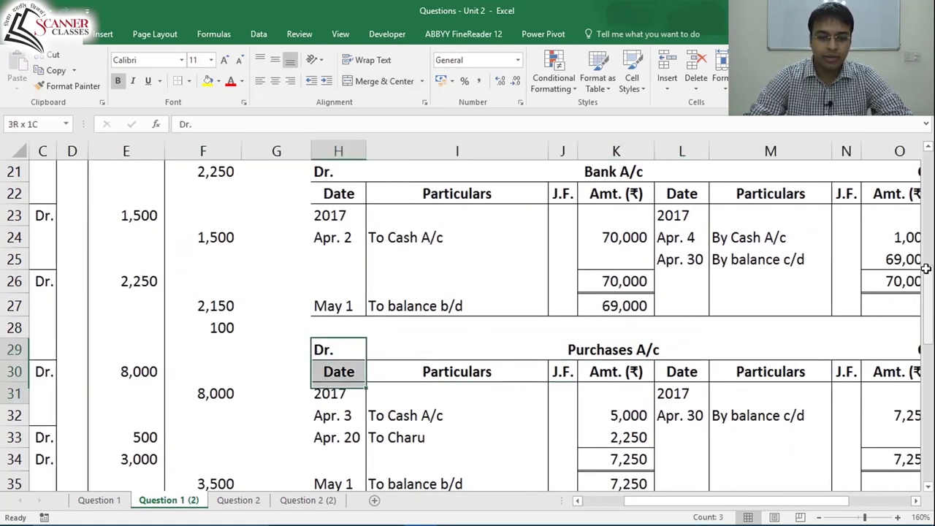
key("shift+Up")
key("shift+Up")
key("shift+Right")
key("shift+Right")
key("shift+Right")
key("shift+Right")
key("shift+Right")
key("shift+Right")
key("shift+Right")
key("shift+Right")
key("shift+Left")
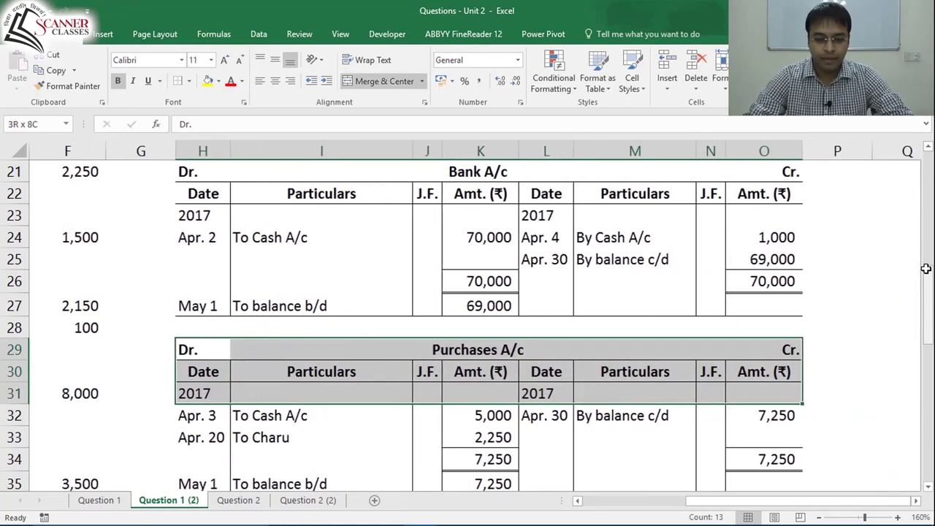
key("ctrl+c")
key("Down")
key("Down")
key("Down")
key("Down")
key("Down")
key("Down")
key("Down")
key("Down")
key("Down")
key("Down")
key("Down")
key("Down")
key("Down")
key("Down")
key("Down")
key("Down")
key("Down")
key("Down")
key("Down")
key("Down")
key("Down")
key("Down")
key("Up")
key("Up")
key("Up")
key("Up")
key("Up")
key("Up")
key("ctrl+v")
key("Escape")
Step: Title the new ledger account in row 60 "Discount Received A/c"
key("Right")
type("Discount")
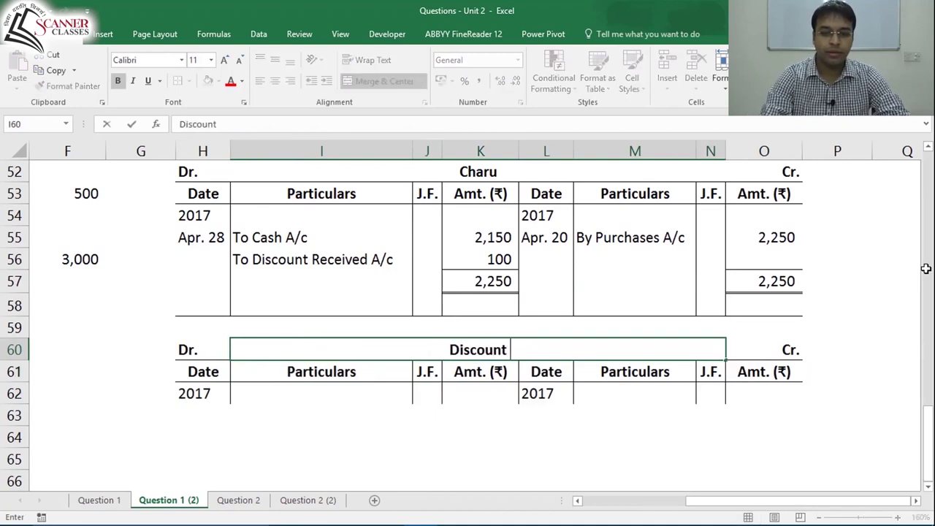
type(" Received A/c")
key("ctrl+Return")
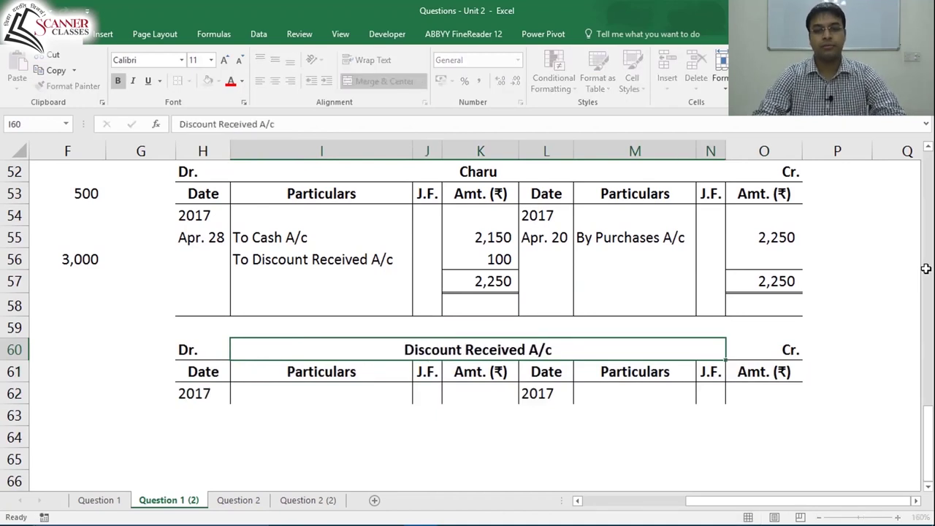
Step: Extend the vertical column lines of the Discount Received account down through row 64 with right borders
key("Down")
key("Down")
key("Left")
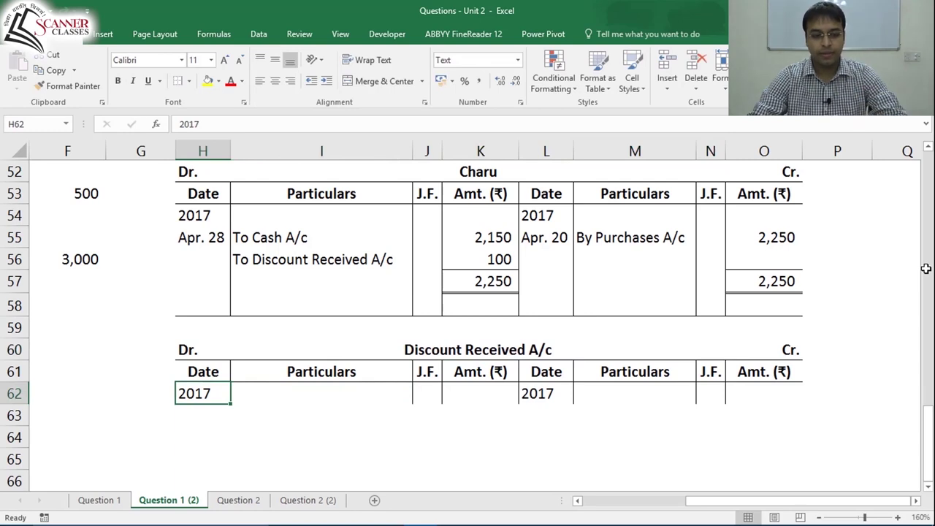
key("shift+Down")
key("shift+Down")
key("shift+Right")
key("shift+Right")
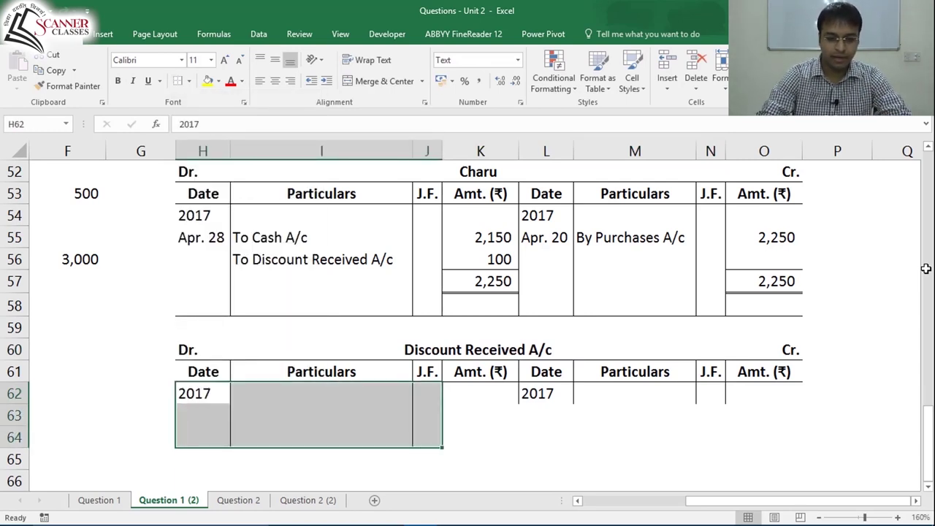
key("shift+Right")
key("alt+h")
key("b")
key("Escape")
key("shift+Right")
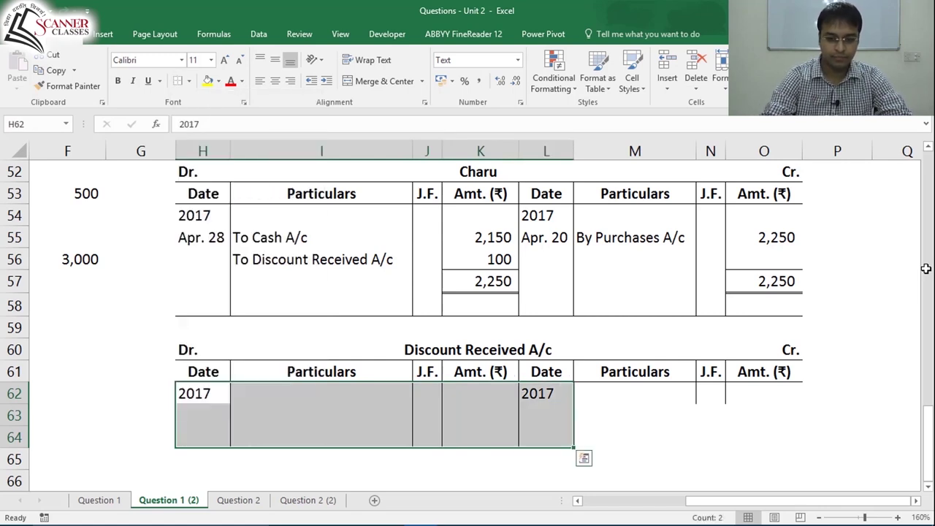
key("alt+h")
key("b")
key("Escape")
key("shift+Right")
key("alt+h")
key("b")
key("Escape")
key("shift+Right")
key("alt+h")
key("b")
key("r")
Step: Examine the supplier's account above the new Discount Received account for the discount entry to post
key("Down")
key("Down")
key("Down")
key("Down")
key("Down")
key("Down")
key("Down")
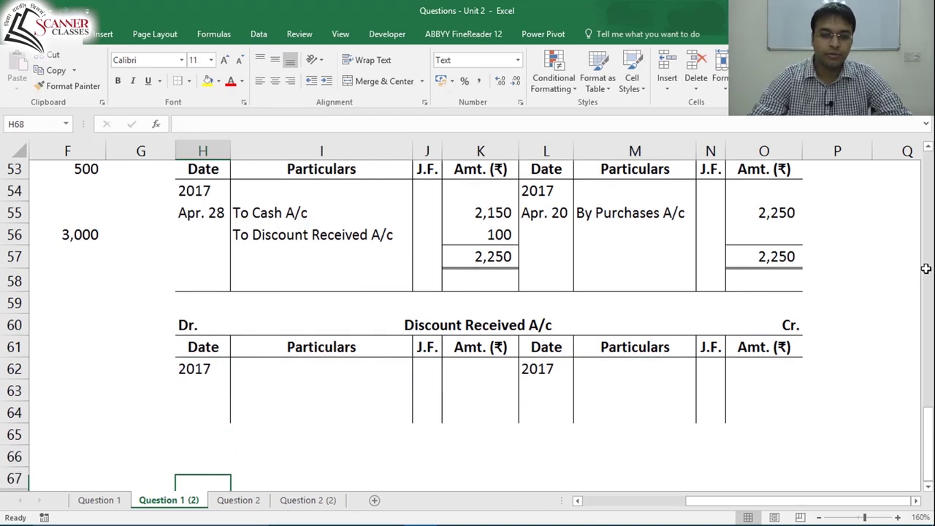
key("Up")
key("Up")
key("Up")
key("Up")
key("Up")
key("Up")
key("Up")
key("Up")
key("Up")
key("Up")
key("Up")
key("Up")
key("Up")
key("Up")
key("Up")
key("Up")
key("Up")
key("Up")
key("Down")
key("Down")
key("Down")
key("Down")
left_click(469, 189)
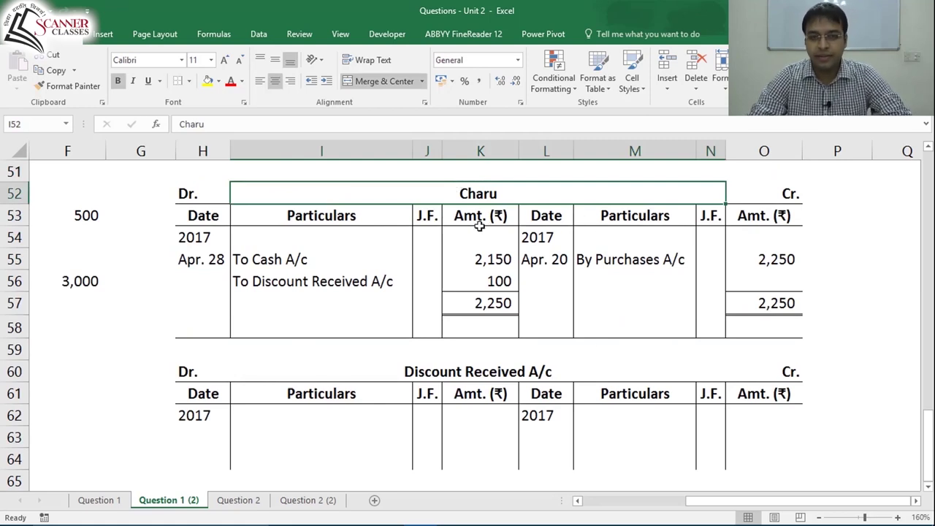
Step: Examine the discount line in the supplier's account and the empty Discount Received account it has to be posted to
left_click(483, 400)
key("Down")
key("Down")
key("Down")
key("Down")
key("Down")
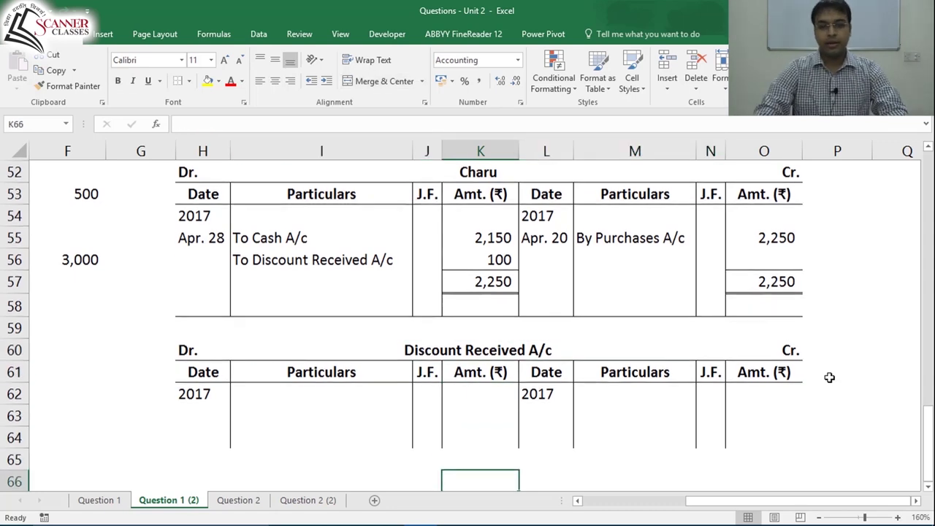
key("Up")
key("Up")
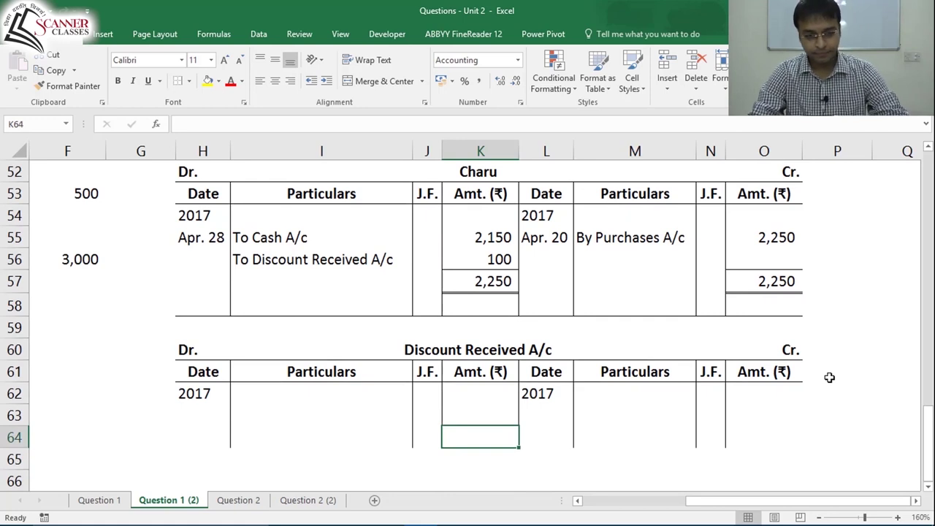
key("Up")
key("Right")
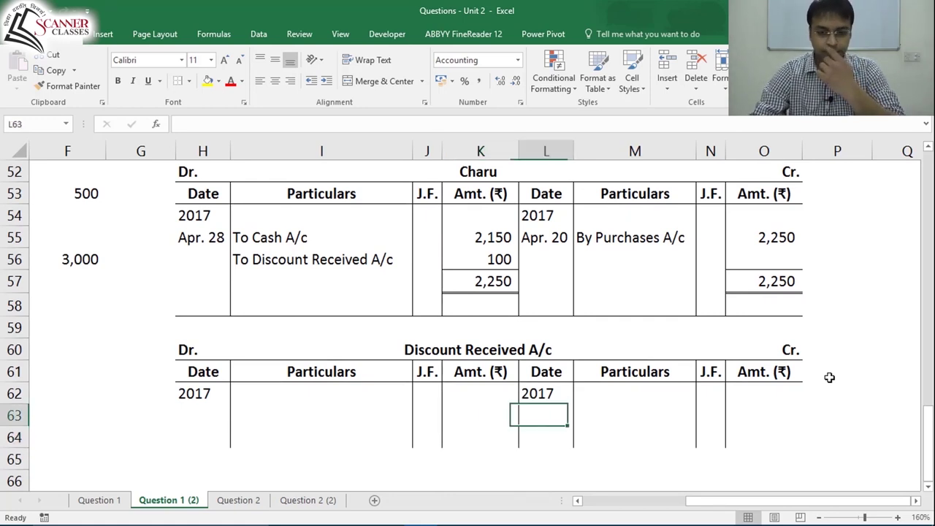
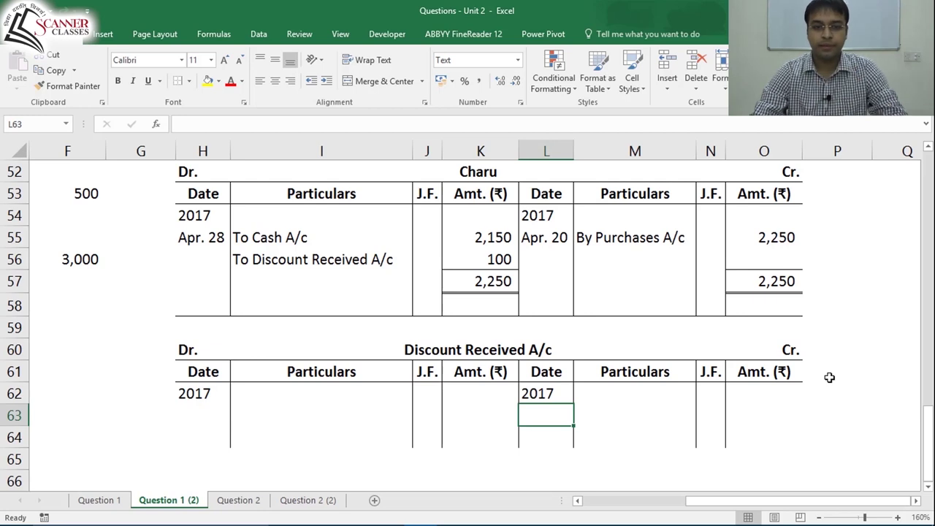
left_click(494, 179)
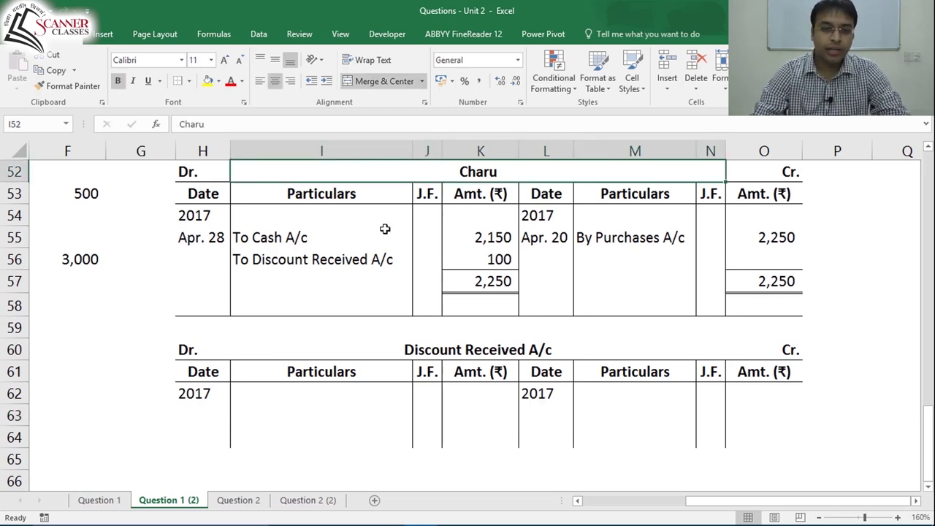
left_click(287, 263)
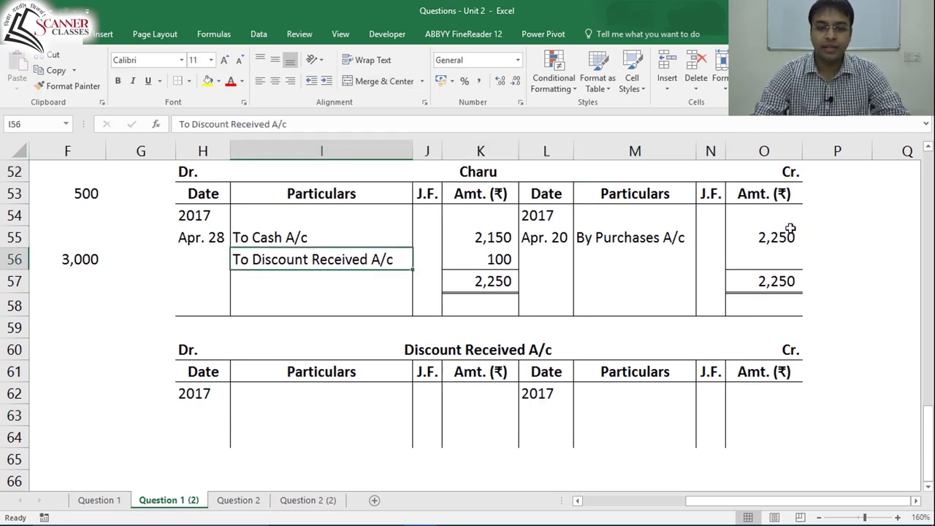
left_click(464, 346)
Step: Post the credit entry in row 63 of the Discount Received account, dated Apr. 28, with "By" and the supplier's name as particulars
left_click(616, 413)
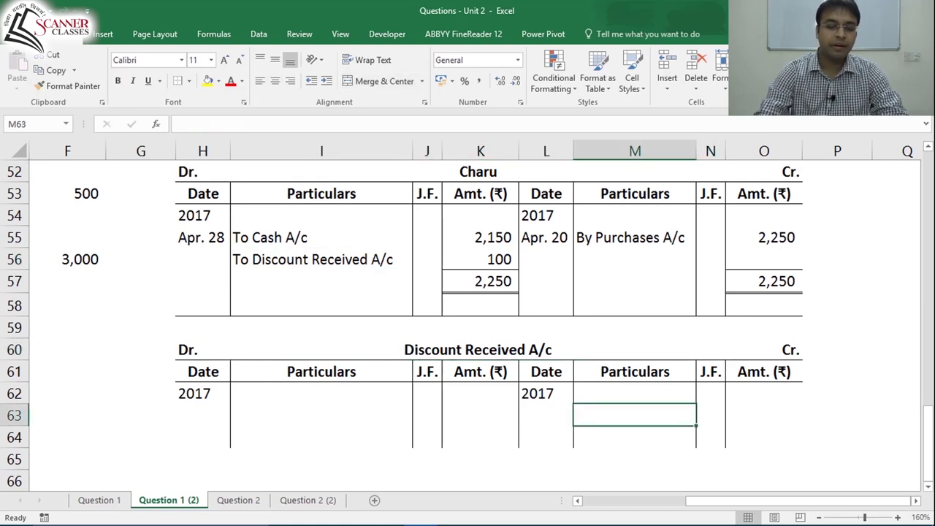
type("By Charu")
key("Tab")
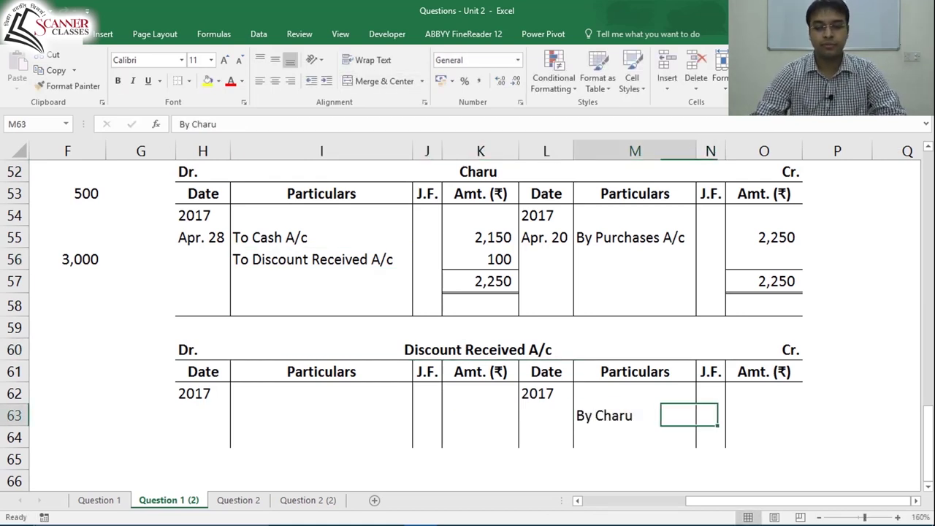
left_click(546, 415)
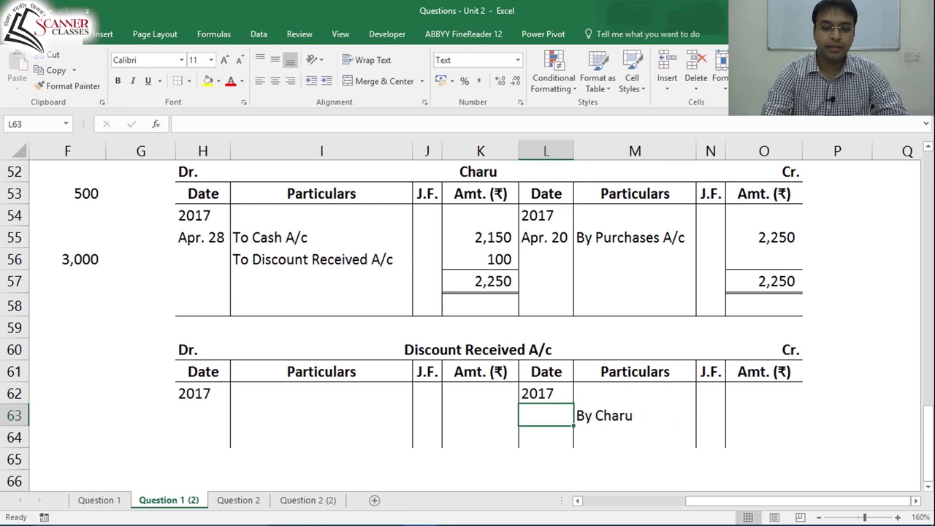
type("Apr. 28")
key("Tab")
key("Tab")
key("Tab")
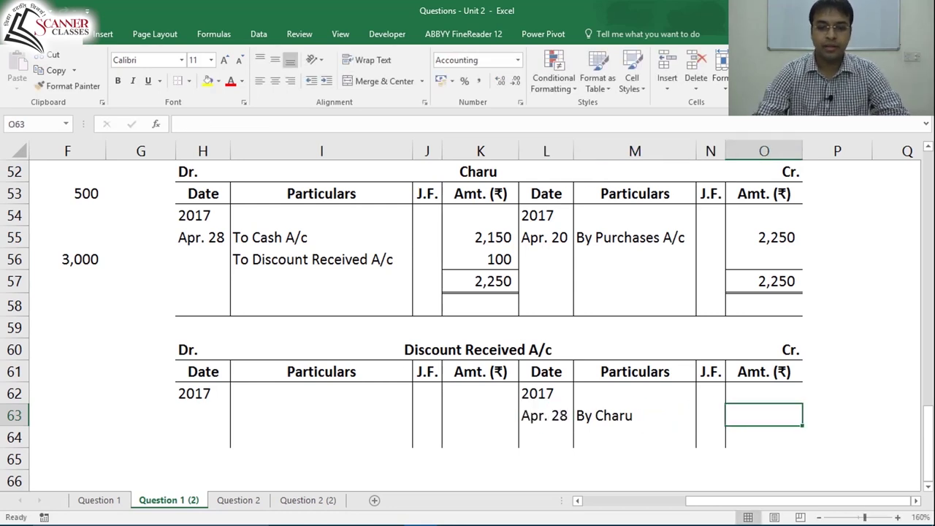
Step: Enter the discount from the supplier's account, 100, as the credit amount in O63
left_click(341, 260)
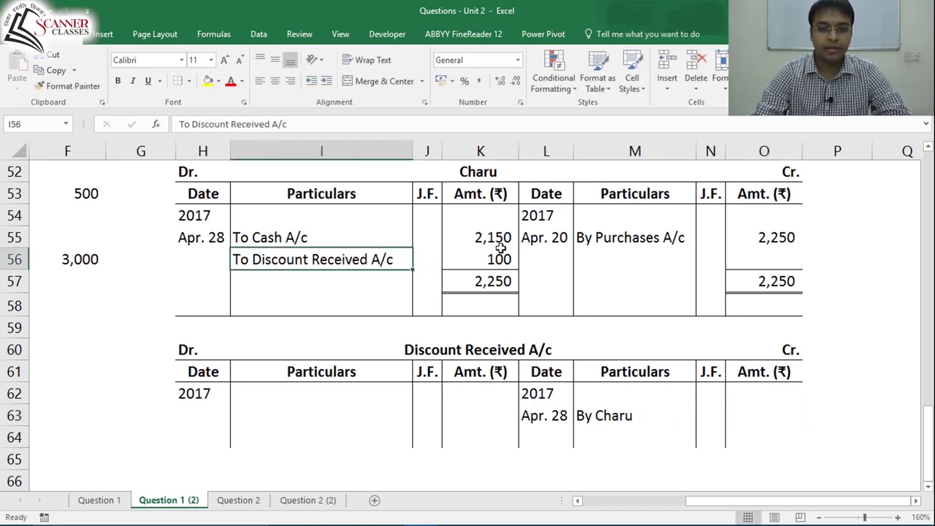
left_click(475, 258)
left_click(378, 263)
left_click(466, 265)
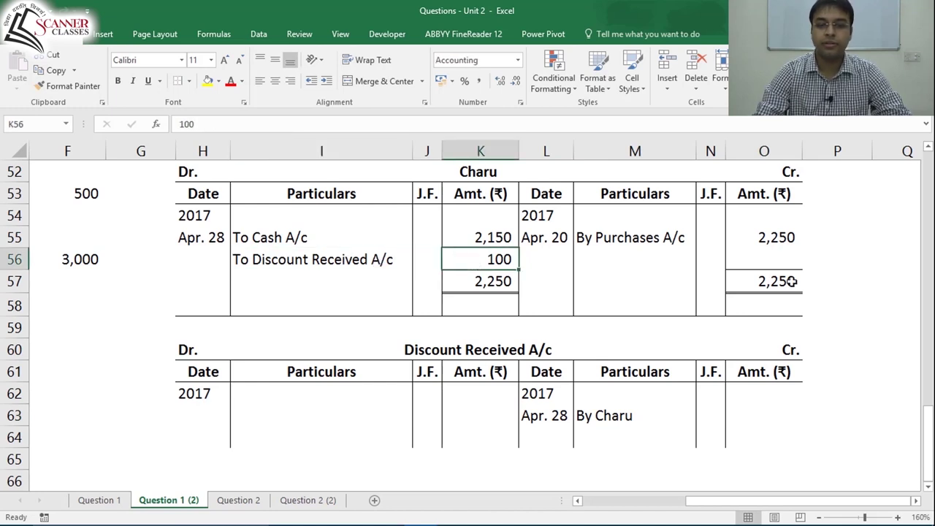
left_click(742, 412)
type("100")
key("ctrl+Return")
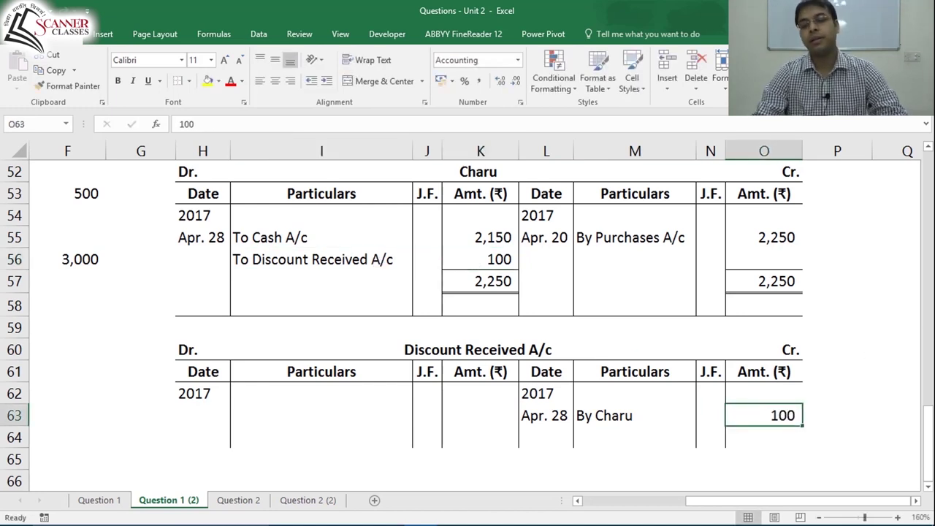
Step: Cross-check the new Discount Received credit entry against the matching discount line in the supplier's account
left_click(409, 349)
left_click(782, 351)
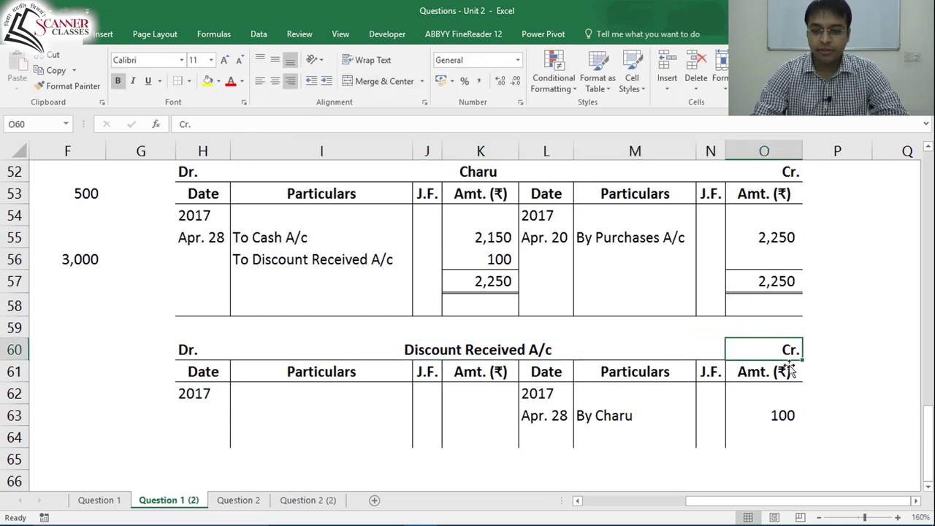
left_click(792, 418)
left_click(626, 430)
left_click(561, 415)
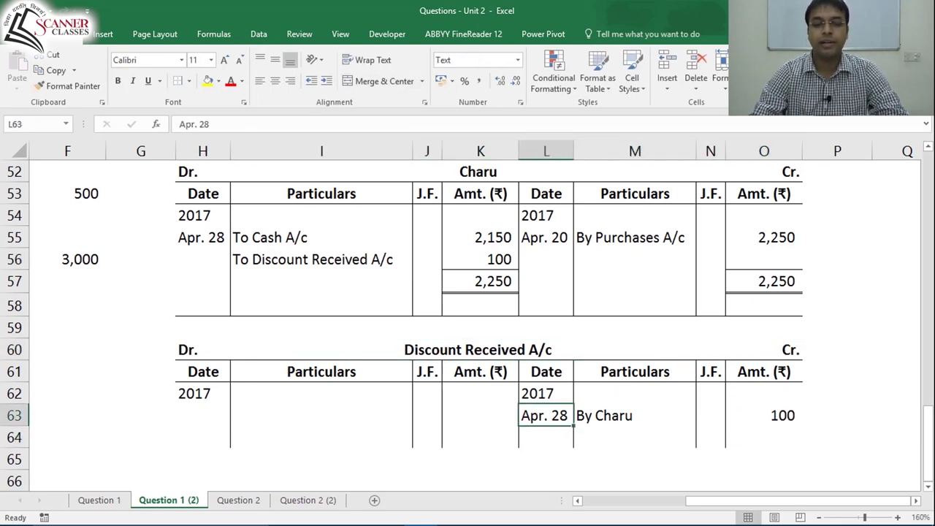
left_click(490, 179)
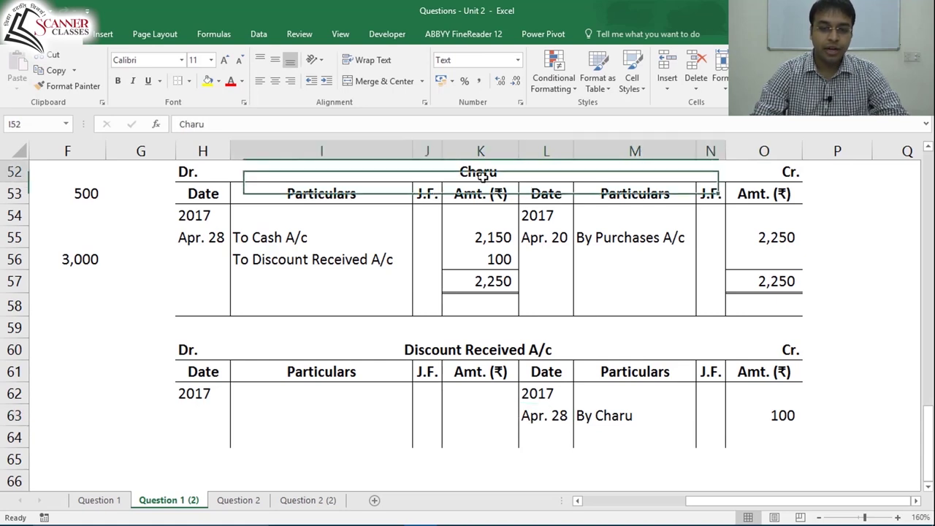
left_click(318, 263)
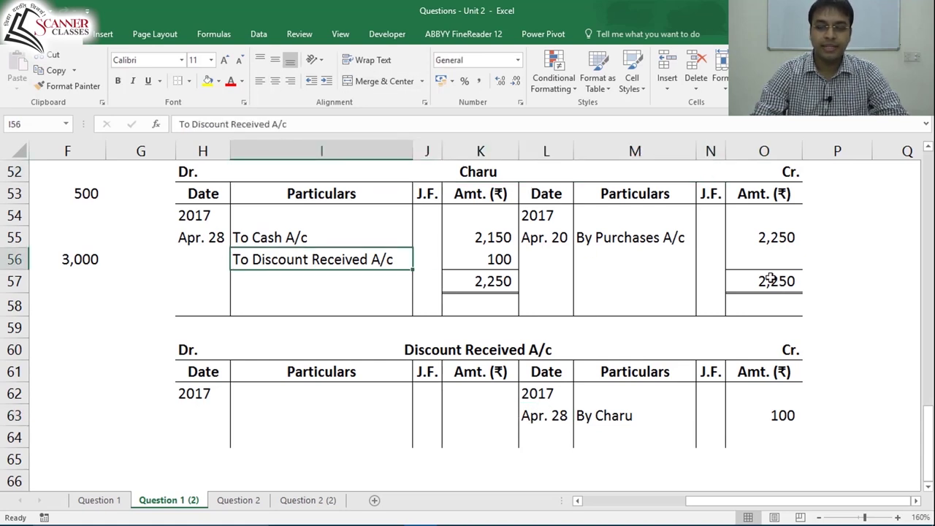
left_click(506, 353)
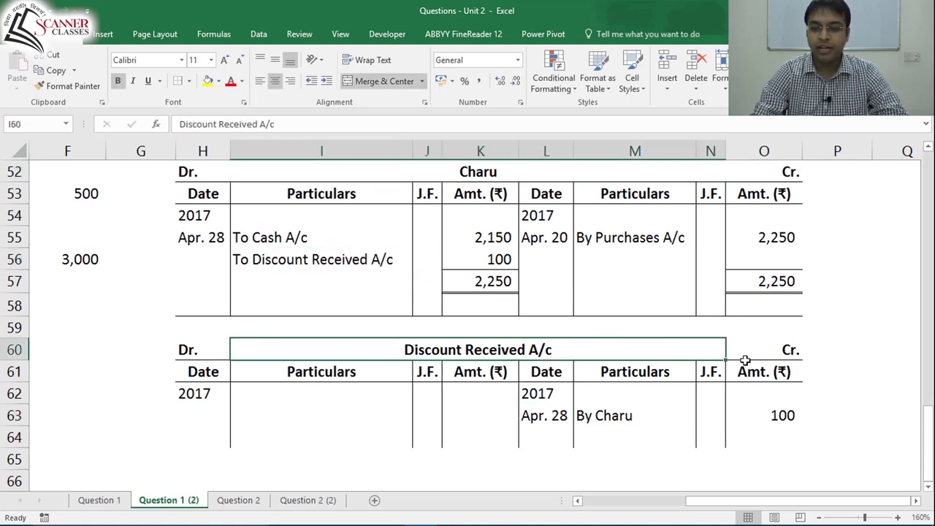
left_click(624, 417)
left_click(478, 261)
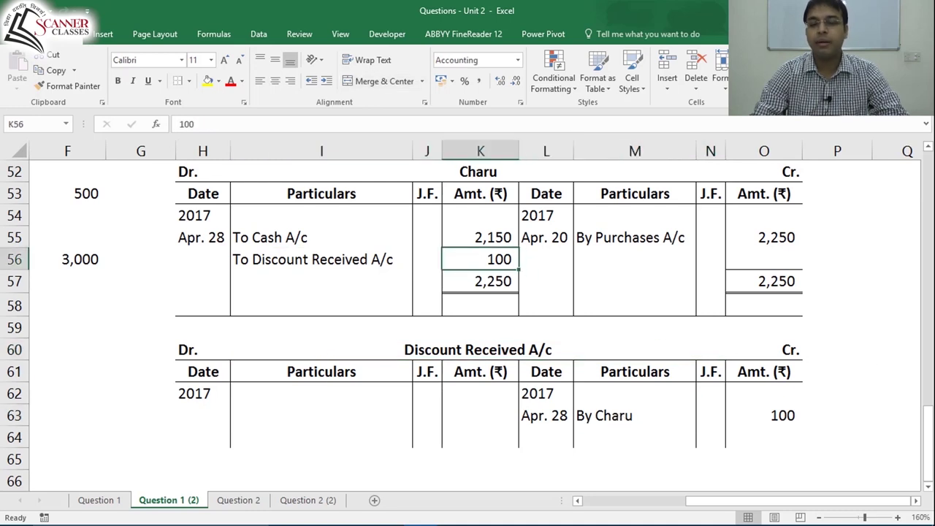
left_click(793, 420)
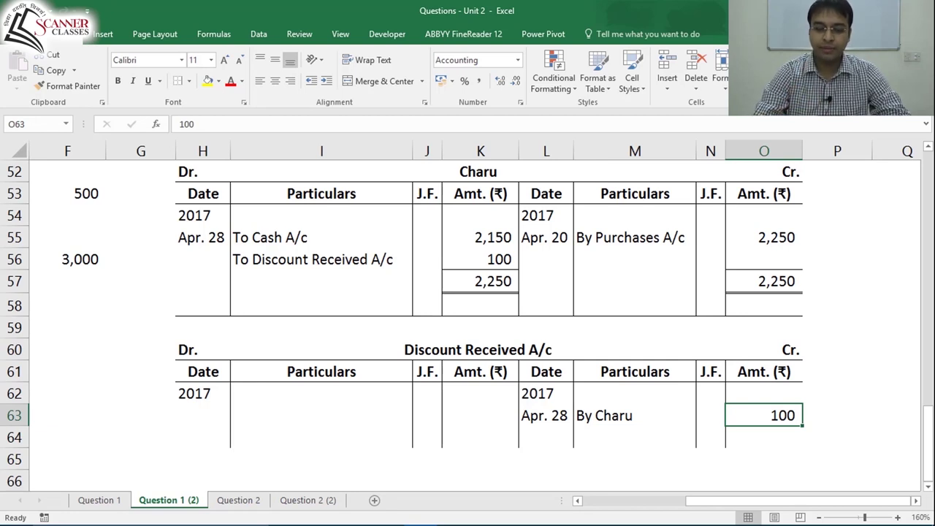
Step: Examine the supplier payment and discount journal entry with its split versions in B37:F46, highlighting the separate discount entry in B45:F46
key("ctrl+Home")
key("Page_Down")
key("Page_Down")
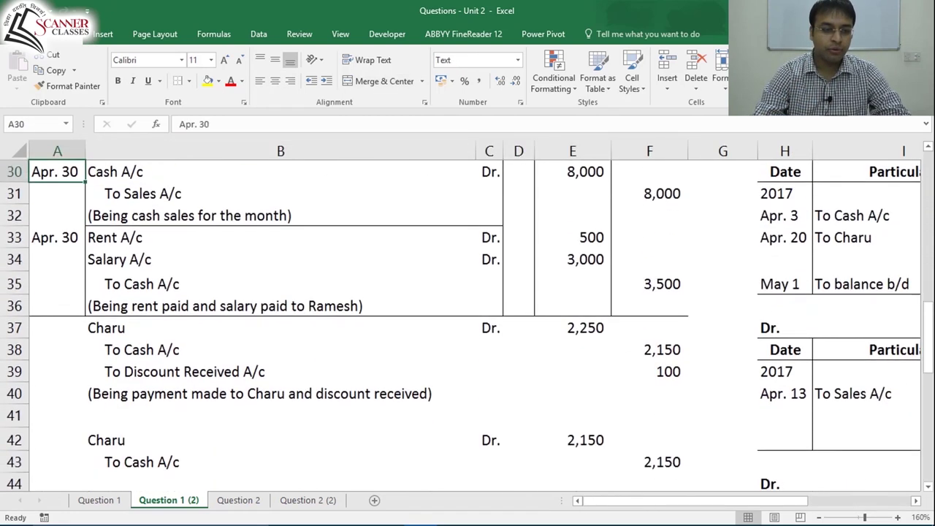
key("Down")
key("Down")
key("Down")
key("Down")
key("Down")
key("Down")
key("Down")
key("Down")
key("Down")
key("Down")
key("Down")
key("Down")
key("Down")
key("Down")
key("Down")
key("Down")
key("Down")
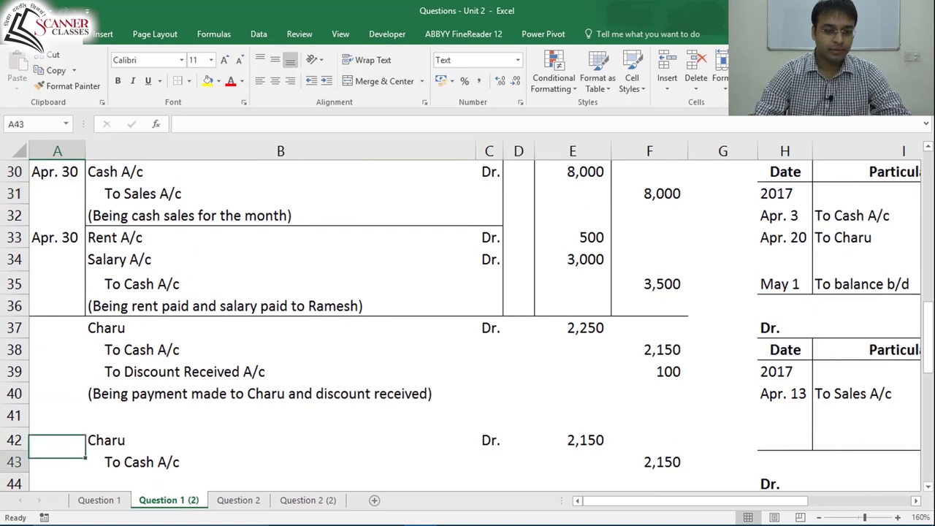
key("Up")
key("Up")
key("Up")
key("Up")
key("Up")
key("Up")
key("Up")
key("Up")
key("Up")
key("Right")
key("Up")
key("shift+Down")
key("shift+Down")
key("shift+Down")
key("shift+Down")
key("shift+Down")
key("shift+Down")
key("shift+Down")
key("shift+Down")
key("shift+Down")
key("shift+Down")
key("shift+Right")
key("shift+Right")
key("shift+Right")
key("shift+Right")
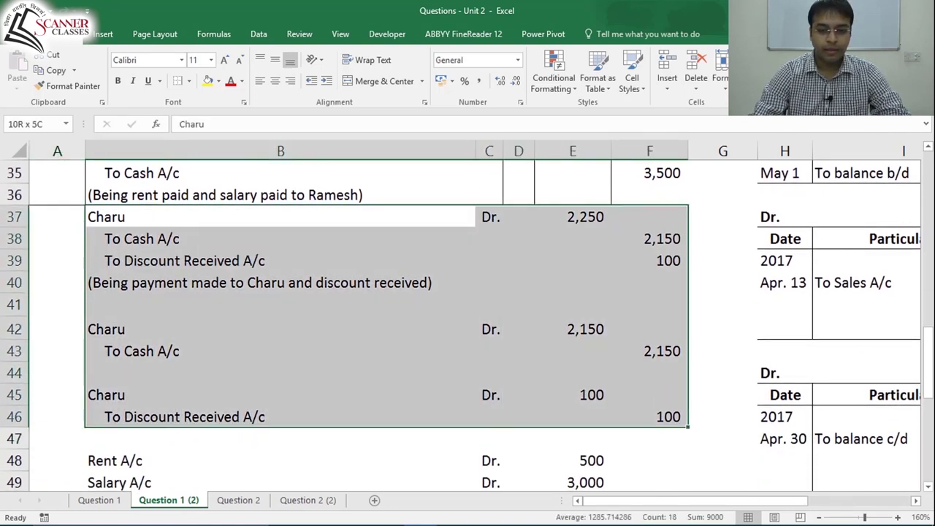
left_click_drag(113, 218, 220, 267)
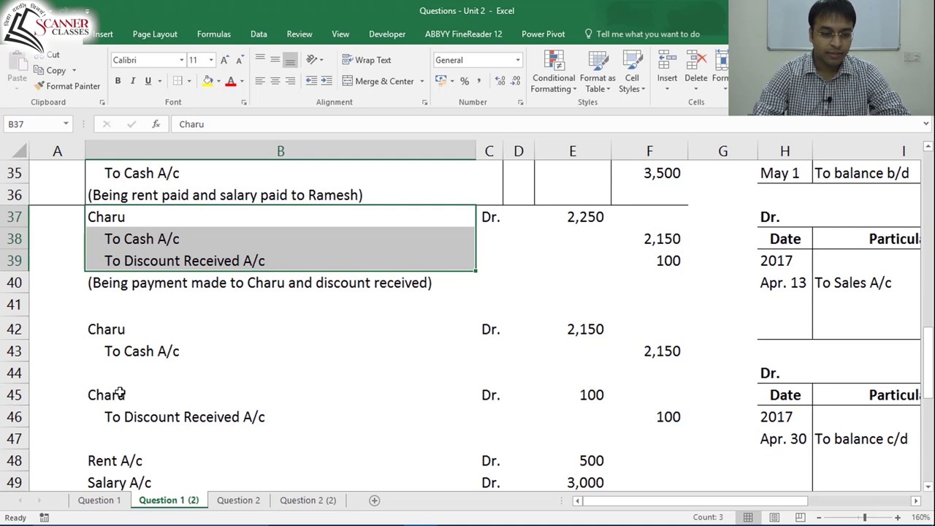
left_click(388, 395)
left_click_drag(387, 394, 673, 417)
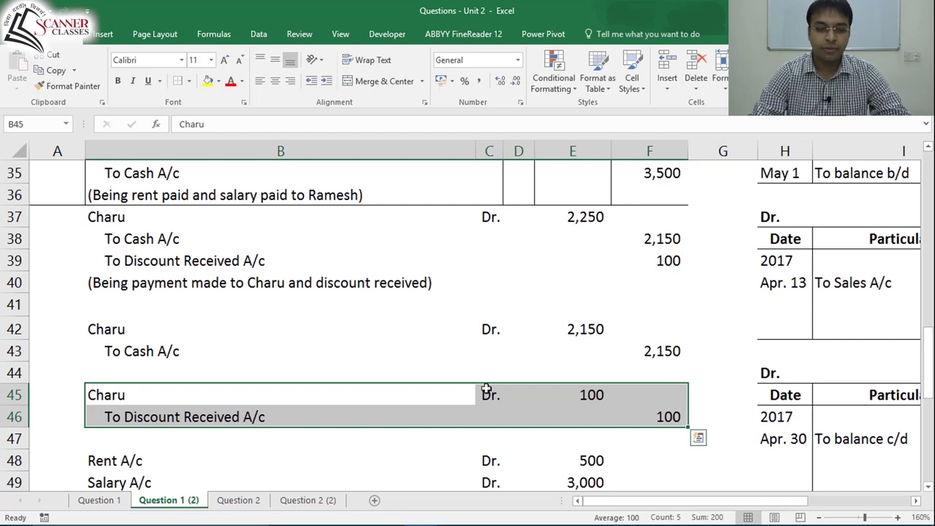
Step: Return to the Discount Received account and review the date, particulars and amount of its credit entry in row 63
key("Right")
key("Right")
key("Right")
key("Right")
key("Right")
key("Right")
key("Down")
key("Down")
key("Down")
key("Down")
key("Down")
key("Down")
key("Down")
key("Down")
key("Down")
key("Down")
key("Down")
key("Down")
key("Down")
key("Down")
key("Down")
key("Right")
key("Right")
key("Right")
key("Right")
key("Right")
key("Right")
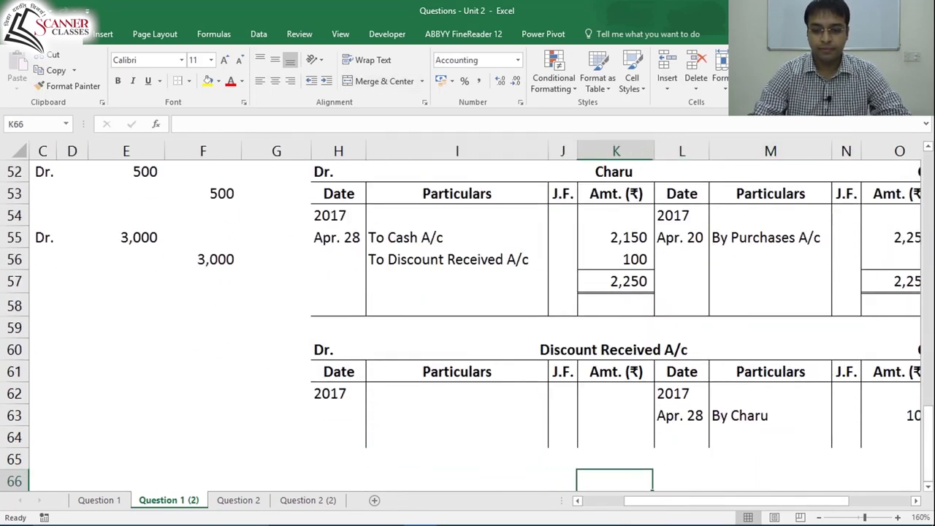
key("Up")
key("Left")
key("Up")
key("Left")
key("Up")
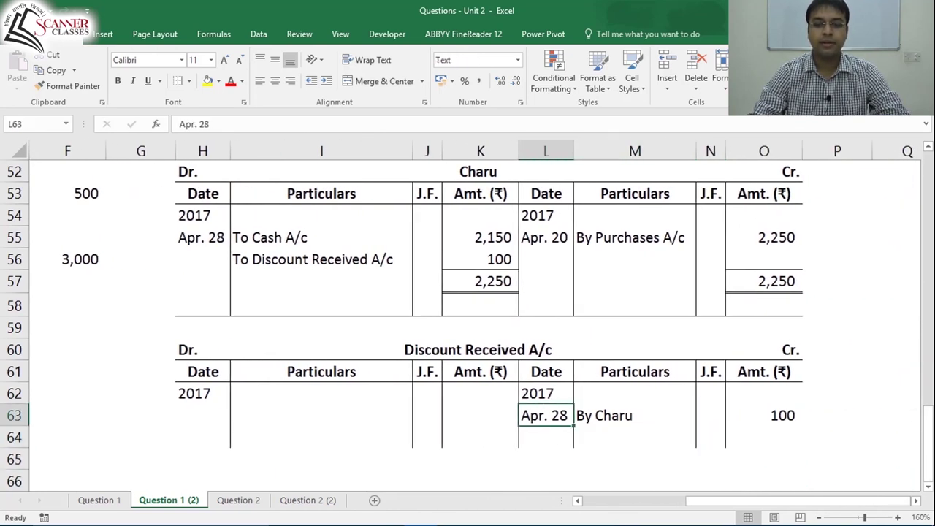
key("Right")
key("Right")
key("Right")
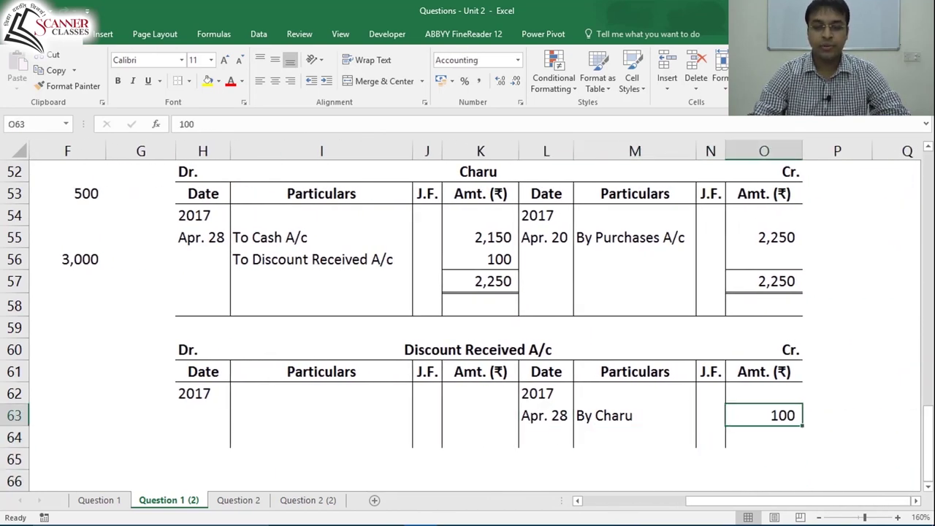
Step: Enter the closing line on the debit side in row 63: Apr. 30, "To balance c/d", amount 100
key("Left")
key("Left")
key("Left")
key("Left")
key("Left")
key("Left")
key("Left")
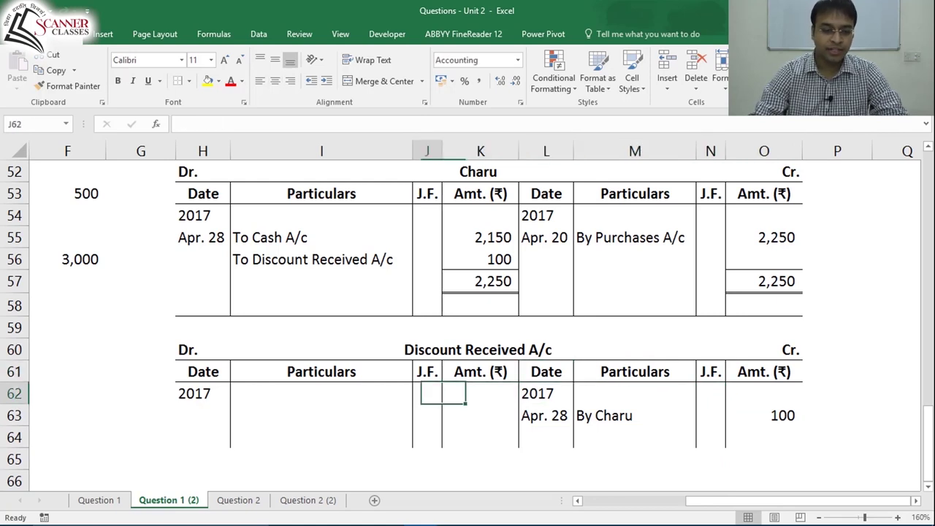
type("A")
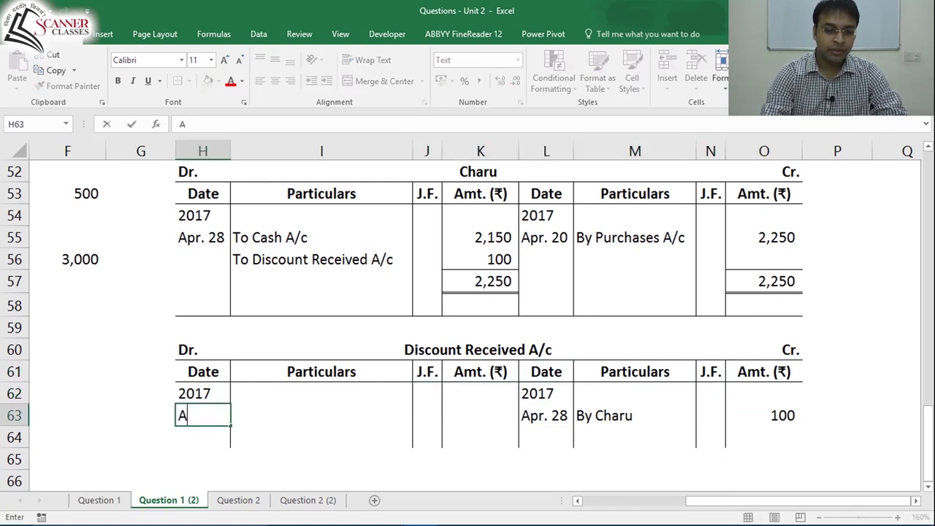
type("pr. 30")
key("Tab")
type("To ba")
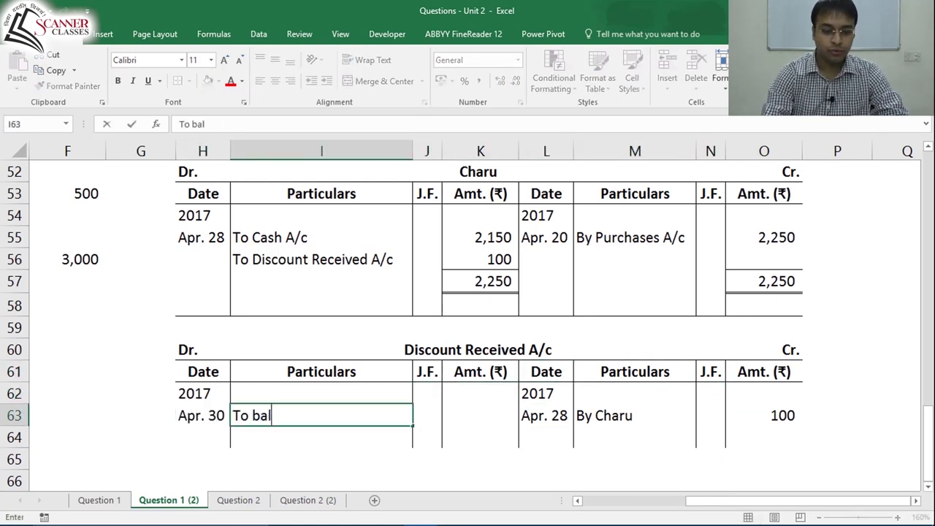
type("lance c/d")
key("Tab")
key("Tab")
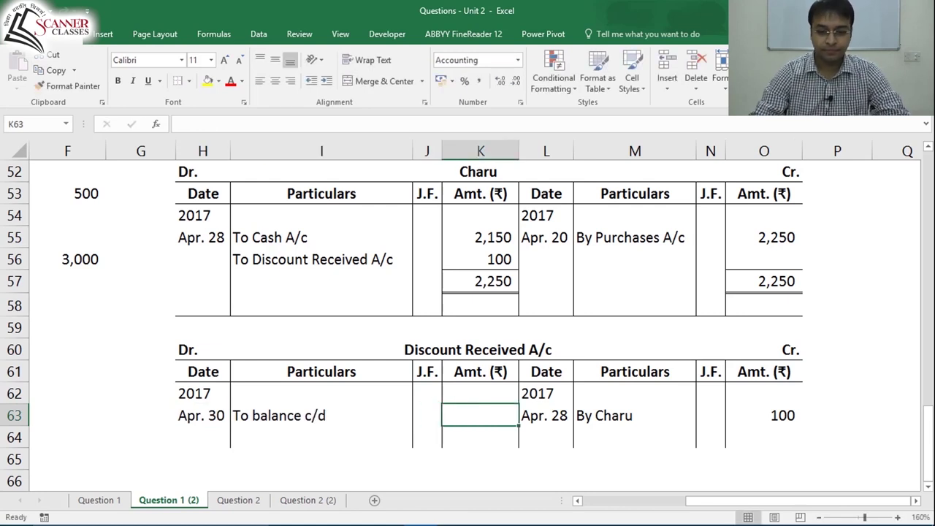
type("100")
key("Return")
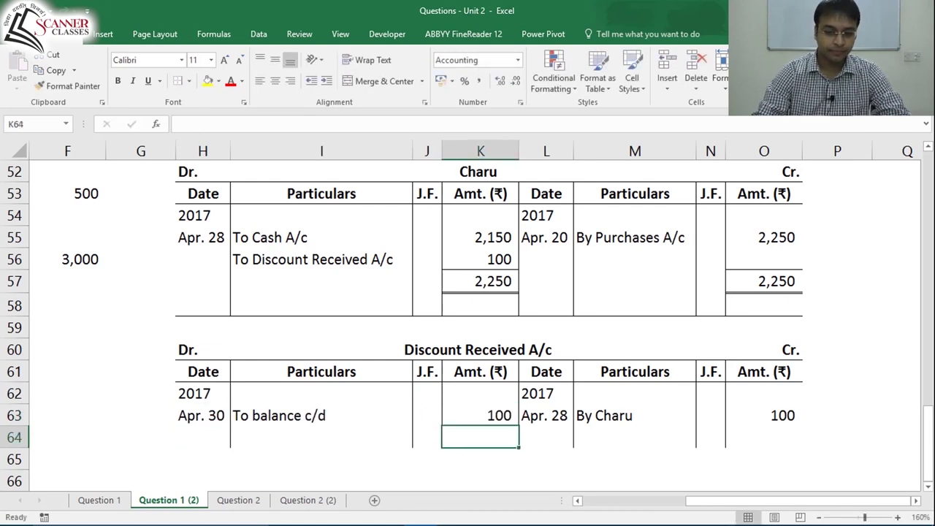
Step: Total the debit and credit amount columns of the Discount Received account with SUM formulas in K64 and O64
key("alt+equal")
key("Return")
key("Up")
key("Right")
key("Right")
key("Right")
key("Right")
key("alt+equal")
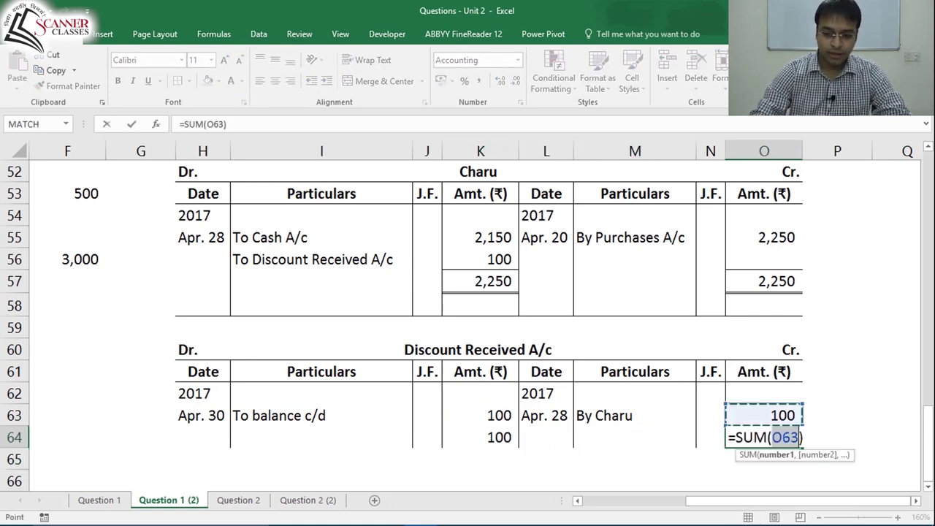
key("Down")
key("Up")
key("Return")
key("Up")
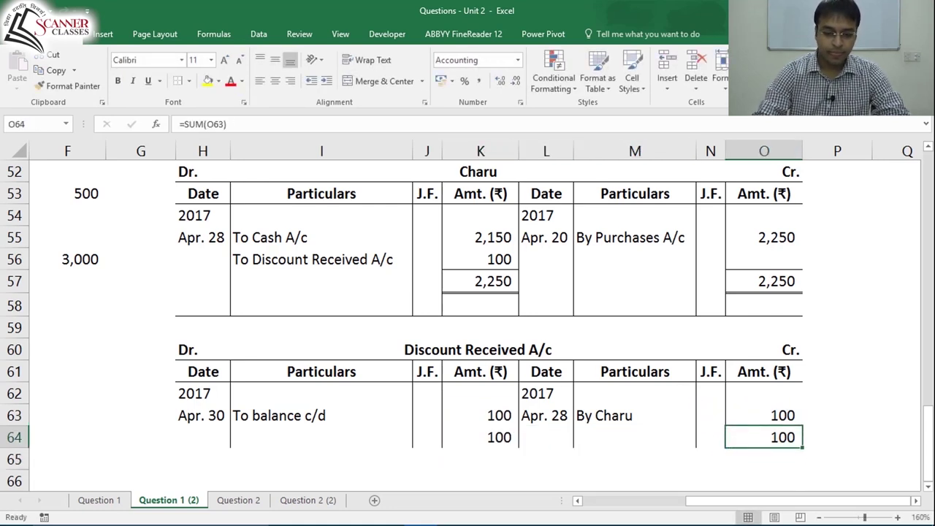
Step: Apply a top and double bottom border to the Discount Received totals in O64 and K64
key("alt+h")
key("b")
key("u")
key("Left")
key("Left")
key("Left")
key("Left")
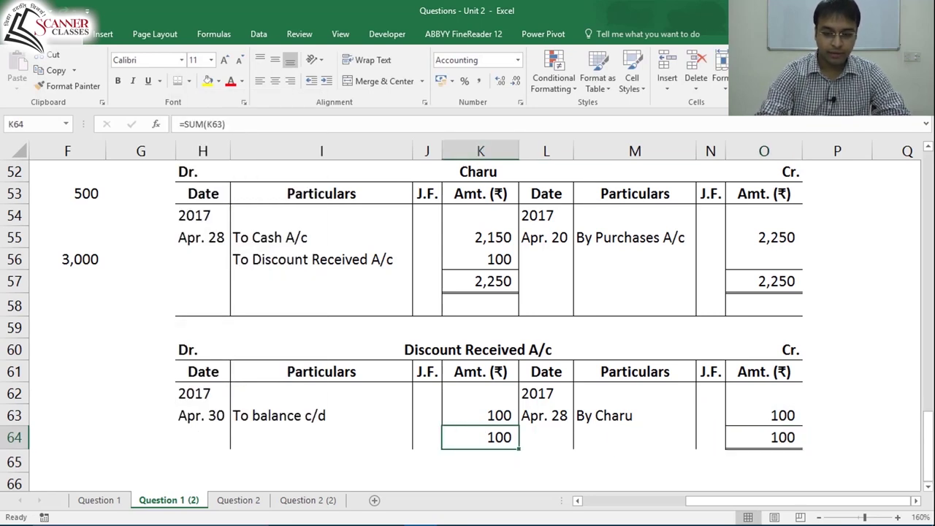
key("F4")
Step: Enter the opening line on the credit side in row 65: May 1, "By balance b/d", with the amount linked to K63
key("Down")
key("Right")
type("May")
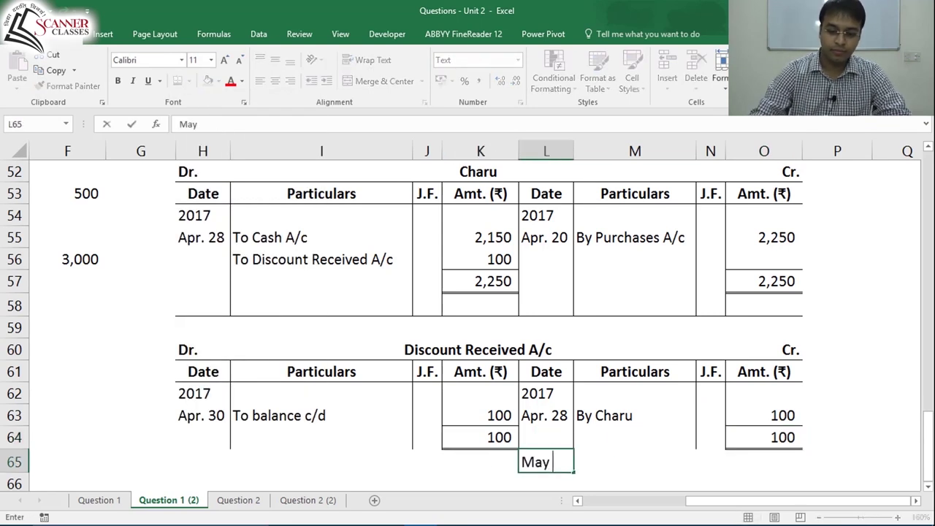
key("Right")
type("1By b")
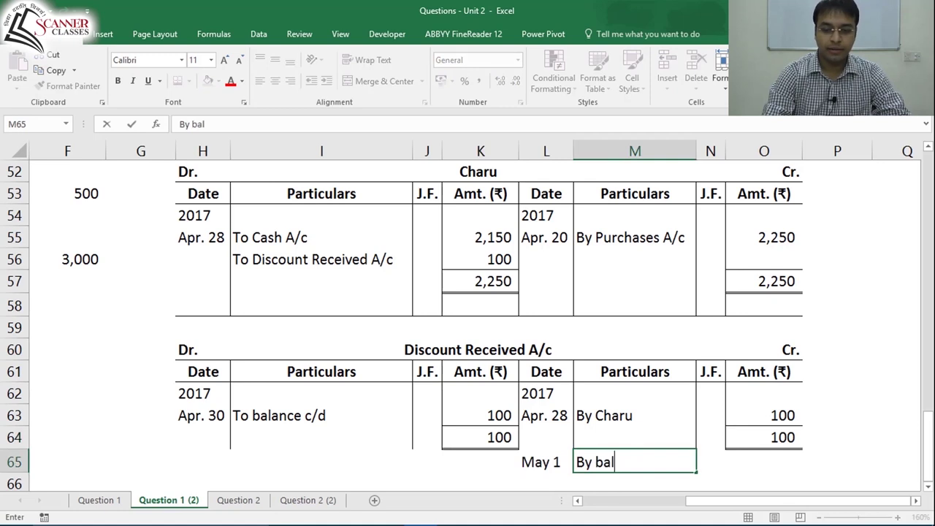
key("Right")
key("Right")
type("+")
key("Left")
key("Up")
key("Up")
key("Left")
key("Left")
key("Left")
key("ctrl+Return")
Step: Close off the Discount Received account with a bottom border across H65:O65
key("shift+Left")
key("shift+Left")
key("shift+Left")
key("shift+Left")
key("shift+Left")
key("shift+Left")
key("shift+Left")
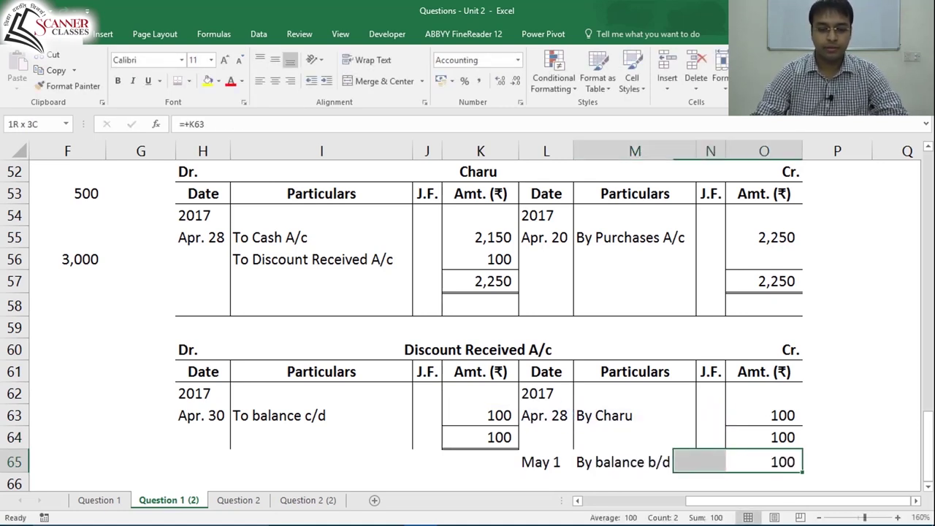
key("alt+h")
key("b")
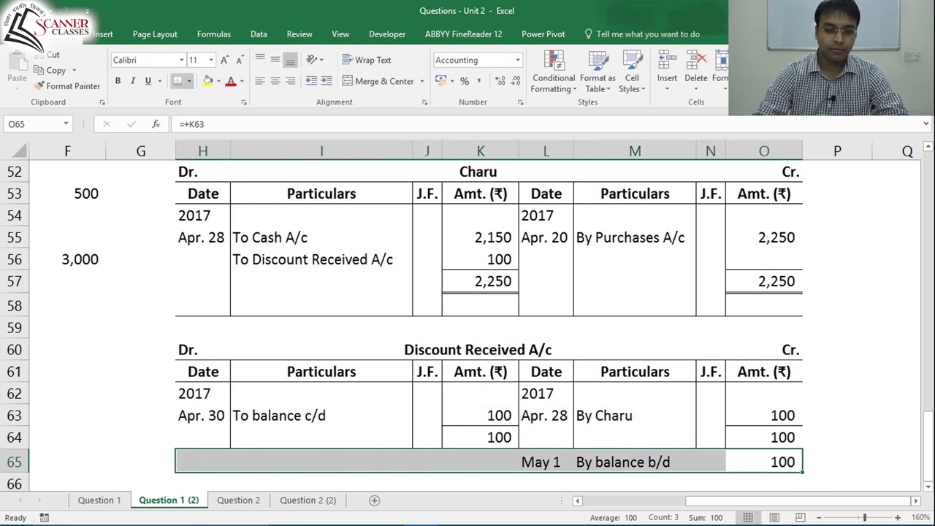
key("o")
Step: Add the vertical column borders to row 65 of the Discount Received account across H65:N65
key("Left")
key("Left")
key("Left")
key("Left")
key("Left")
key("Left")
key("Left")
key("alt+h")
key("b")
key("Escape")
key("shift+Right")
key("alt+h")
key("b")
key("Escape")
key("shift+Right")
key("alt+h")
key("b")
key("Escape")
key("shift+Right")
key("shift+Right")
key("alt+h")
key("b")
key("Escape")
key("shift+Right")
key("alt+h")
key("b")
key("Escape")
key("shift+Right")
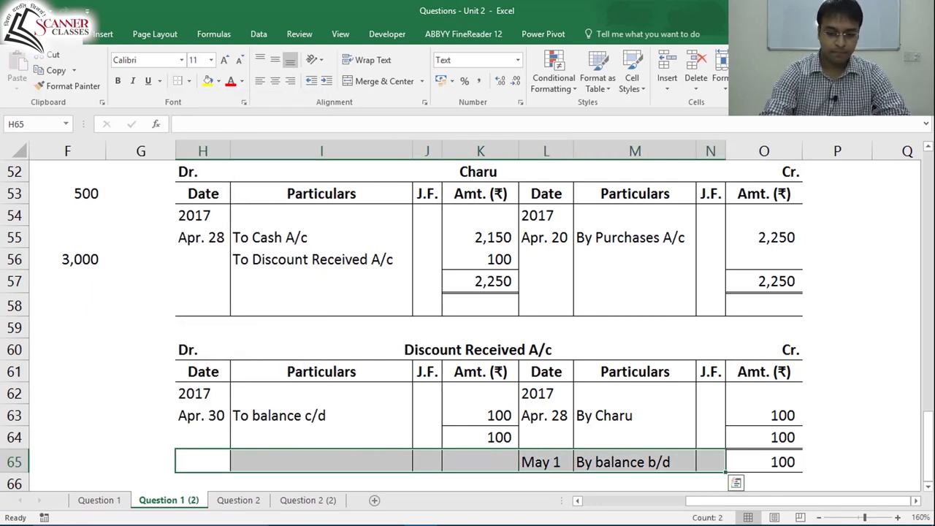
Step: Review the completed Discount Received account in rows 60 to 65, including its title, dates and balance lines
left_click(202, 416)
left_click(203, 350)
left_click(202, 372)
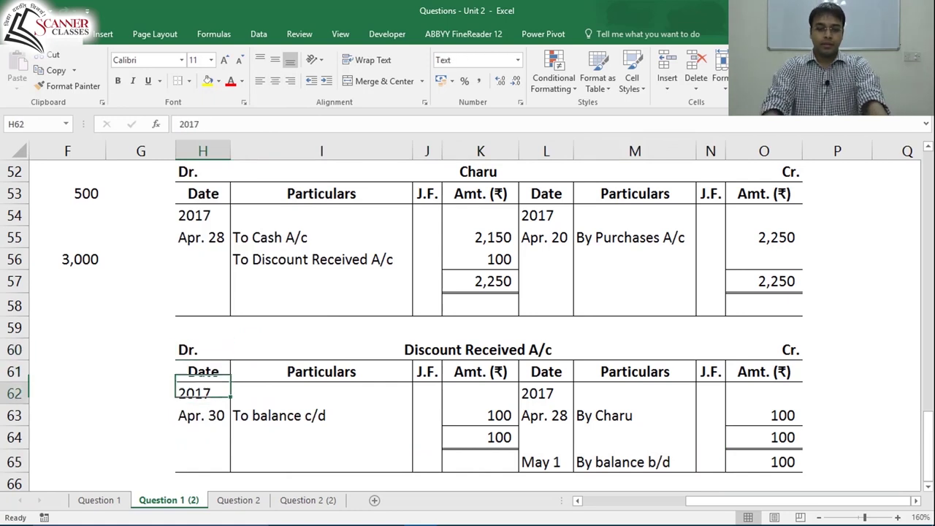
scroll(483, 321, "down", 1)
left_click(202, 462)
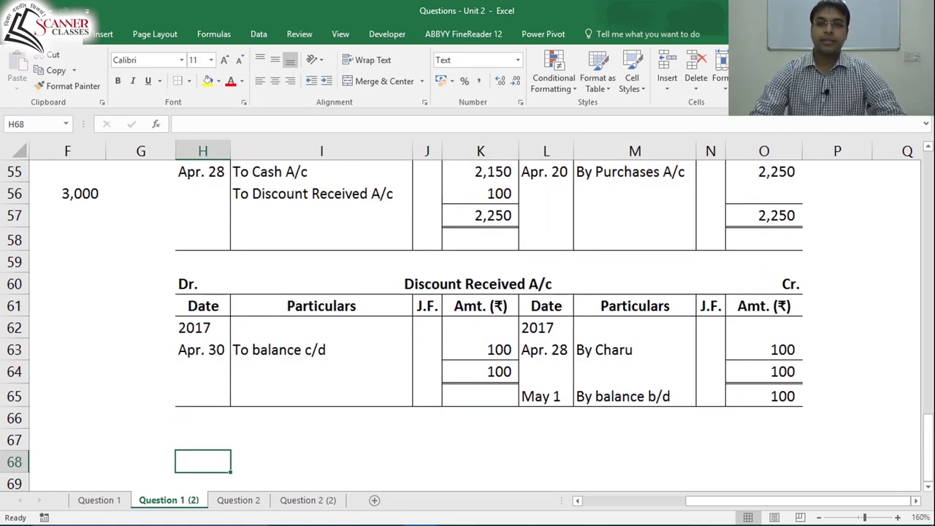
key("Up")
key("Up")
key("Up")
key("Up")
key("Up")
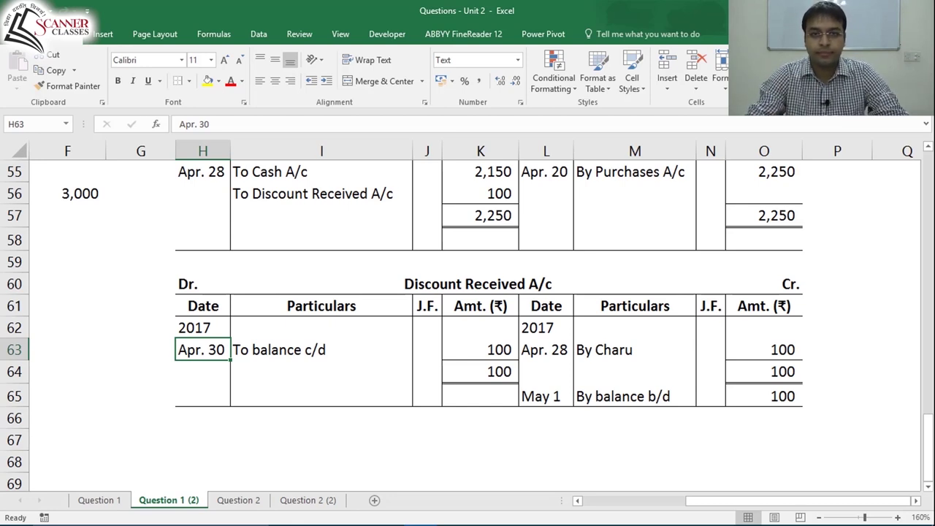
key("Up")
key("Up")
key("Up")
key("Right")
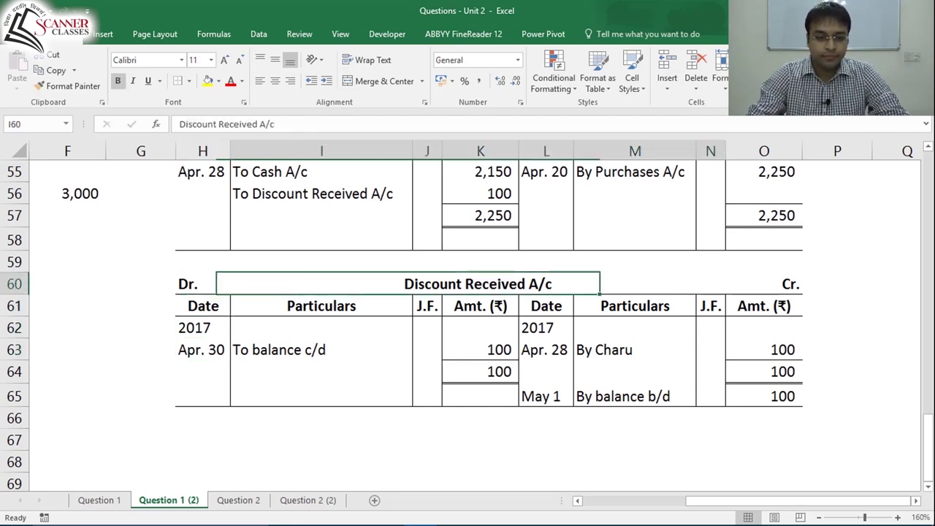
key("Left")
key("Down")
key("Down")
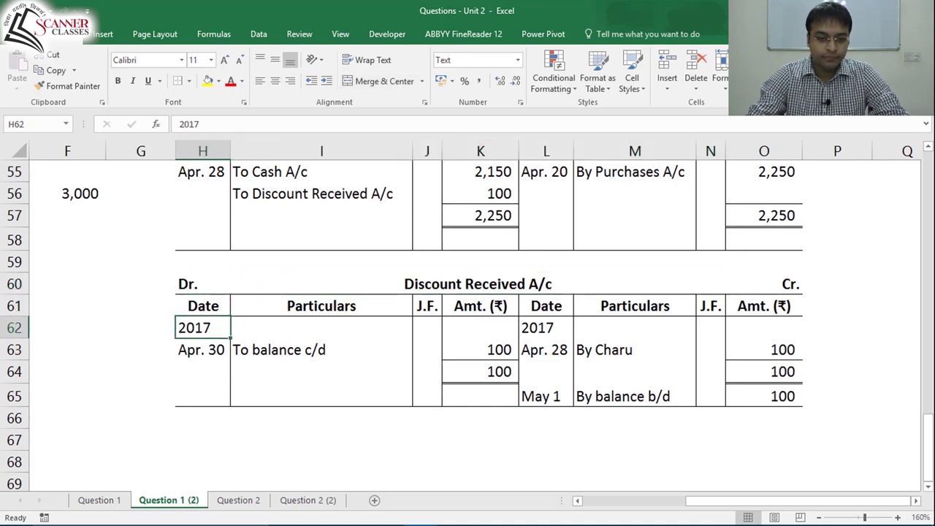
key("Right")
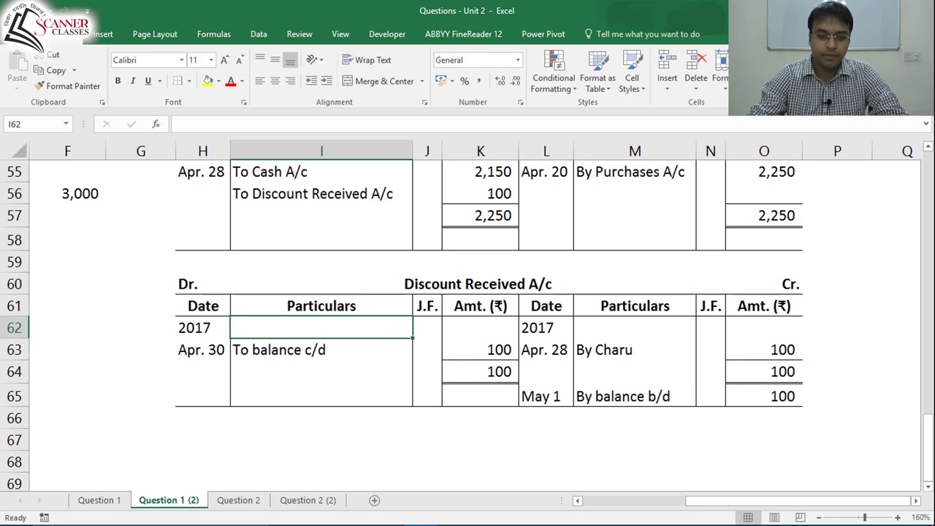
Step: Go through the journal entries from the beginning down to the last Apr. 30 entry to find accounts still to post
key("ctrl+Home")
scroll(468, 314, "down", 5)
left_click(57, 193)
key("Down")
key("Down")
key("Down")
key("Down")
key("Down")
key("Down")
key("Down")
key("Down")
key("Down")
key("Down")
key("Down")
key("Down")
key("Down")
key("Down")
key("Down")
key("Down")
key("Down")
key("Down")
key("Up")
key("Up")
key("Up")
key("Up")
key("Down")
key("Down")
key("Right")
key("Right")
key("Down")
key("Down")
key("Down")
key("Down")
key("Down")
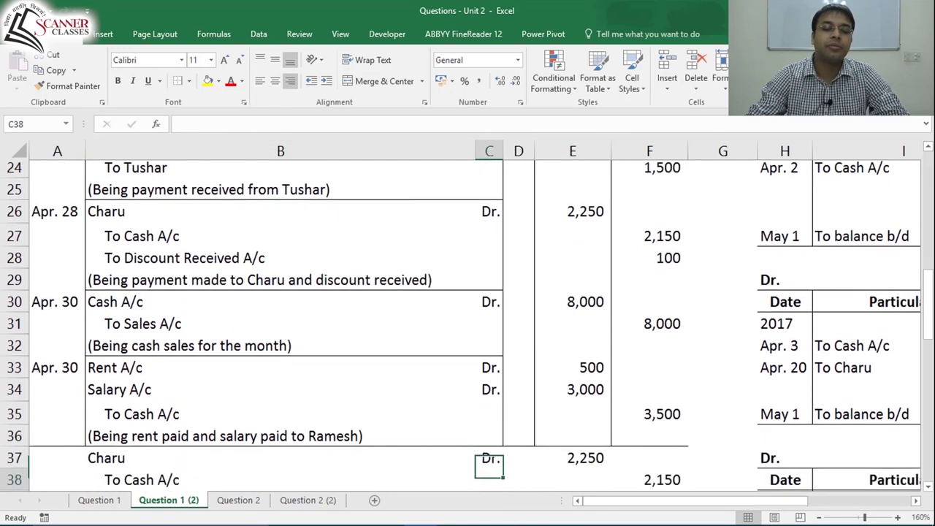
Step: Examine the Apr. 30 rent and salary journal entry in rows 33 and 34, checking both debited accounts and amounts
key("Up")
key("Up")
key("Up")
key("Up")
key("Left")
key("Left")
key("Up")
key("Right")
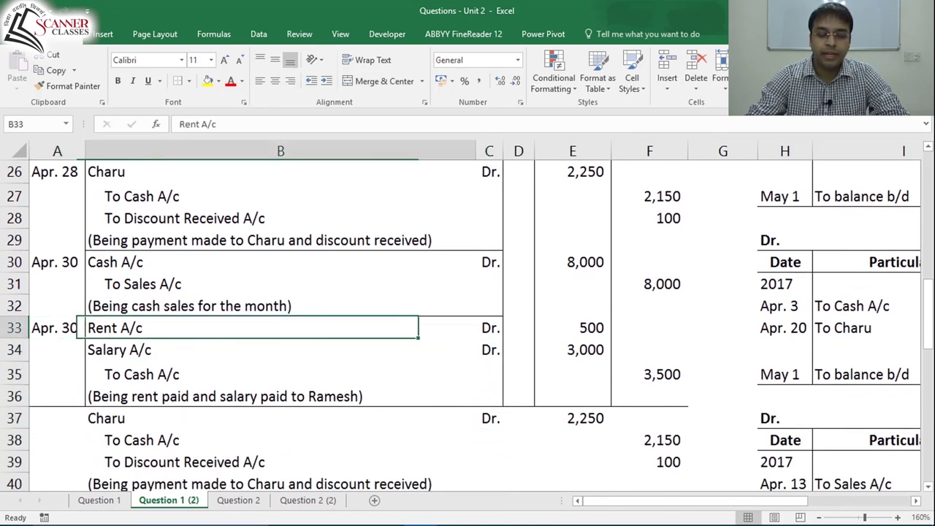
key("Right")
key("Right")
key("Down")
key("Left")
key("Right")
key("Right")
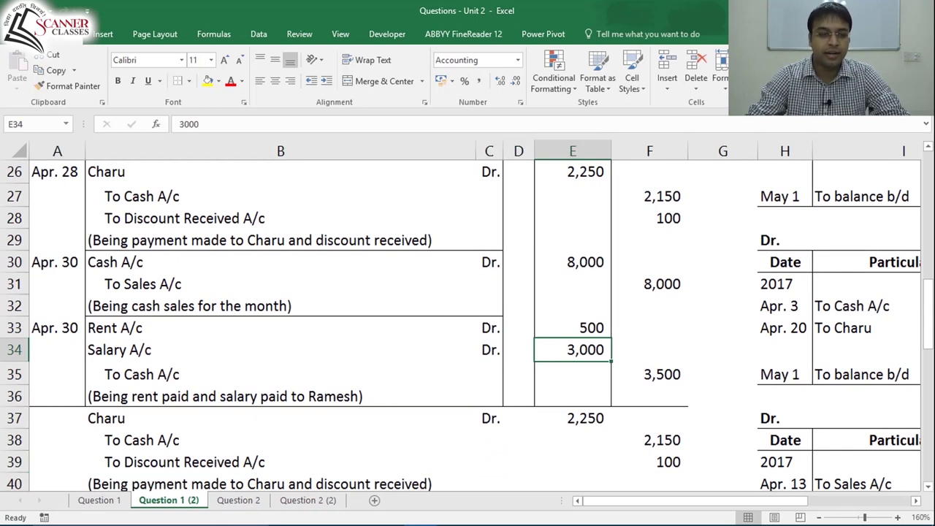
key("Up")
key("Left")
key("Left")
key("Left")
key("Left")
key("Right")
key("Down")
Step: Copy the Sales account's title, column headings and year row in H44:O46
key("Right")
key("Right")
key("Right")
key("Right")
key("Right")
key("Right")
key("Right")
key("Right")
key("Right")
key("Right")
key("Right")
key("Right")
key("Right")
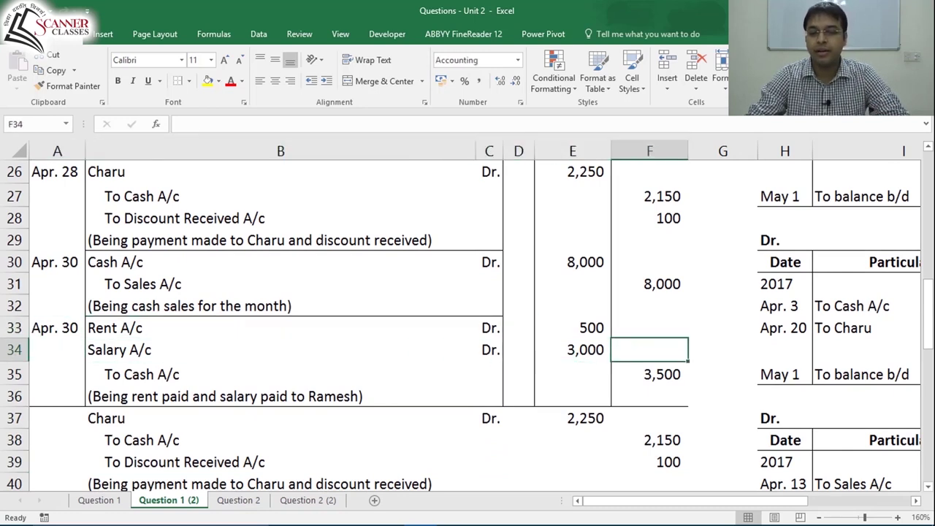
key("Down")
key("Down")
key("Down")
key("Down")
key("Down")
key("Down")
key("Down")
key("Down")
key("Down")
key("Down")
key("Down")
key("Down")
key("Down")
key("Down")
key("Down")
key("Down")
key("Down")
key("Down")
key("Down")
key("Down")
key("Down")
key("Up")
key("Up")
key("Up")
key("Up")
key("Left")
key("Up")
key("Up")
key("Up")
key("Up")
key("Up")
key("Up")
key("Right")
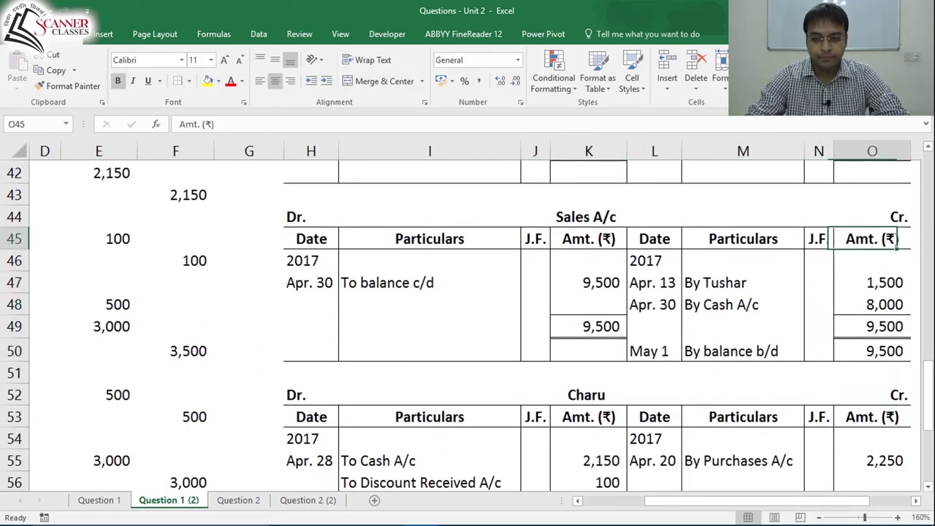
key("Up")
key("shift+Down")
key("shift+Down")
key("shift+Left")
key("shift+Left")
key("shift+Left")
key("shift+Left")
key("shift+Left")
key("shift+Left")
key("shift+Left")
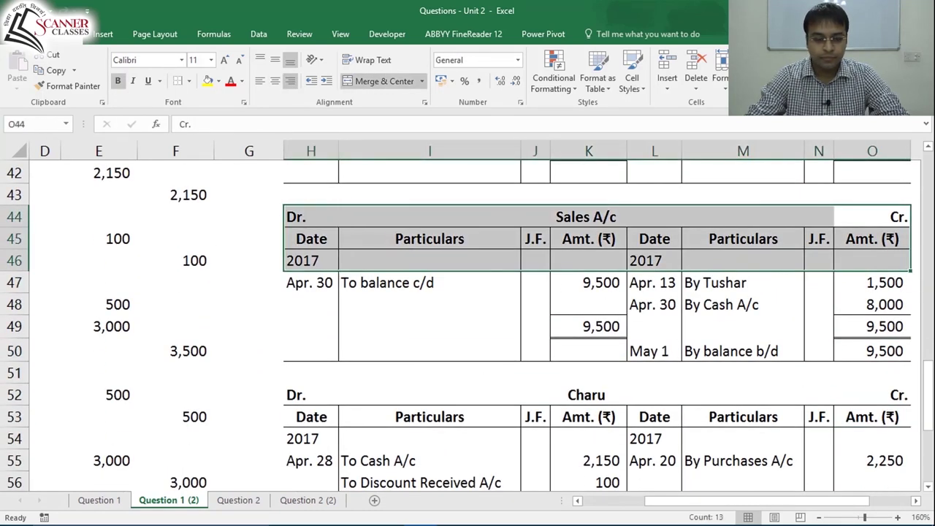
key("ctrl+c")
Step: Paste the copied ledger heading rows at H67, leaving one blank row below the Discount Received account
key("Down")
key("Down")
key("Down")
key("Down")
key("Down")
key("Down")
key("Down")
key("Down")
key("Down")
key("Down")
key("Down")
key("Down")
key("Down")
key("Down")
key("Down")
key("Down")
key("Down")
key("Down")
key("Down")
key("Down")
key("Left")
key("Left")
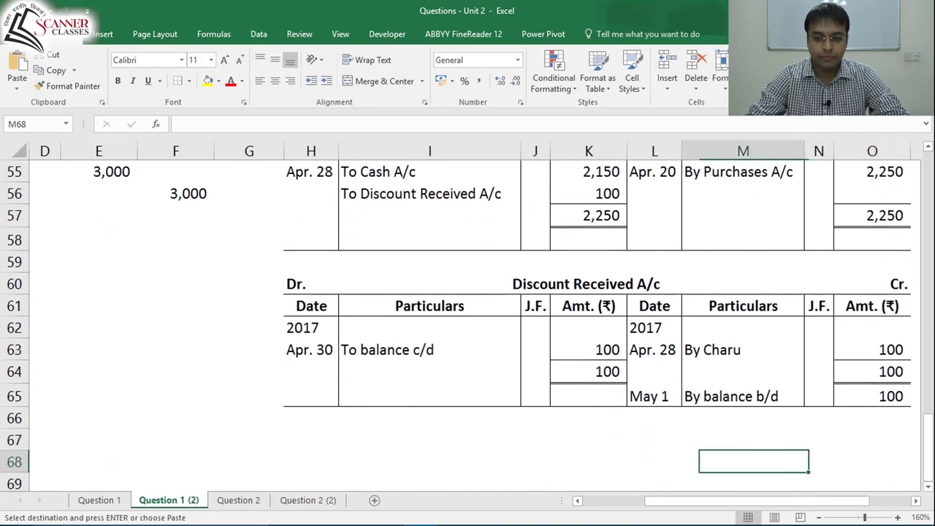
key("Left")
key("Left")
key("Left")
key("Left")
key("Left")
key("ctrl+v")
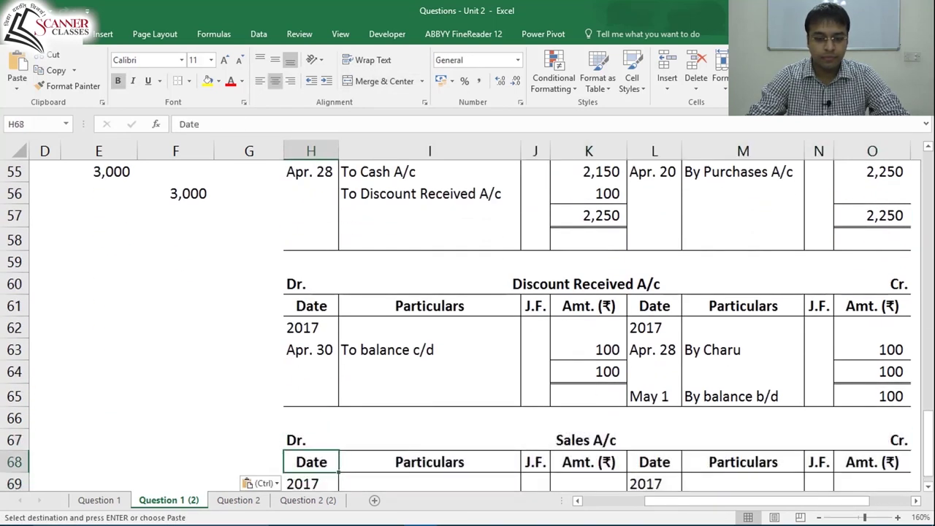
Step: Change the pasted account's title in row 67 to Rent A/c
key("Up")
key("Right")
type("Rent A/c")
key("ctrl+Return")
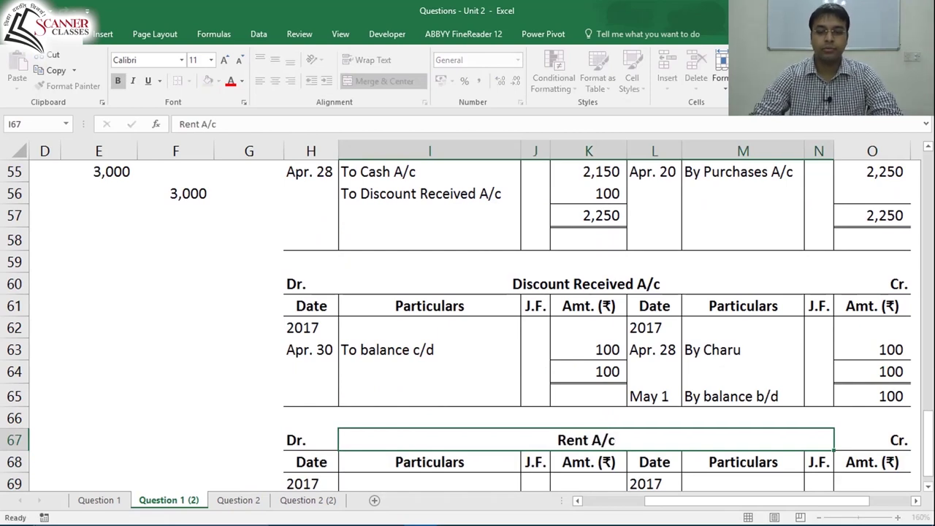
key("Down")
key("Down")
key("Down")
key("Down")
key("Down")
key("Up")
key("Up")
key("Up")
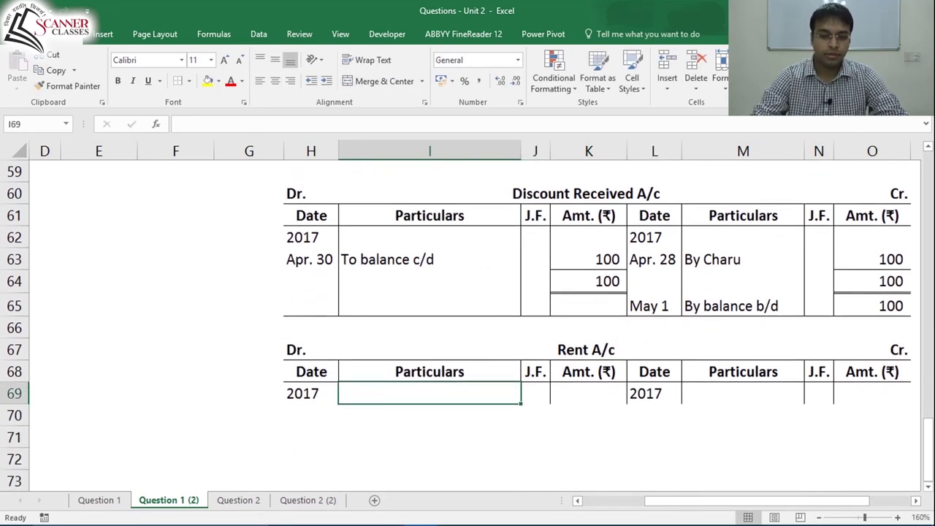
Step: Examine the Apr. 30 journal entry in rows 33 to 35 for the rent amount and the account credited
key("Left")
key("Left")
key("Home")
key("Up")
key("Up")
key("Up")
key("Up")
key("Up")
key("Up")
key("Up")
key("Up")
key("Up")
key("Up")
key("Up")
key("Up")
key("Up")
key("Up")
key("Up")
key("Up")
key("Up")
key("Up")
key("Up")
key("Up")
scroll(347, 252, "up", 1)
key("Up")
key("Up")
key("Up")
key("Up")
key("Up")
key("Up")
key("Up")
key("Up")
key("Right")
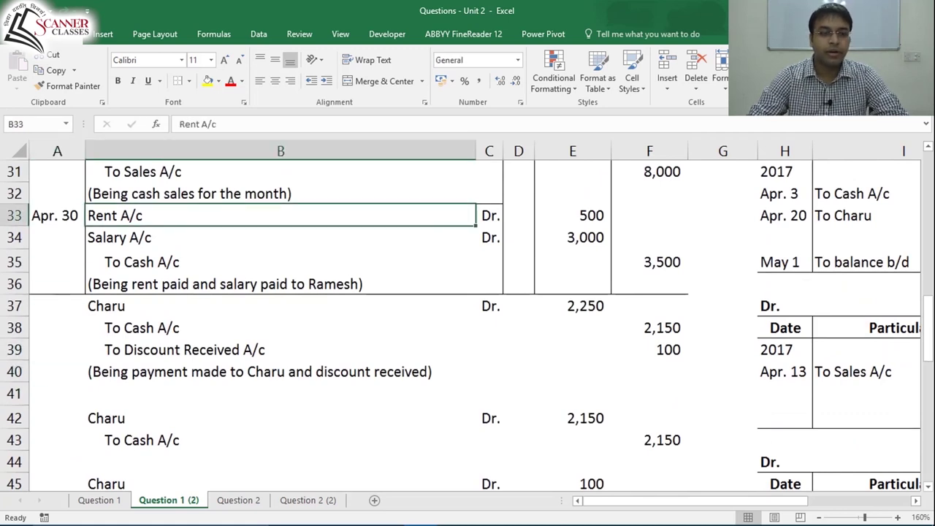
key("shift+Down")
key("shift+Down")
key("shift+Right")
key("shift+Right")
key("shift+Right")
key("shift+Right")
left_click(280, 215)
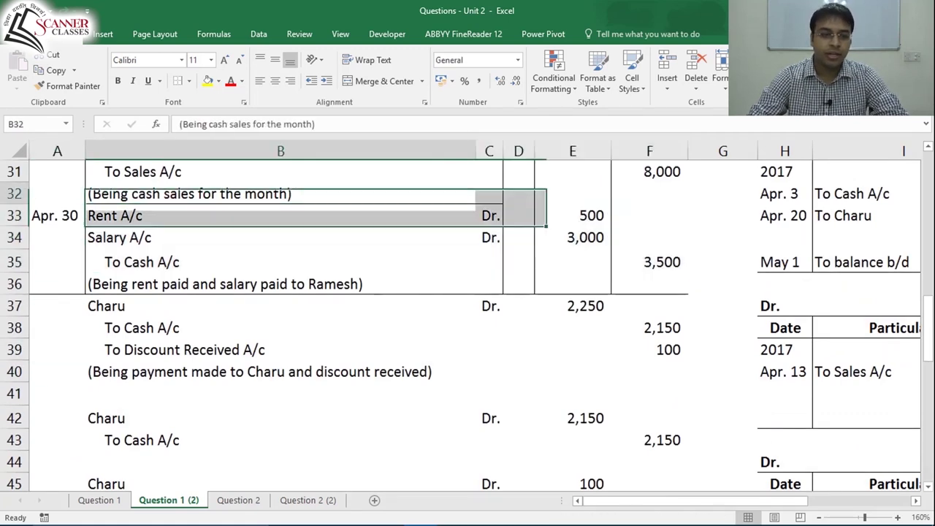
left_click(518, 172)
left_click(573, 216)
left_click(519, 238)
Step: Enter the debit posting in row 70 of the Rent account: Apr. 30, To Cash A/c, 500
key("Down")
key("Right")
key("Right")
key("Right")
key("Right")
key("Right")
key("Right")
key("Right")
key("Right")
key("Right")
key("Right")
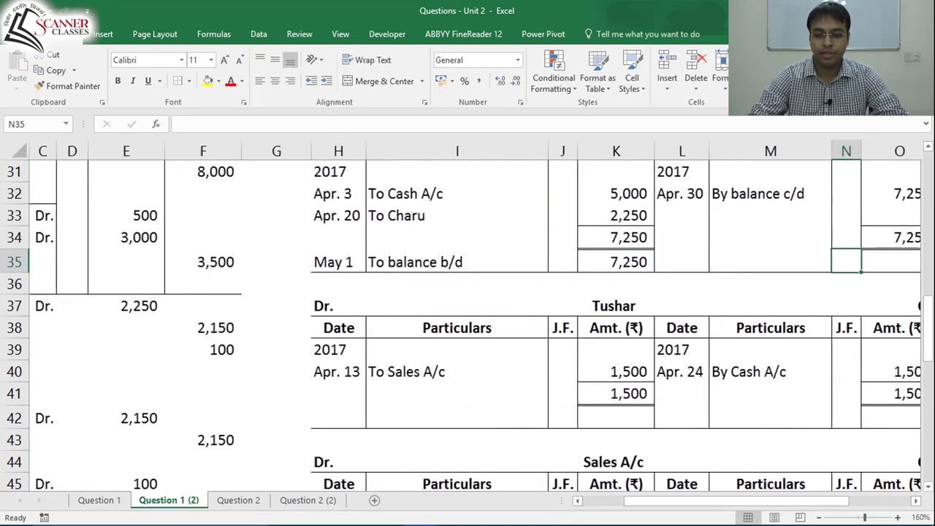
key("Down")
key("Down")
key("Down")
key("Down")
key("Down")
key("Down")
key("Down")
key("Down")
key("Down")
key("Down")
key("Down")
key("Down")
key("Down")
key("Down")
key("Down")
key("Down")
key("Down")
key("Down")
key("Down")
key("Down")
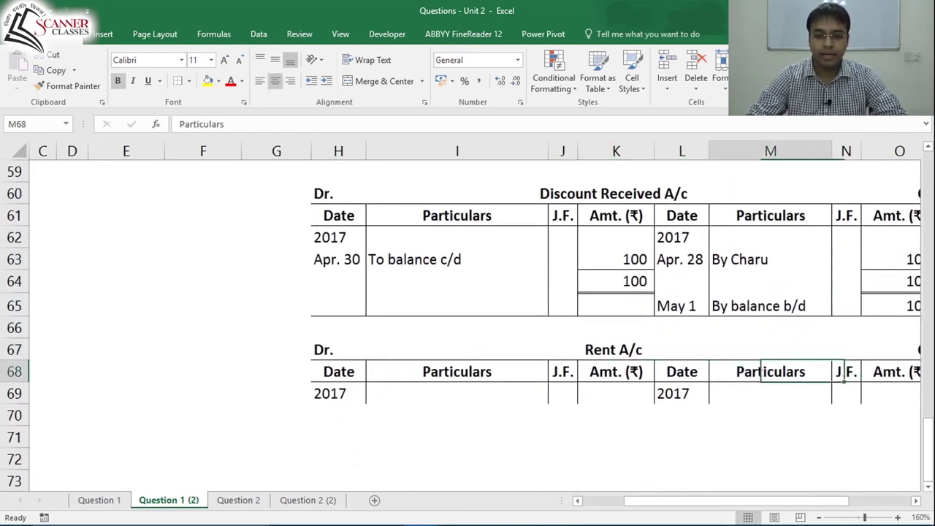
key("Down")
key("Left")
key("Left")
key("Left")
key("Right")
key("Right")
key("Right")
key("Right")
key("Down")
key("Left")
key("Left")
key("Left")
key("Left")
key("Left")
key("Left")
key("Left")
type("A")
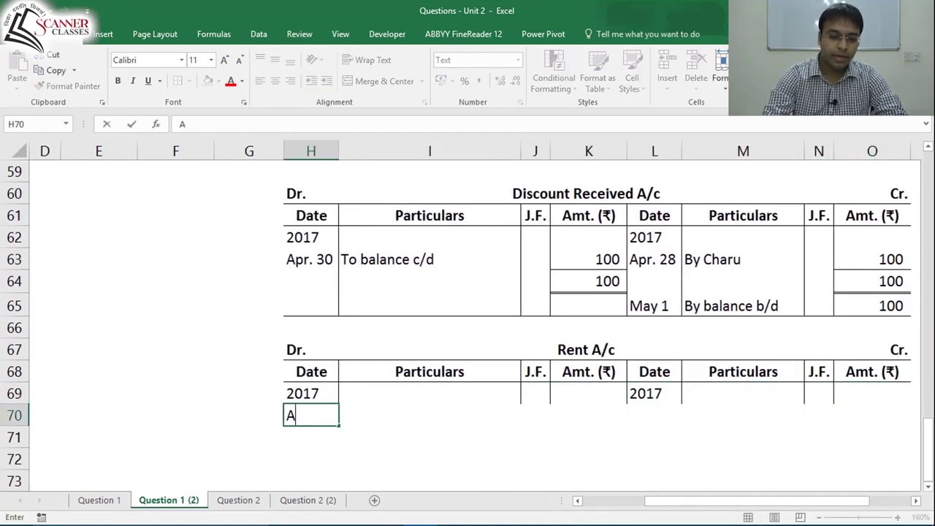
type("pr. 30")
key("Tab")
type("To ")
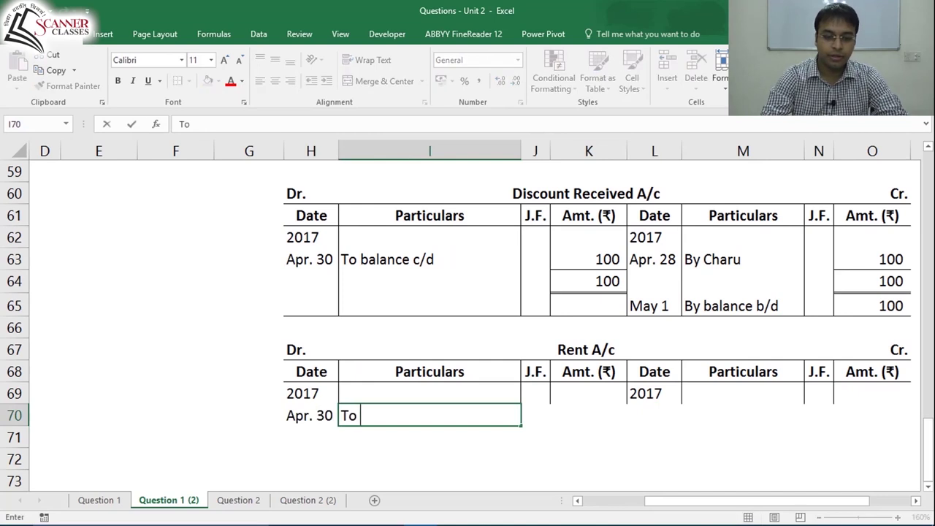
type("Cash A/c")
key("Tab")
key("Tab")
type("40")
key("BackSpace")
key("BackSpace")
type("500")
key("Tab")
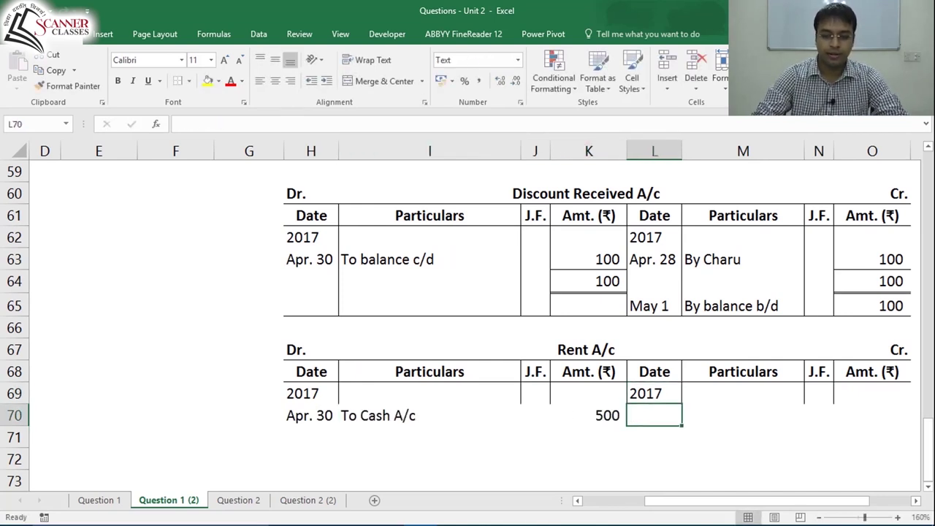
Step: Enter the closing balance on the Rent account's credit side in row 70: Apr. 30, By balance c/d, 500
type("Apr. 30")
key("Tab")
type("By")
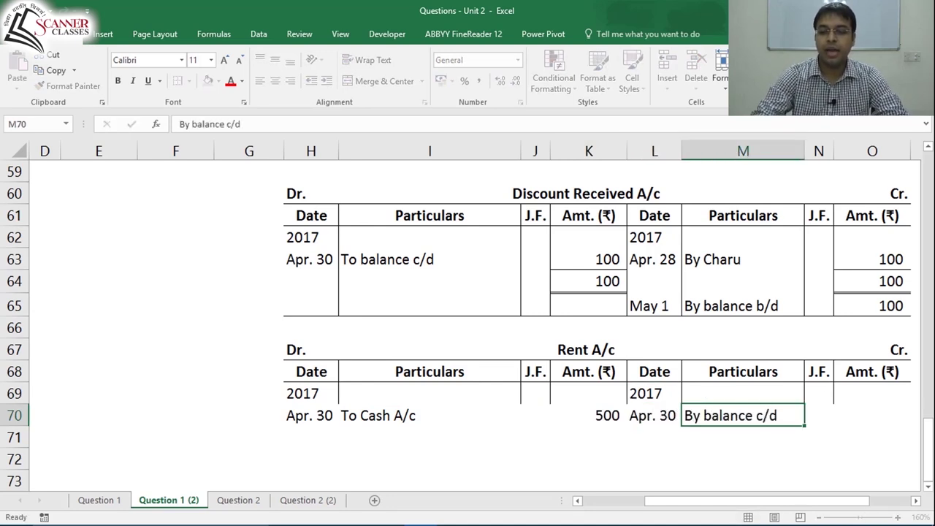
key("Tab")
key("Tab")
type("500")
key("Return")
Step: Total the Rent account's debit side in K71 with =SUM(K70) and copy the formula to O71 for the credit side
key("Left")
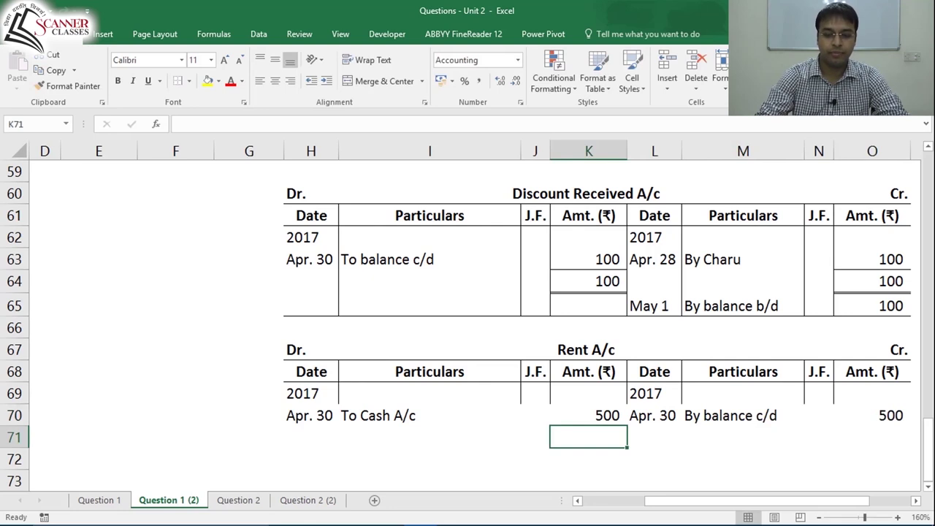
type("=SUM(K70)")
key("ctrl+Return")
key("ctrl+c")
key("Right")
key("Right")
key("Right")
key("Right")
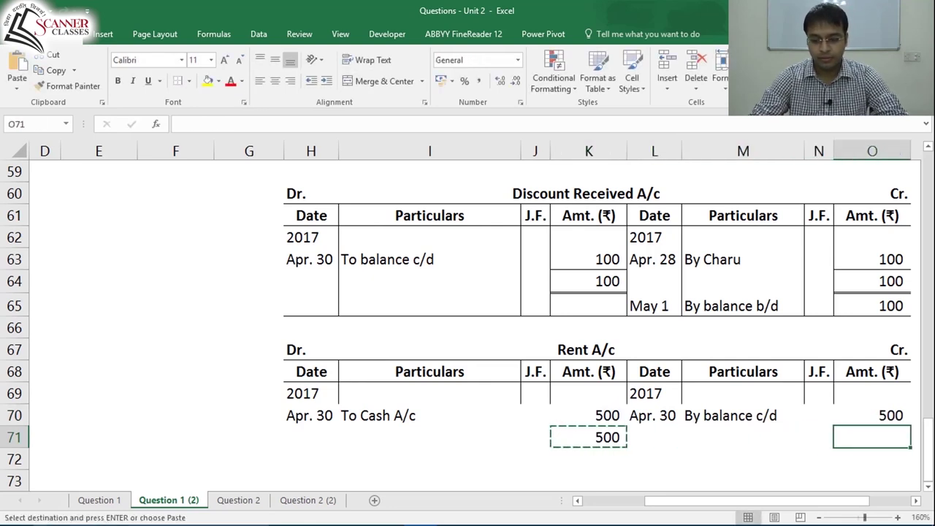
key("Return")
Step: Apply a top and double bottom border to the Rent account totals in O71 and K71
key("alt+h")
key("b")
key("u")
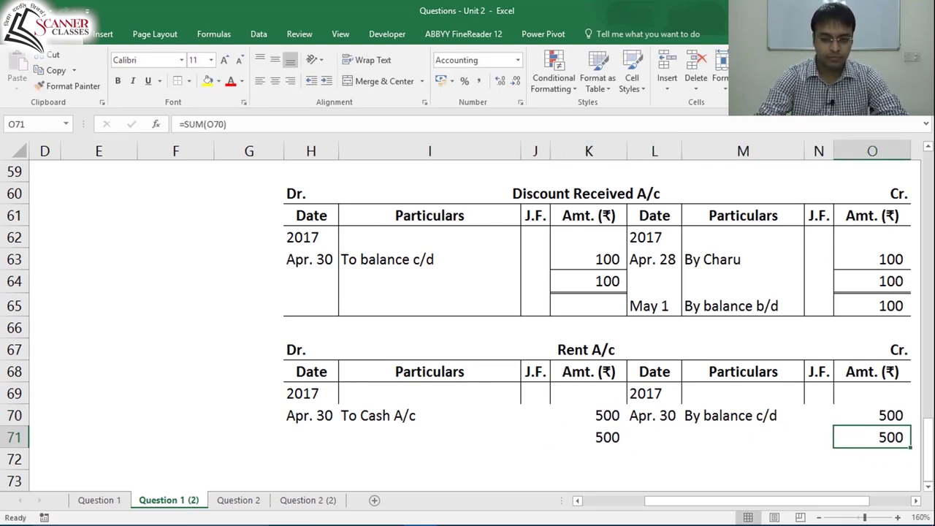
key("Left")
key("Left")
key("Left")
key("Left")
key("alt+h")
key("b")
key("u")
Step: Add a bottom border across H72:O72 to close off the Rent account
key("Down")
key("Left")
key("Left")
key("Left")
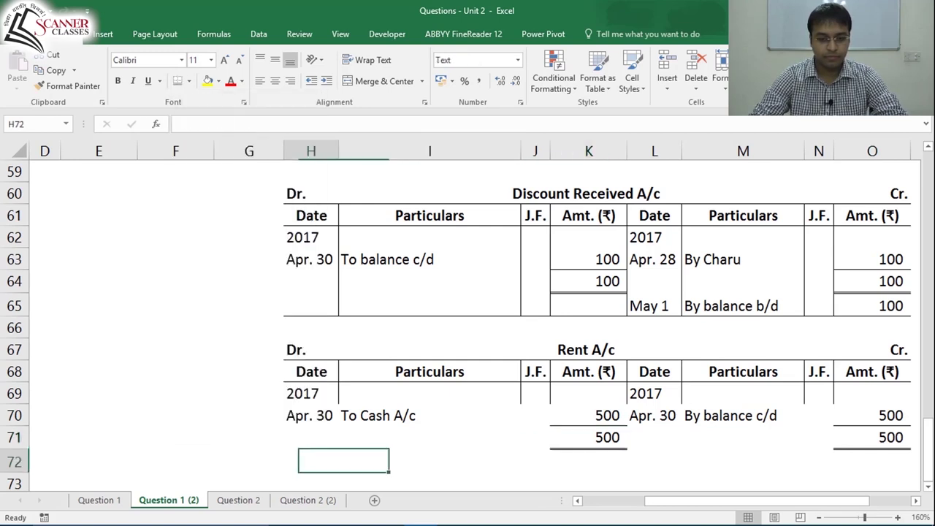
key("shift+Right")
key("shift+Right")
key("shift+Right")
key("shift+Right")
key("shift+Right")
key("shift+Right")
key("shift+Right")
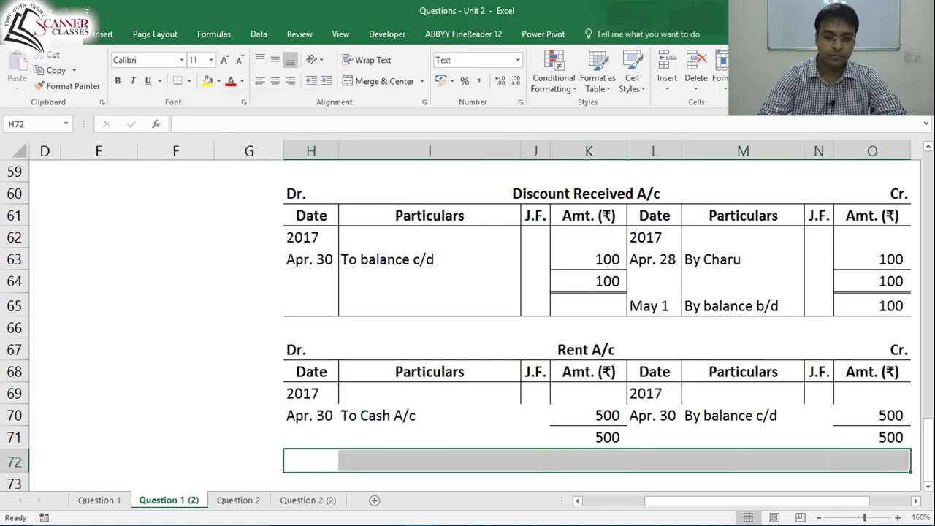
key("alt+h")
key("b")
key("o")
Step: Add right borders to columns H through N over rows 68 to 72 as the Rent account's vertical dividers
key("shift+Up")
key("shift+Up")
key("shift+Up")
key("shift+Up")
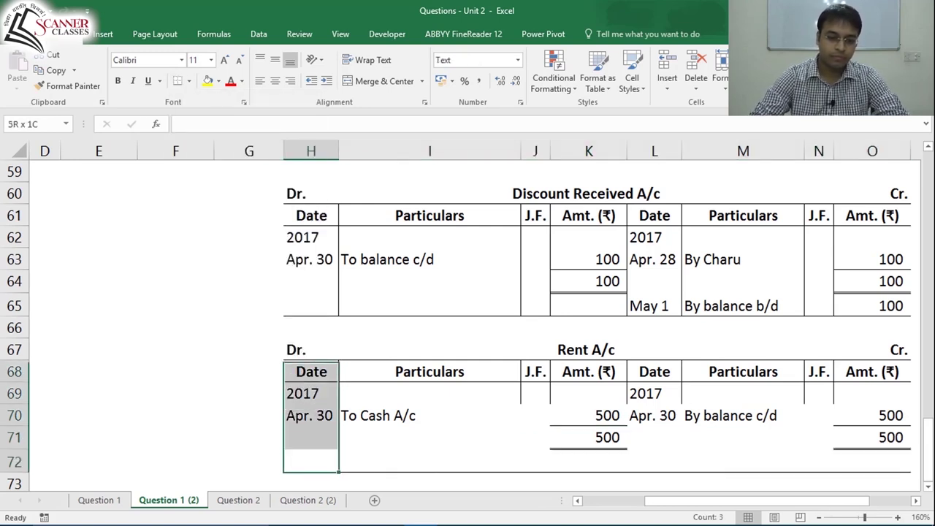
key("shift+Right")
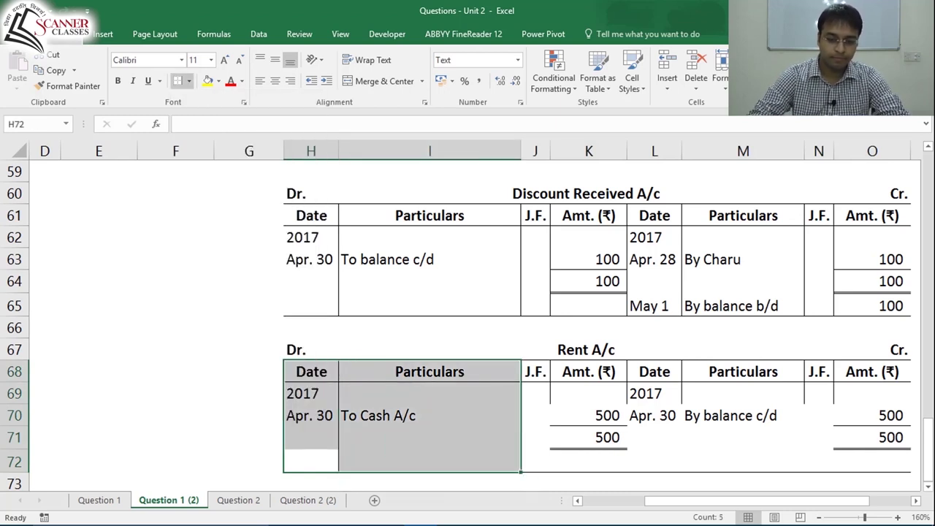
key("shift+Right")
key("shift+Right")
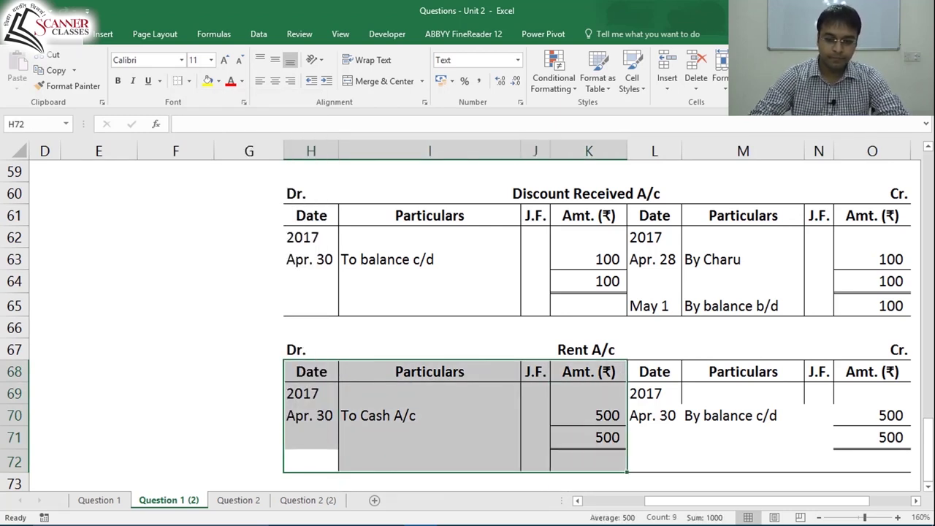
key("shift+Right")
key("shift+Right")
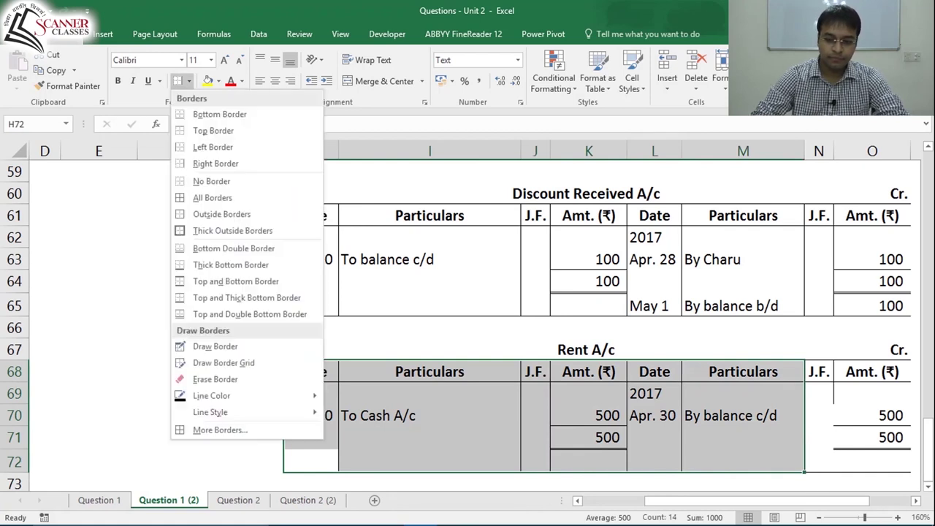
key("shift+Right")
Step: Enter the Rent account's opening balance on the debit side in row 72: May 1, To balance b/d, 500
key("Down")
key("Up")
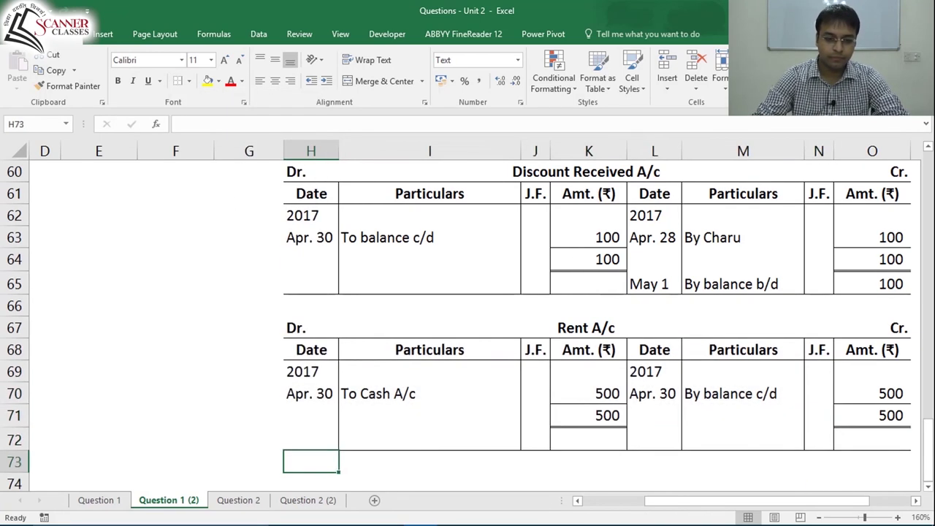
type("May 1")
left_click(430, 440)
type("To")
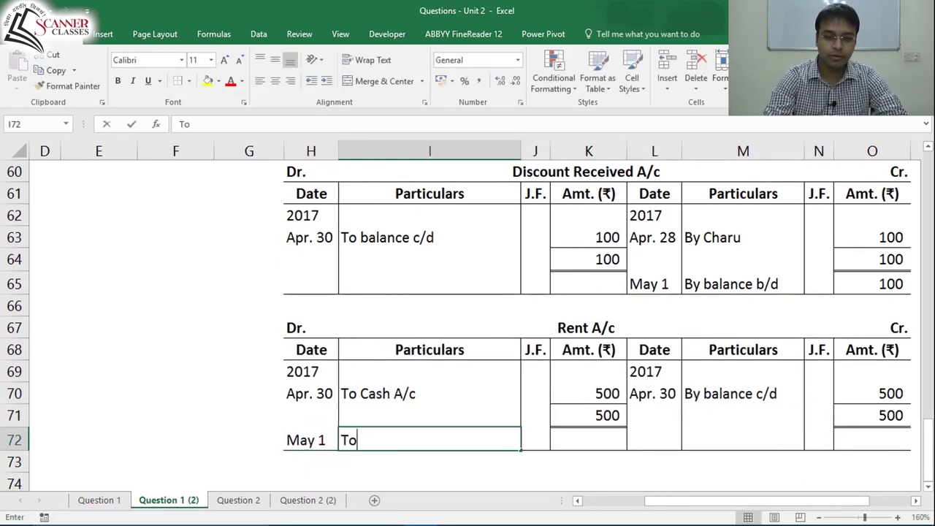
type(" balance b/d")
key("Tab")
key("Tab")
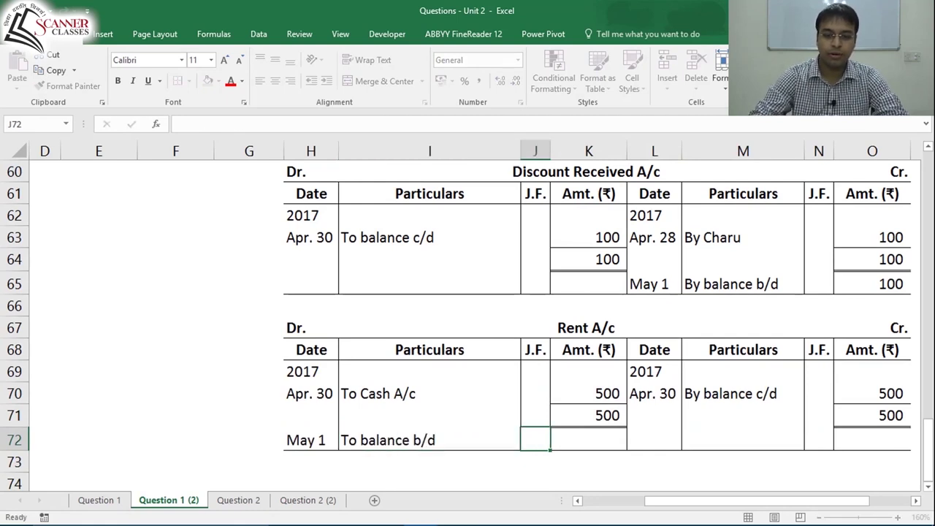
type("500")
key("Up")
key("Up")
key("Up")
key("Up")
key("Up")
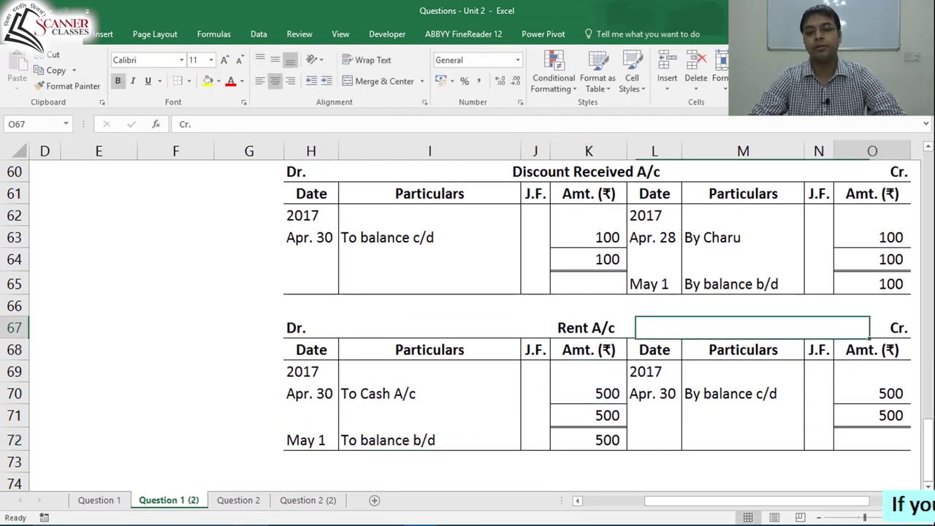
key("Right")
key("Right")
key("Down")
key("Down")
key("Down")
key("Down")
key("Down")
key("Down")
key("Down")
key("Down")
key("Down")
key("Down")
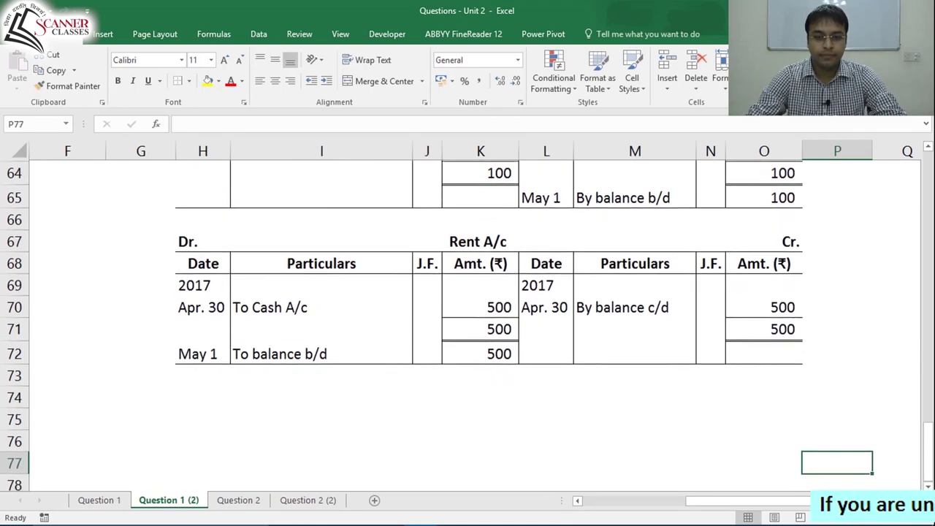
key("Left")
key("Left")
key("Up")
key("Up")
key("Left")
key("Left")
key("Up")
key("Left")
key("Left")
key("Left")
key("Left")
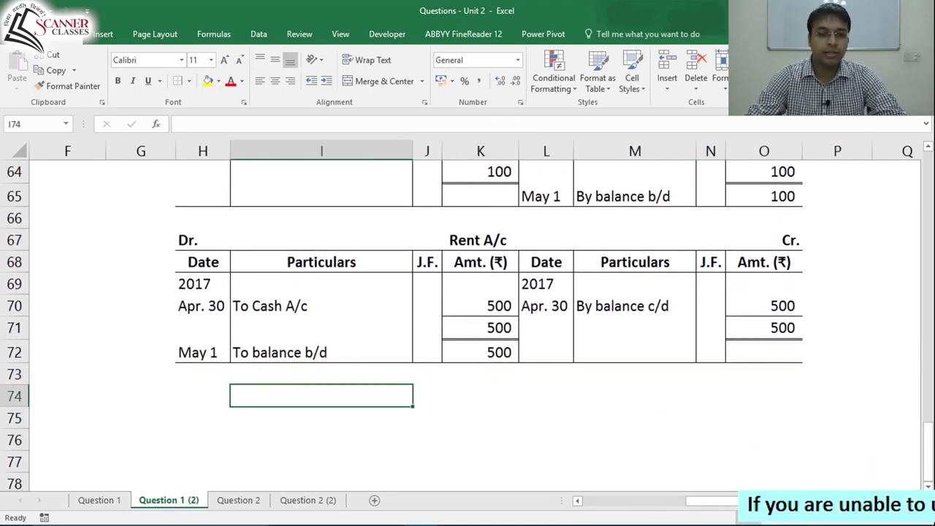
key("Up")
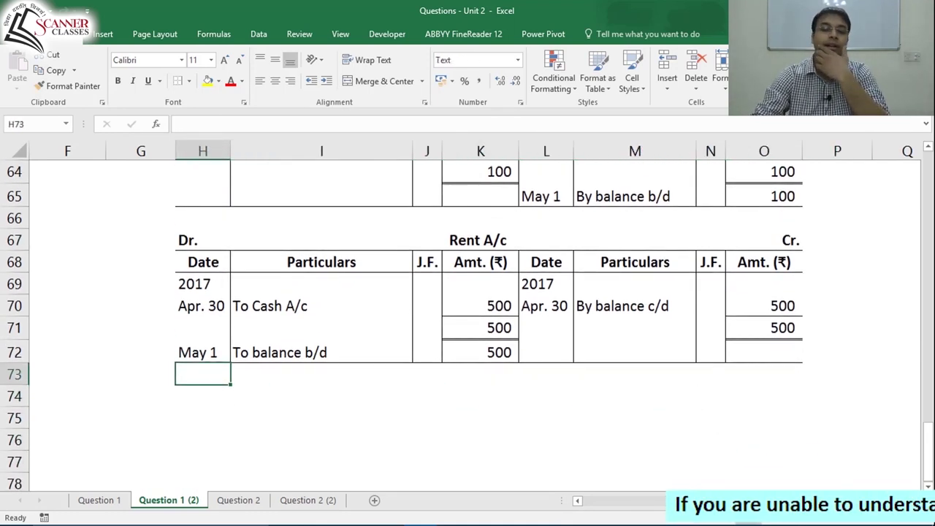
key("Down")
key("Down")
key("Down")
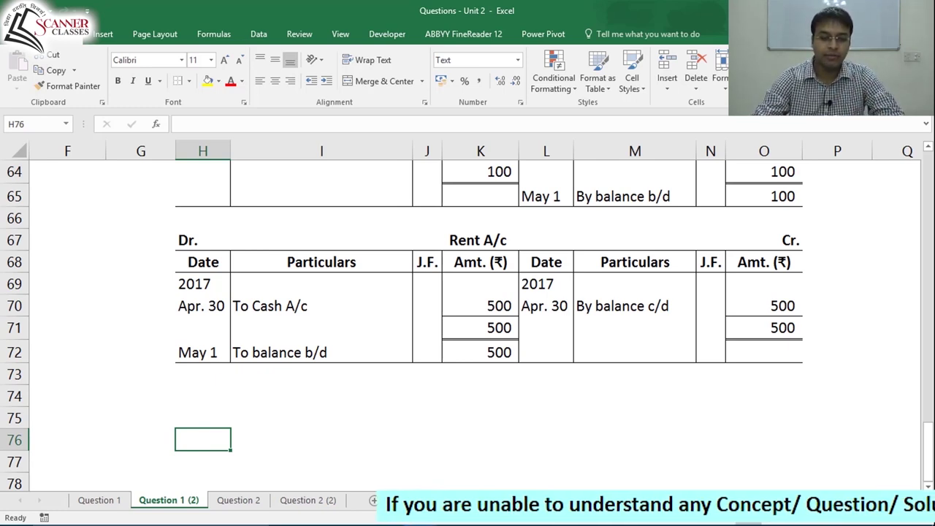
key("Left")
key("Left")
key("Left")
key("Left")
key("Left")
key("Left")
key("Left")
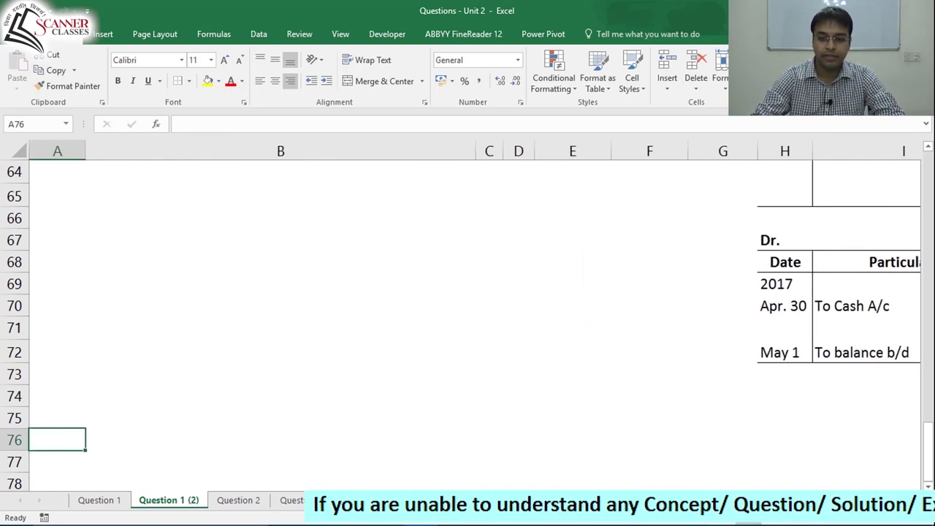
Step: Review the April 30 rent and salary journal entry and the split entries worked out below the journal
key("Up")
key("Up")
key("Up")
key("Up")
key("Up")
key("Up")
key("Up")
key("Up")
key("Up")
key("Up")
key("Up")
key("Up")
key("Up")
key("Up")
key("Page_Up")
key("Page_Up")
key("Down")
key("Down")
key("Down")
key("Down")
key("Down")
key("Down")
key("Down")
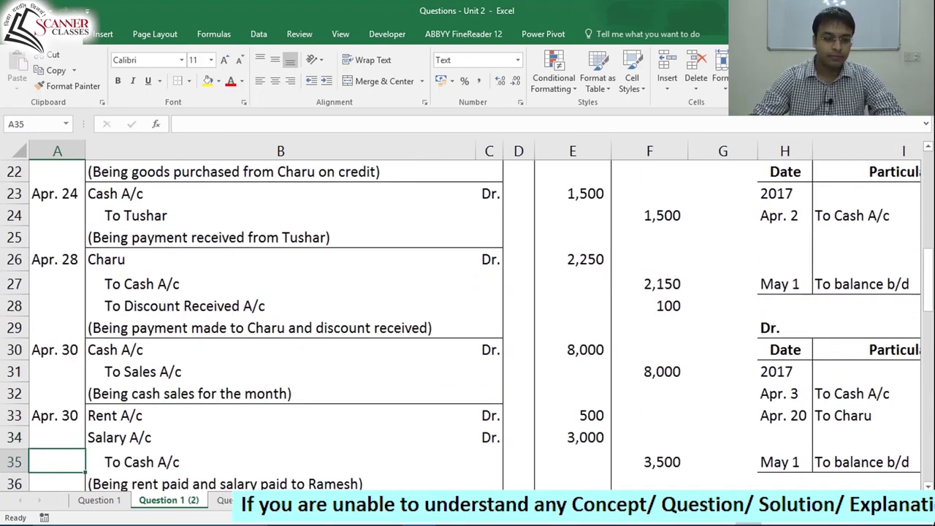
key("Down")
key("Down")
key("Down")
key("Down")
key("Down")
key("Down")
key("Down")
key("Down")
key("Down")
key("Down")
key("Down")
key("Down")
key("Down")
key("Down")
key("Down")
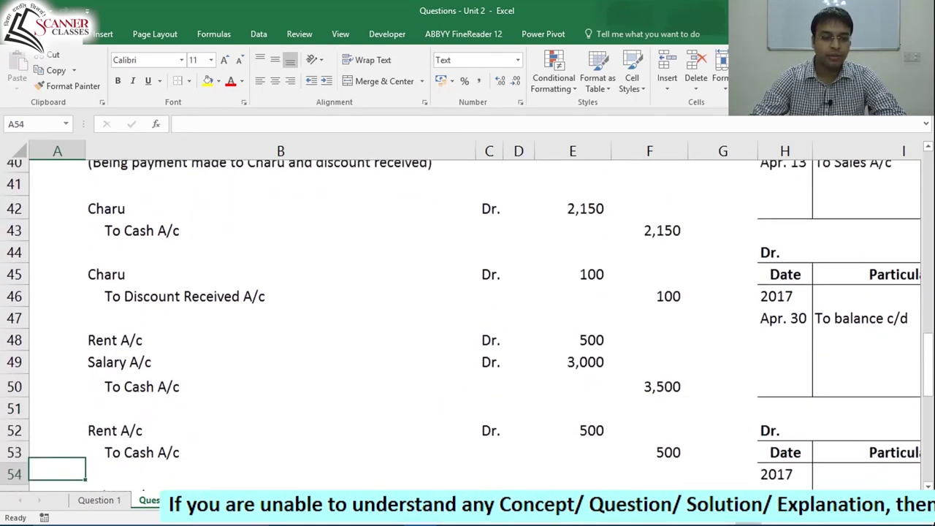
Step: Select the combined rent and salary entry together with its two separate entries in B48:F56 to examine them
key("Up")
key("Up")
key("Up")
key("Up")
key("Up")
key("Up")
key("Up")
key("Up")
key("Right")
key("shift+Down")
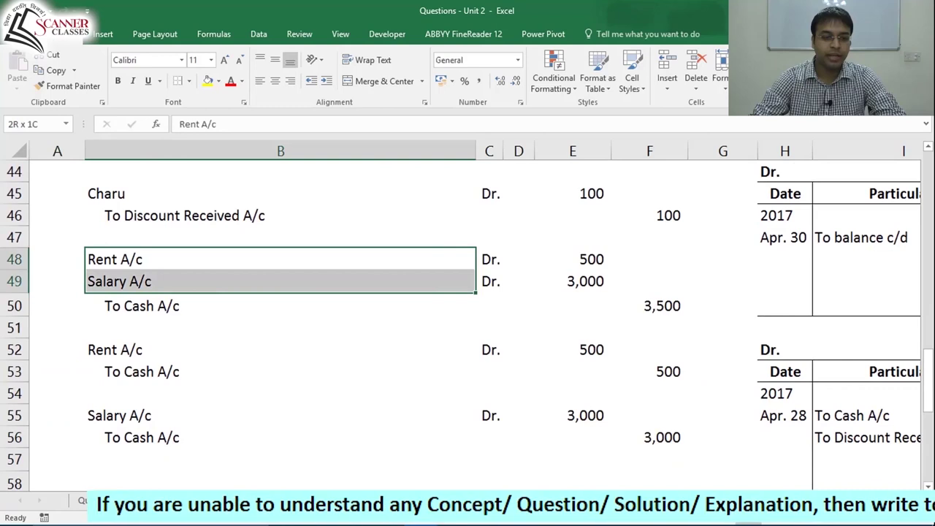
key("shift+Down")
key("shift+Down")
key("shift+Down")
key("shift+Down")
key("shift+Down")
key("shift+Down")
key("shift+Down")
key("shift+Right")
key("shift+Right")
key("shift+Right")
key("shift+Right")
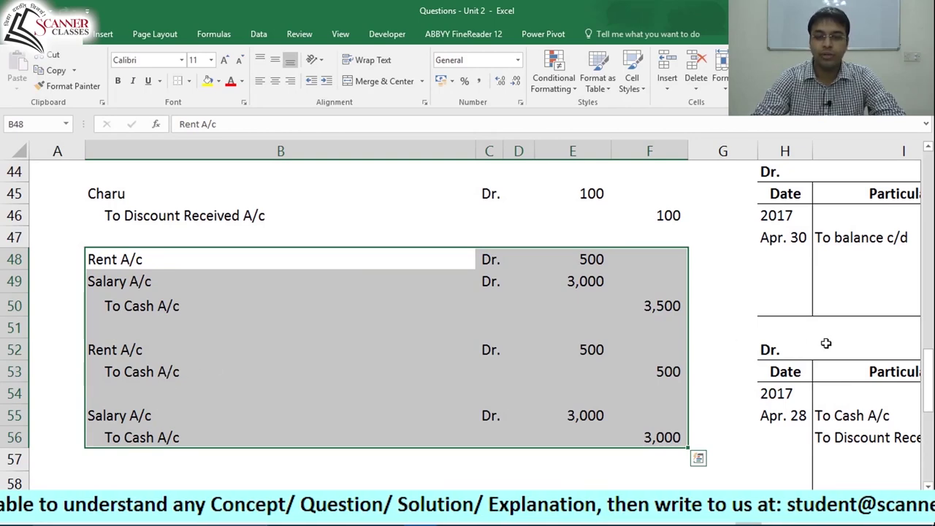
Step: Examine the completed Rent account in H67:O72 and the empty rows beneath it
key("Right")
key("Right")
key("Right")
key("Right")
key("Right")
key("Right")
key("Right")
key("Right")
key("Right")
key("Right")
key("Right")
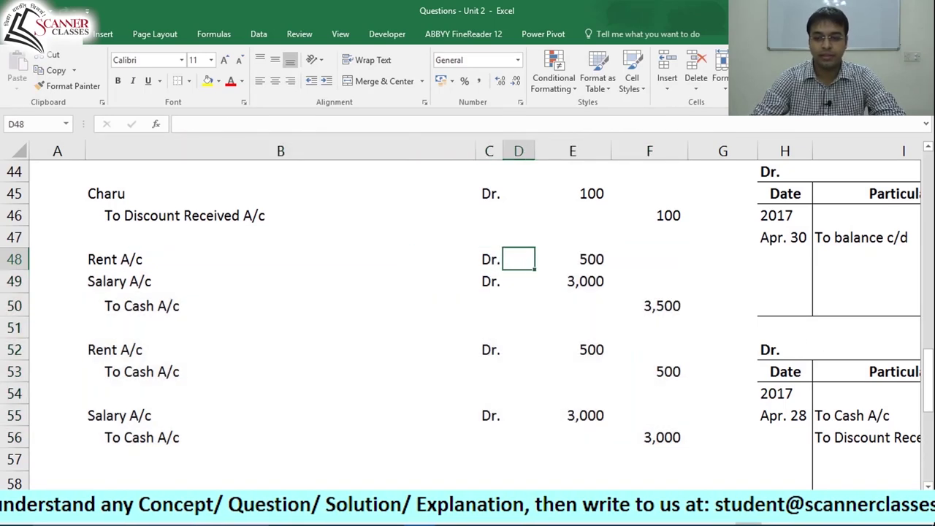
key("Down")
key("Down")
key("Down")
key("Down")
key("Down")
key("Down")
key("Down")
key("Down")
key("Down")
key("Down")
key("Down")
key("Down")
key("Down")
key("Down")
key("Down")
key("Down")
key("Down")
key("Down")
key("Down")
key("Down")
key("Up")
key("Up")
key("Up")
key("Up")
key("Up")
key("Up")
key("Up")
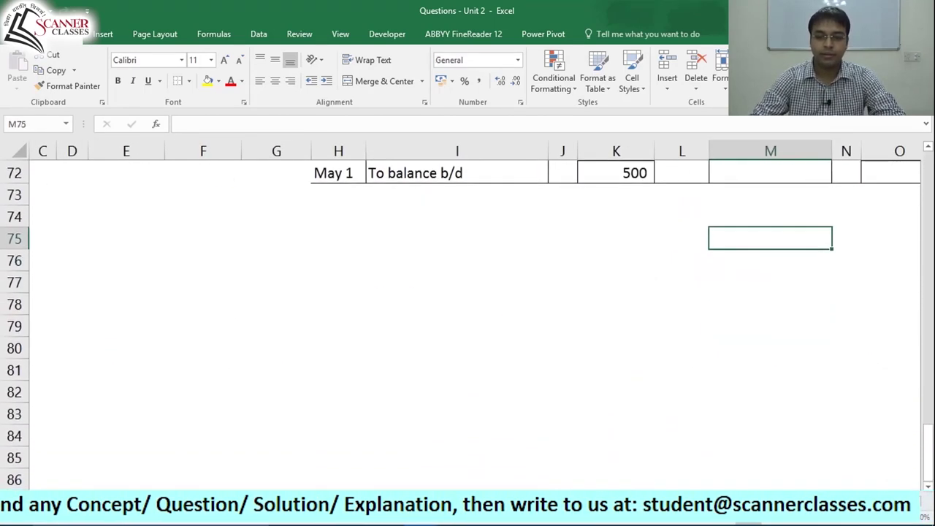
key("Right")
key("Up")
key("Right")
key("Up")
key("Up")
key("Down")
key("Right")
key("Right")
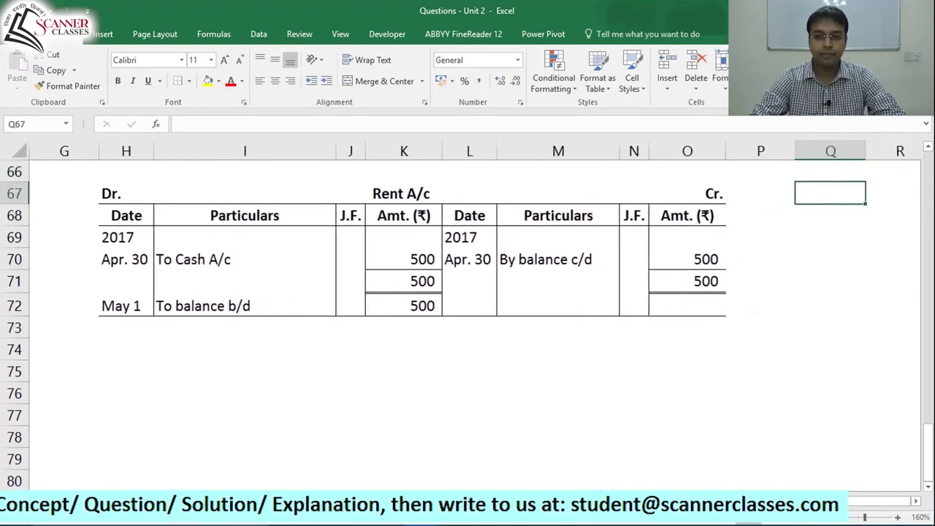
key("Left")
key("Left")
key("Left")
key("Down")
key("Down")
key("Down")
key("Down")
key("Down")
key("Down")
key("Down")
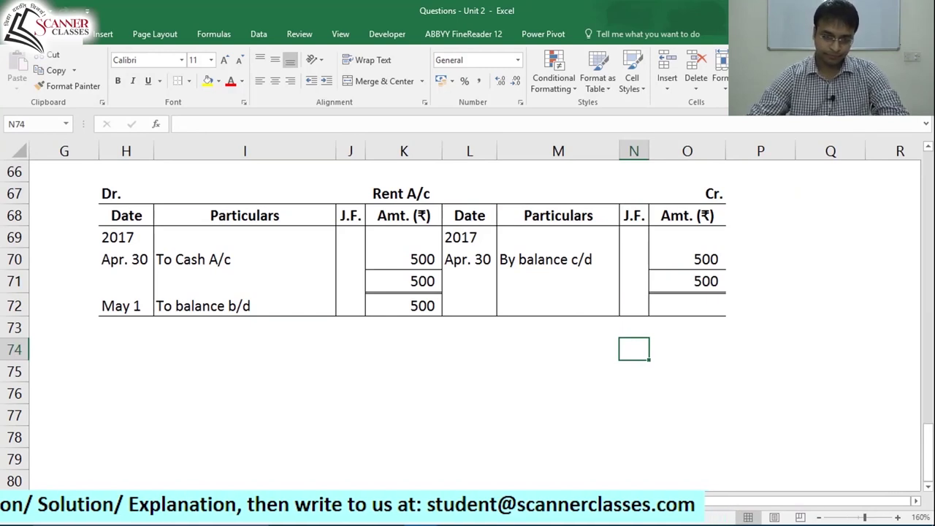
key("Left")
key("Left")
key("Left")
key("Left")
key("Left")
key("Left")
key("Left")
key("Left")
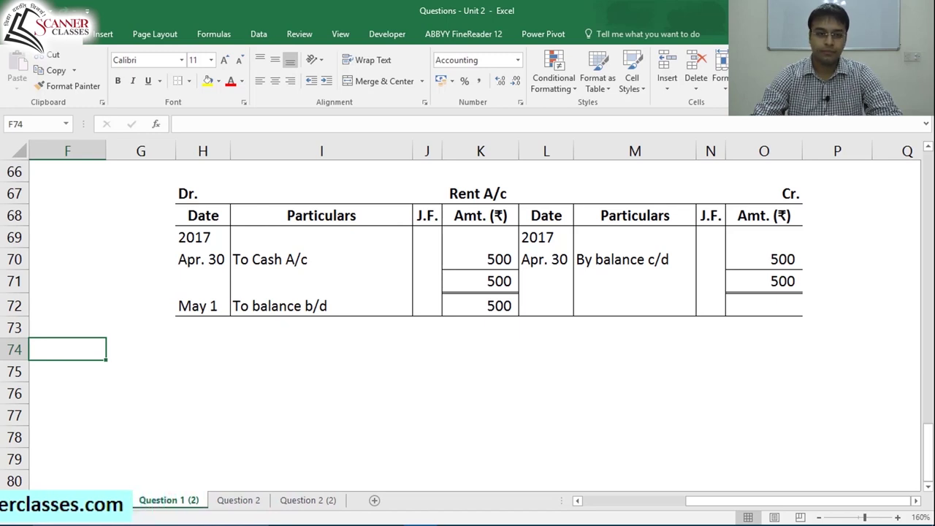
Step: Copy the whole Rent account block, H67:O72, as the template for the next ledger account
key("Up")
key("Up")
key("Up")
key("Up")
key("Right")
key("Up")
key("Up")
key("Up")
key("Right")
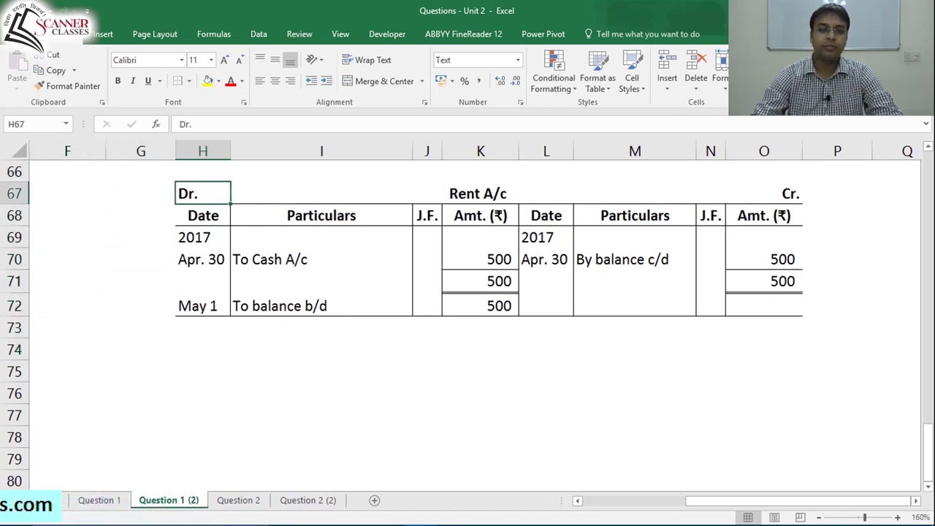
key("shift+Down")
key("shift+Down")
key("shift+Down")
key("shift+Down")
key("shift+Down")
key("shift+Right")
key("shift+Right")
key("shift+Right")
key("shift+Right")
key("shift+Right")
key("shift+Right")
key("shift+Left")
key("ctrl+c")
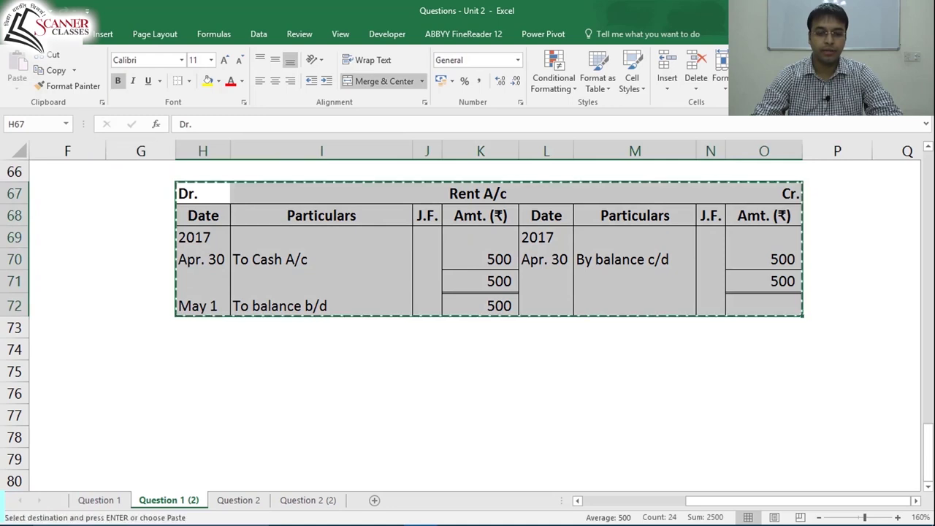
Step: Paste the copied account block starting at H74 and retitle the copy Salary A/c
key("Down")
key("Down")
key("Down")
key("Down")
key("Down")
key("Down")
key("Down")
key("ctrl+v")
key("Right")
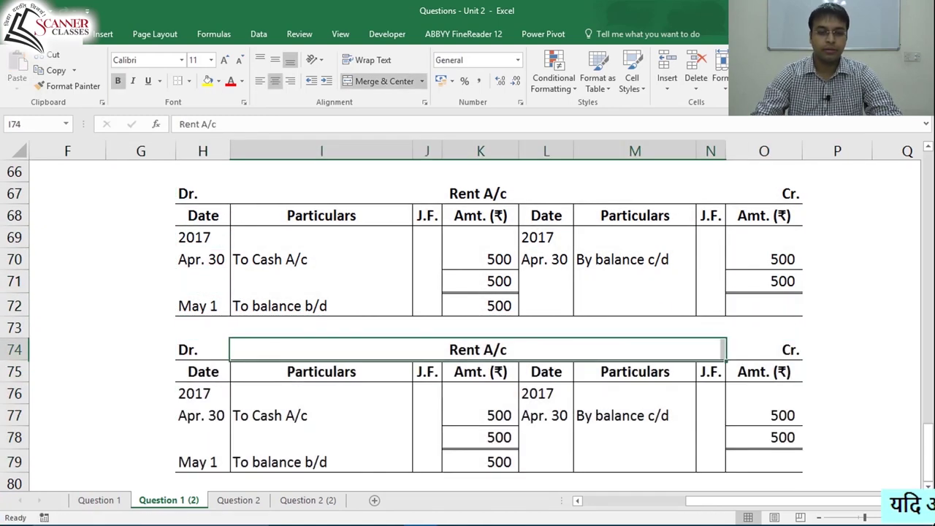
type("Salary A/c")
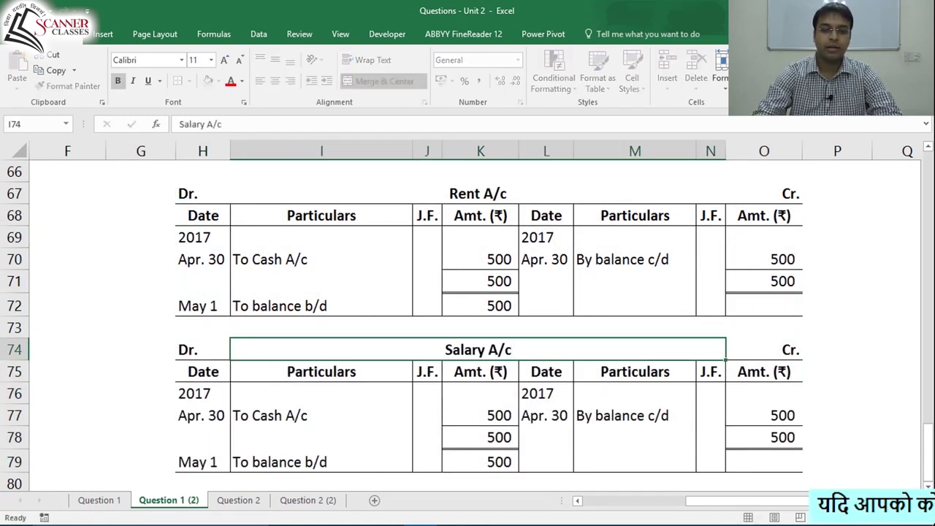
Step: Enter 3500 as both the To Cash A/c amount in K77 and the balance c/d in O77 of the Salary account
key("Down")
key("Down")
key("Down")
key("Right")
key("Right")
type("3500")
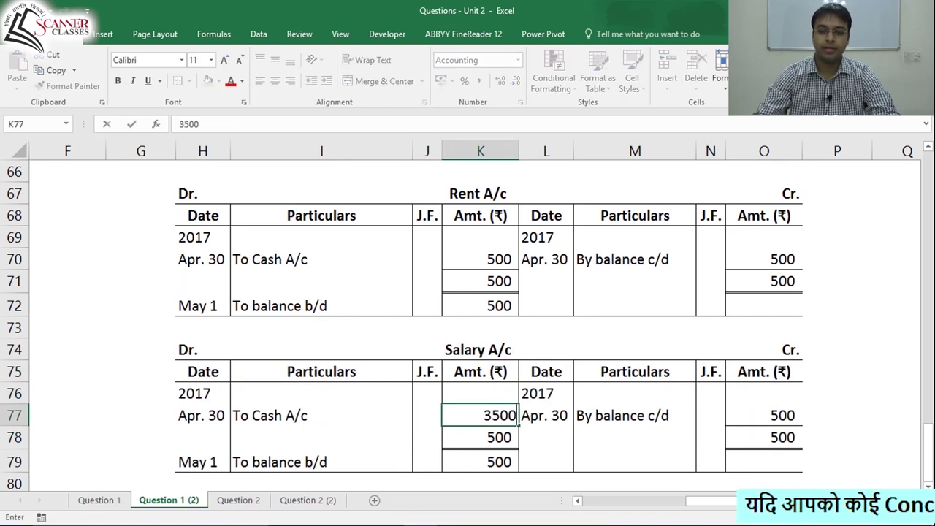
key("Right")
key("Right")
key("Right")
key("Right")
type("3500")
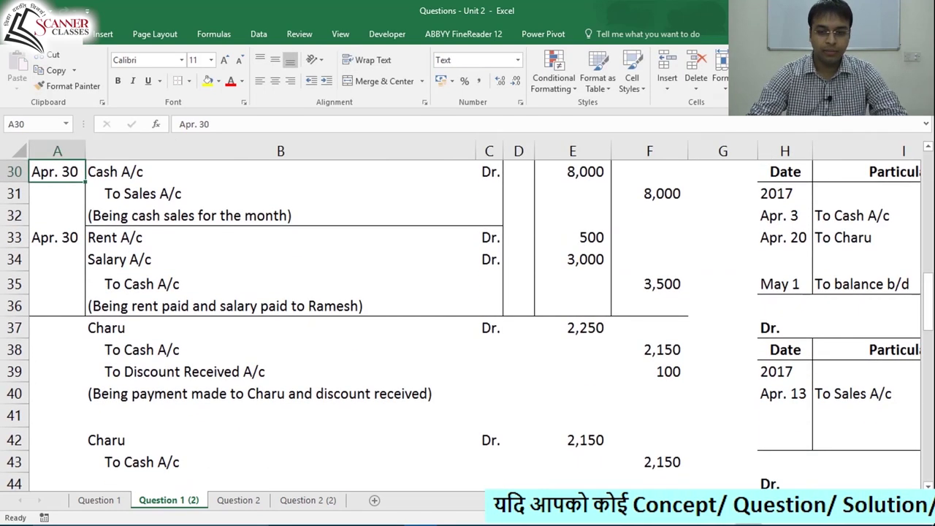
Step: Check the salary debit and the cash credit in the Apr. 30 rent and salary journal entry, rows 33 to 36
left_click(647, 284)
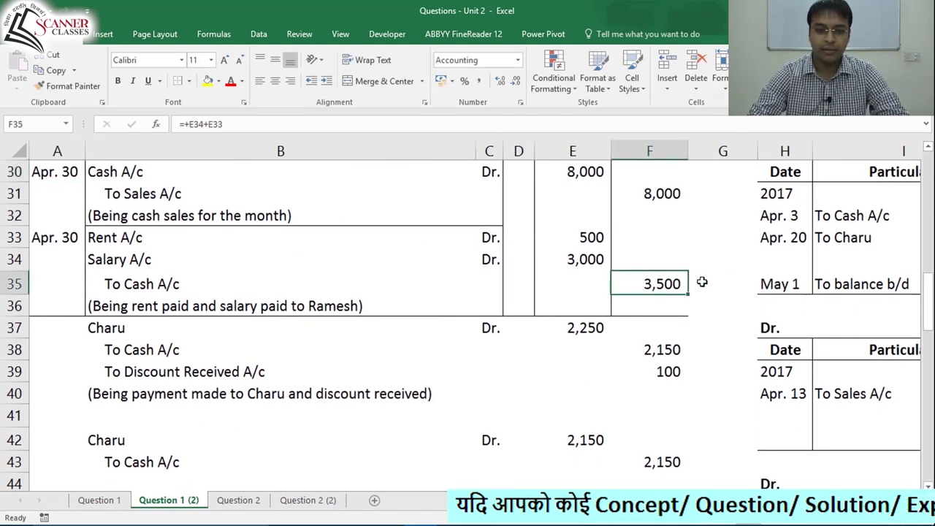
left_click(333, 254)
left_click(582, 261)
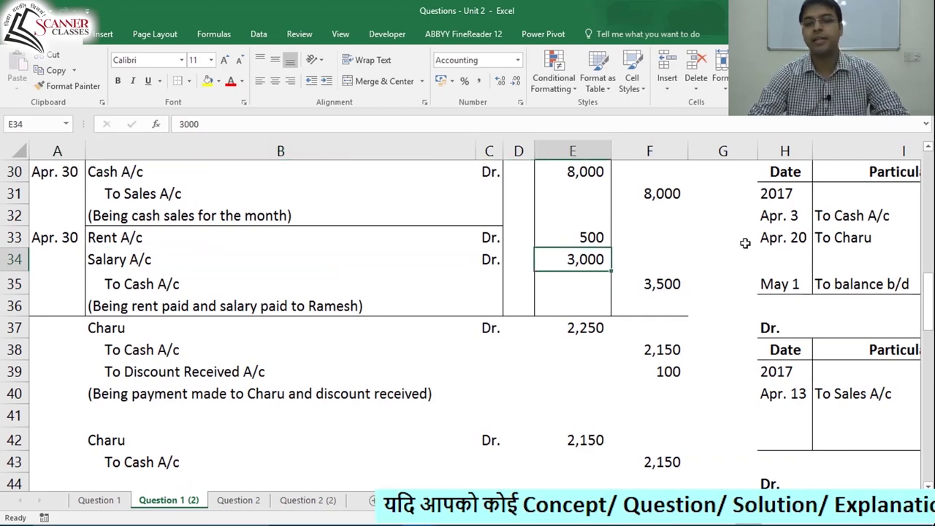
Step: Set the To Cash A/c amount in K77 of the Salary account to 3000
key("Right")
key("Right")
key("Right")
key("Right")
key("Right")
key("Right")
key("Right")
key("Right")
key("Right")
key("Right")
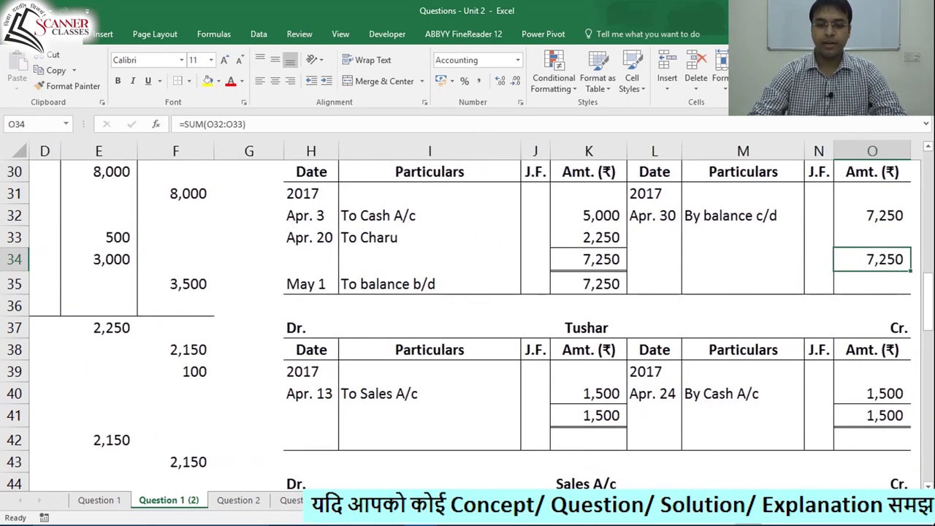
key("Page_Down")
key("Page_Down")
key("Page_Down")
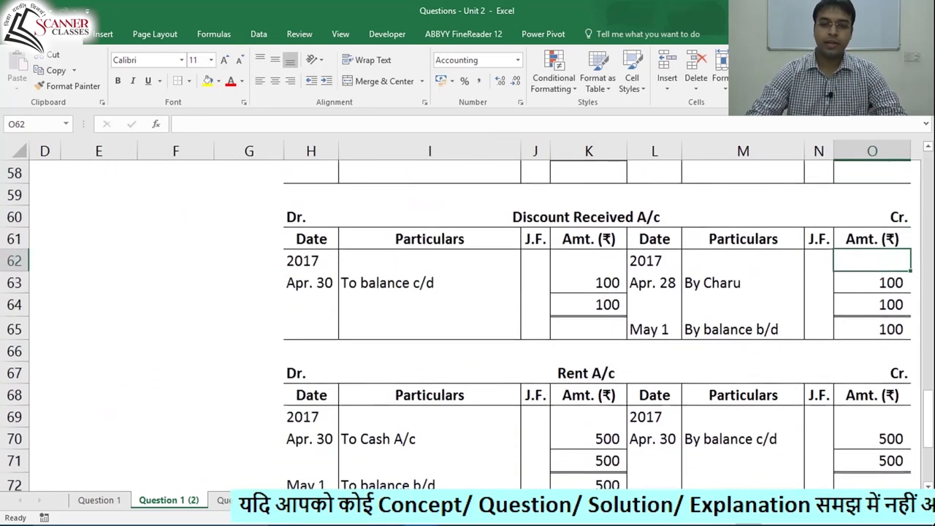
left_click(595, 284)
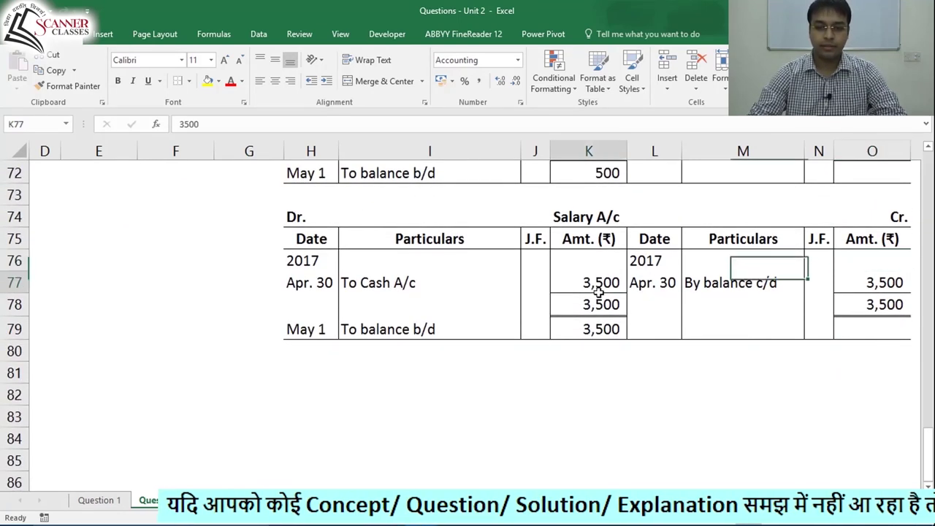
type("3000")
Step: Set the Salary account's balance c/d in O77 and its May 1 balance b/d in K79 to 3000
key("Tab")
key("Tab")
key("Tab")
key("Tab")
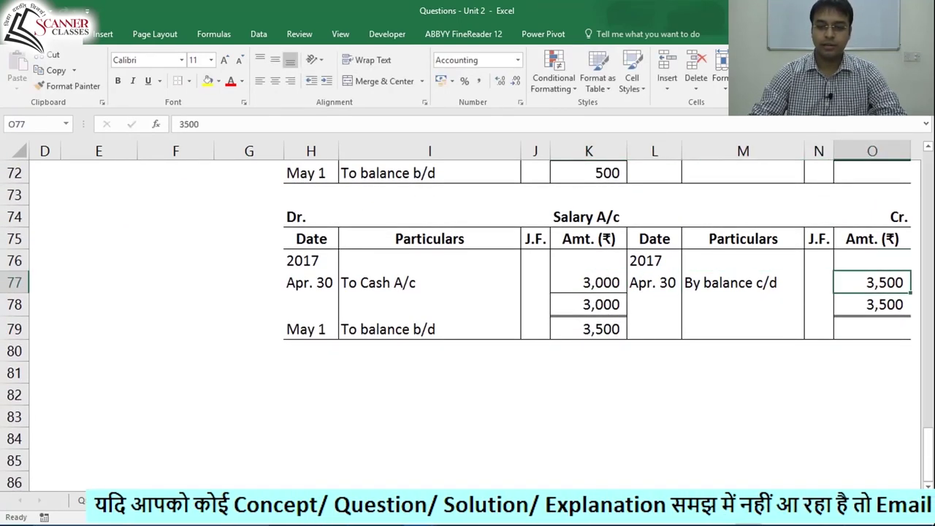
type("3000")
key("Return")
key("Left")
left_click(589, 329)
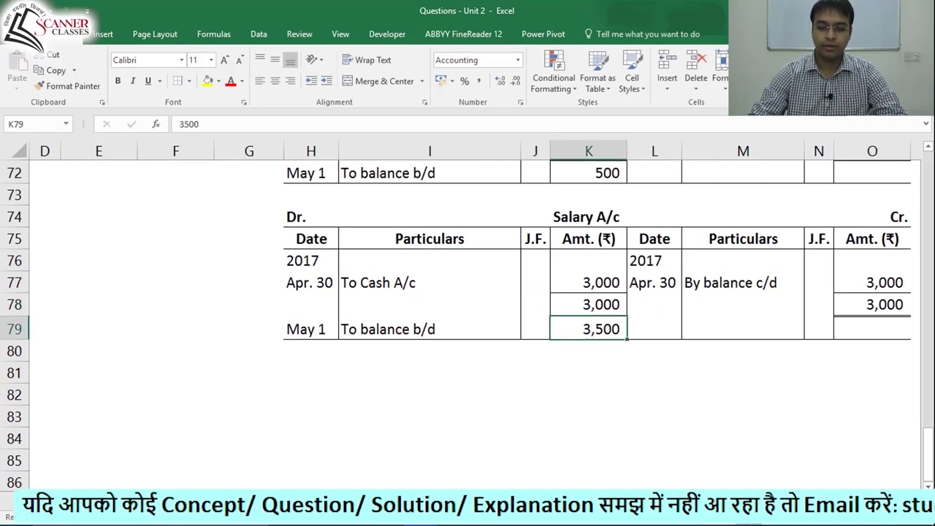
type("3000")
key("Up")
Step: Examine the completed Rent and Salary accounts in H67:O79
key("Up")
key("Up")
key("Up")
key("Up")
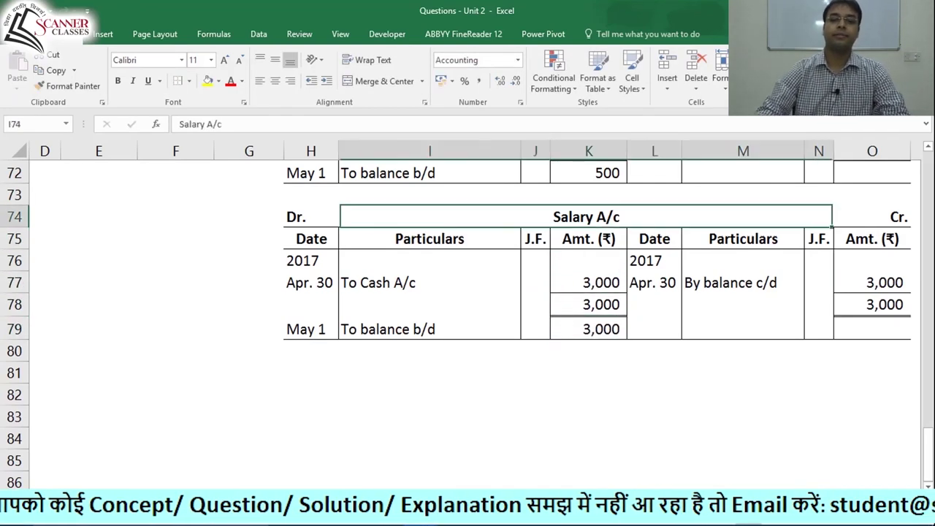
key("Right")
key("Right")
key("Right")
key("Right")
key("Right")
key("Up")
key("Up")
key("Up")
key("Up")
key("Up")
key("Up")
key("Up")
key("Up")
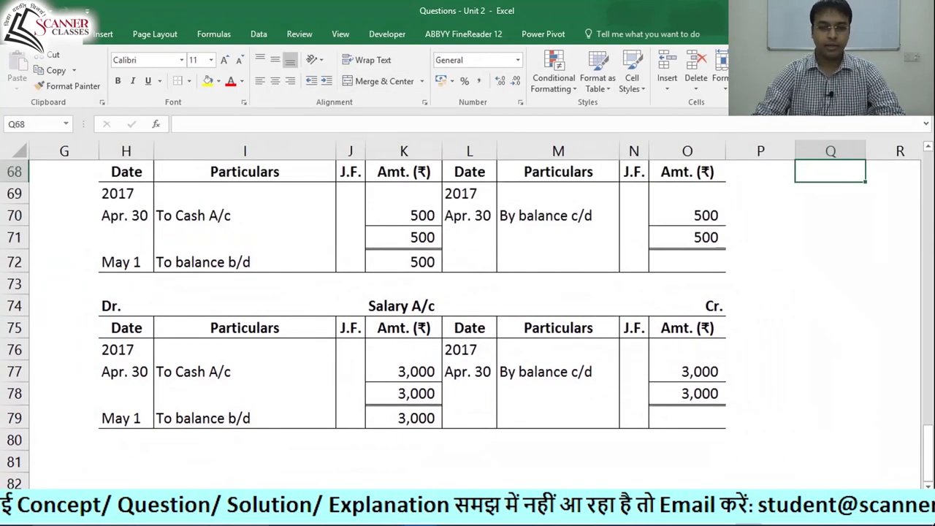
key("Left")
key("Left")
key("Left")
key("Left")
key("Left")
key("Left")
key("Left")
key("Left")
key("Left")
key("Left")
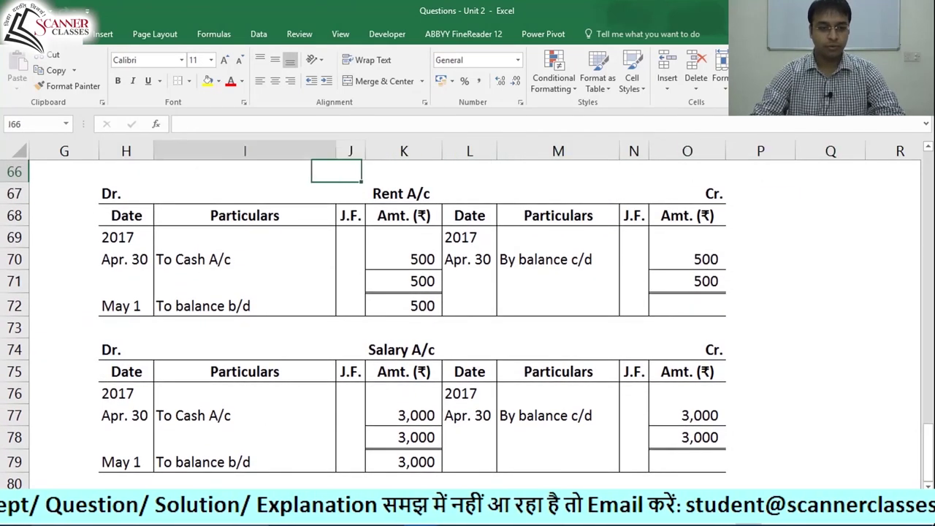
key("Down")
key("Down")
key("Down")
key("Down")
key("Down")
key("Down")
key("Down")
key("Down")
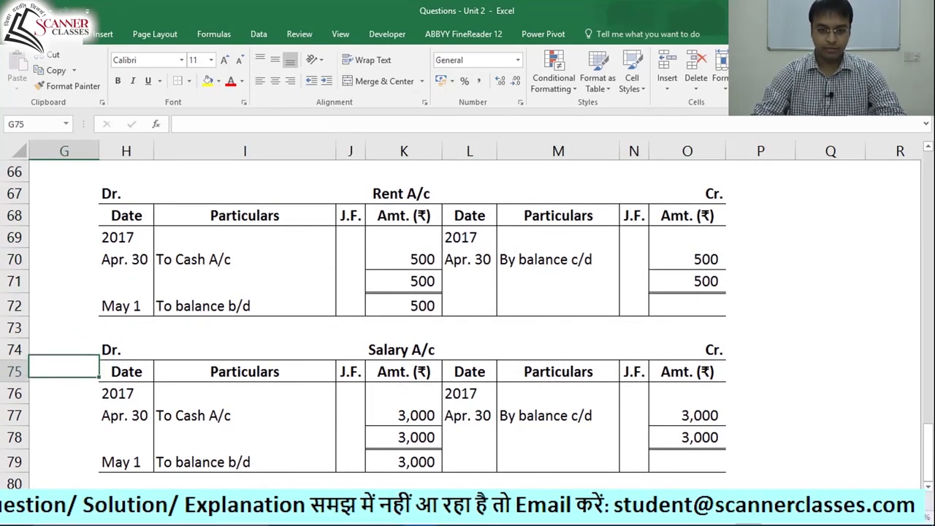
key("Down")
key("Down")
key("Down")
key("Left")
key("Down")
key("Down")
key("Down")
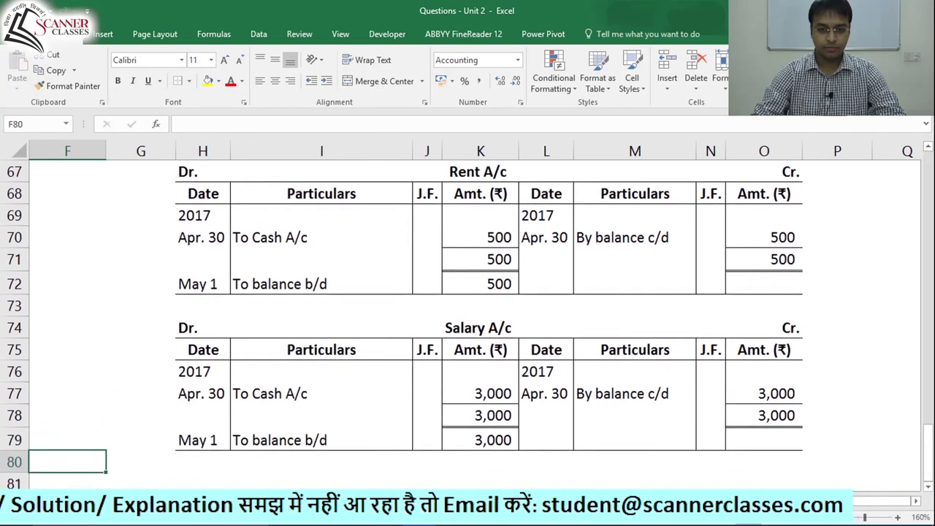
key("Up")
key("Up")
key("Up")
key("Up")
key("Up")
key("Up")
key("Up")
key("Up")
key("Up")
key("Up")
key("Up")
key("Up")
key("Up")
key("Up")
key("Right")
key("Down")
key("Down")
key("Down")
key("Down")
key("Down")
key("Down")
key("Down")
key("Down")
key("Down")
key("Down")
key("Down")
key("Down")
key("Down")
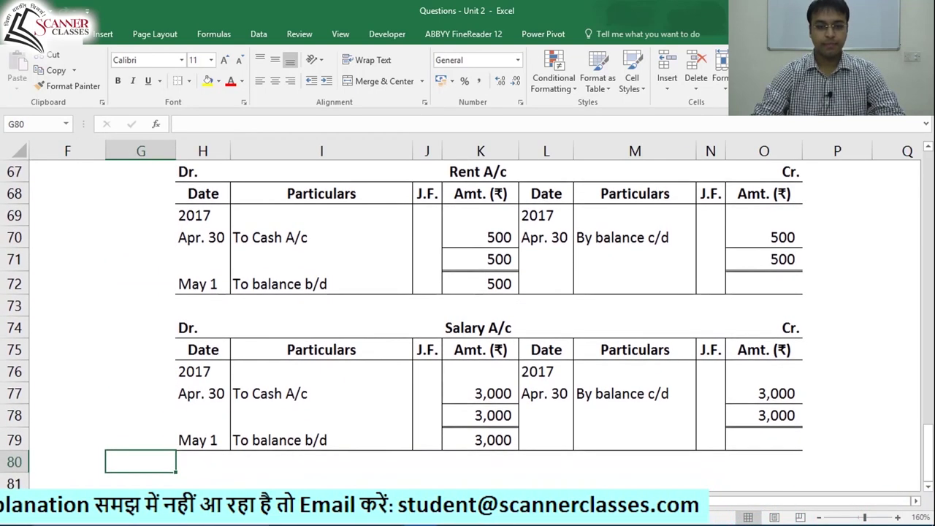
key("Right")
key("Right")
key("Right")
key("Right")
key("Right")
key("Right")
key("Right")
key("Right")
key("Right")
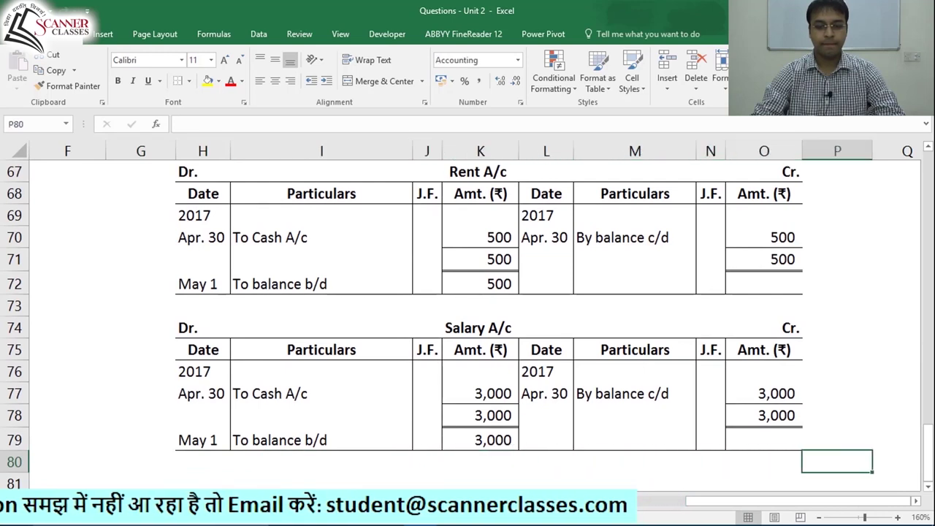
key("Left")
key("Left")
key("Left")
key("Left")
key("Left")
key("Left")
key("Left")
key("Left")
key("Left")
key("Left")
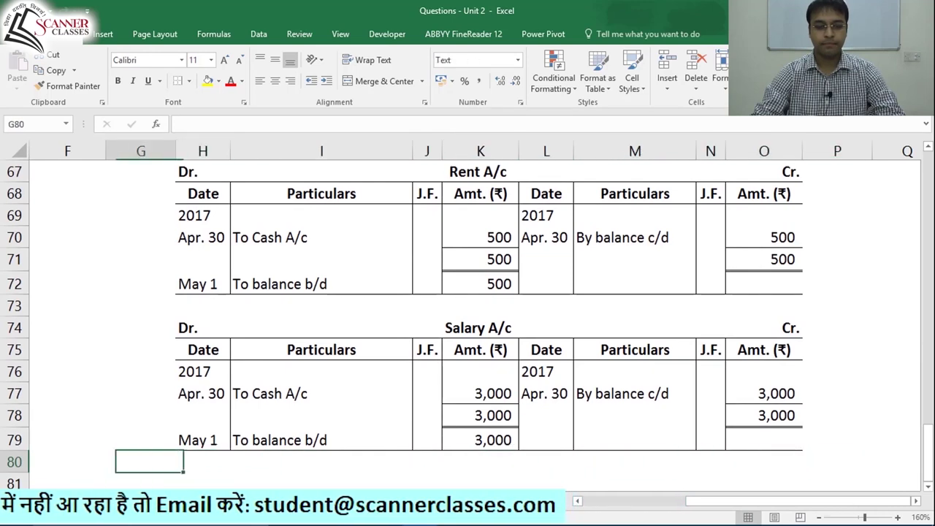